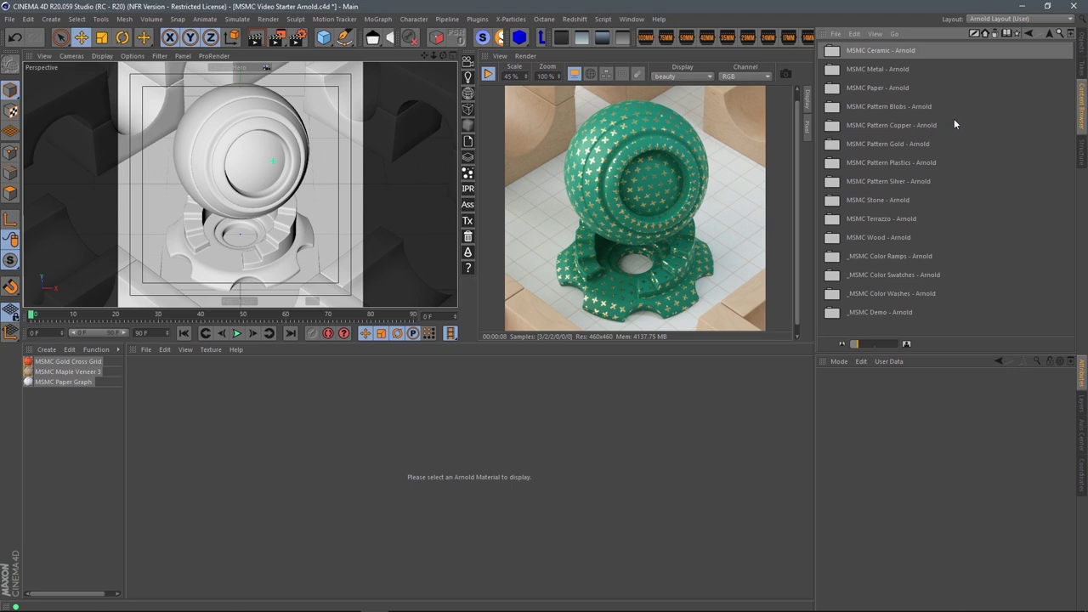
# Open the MSMC Pattern Plastics - Arnold preset folder and show it in a separate, enlarged Content Browser window.
pyautogui.click(876, 162)
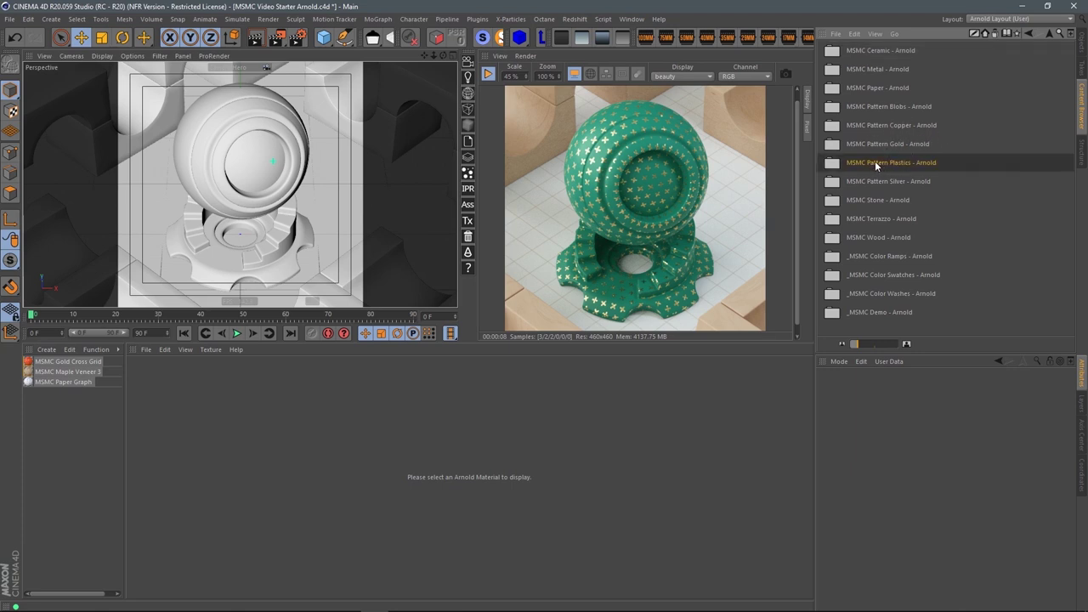
pyautogui.doubleClick(836, 168)
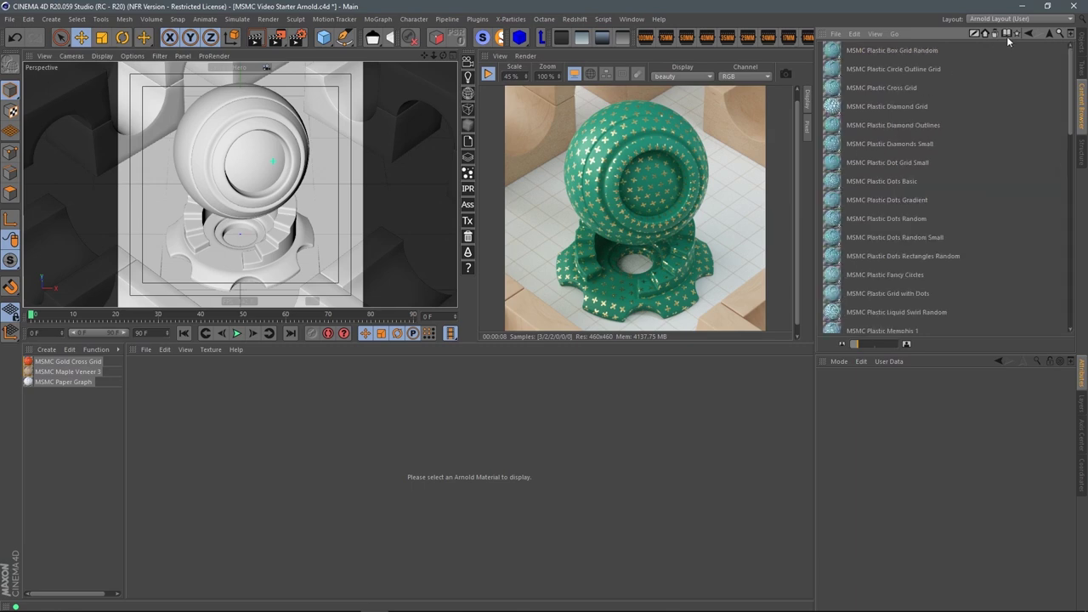
pyautogui.click(1071, 38)
pyautogui.moveTo(661, 7); pyautogui.dragTo(595, 166)
pyautogui.moveTo(420, 420); pyautogui.dragTo(429, 420)
pyautogui.moveTo(748, 438); pyautogui.dragTo(847, 575)
pyautogui.moveTo(660, 158); pyautogui.dragTo(646, 90)
# Browse the pattern plastic presets and add MSMC Plastic Spatter Random to the scene's materials.
pyautogui.scroll(-10, 811, 407)
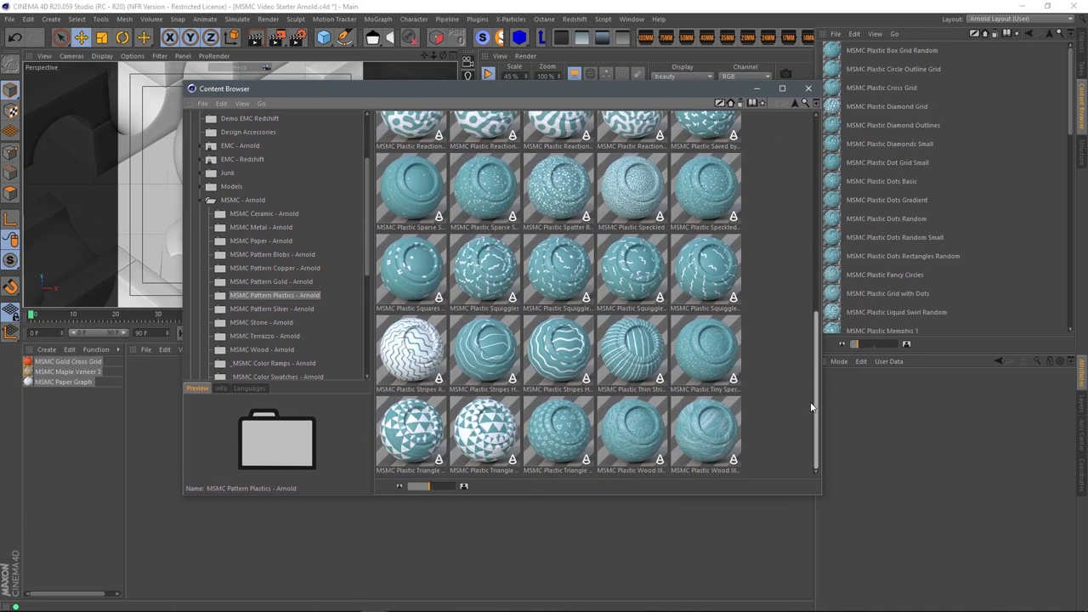
pyautogui.scroll(10, 810, 401)
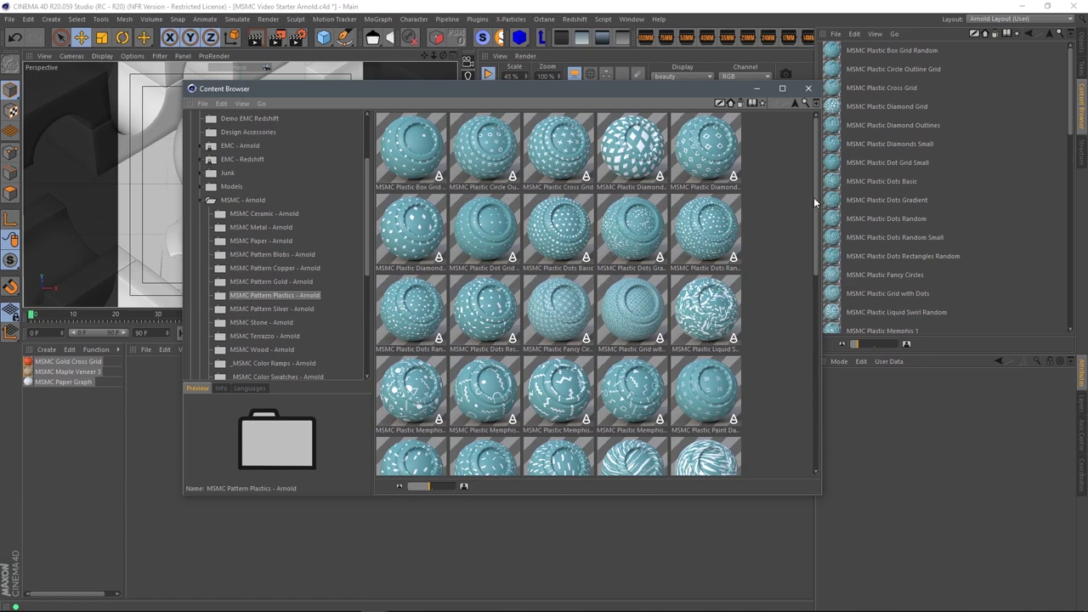
pyautogui.moveTo(815, 196)
pyautogui.mouseDown()
pyautogui.moveTo(823, 388)
pyautogui.moveTo(818, 185)
pyautogui.mouseUp()
pyautogui.moveTo(628, 90); pyautogui.dragTo(701, 163)
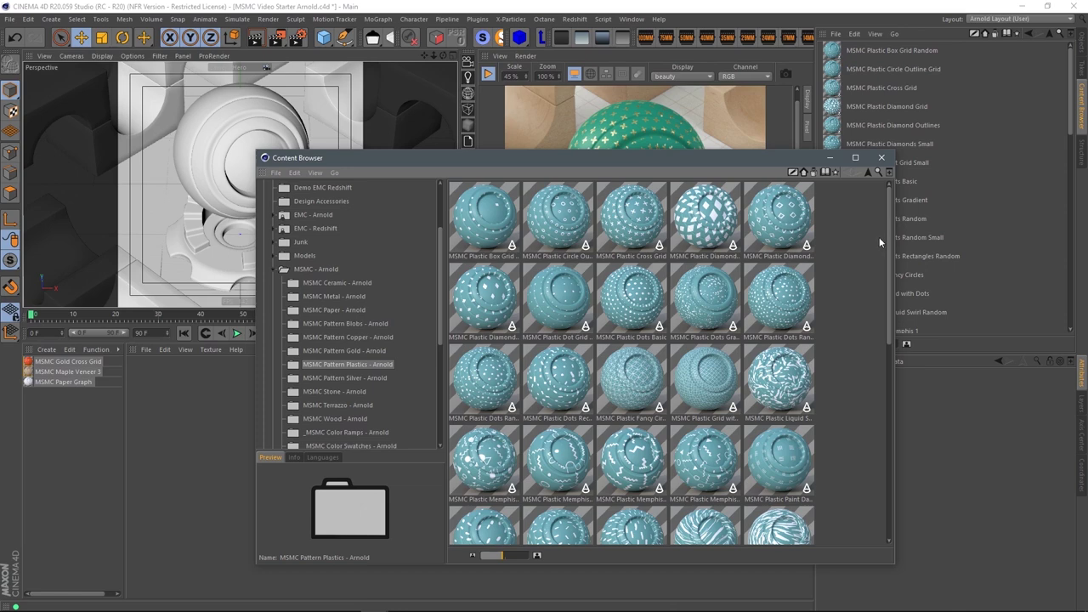
pyautogui.moveTo(608, 156); pyautogui.dragTo(603, 128)
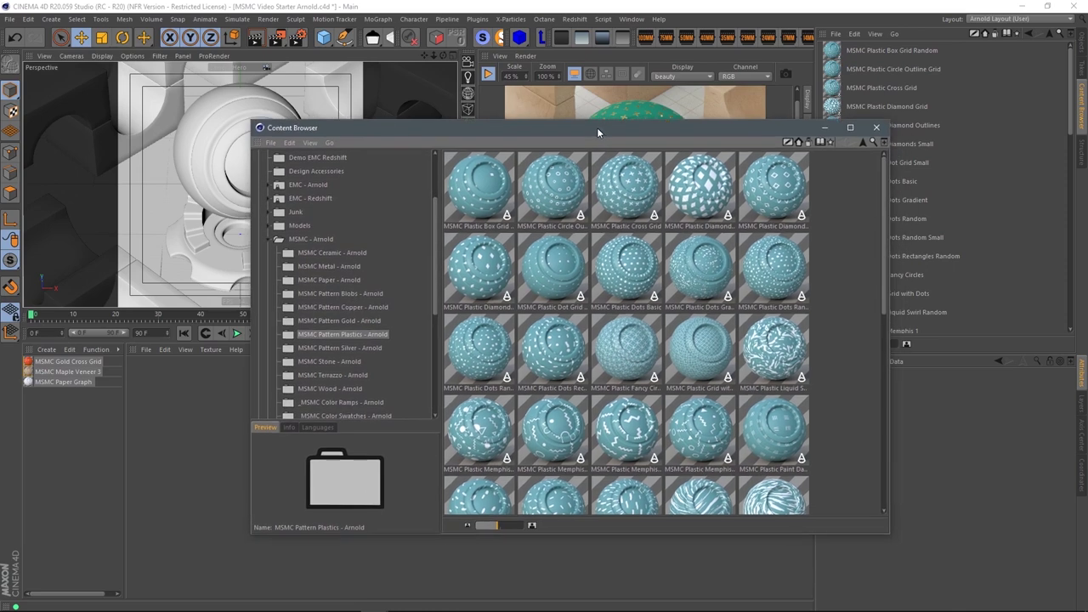
pyautogui.moveTo(888, 256); pyautogui.dragTo(881, 389)
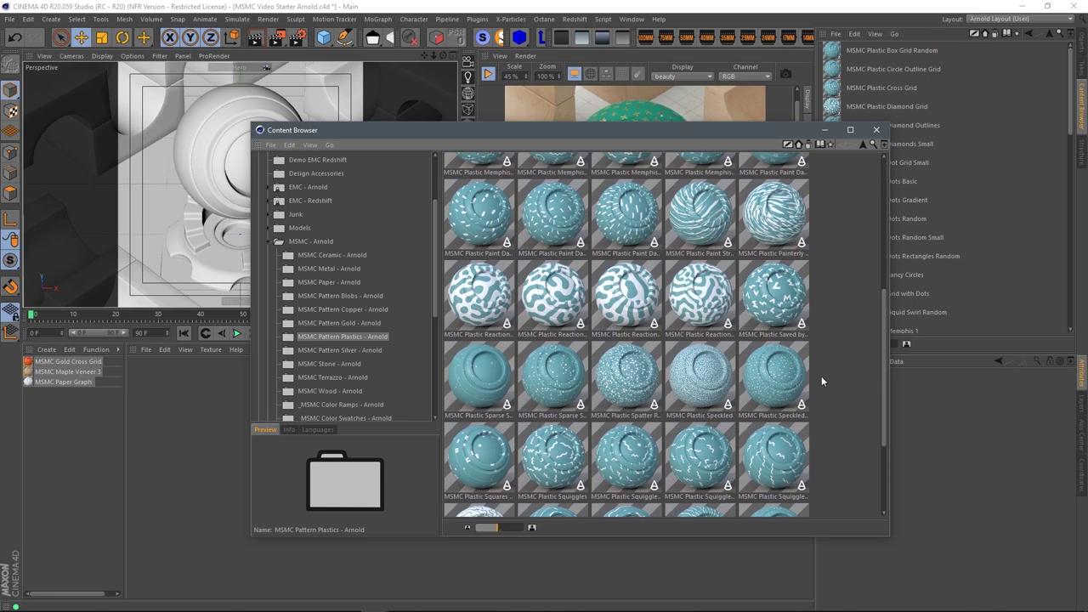
pyautogui.moveTo(634, 378); pyautogui.dragTo(87, 420)
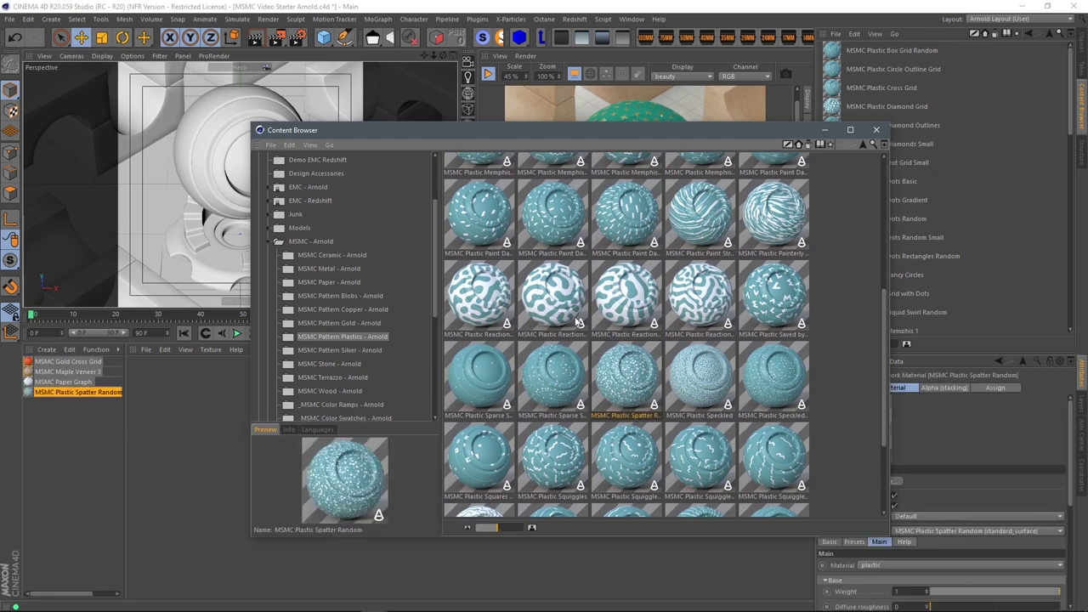
# Apply the MSMC Plastic Spatter Random material to the shader ball and minimize the separate Content Browser window.
pyautogui.moveTo(704, 132); pyautogui.dragTo(627, 367)
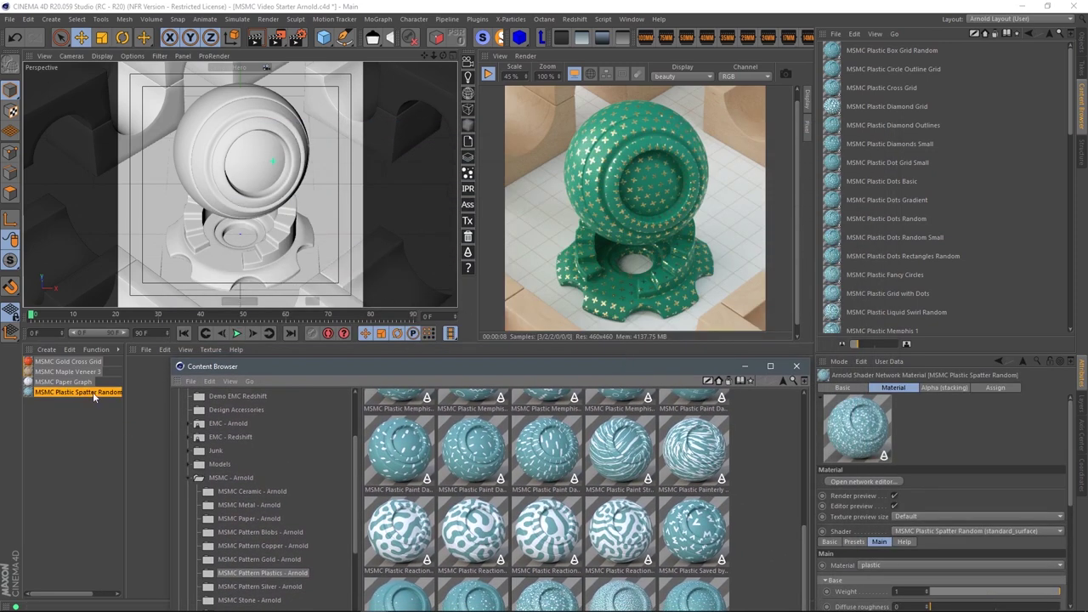
pyautogui.moveTo(251, 160); pyautogui.dragTo(251, 160)
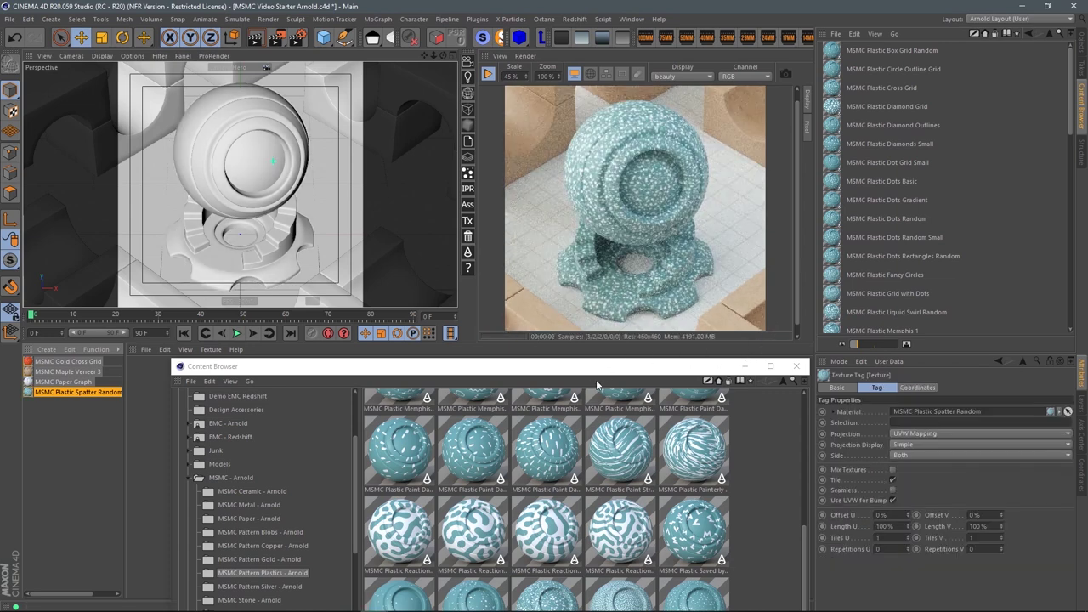
pyautogui.click(744, 369)
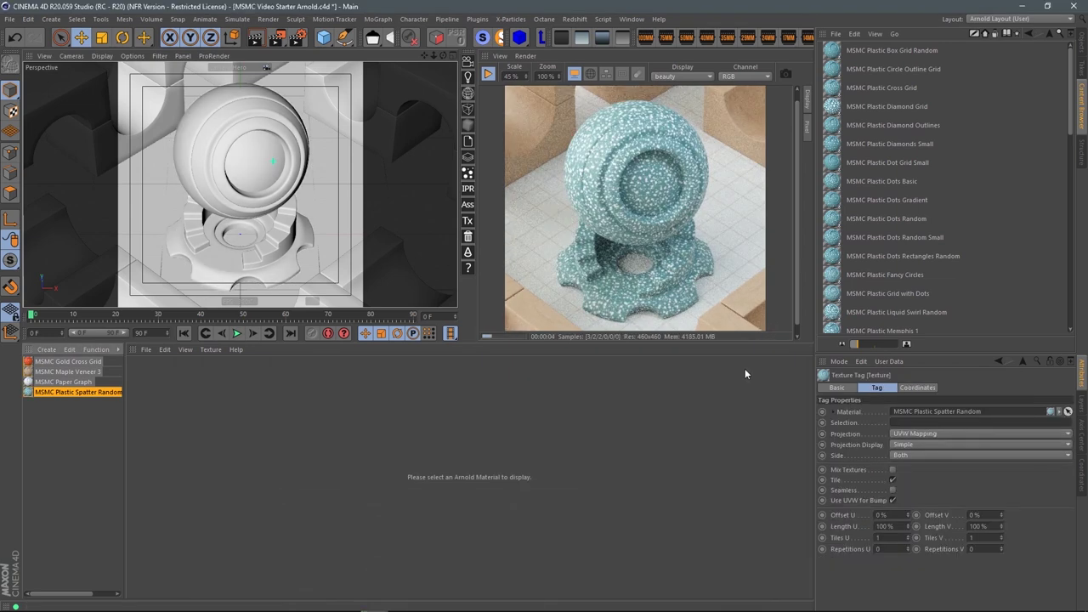
# Show the Spatter Random material's node network and examine its Pattern Color, Plastic Color and Pattern Image nodes.
pyautogui.click(74, 397)
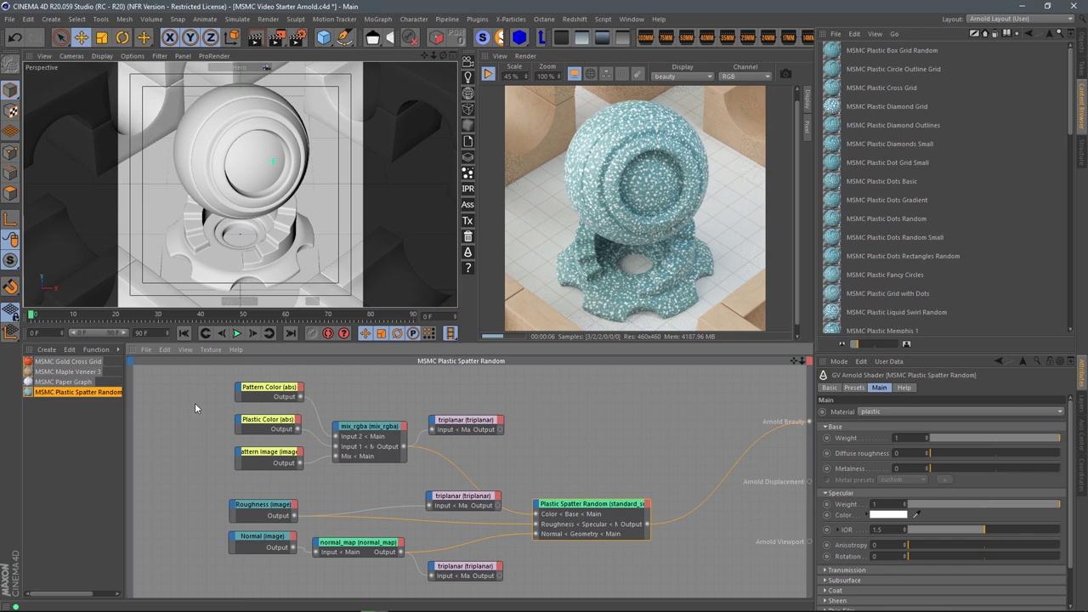
pyautogui.moveTo(201, 382); pyautogui.dragTo(270, 475)
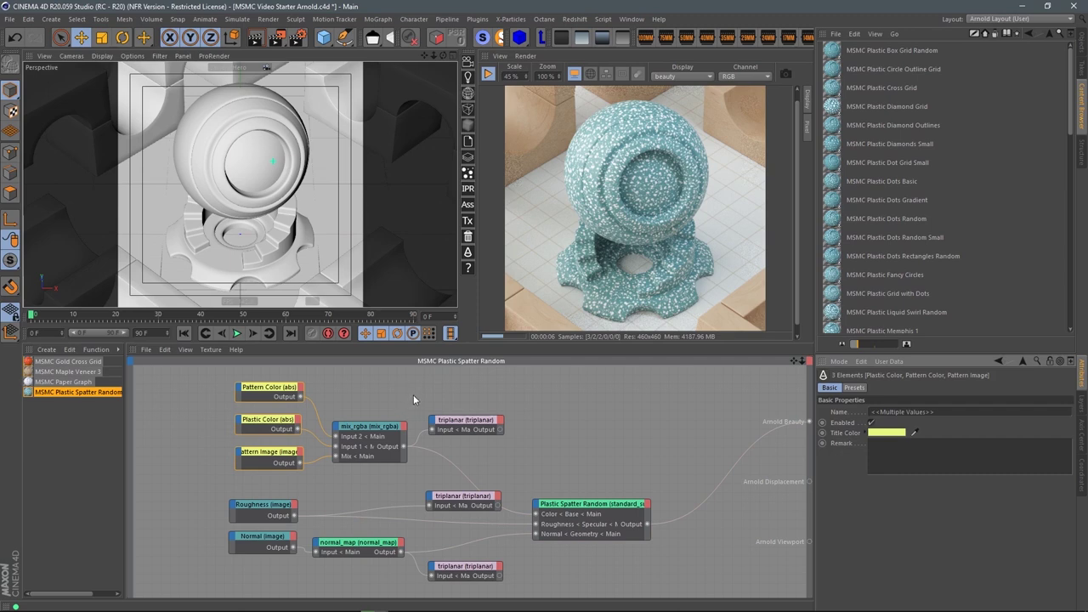
pyautogui.moveTo(207, 374); pyautogui.dragTo(261, 459)
pyautogui.click(269, 390)
pyautogui.click(270, 423)
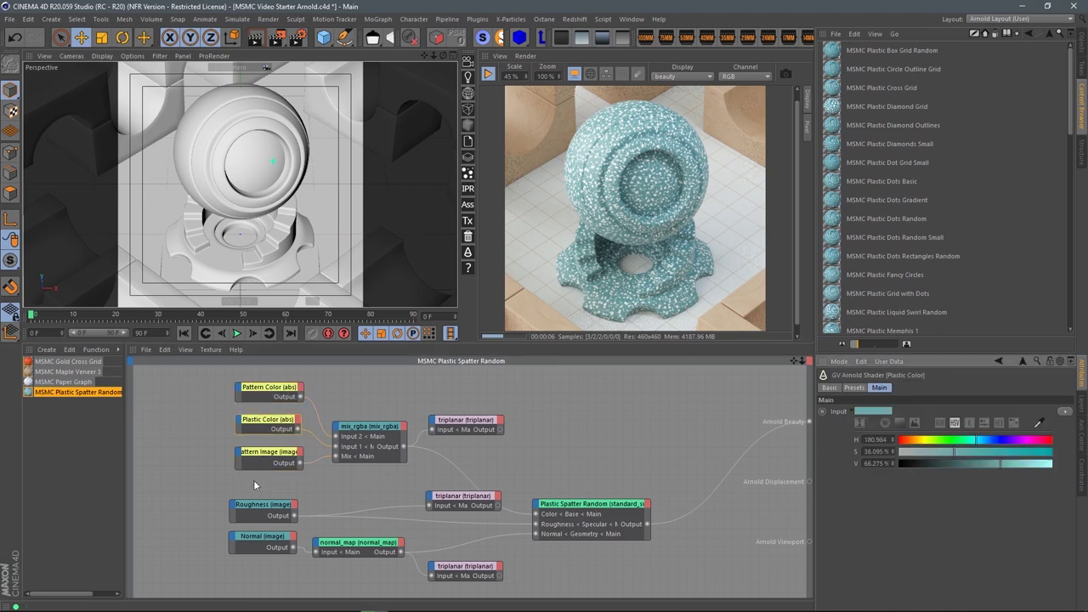
pyautogui.click(265, 463)
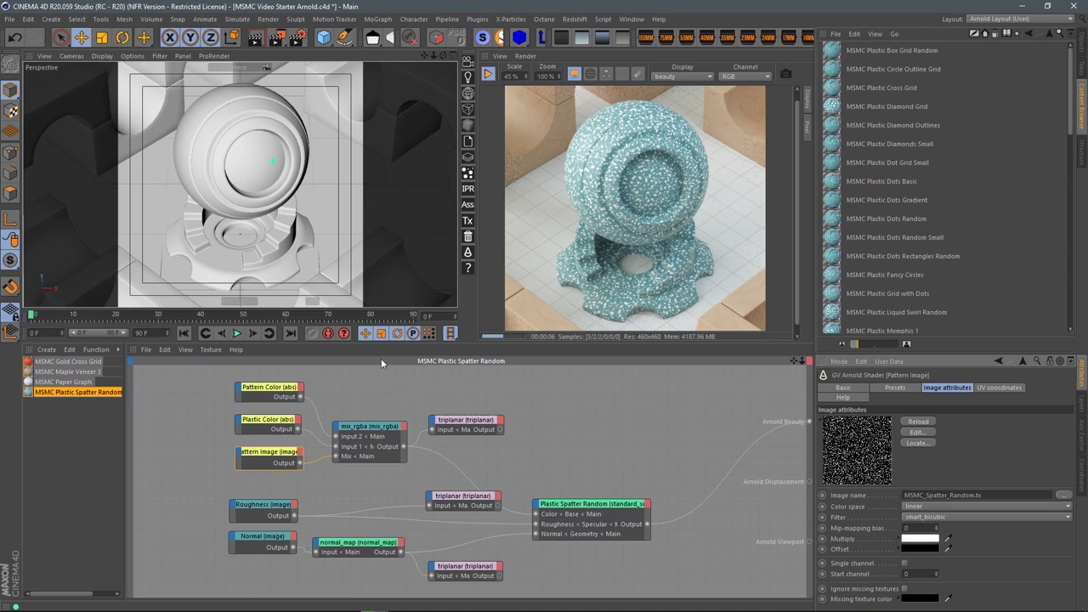
# Set the Pattern Color node to a pale orange with hue 38° and saturation 43%.
pyautogui.click(270, 393)
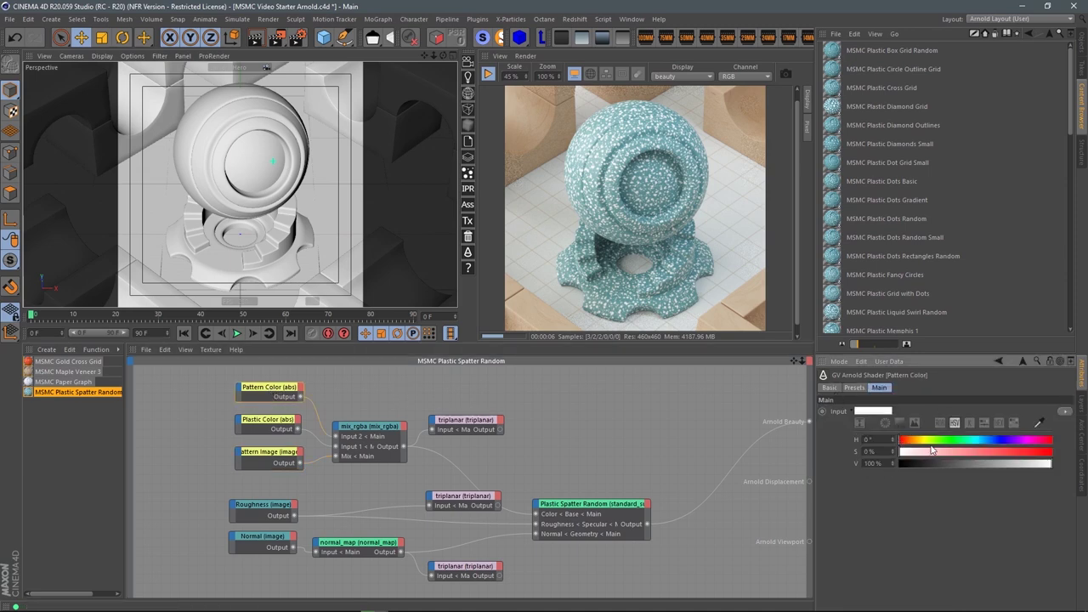
pyautogui.click(916, 440)
pyautogui.click(965, 451)
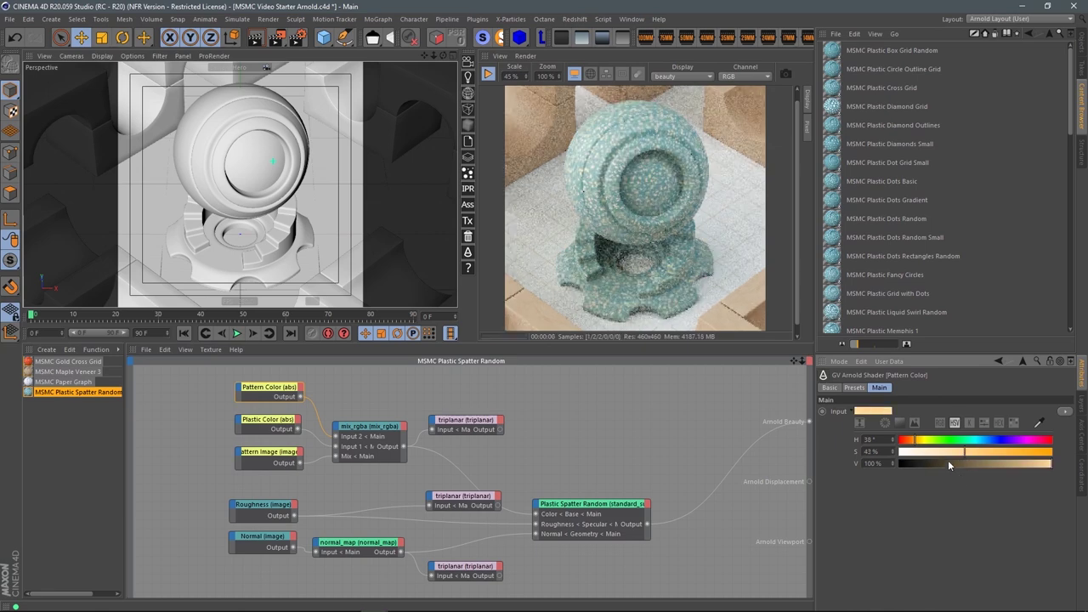
# Try blue and orange-red tones on the Plastic Color node, ending on red with hue 3°, saturation 90% and value 87%.
pyautogui.click(292, 426)
pyautogui.click(1000, 451)
pyautogui.click(989, 440)
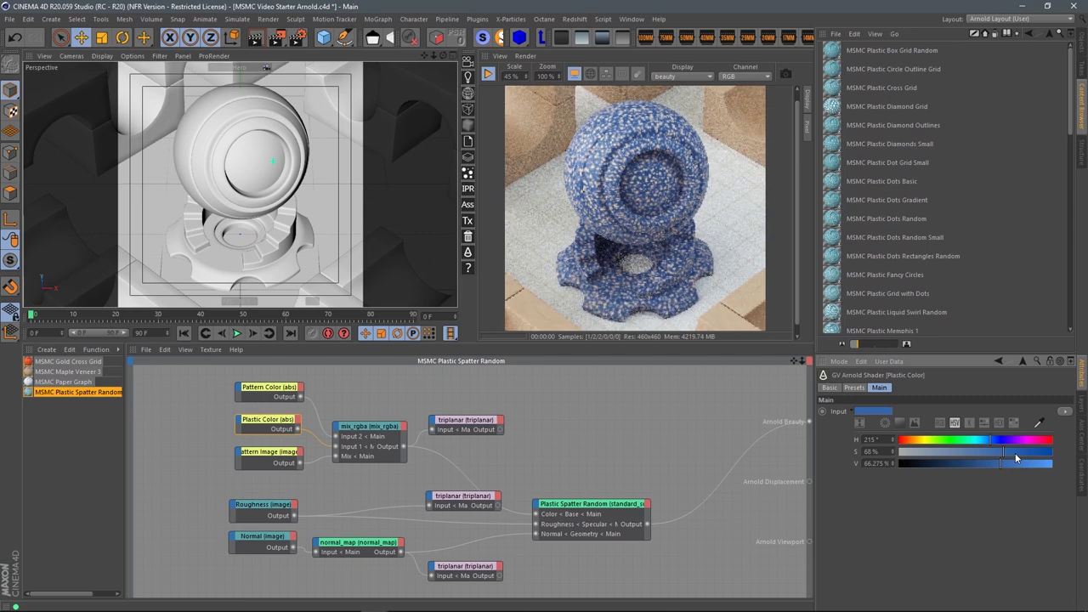
pyautogui.click(1004, 440)
pyautogui.click(904, 439)
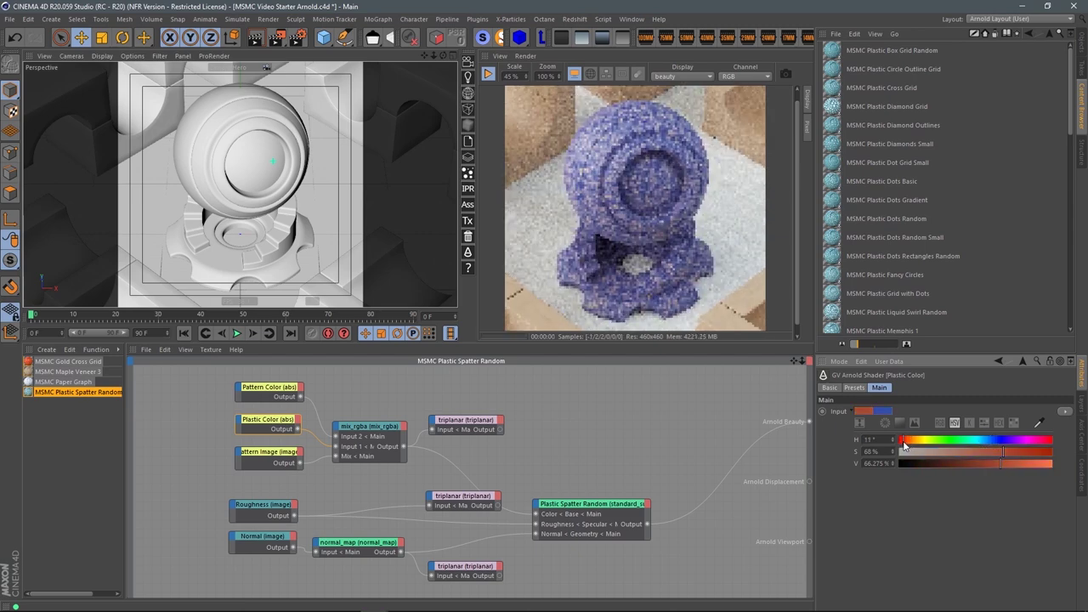
pyautogui.click(1028, 451)
pyautogui.click(1029, 463)
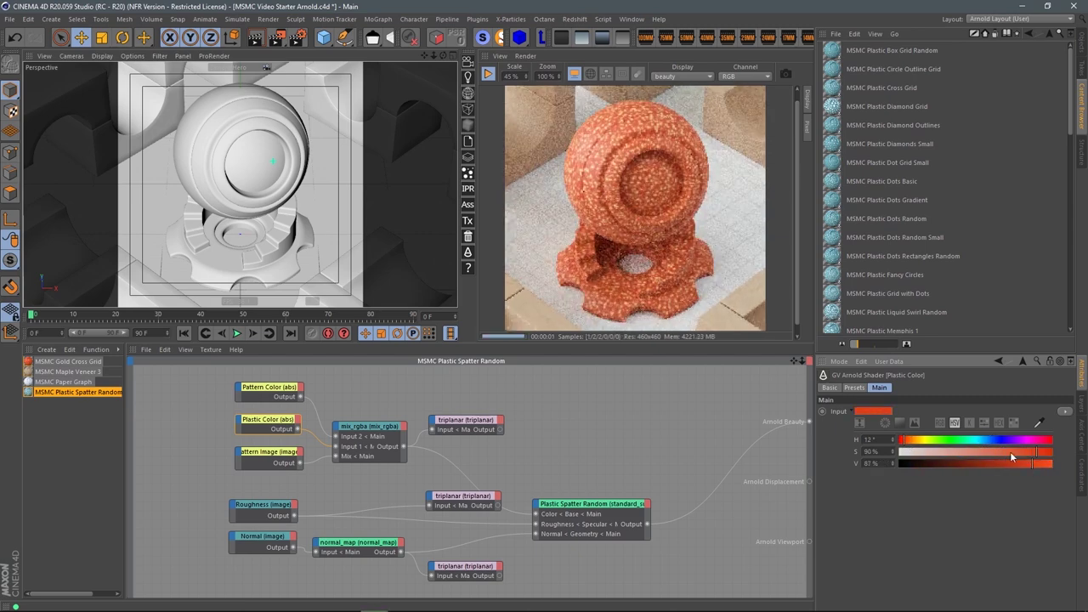
pyautogui.click(901, 439)
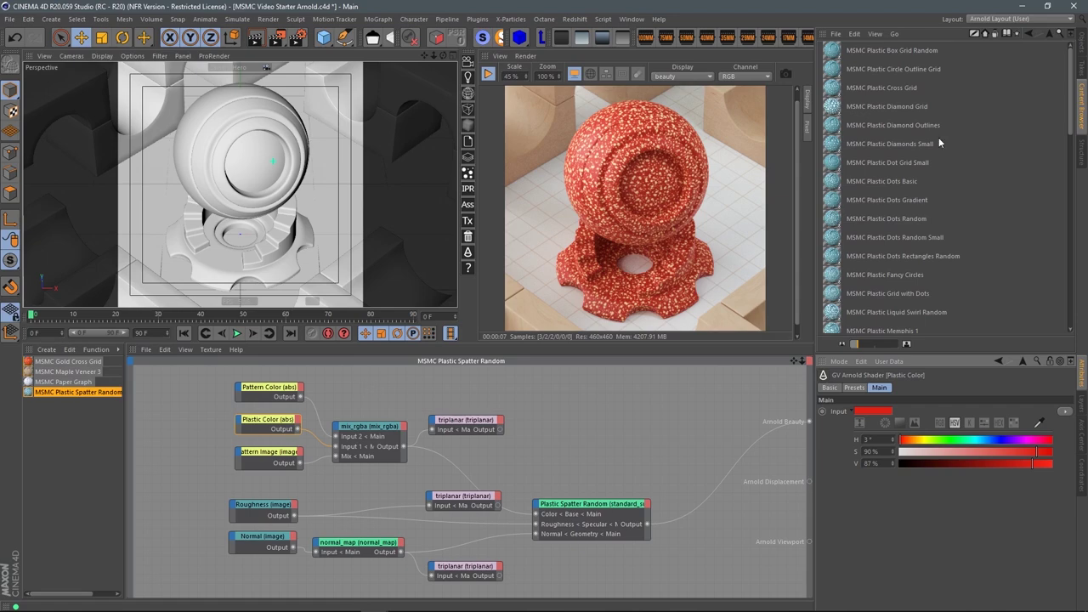
# Reopen the separate Content Browser, look through the MSMC Color Washes and Color Ramps, and open the _MSMC Color Swatches - Arnold folder.
pyautogui.click(1060, 34)
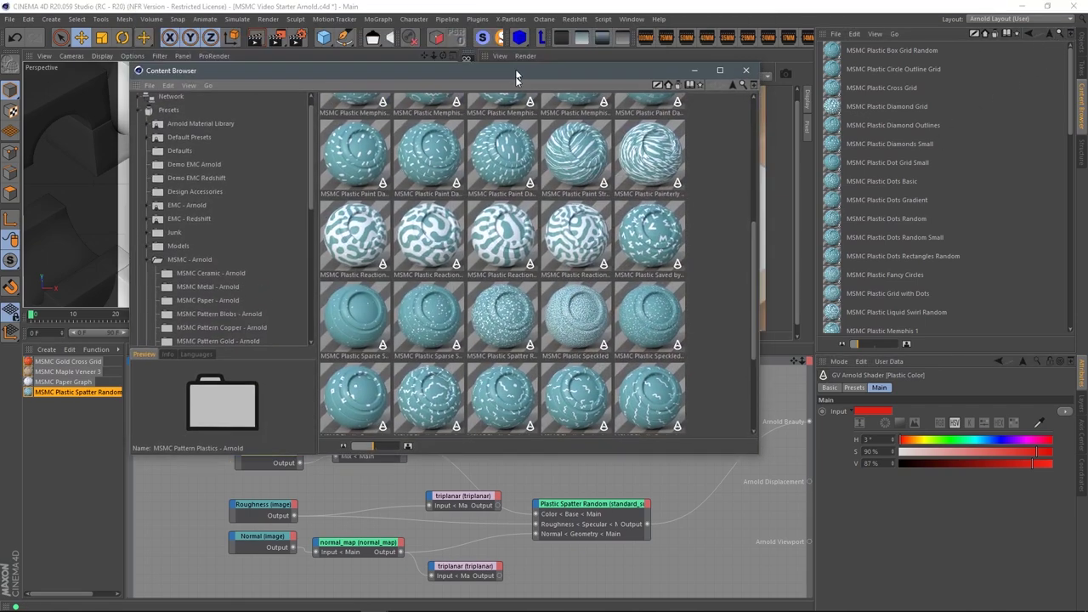
pyautogui.moveTo(525, 12); pyautogui.dragTo(583, 180)
pyautogui.scroll(-5, 374, 273)
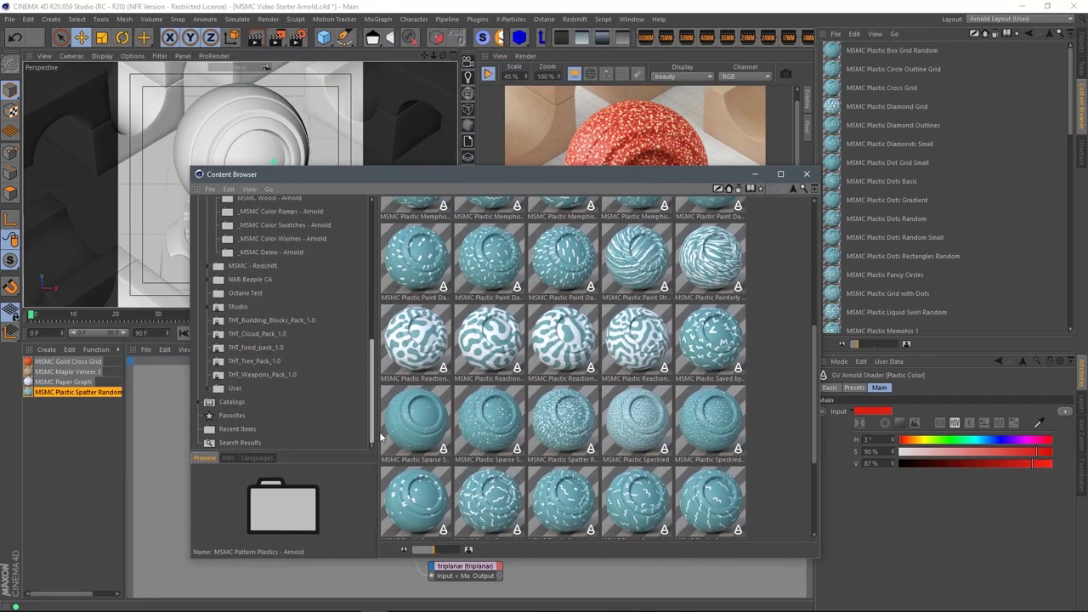
pyautogui.click(290, 370)
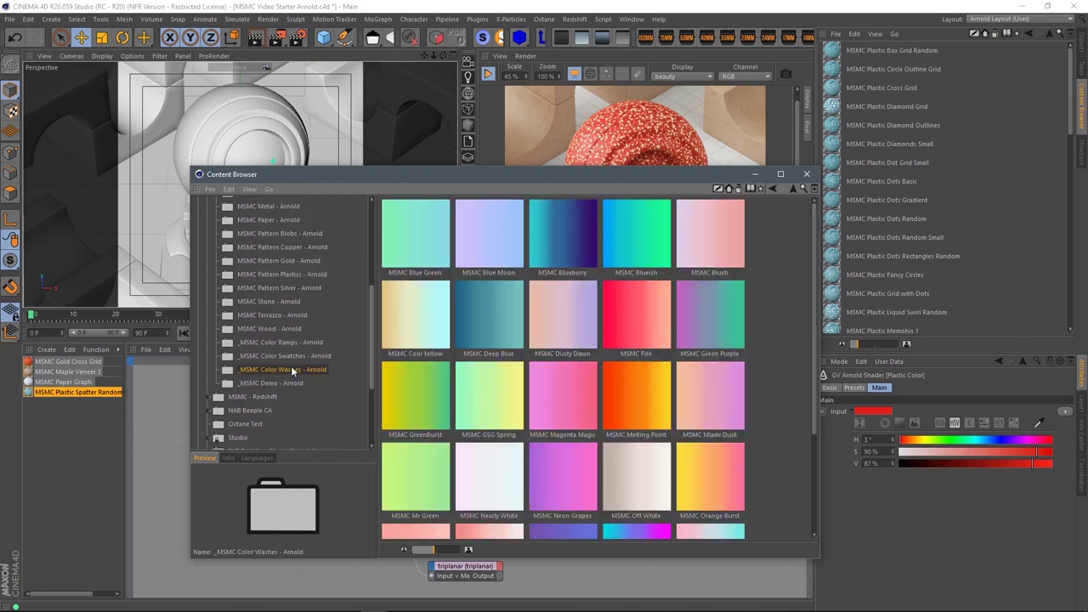
pyautogui.click(292, 355)
pyautogui.click(287, 344)
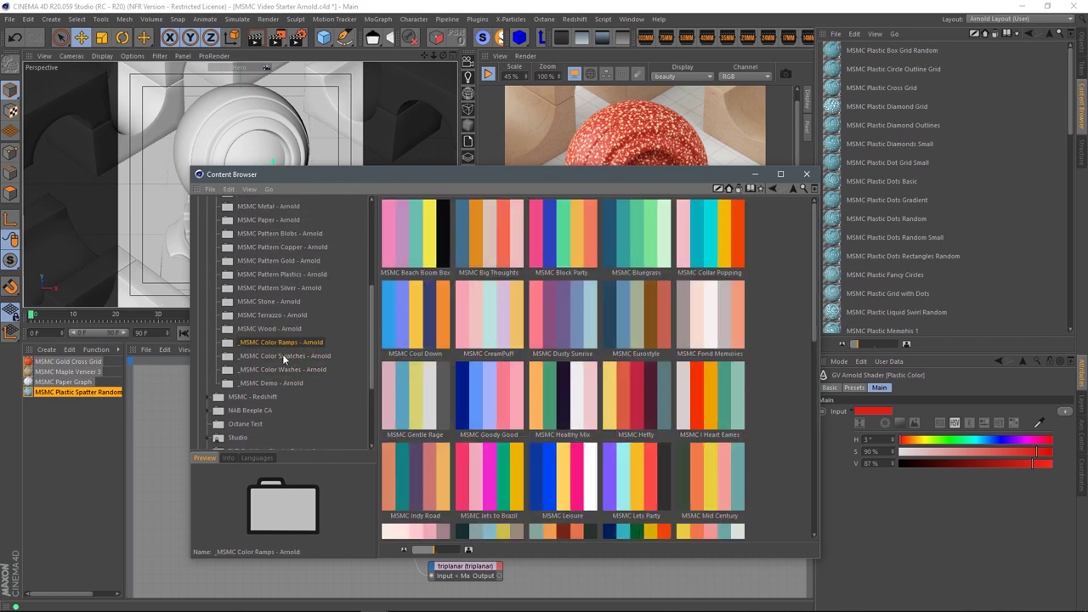
pyautogui.click(289, 357)
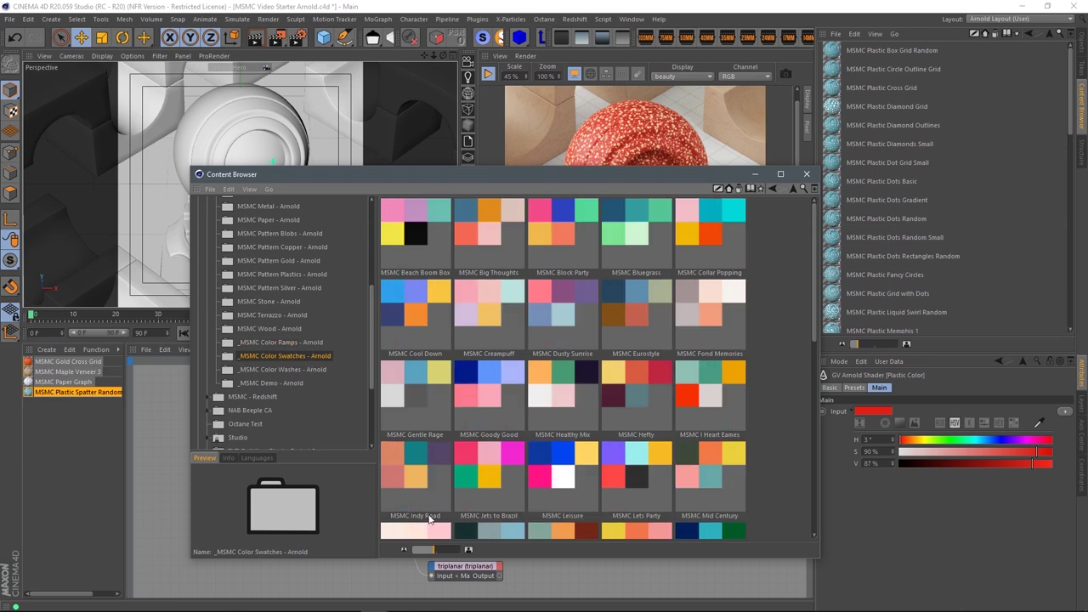
# Shrink the color swatch thumbnails so all palettes fit, and reposition the Content Browser window over the viewport.
pyautogui.moveTo(433, 551); pyautogui.dragTo(416, 552)
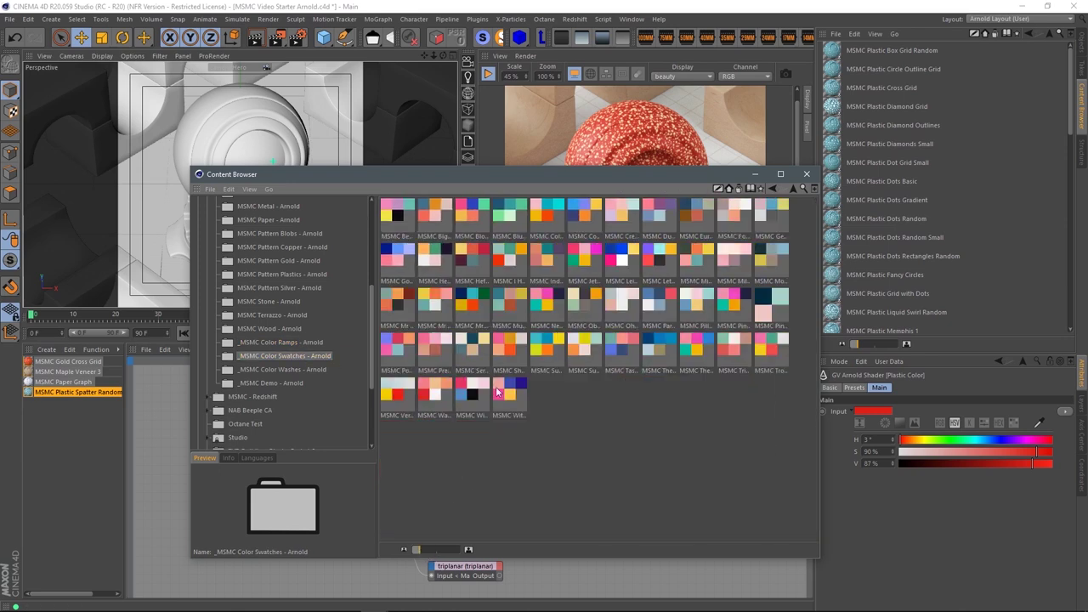
pyautogui.moveTo(577, 178); pyautogui.dragTo(476, 122)
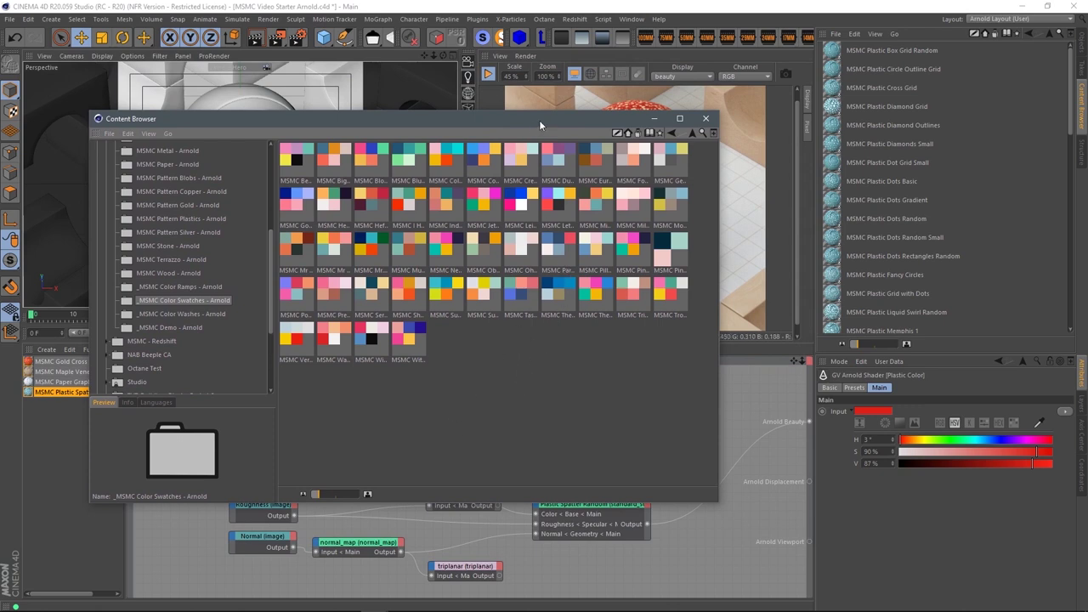
pyautogui.moveTo(540, 125); pyautogui.dragTo(546, 124)
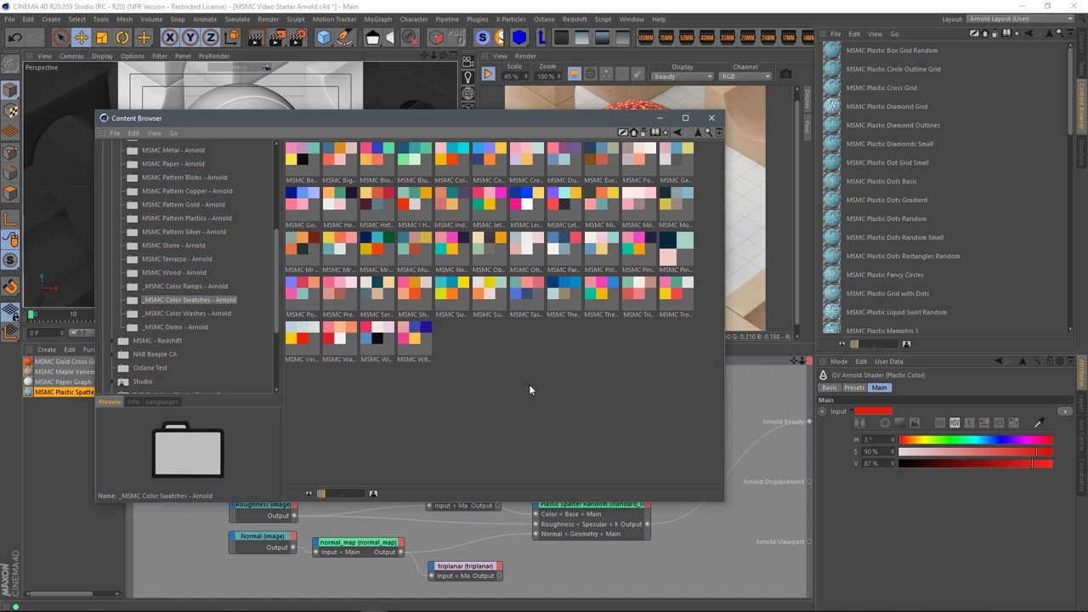
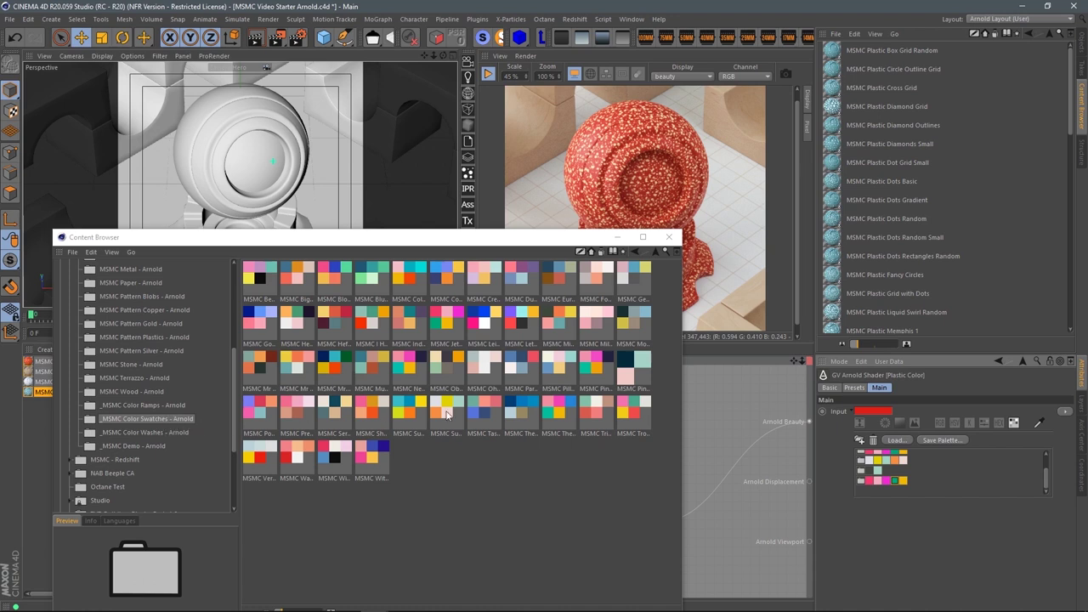
# Load the blue, yellow, lime and orange MSMC palette into the color swatches and set Plastic Color to its light blue.
pyautogui.moveTo(408, 418); pyautogui.dragTo(941, 485)
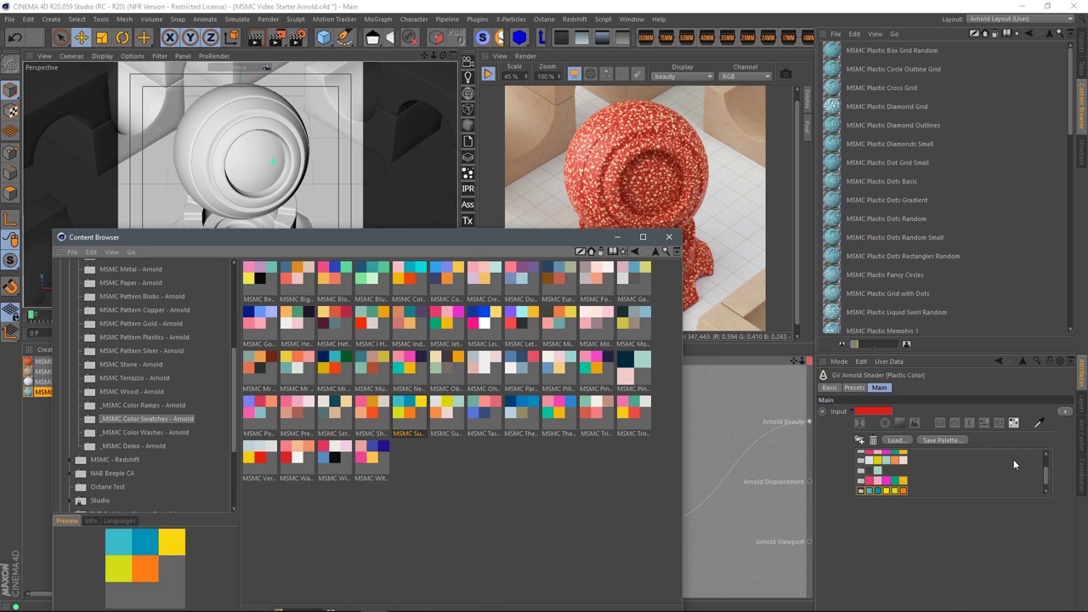
pyautogui.click(869, 492)
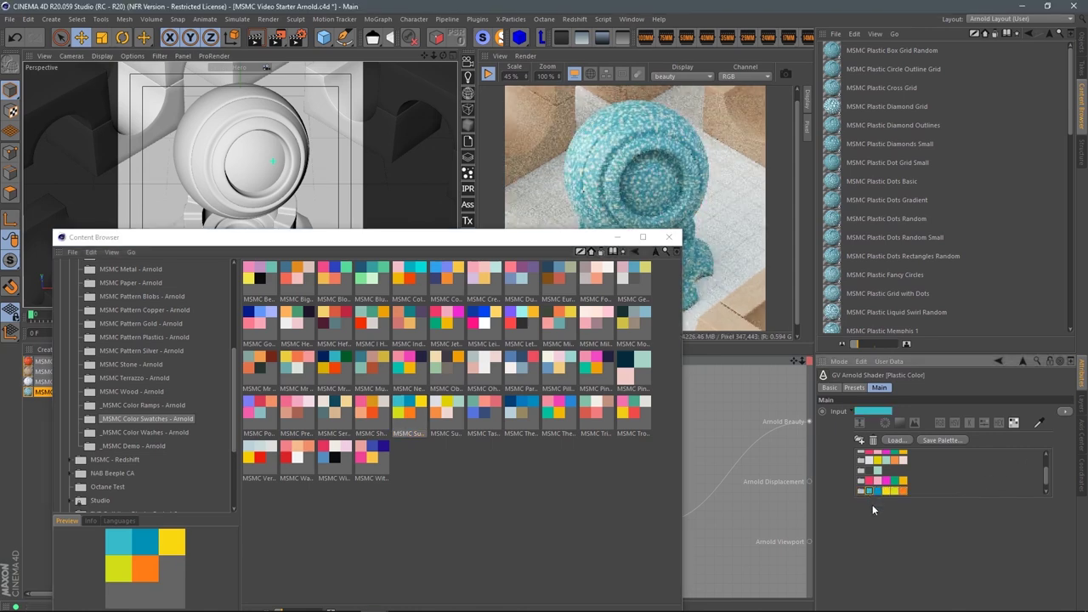
# Uncover the node network and set the Pattern Color node to the loaded palette's orange after trying its yellow.
pyautogui.moveTo(488, 238); pyautogui.dragTo(496, 499)
pyautogui.click(268, 390)
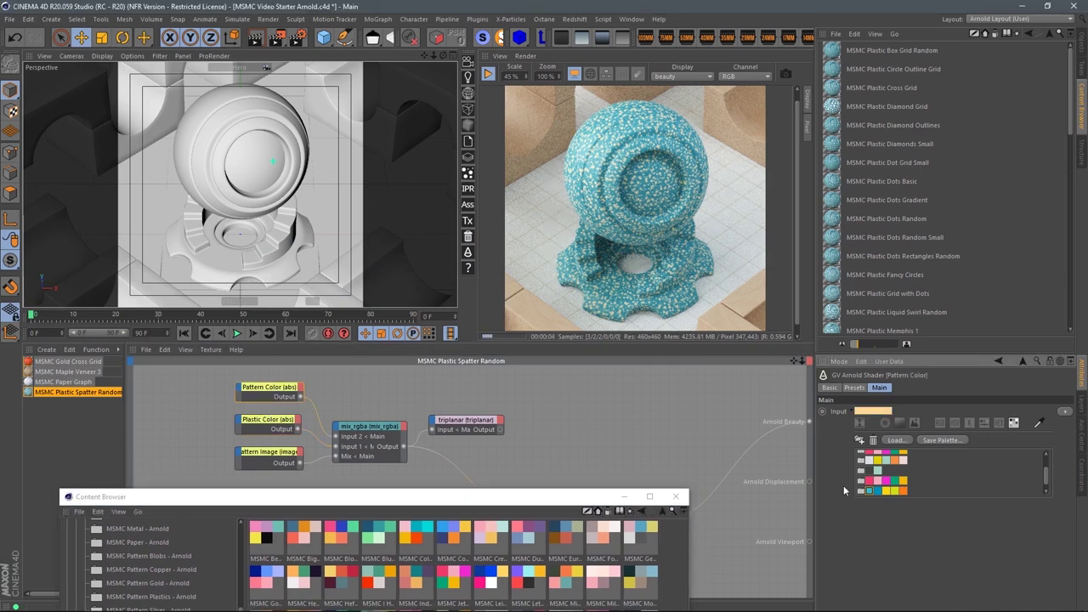
pyautogui.click(887, 491)
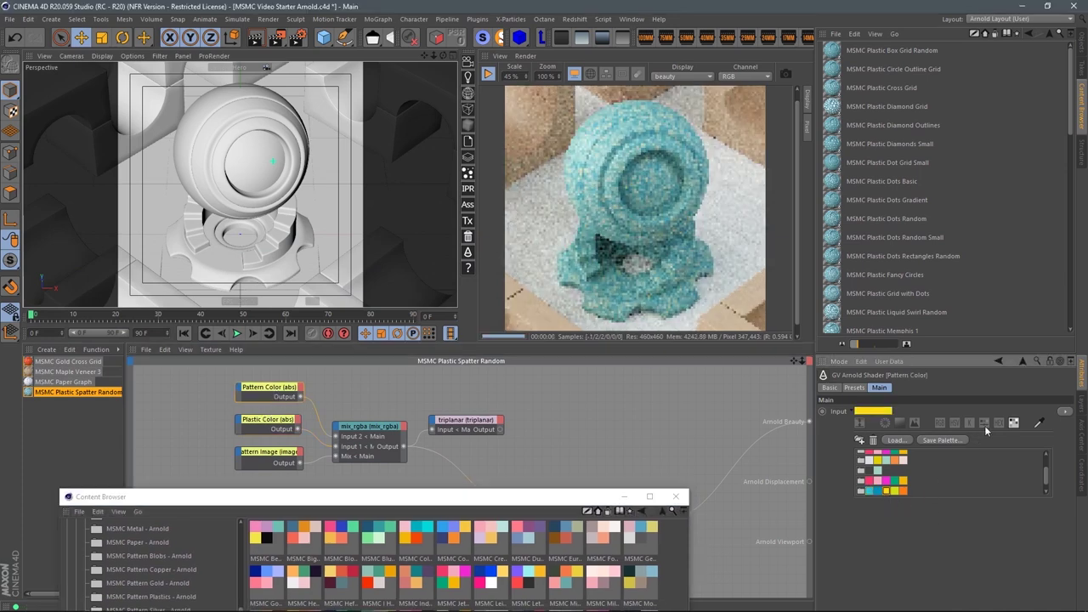
pyautogui.click(904, 491)
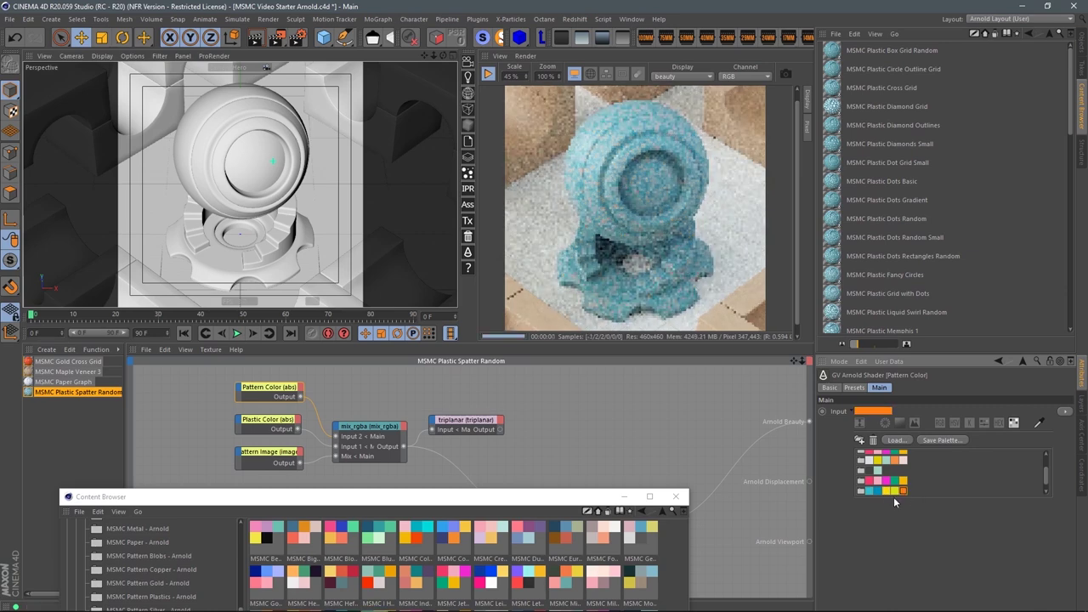
# Set the Pattern Color to the pale pink swatch of another palette after trying the loaded palette's darker blue.
pyautogui.click(879, 491)
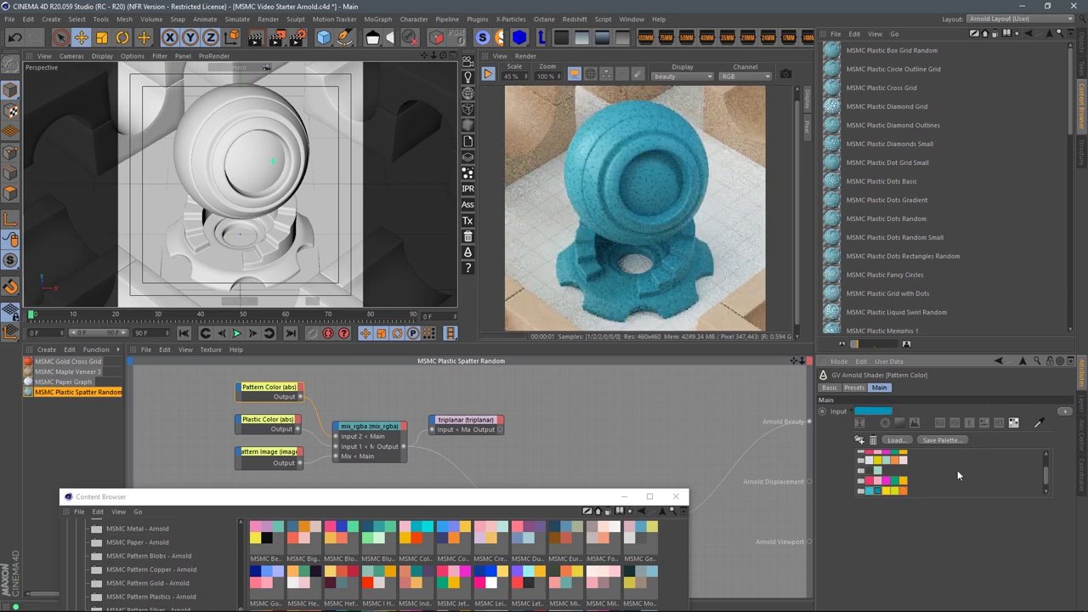
pyautogui.click(905, 460)
# Bring the floating Content Browser back into full view and open the MSMC Ceramic - Arnold folder.
pyautogui.moveTo(446, 501); pyautogui.dragTo(493, 128)
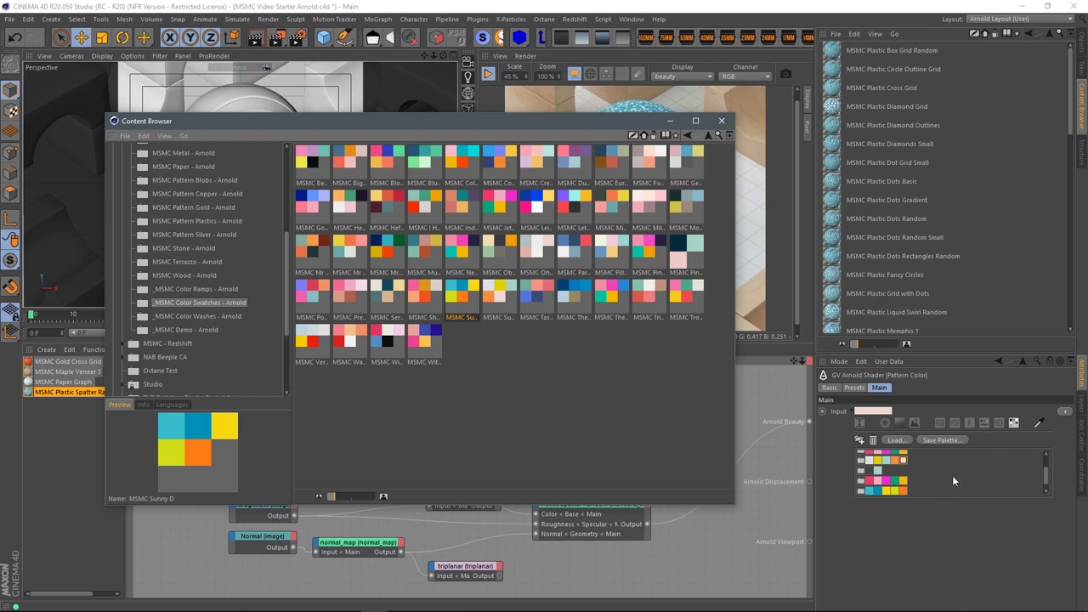
pyautogui.moveTo(525, 122)
pyautogui.mouseDown()
pyautogui.moveTo(508, 134)
pyautogui.moveTo(512, 126)
pyautogui.mouseUp()
pyautogui.scroll(3, 268, 266)
pyautogui.moveTo(284, 128); pyautogui.dragTo(428, 140)
pyautogui.click(315, 231)
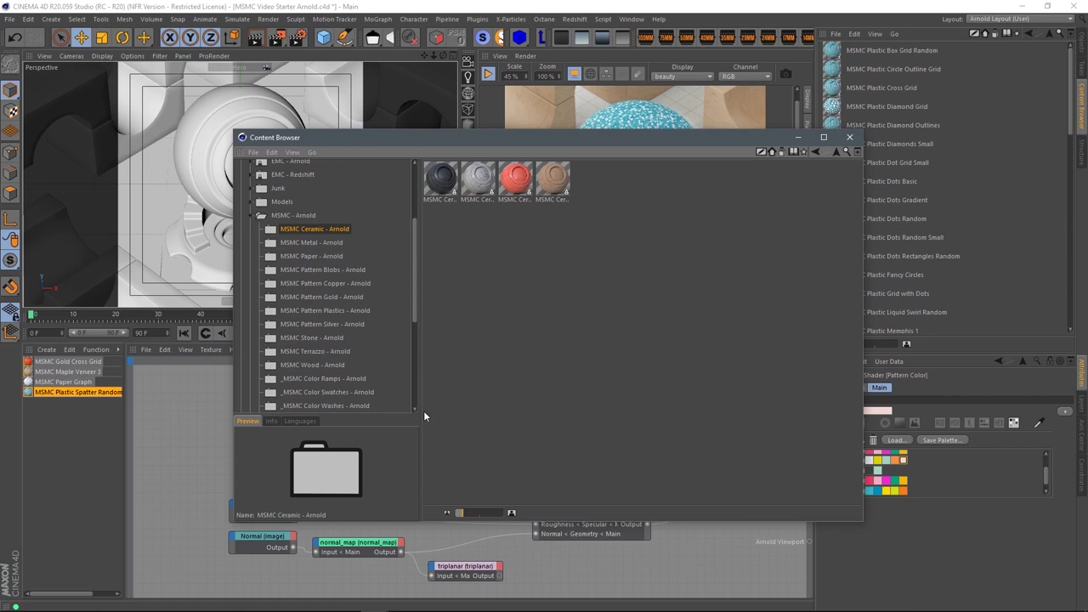
# Enlarge the material thumbnails, add MSMC Ceramic Shiny to the scene materials, and minimize the Content Browser window.
pyautogui.click(469, 512)
pyautogui.moveTo(555, 189); pyautogui.dragTo(115, 438)
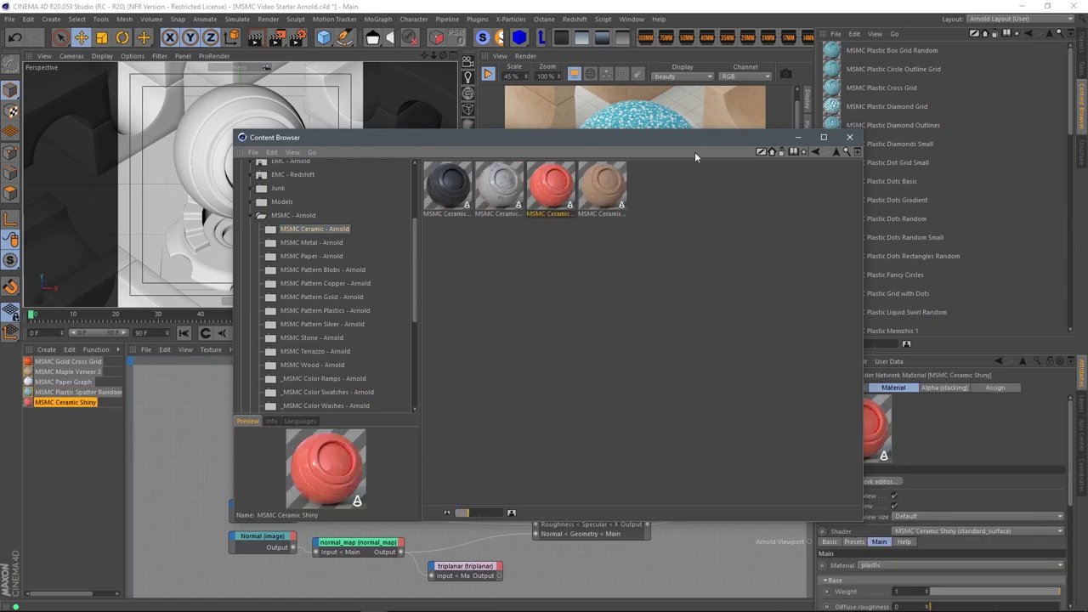
pyautogui.click(796, 138)
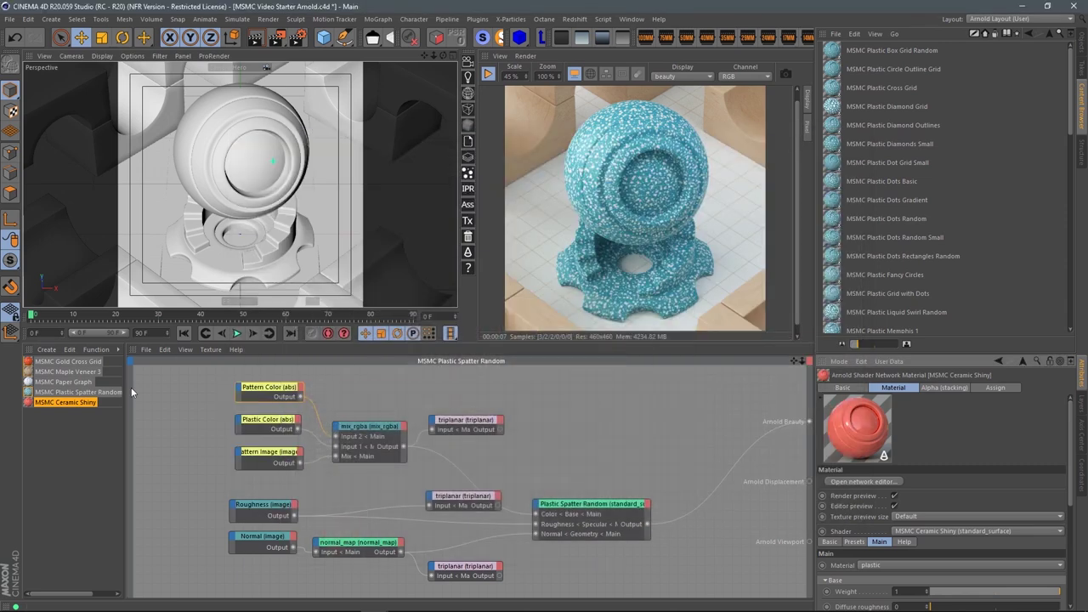
# Open the MSMC Ceramic Shiny node network, inspect its Ceramic Color node, and apply the material to the shader ball.
pyautogui.doubleClick(60, 401)
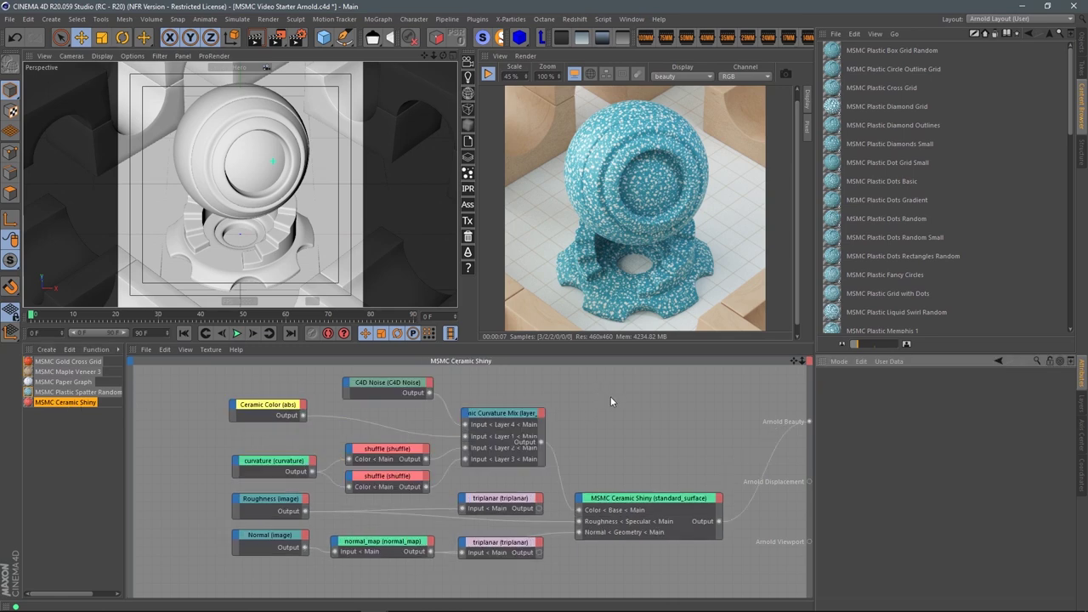
pyautogui.click(260, 405)
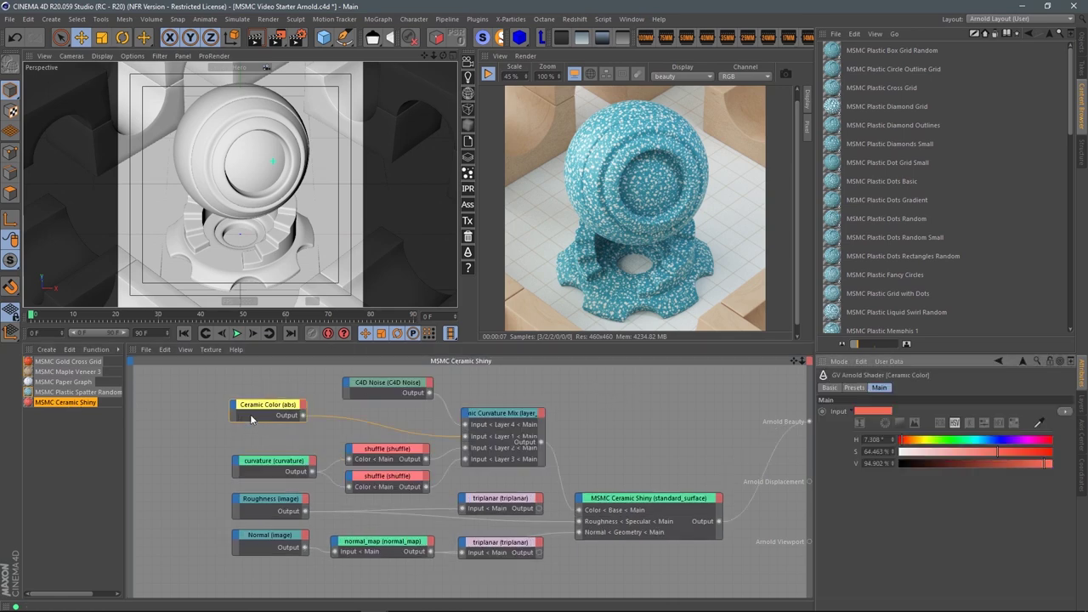
pyautogui.moveTo(60, 399); pyautogui.dragTo(254, 177)
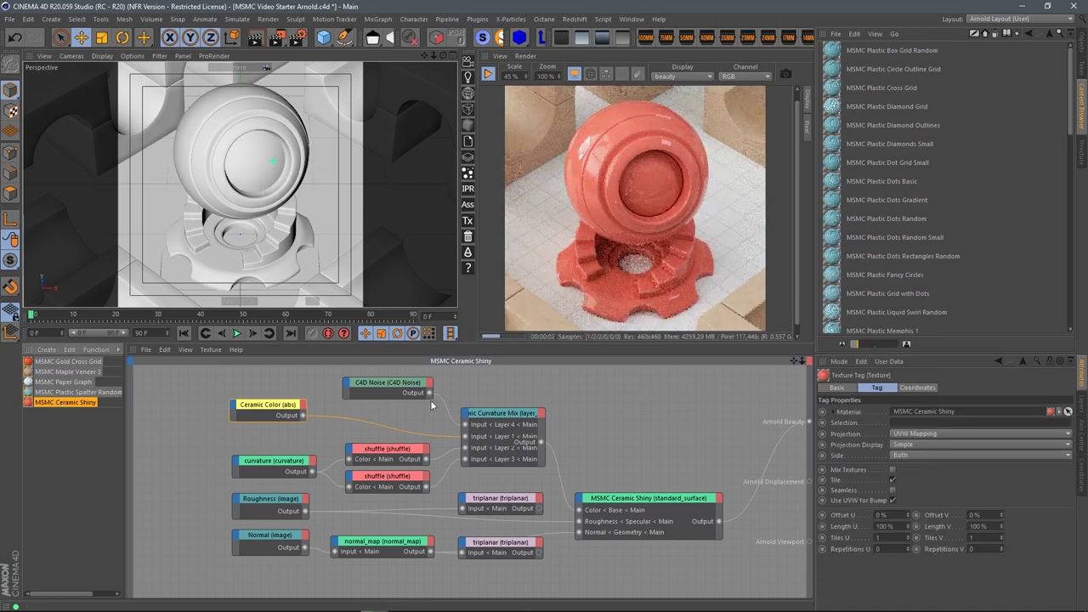
# Recolor the Ceramic Color node to a dark green with a hue of 110° and a value of 53%.
pyautogui.click(281, 406)
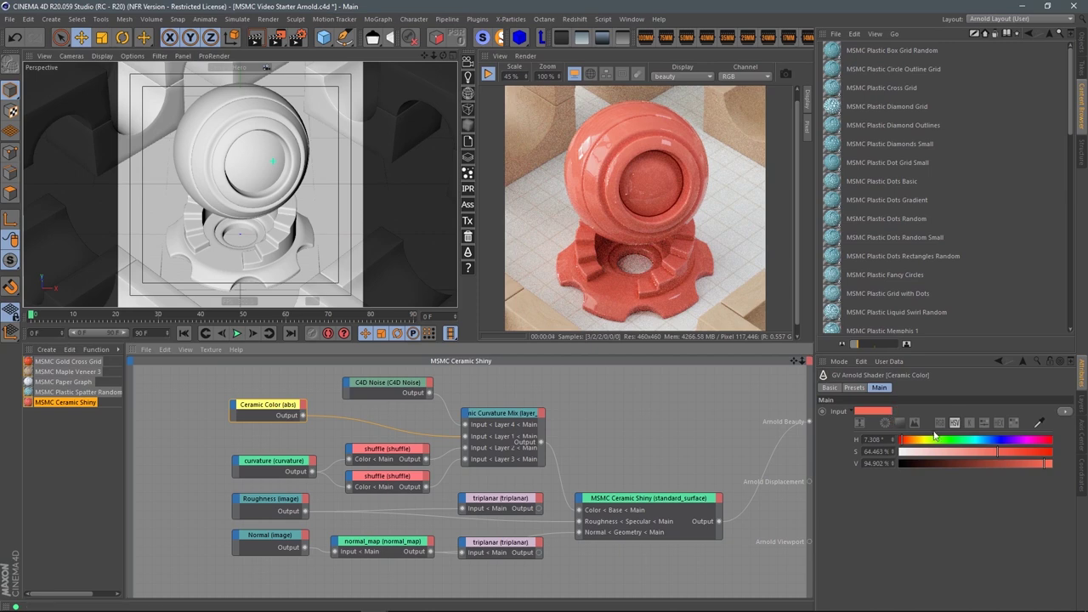
pyautogui.click(981, 463)
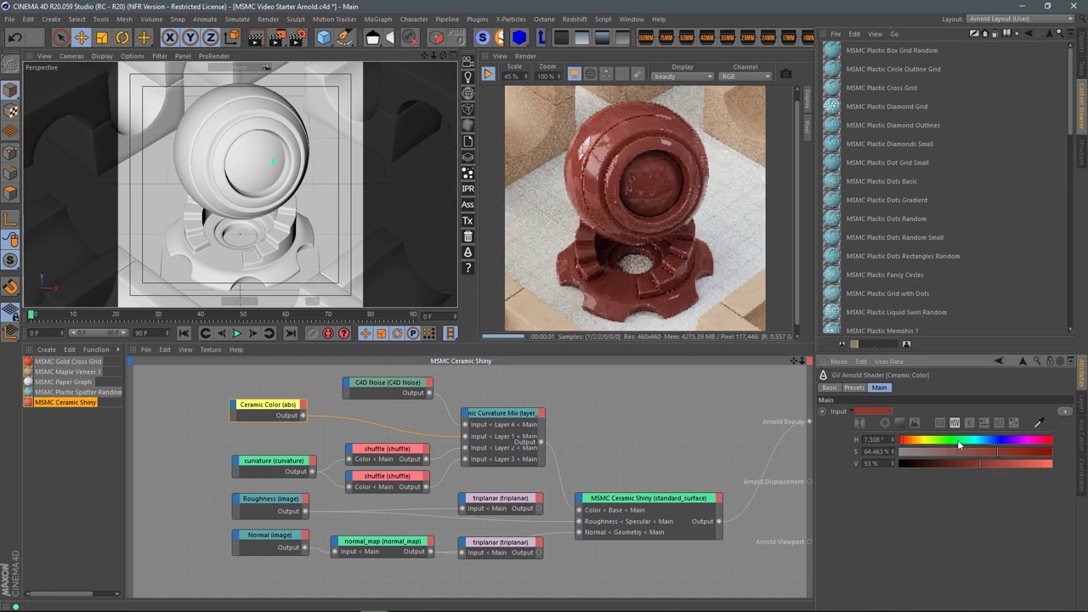
pyautogui.click(957, 440)
pyautogui.click(935, 442)
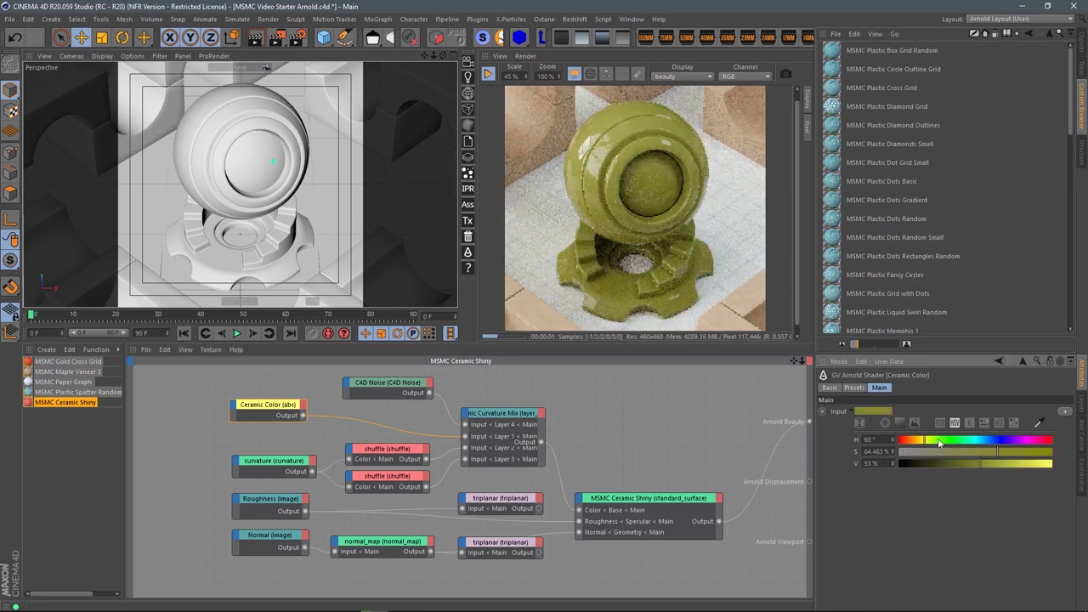
pyautogui.click(946, 442)
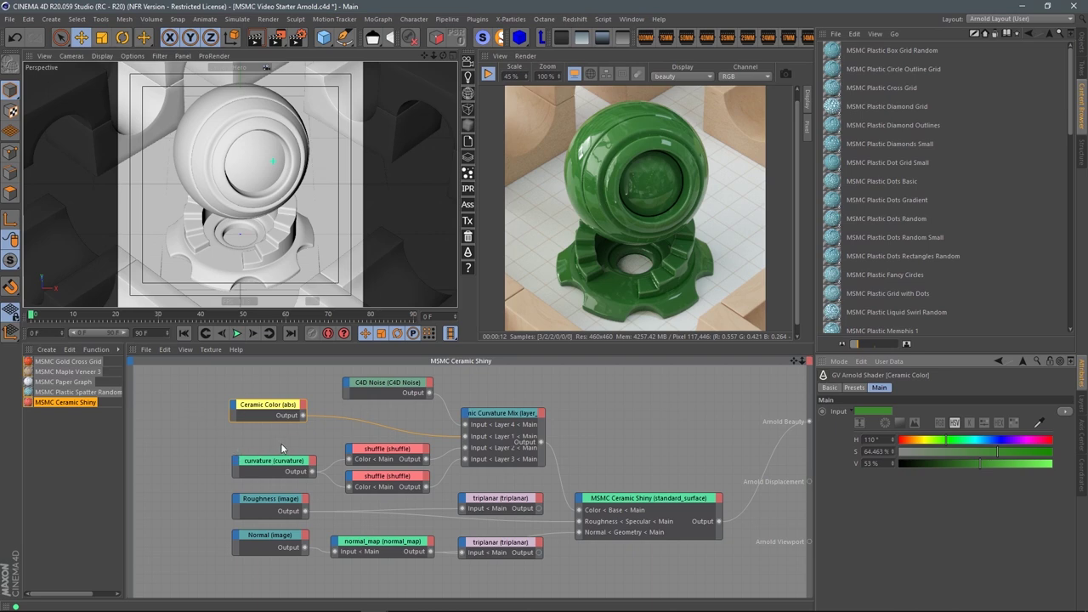
pyautogui.click(204, 395)
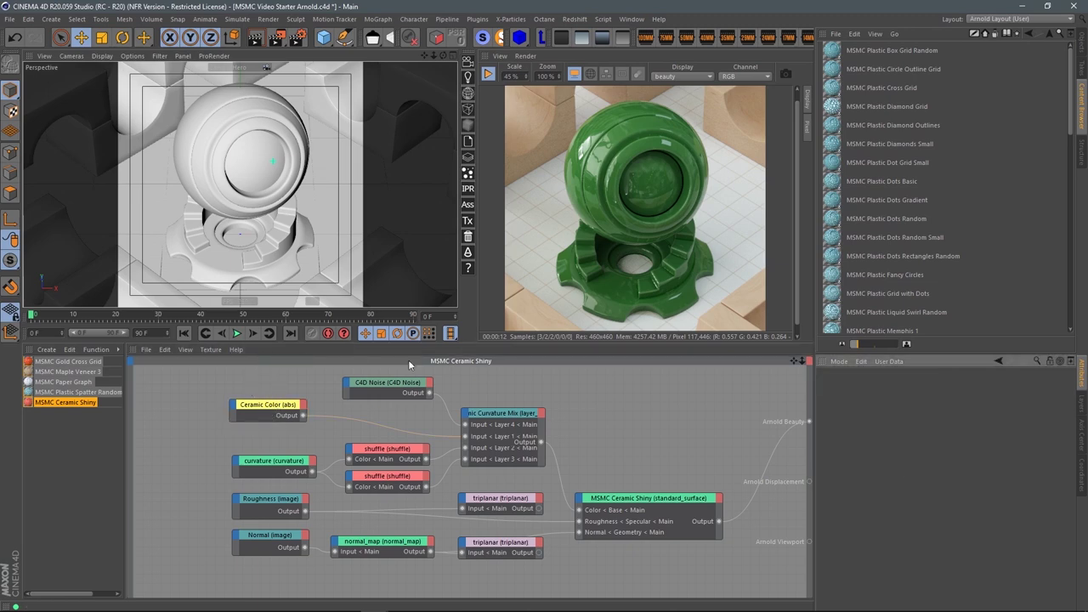
# Go up to the MSMC - Arnold folder, look through its color preset folders, and return to the object list.
pyautogui.click(1008, 34)
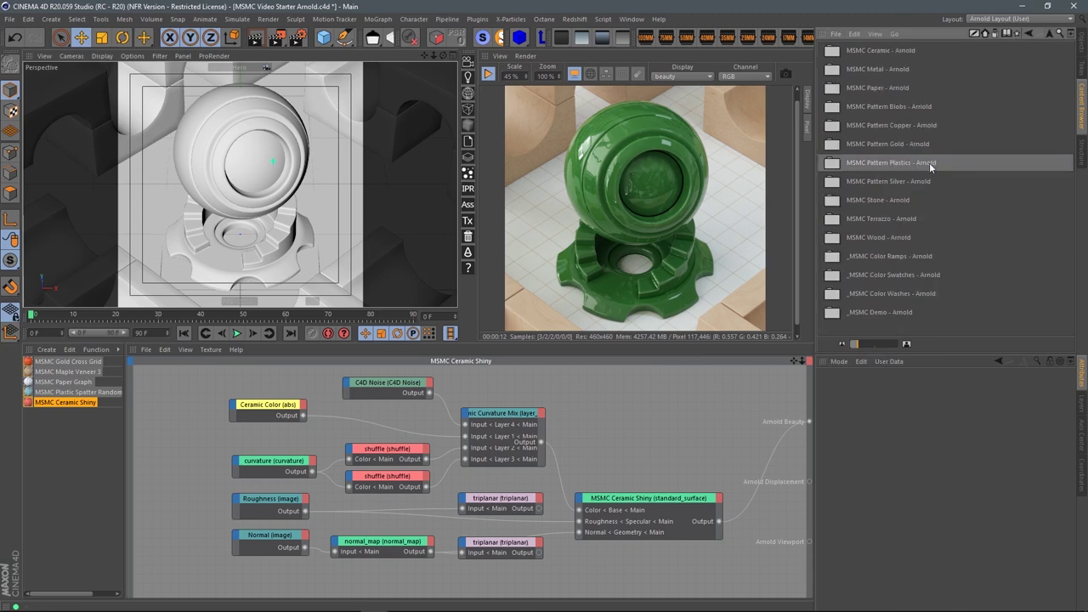
pyautogui.click(242, 407)
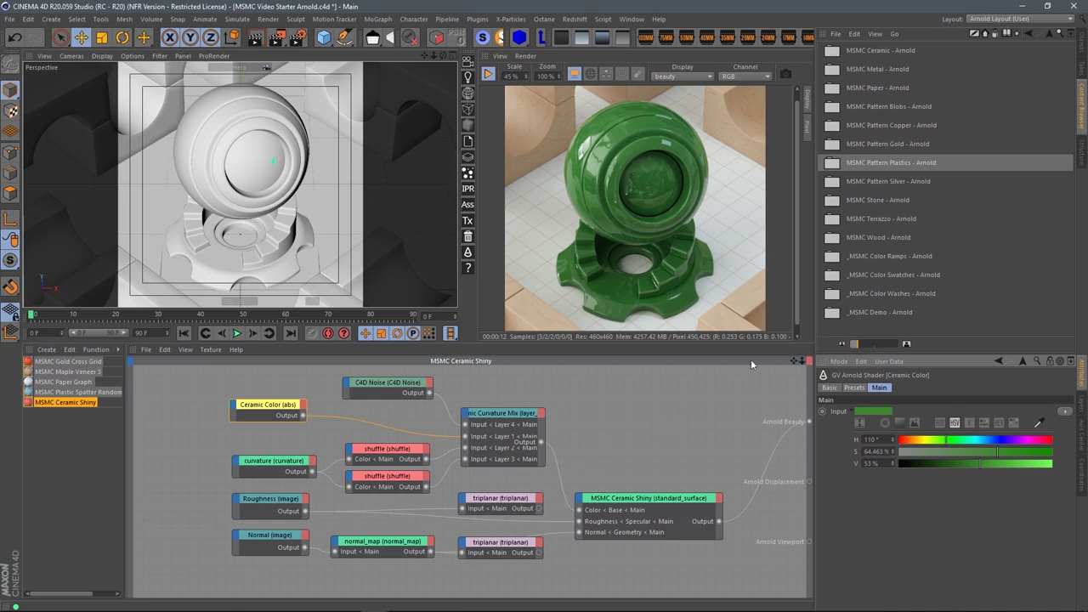
pyautogui.doubleClick(898, 275)
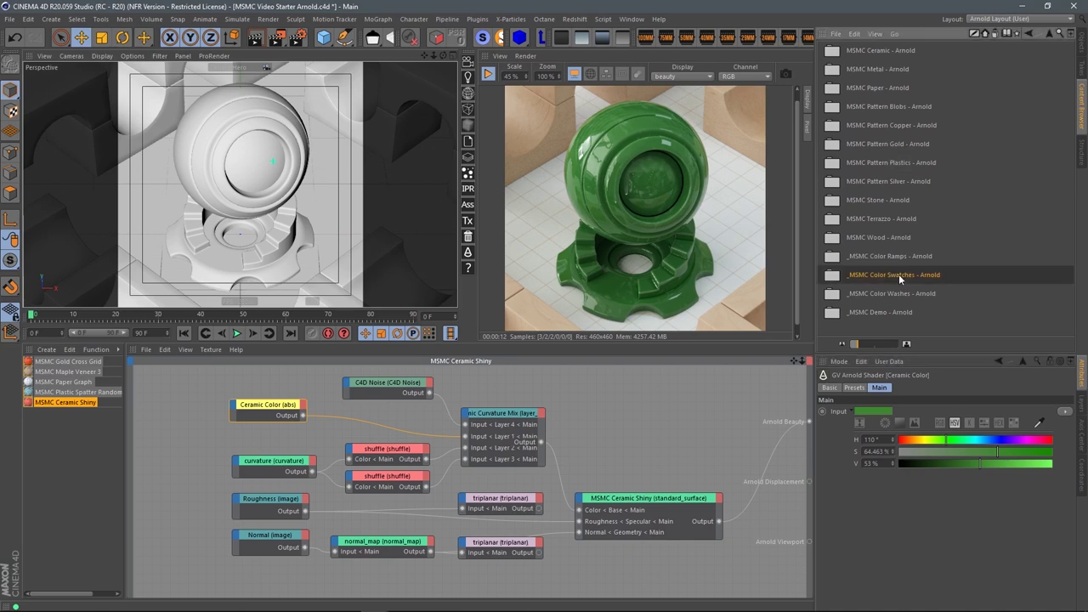
pyautogui.click(1051, 34)
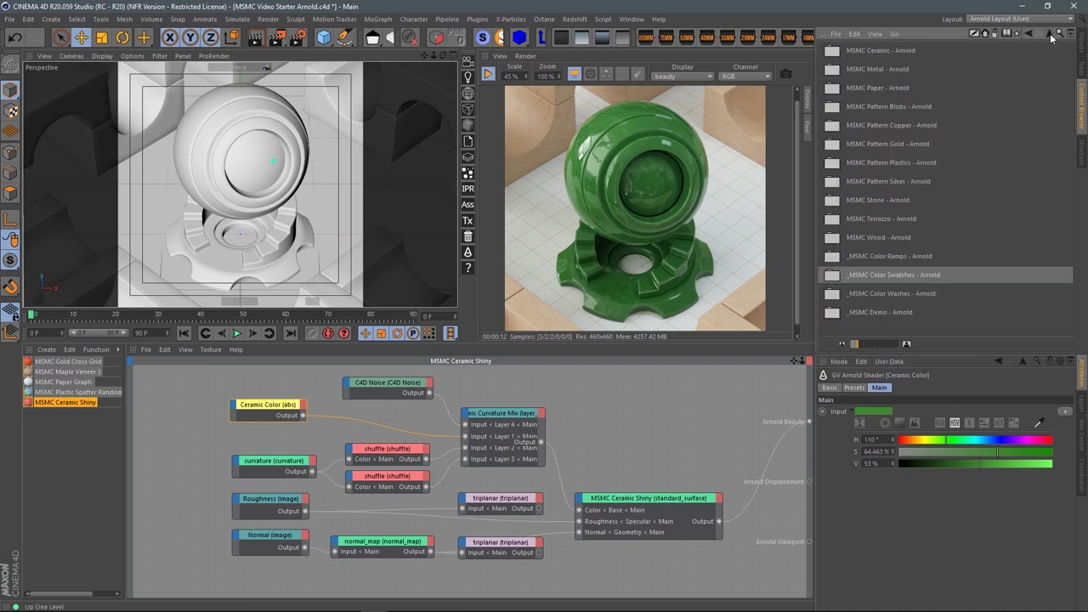
pyautogui.doubleClick(876, 293)
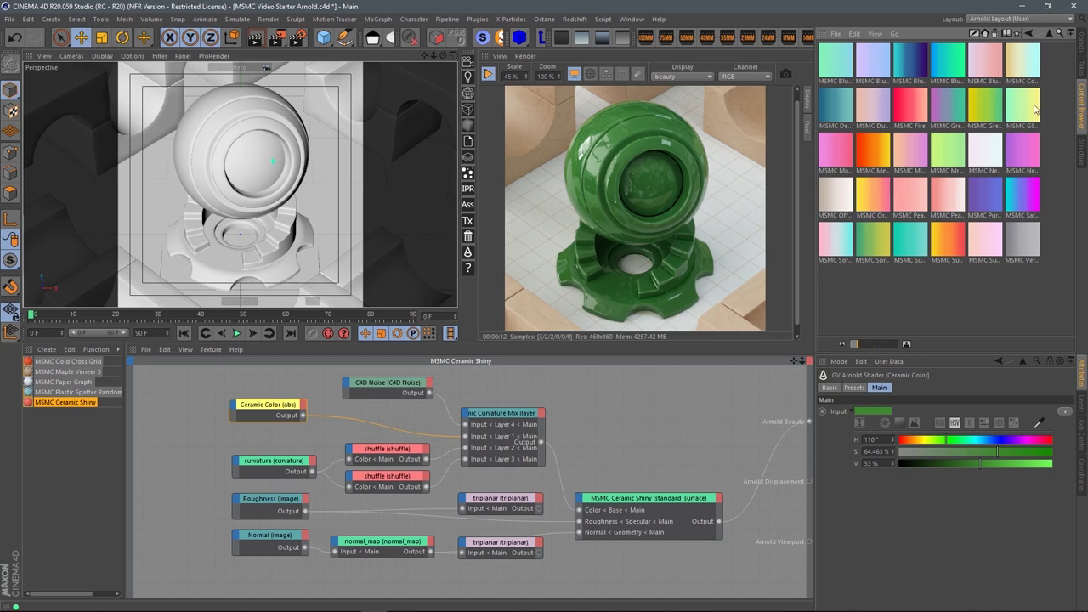
pyautogui.click(1083, 48)
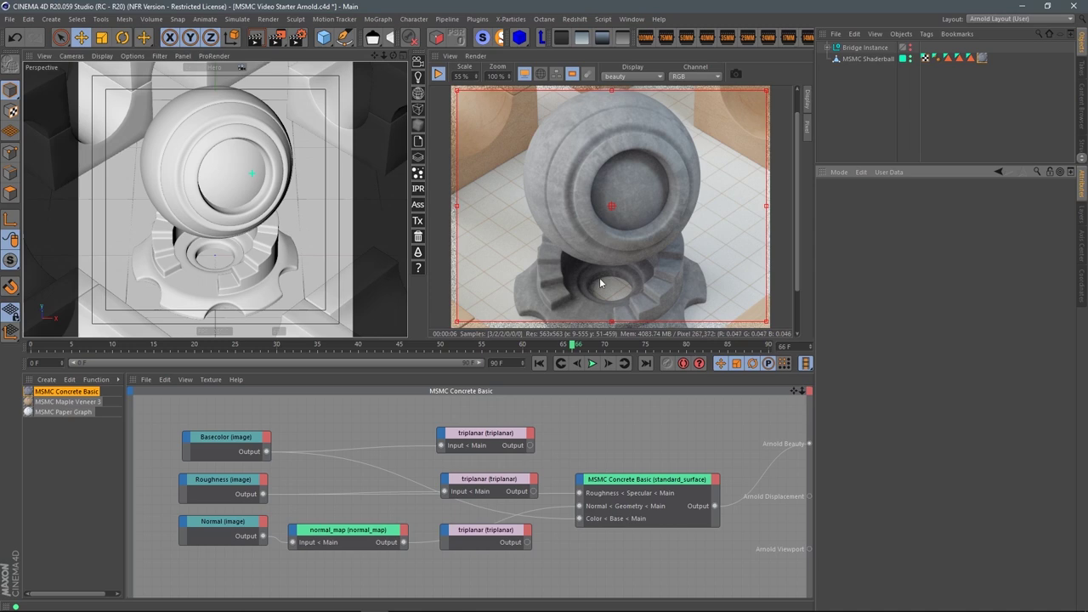
# Tint the MSMC Concrete Basic material by setting its Basecolor image's Multiply saturation to 18%.
pyautogui.click(221, 438)
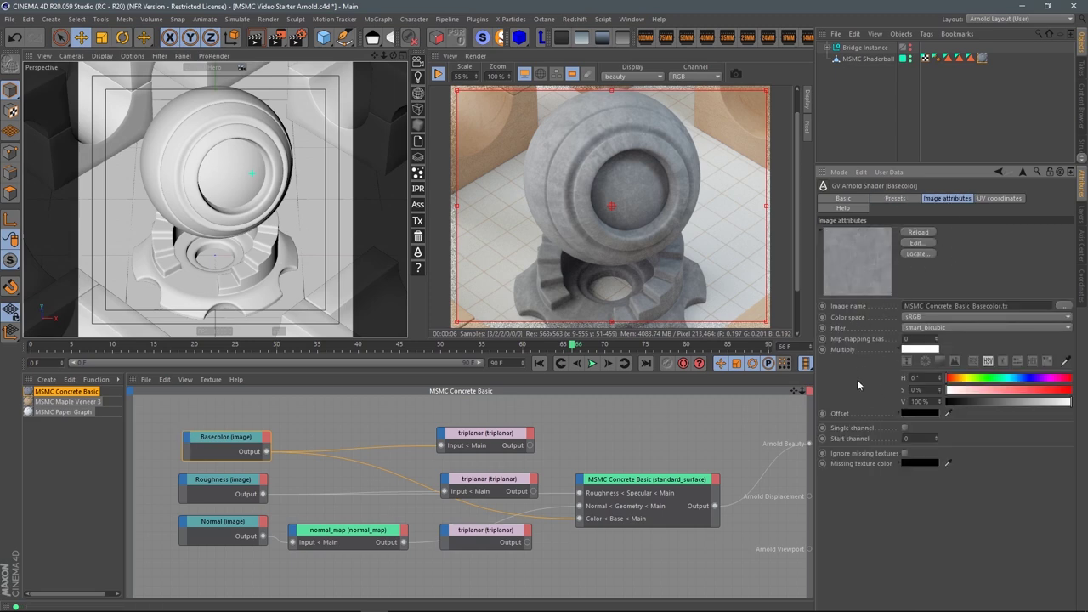
pyautogui.click(904, 349)
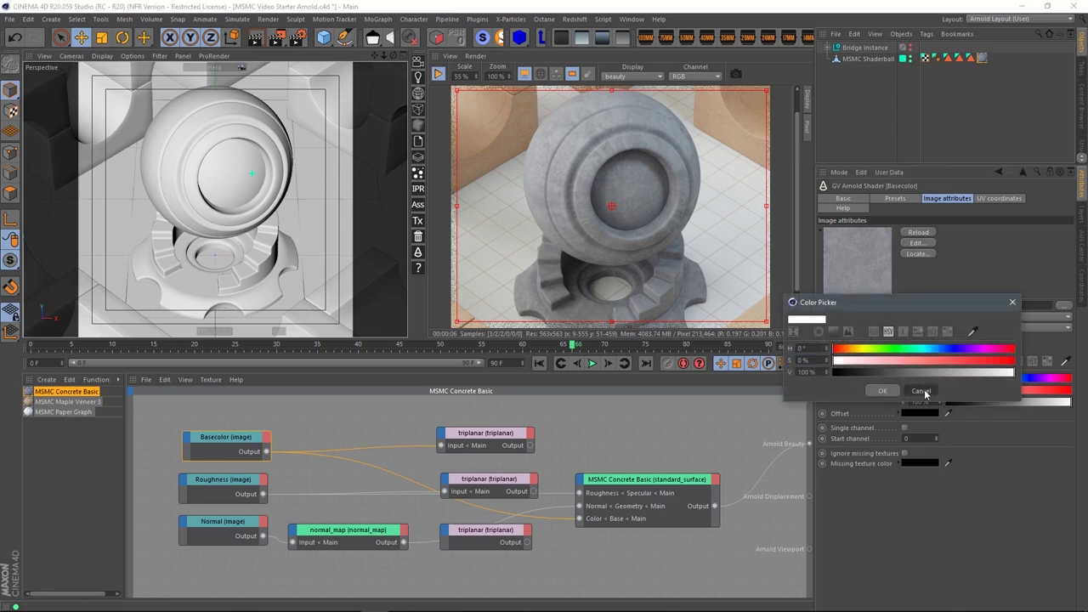
pyautogui.press('Escape')
pyautogui.click(901, 352)
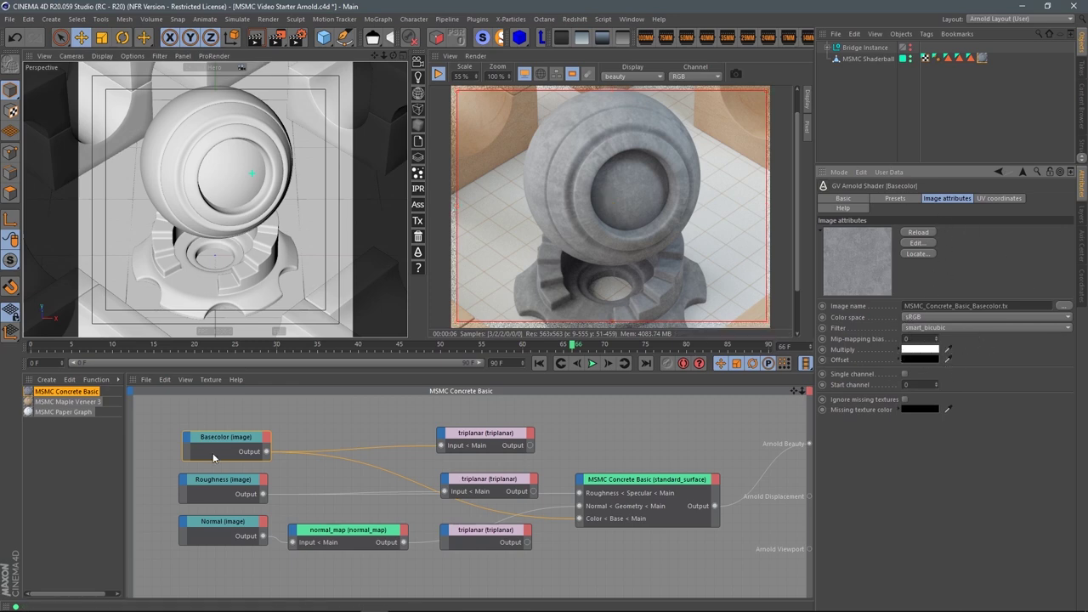
pyautogui.click(900, 350)
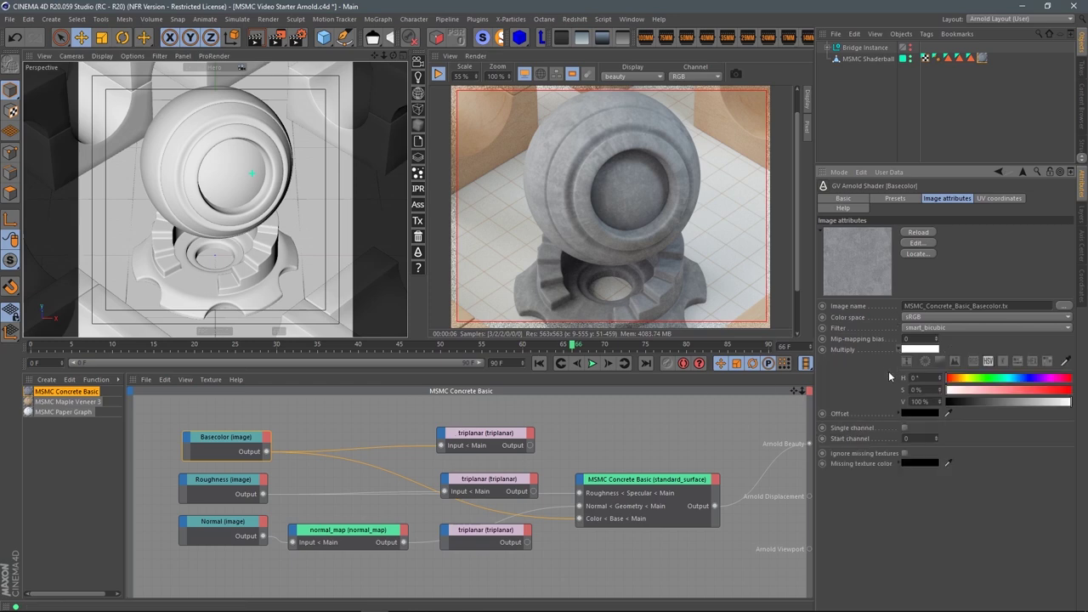
pyautogui.click(973, 391)
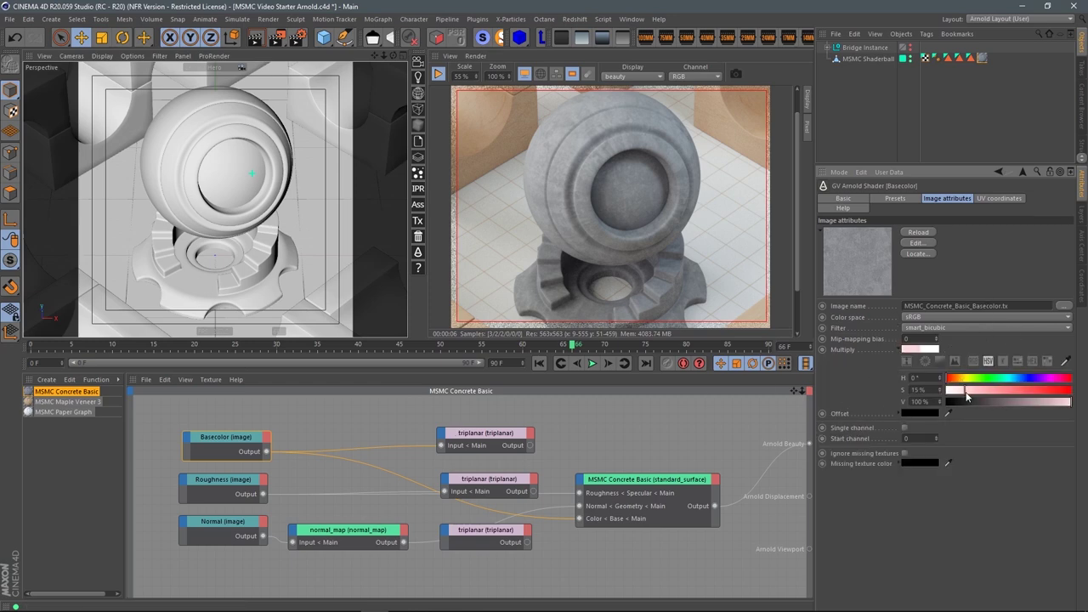
pyautogui.click(969, 390)
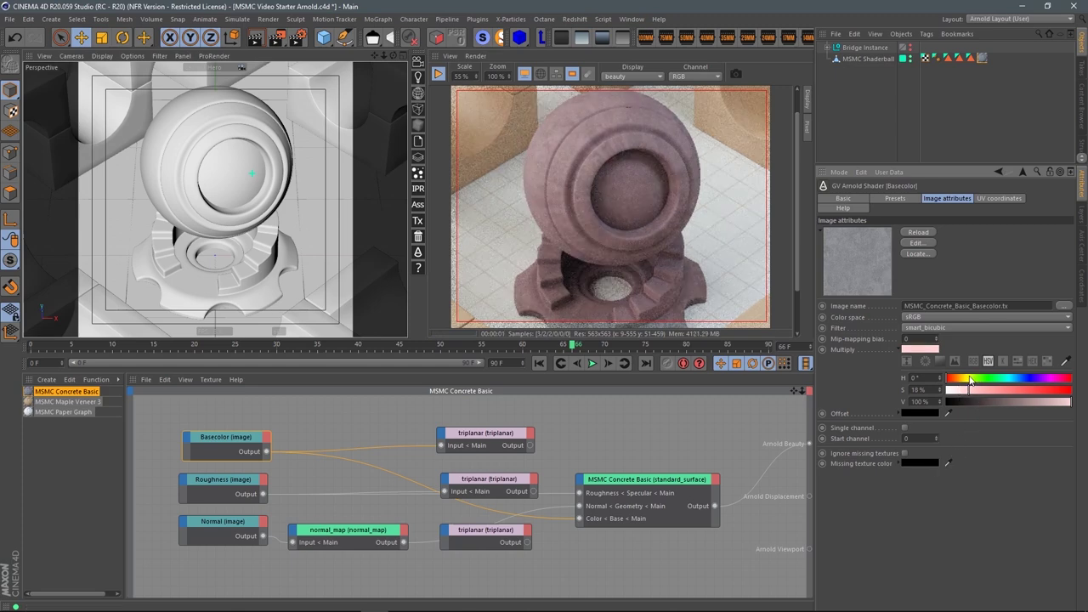
# Try green, blue and purple tints on the Basecolor Multiply color with hues of 112°, 208° and 266°.
pyautogui.click(980, 379)
pyautogui.moveTo(983, 383); pyautogui.dragTo(986, 379)
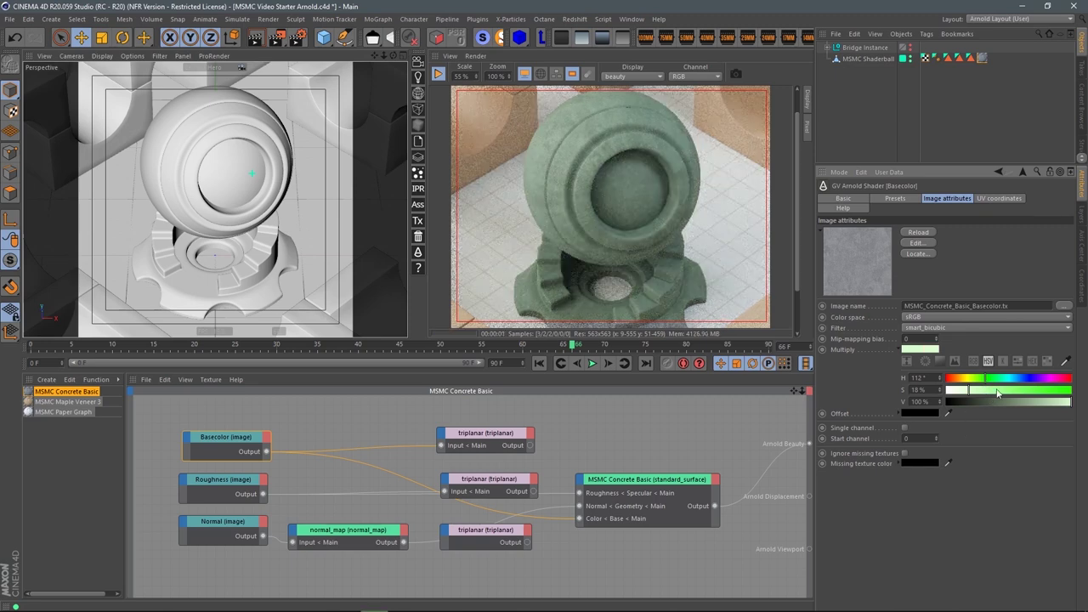
pyautogui.moveTo(1010, 378); pyautogui.dragTo(1019, 378)
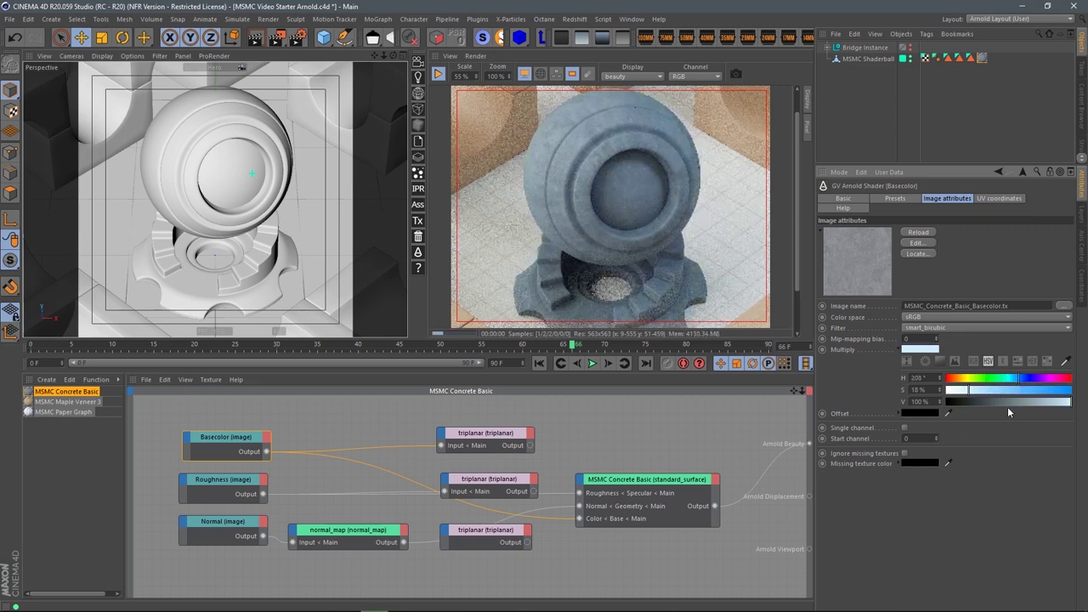
pyautogui.click(1039, 378)
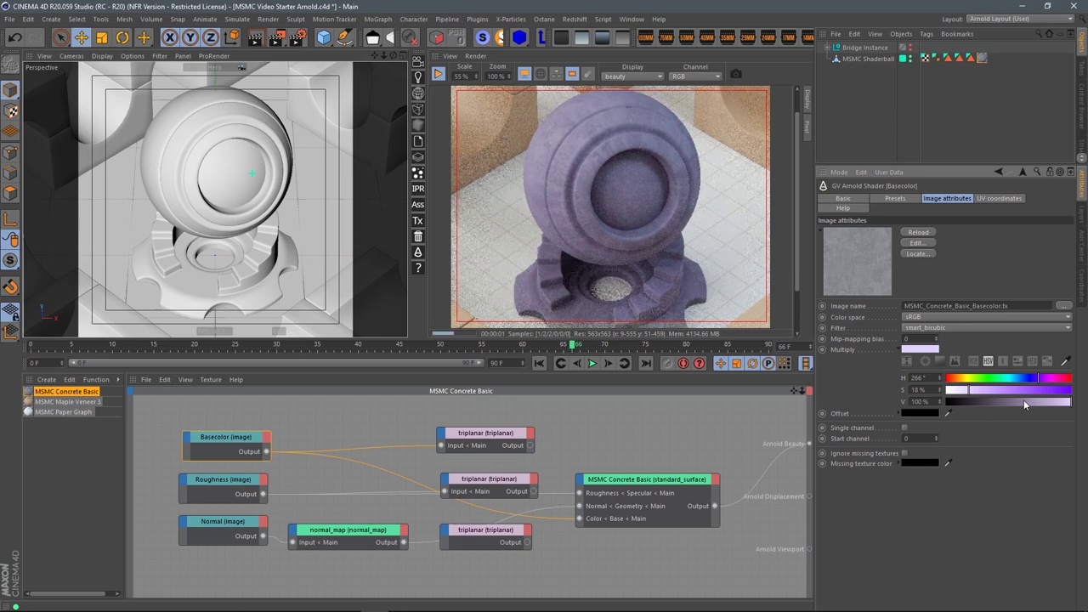
# Try a Multiply saturation of 52% on the Basecolor image, reset it to 0%, and deselect the node.
pyautogui.click(1011, 390)
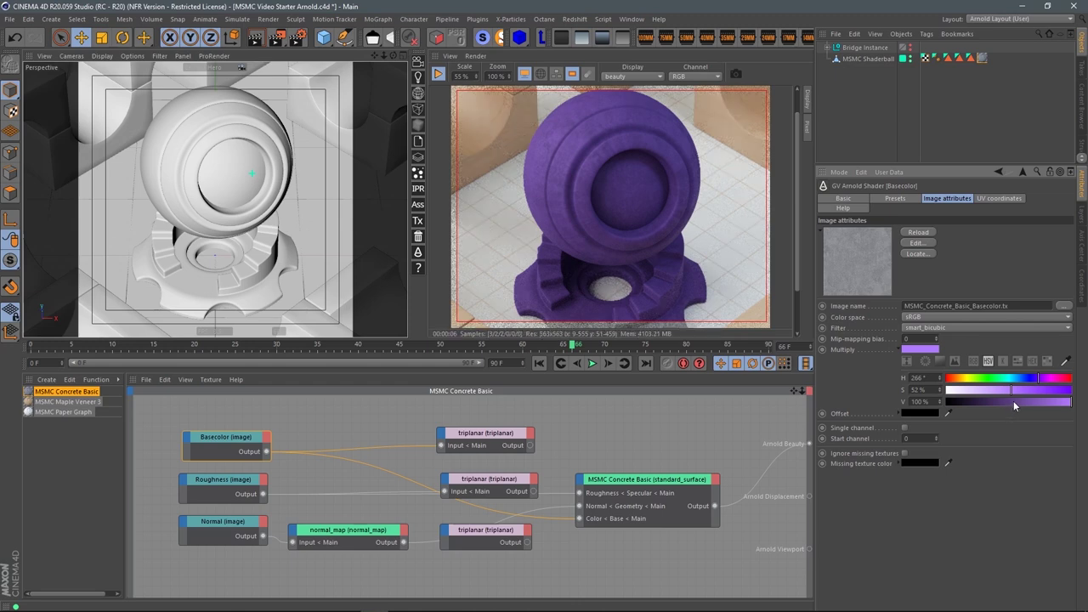
pyautogui.moveTo(986, 393); pyautogui.dragTo(903, 392)
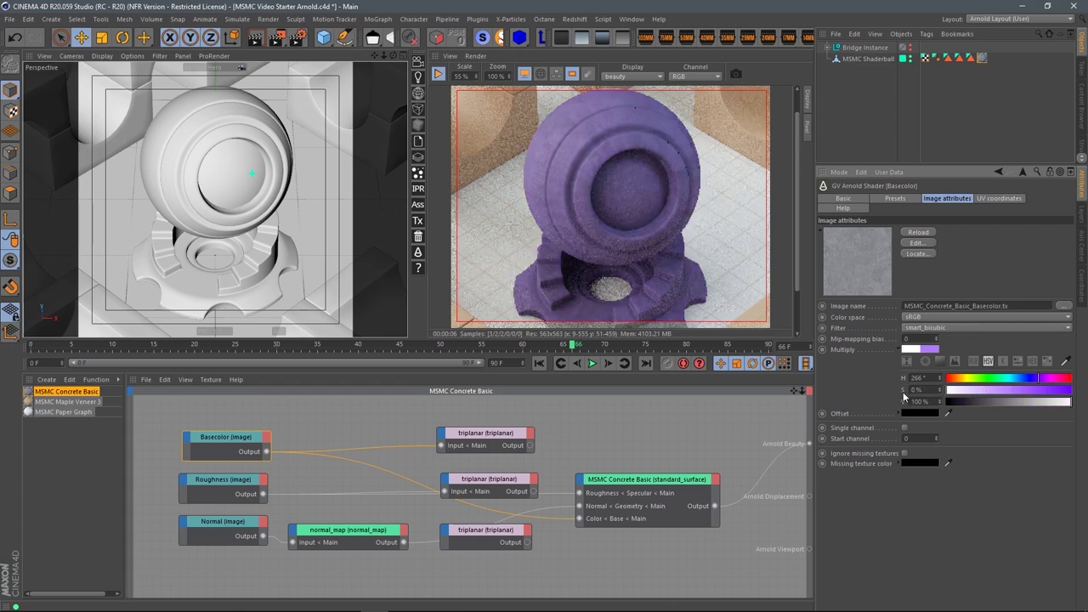
pyautogui.click(346, 421)
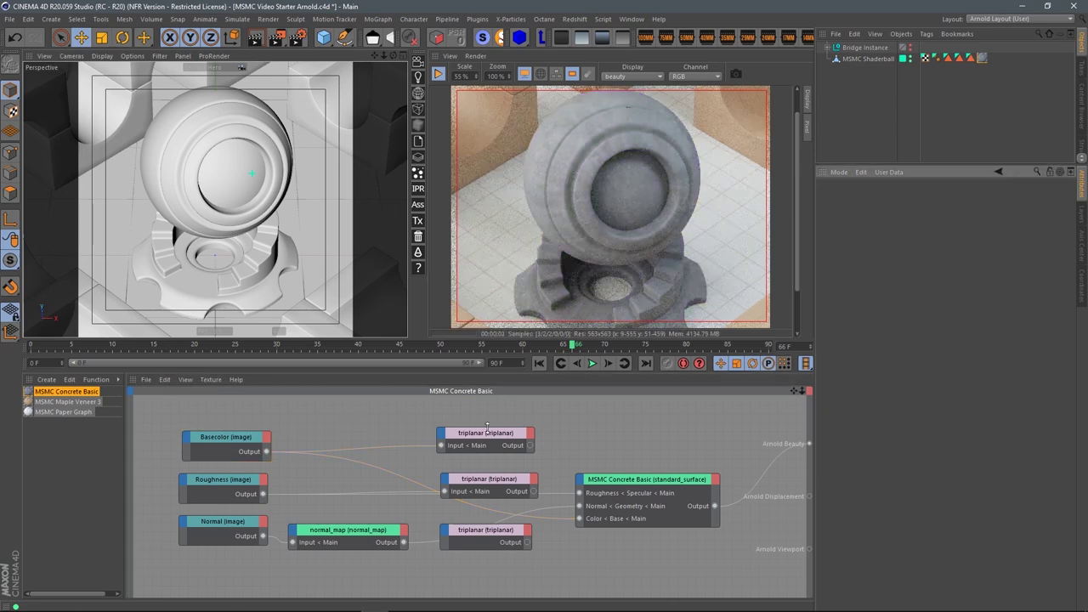
# Add a ramp_rgb node to the MSMC Concrete Basic graph and connect the Basecolor image output to its Input.
pyautogui.moveTo(388, 414); pyautogui.dragTo(391, 448, button='middle')
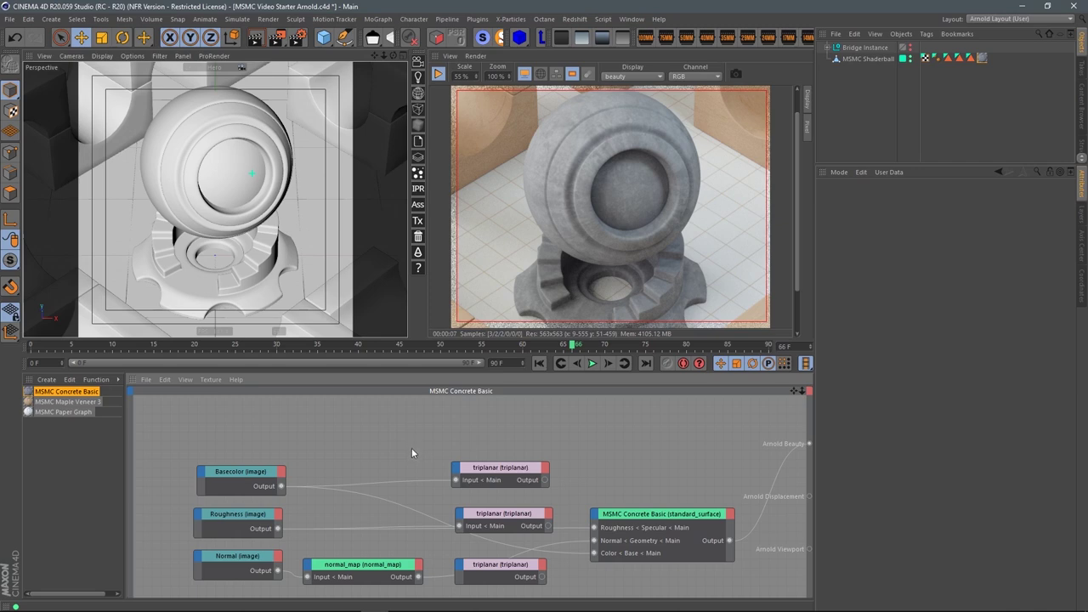
pyautogui.press('Tab')
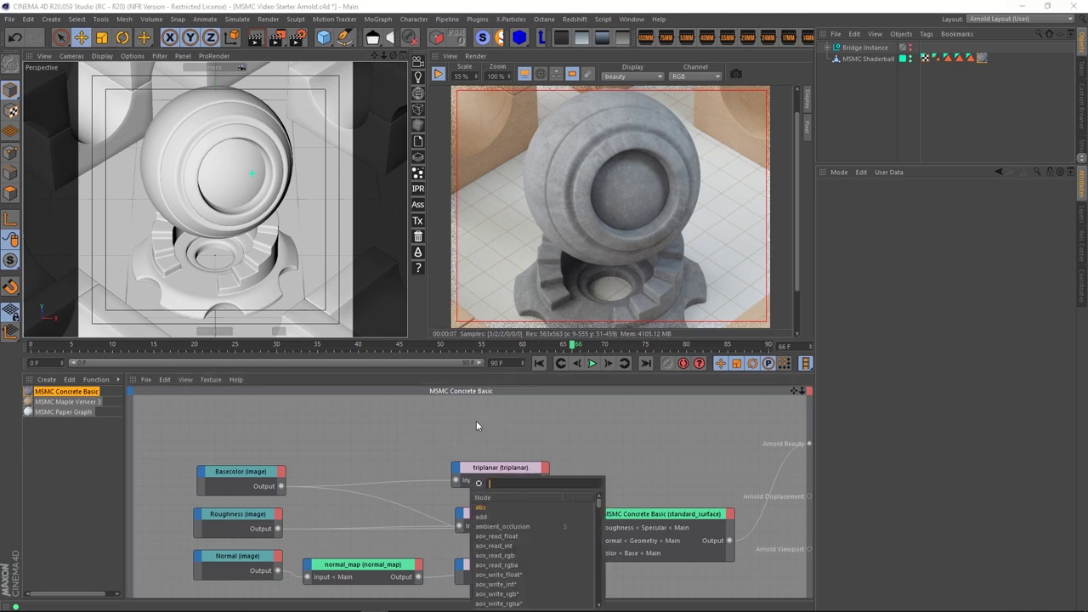
pyautogui.write('ram')
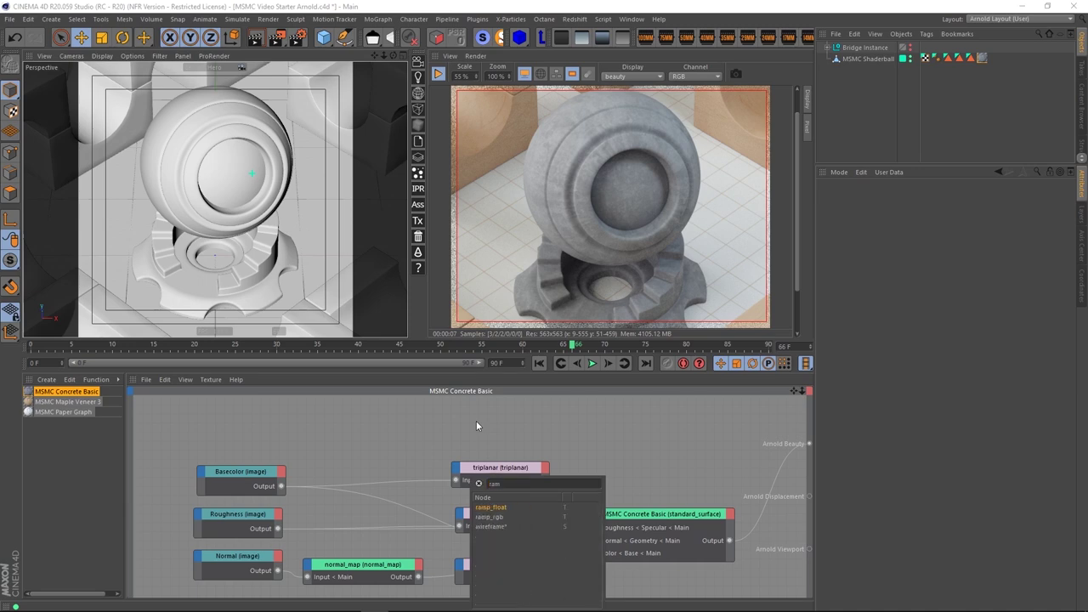
pyautogui.click(490, 518)
pyautogui.moveTo(489, 521); pyautogui.dragTo(354, 447)
pyautogui.moveTo(281, 487); pyautogui.dragTo(332, 441)
pyautogui.moveTo(366, 443)
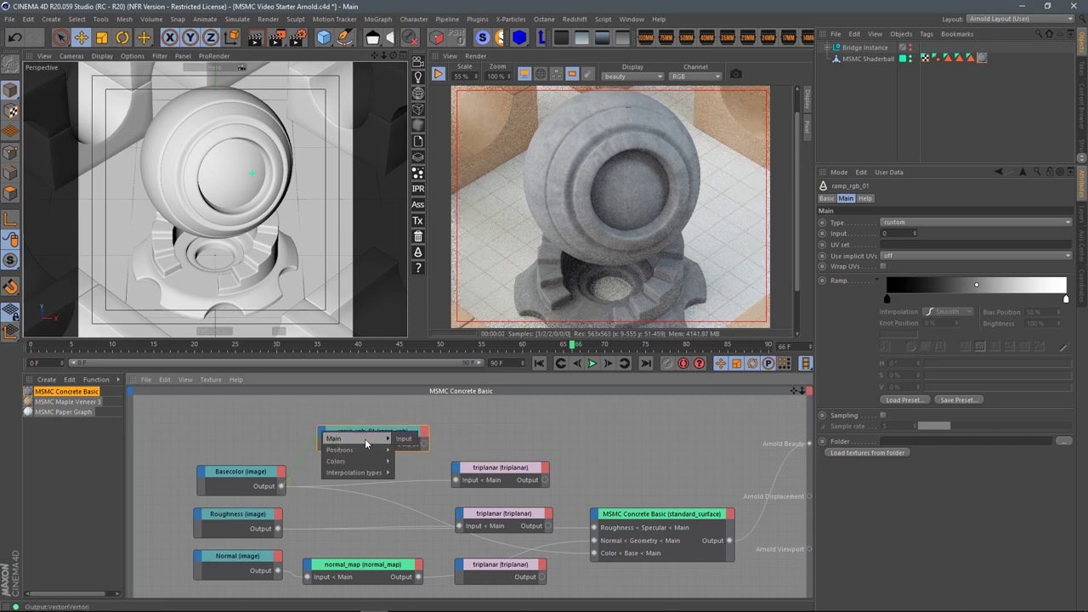
pyautogui.click(403, 439)
# Connect the ramp_rgb output to the standard surface's base Color and reposition the ramp and Basecolor nodes.
pyautogui.moveTo(423, 449); pyautogui.dragTo(592, 554)
pyautogui.moveTo(406, 433); pyautogui.dragTo(403, 448)
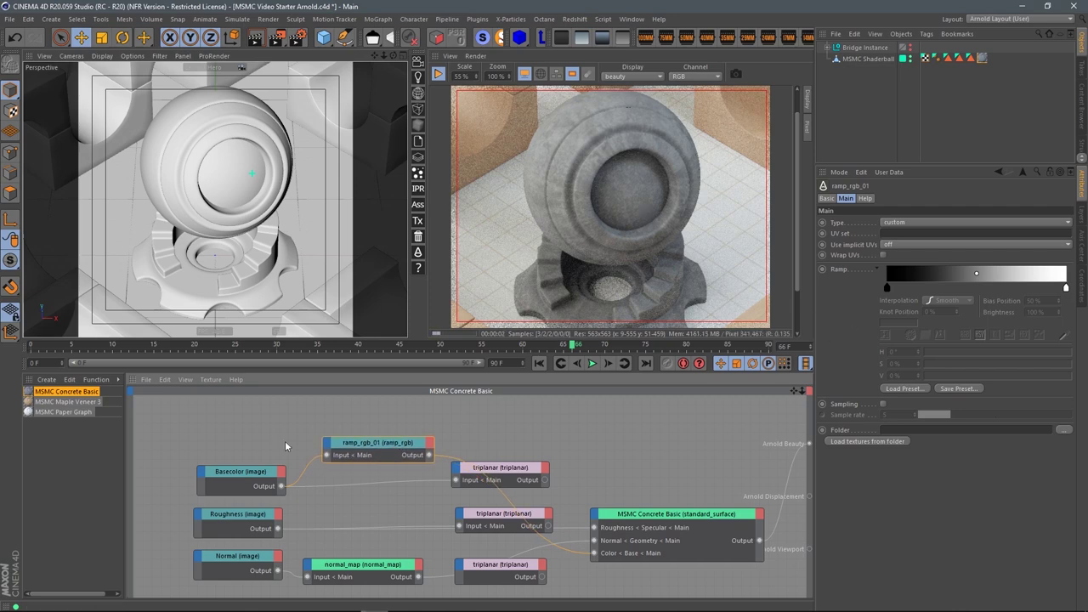
pyautogui.moveTo(246, 471); pyautogui.dragTo(326, 455)
pyautogui.click(394, 443)
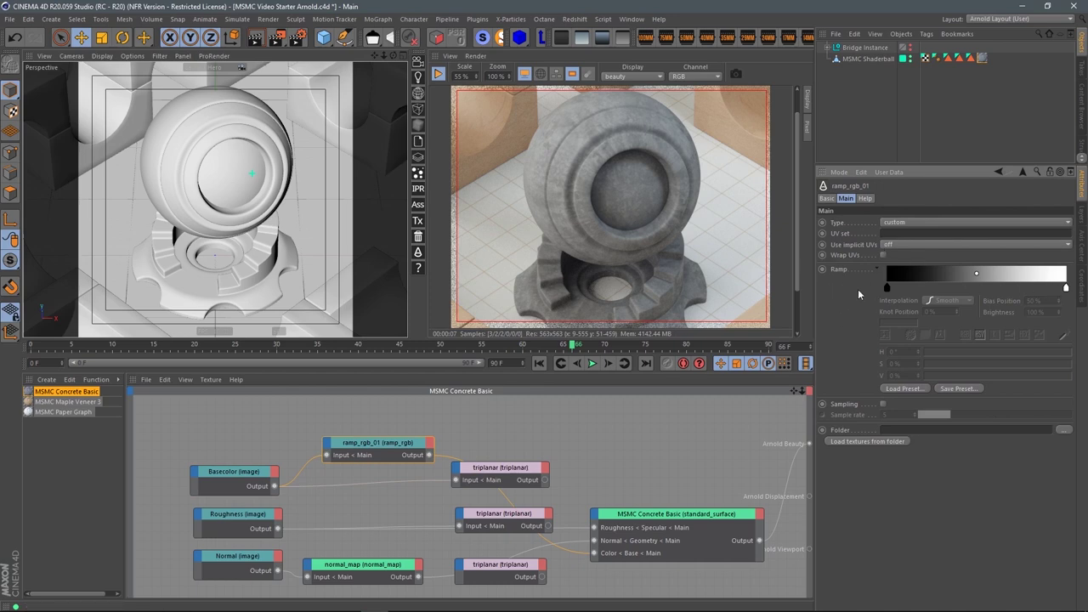
# Try sliding the ramp's white knot to about 35% and the black knot to about 61%, and return both to the ends.
pyautogui.click(1066, 291)
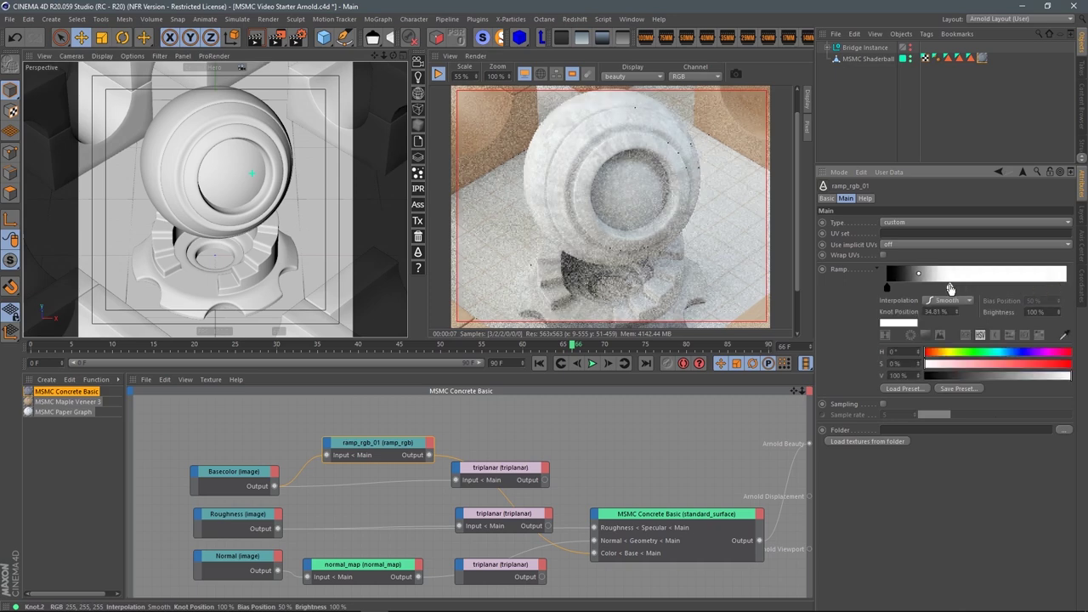
pyautogui.moveTo(992, 289); pyautogui.dragTo(997, 289)
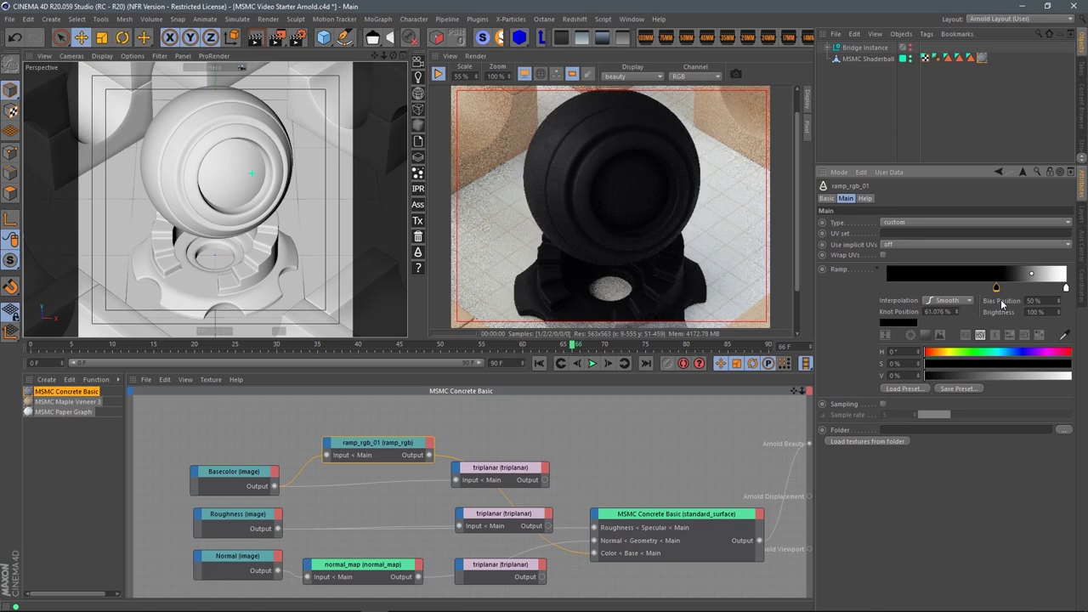
pyautogui.moveTo(997, 289); pyautogui.dragTo(884, 300)
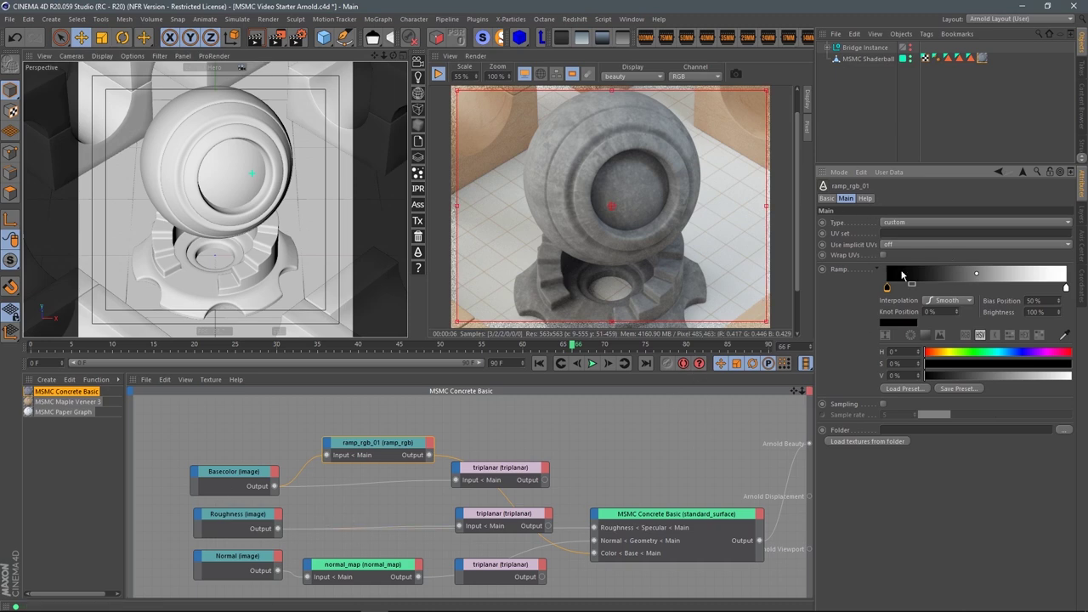
# Color the ramp's white end knot red at 81% saturation and add a bright green middle knot with hue 104° at about 53%.
pyautogui.click(1065, 288)
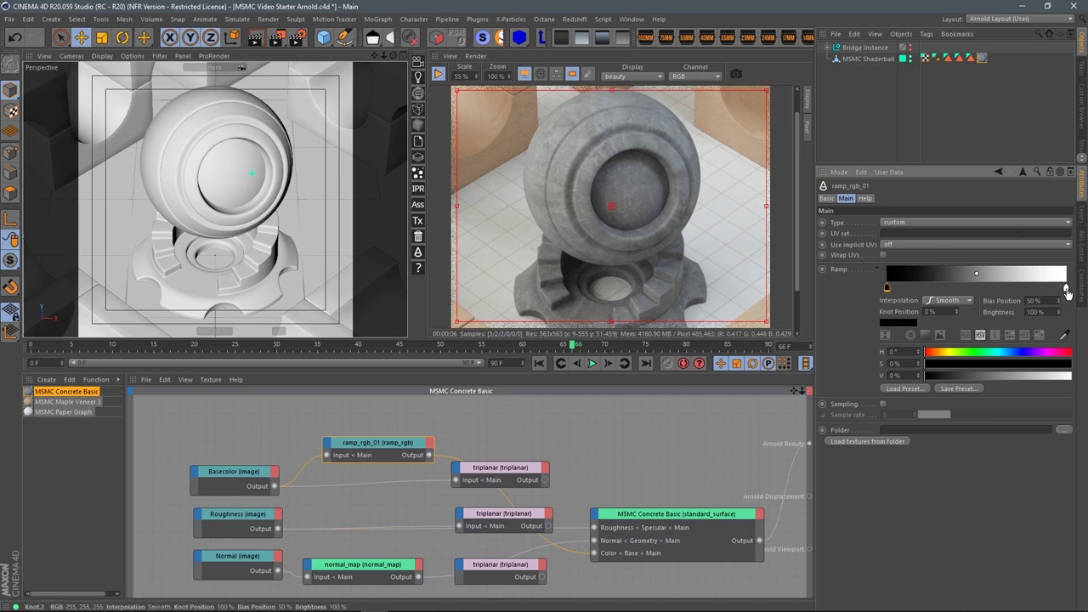
pyautogui.moveTo(1026, 363); pyautogui.dragTo(1043, 363)
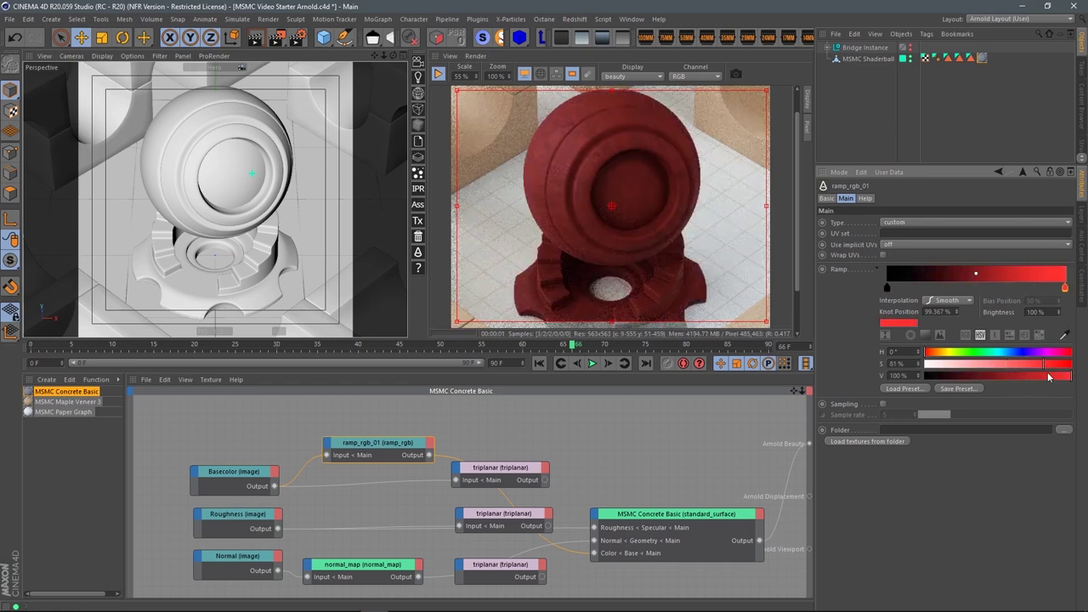
pyautogui.click(987, 288)
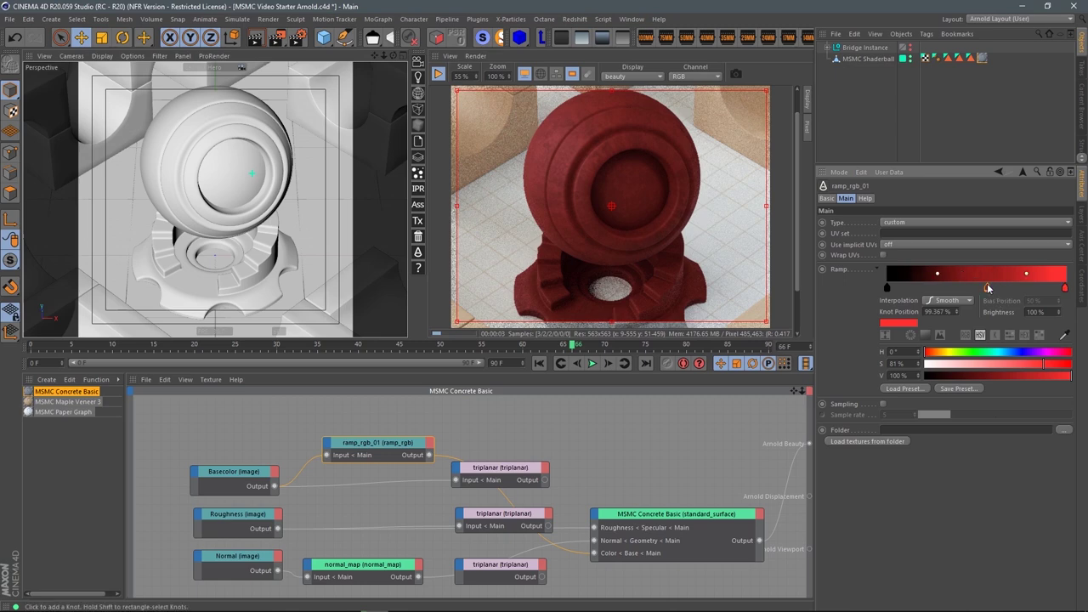
pyautogui.click(967, 351)
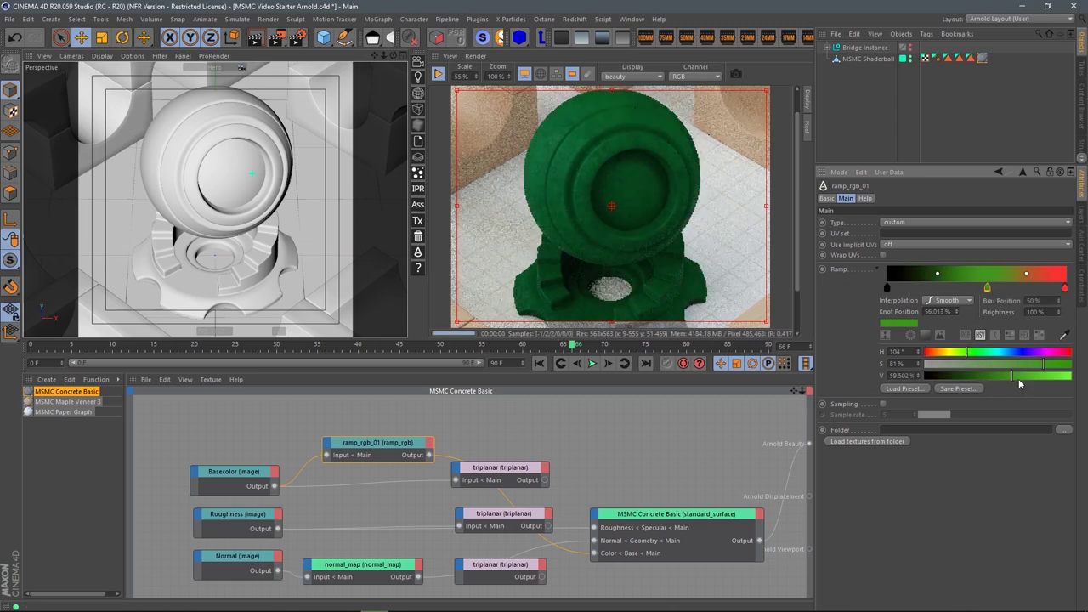
pyautogui.moveTo(1021, 377); pyautogui.dragTo(1073, 375)
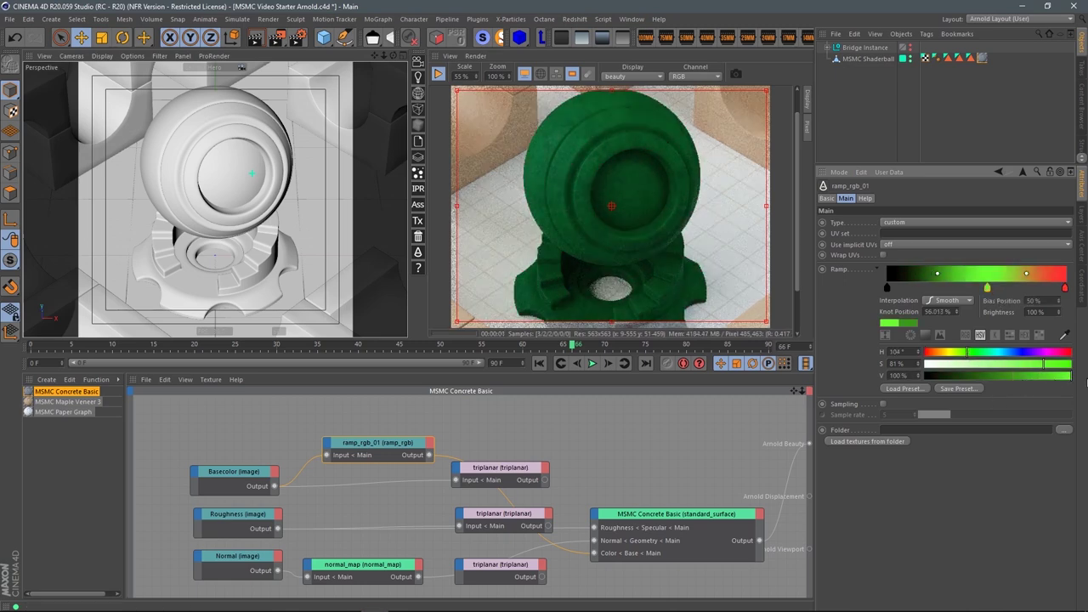
pyautogui.moveTo(987, 288); pyautogui.dragTo(982, 288)
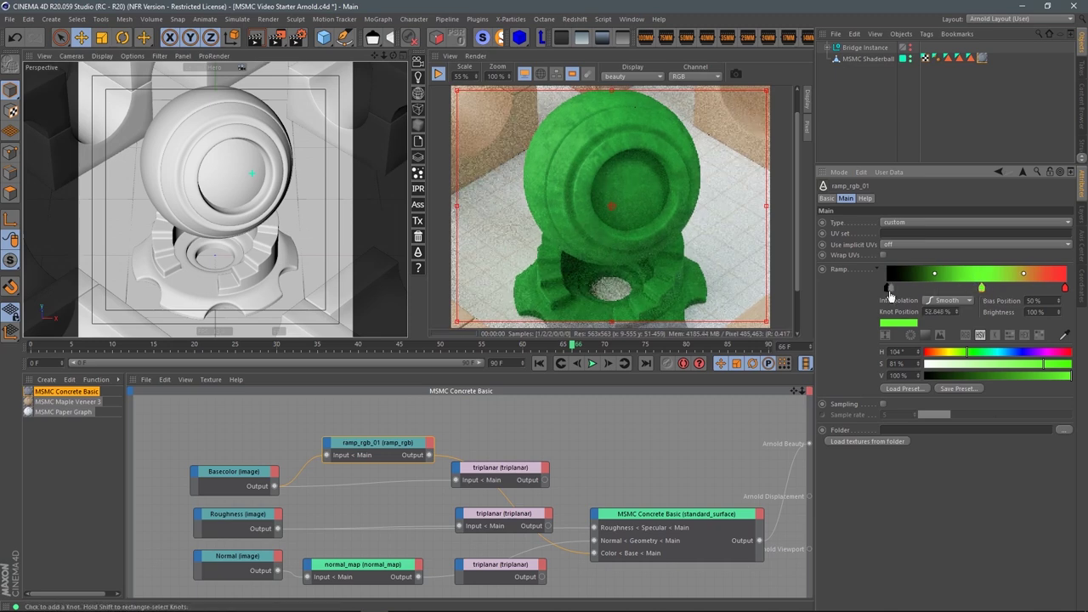
# Color the ramp's black start knot bright blue with hue 220° and 81% saturation, and move the green knot to about 54%.
pyautogui.click(888, 289)
pyautogui.click(1013, 352)
pyautogui.moveTo(1020, 375); pyautogui.dragTo(1085, 379)
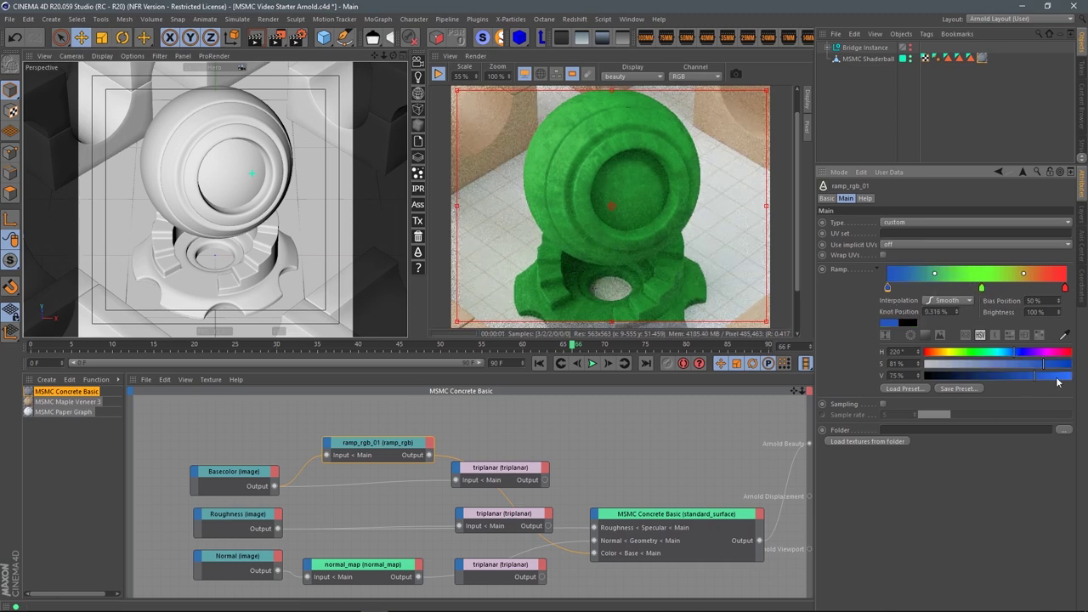
pyautogui.moveTo(982, 288); pyautogui.dragTo(984, 289)
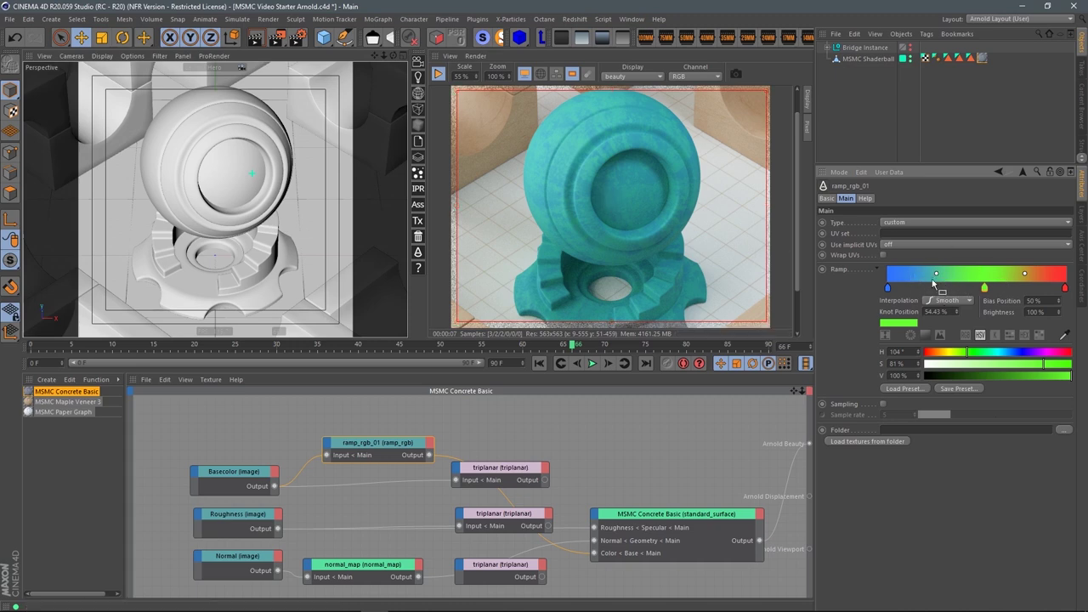
# Select all the ramp's knots and compress them into a narrow band near the blue end so blue, green and red all show.
pyautogui.moveTo(1065, 287)
pyautogui.mouseDown()
pyautogui.moveTo(986, 293)
pyautogui.moveTo(1064, 294)
pyautogui.mouseUp()
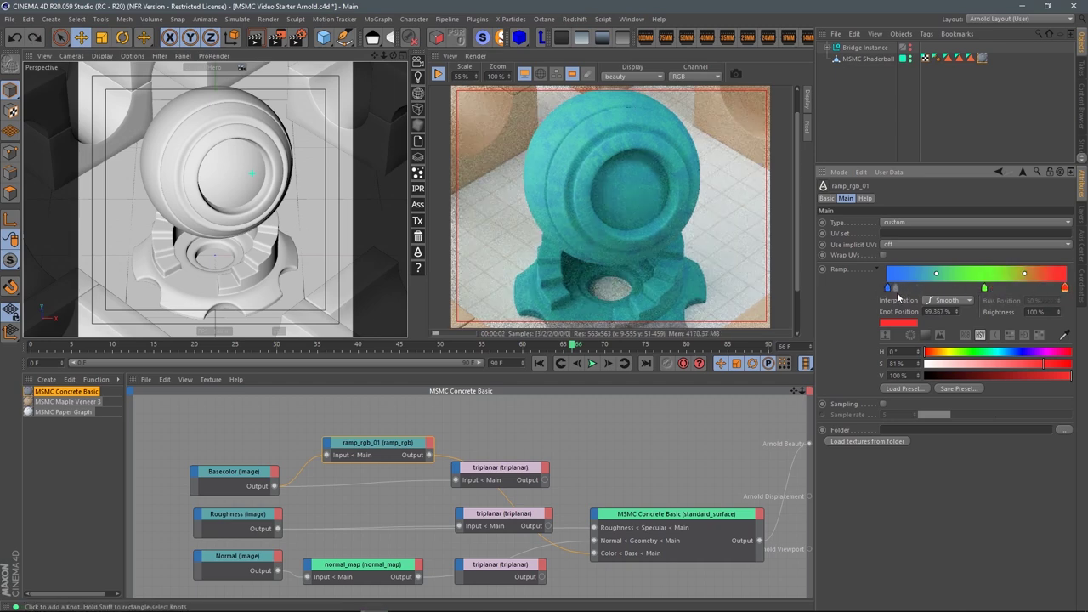
pyautogui.keyDown('shift'); pyautogui.click(888, 288); pyautogui.keyUp('shift')
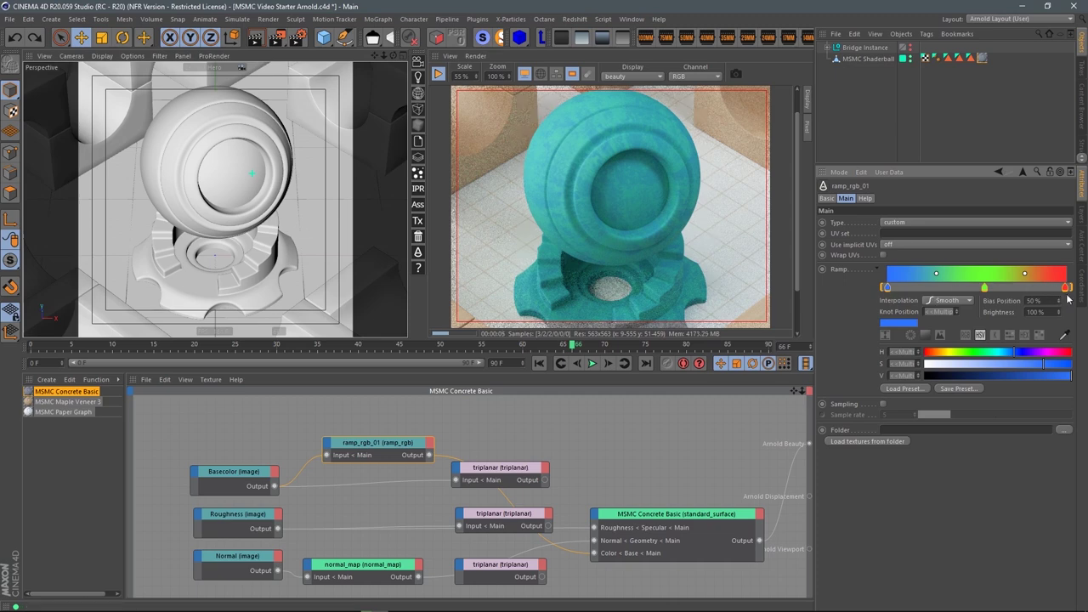
pyautogui.moveTo(1071, 289); pyautogui.dragTo(976, 288)
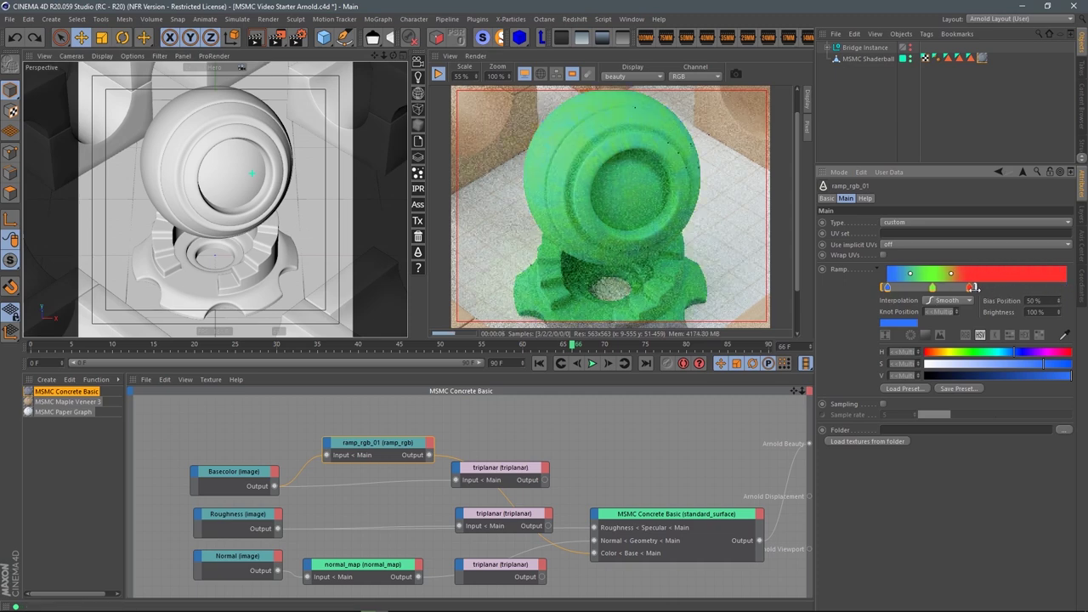
pyautogui.moveTo(885, 288); pyautogui.dragTo(908, 288)
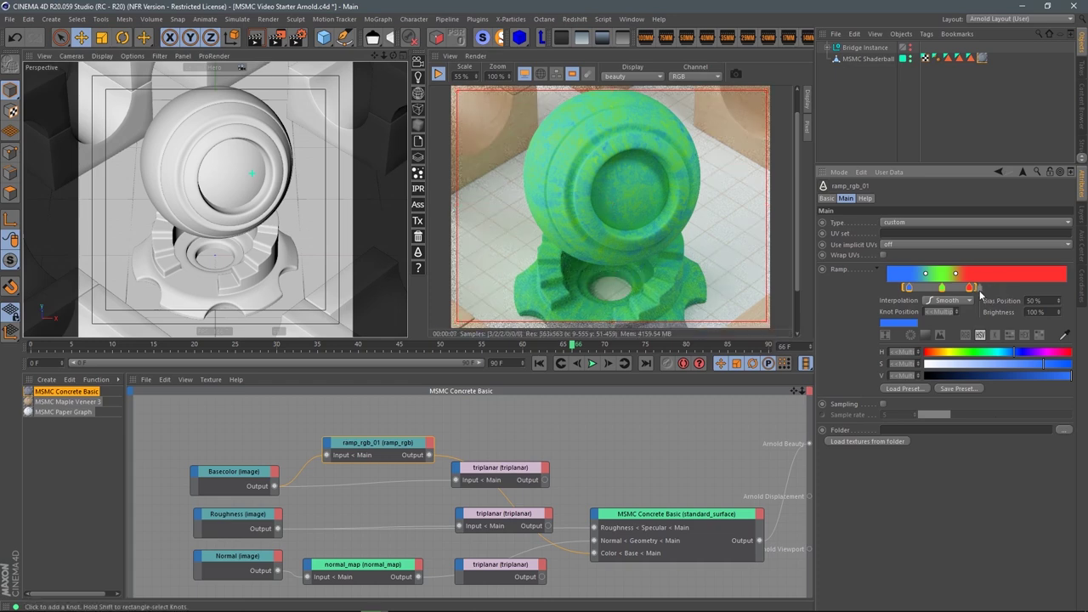
pyautogui.moveTo(971, 288); pyautogui.dragTo(949, 288)
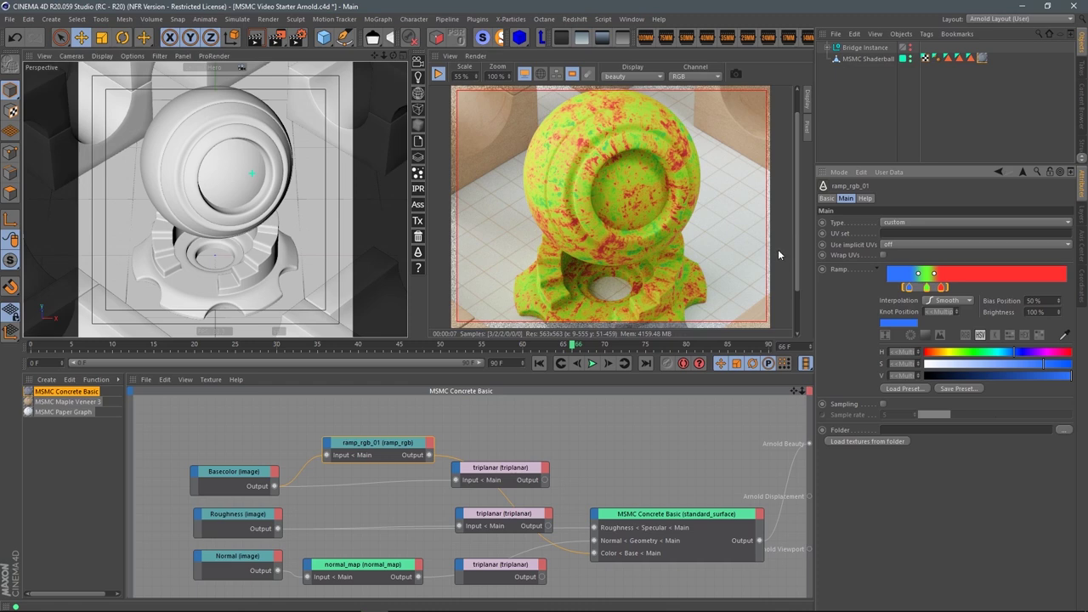
pyautogui.rightClick(974, 275)
# Try the Basecolor image on the Roughness input, and reconnect it directly to the base Color input in place of the ramp.
pyautogui.moveTo(275, 486); pyautogui.dragTo(594, 530)
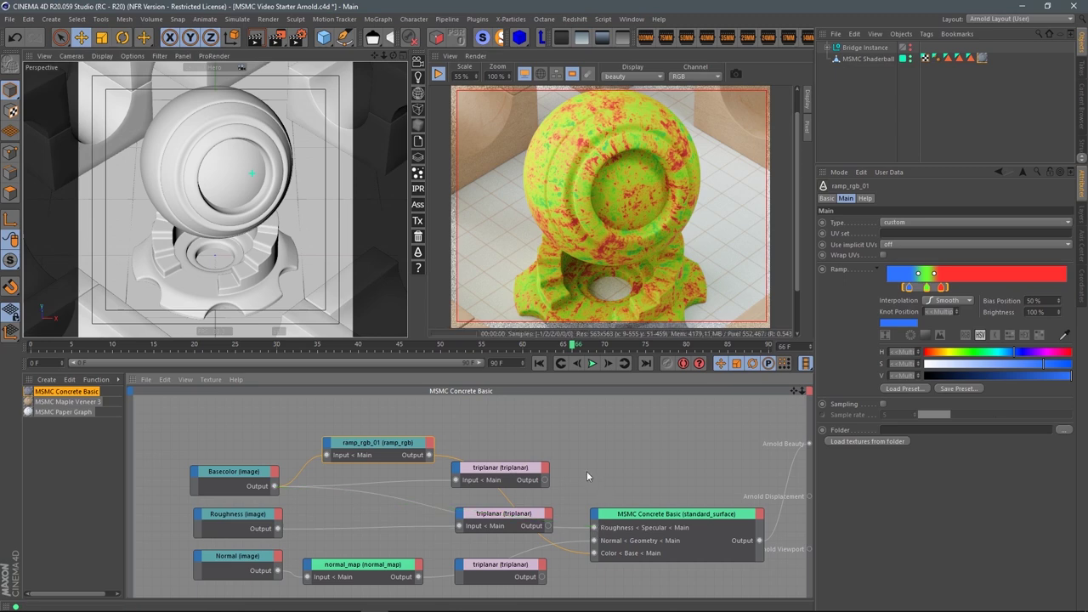
pyautogui.moveTo(387, 443); pyautogui.dragTo(424, 419)
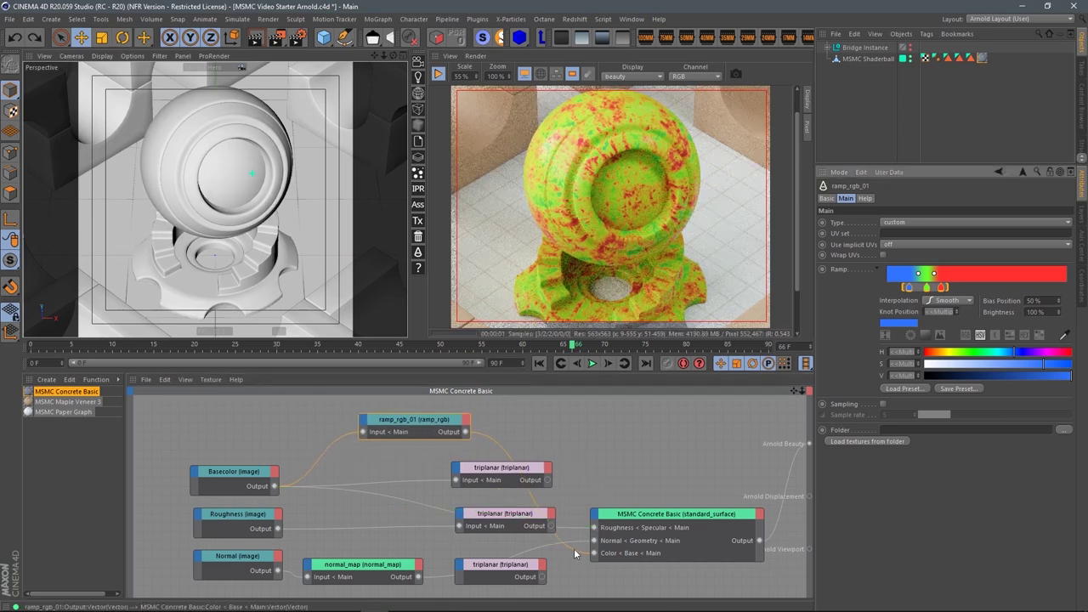
pyautogui.moveTo(274, 486); pyautogui.dragTo(459, 526)
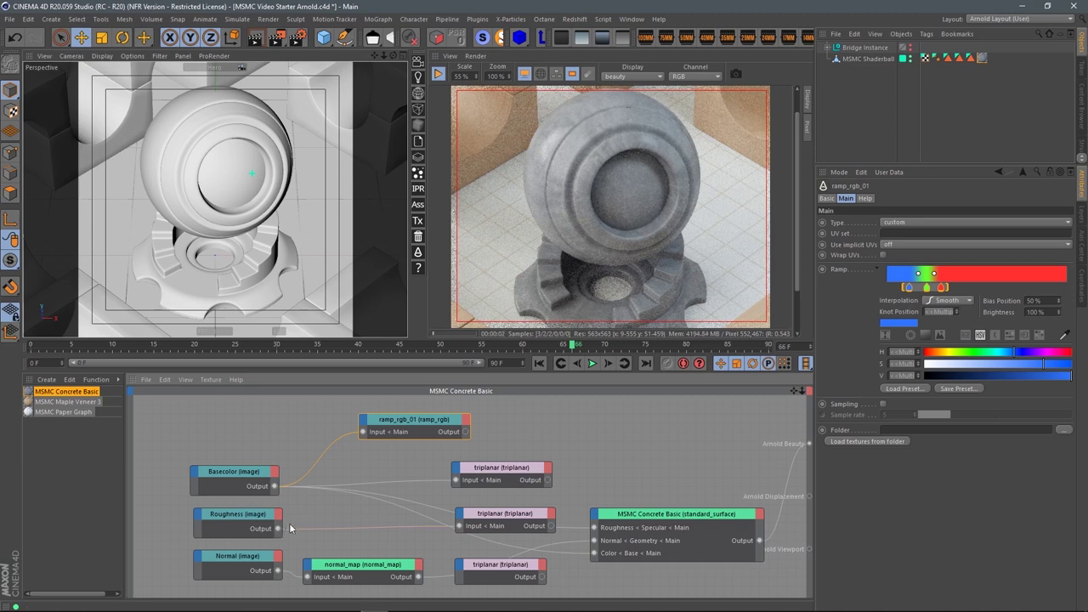
# Reconnect the Roughness image to the specular Roughness input and rearrange the ramp and two triplanar nodes to make room.
pyautogui.moveTo(544, 520); pyautogui.dragTo(511, 531)
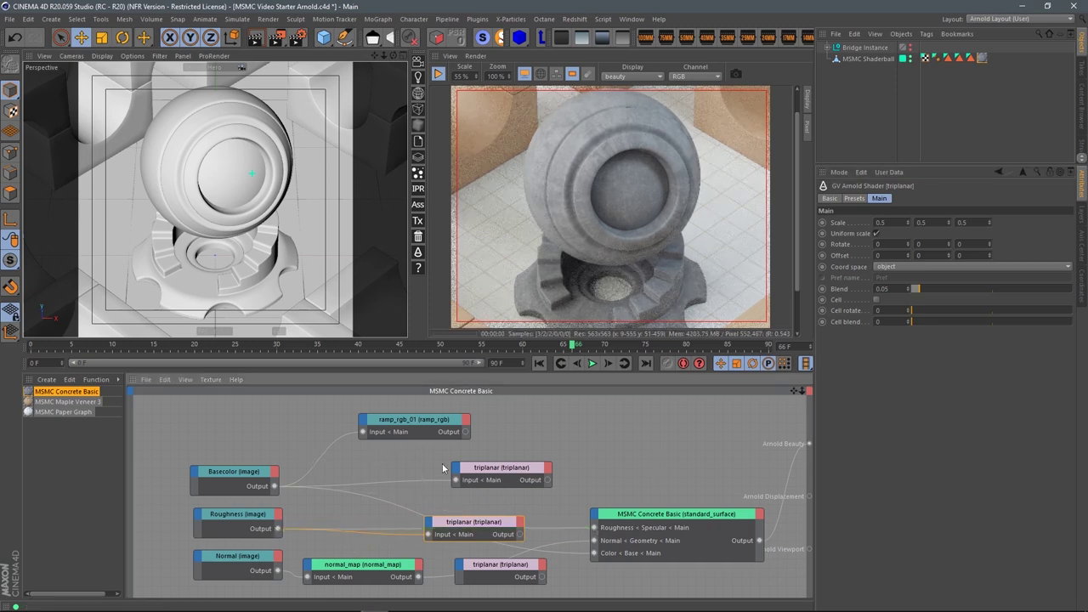
pyautogui.moveTo(412, 419); pyautogui.dragTo(410, 408)
pyautogui.moveTo(510, 468); pyautogui.dragTo(489, 488)
pyautogui.click(525, 435)
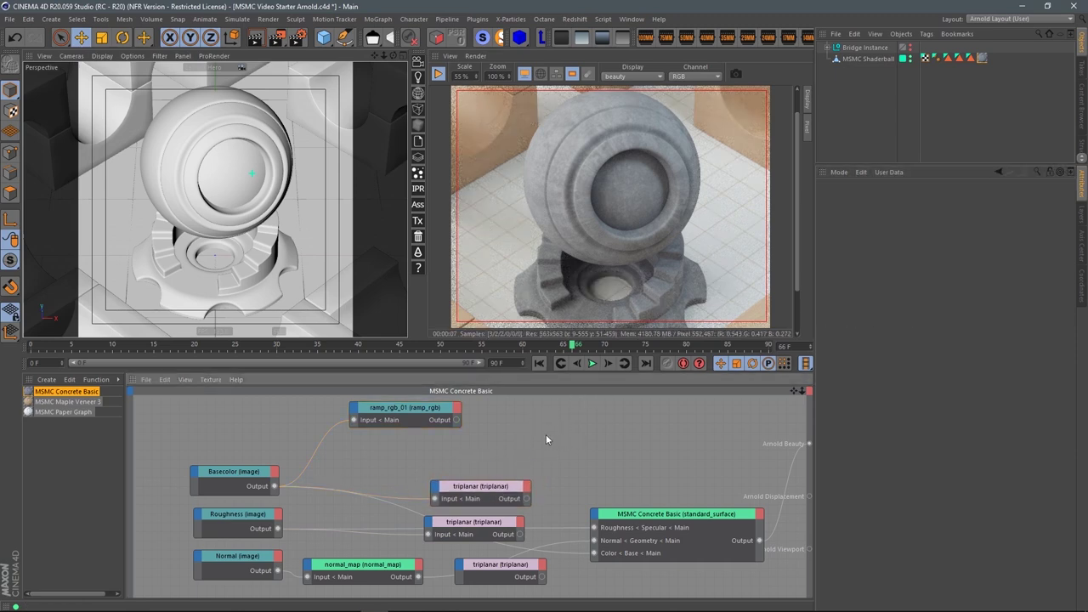
# Add a multiply node between the Basecolor image and the base Color, feeding the image into Input2.
pyautogui.press('Tab')
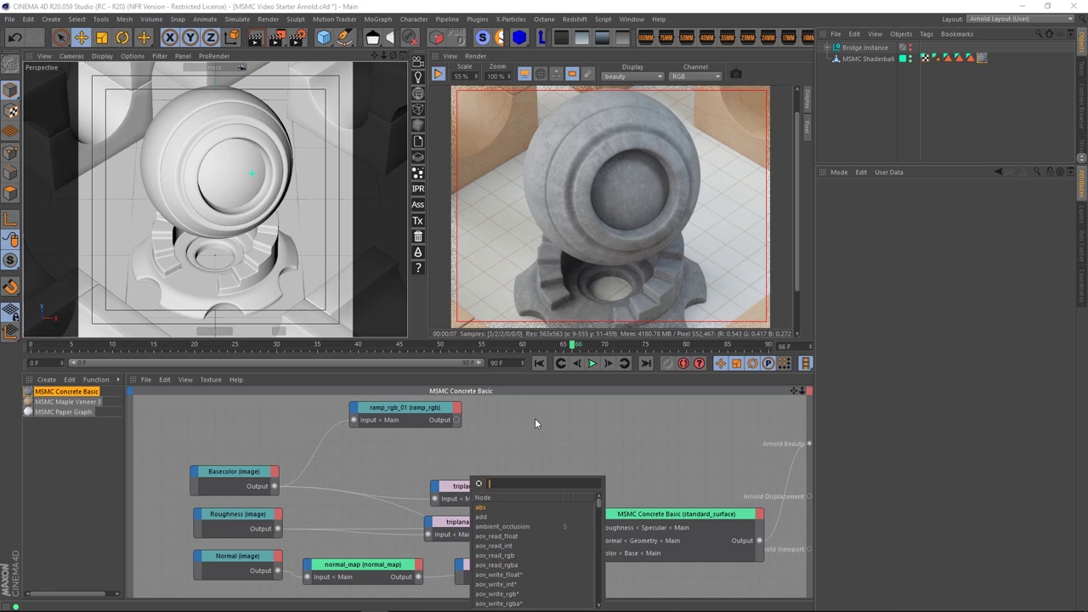
pyautogui.write('mul')
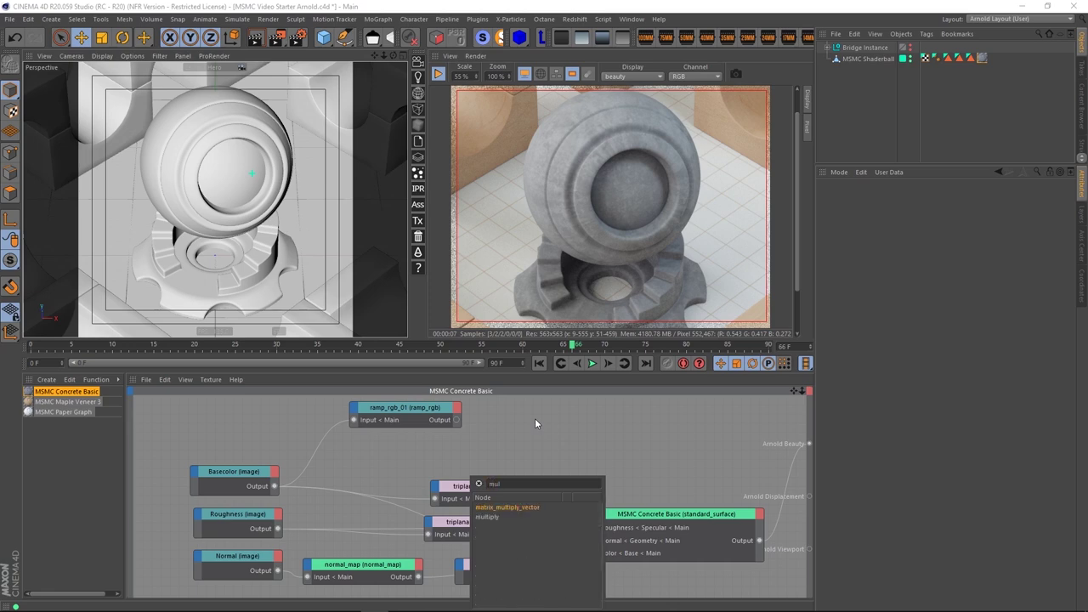
pyautogui.click(486, 518)
pyautogui.moveTo(477, 521); pyautogui.dragTo(414, 452)
pyautogui.click(429, 469)
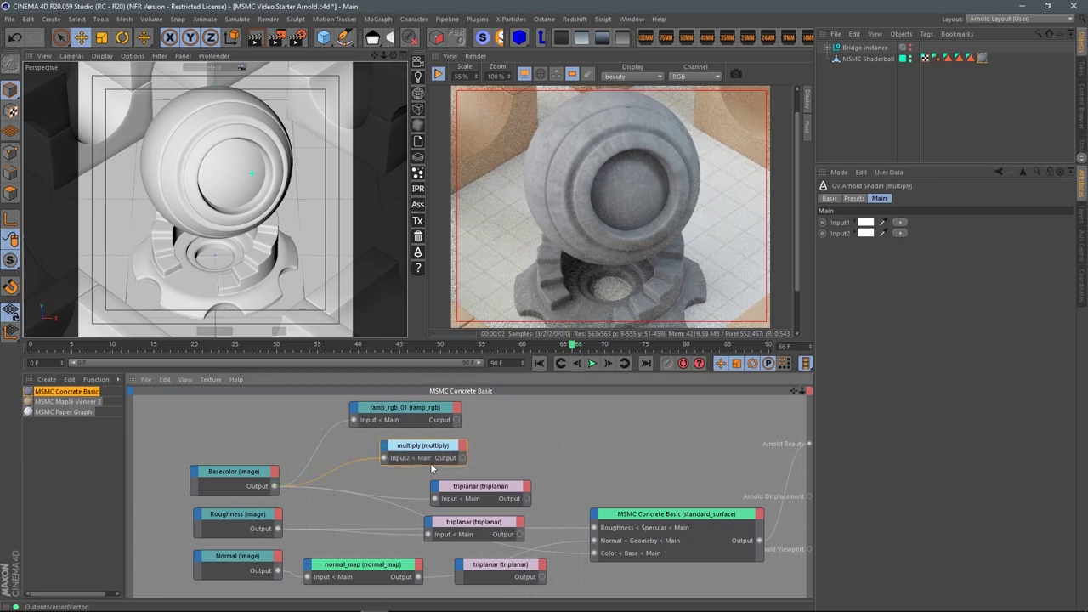
pyautogui.moveTo(479, 458); pyautogui.dragTo(594, 553)
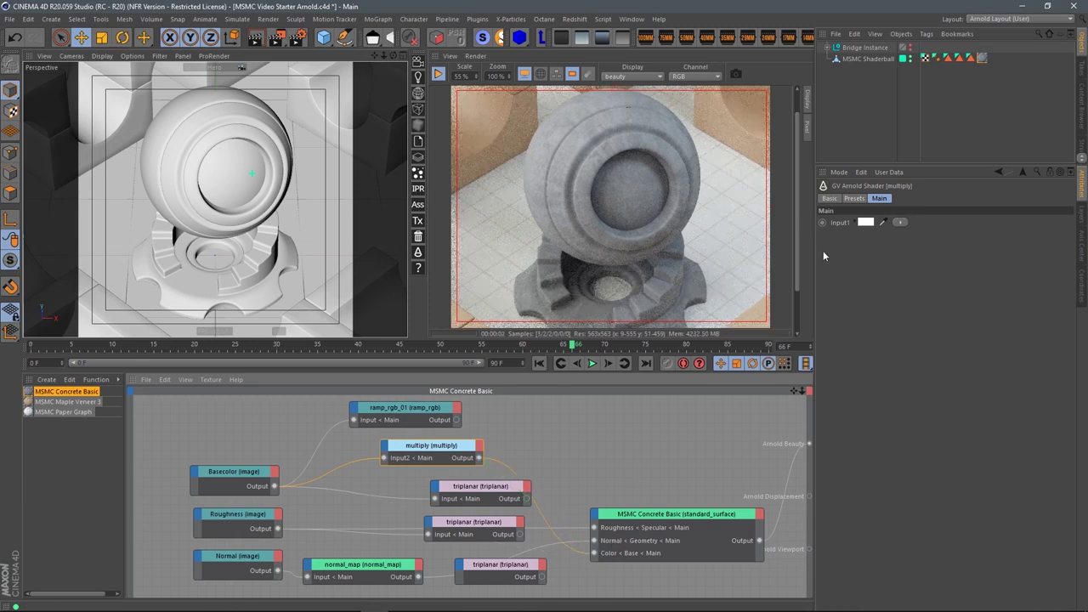
# Shift the multiply node slightly and set its Input1 color to red.
pyautogui.click(224, 480)
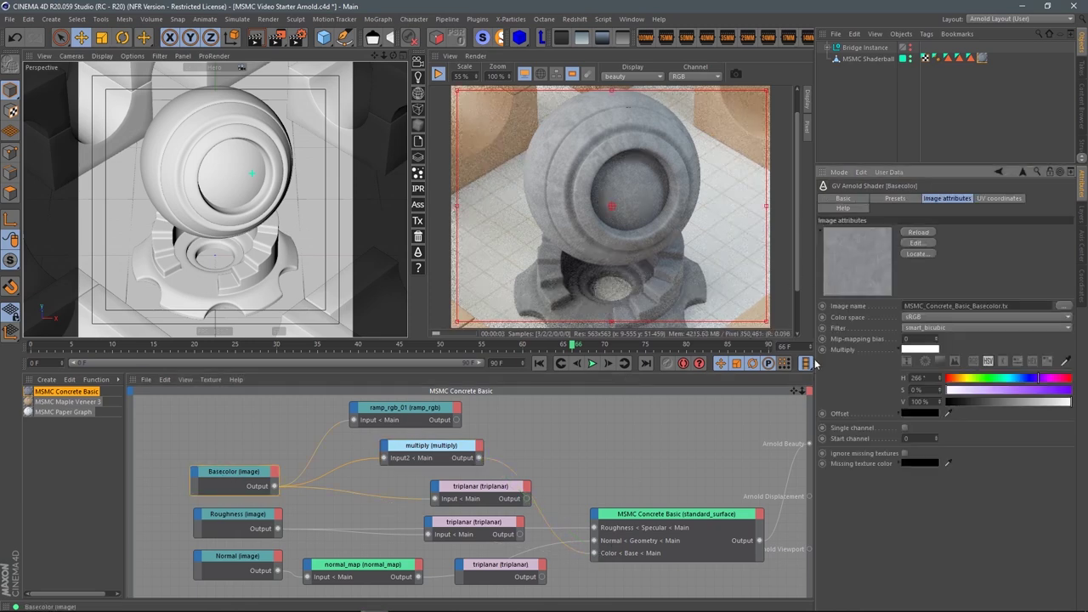
pyautogui.click(469, 453)
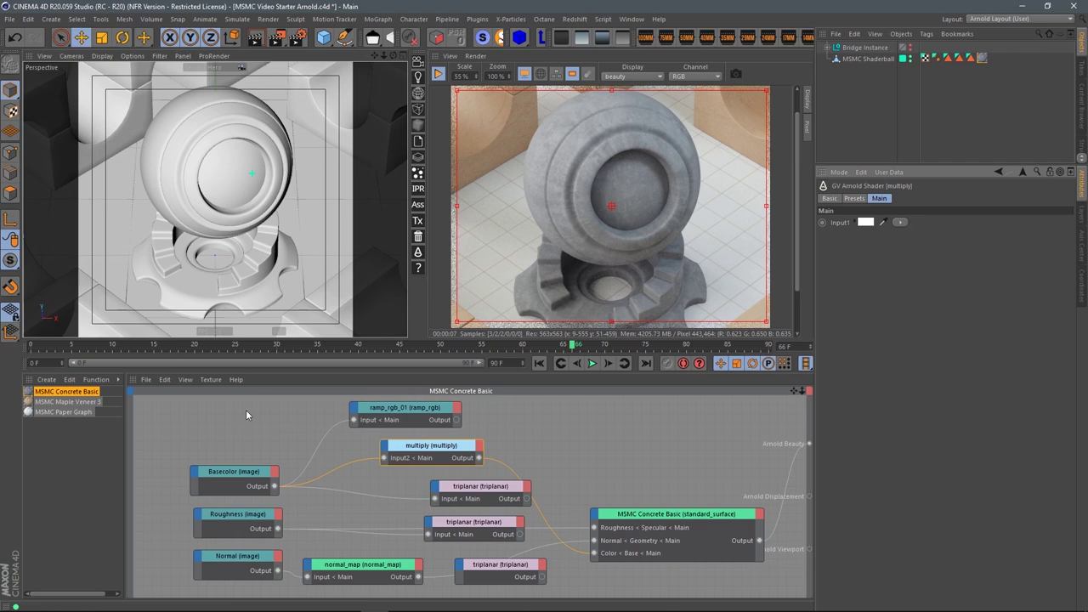
pyautogui.moveTo(434, 457); pyautogui.dragTo(424, 459)
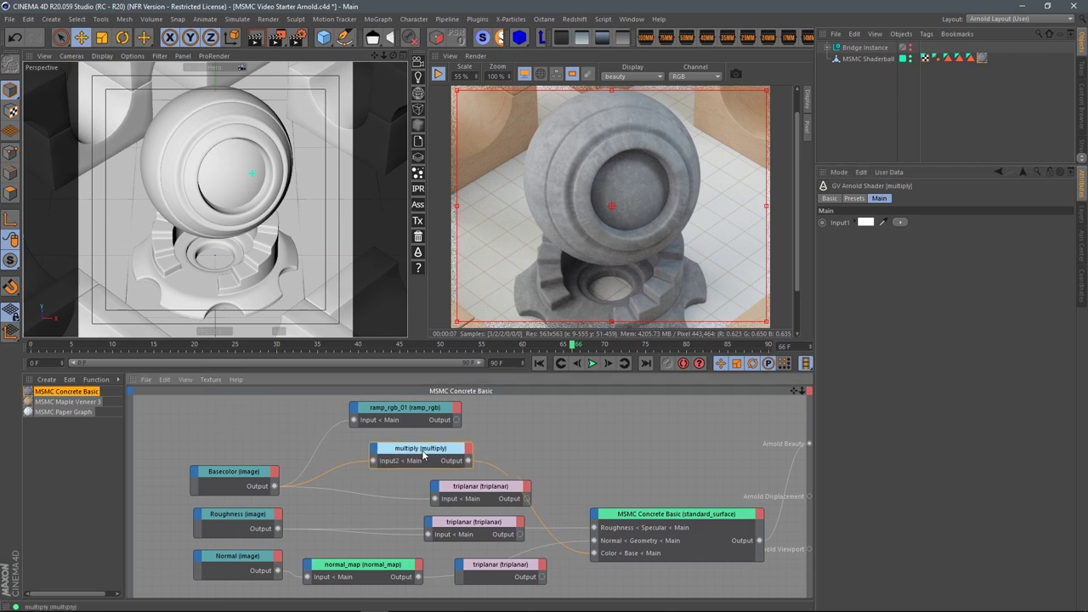
pyautogui.click(865, 223)
pyautogui.click(924, 237)
pyautogui.click(849, 264)
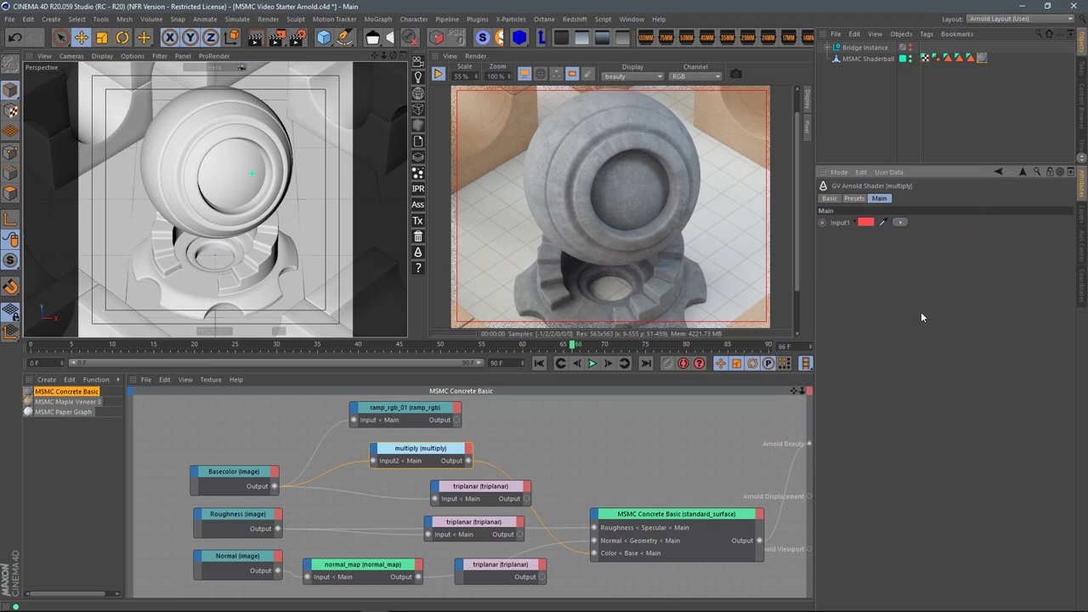
# Change the multiply node's Input1 color to a light green with a hue of 101° and saturation of 40%.
pyautogui.click(856, 221)
pyautogui.moveTo(1000, 263); pyautogui.dragTo(923, 252)
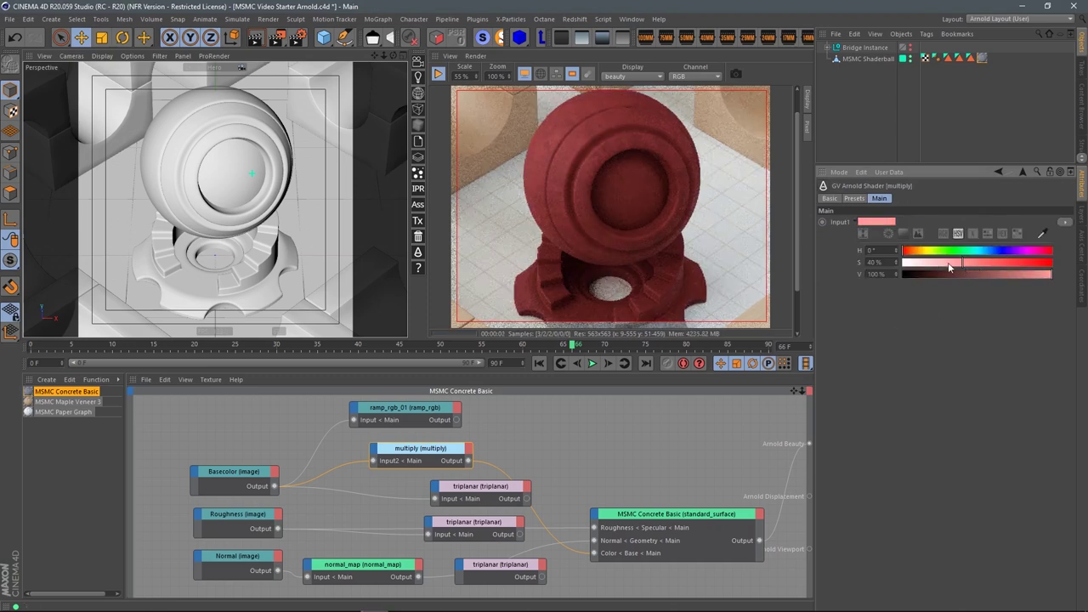
pyautogui.click(946, 252)
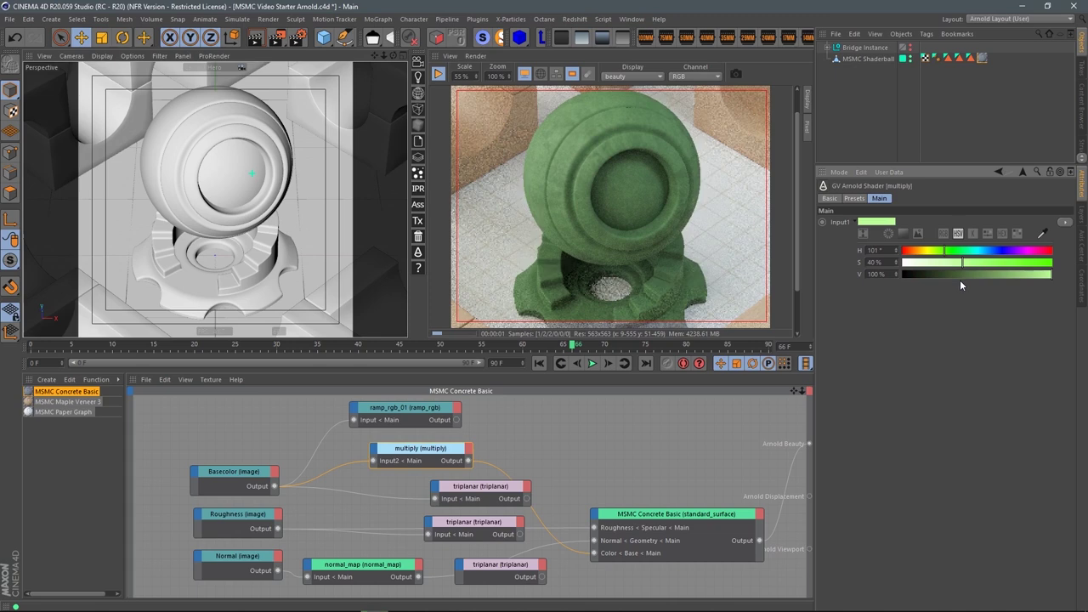
pyautogui.click(403, 439)
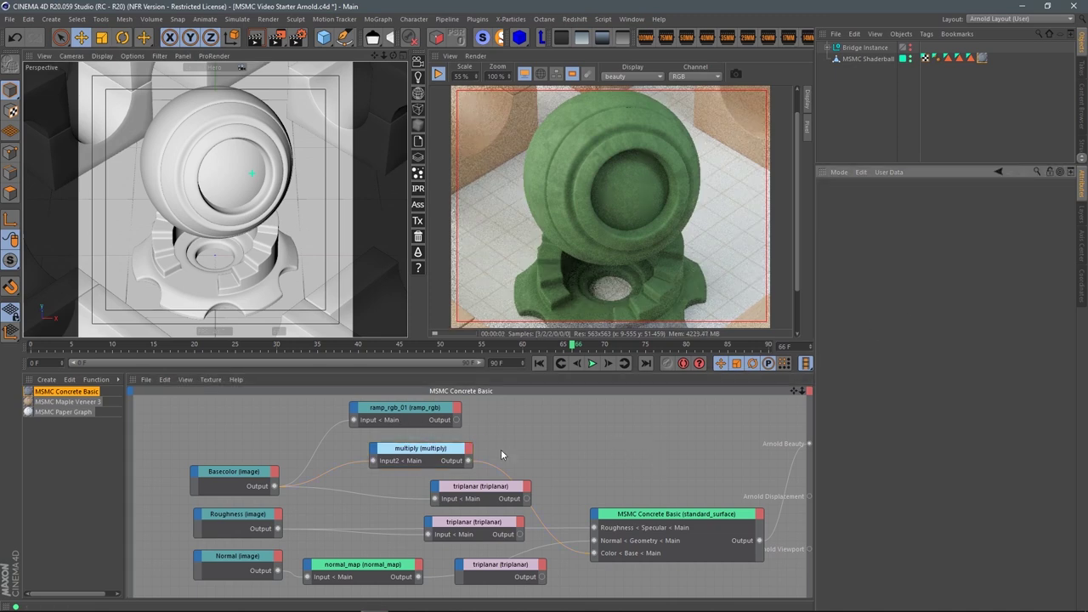
# Rearrange the ramp, multiply and Basecolor nodes so the multiply node sits directly below the ramp.
pyautogui.moveTo(515, 452); pyautogui.dragTo(512, 479, button='middle')
pyautogui.moveTo(416, 455); pyautogui.dragTo(418, 422)
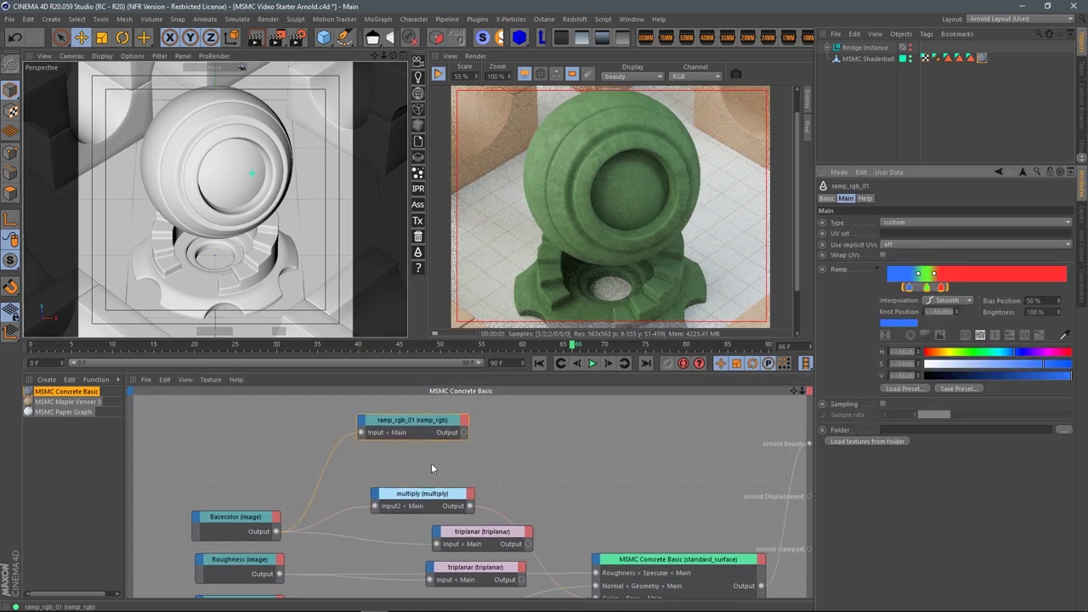
pyautogui.moveTo(425, 482); pyautogui.dragTo(410, 451)
pyautogui.click(499, 423)
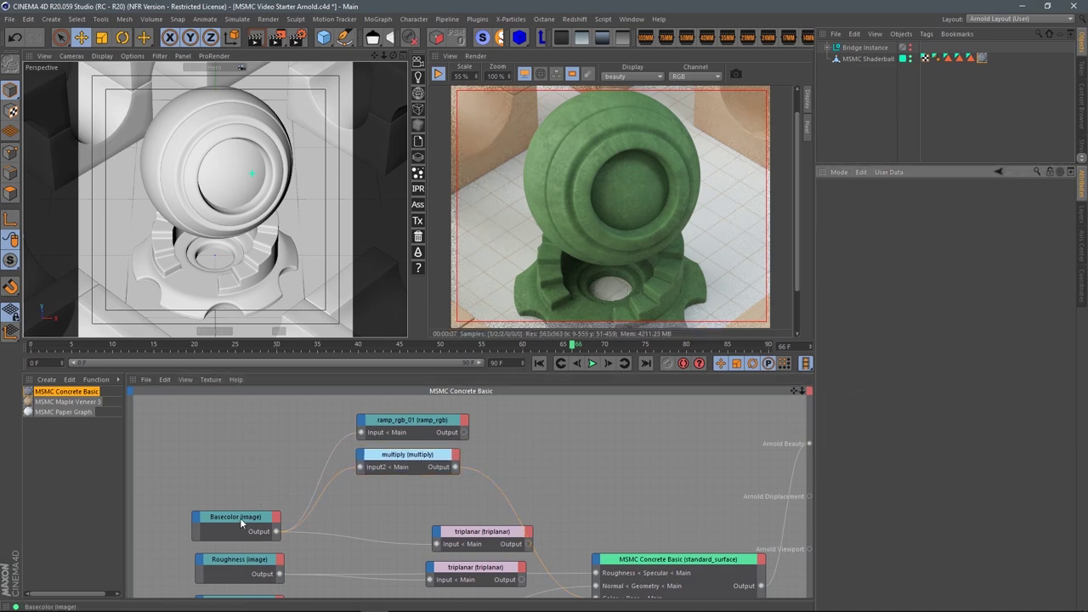
pyautogui.moveTo(241, 517); pyautogui.dragTo(246, 516)
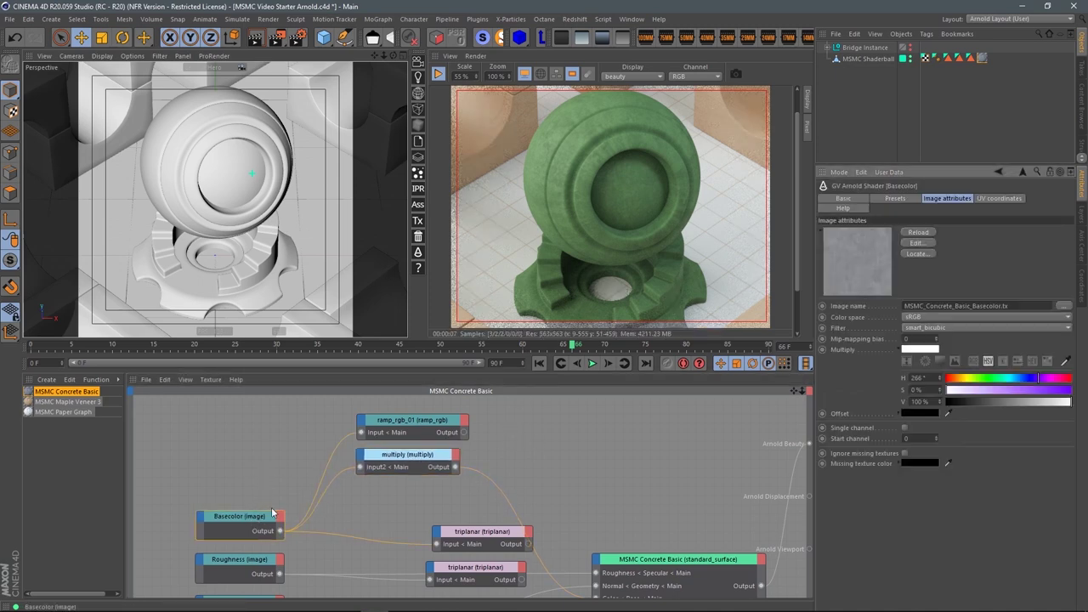
# Add a color_correct node to the concrete material and place it below the multiply node.
pyautogui.click(537, 446)
pyautogui.press('Tab')
pyautogui.write('colo')
pyautogui.press('BackSpace')
pyautogui.press('BackSpace')
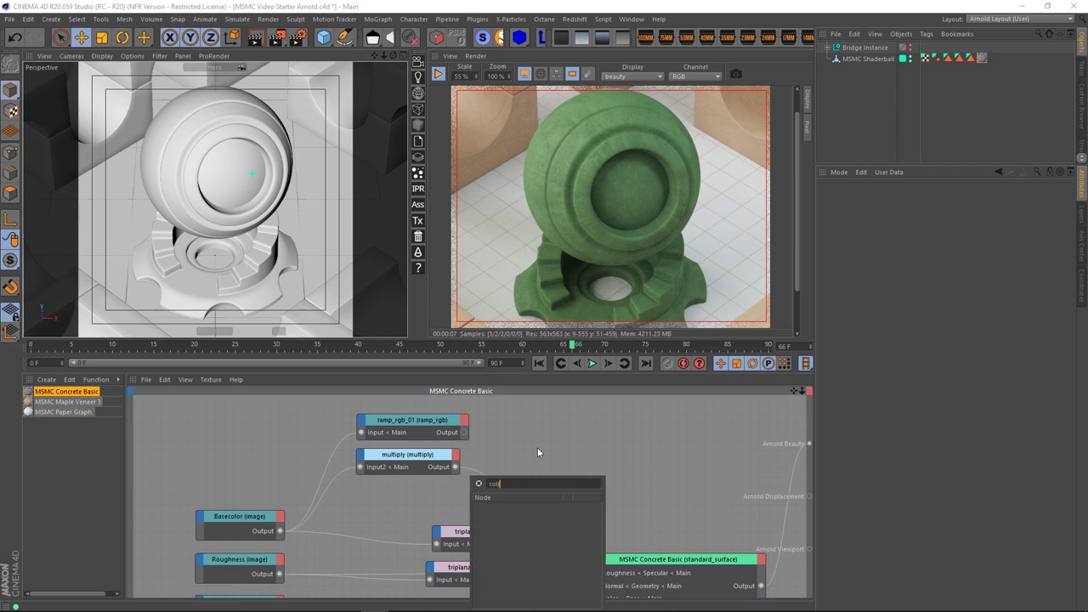
pyautogui.write('or')
pyautogui.click(491, 518)
pyautogui.moveTo(461, 464); pyautogui.dragTo(407, 493)
# Feed the Basecolor image into the color_correct node's Input and connect its output to the base Color of the standard surface.
pyautogui.moveTo(281, 532); pyautogui.dragTo(419, 484)
pyautogui.click(418, 482)
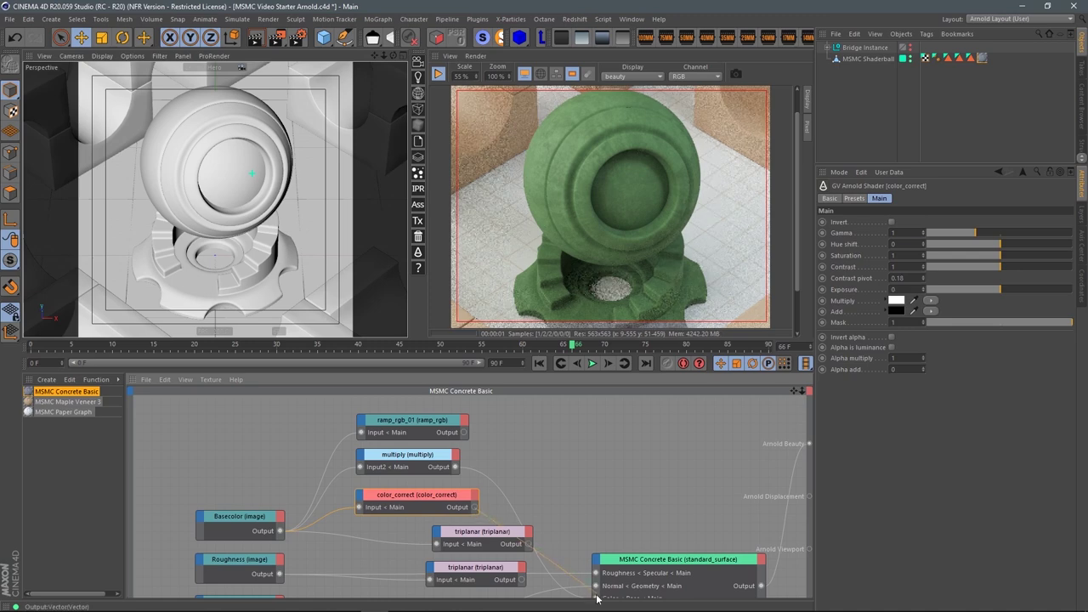
pyautogui.moveTo(597, 600); pyautogui.dragTo(597, 600)
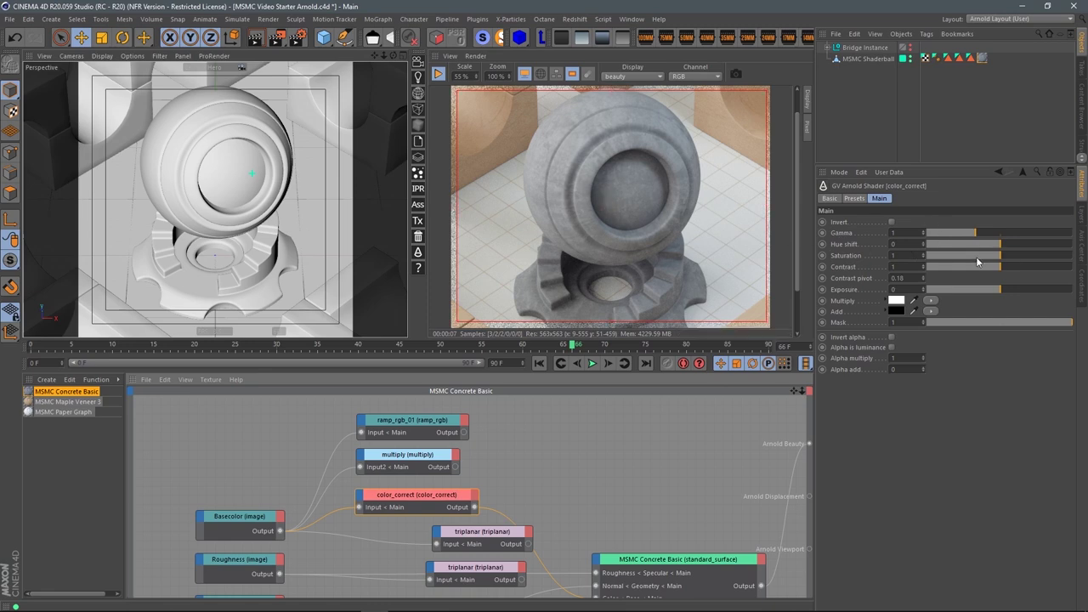
# Set the color_correct node's Saturation to 1.77 and Hue shift to 0.31.
pyautogui.click(1041, 255)
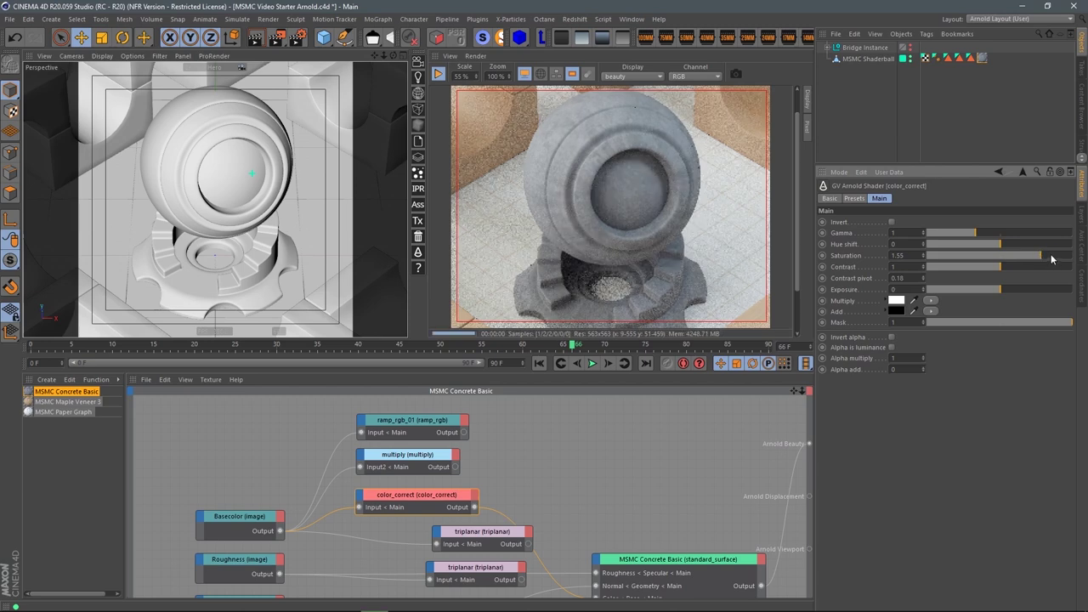
pyautogui.moveTo(1058, 259); pyautogui.dragTo(1060, 256)
pyautogui.click(1022, 244)
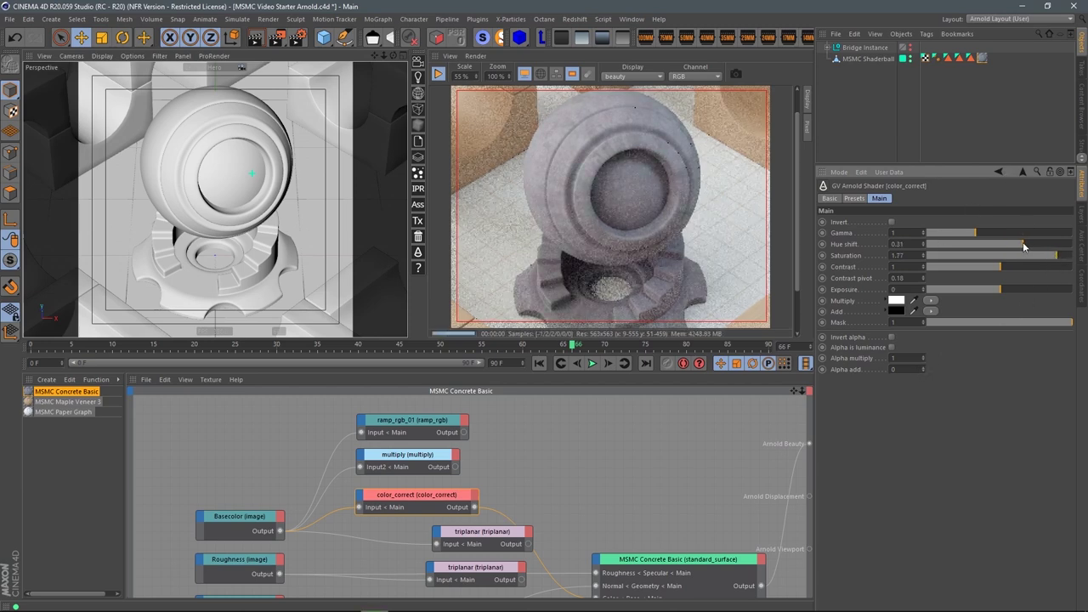
# Tint the color_correct node's Multiply color yellow-green with hue 79° and saturation 41%, and set Hue shift to 0.18.
pyautogui.click(886, 299)
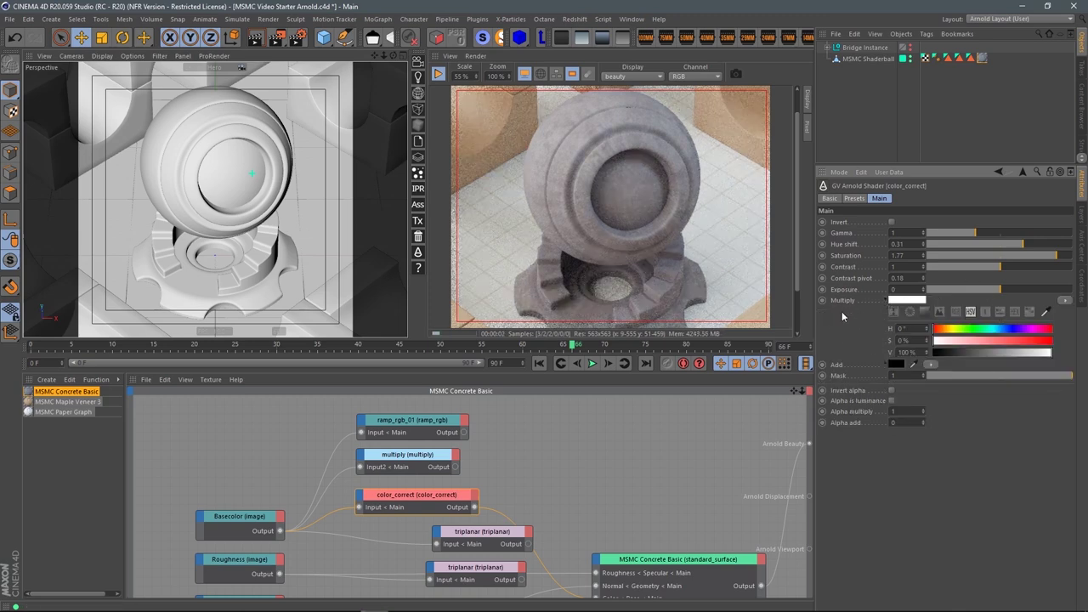
pyautogui.click(959, 329)
pyautogui.click(982, 340)
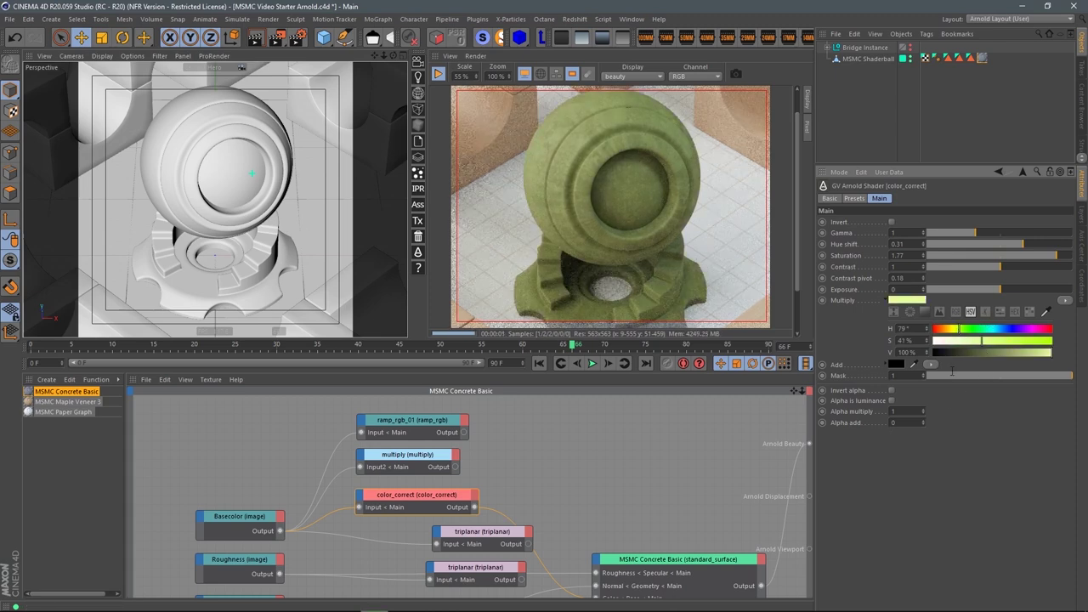
pyautogui.moveTo(1020, 245)
pyautogui.mouseDown()
pyautogui.moveTo(959, 248)
pyautogui.moveTo(1032, 246)
pyautogui.moveTo(992, 246)
pyautogui.moveTo(1014, 247)
pyautogui.mouseUp()
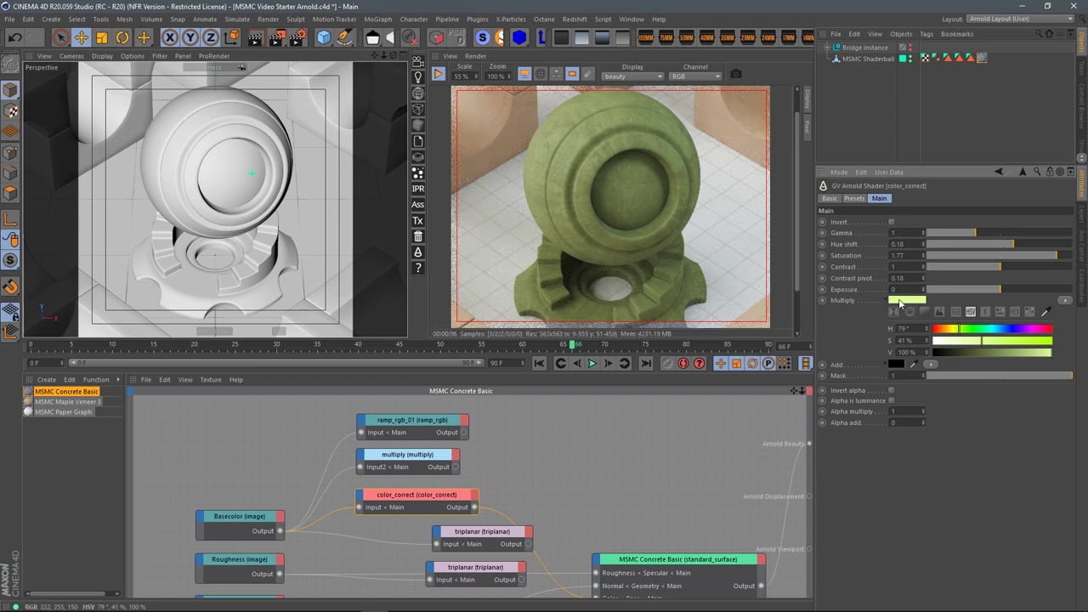
pyautogui.click(884, 300)
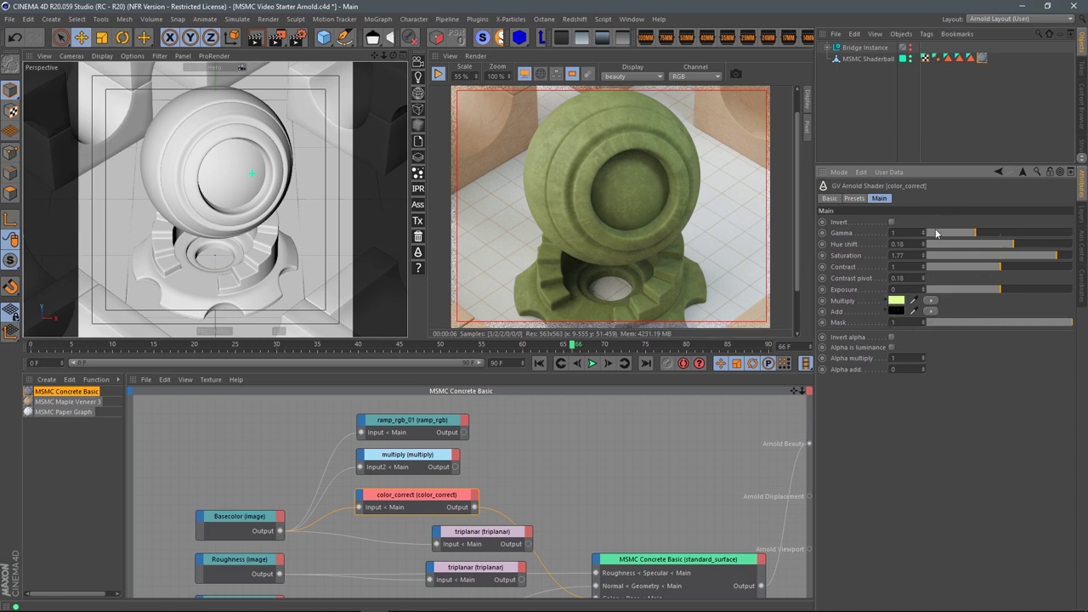
# Make room around the Basecolor image and route the multiply node's output into the color_correct node's Input.
pyautogui.moveTo(437, 498); pyautogui.dragTo(438, 495)
pyautogui.moveTo(214, 516); pyautogui.dragTo(151, 505)
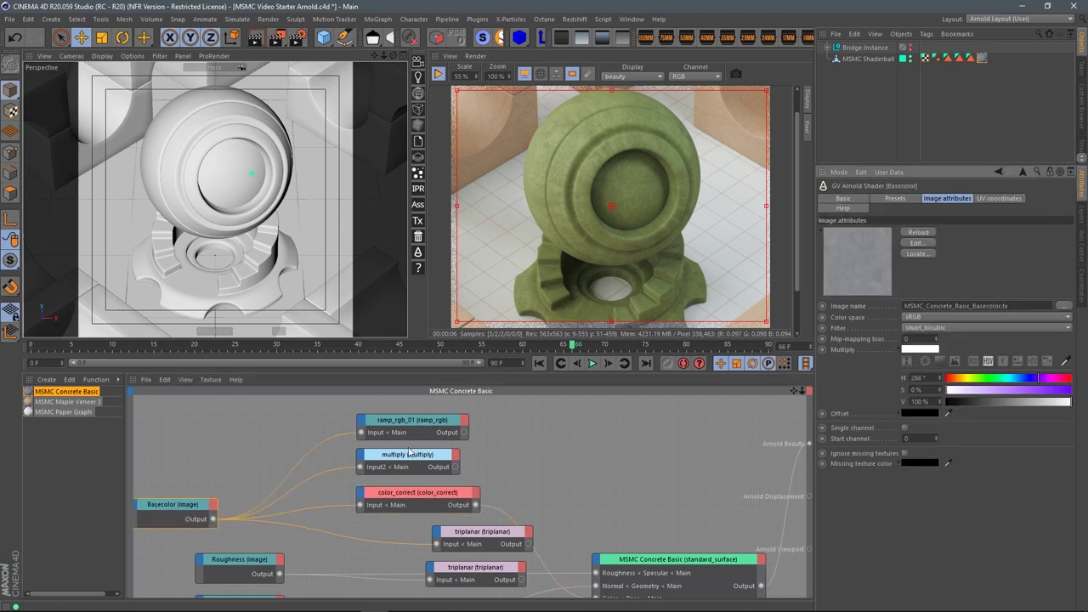
pyautogui.moveTo(399, 462); pyautogui.dragTo(261, 445)
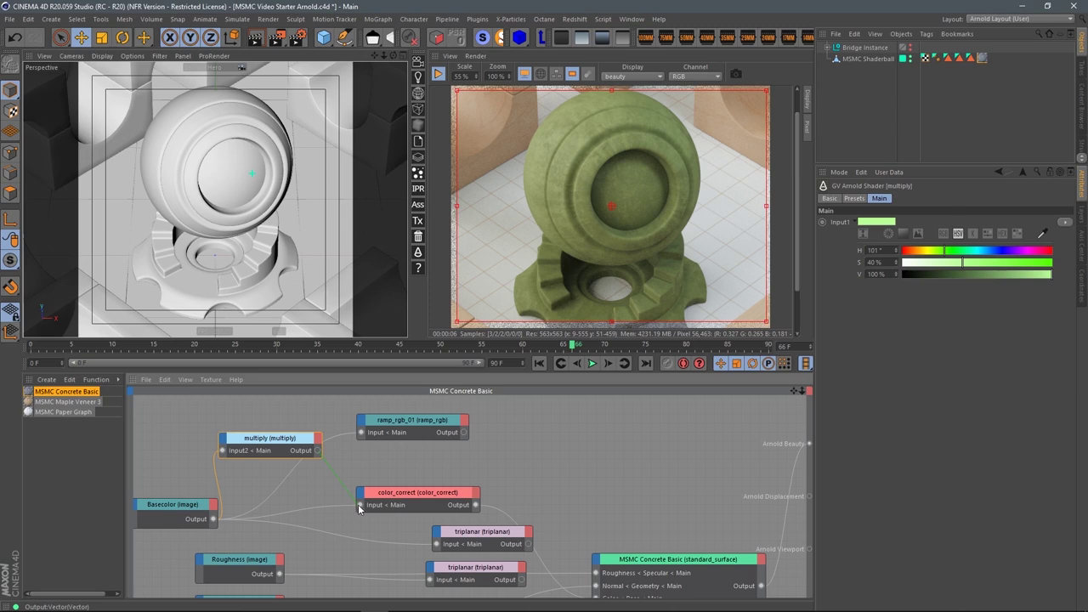
pyautogui.moveTo(358, 508); pyautogui.dragTo(360, 505)
pyautogui.moveTo(429, 493); pyautogui.dragTo(464, 468)
# Reset the color_correct node's Multiply color to white.
pyautogui.click(292, 448)
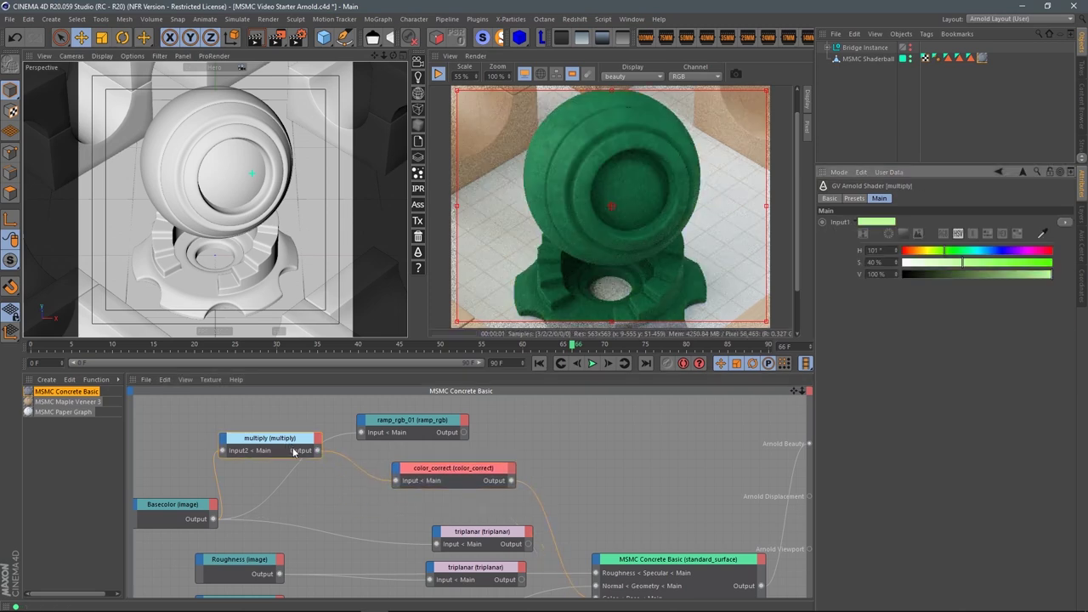
pyautogui.click(440, 474)
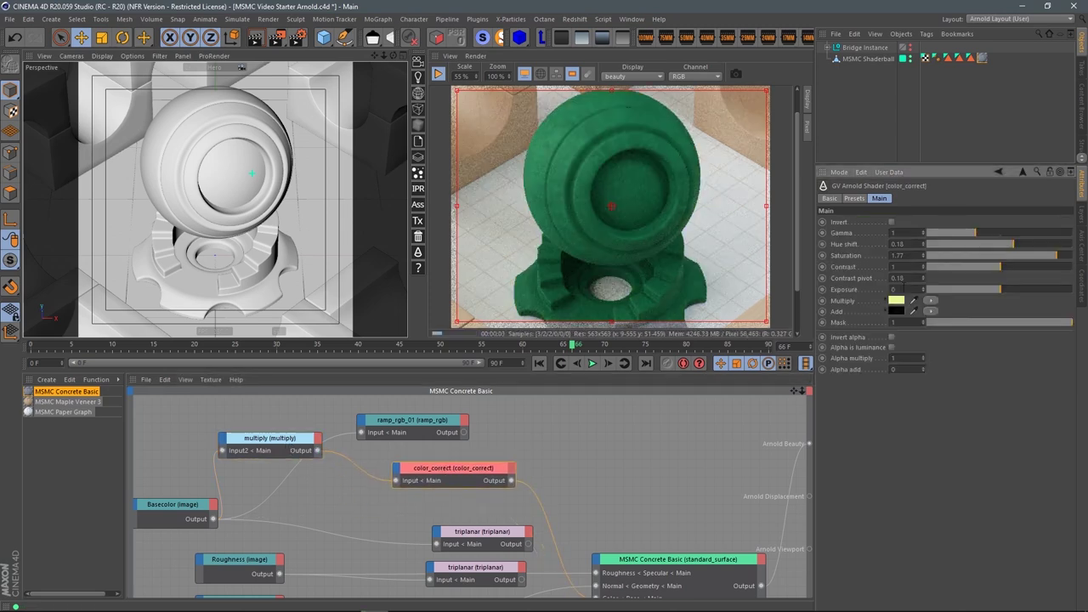
pyautogui.click(890, 305)
pyautogui.click(877, 346)
pyautogui.click(881, 303)
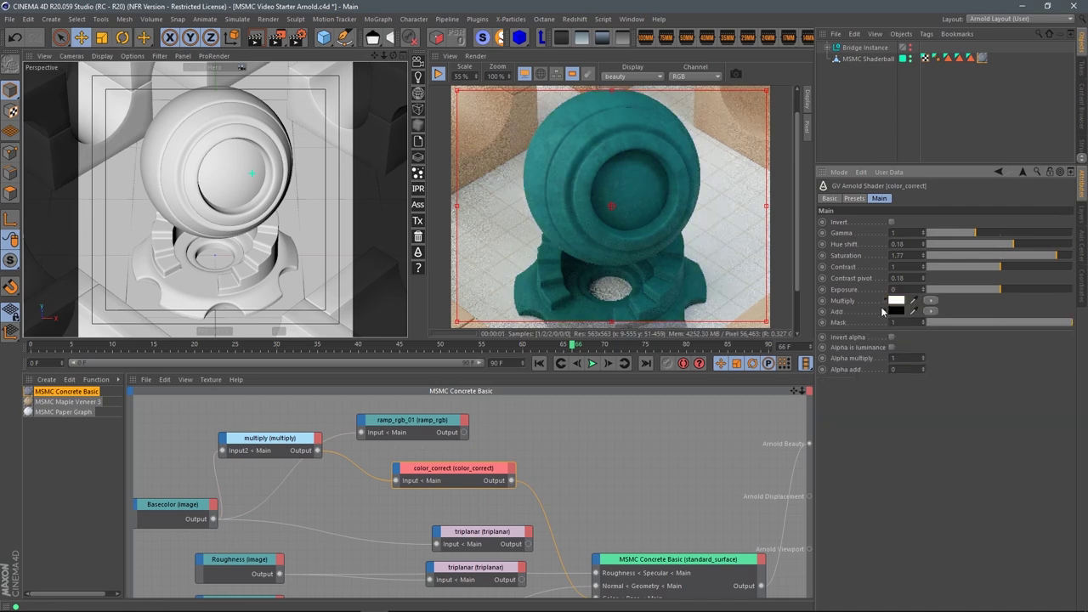
# Set the color_correct node's Hue shift to 0.7, Saturation to 2, Gamma to 2.22 and Contrast to 1.21.
pyautogui.moveTo(1029, 248); pyautogui.dragTo(971, 247)
pyautogui.click(1063, 255)
pyautogui.click(1023, 244)
pyautogui.click(1051, 244)
pyautogui.moveTo(980, 237); pyautogui.dragTo(1035, 237)
pyautogui.moveTo(993, 266); pyautogui.dragTo(1014, 266)
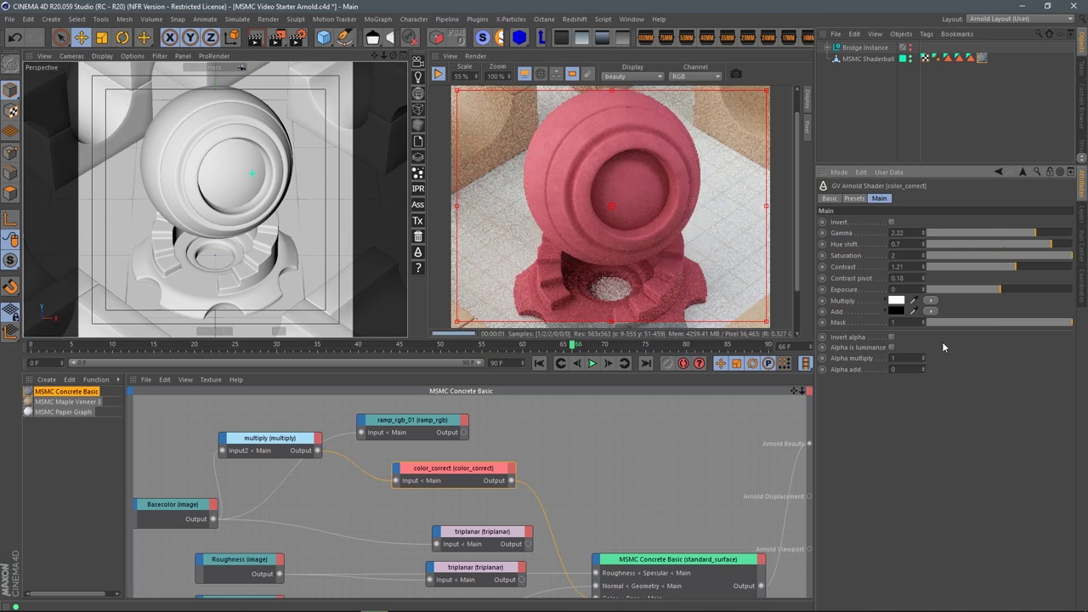
# Lower the color_correct node's Saturation to 1.29.
pyautogui.click(1047, 255)
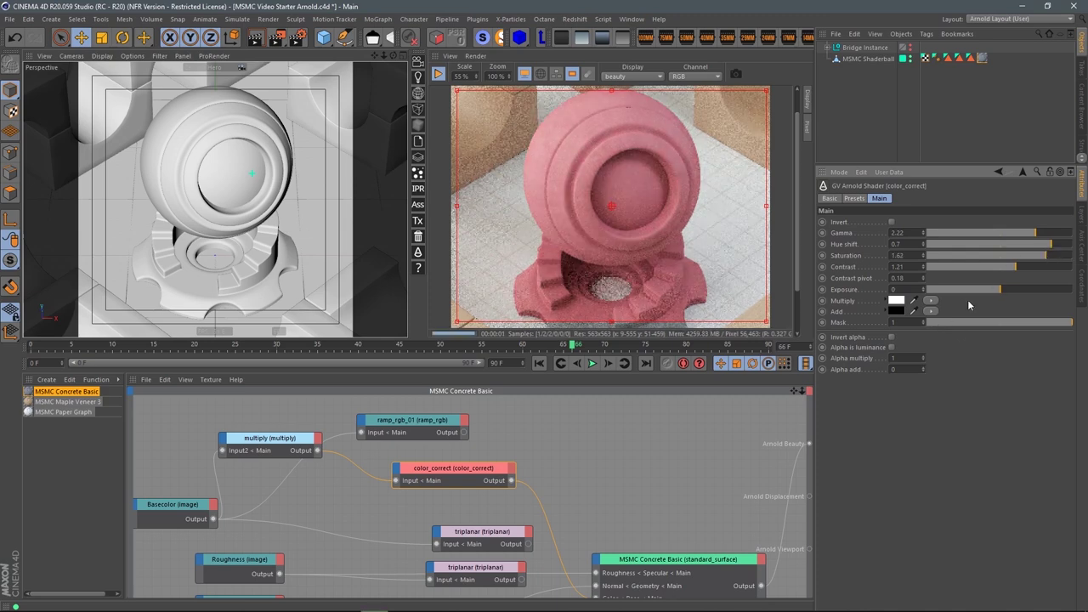
pyautogui.click(1026, 255)
pyautogui.moveTo(1026, 256); pyautogui.dragTo(1021, 257)
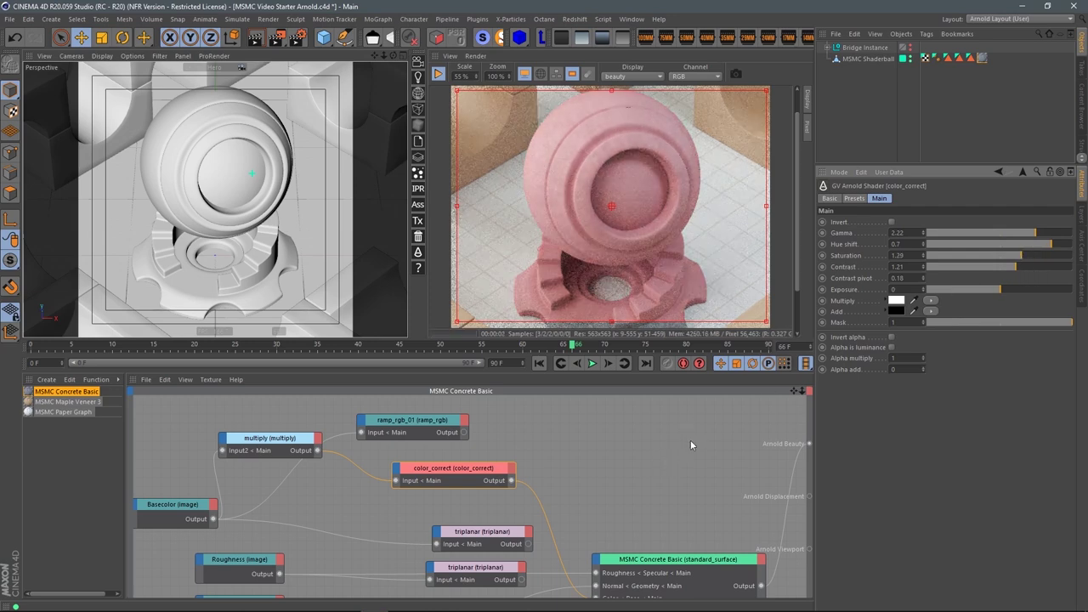
# Tidy the concrete graph by lining up the multiply and color_correct nodes and repositioning the Basecolor and ramp nodes.
pyautogui.moveTo(455, 469); pyautogui.dragTo(505, 472)
pyautogui.moveTo(307, 449); pyautogui.dragTo(398, 482)
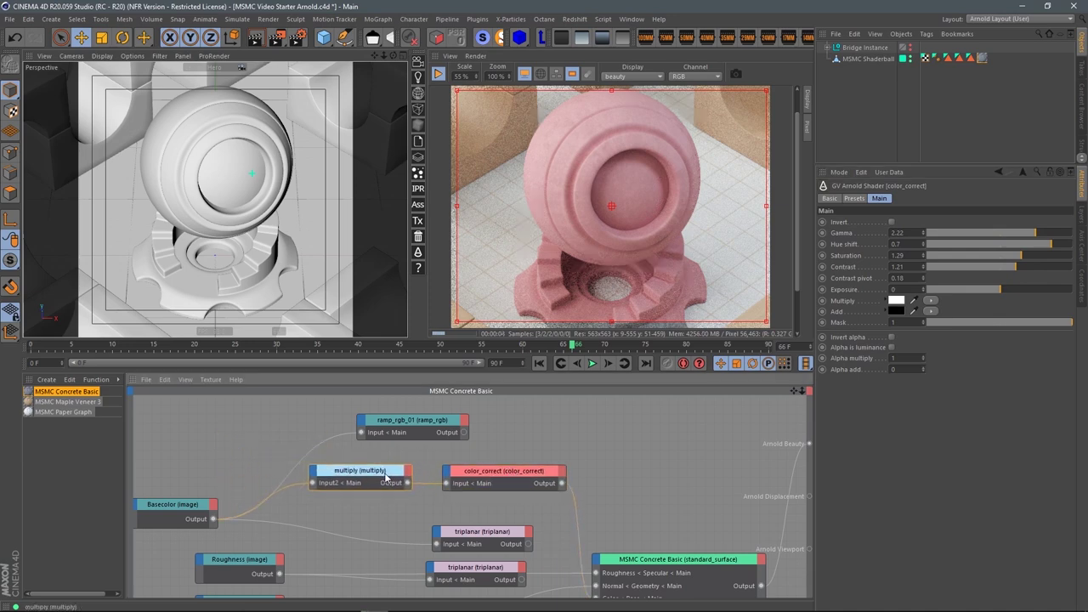
pyautogui.moveTo(183, 513); pyautogui.dragTo(215, 503)
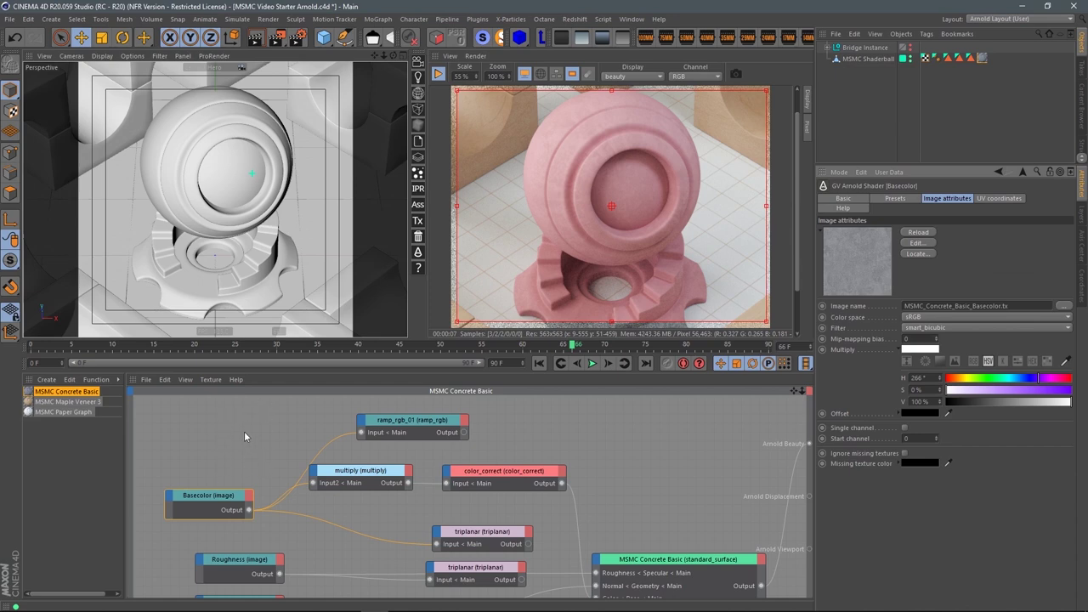
pyautogui.moveTo(423, 430); pyautogui.dragTo(396, 427)
pyautogui.click(213, 496)
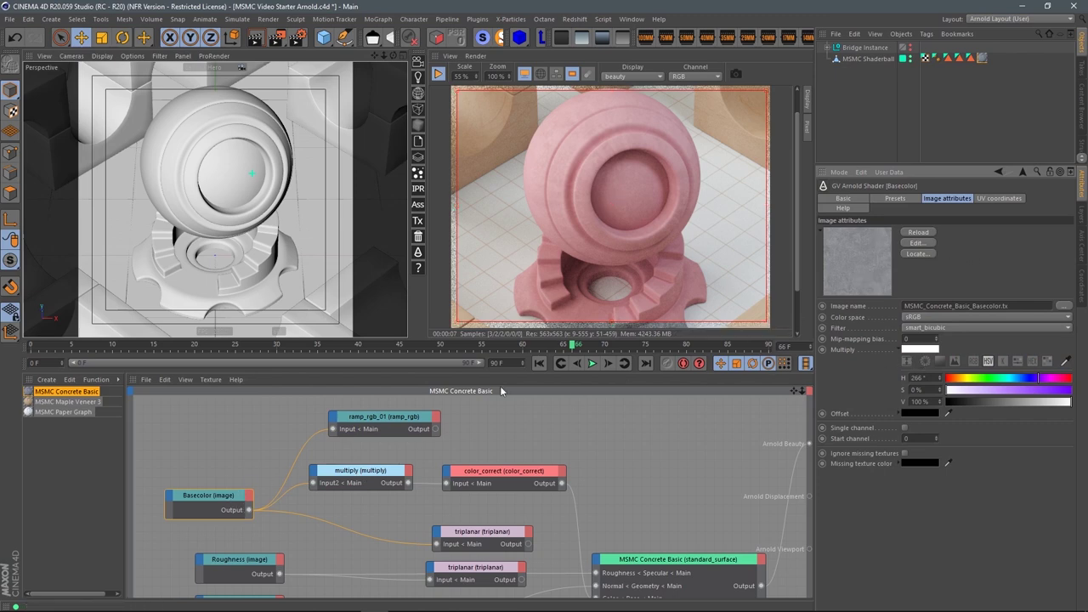
pyautogui.moveTo(369, 478); pyautogui.dragTo(371, 476)
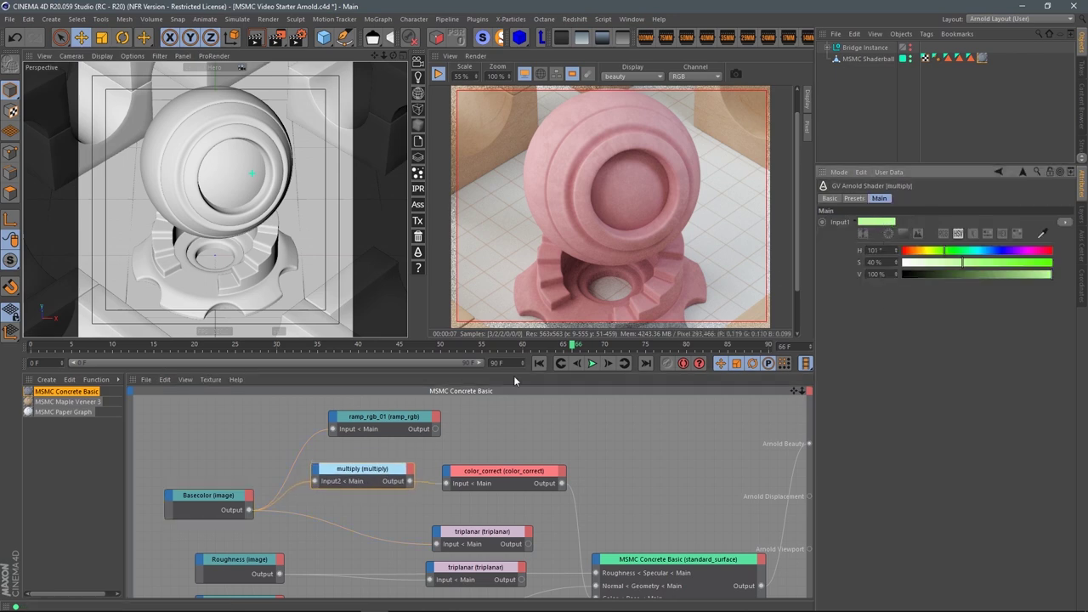
pyautogui.click(379, 420)
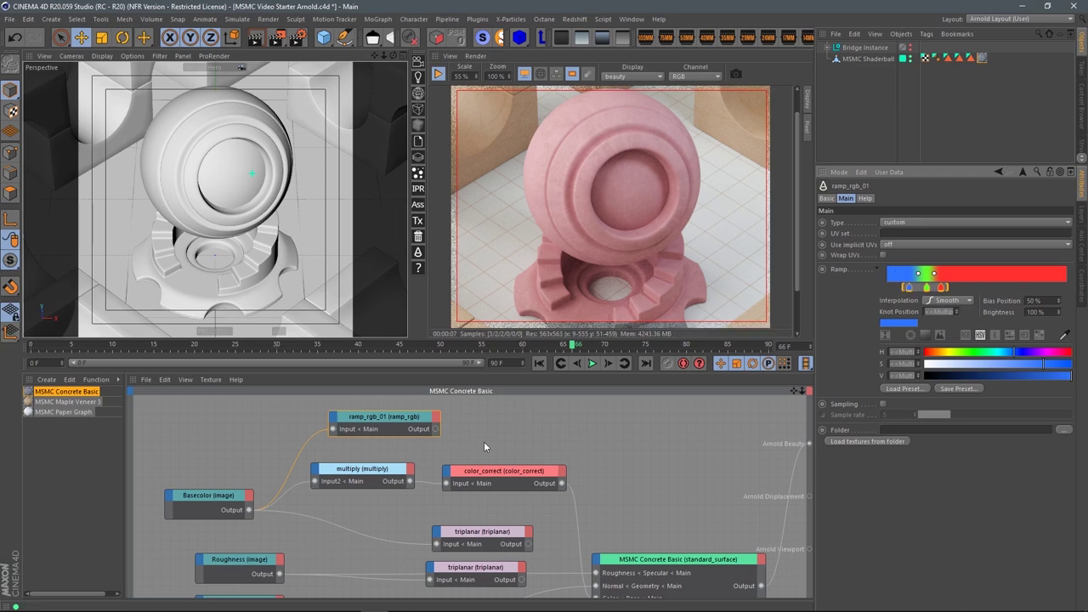
pyautogui.moveTo(504, 471); pyautogui.dragTo(510, 470)
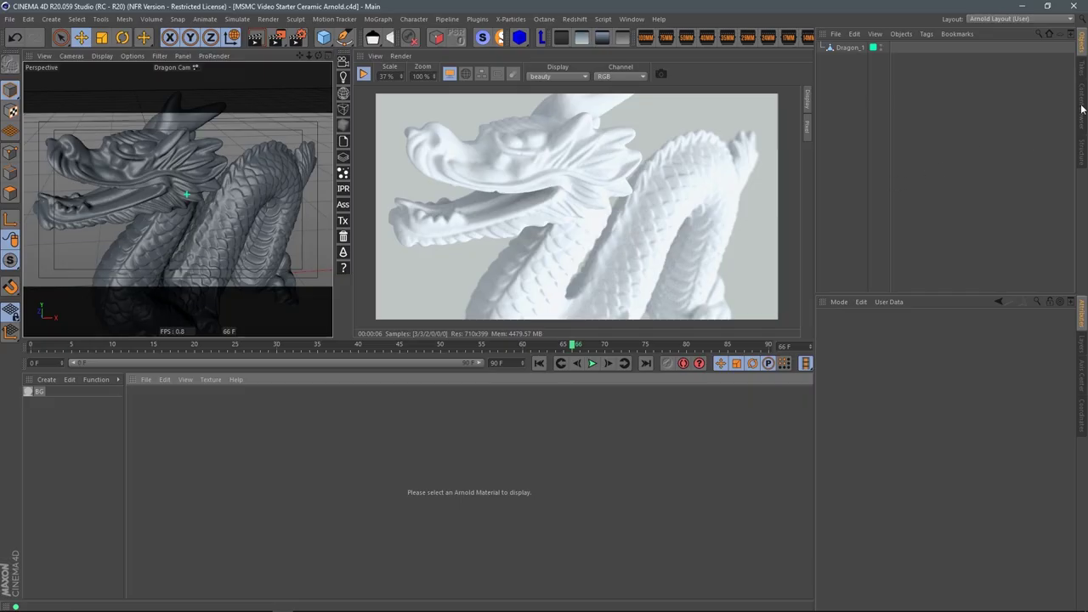
# Apply the MSMC Ceramic Shiny material from the MSMC - Arnold favorites to the dragon and return to the object list.
pyautogui.click(1083, 111)
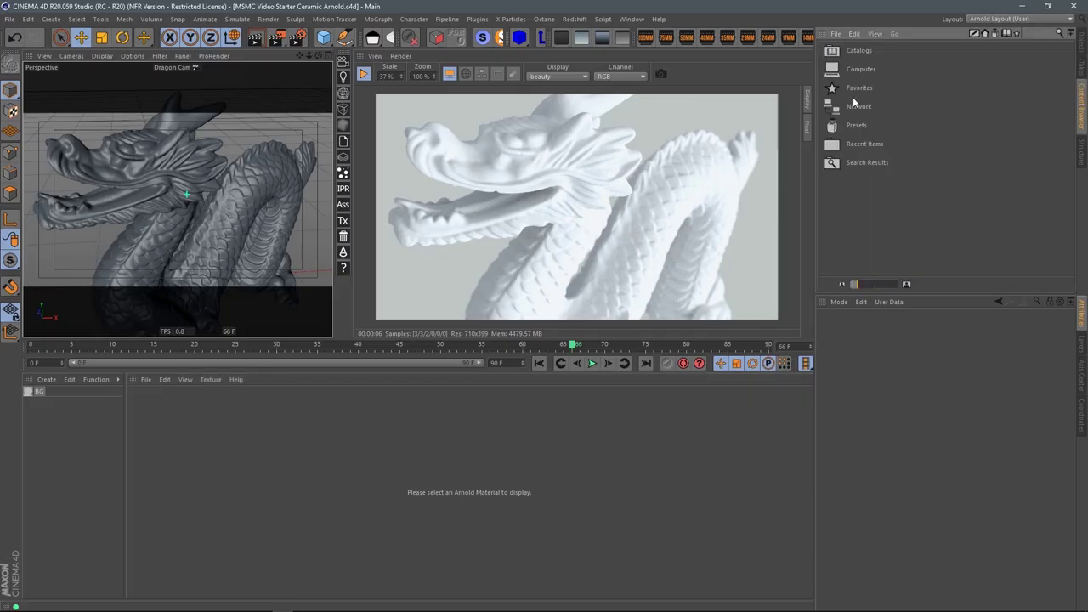
pyautogui.doubleClick(861, 90)
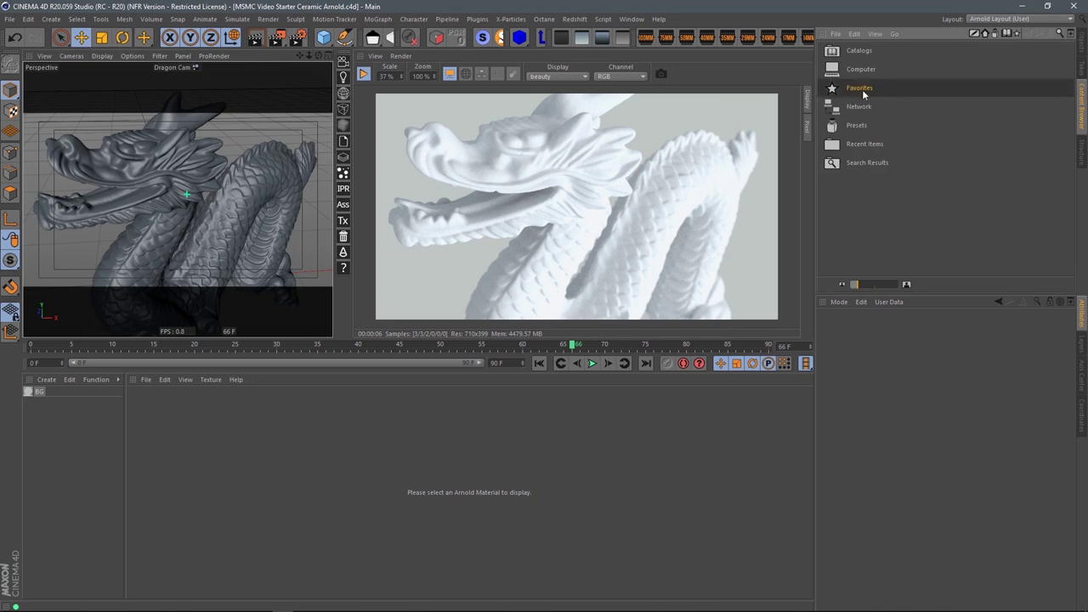
pyautogui.doubleClick(867, 125)
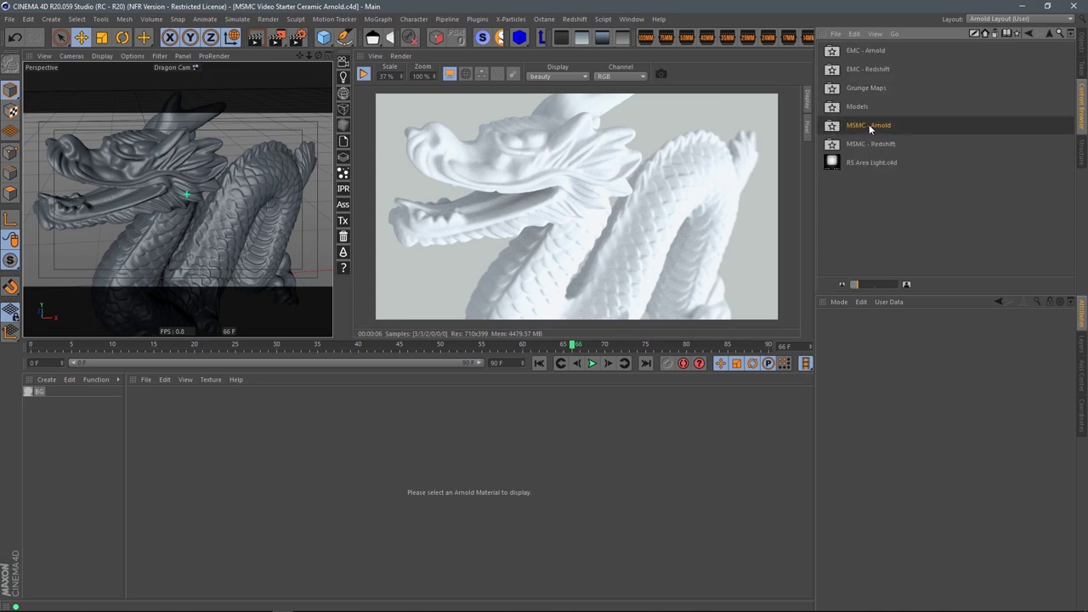
pyautogui.doubleClick(872, 53)
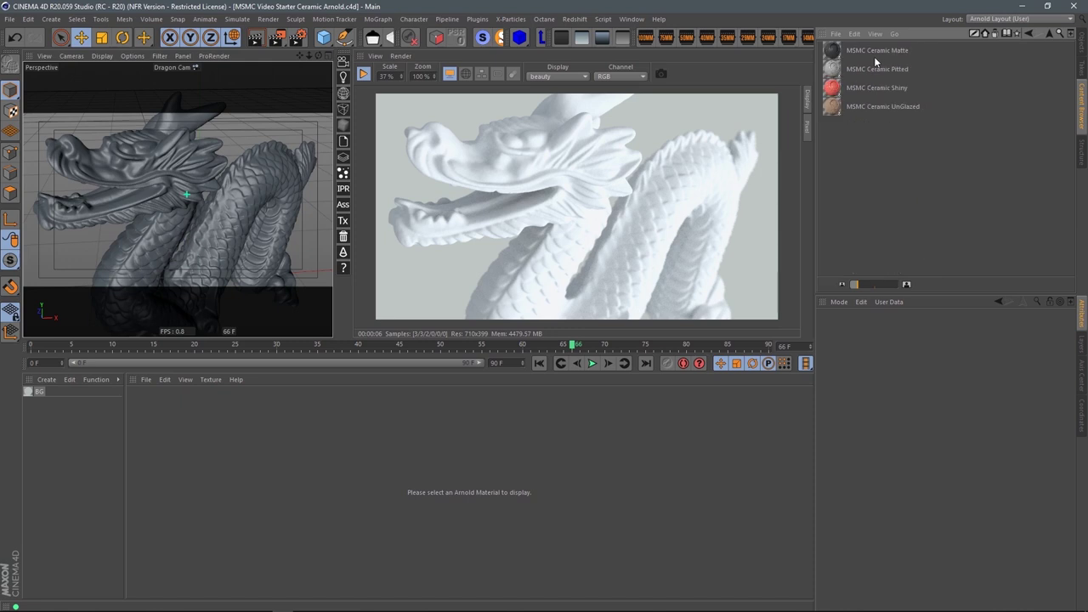
pyautogui.moveTo(876, 87); pyautogui.dragTo(252, 184)
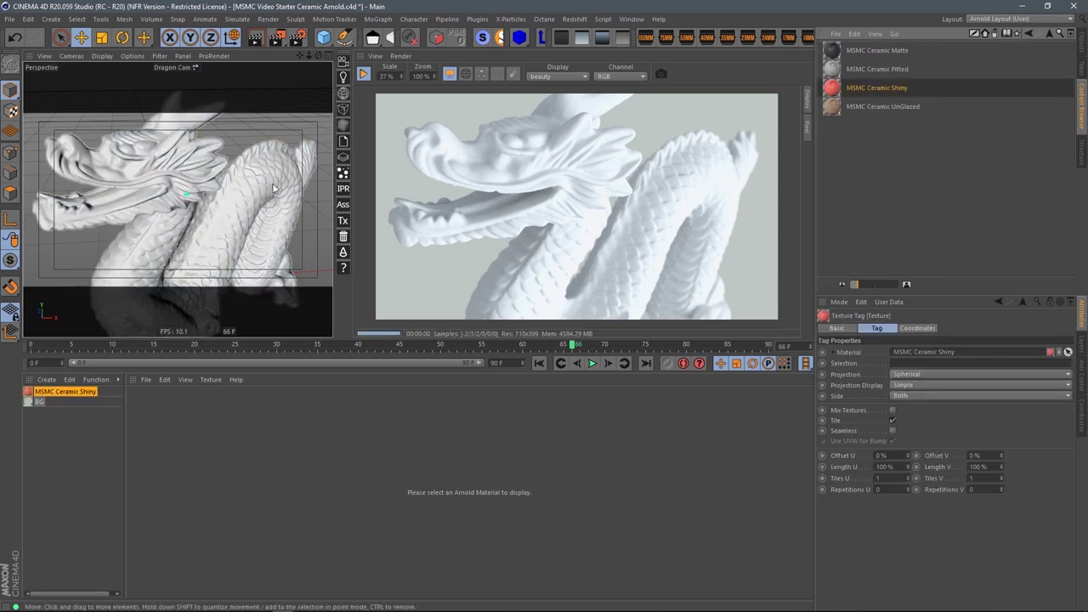
pyautogui.click(1081, 42)
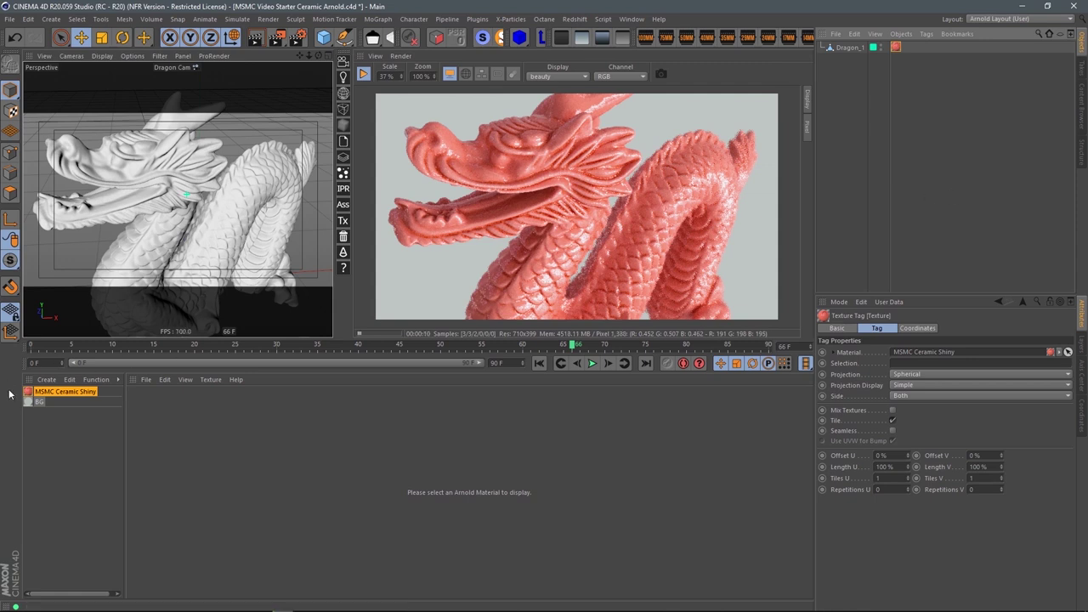
# Open the MSMC Ceramic Shiny node graph, select the Ceramic Color node and expand its Input color sliders.
pyautogui.click(64, 391)
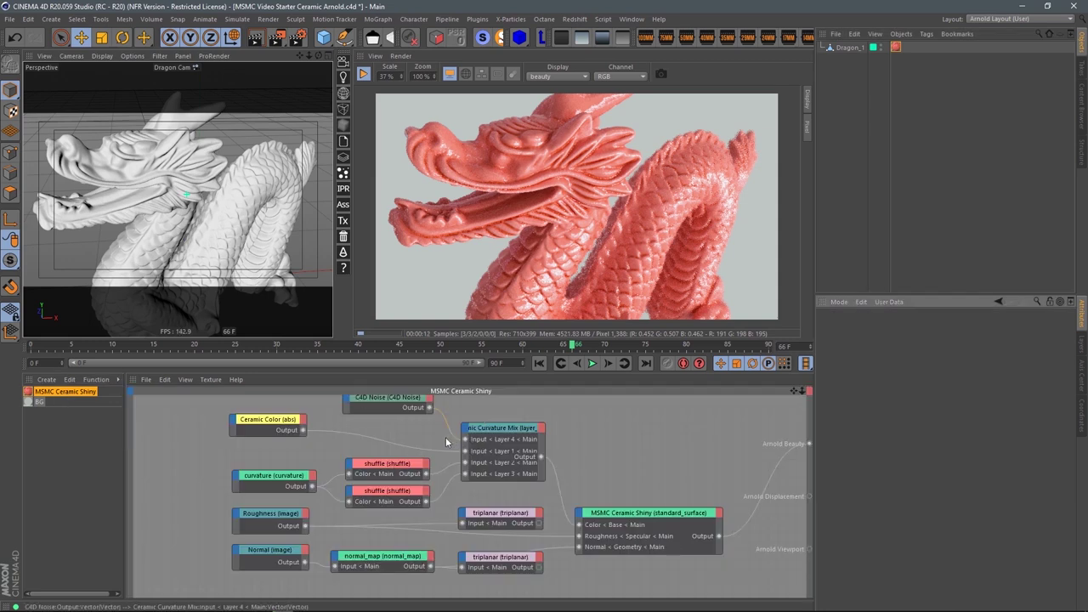
pyautogui.moveTo(430, 421); pyautogui.dragTo(419, 436, button='middle')
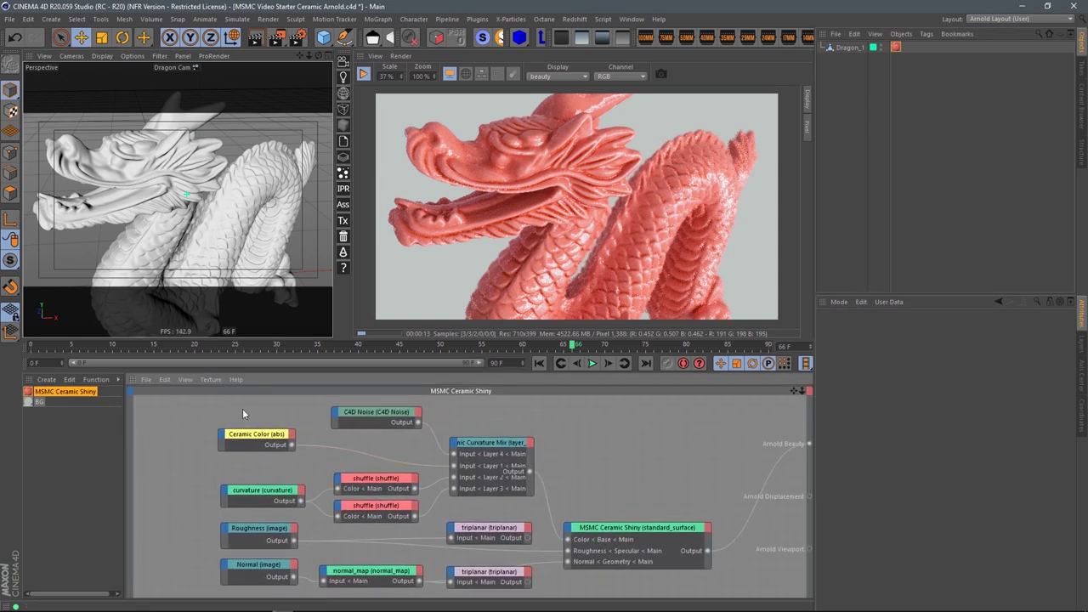
pyautogui.moveTo(265, 454); pyautogui.dragTo(266, 455)
pyautogui.moveTo(202, 416); pyautogui.dragTo(286, 455)
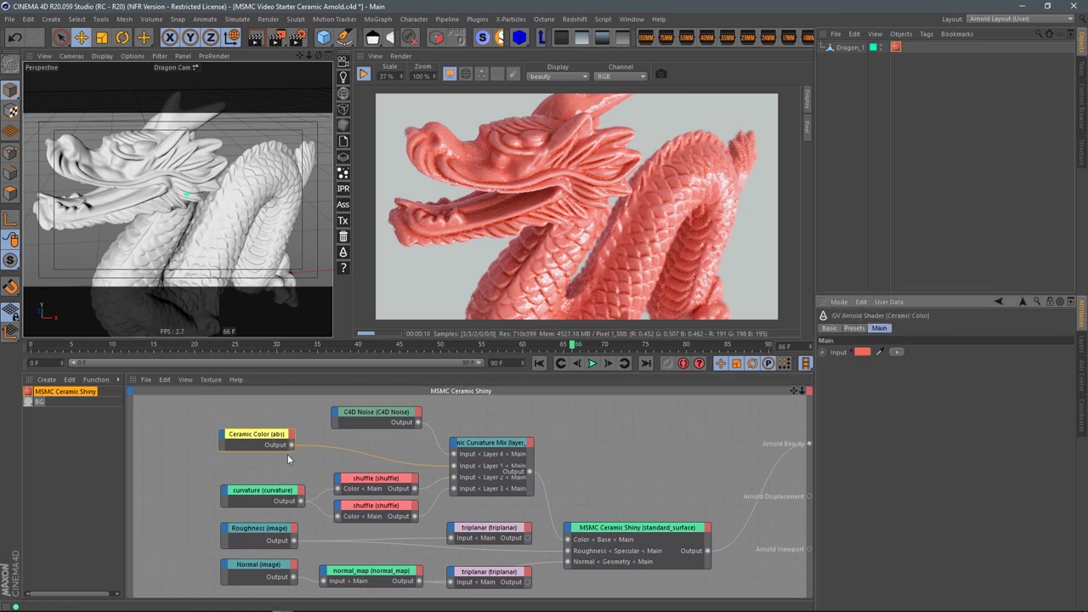
pyautogui.moveTo(263, 391); pyautogui.dragTo(234, 451)
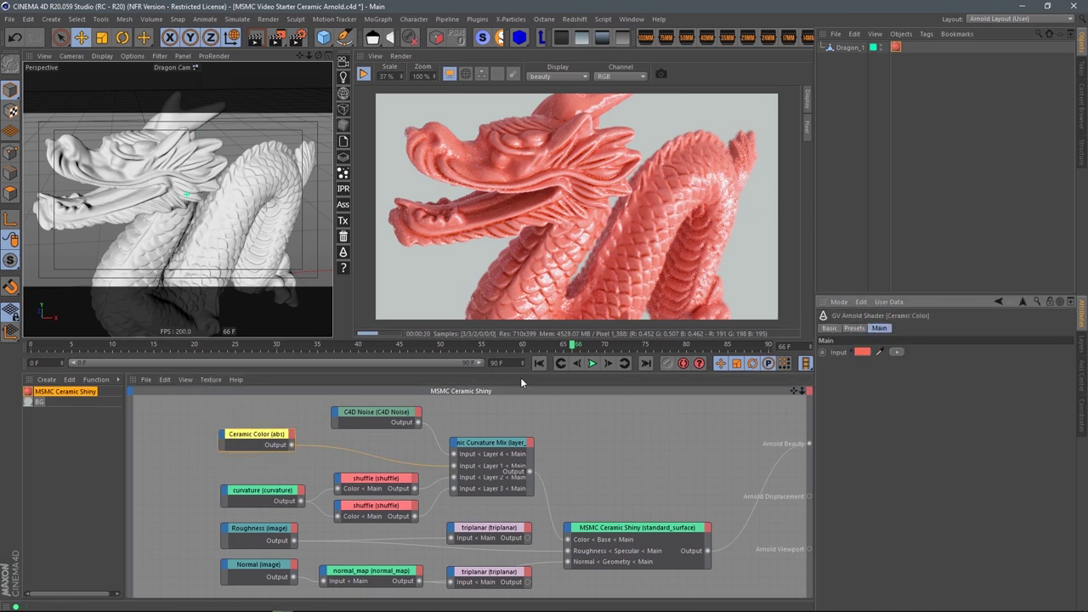
pyautogui.click(852, 351)
# Try blue, magenta and ochre hues of 204°, 316° and 36° on the Ceramic Color node.
pyautogui.click(917, 382)
pyautogui.moveTo(917, 382); pyautogui.dragTo(986, 384)
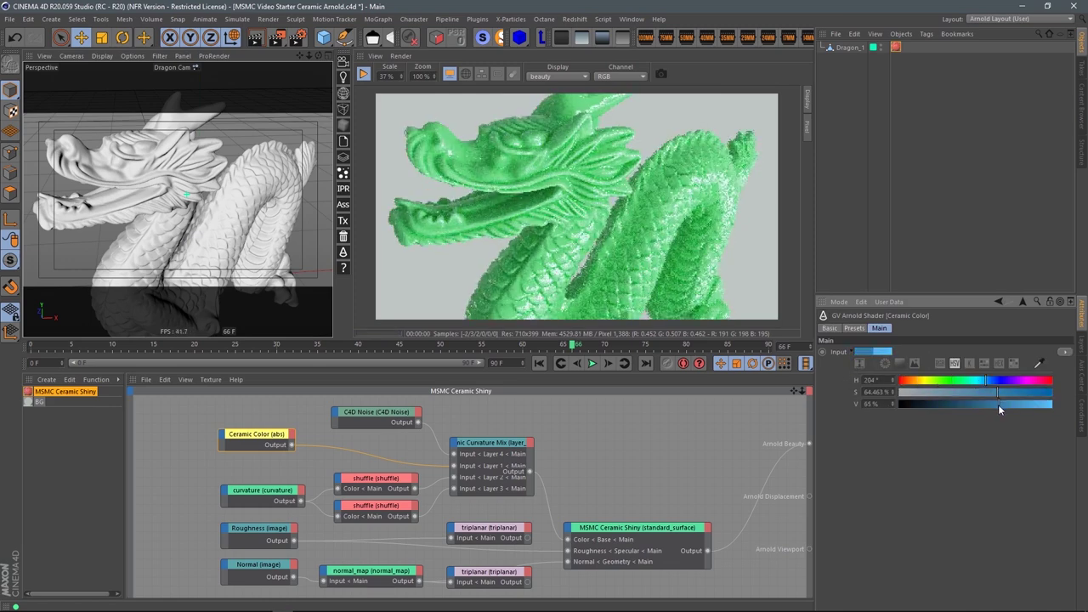
pyautogui.click(998, 404)
pyautogui.click(1012, 383)
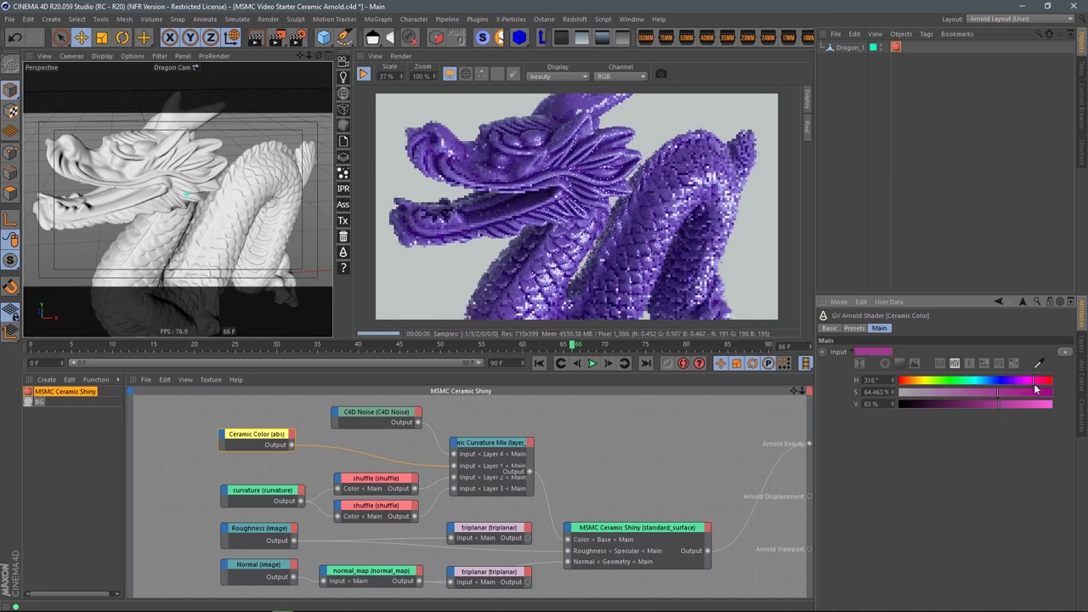
pyautogui.click(1045, 383)
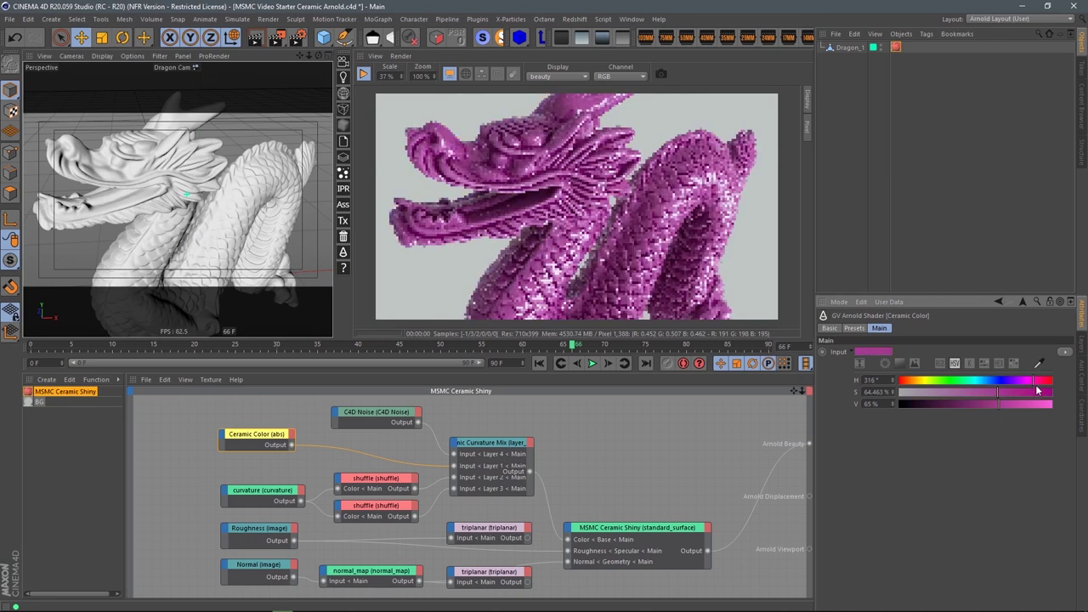
pyautogui.click(915, 383)
pyautogui.click(916, 383)
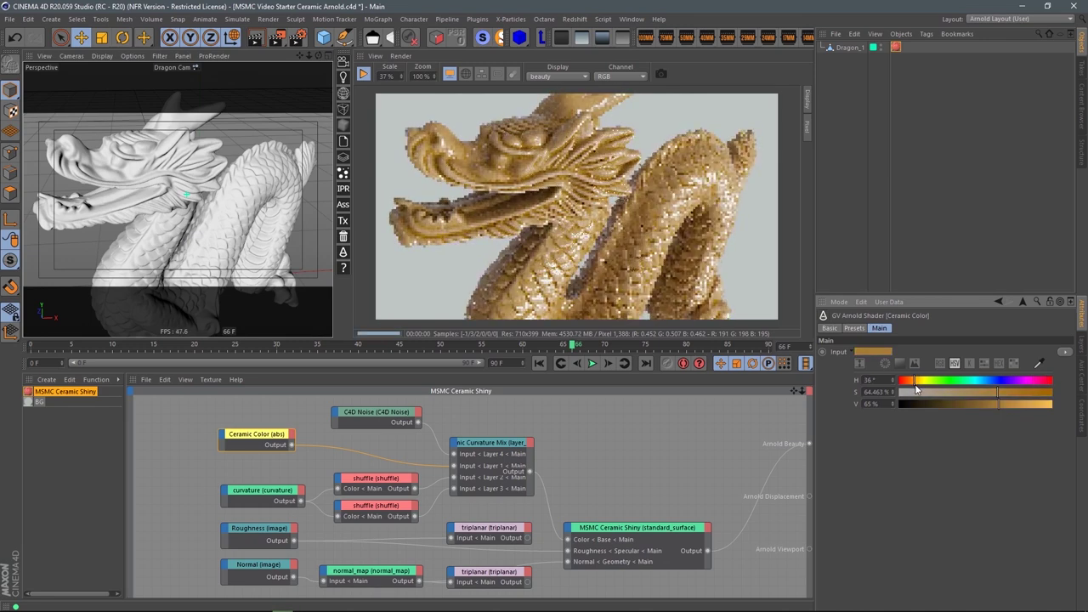
# Try a brown Ceramic Color at hue 21° and 33% saturation, and a beige at 14% saturation.
pyautogui.click(908, 384)
pyautogui.click(905, 382)
pyautogui.click(949, 393)
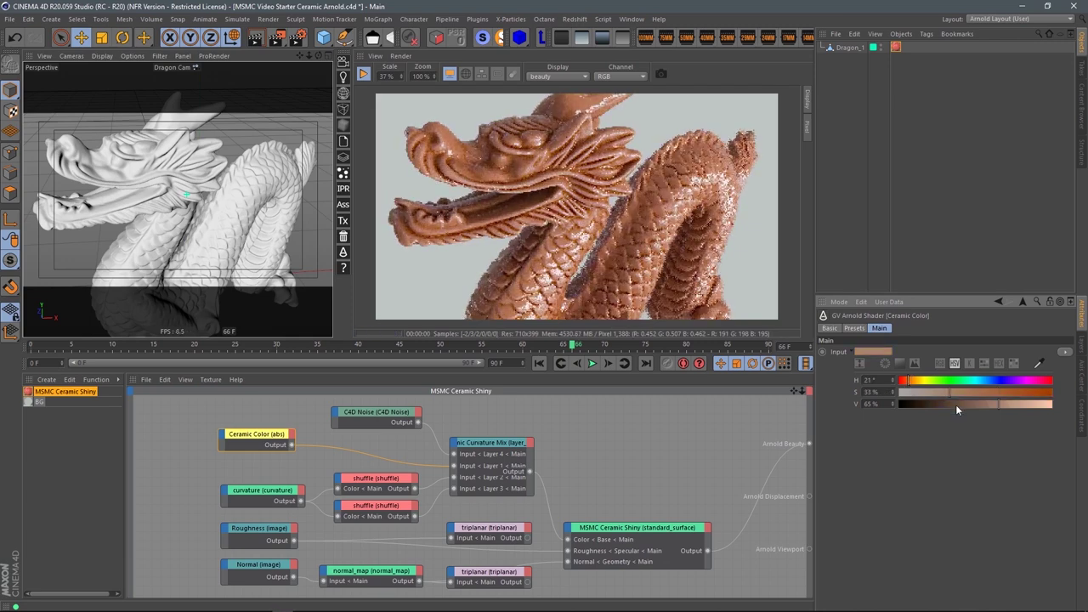
pyautogui.click(918, 381)
pyautogui.click(919, 392)
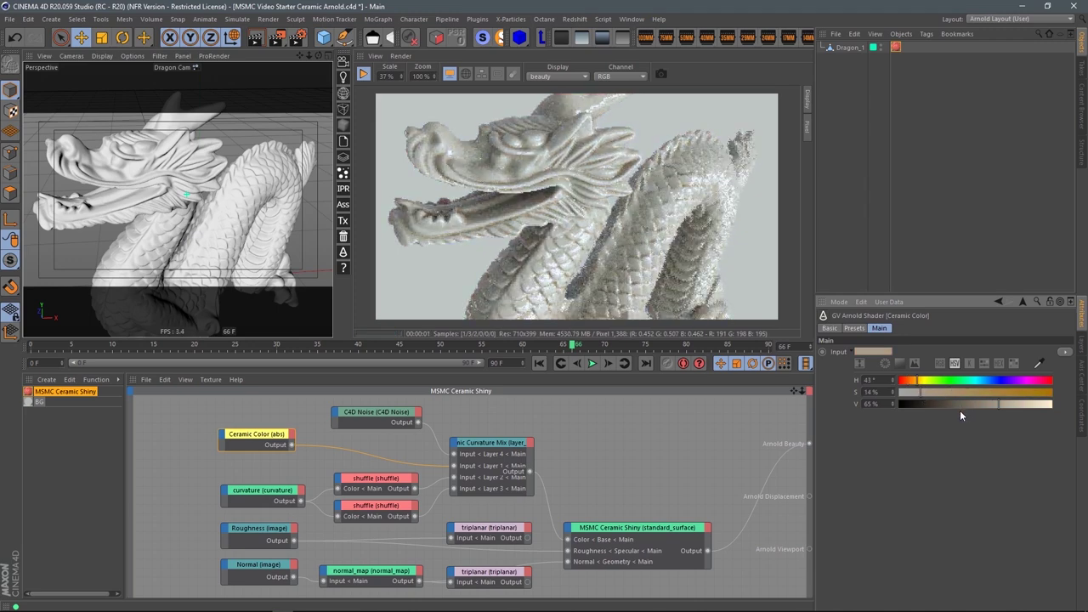
# Set the Ceramic Color to a muted green with hue 111°, saturation 33% and value 58%.
pyautogui.click(987, 404)
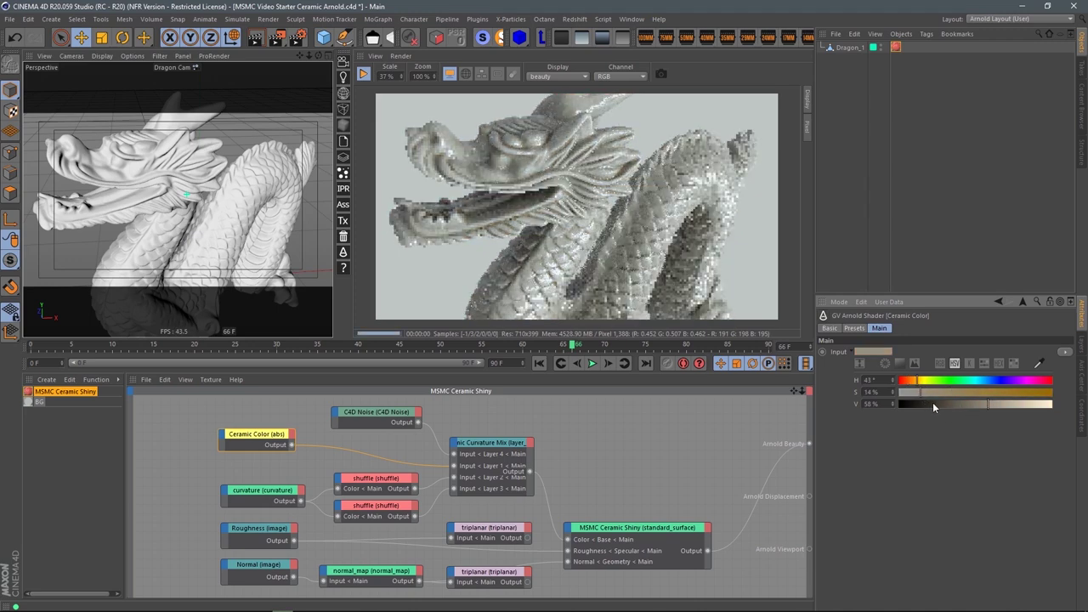
pyautogui.click(949, 392)
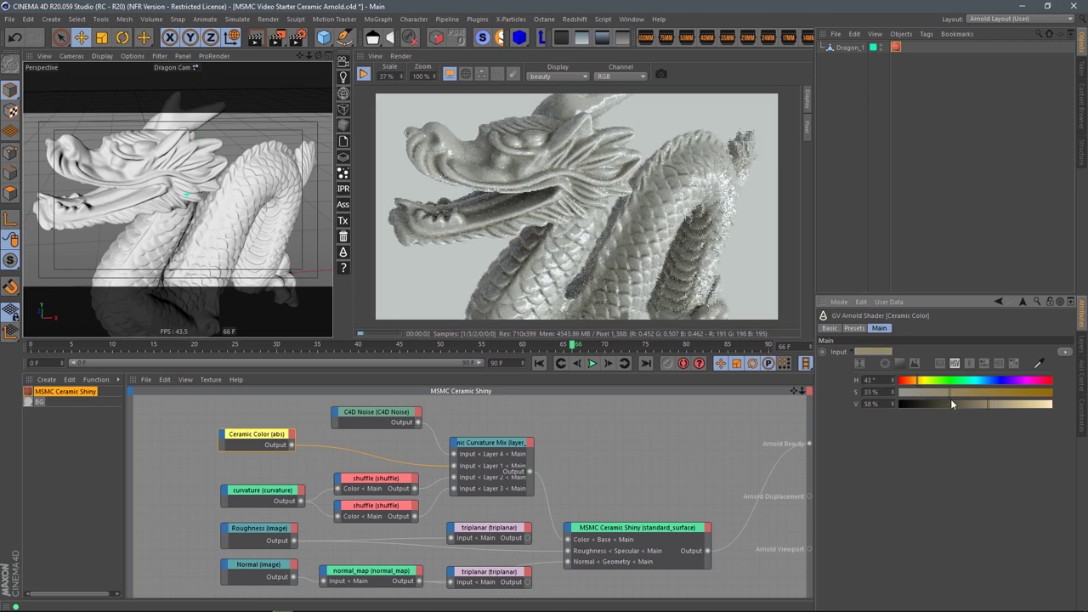
pyautogui.click(949, 381)
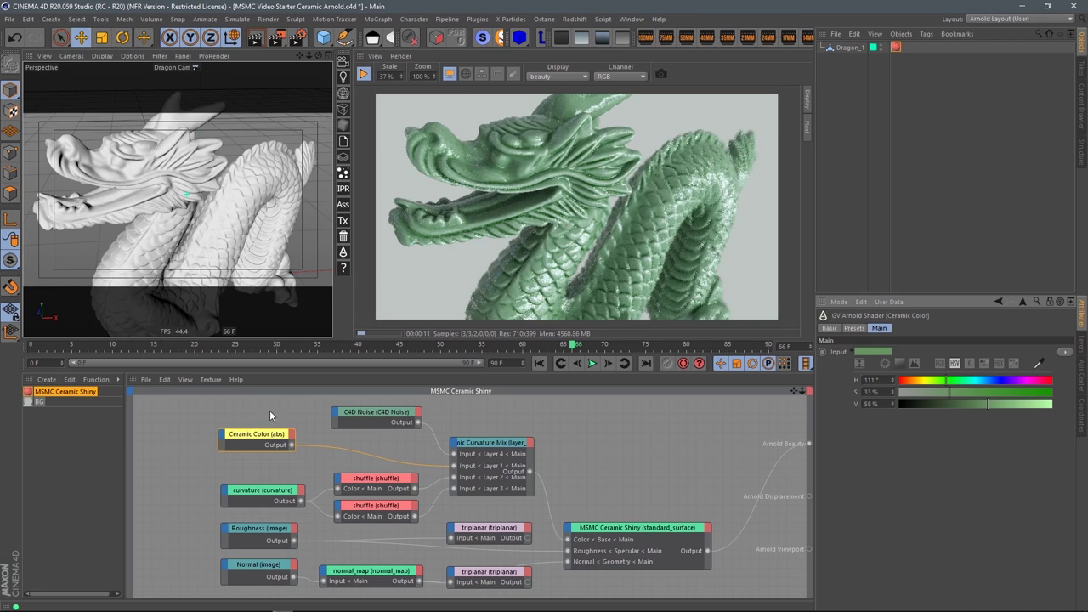
# Preview the curvature node's output through Arnold Beauty and inspect the channel settings of the upper shuffle node.
pyautogui.click(262, 491)
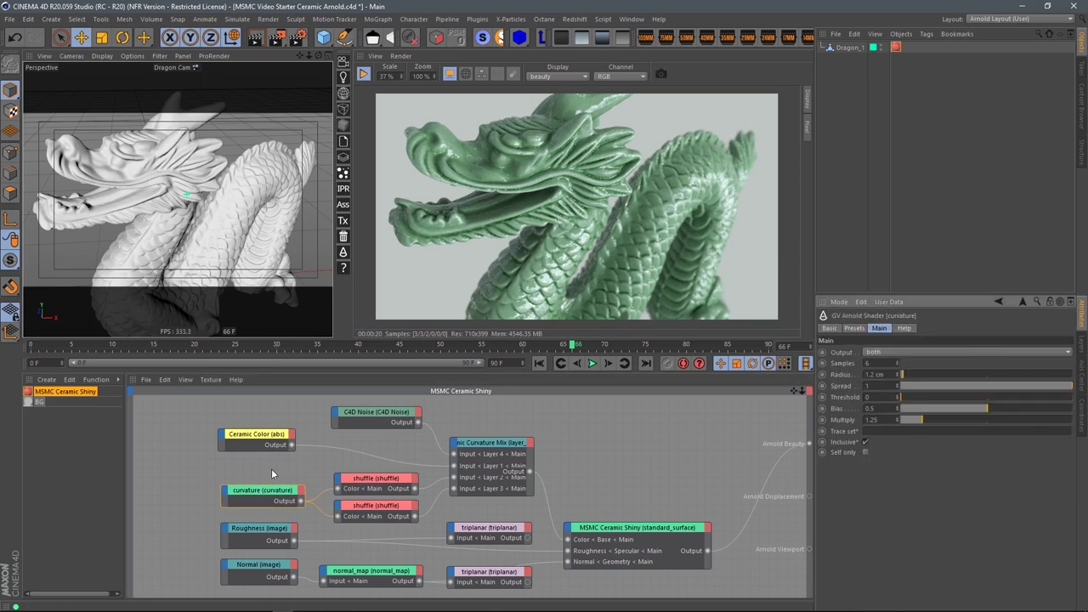
pyautogui.click(274, 470)
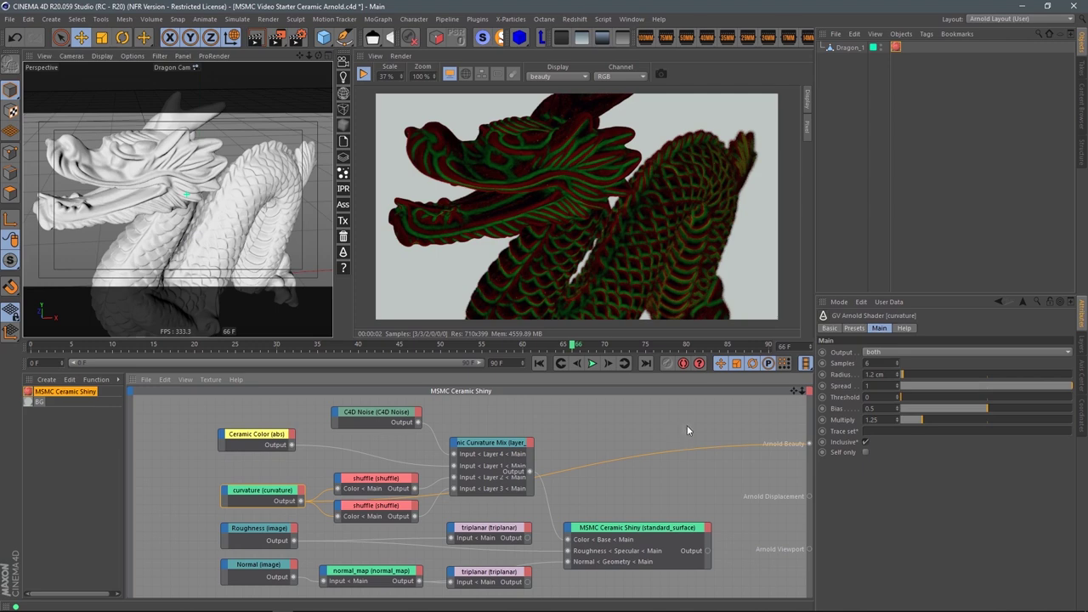
pyautogui.click(384, 485)
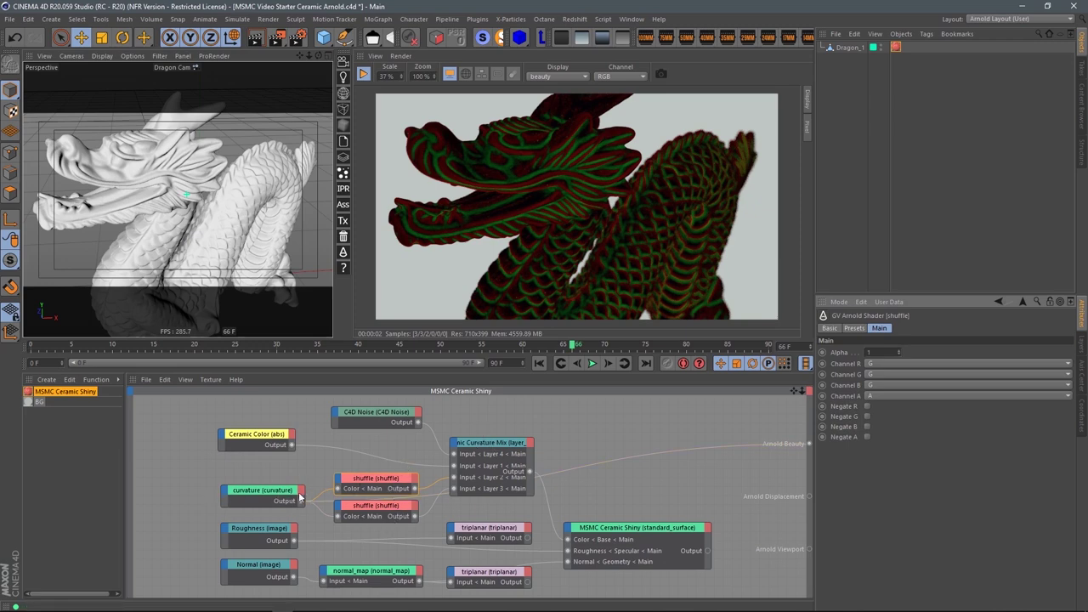
# Connect the Ceramic Curvature Mix output to Arnold Beauty and set the Ceramic Color's saturation to 56%.
pyautogui.click(487, 442)
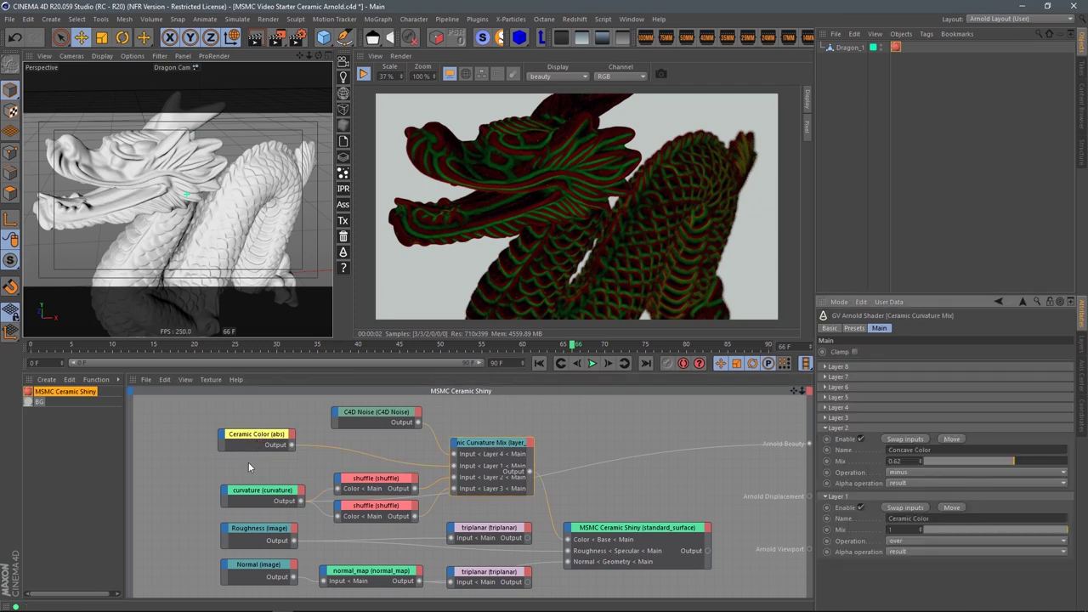
pyautogui.click(517, 446)
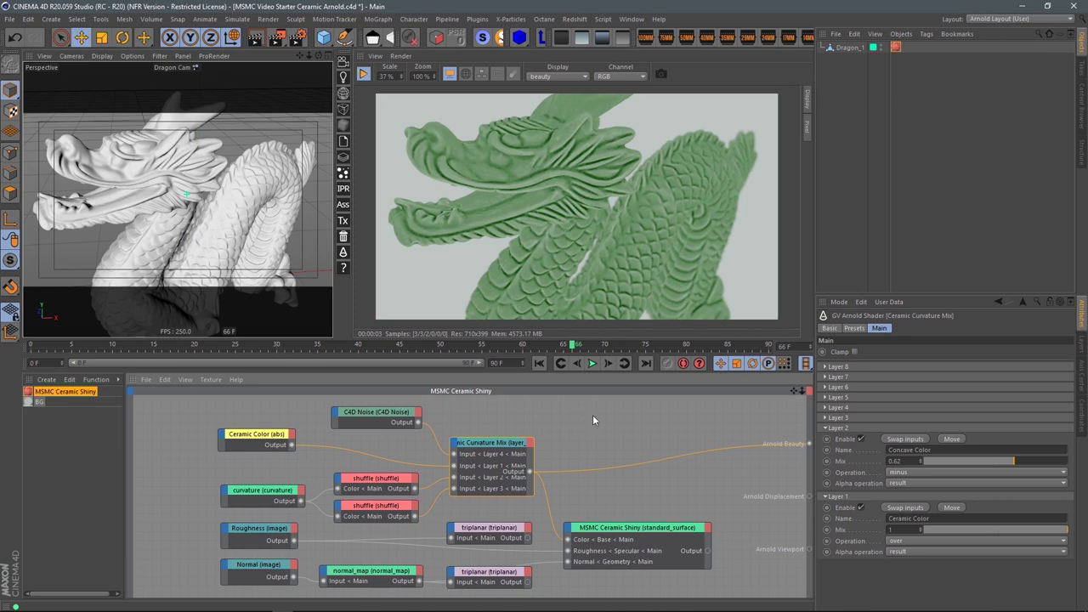
pyautogui.click(266, 441)
pyautogui.moveTo(1001, 397); pyautogui.dragTo(984, 394)
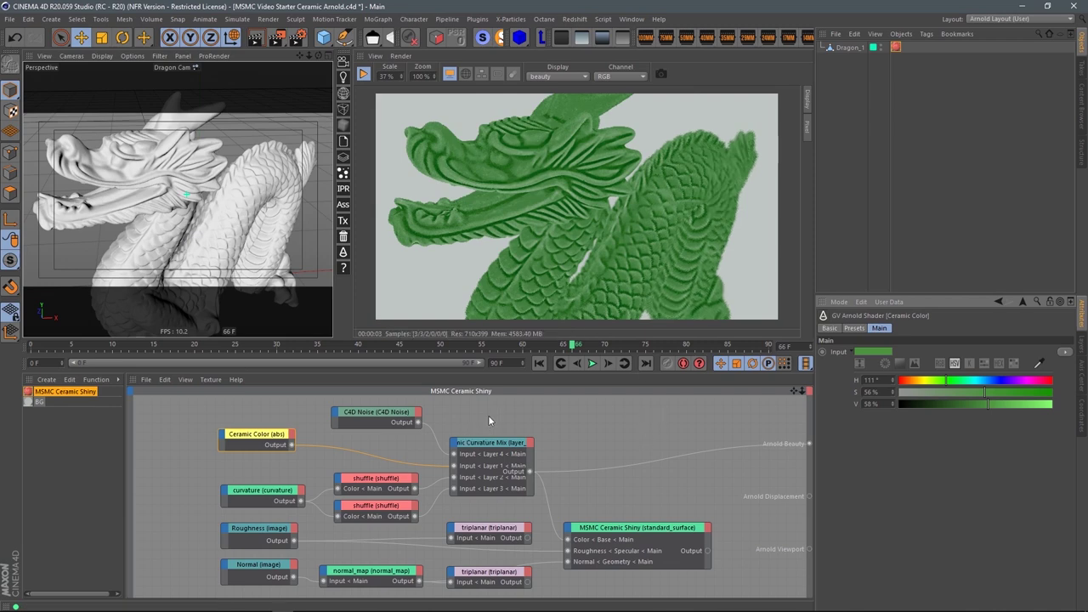
# Expand Layers 3 and 4 of the Ceramic Curvature Mix node and enlarge the attributes area to show all layers.
pyautogui.click(492, 443)
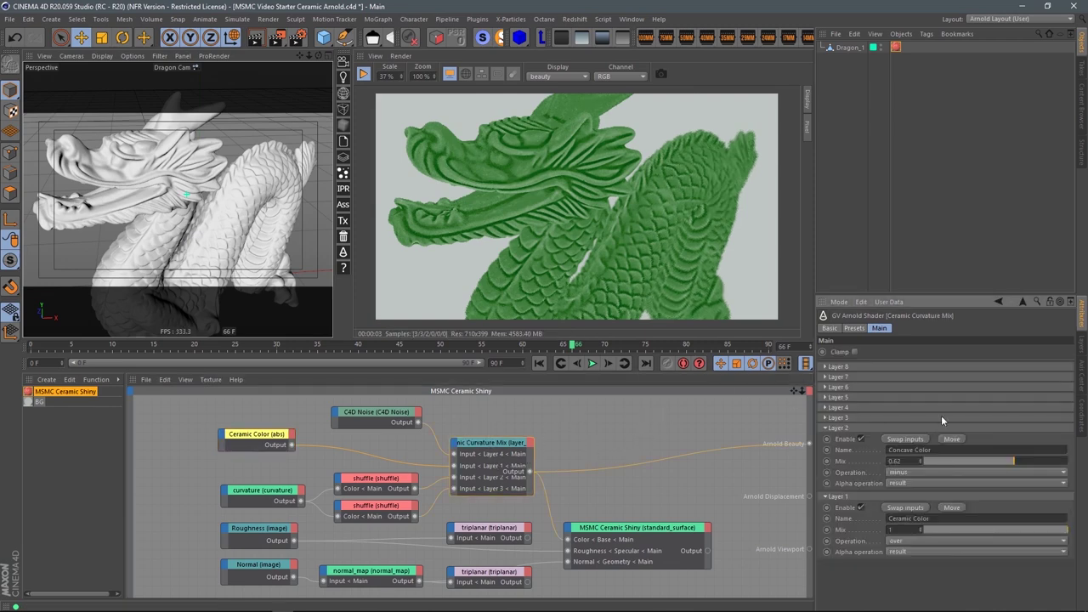
pyautogui.click(852, 416)
pyautogui.click(858, 407)
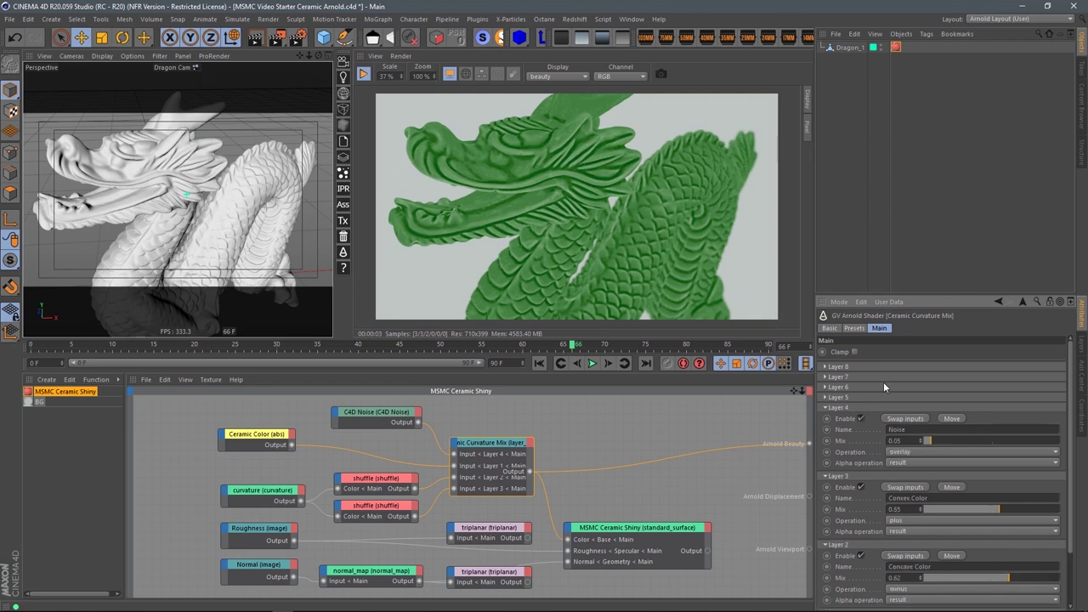
pyautogui.moveTo(915, 295); pyautogui.dragTo(916, 129)
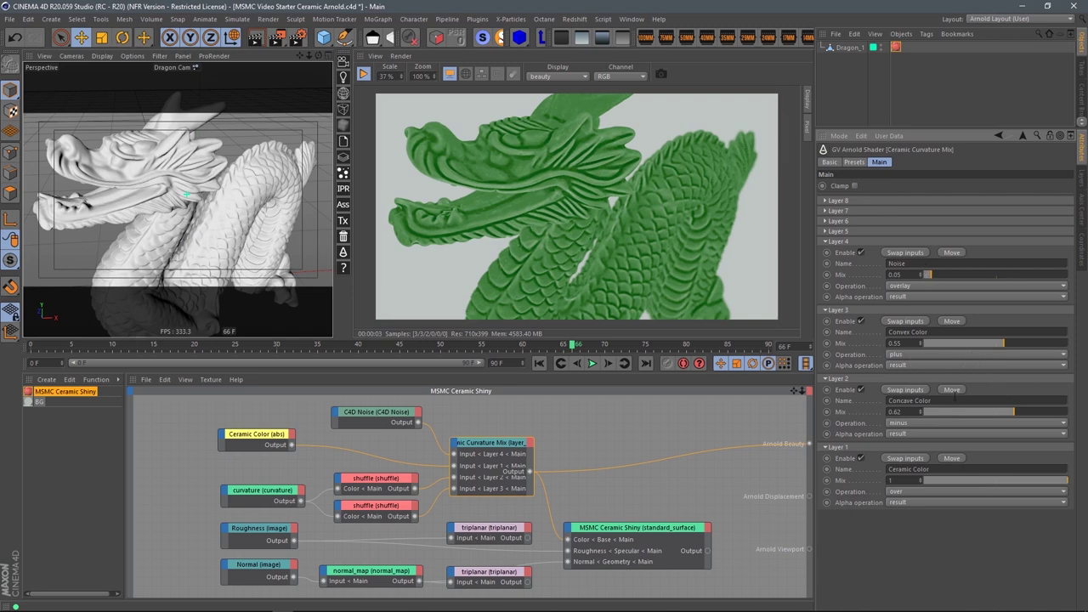
# Try a Convex Color Mix of 0 with Concave Color Mix values of 0.78 and 0.22.
pyautogui.moveTo(963, 344); pyautogui.dragTo(923, 345)
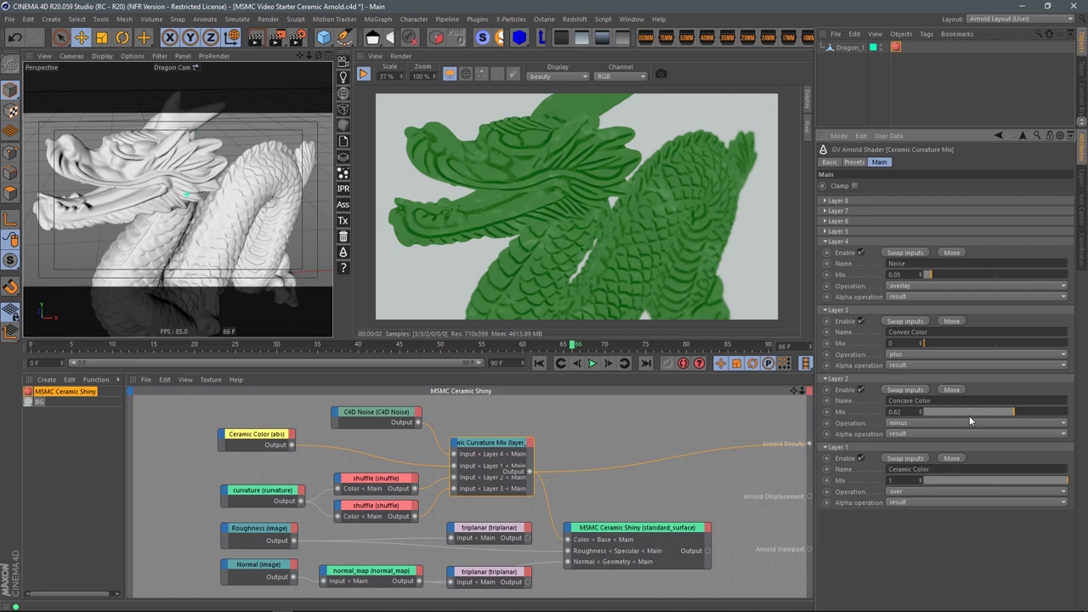
pyautogui.moveTo(964, 412); pyautogui.dragTo(1036, 411)
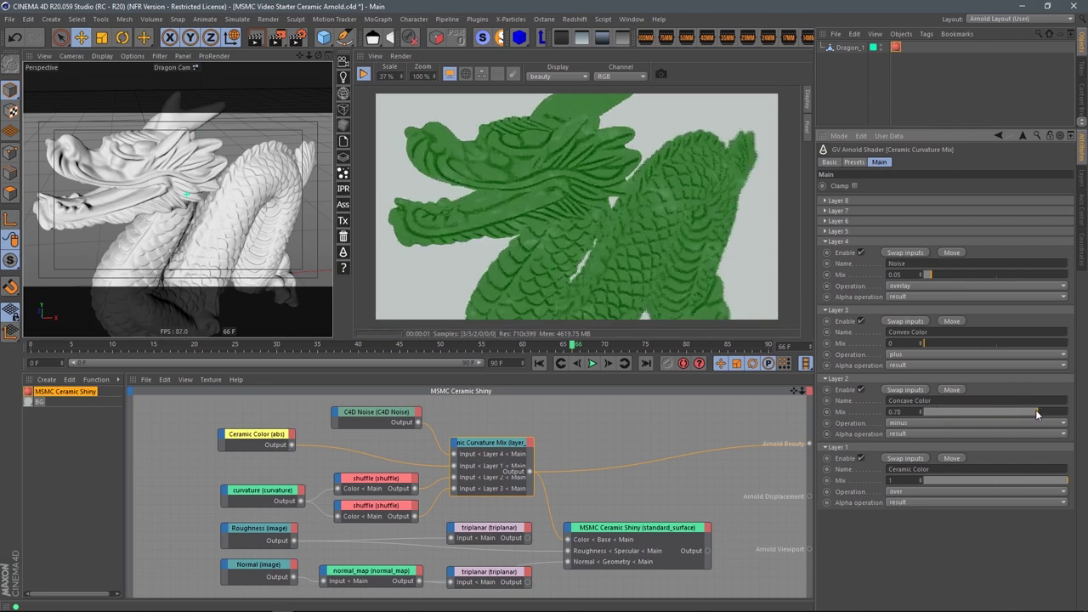
pyautogui.click(958, 413)
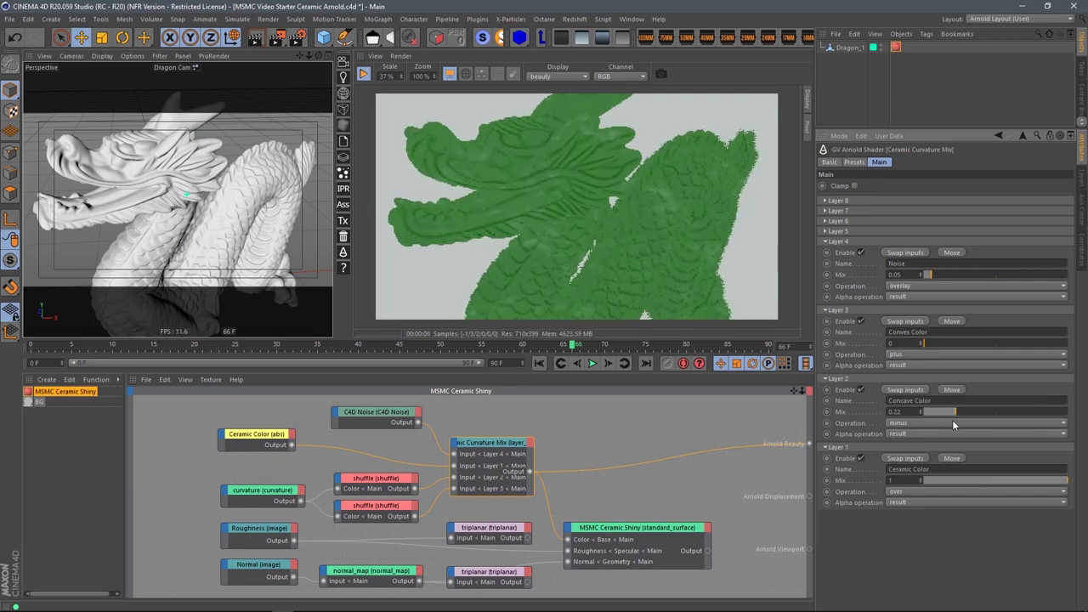
# Set the Concave Color layer's Mix to 0.3 and the Convex Color layer's Mix to 0.45.
pyautogui.click(967, 413)
pyautogui.moveTo(962, 347); pyautogui.dragTo(1020, 349)
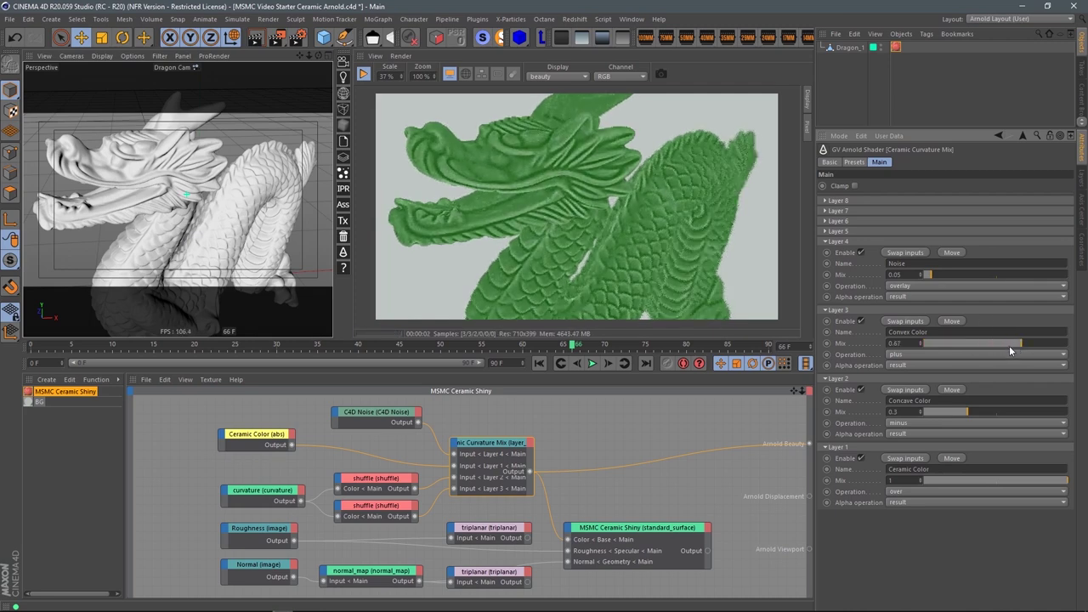
pyautogui.moveTo(1014, 346); pyautogui.dragTo(989, 350)
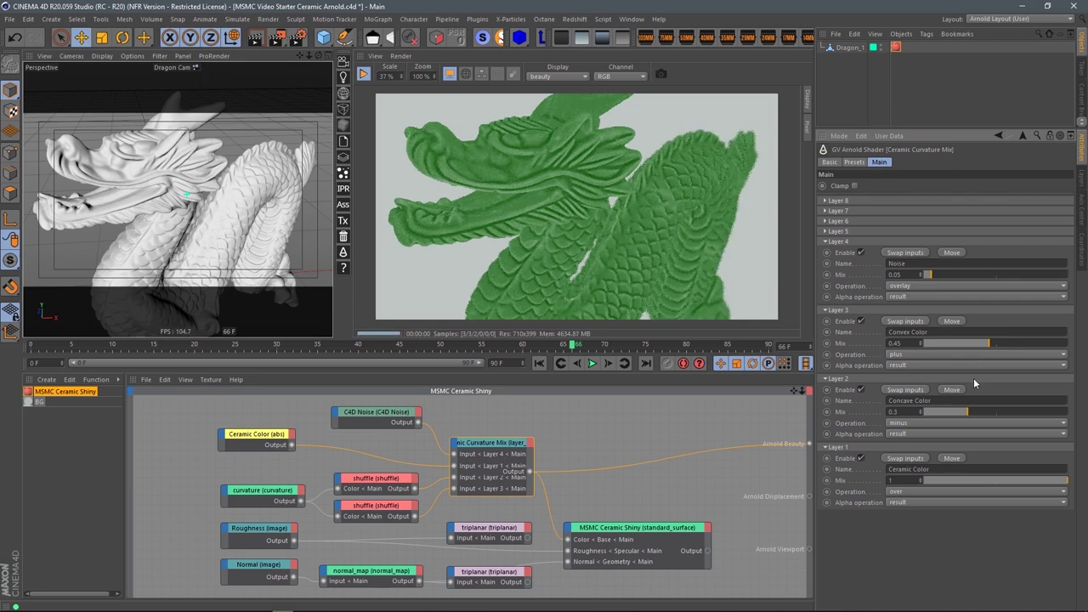
# Try curvature node Radius values of 2 cm and 0.5 cm, and restore the Radius to 1.2 cm.
pyautogui.click(262, 493)
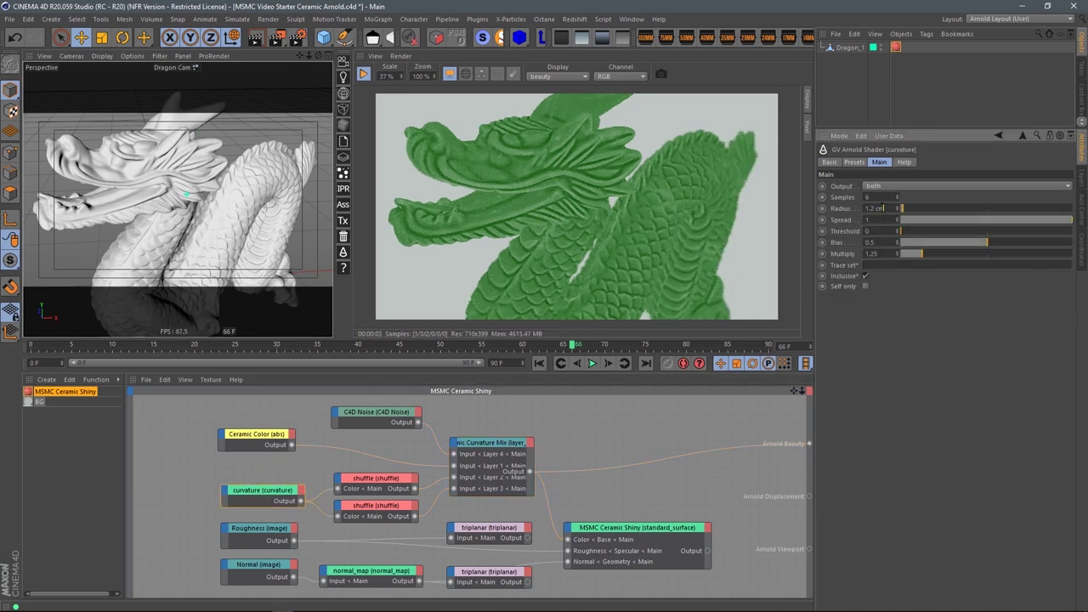
pyautogui.write('2')
pyautogui.press('Return')
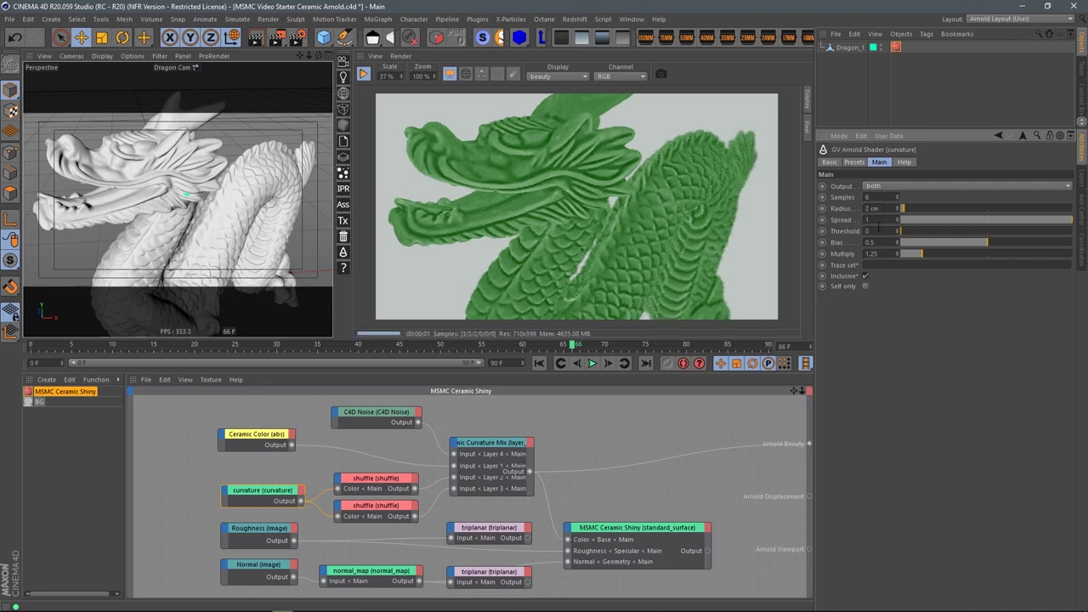
pyautogui.write('0.5')
pyautogui.press('Return')
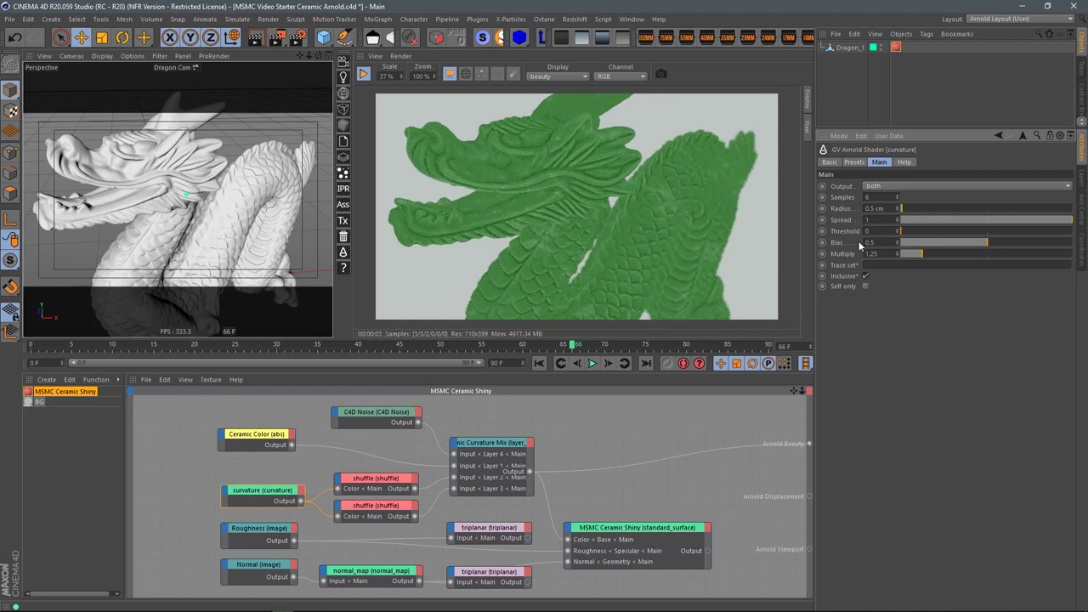
pyautogui.write('1.2')
pyautogui.press('Return')
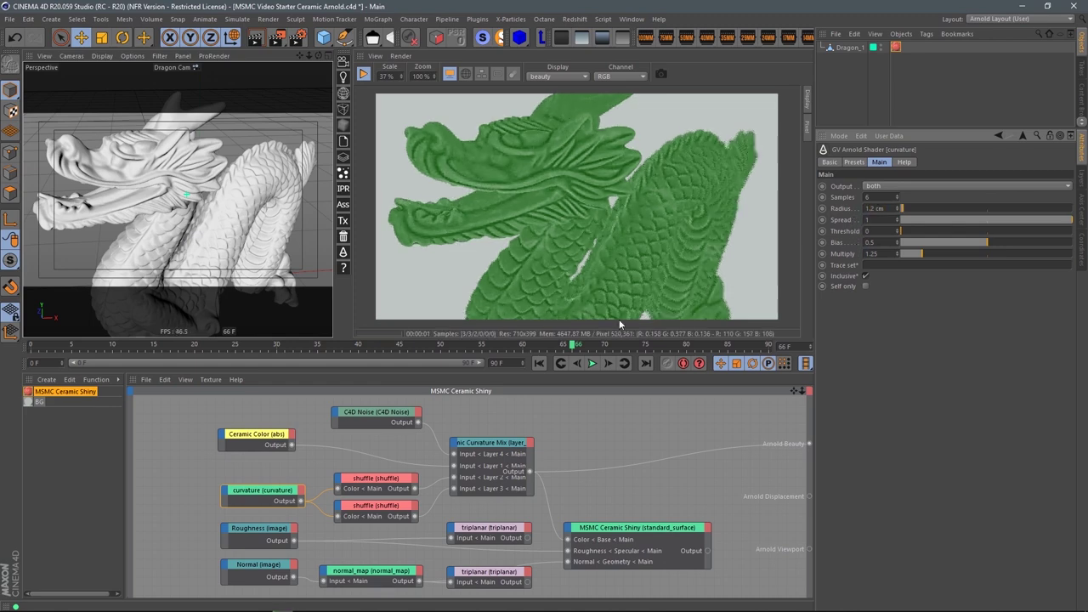
# Inspect the C4D Noise node's settings and set the Noise layer's Mix in Ceramic Curvature Mix to 0.03.
pyautogui.click(499, 441)
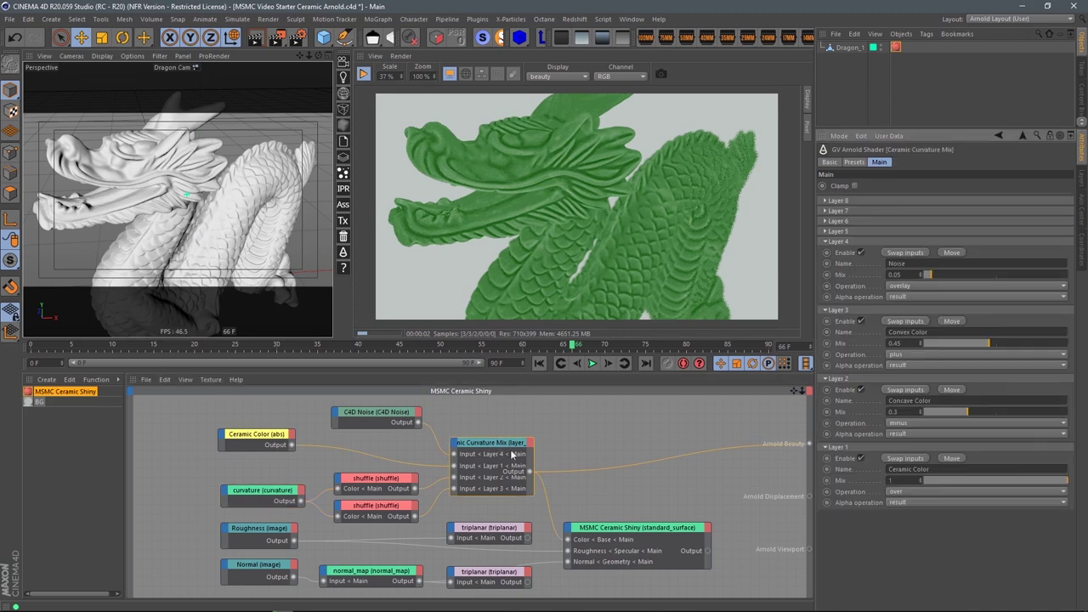
pyautogui.click(374, 414)
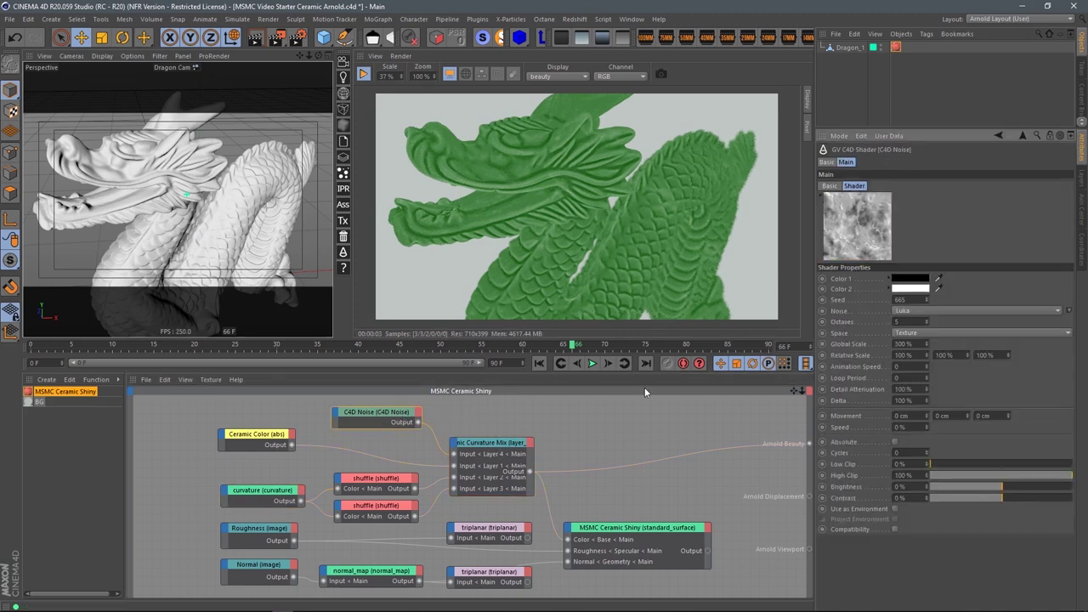
pyautogui.click(498, 456)
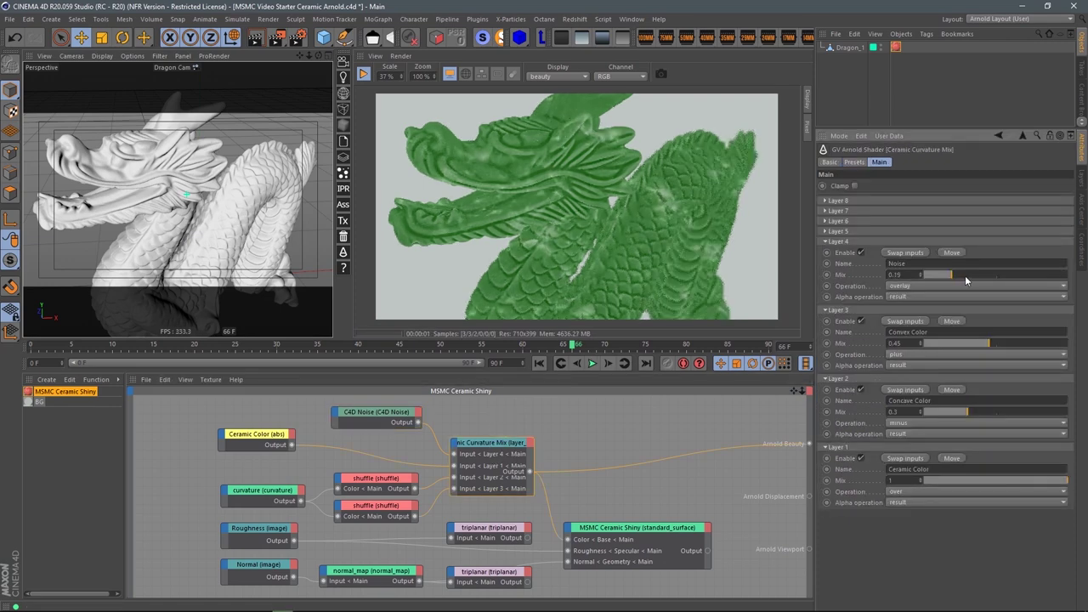
pyautogui.click(929, 279)
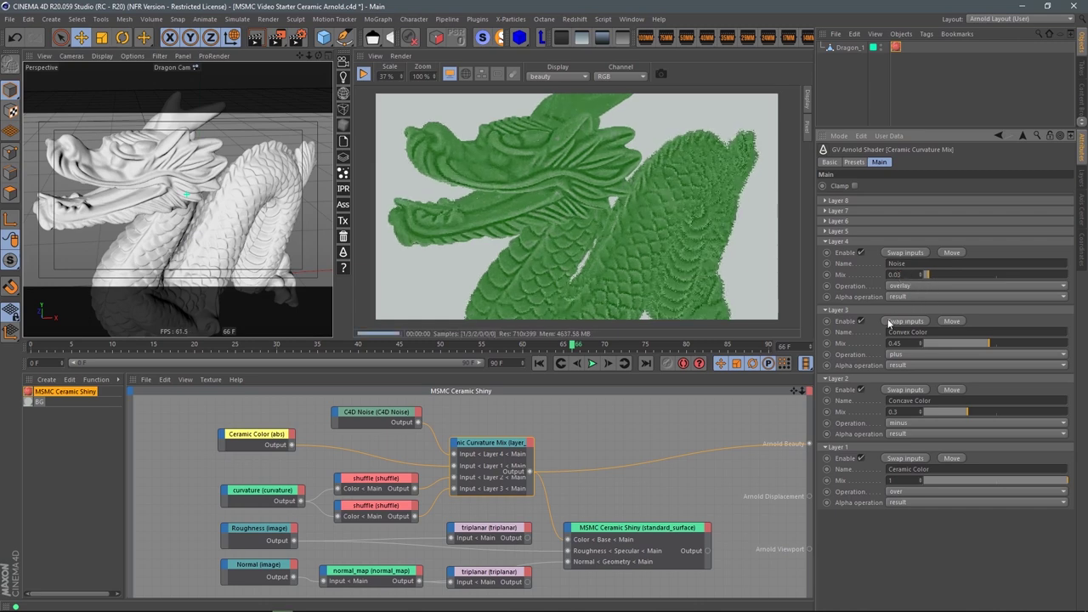
# Connect the MSMC Ceramic Shiny standard surface output to Arnold Beauty and set the Ceramic Color hue to a blue 202°.
pyautogui.click(652, 531)
pyautogui.moveTo(708, 551); pyautogui.dragTo(808, 443)
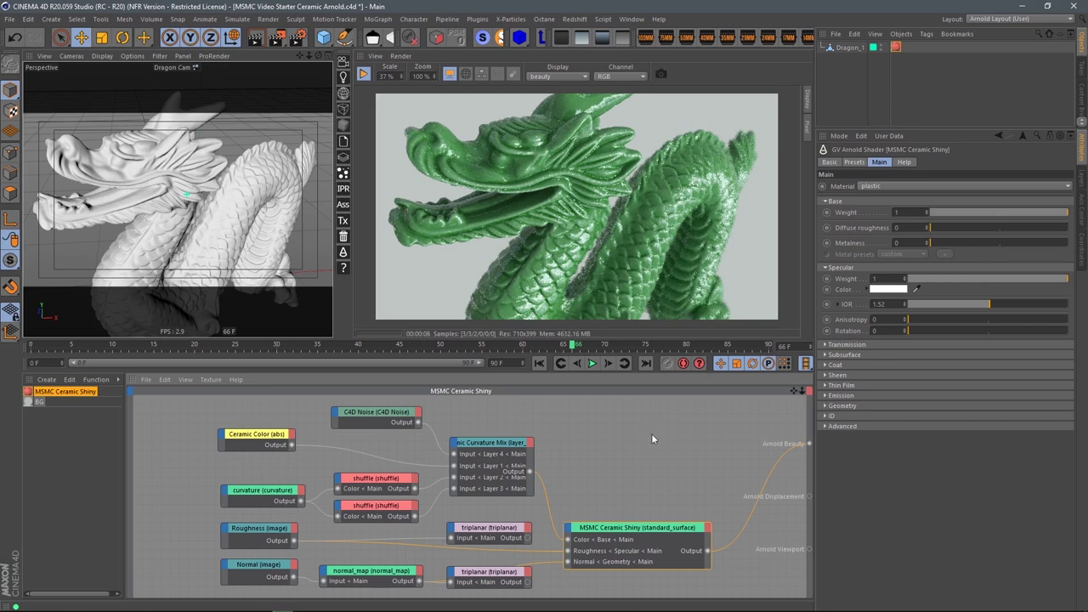
pyautogui.click(244, 440)
pyautogui.click(916, 214)
pyautogui.click(983, 214)
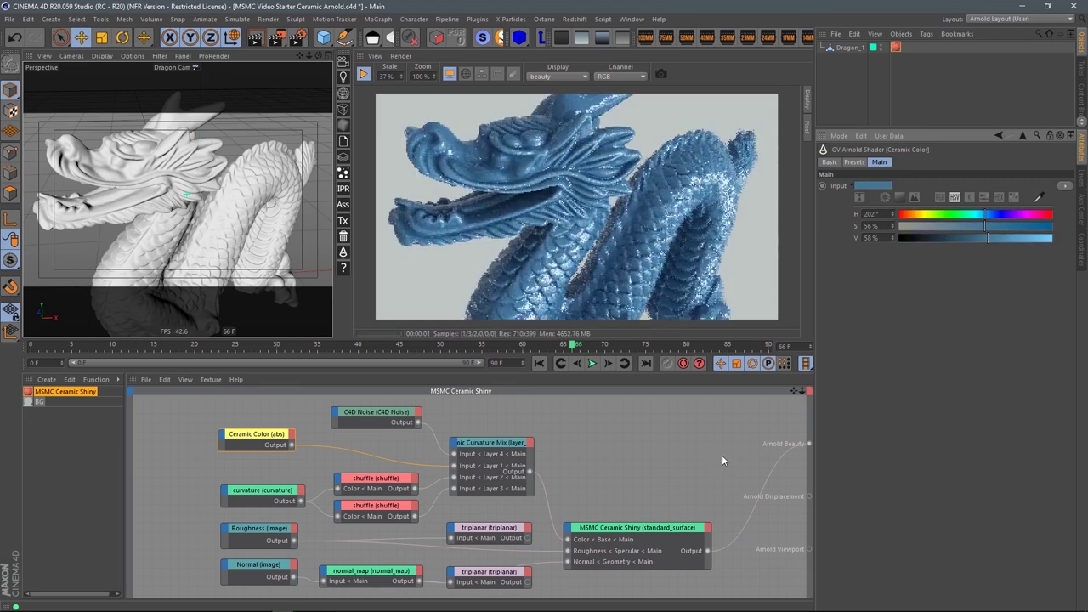
# Set the Convex Color layer's Mix to 0.56 and the Concave Color layer's Mix to 0.24 in Ceramic Curvature Mix.
pyautogui.click(487, 457)
pyautogui.click(1014, 412)
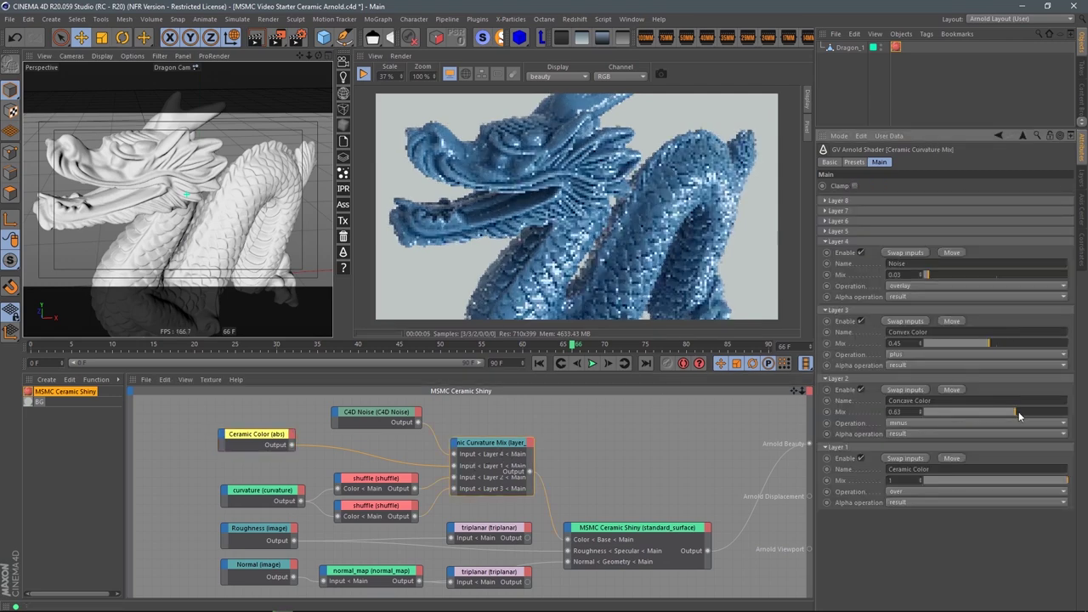
pyautogui.moveTo(964, 411); pyautogui.dragTo(944, 413)
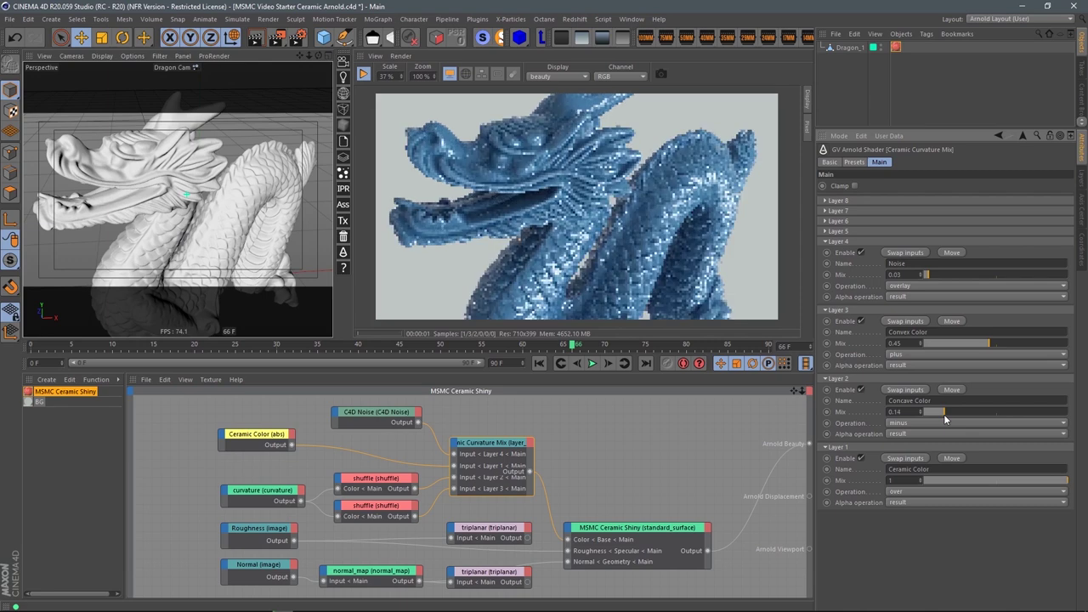
pyautogui.click(951, 342)
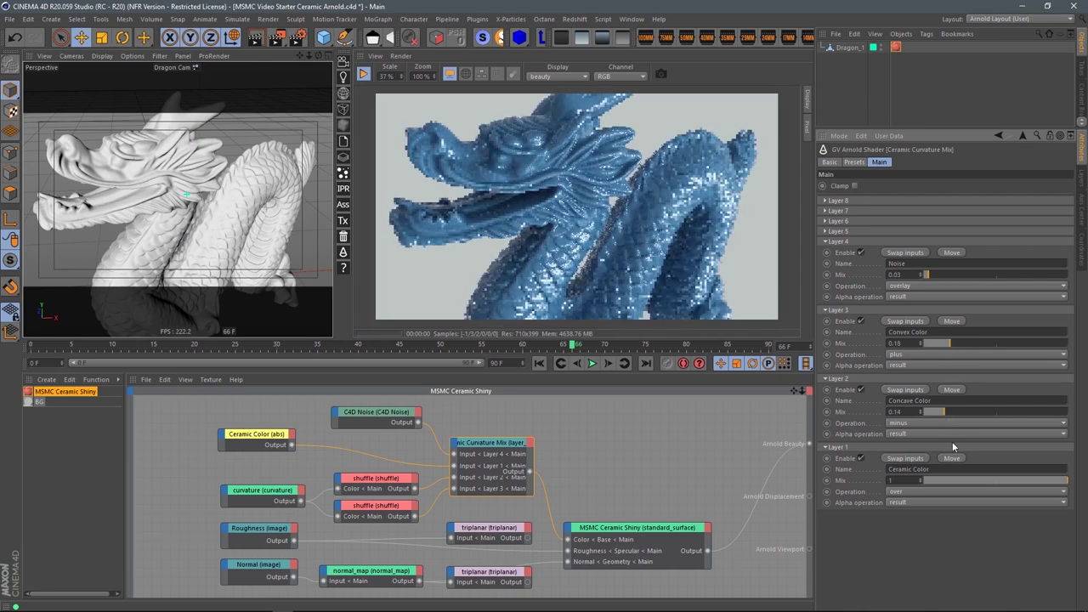
pyautogui.click(1005, 344)
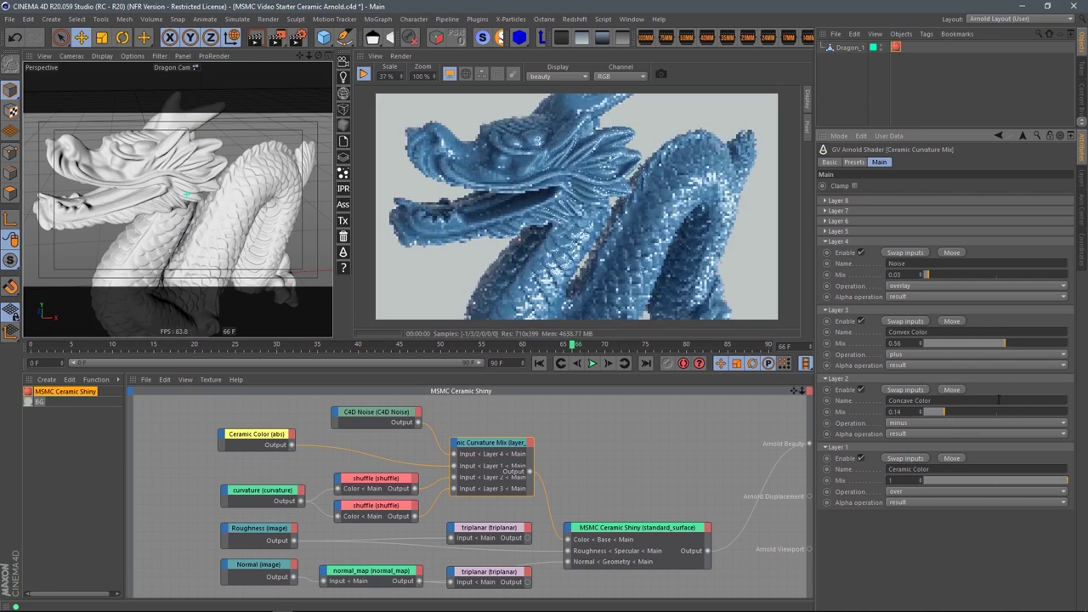
pyautogui.click(957, 411)
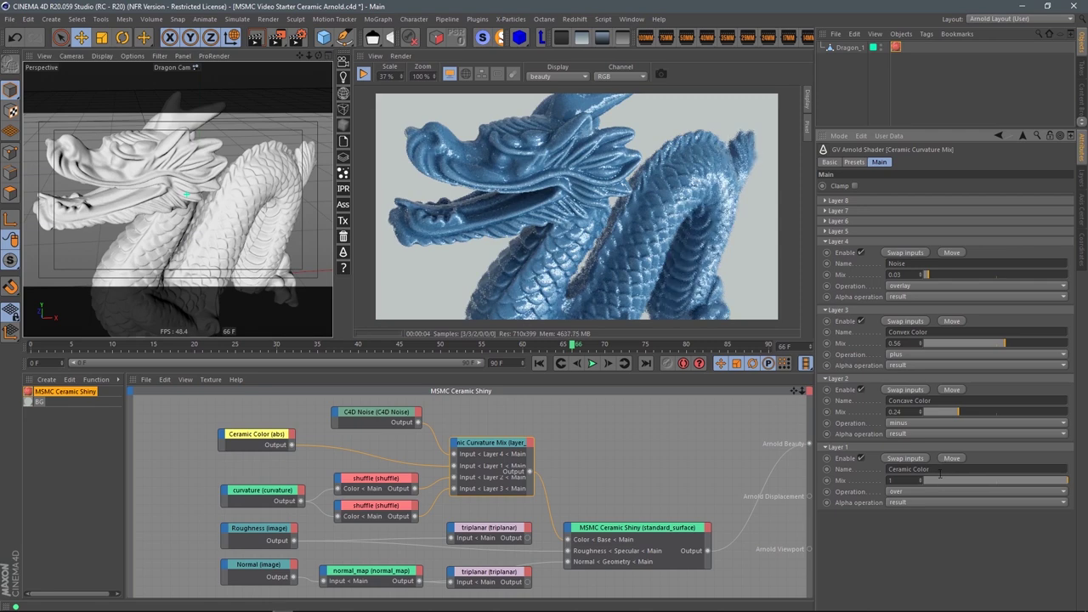
pyautogui.click(595, 436)
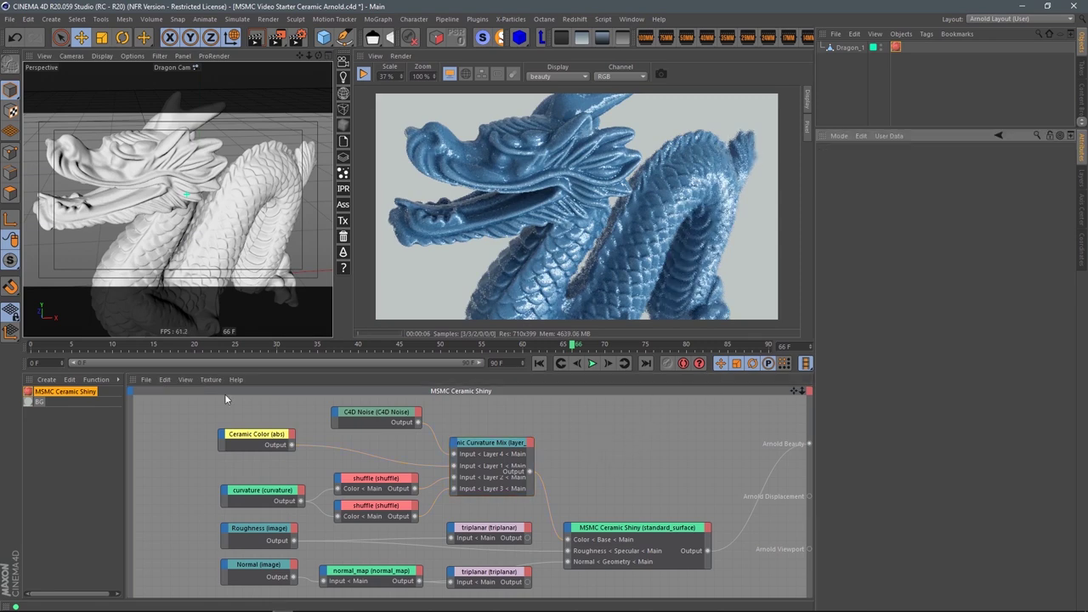
# Try a purple 285° and a green 127° Ceramic Color hue, settle on golden brown, and review the curvature and mix nodes.
pyautogui.click(265, 434)
pyautogui.click(1023, 214)
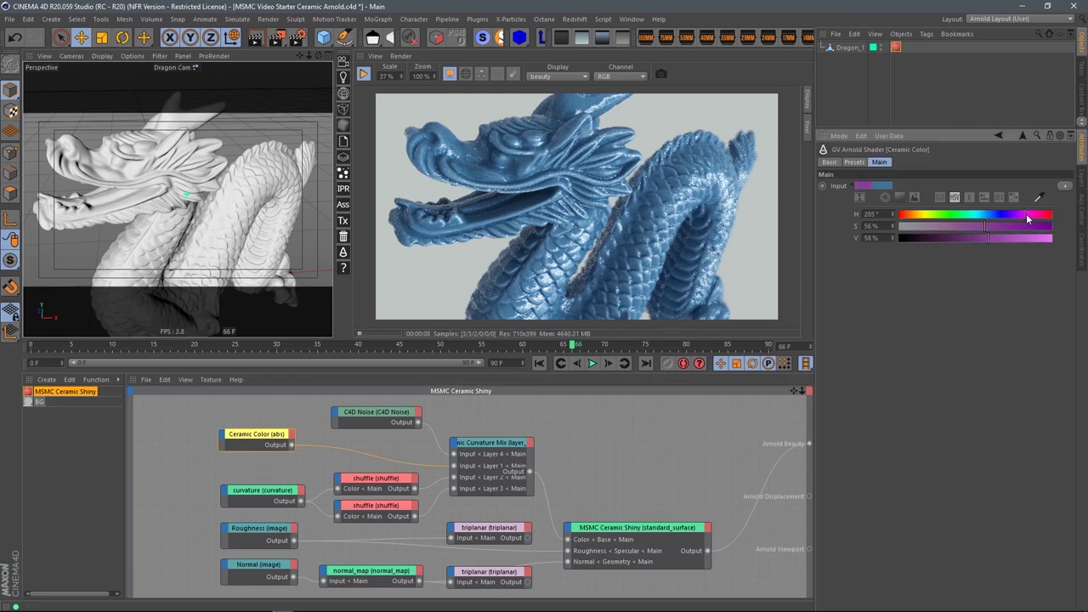
pyautogui.moveTo(1022, 216); pyautogui.dragTo(951, 217)
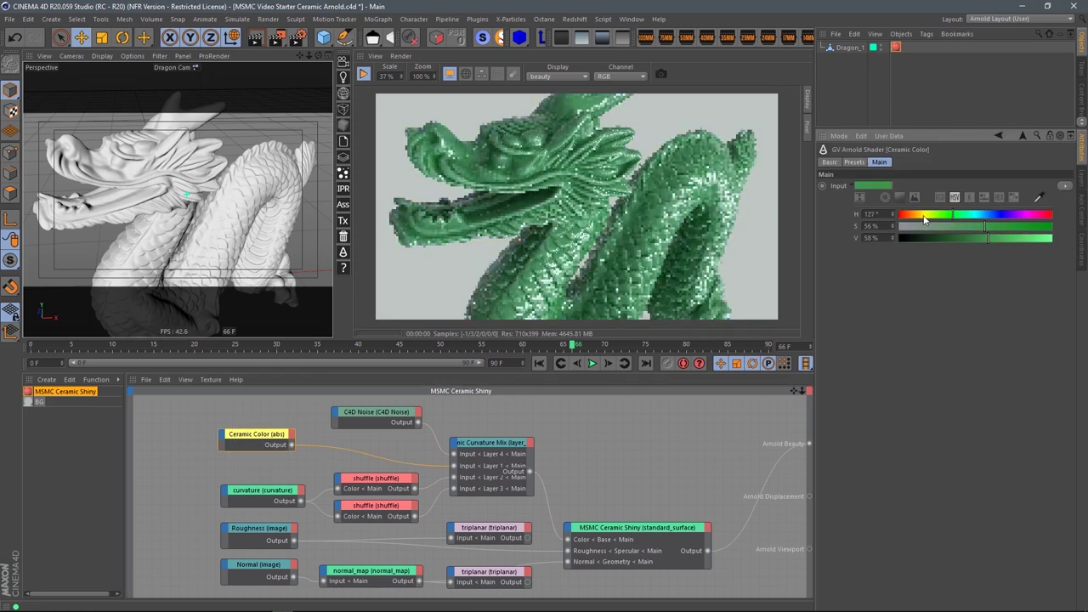
pyautogui.click(917, 216)
pyautogui.click(263, 491)
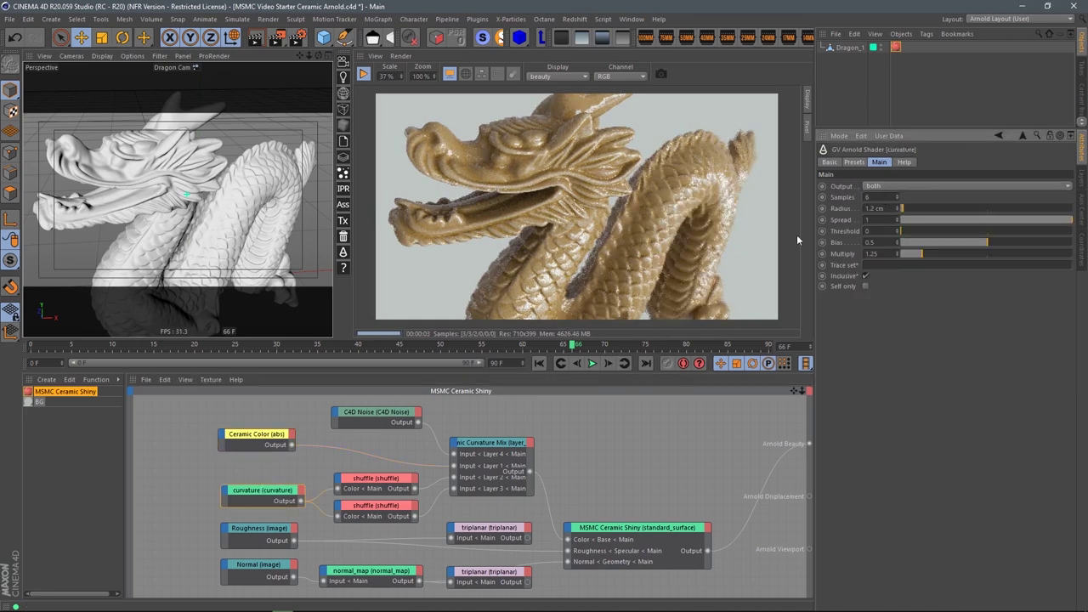
pyautogui.click(498, 442)
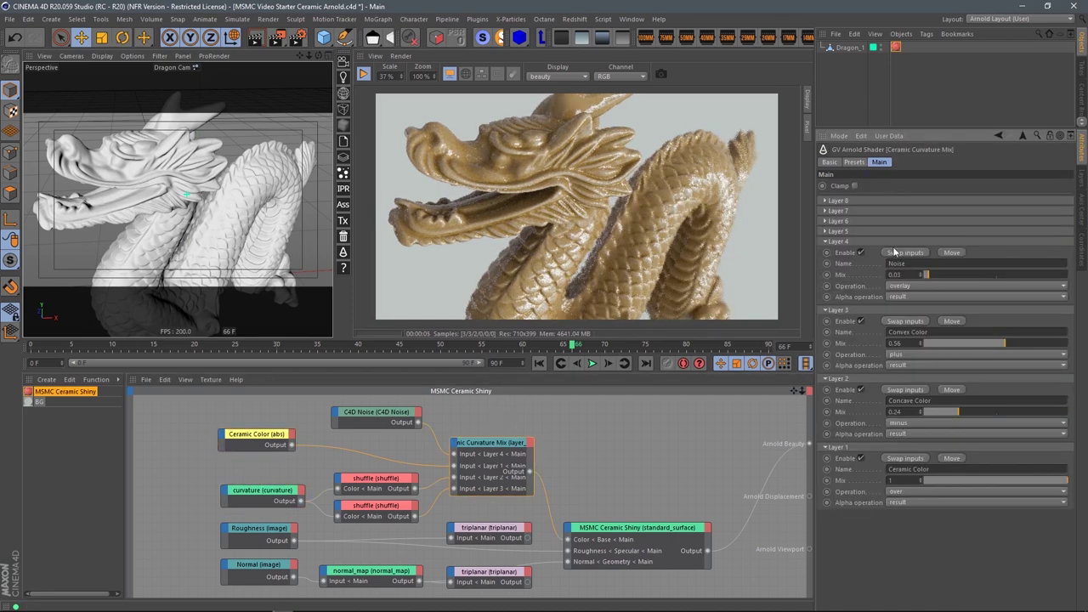
pyautogui.click(500, 418)
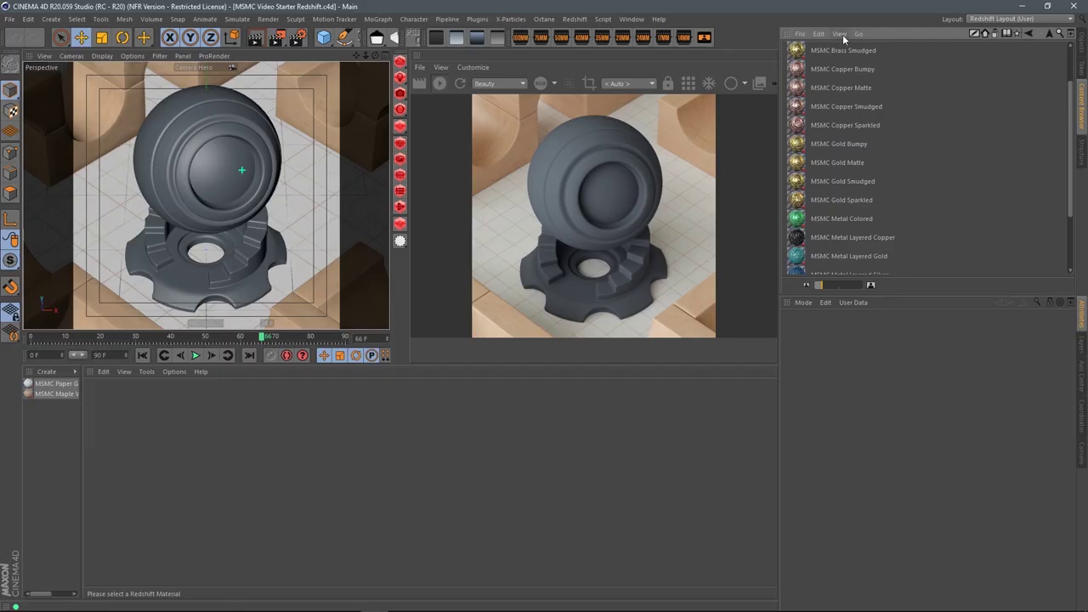
# Display the metal materials in the Content Browser as enlarged icon thumbnails.
pyautogui.click(839, 34)
pyautogui.click(859, 48)
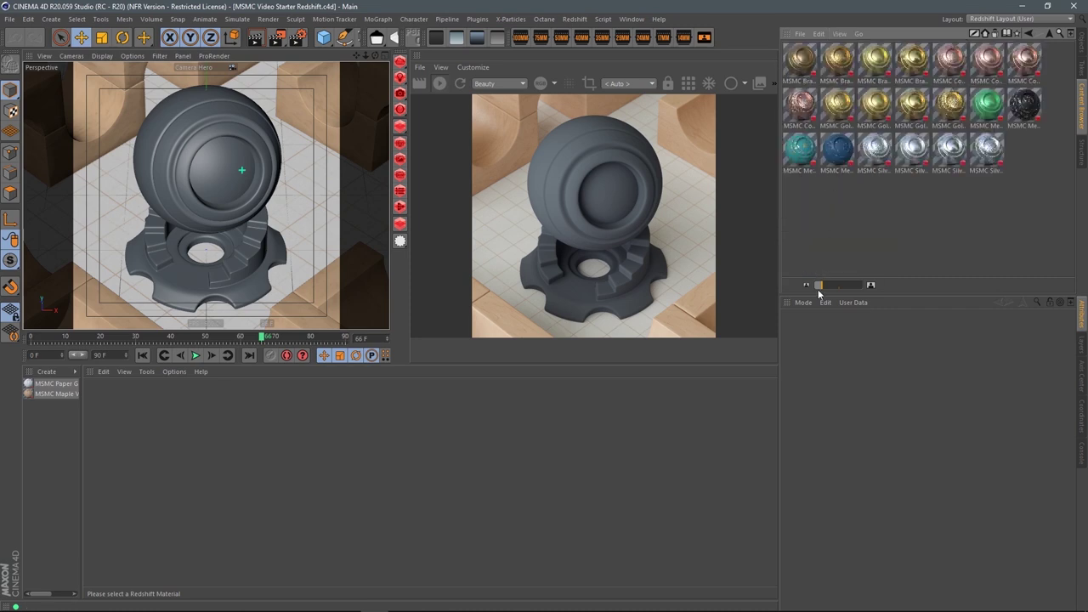
pyautogui.moveTo(819, 286); pyautogui.dragTo(834, 285)
# Apply the MSMC Copper Sparkled material from the Content Browser to the shader ball.
pyautogui.moveTo(1073, 148)
pyautogui.mouseDown()
pyautogui.moveTo(1085, 237)
pyautogui.moveTo(1074, 147)
pyautogui.mouseUp()
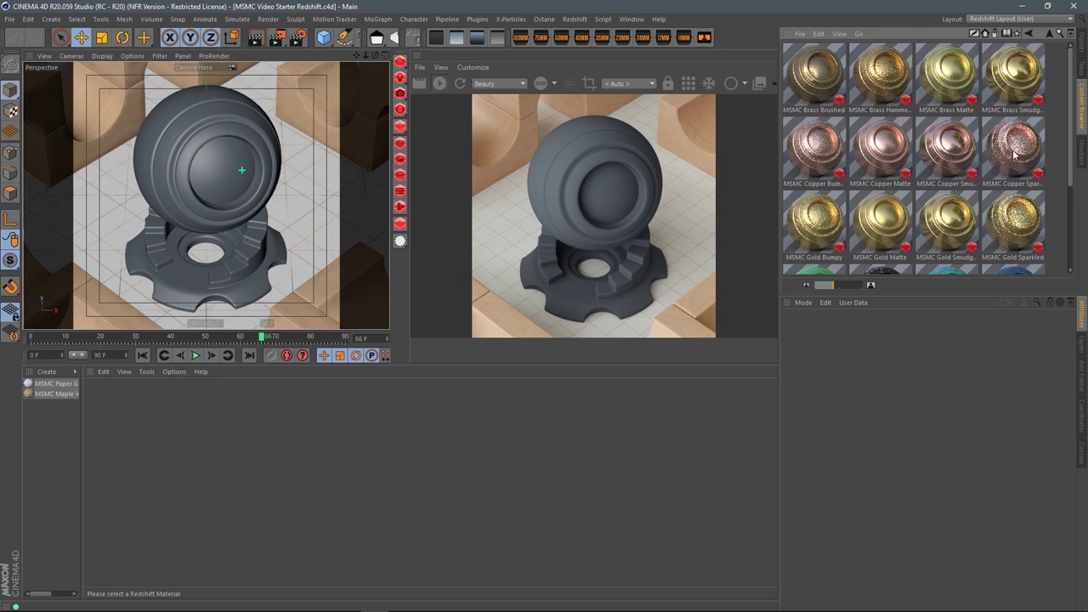
pyautogui.moveTo(1012, 150); pyautogui.dragTo(157, 419)
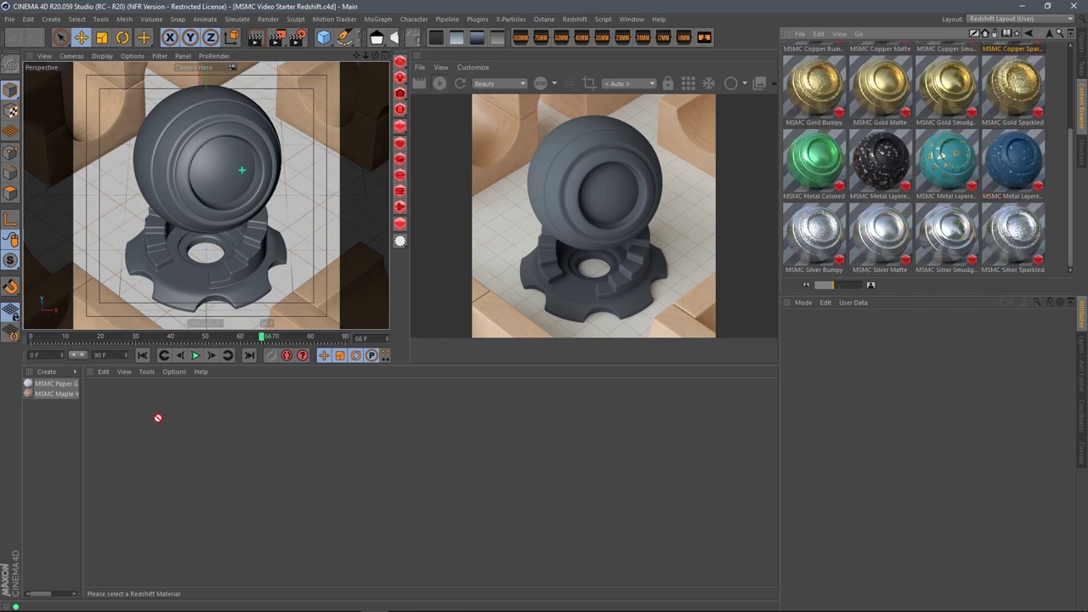
pyautogui.moveTo(221, 153); pyautogui.dragTo(221, 153)
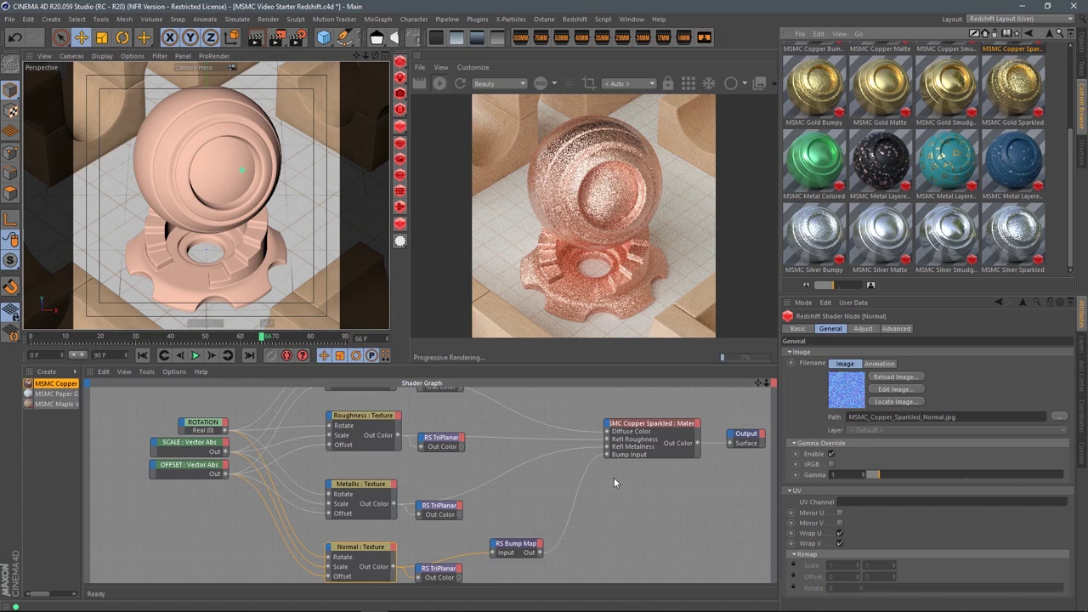
# Set the RS Bump Map node's Height Scale to 0.5 in the copper material's shader graph.
pyautogui.moveTo(548, 493); pyautogui.dragTo(571, 489, button='middle')
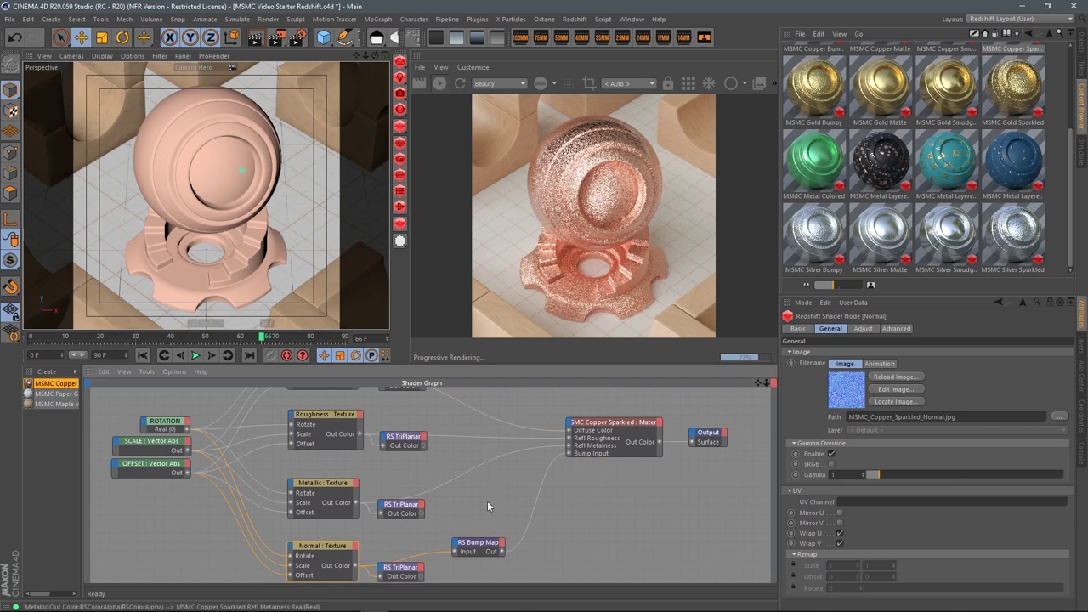
pyautogui.click(474, 538)
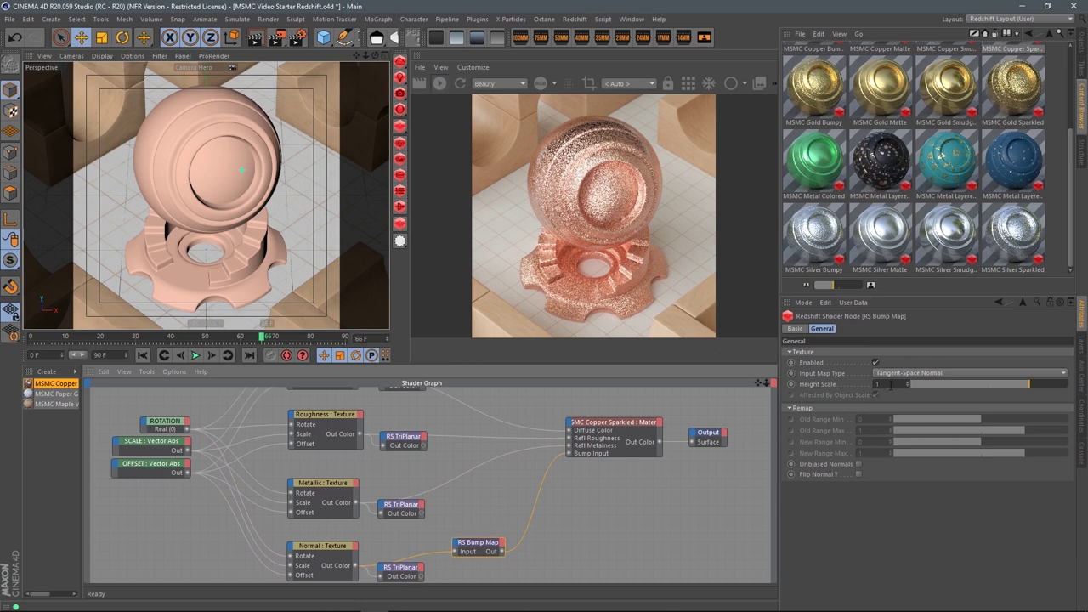
pyautogui.write('0.5')
pyautogui.press('Return')
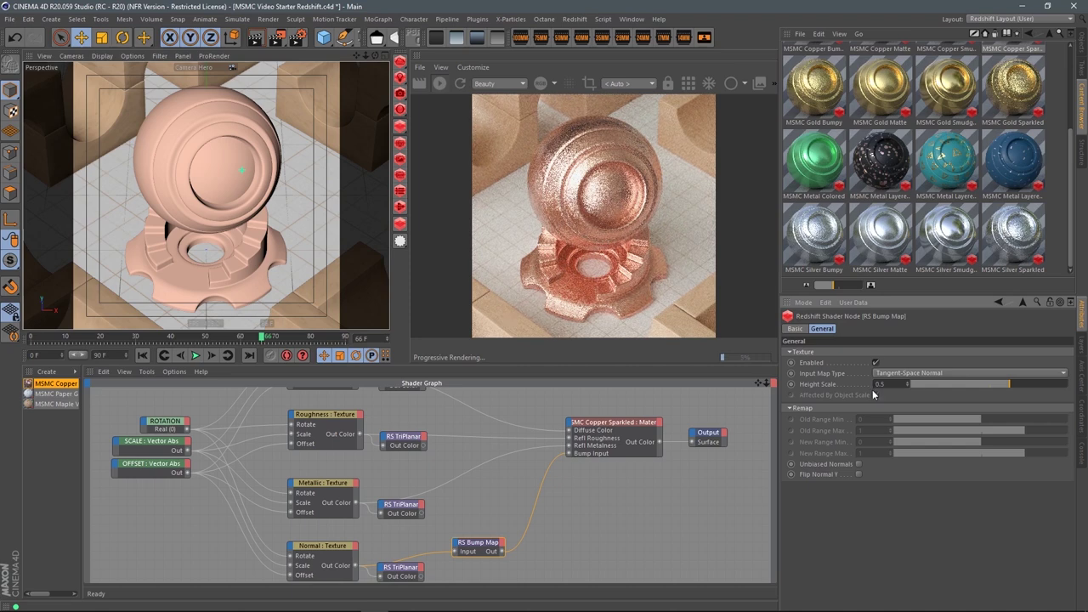
# Give the MSMC Copper Sparkled material a coating with Weight 1, the GGX BRDF and an IOR of 1.52.
pyautogui.click(618, 429)
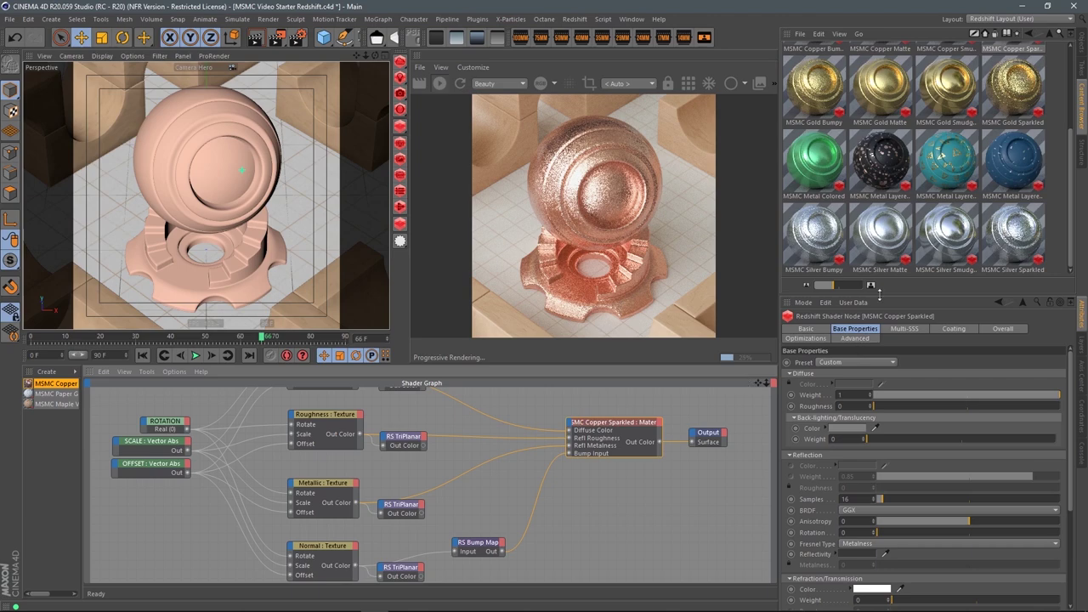
pyautogui.click(954, 329)
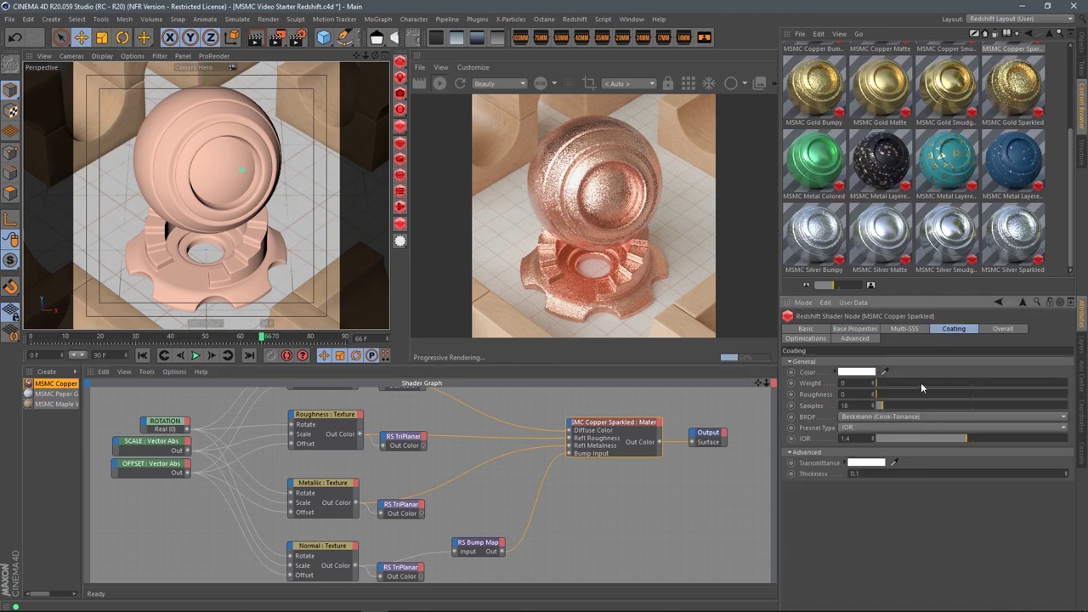
pyautogui.moveTo(1020, 384); pyautogui.dragTo(1067, 384)
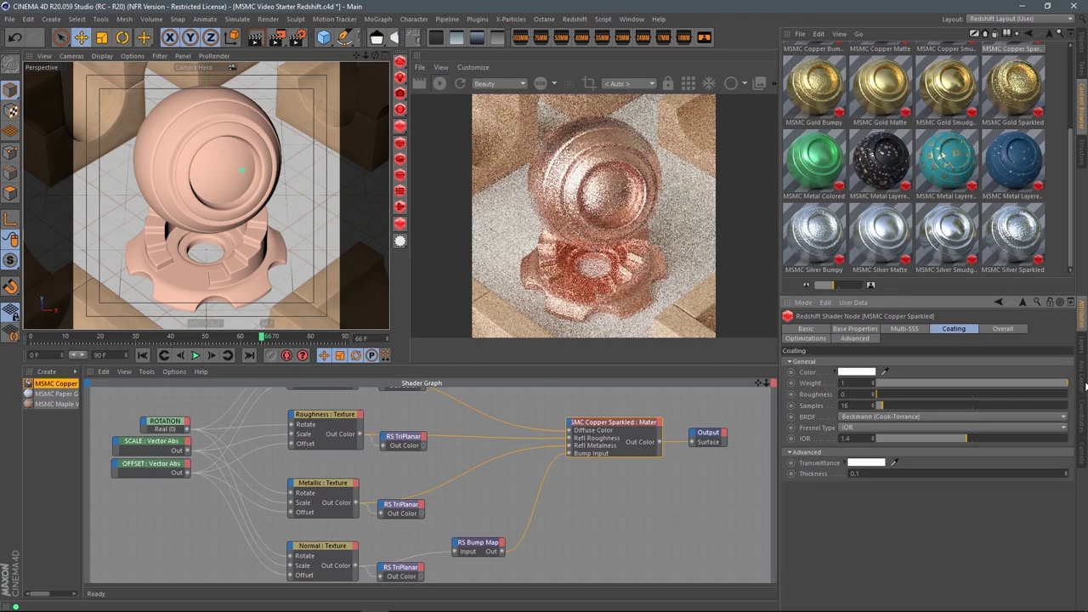
pyautogui.click(860, 417)
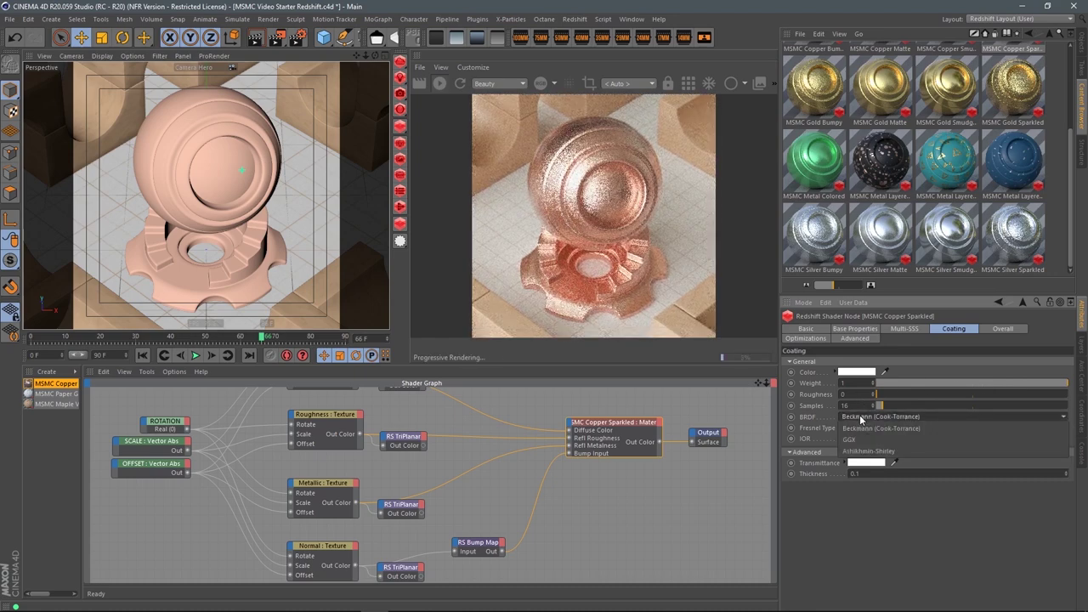
pyautogui.click(853, 440)
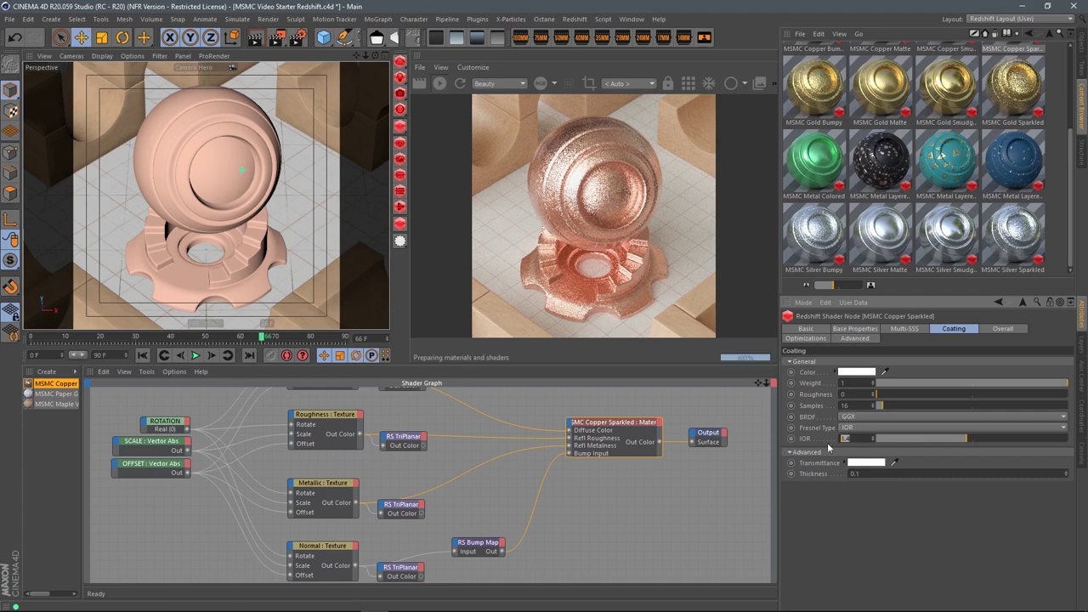
pyautogui.write('2')
pyautogui.press('Return')
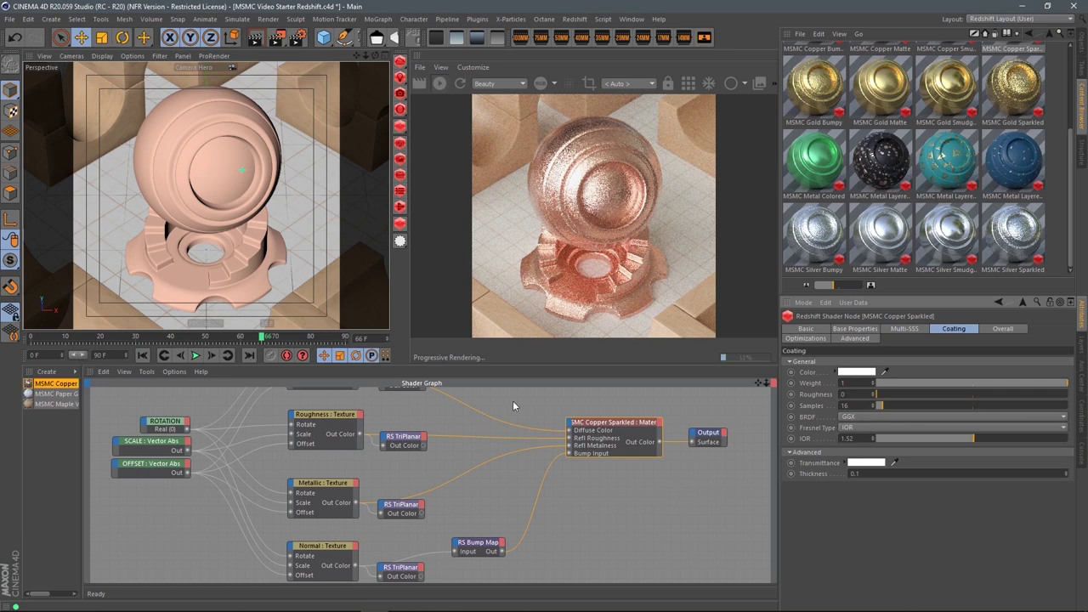
# Darken the Basecolor texture by setting its Color Multiplier value (V) to 80%.
pyautogui.scroll(3, 517, 433)
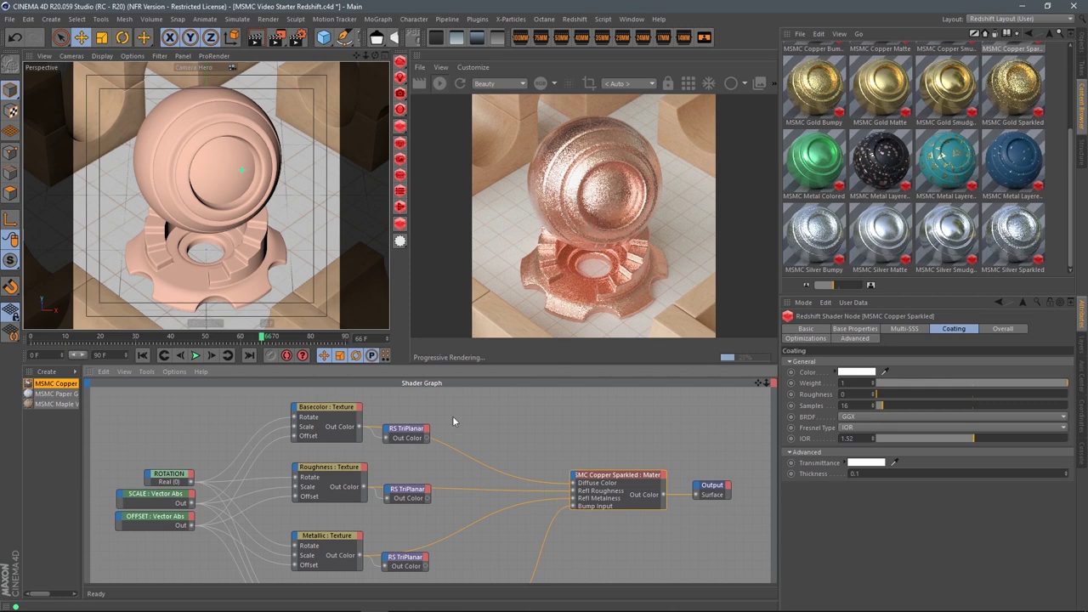
pyautogui.click(328, 474)
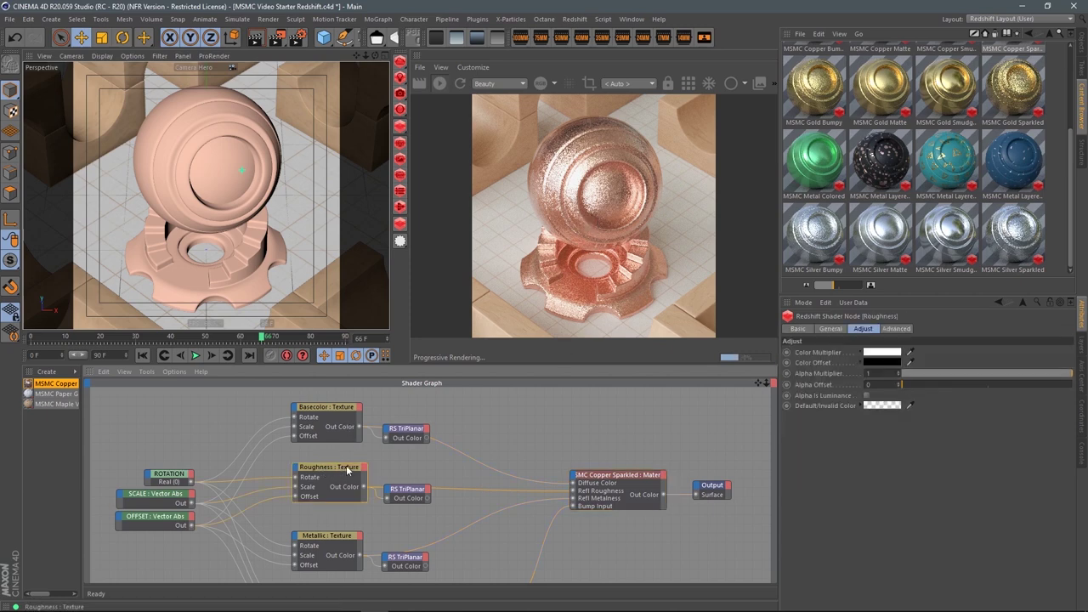
pyautogui.click(316, 417)
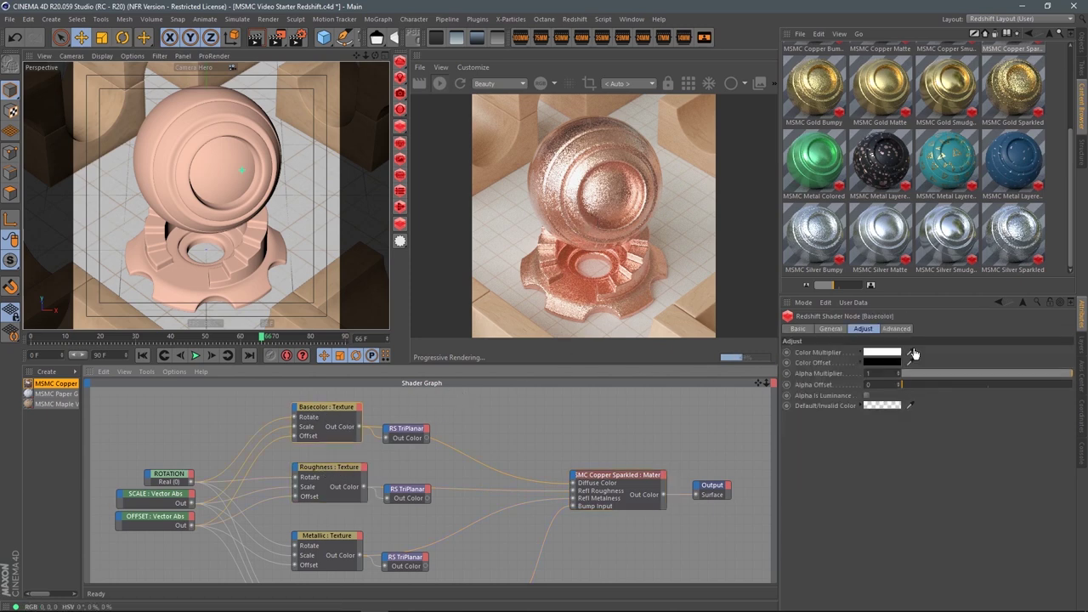
pyautogui.click(866, 357)
pyautogui.click(1049, 408)
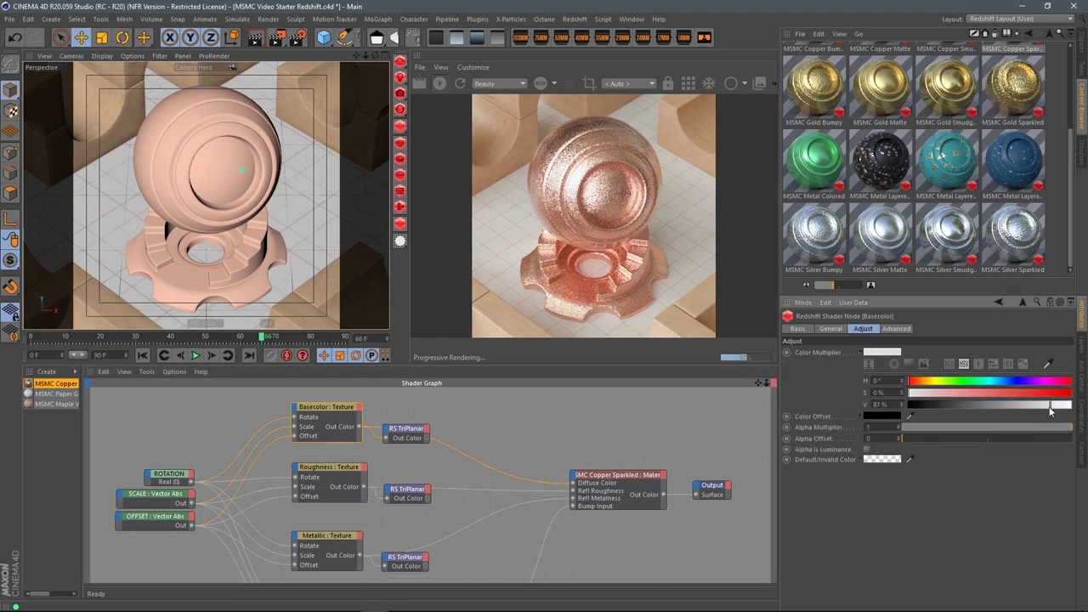
pyautogui.click(1040, 408)
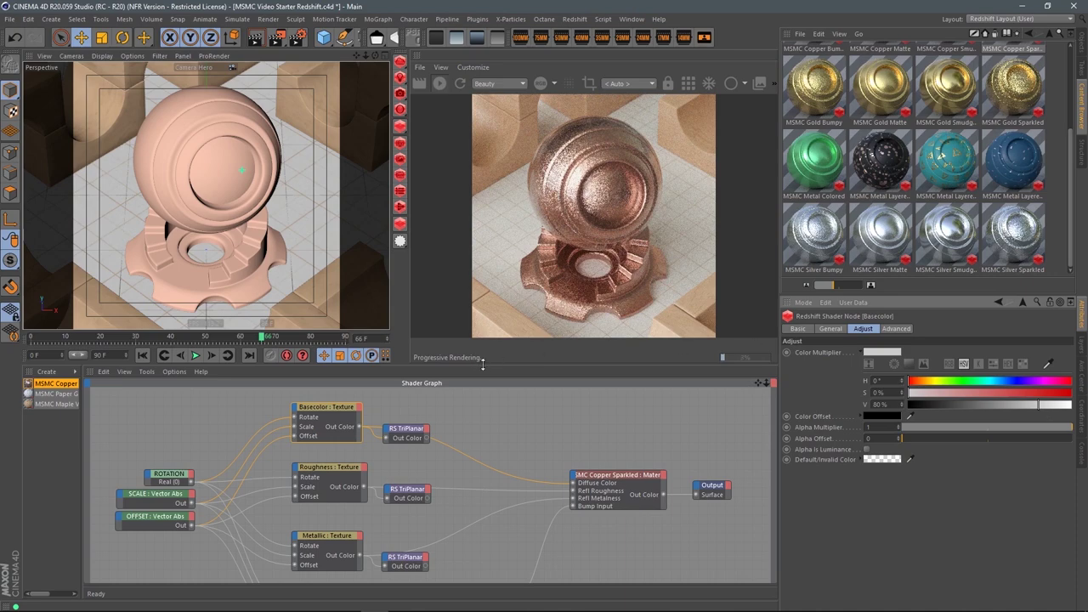
# Enlarge the viewport and render view area, and set the RS Bump Map node's Height Scale to 0.3.
pyautogui.moveTo(478, 374); pyautogui.dragTo(477, 418)
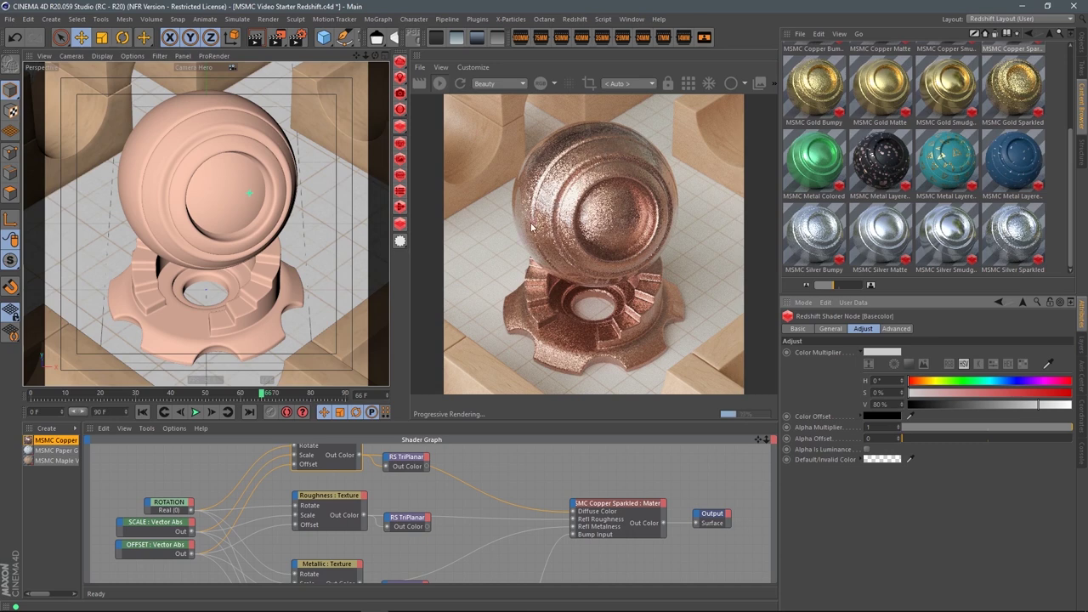
pyautogui.moveTo(507, 539); pyautogui.dragTo(514, 478, button='middle')
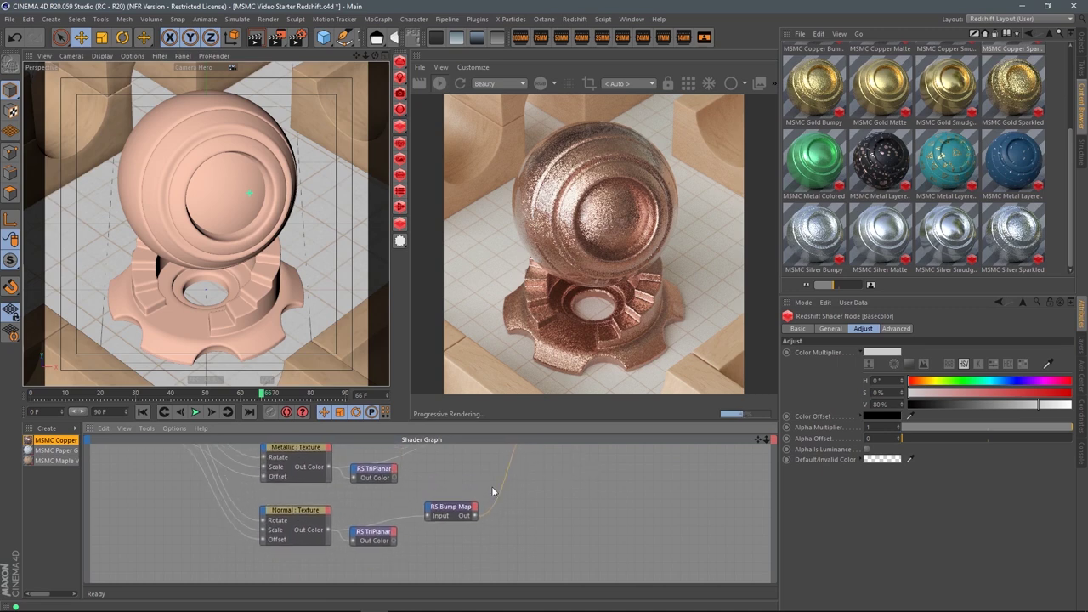
pyautogui.click(451, 508)
pyautogui.click(884, 384)
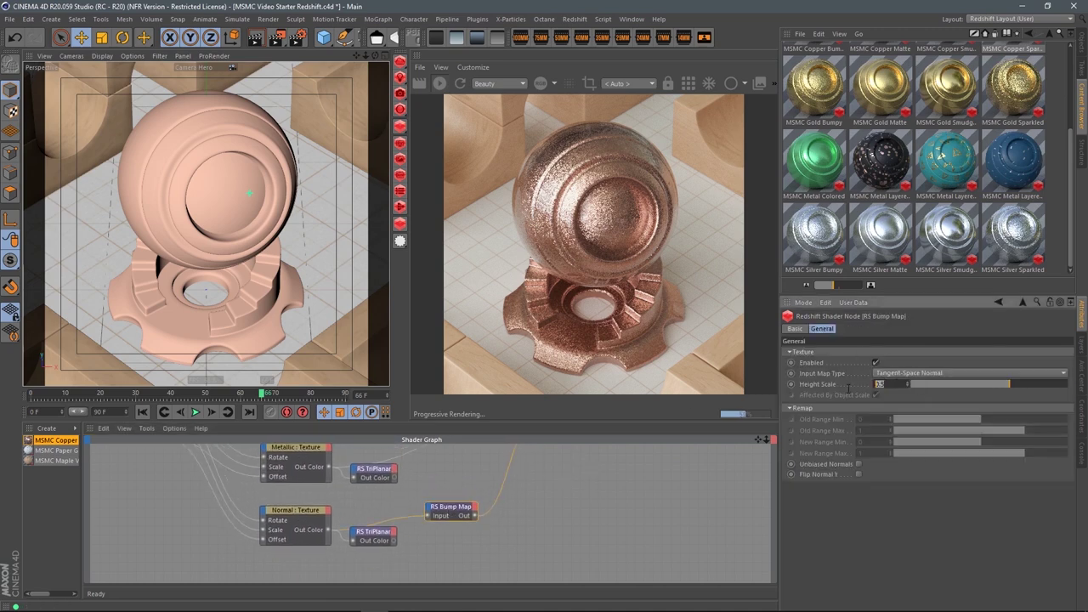
pyautogui.write('0.3')
pyautogui.press('Return')
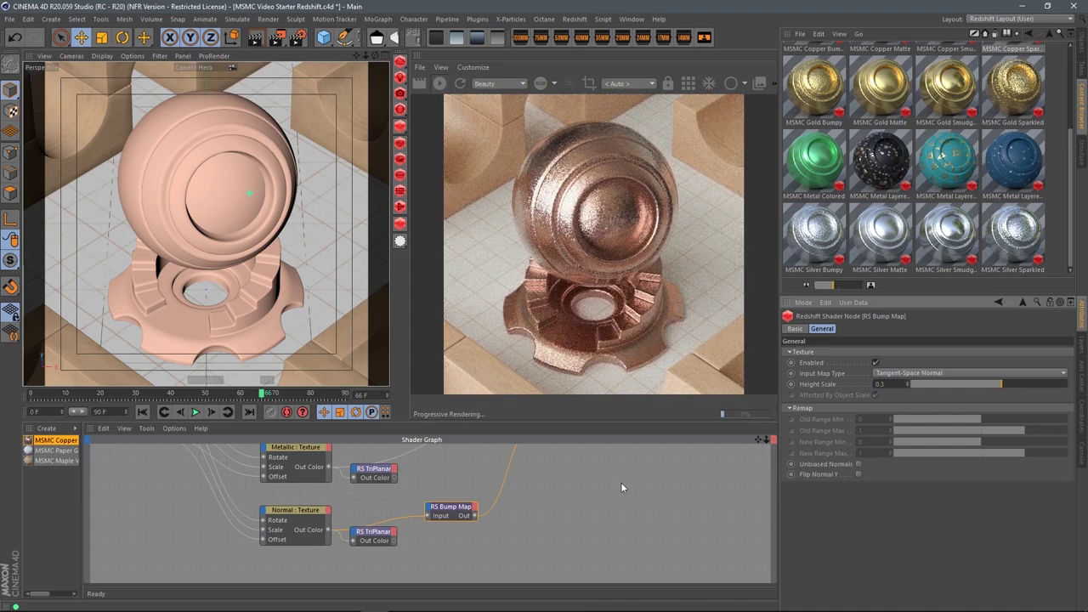
# Set the Basecolor texture's Color Multiplier value (V) to 71%.
pyautogui.moveTo(573, 481); pyautogui.dragTo(463, 468, button='middle')
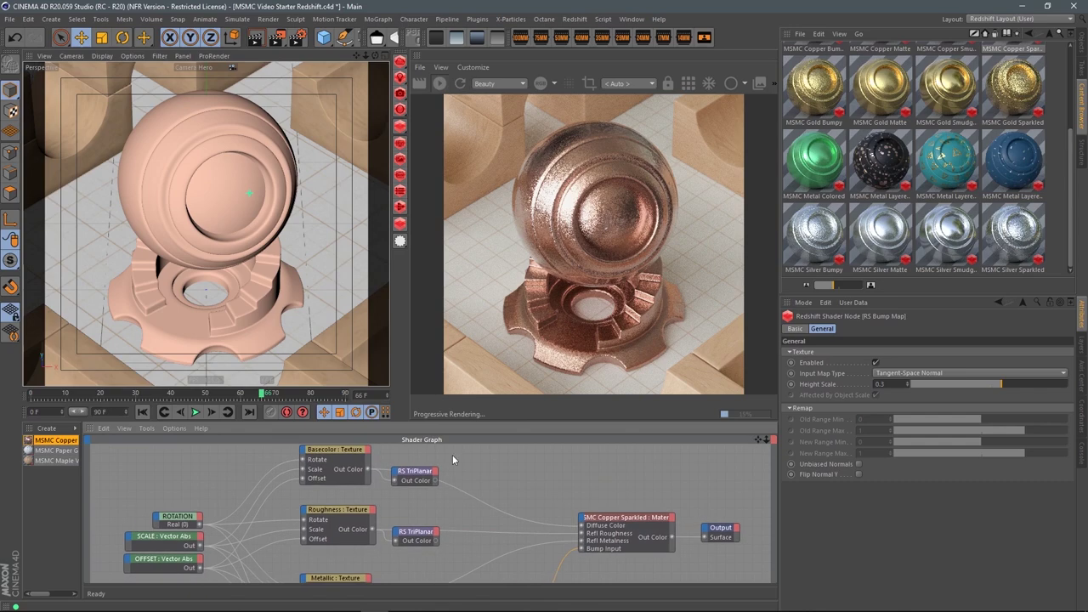
pyautogui.click(358, 457)
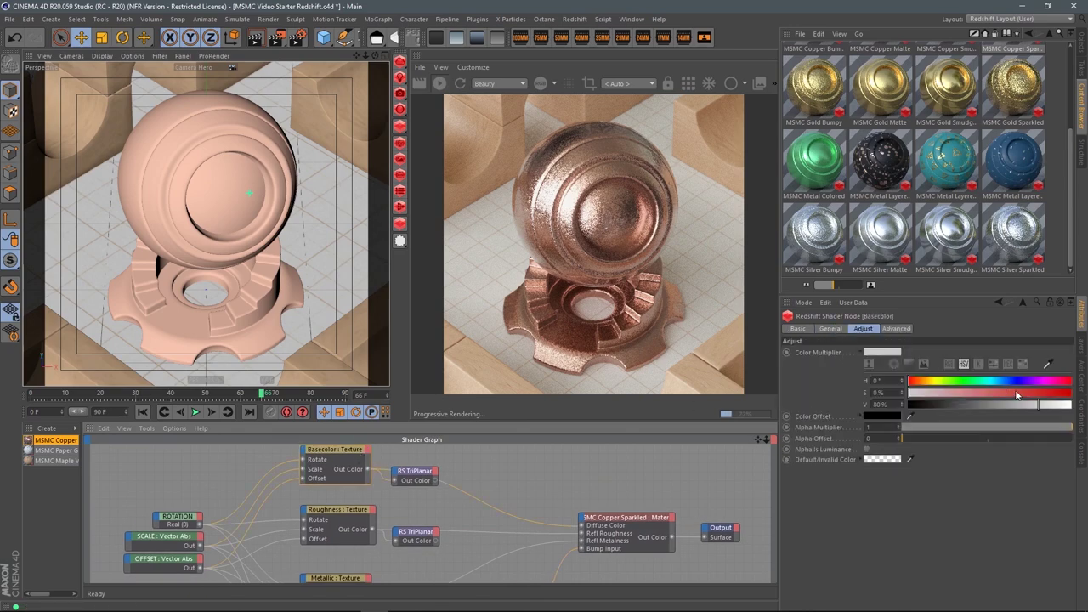
pyautogui.click(1025, 406)
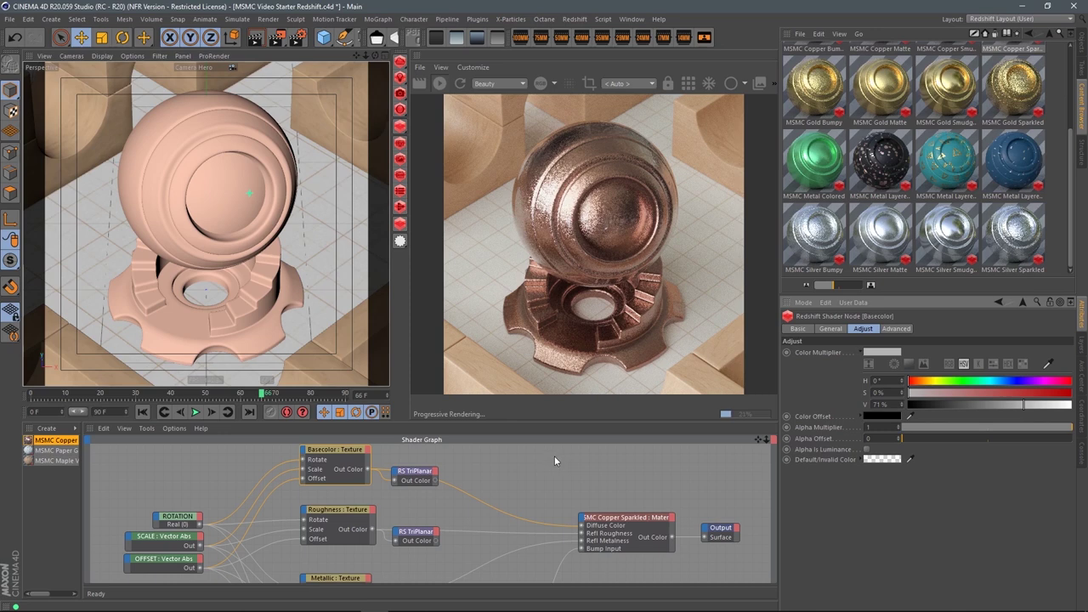
# Review the MSMC Copper Sparkled material's Base Properties with the attributes area enlarged.
pyautogui.click(602, 517)
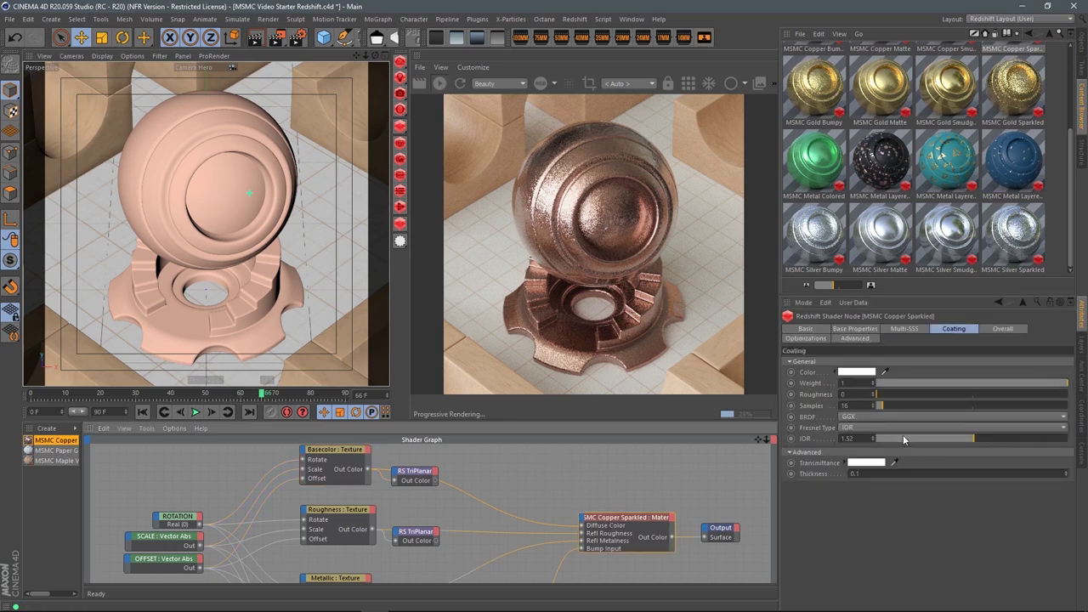
pyautogui.click(858, 329)
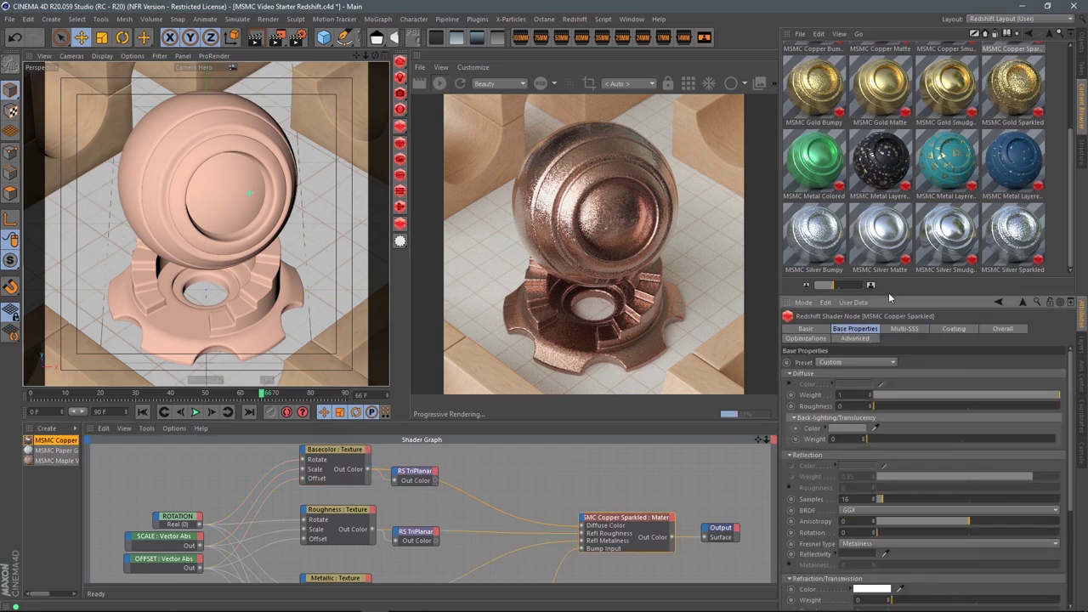
pyautogui.moveTo(888, 296); pyautogui.dragTo(888, 176)
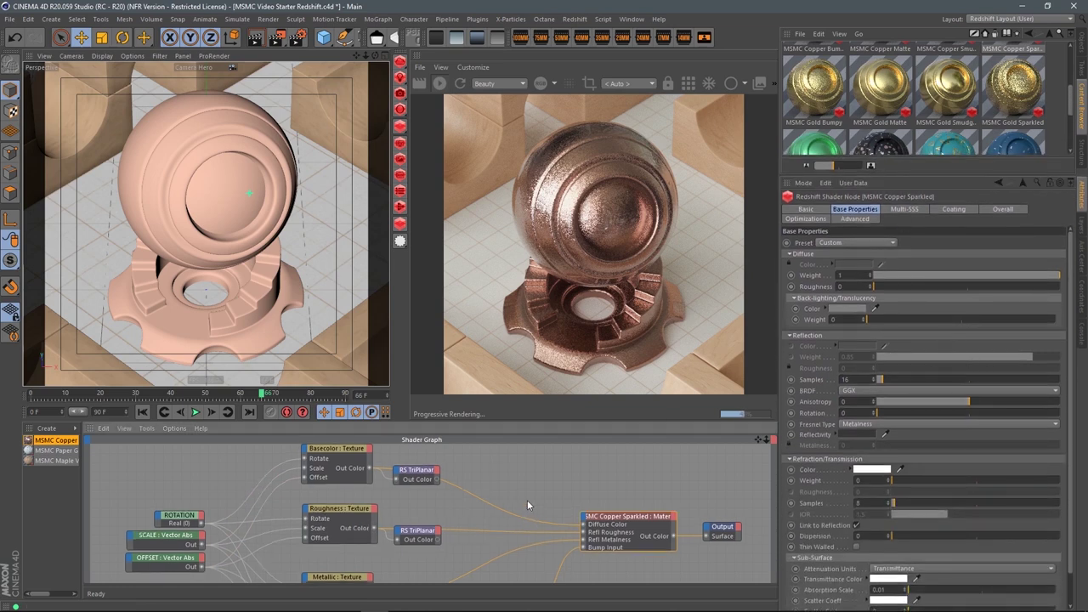
pyautogui.moveTo(526, 508); pyautogui.dragTo(498, 518, button='middle')
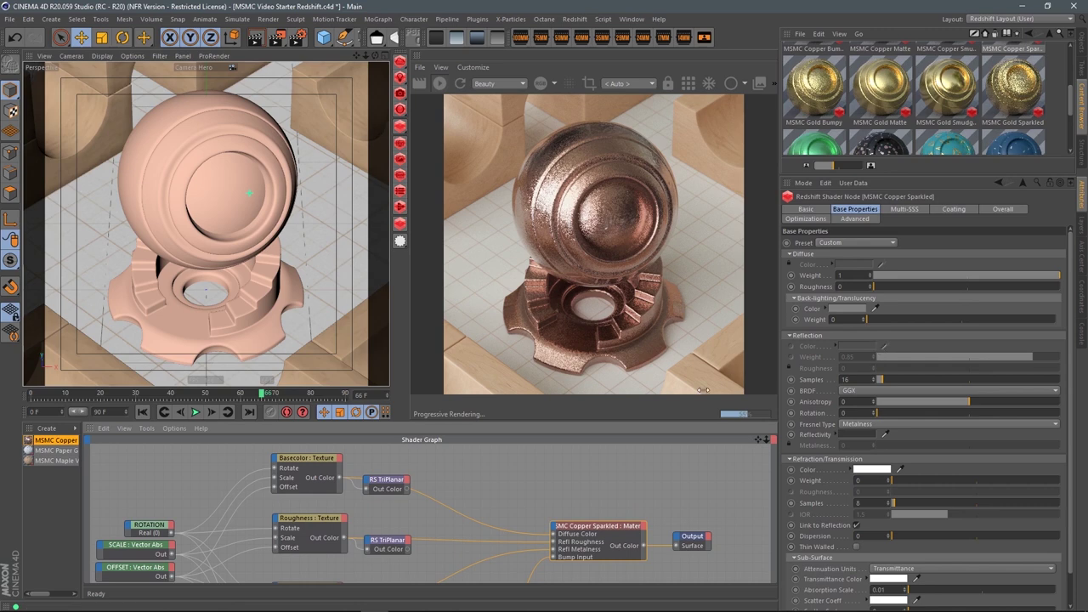
# Try different Color Multiplier values (V) on the Basecolor texture, including 23%, 57% and 73%, ending at 34%.
pyautogui.click(311, 463)
pyautogui.click(864, 209)
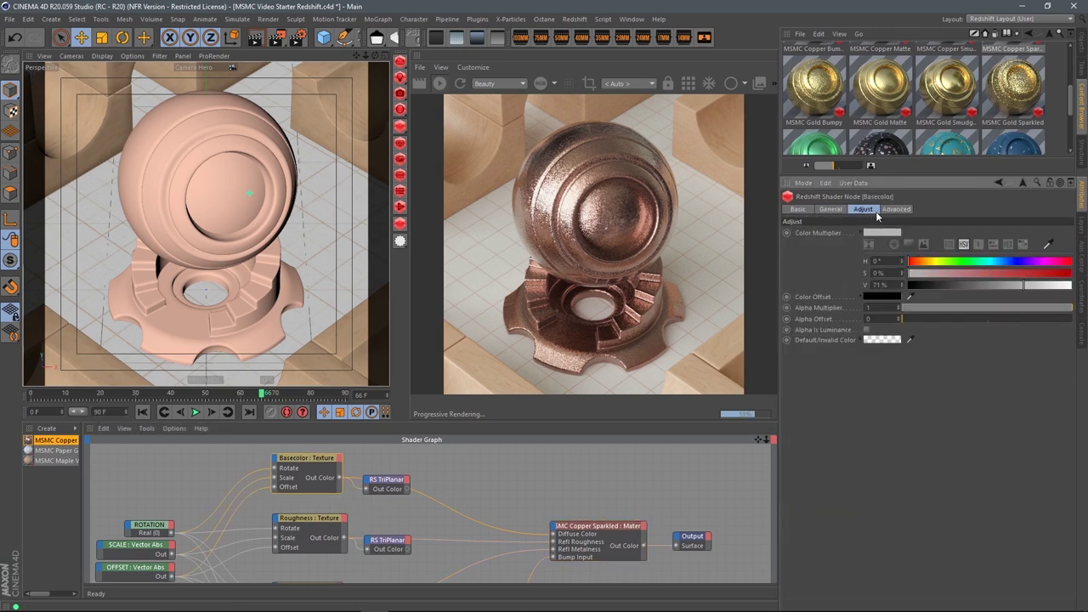
pyautogui.moveTo(997, 283); pyautogui.dragTo(945, 285)
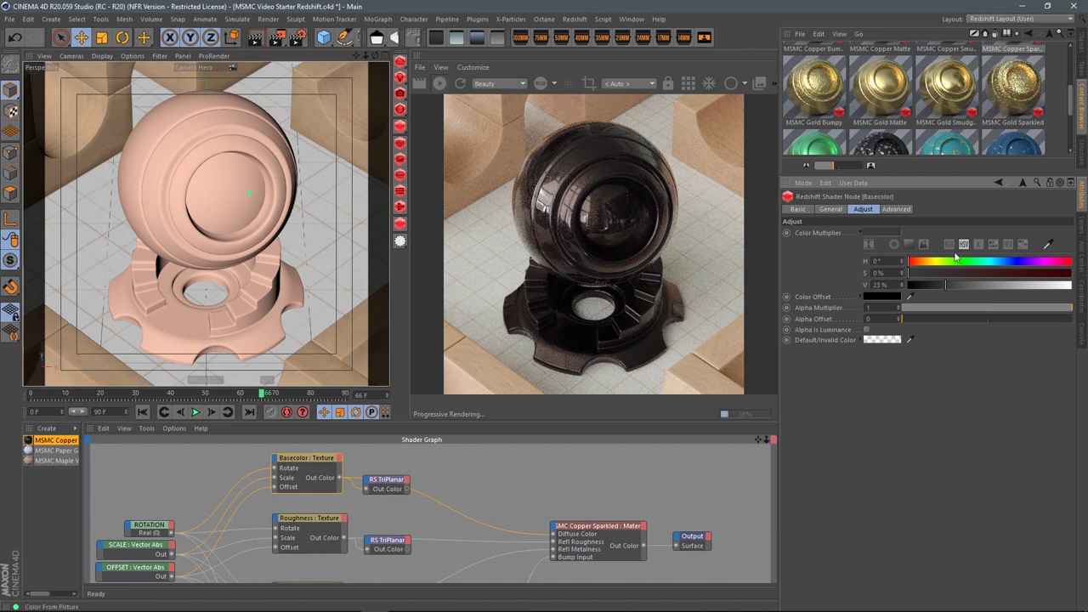
pyautogui.moveTo(961, 286); pyautogui.dragTo(1002, 284)
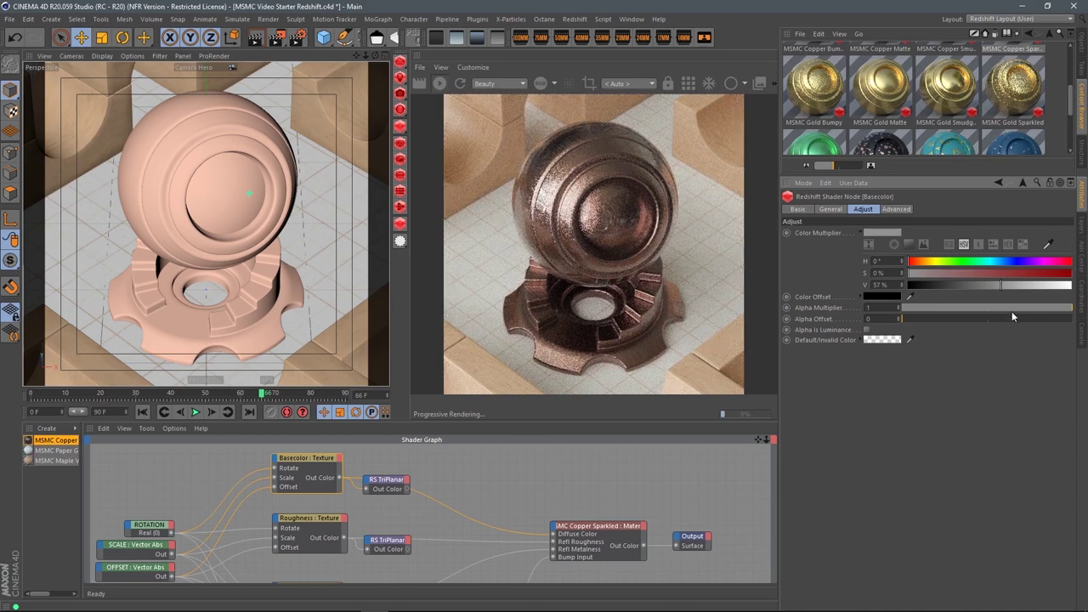
pyautogui.moveTo(1011, 288); pyautogui.dragTo(1027, 286)
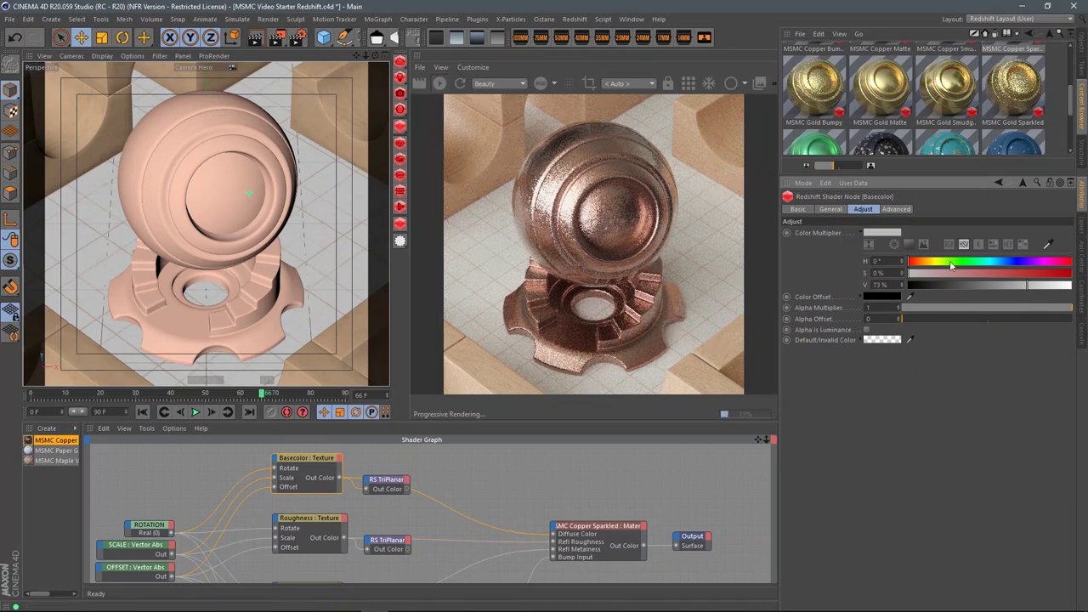
pyautogui.moveTo(974, 287); pyautogui.dragTo(963, 291)
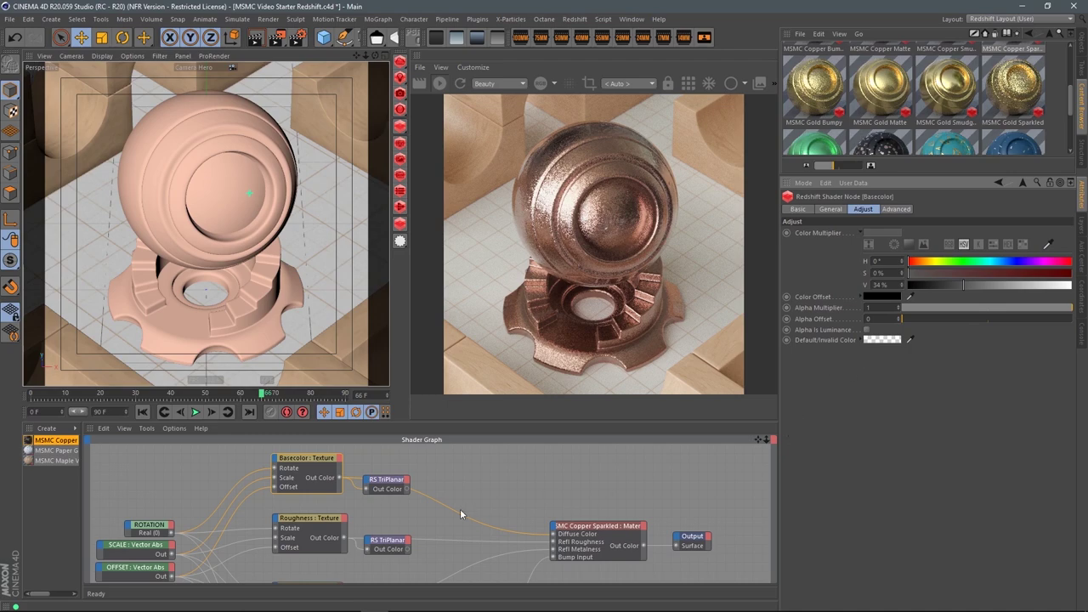
# Try a Height Scale of 1 on the RS Bump Map node and settle on 0.4.
pyautogui.moveTo(488, 555); pyautogui.dragTo(480, 429, button='middle')
pyautogui.click(454, 510)
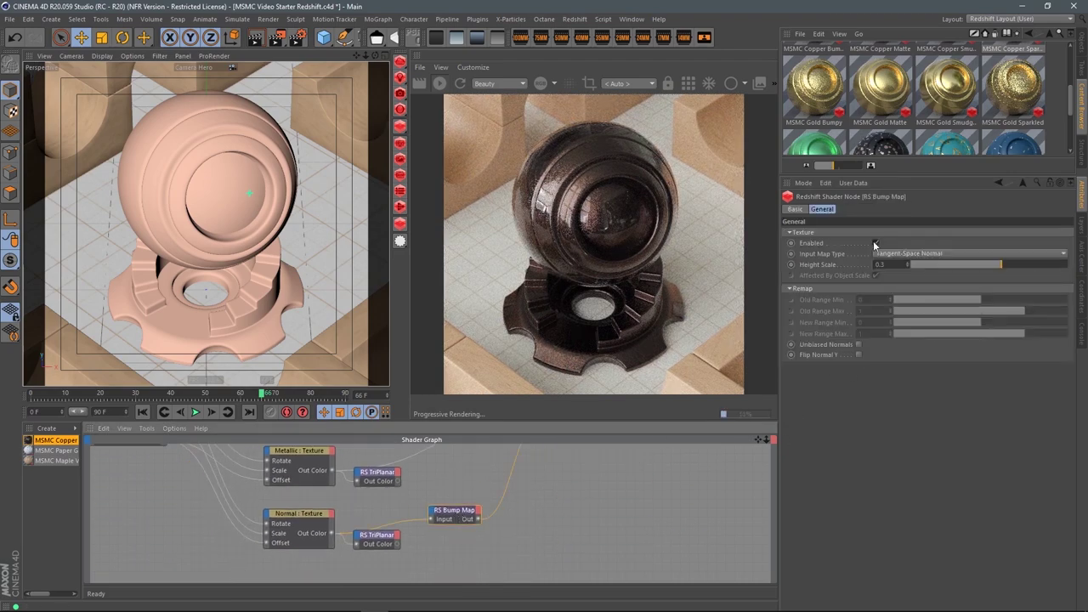
pyautogui.click(880, 265)
pyautogui.write('1')
pyautogui.press('Return')
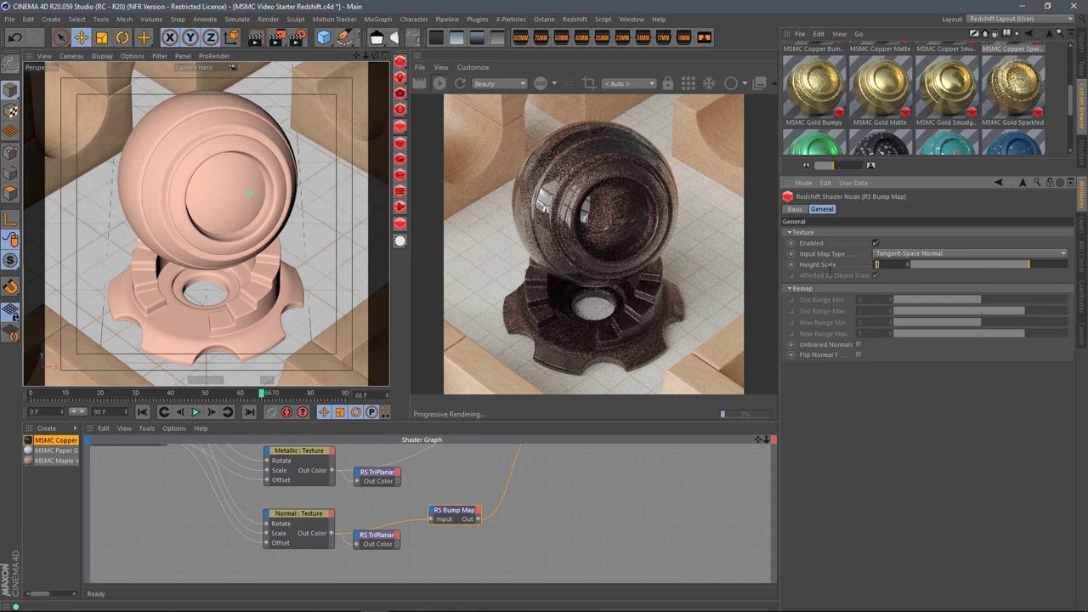
pyautogui.write('0.4')
pyautogui.press('Return')
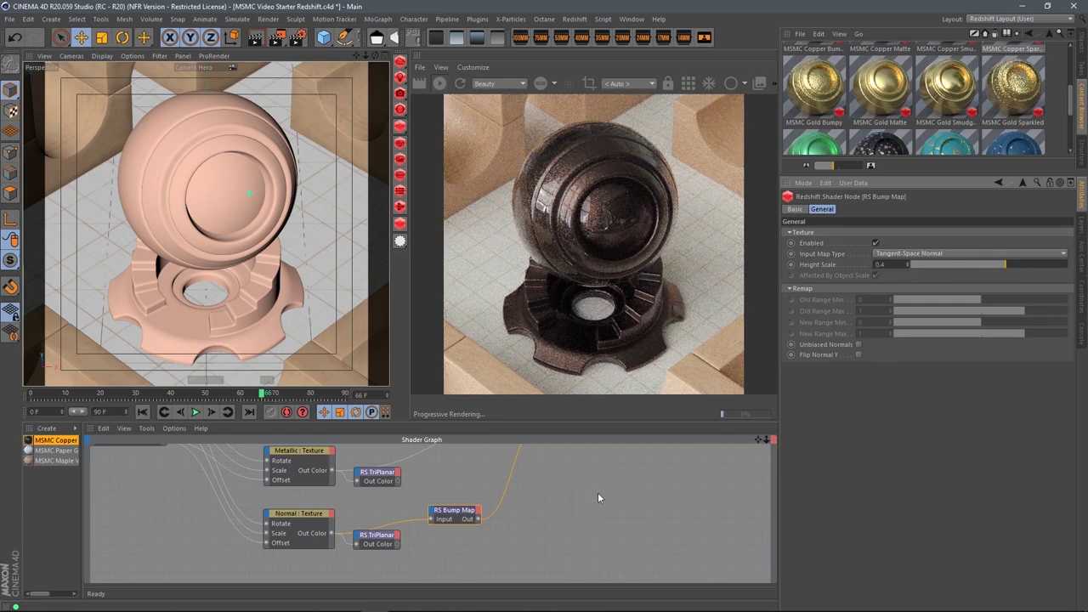
# Brighten the Basecolor texture by setting its Color Multiplier value (V) to 69%.
pyautogui.scroll(3, 597, 500)
pyautogui.click(306, 465)
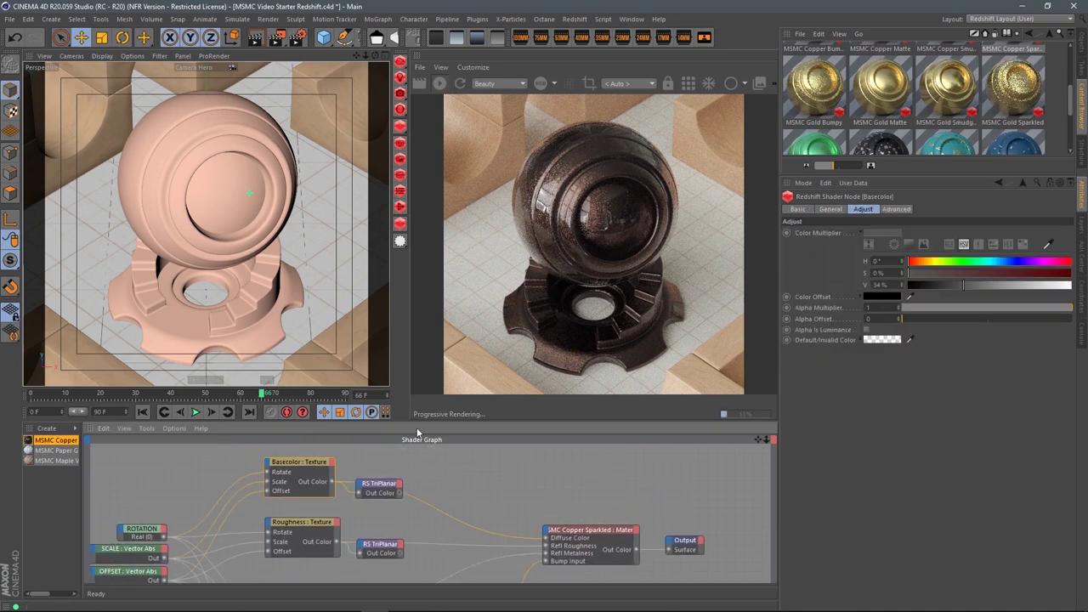
pyautogui.moveTo(993, 284); pyautogui.dragTo(1020, 288)
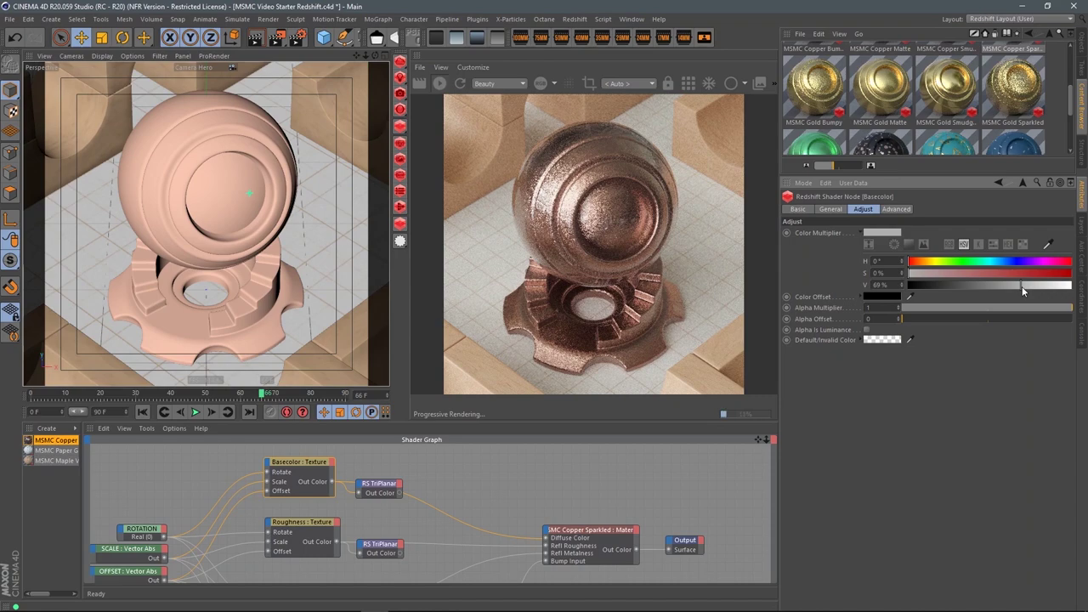
# Enlarge the viewport and render view area, and give the material library more room above the attributes.
pyautogui.moveTo(532, 423)
pyautogui.mouseDown()
pyautogui.moveTo(525, 441)
pyautogui.moveTo(546, 438)
pyautogui.mouseUp()
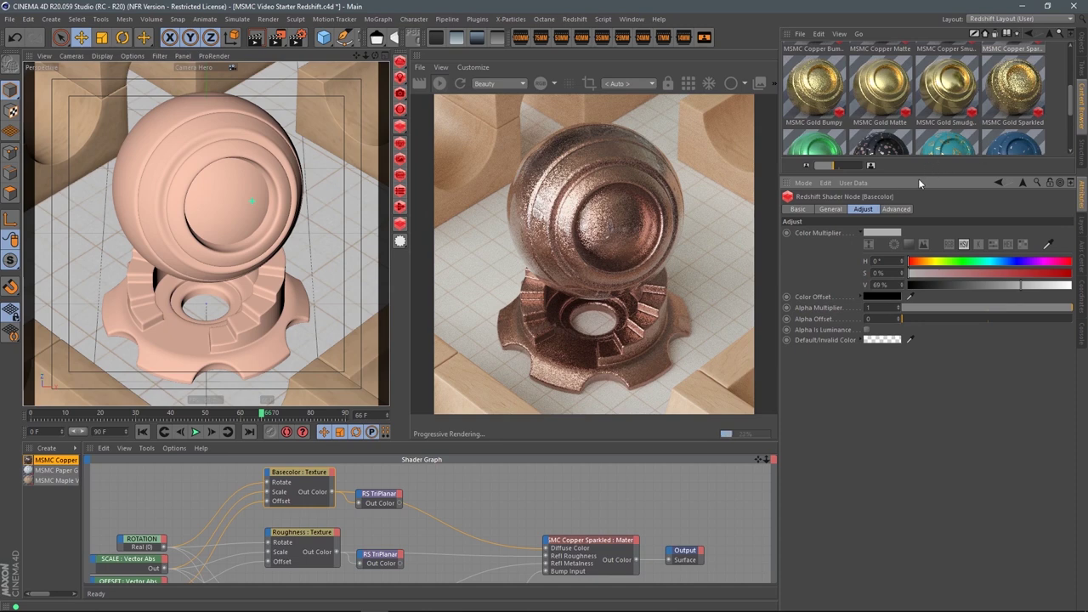
pyautogui.moveTo(921, 176); pyautogui.dragTo(922, 320)
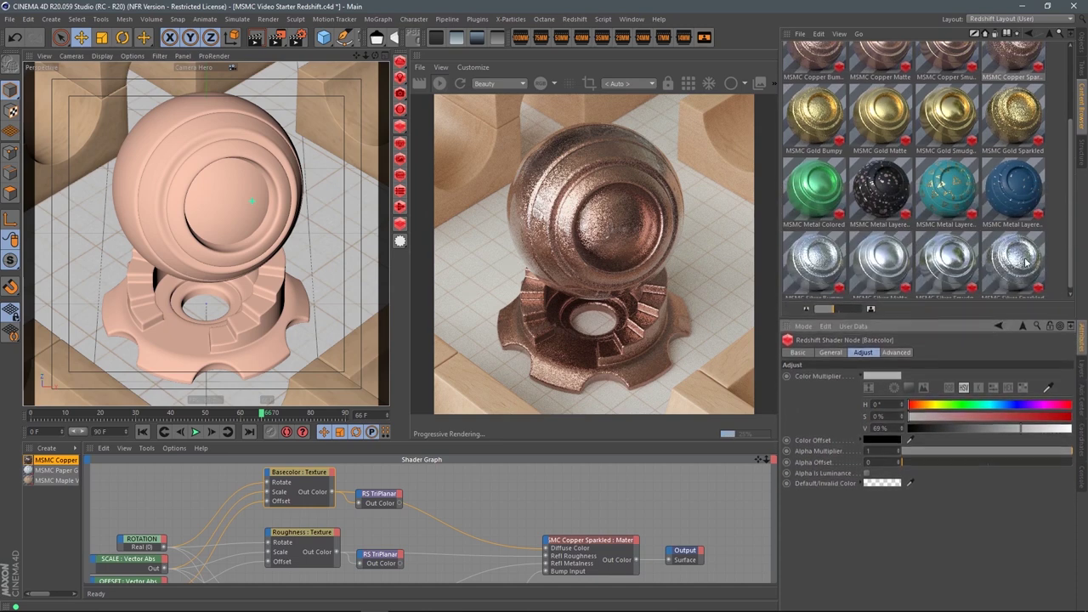
pyautogui.scroll(3, 1068, 207)
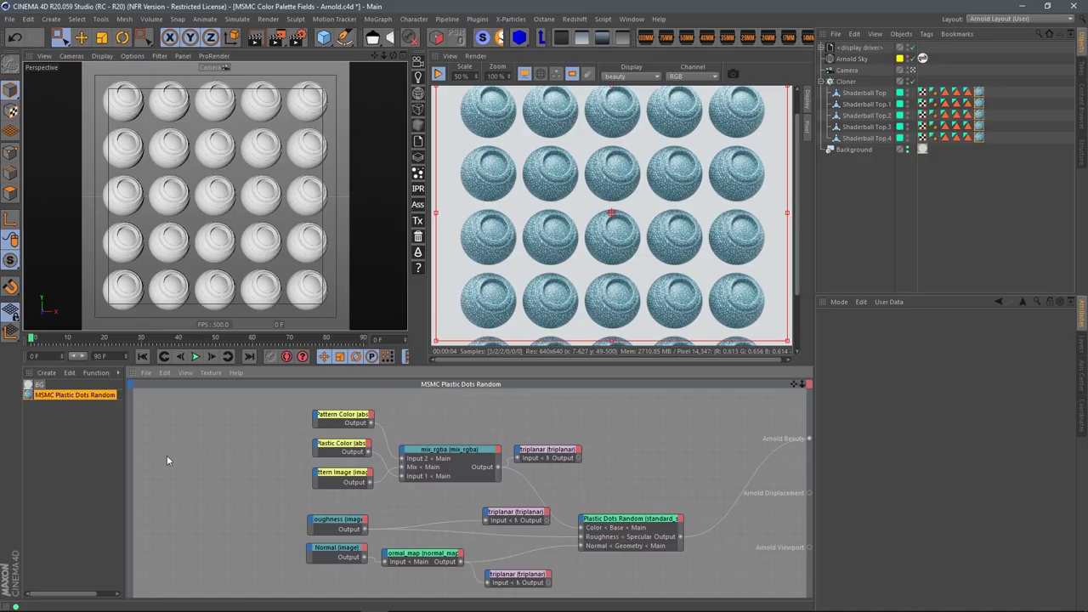
# Add a utility node to the MSMC Plastic Dots Random network and place it in front of the color nodes.
pyautogui.click(847, 82)
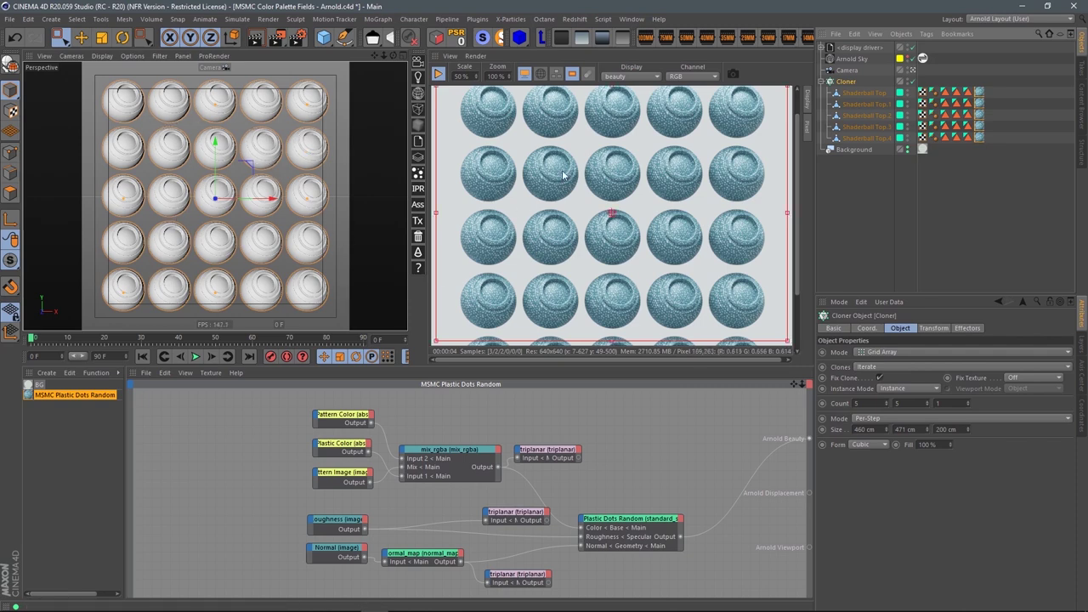
pyautogui.moveTo(311, 454)
pyautogui.mouseDown(button='middle')
pyautogui.moveTo(333, 459)
pyautogui.moveTo(293, 466)
pyautogui.mouseUp(button='middle')
pyautogui.click(305, 464)
pyautogui.press('Tab')
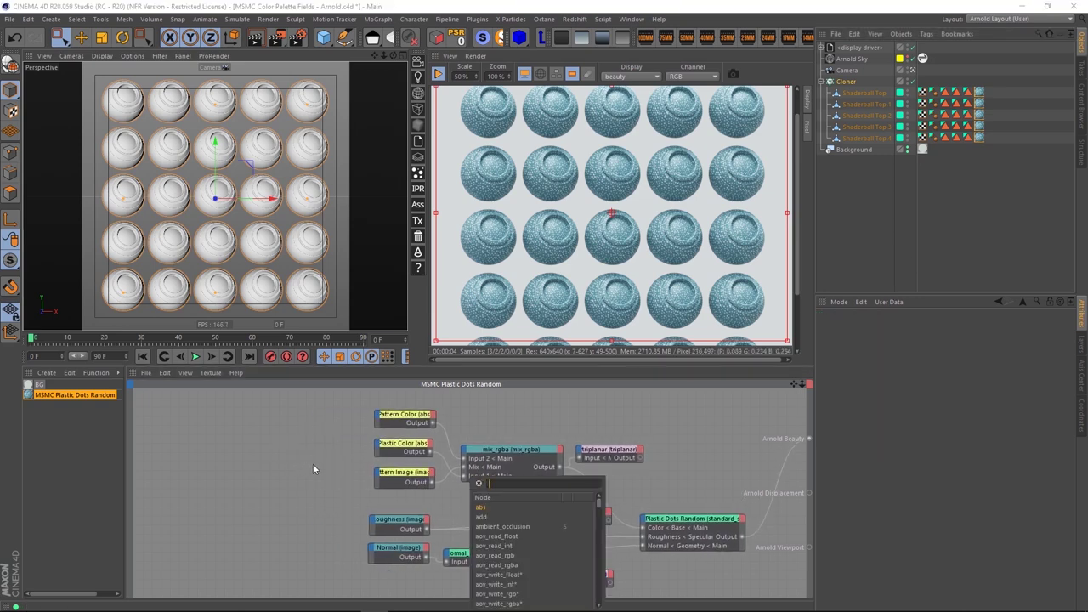
pyautogui.write('utility')
pyautogui.press('Return')
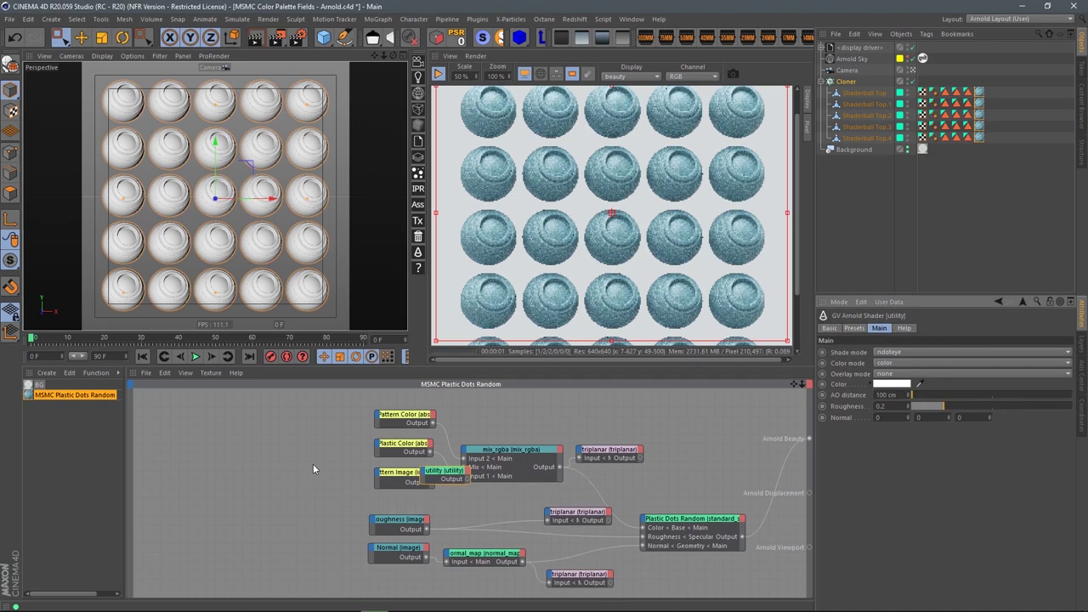
pyautogui.moveTo(434, 477); pyautogui.dragTo(242, 446)
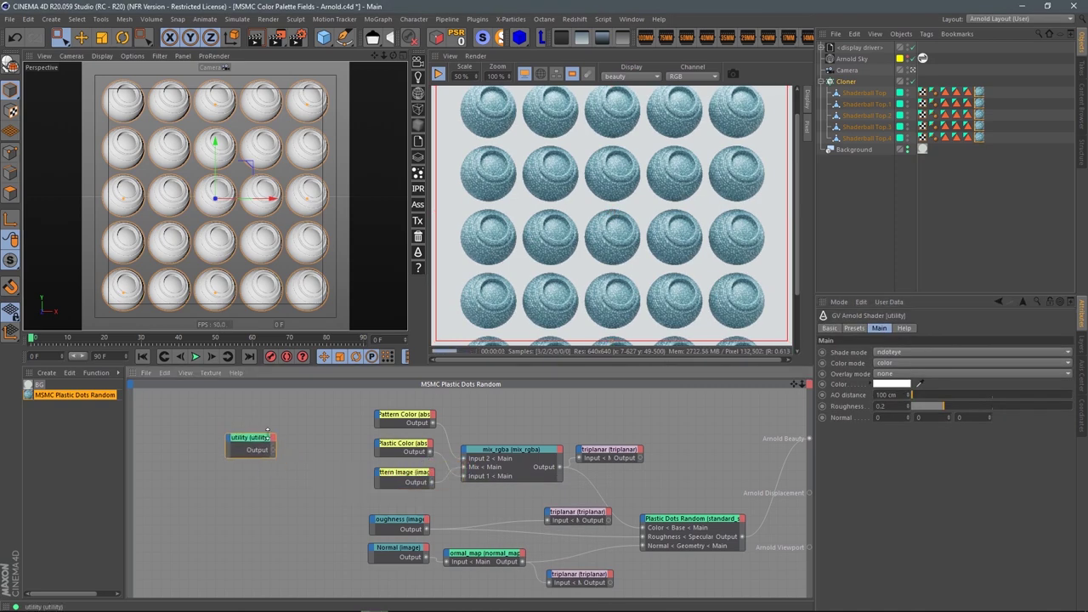
# Set the utility node's Shade mode to flat and connect its output to Arnold Beauty.
pyautogui.click(893, 355)
pyautogui.click(888, 380)
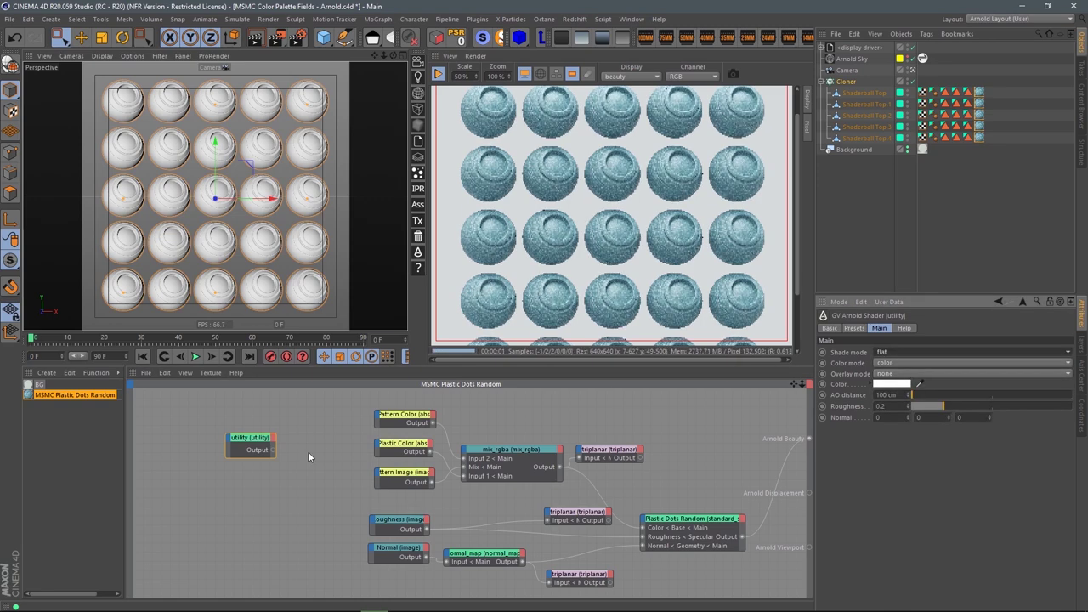
pyautogui.moveTo(271, 449); pyautogui.dragTo(268, 451)
pyautogui.hotkey('alt', 'b')
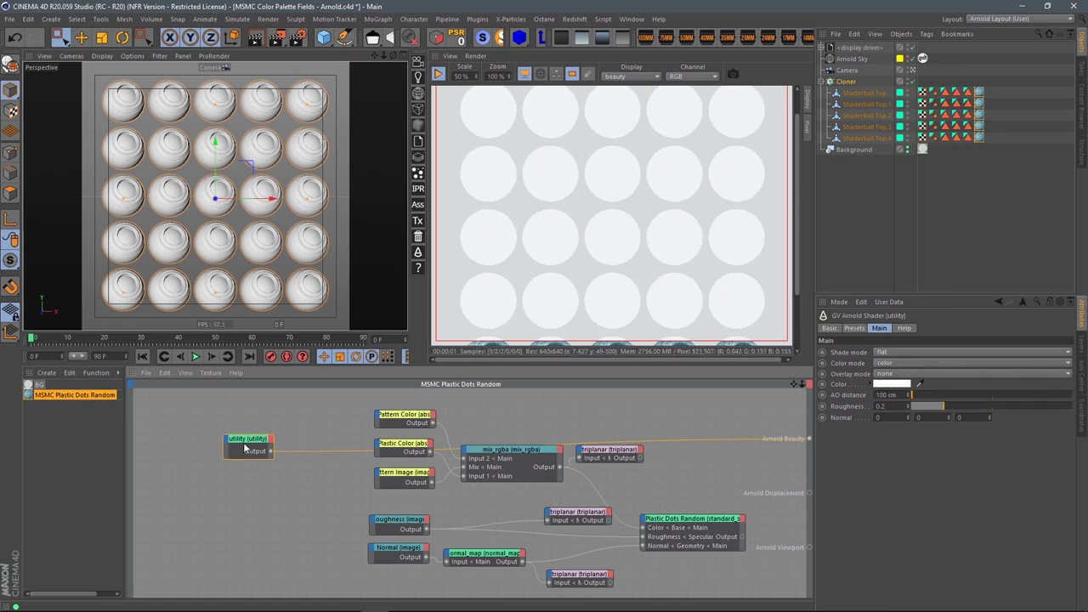
# Set the utility node's Color mode to object.
pyautogui.click(897, 366)
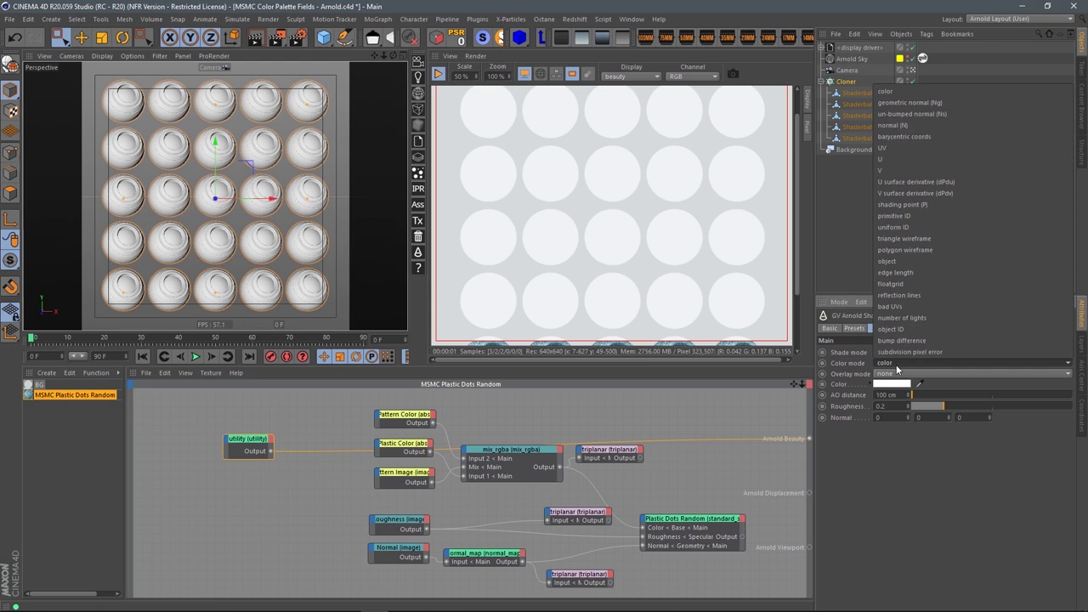
pyautogui.click(889, 261)
pyautogui.click(611, 213)
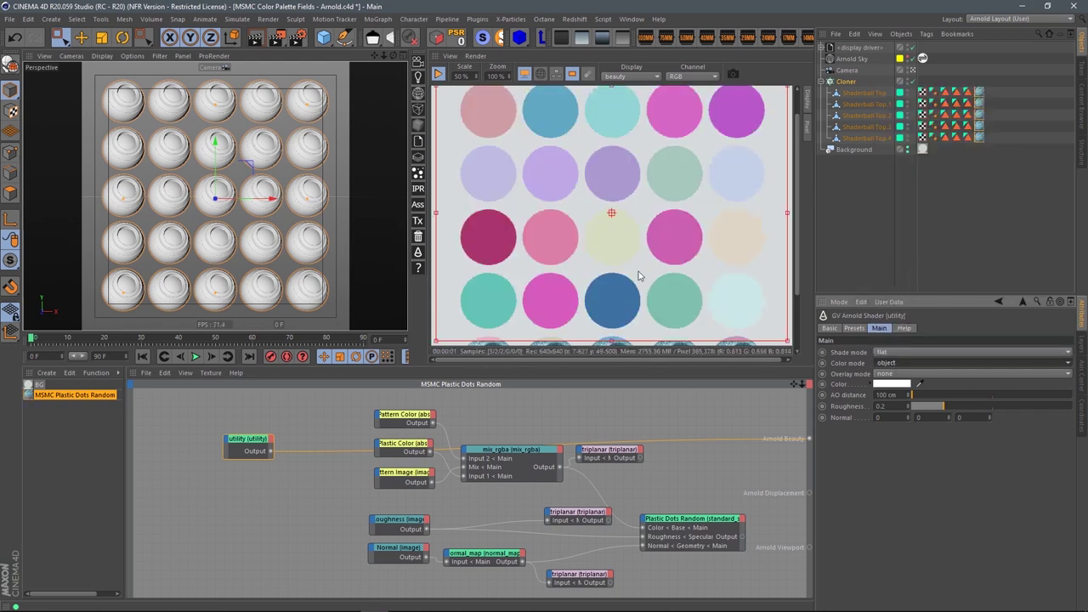
# Change the Cloner's Instance Mode to Multi-Instance.
pyautogui.click(847, 81)
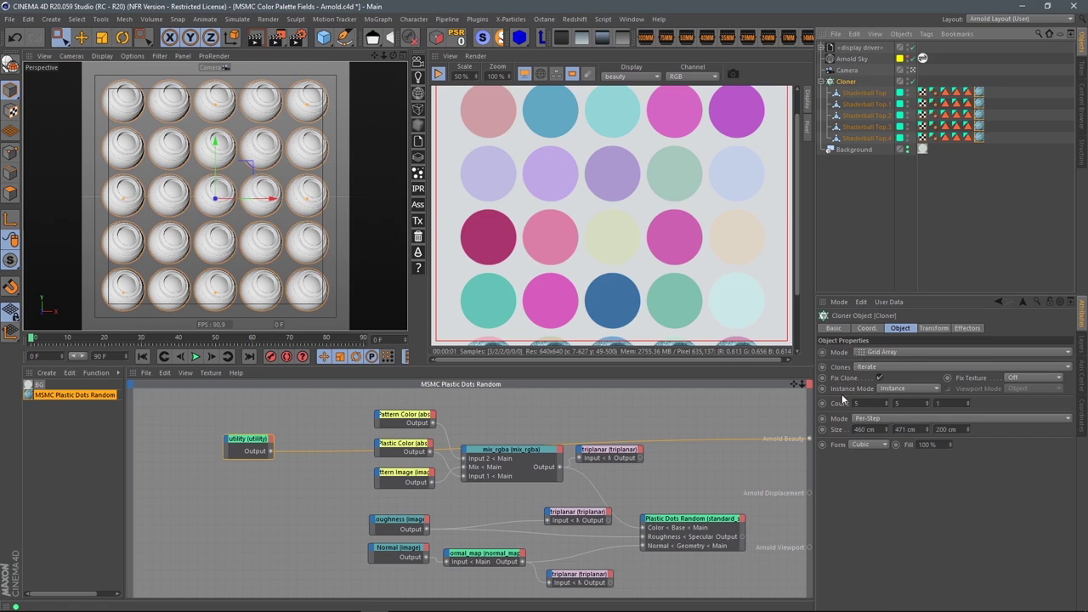
pyautogui.click(889, 389)
pyautogui.click(905, 422)
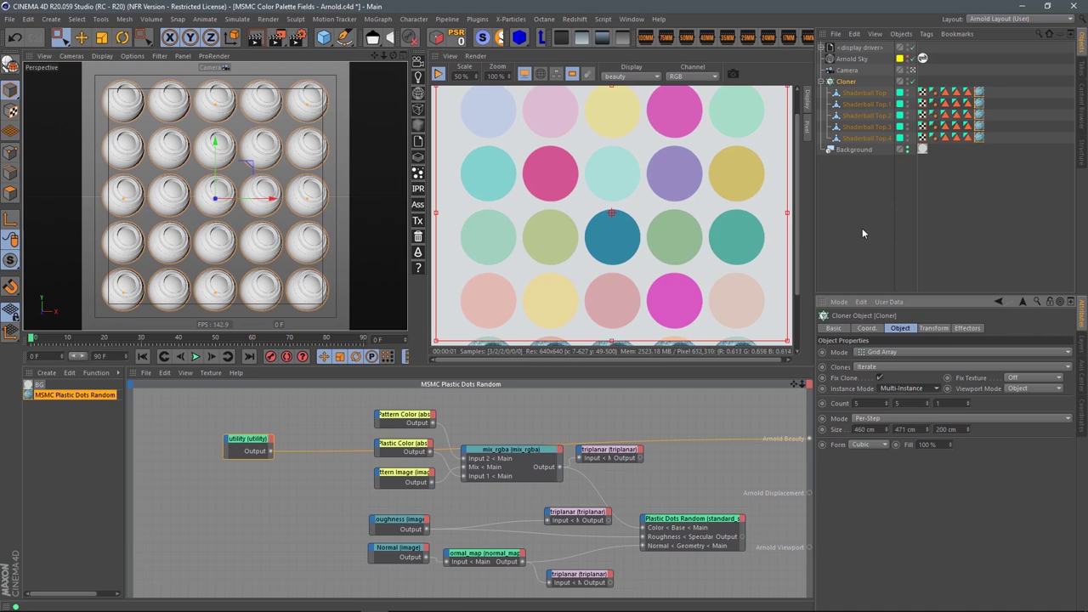
# Move the utility node farther away from the color nodes to make room in the network, keeping it selected.
pyautogui.moveTo(232, 439); pyautogui.dragTo(183, 437)
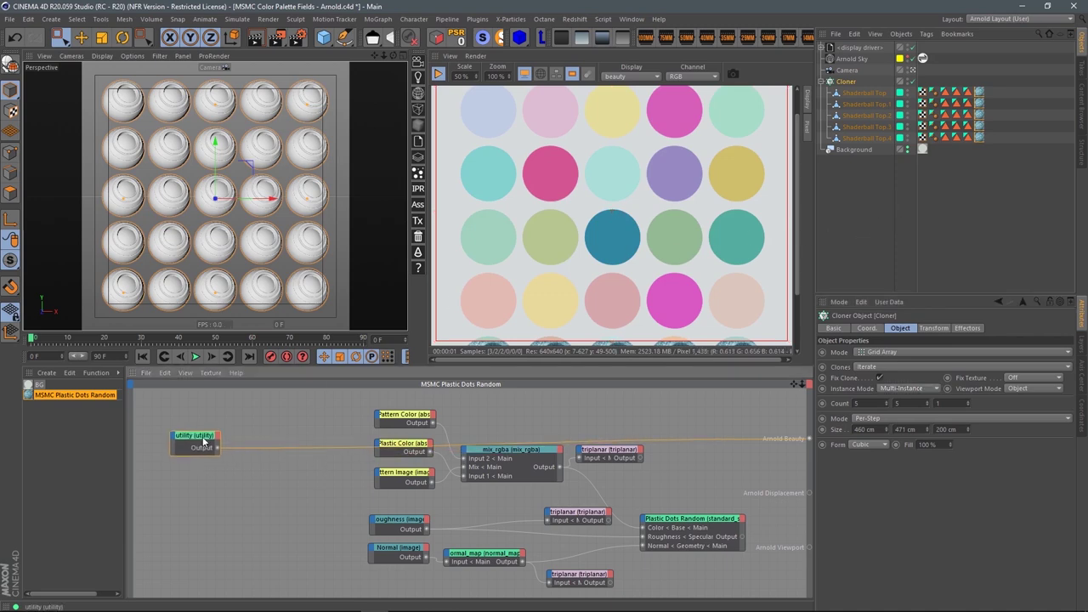
pyautogui.moveTo(275, 428); pyautogui.dragTo(398, 417, button='middle')
pyautogui.moveTo(325, 432); pyautogui.dragTo(232, 432)
pyautogui.click(314, 417)
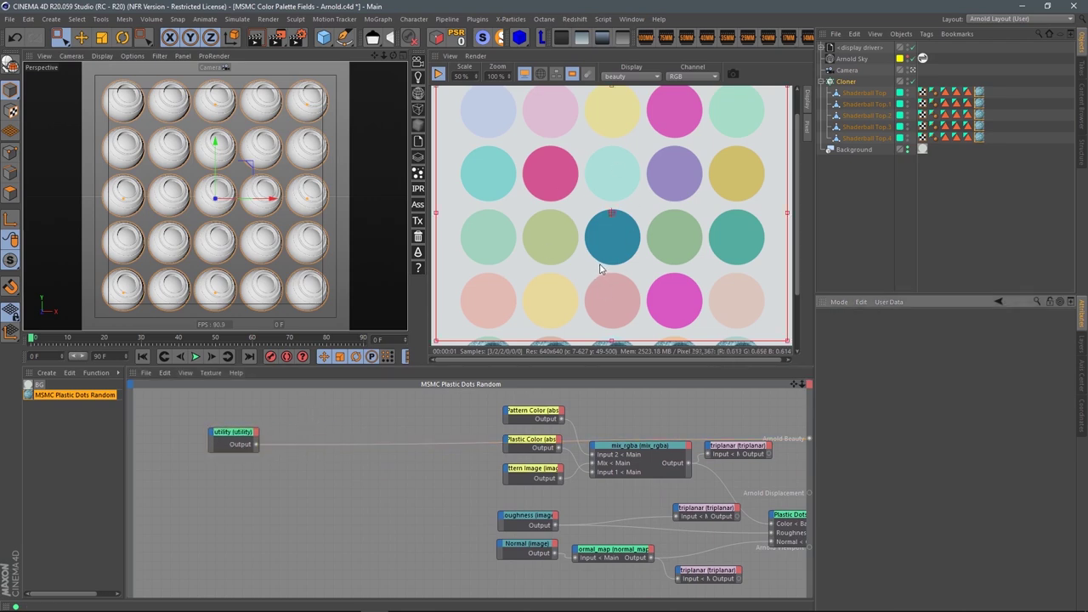
pyautogui.click(238, 442)
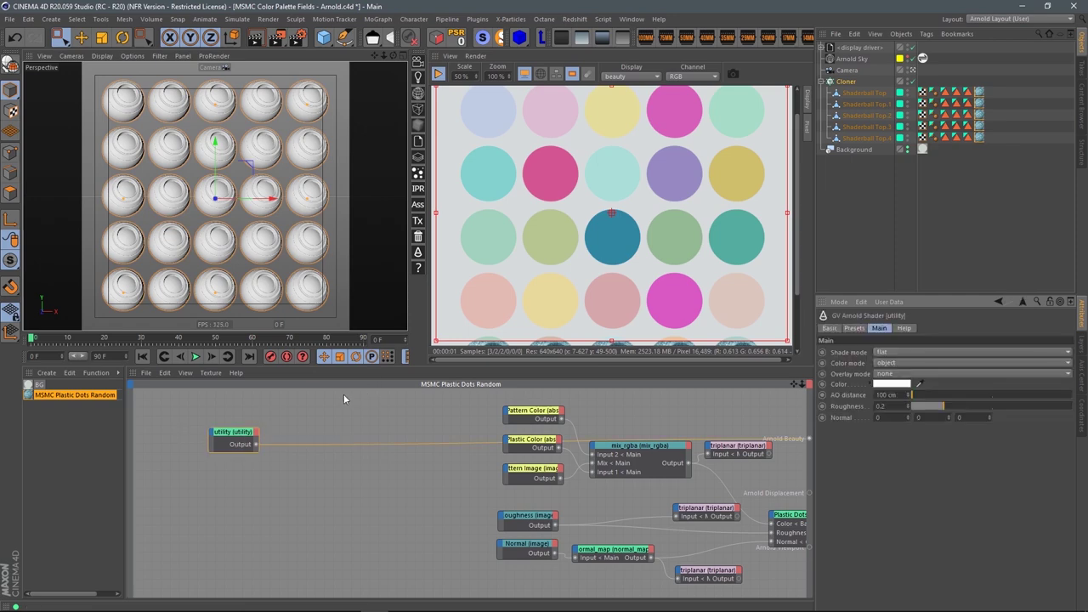
# Add a random node beside the utility node and connect the utility output to its Color Input.
pyautogui.press('Tab')
pyautogui.write('rand')
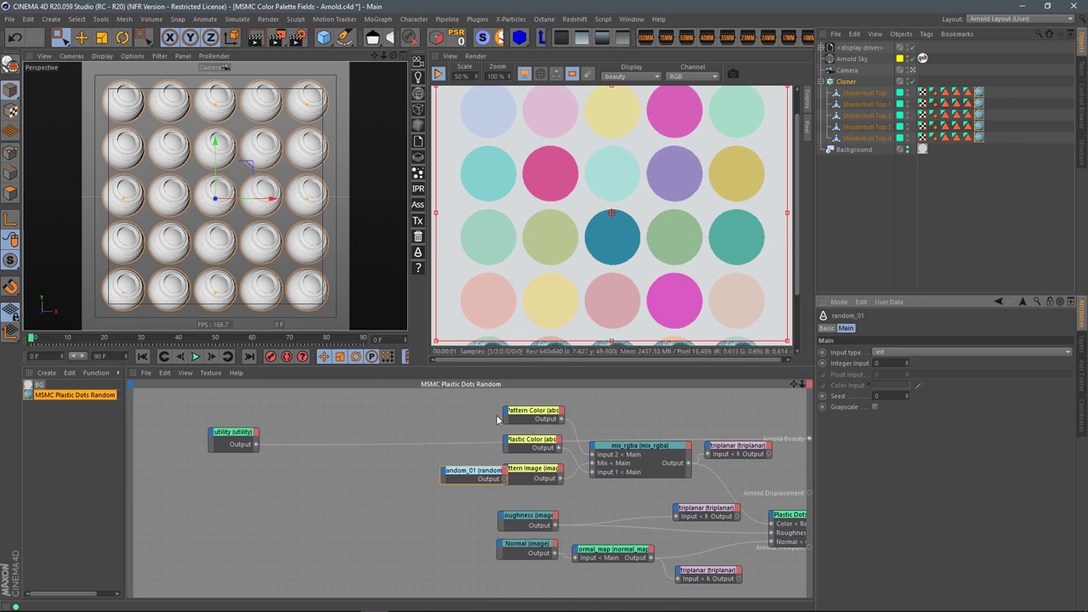
pyautogui.moveTo(466, 474); pyautogui.dragTo(289, 424)
pyautogui.moveTo(313, 428)
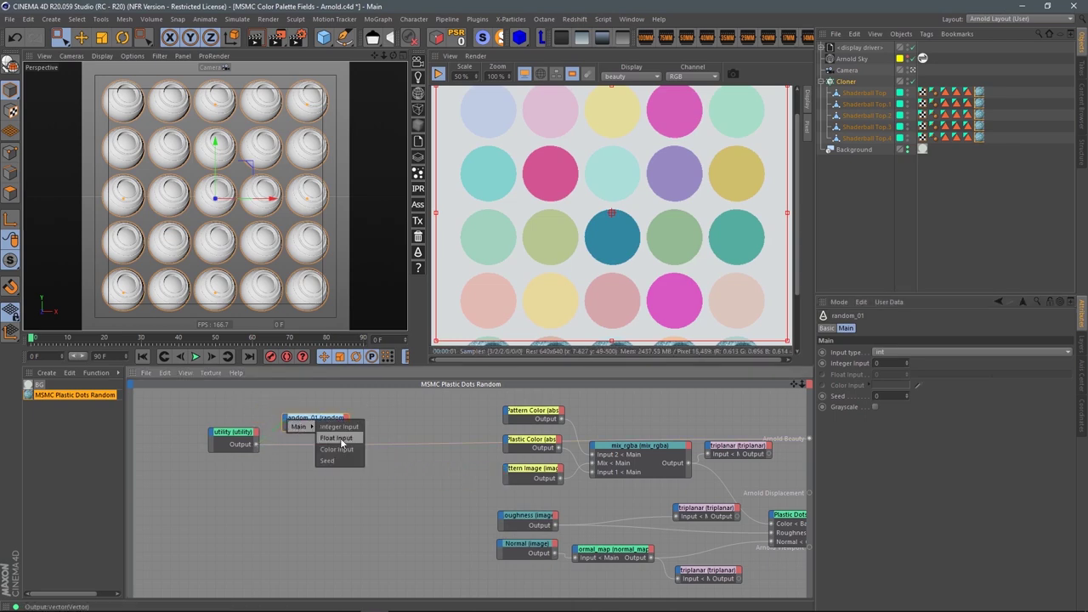
pyautogui.click(337, 449)
pyautogui.moveTo(332, 426); pyautogui.dragTo(340, 428)
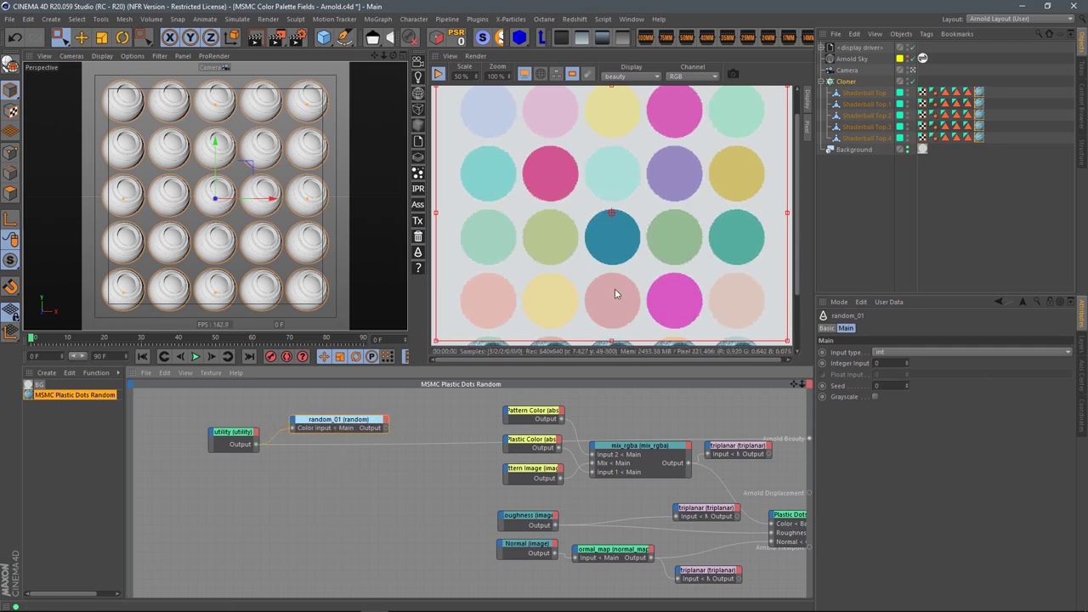
# Set the random node's Input type to color and connect its output to Arnold Beauty.
pyautogui.click(888, 351)
pyautogui.click(885, 381)
pyautogui.moveTo(359, 425); pyautogui.dragTo(362, 425)
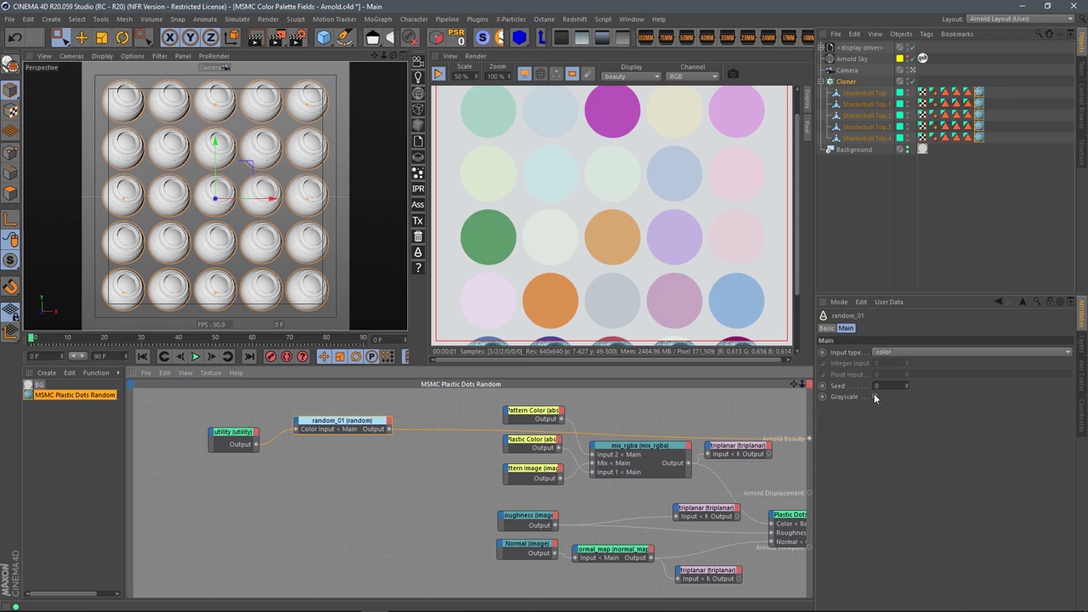
# Enable Grayscale on the random node and raise its Seed to 14.
pyautogui.click(875, 396)
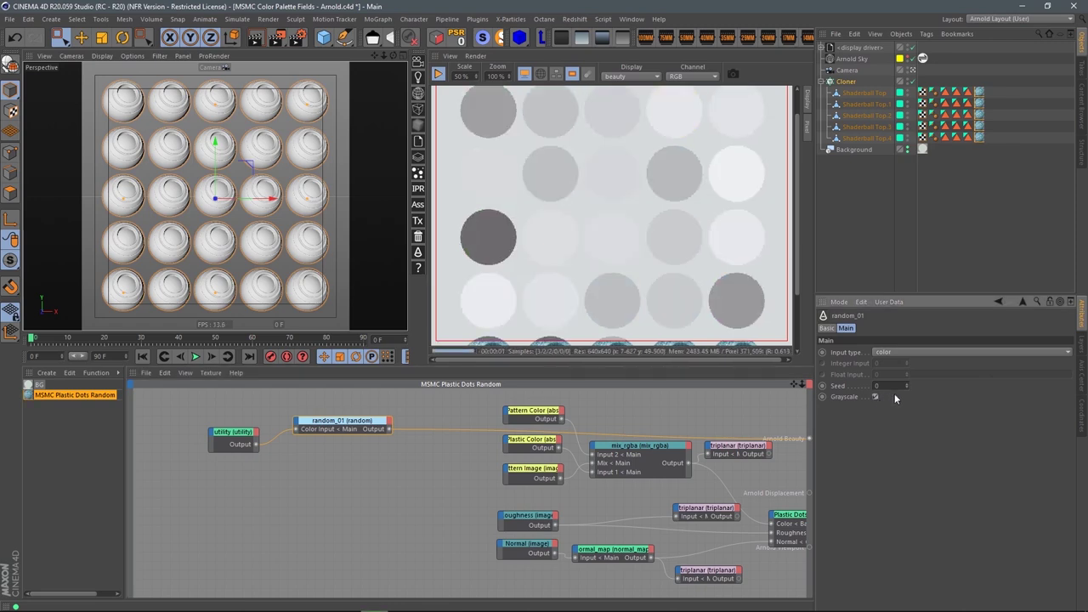
pyautogui.click(908, 384)
pyautogui.click(908, 385)
pyautogui.click(908, 385)
pyautogui.click(908, 384)
pyautogui.click(908, 385)
pyautogui.click(908, 384)
pyautogui.click(908, 385)
pyautogui.click(908, 384)
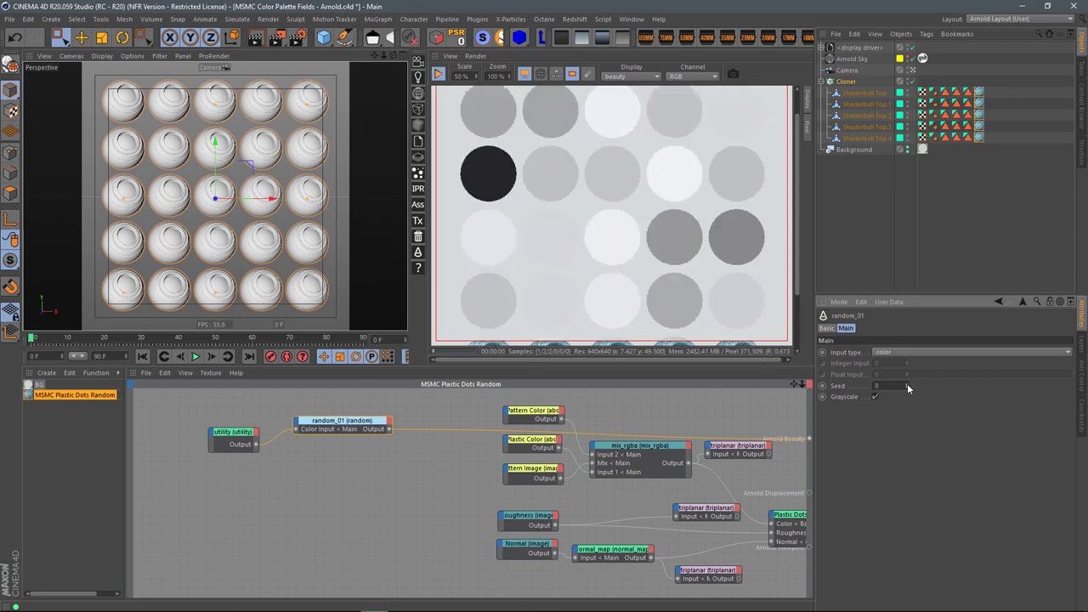
pyautogui.click(908, 385)
pyautogui.click(907, 384)
pyautogui.click(907, 384)
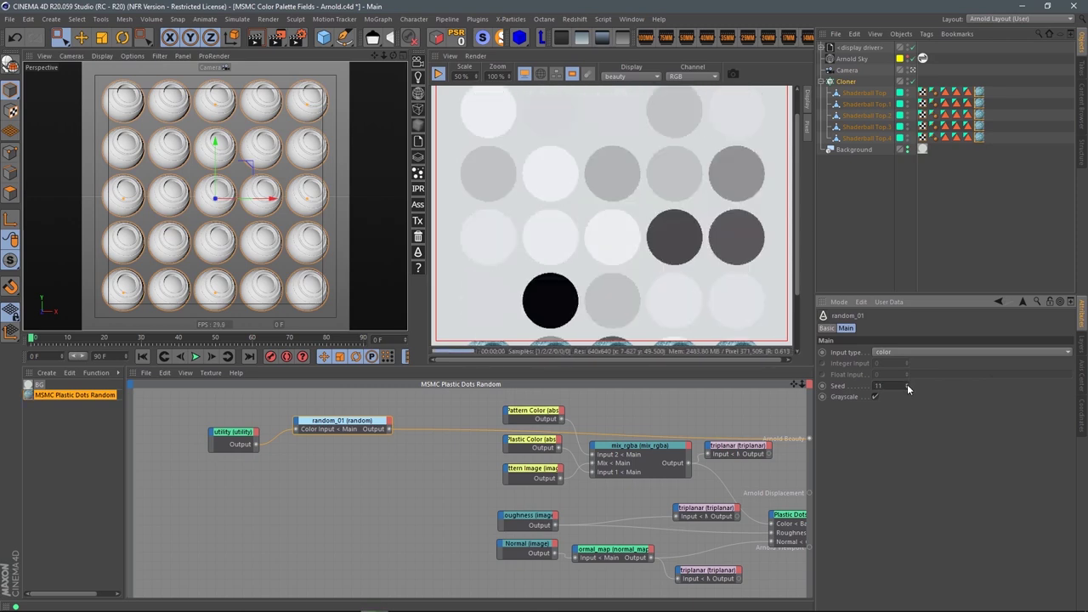
pyautogui.click(907, 385)
pyautogui.click(907, 385)
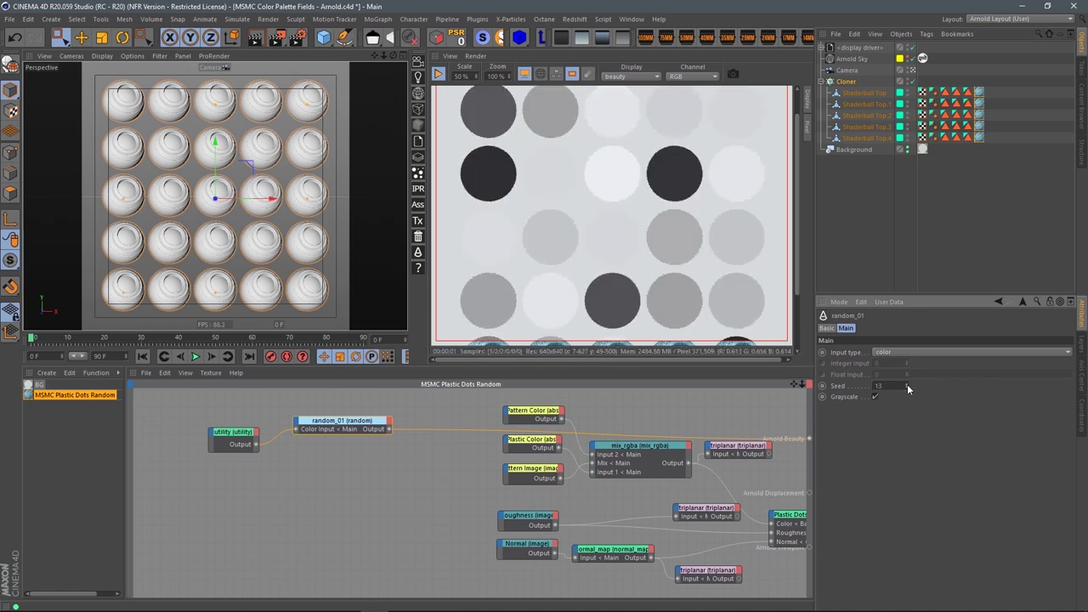
pyautogui.click(908, 385)
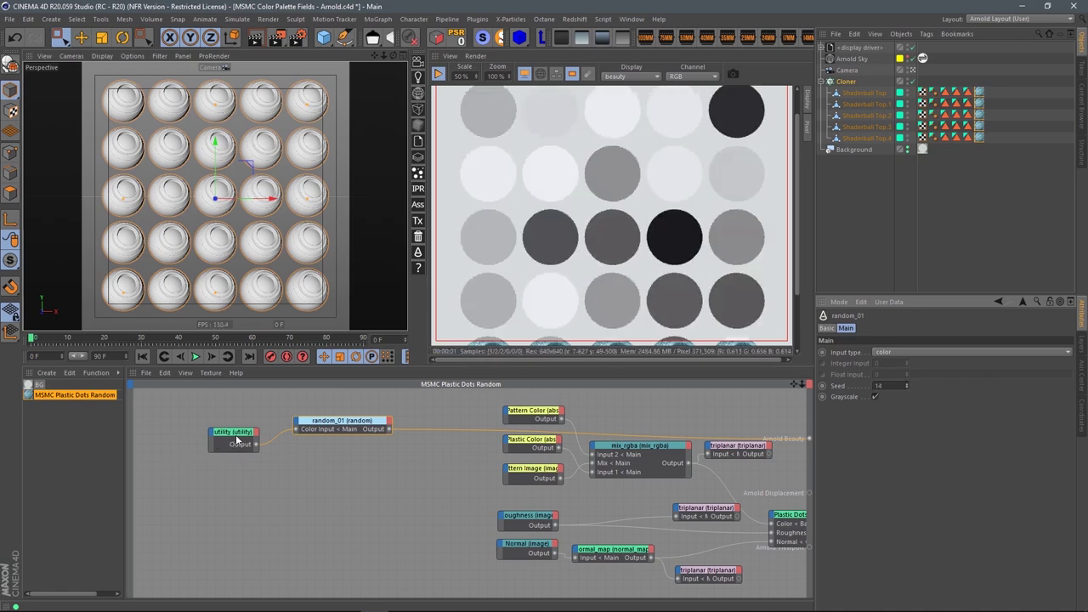
# Shift the utility and random nodes away from the color nodes and add a range node to the network.
pyautogui.moveTo(239, 438); pyautogui.dragTo(209, 429)
pyautogui.moveTo(340, 421); pyautogui.dragTo(290, 430)
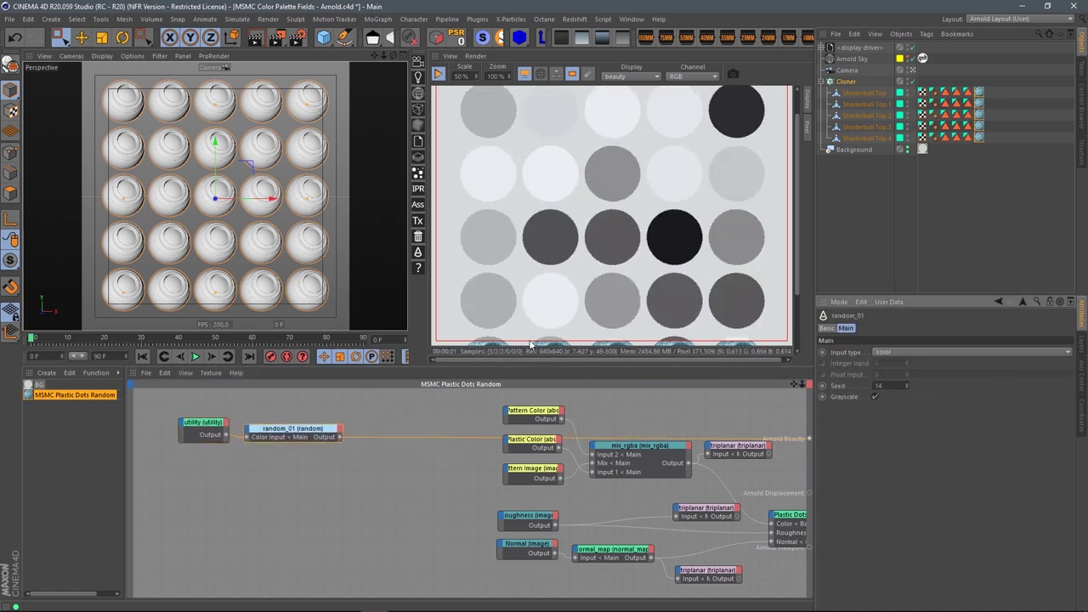
pyautogui.click(420, 411)
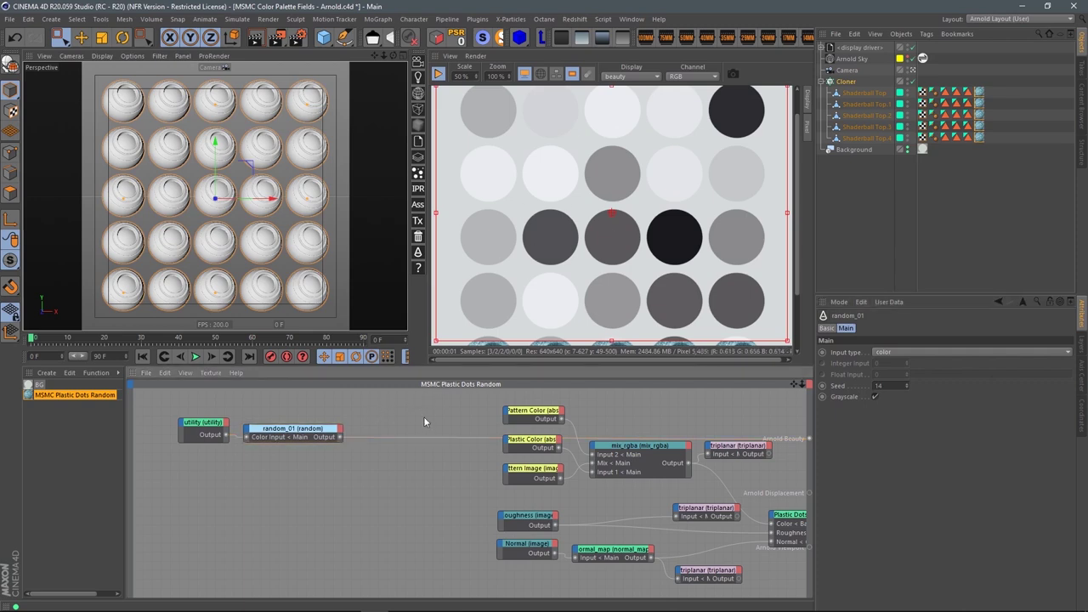
pyautogui.press('Tab')
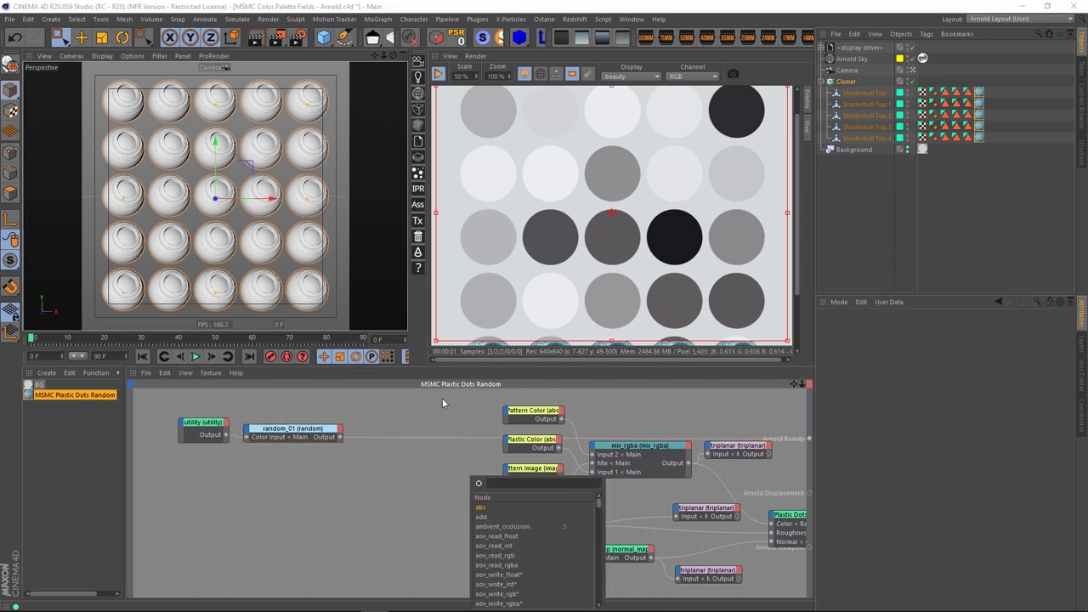
pyautogui.write('ran')
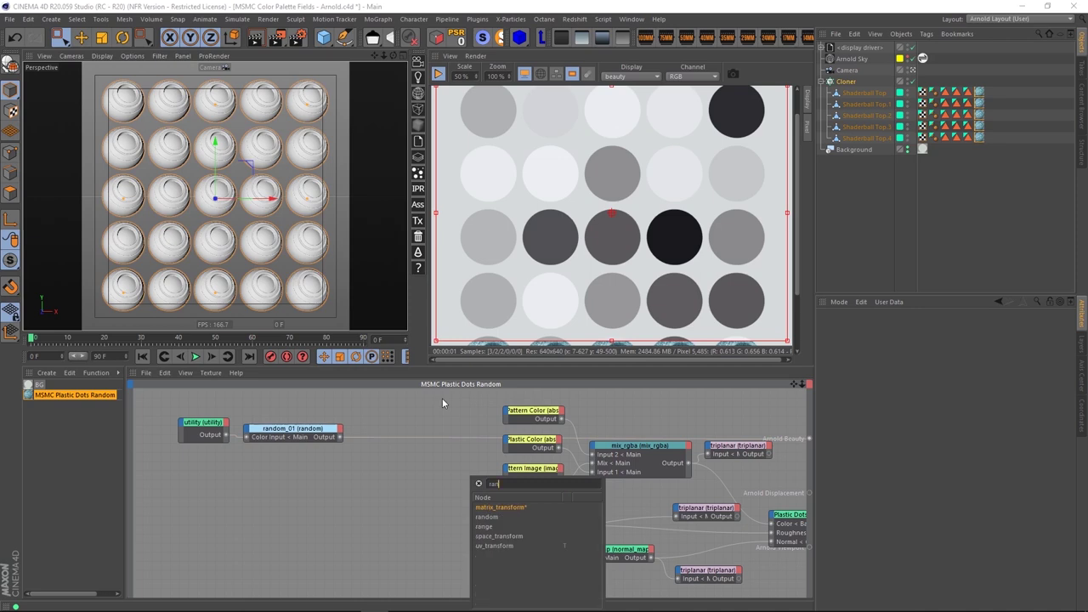
pyautogui.click(485, 528)
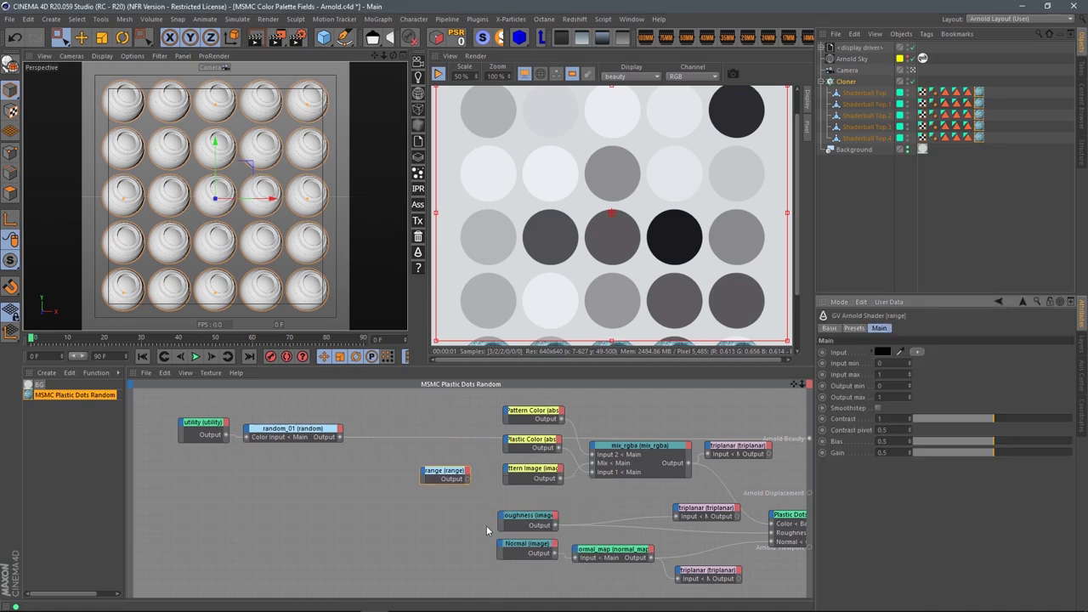
# Connect the random node's output to the range node's Input and reposition the nodes to free up space.
pyautogui.moveTo(402, 456)
pyautogui.mouseDown()
pyautogui.moveTo(411, 418)
pyautogui.moveTo(400, 423)
pyautogui.moveTo(400, 465)
pyautogui.mouseUp()
pyautogui.click(425, 430)
pyautogui.moveTo(219, 434)
pyautogui.mouseDown()
pyautogui.moveTo(348, 443)
pyautogui.moveTo(233, 444)
pyautogui.mouseUp()
pyautogui.moveTo(392, 465); pyautogui.dragTo(345, 477)
pyautogui.click(374, 412)
pyautogui.press('Tab')
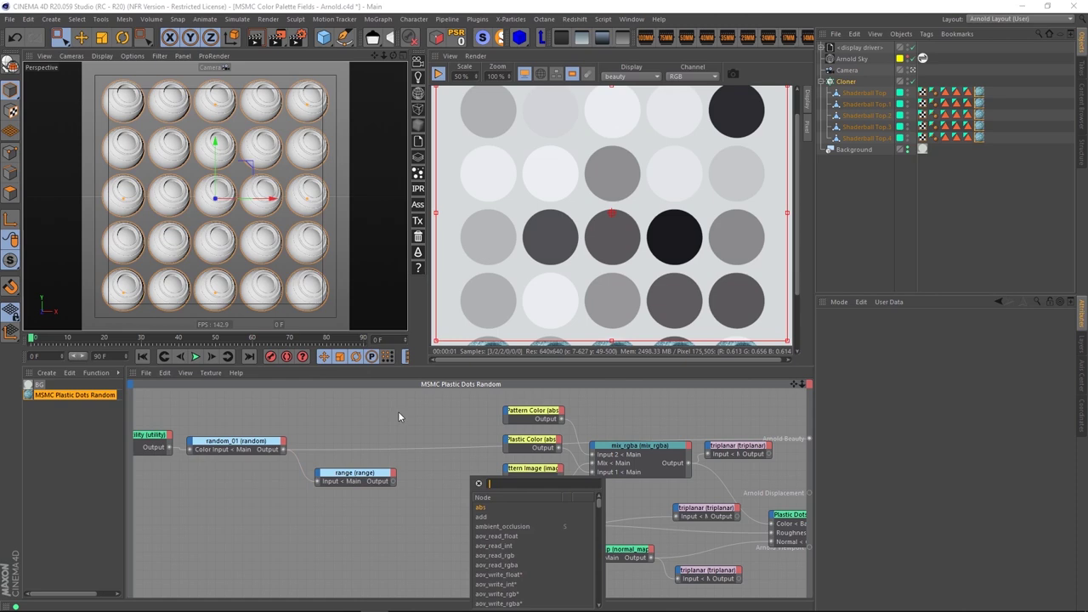
pyautogui.write('ra')
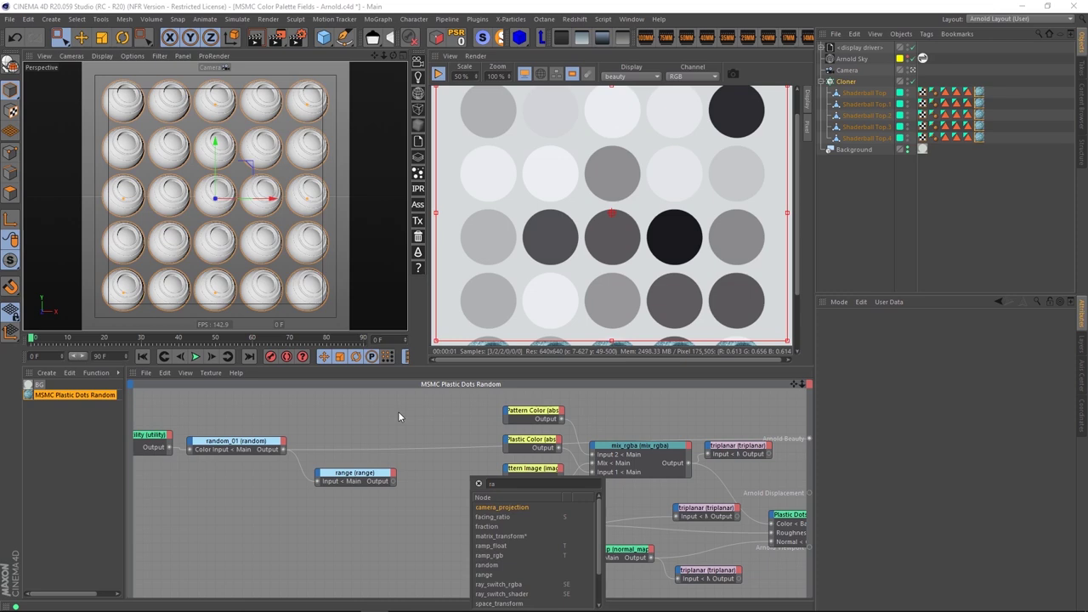
pyautogui.write('mp_f')
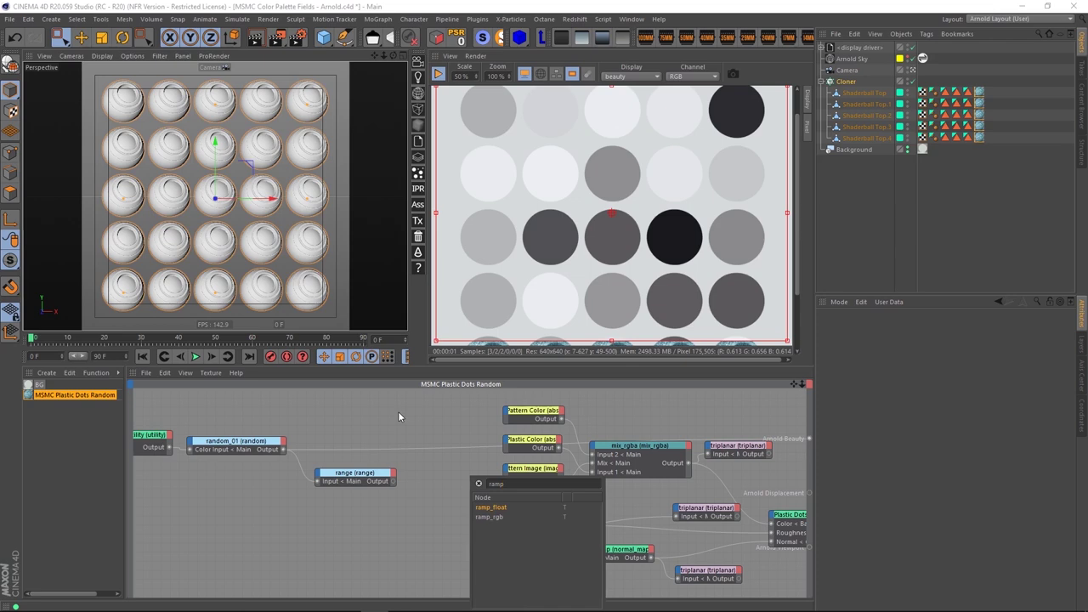
pyautogui.press('Return')
pyautogui.press('Delete')
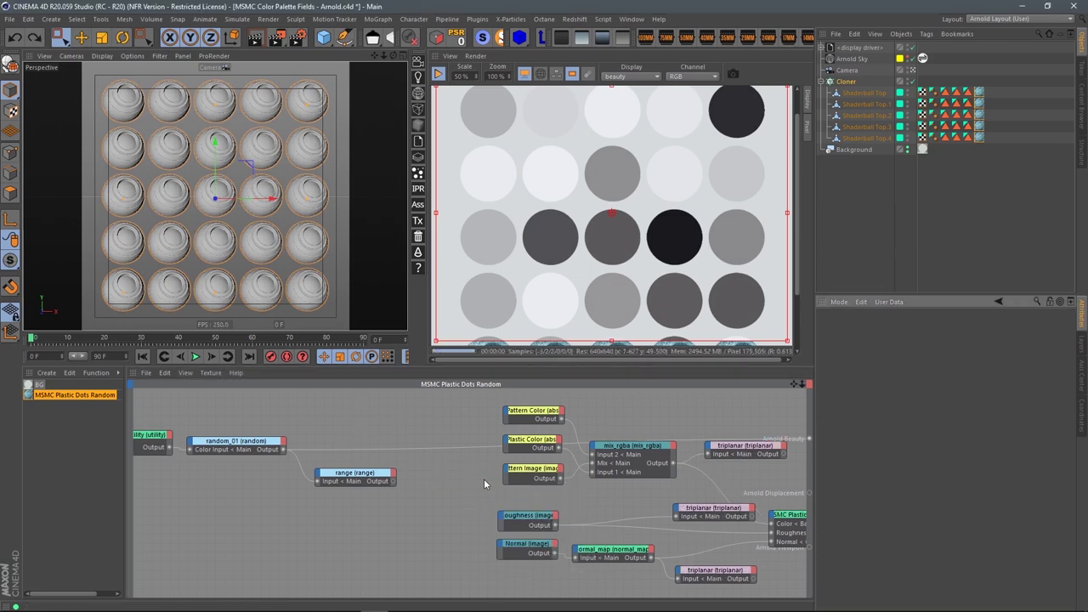
pyautogui.press('Tab')
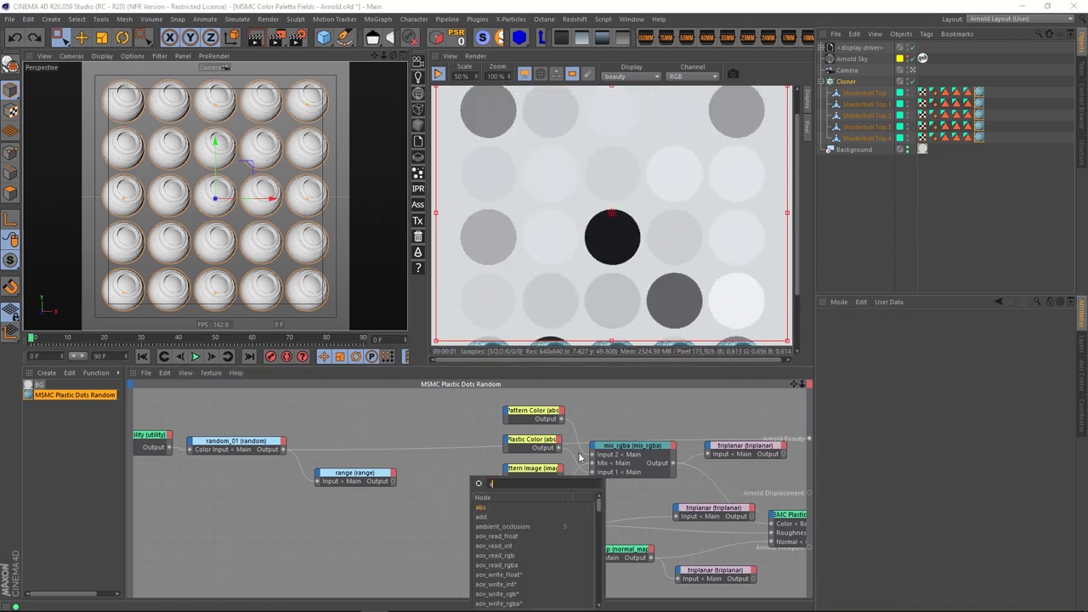
pyautogui.write('ramp')
pyautogui.press('Return')
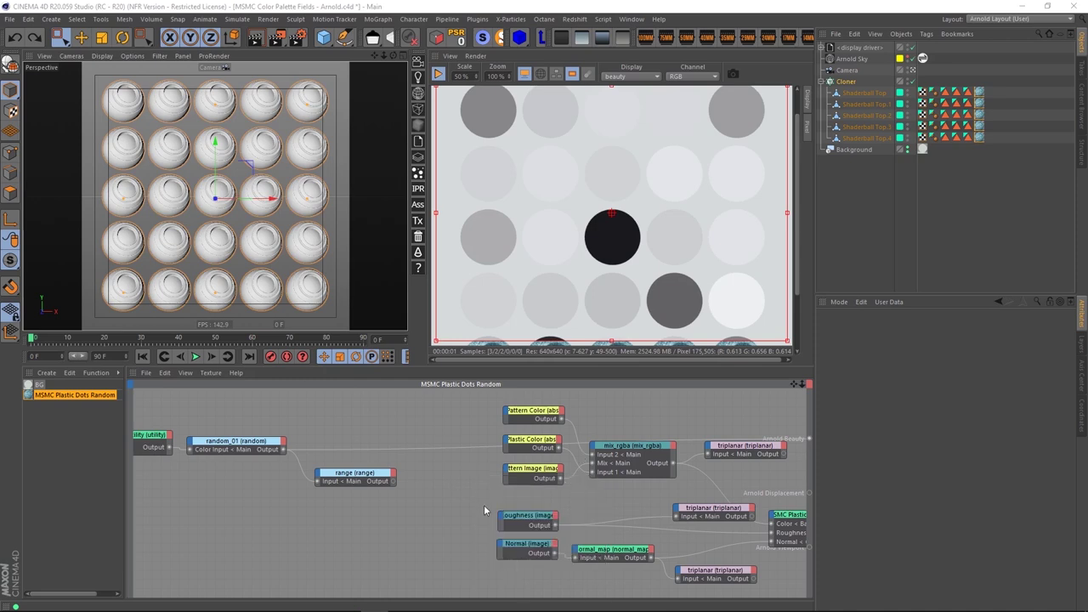
# Add a ramp_rgb node, feed the range output into its Input, and connect its output to Arnold Beauty.
pyautogui.press('Tab')
pyautogui.write('ramp')
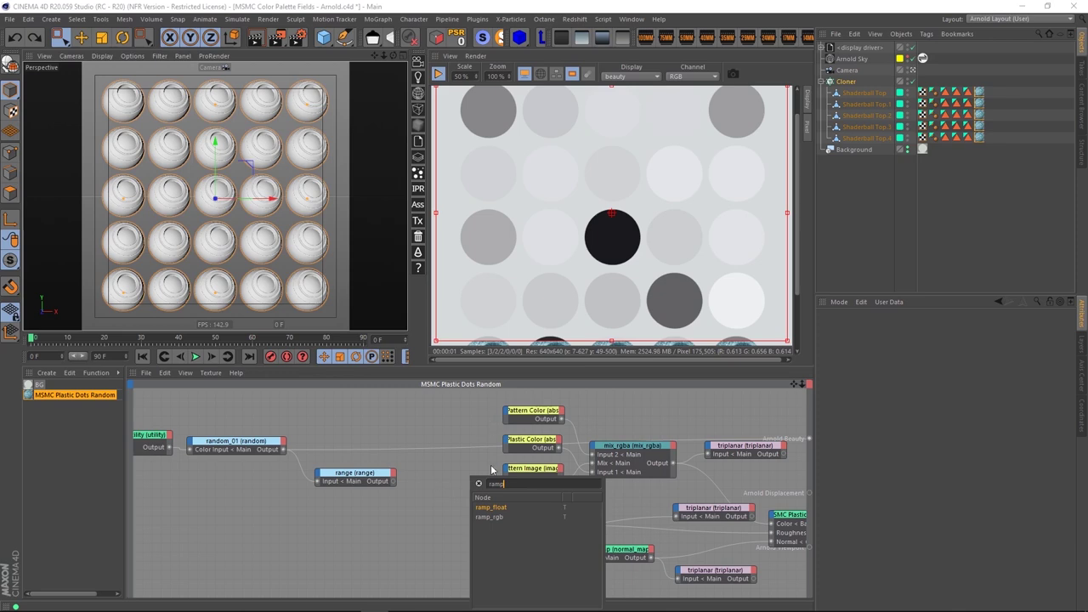
pyautogui.click(490, 517)
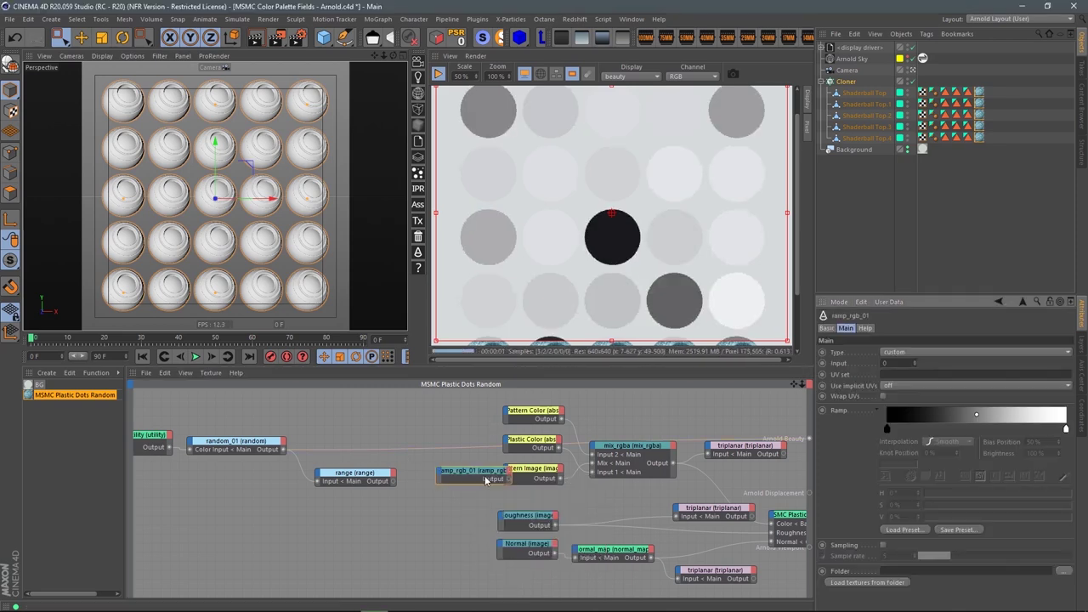
pyautogui.moveTo(475, 470); pyautogui.dragTo(421, 505)
pyautogui.click(498, 505)
pyautogui.click(456, 503)
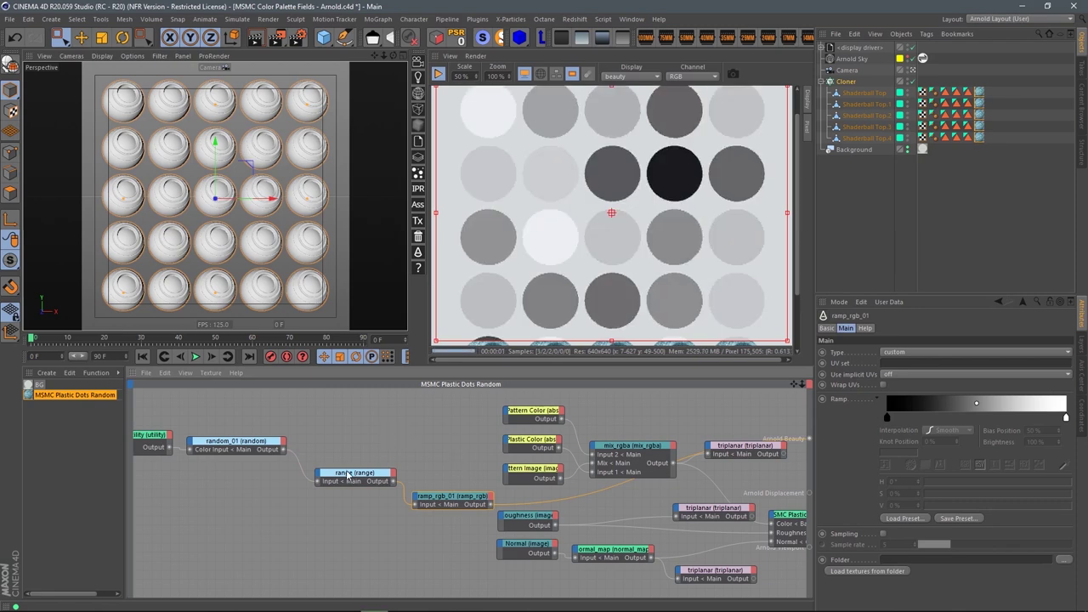
# Arrange the range and ramp_rgb nodes in a row with the random node and move the whole utility chain higher in the network.
pyautogui.moveTo(368, 479); pyautogui.dragTo(362, 453)
pyautogui.moveTo(430, 508); pyautogui.dragTo(425, 460)
pyautogui.click(465, 453)
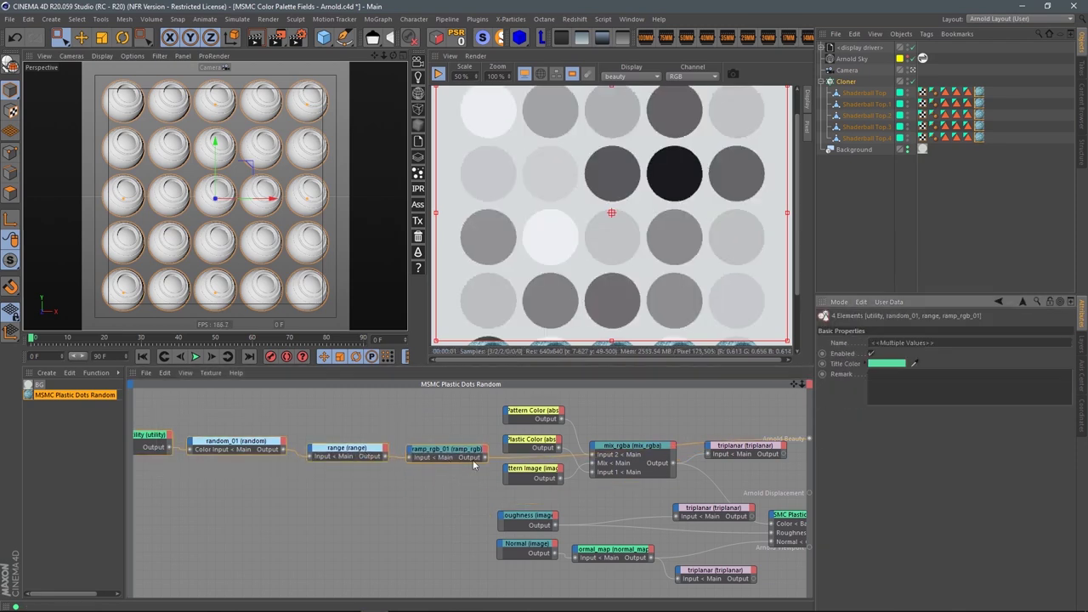
pyautogui.moveTo(465, 450)
pyautogui.mouseDown()
pyautogui.moveTo(442, 428)
pyautogui.moveTo(444, 454)
pyautogui.mouseUp()
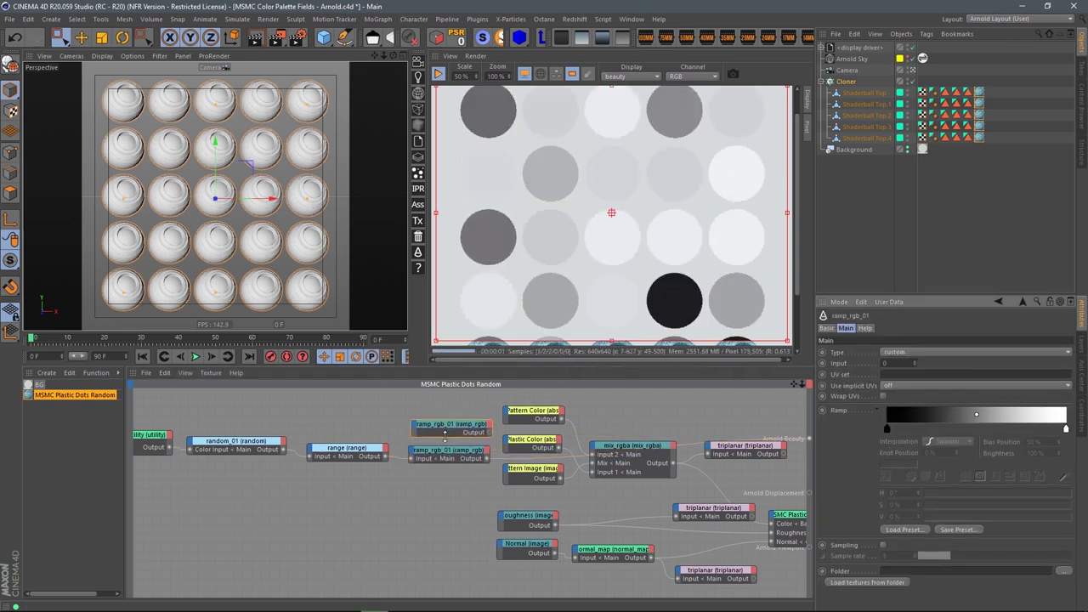
pyautogui.click(444, 441)
pyautogui.moveTo(148, 405); pyautogui.dragTo(414, 423)
pyautogui.click(415, 423)
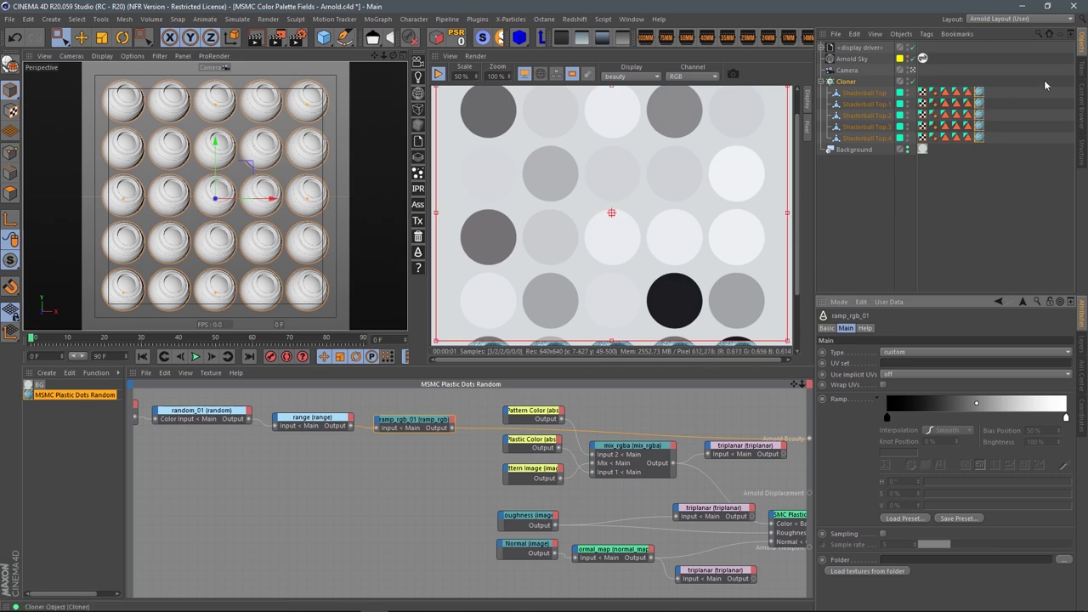
# Open the _MSMC Color Ramps - Arnold folder in a separate Content Browser window placed over the perspective viewport.
pyautogui.click(1081, 95)
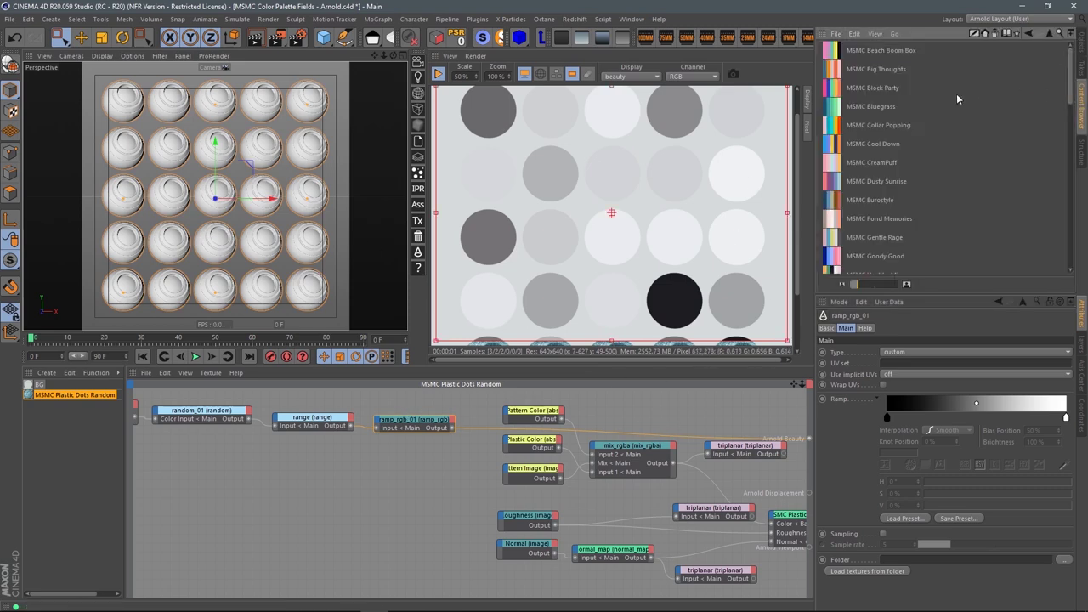
pyautogui.click(1050, 33)
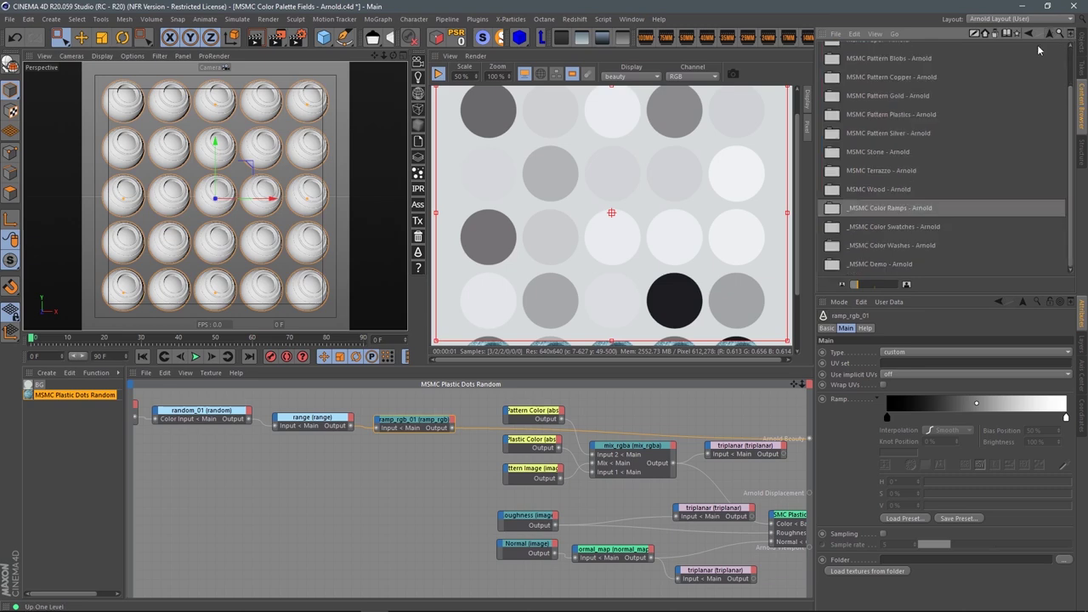
pyautogui.doubleClick(899, 210)
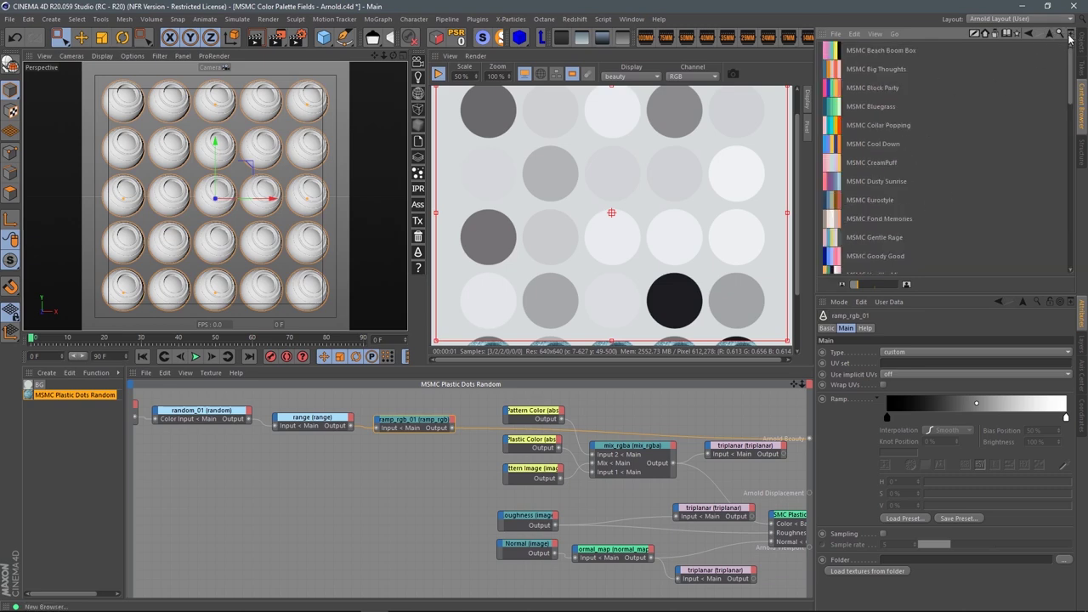
pyautogui.click(1054, 41)
pyautogui.moveTo(1052, 43); pyautogui.dragTo(412, 79)
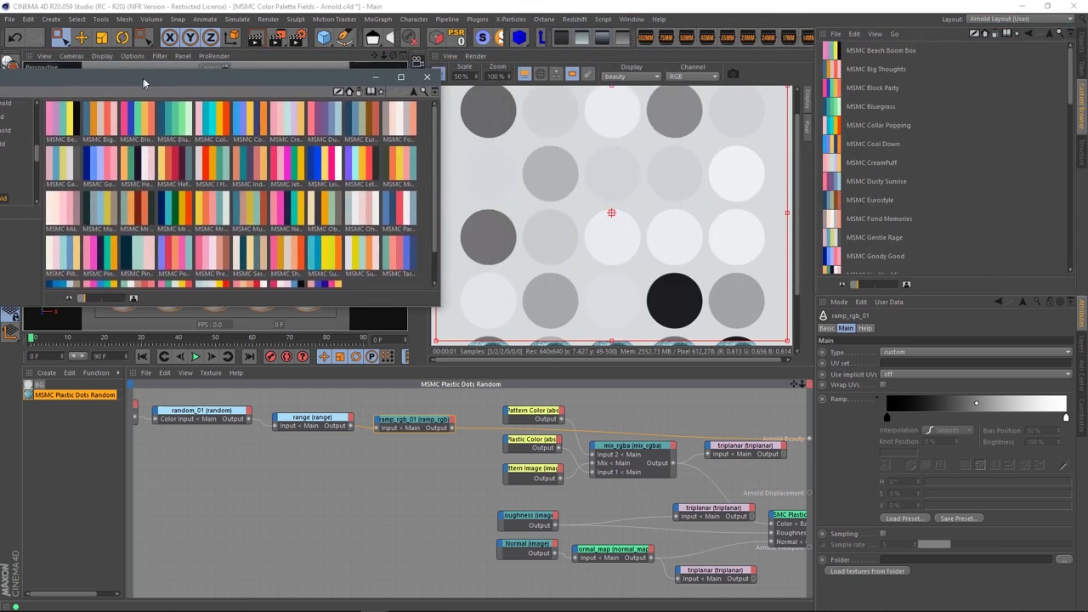
# Try the red, orange and green MSMC preset on the ramp, and replace it with the pink, magenta, navy, teal and yellow one.
pyautogui.scroll(-1, 408, 195)
pyautogui.scroll(1, 374, 221)
pyautogui.moveTo(212, 161); pyautogui.dragTo(931, 410)
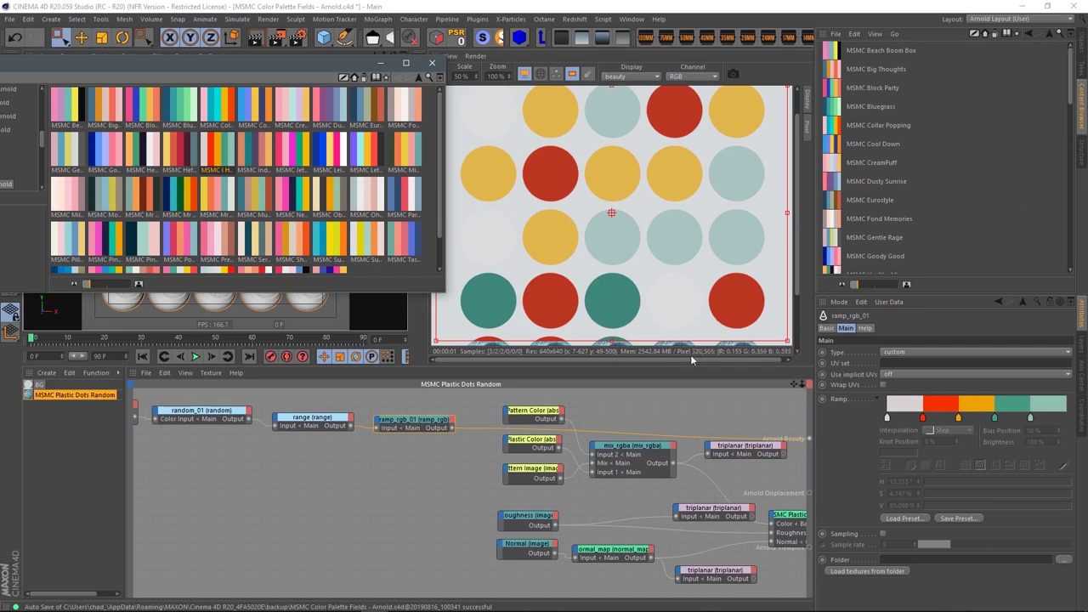
pyautogui.moveTo(298, 204); pyautogui.dragTo(317, 222)
pyautogui.moveTo(893, 406); pyautogui.dragTo(895, 408)
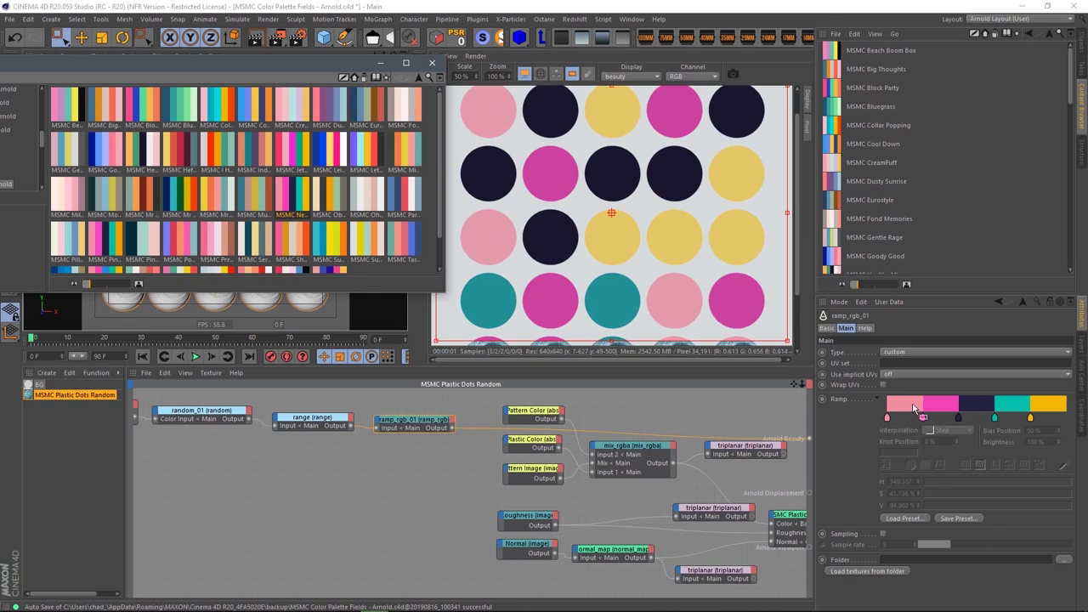
# Raise the random node's Seed to 18 to reshuffle the palette colors across the clones.
pyautogui.click(201, 416)
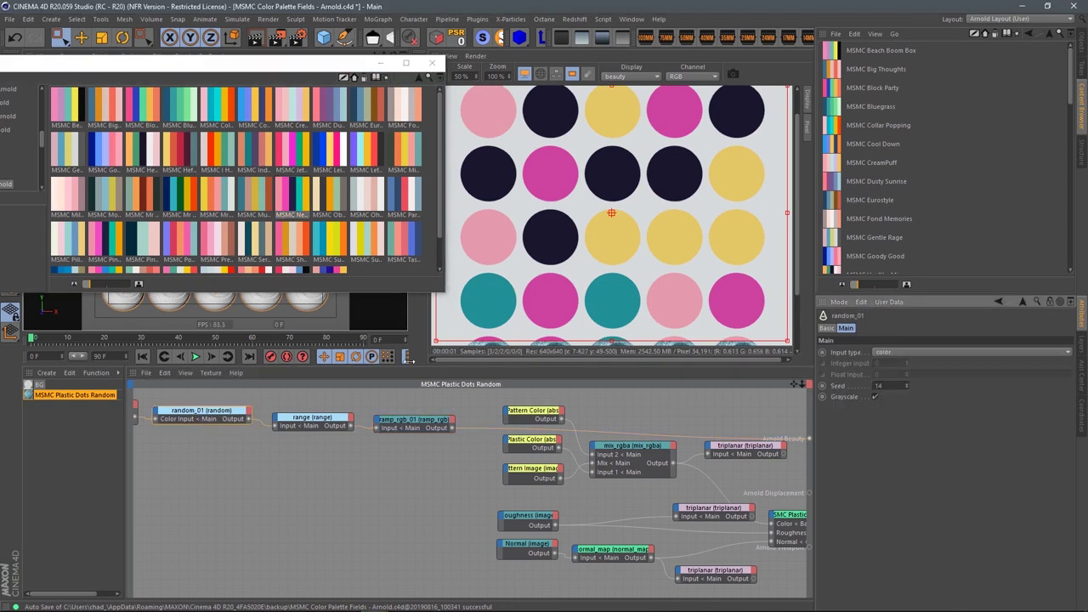
pyautogui.click(909, 383)
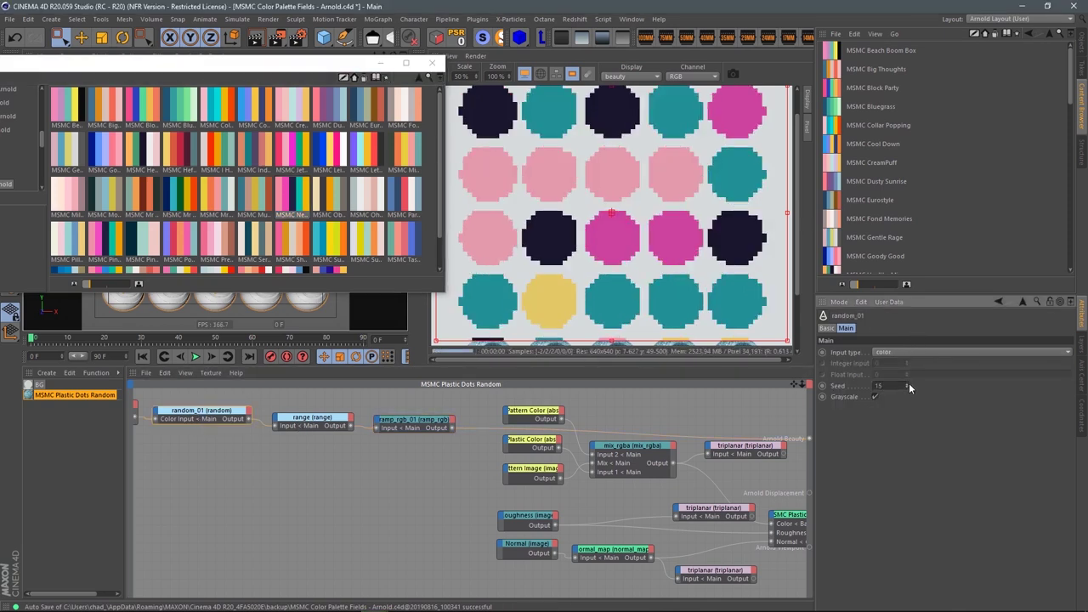
pyautogui.click(908, 384)
pyautogui.click(908, 385)
pyautogui.click(908, 383)
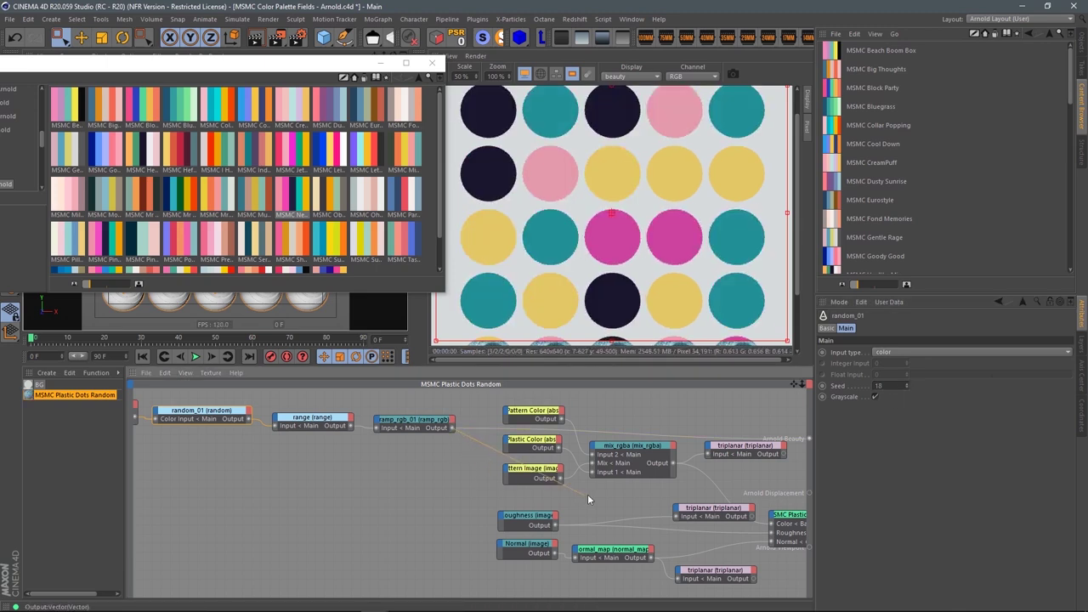
# Connect the material's standard_surface node to Arnold Beauty to render the full plastic shading.
pyautogui.moveTo(759, 417); pyautogui.dragTo(563, 400, button='middle')
pyautogui.click(629, 501)
pyautogui.hotkey('shift', 's')
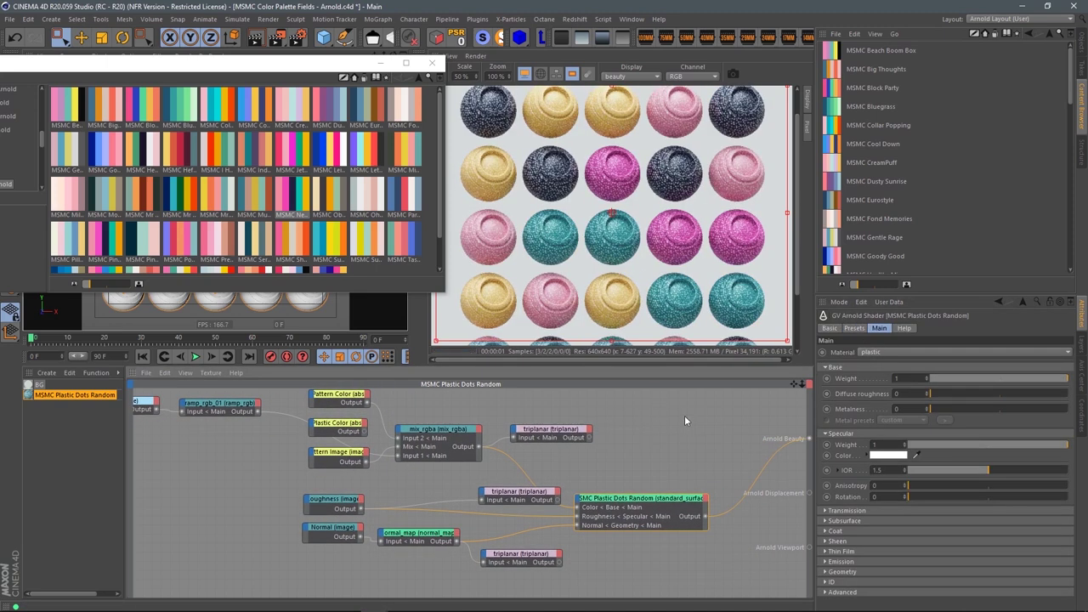
# Apply the light blue, blue, yellow, lime and orange MSMC preset to the ramp_rgb node's ramp.
pyautogui.moveTo(304, 466); pyautogui.dragTo(385, 479, button='middle')
pyautogui.click(289, 419)
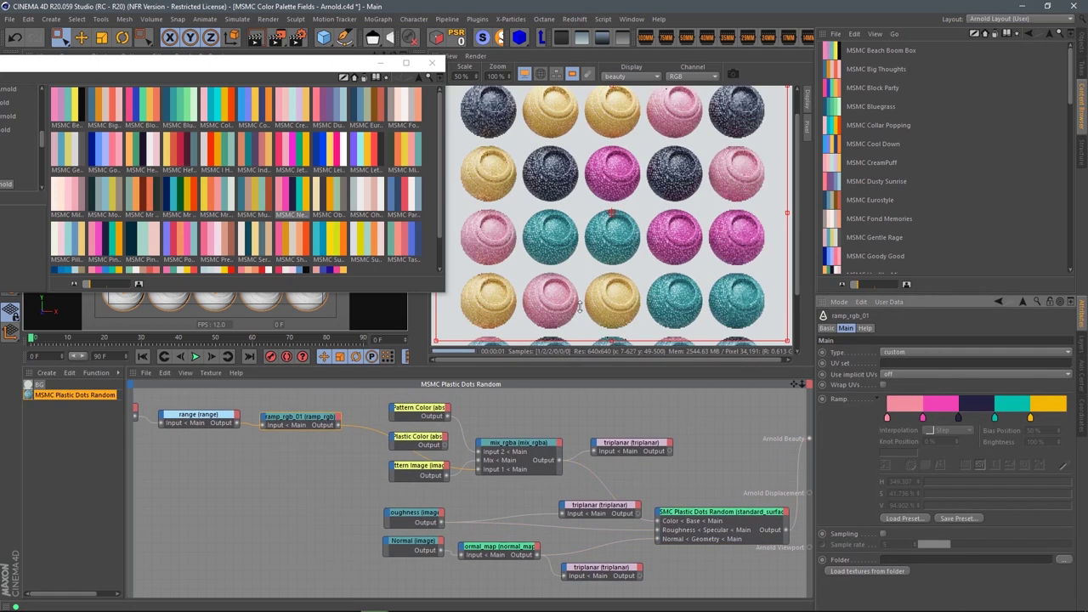
pyautogui.moveTo(363, 236); pyautogui.dragTo(517, 320)
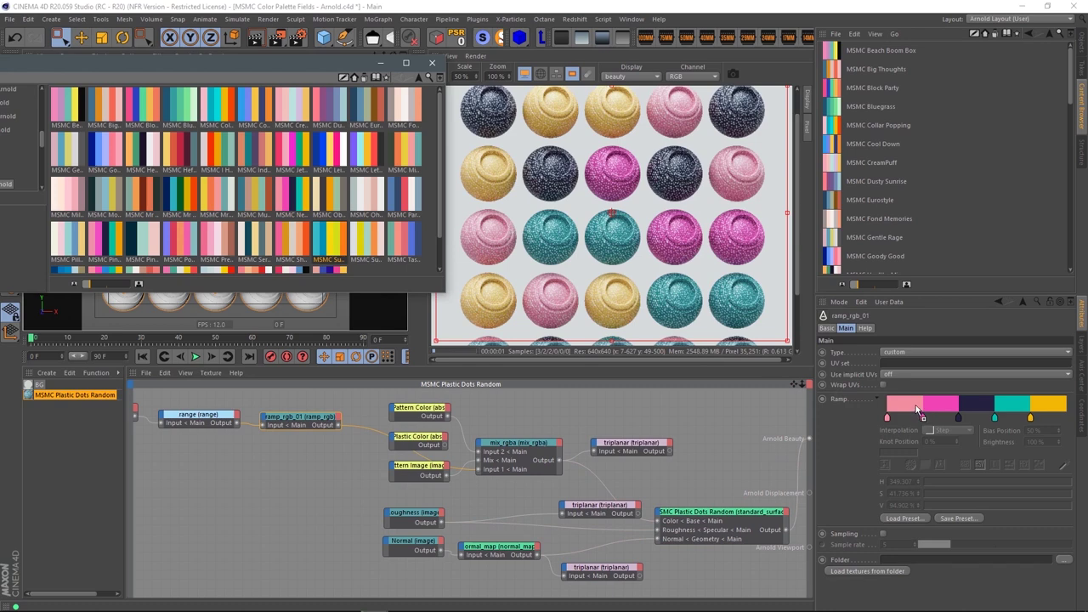
pyautogui.moveTo(921, 414); pyautogui.dragTo(922, 415)
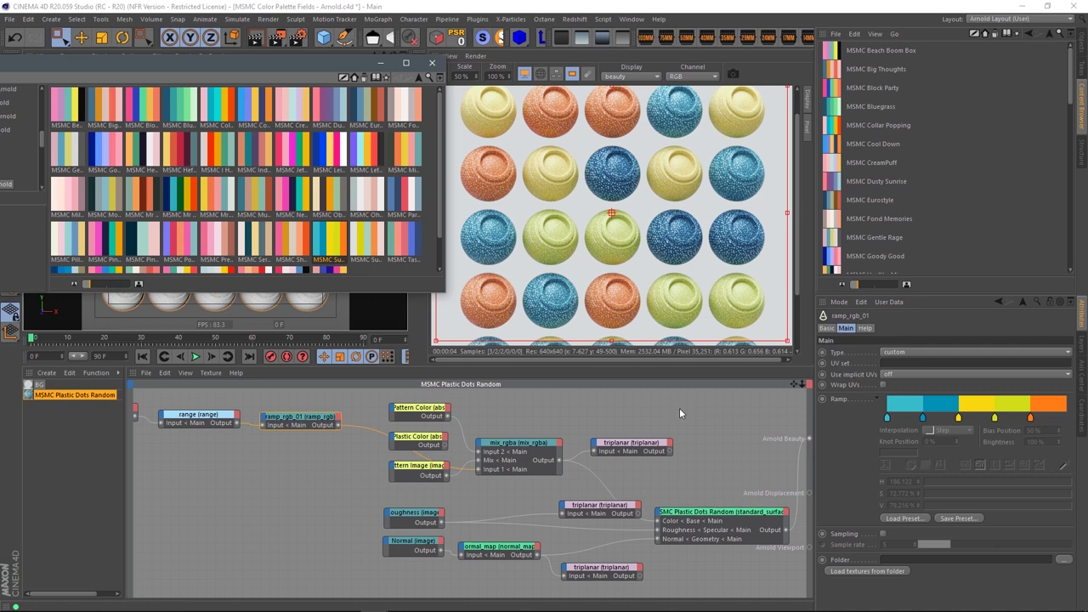
# Delete the duplicates Shaderball Top.1 to Shaderball Top.4 from the Cloner, keeping only the original Shaderball Top.
pyautogui.moveTo(340, 67); pyautogui.dragTo(392, 299)
pyautogui.scroll(-2, 374, 84)
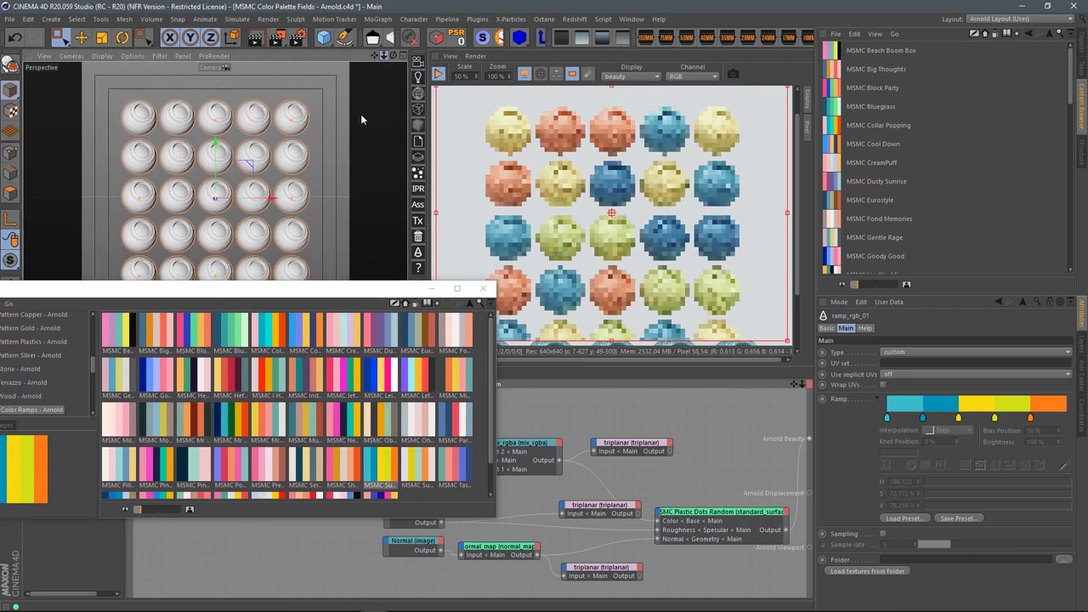
pyautogui.click(1082, 59)
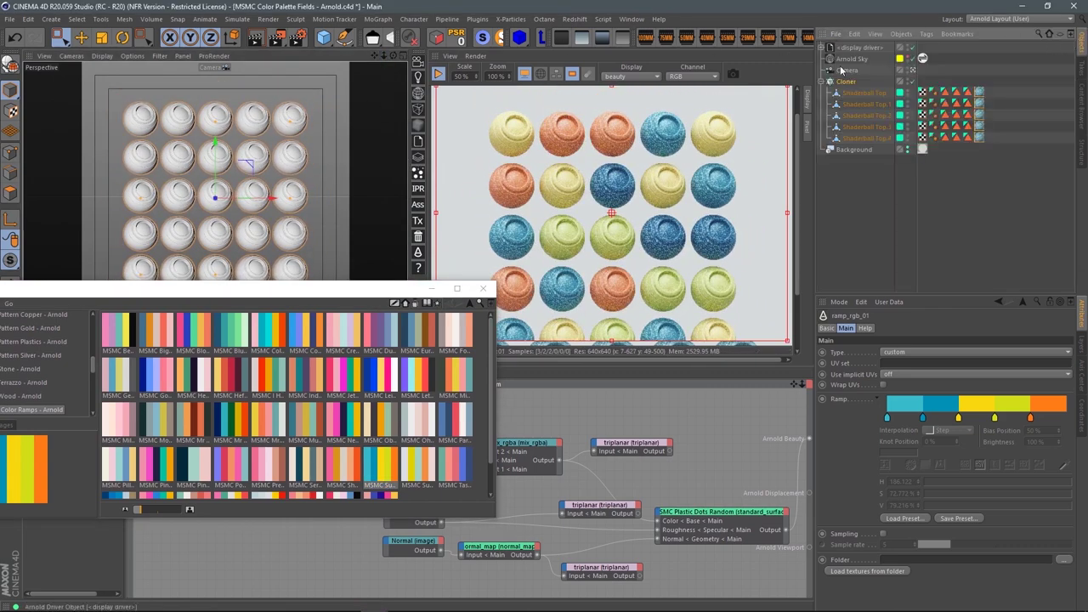
pyautogui.click(847, 81)
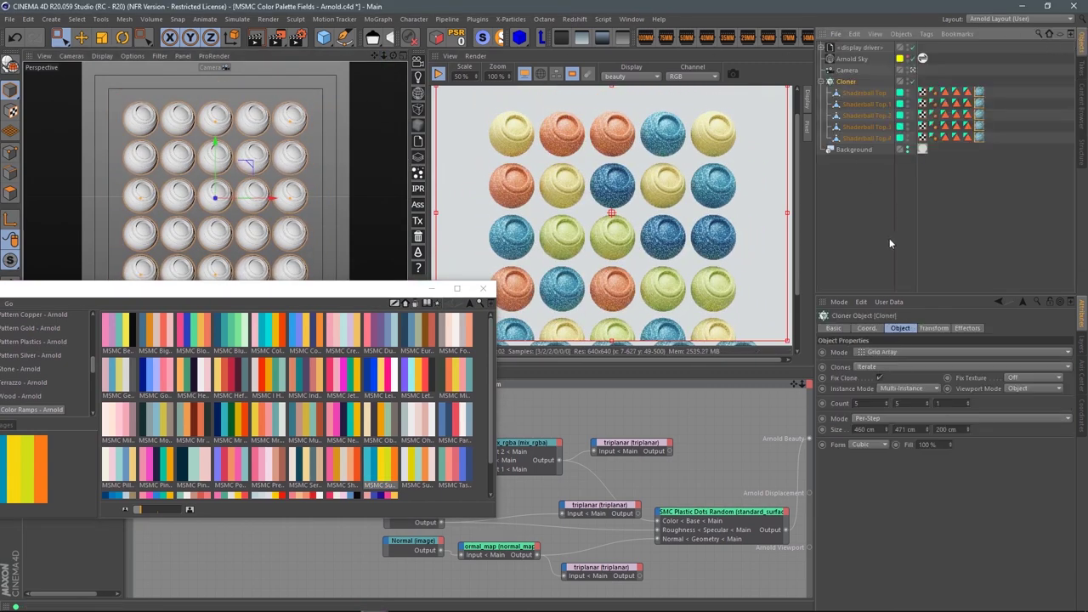
pyautogui.click(873, 138)
pyautogui.keyDown('shift'); pyautogui.click(867, 104); pyautogui.keyUp('shift')
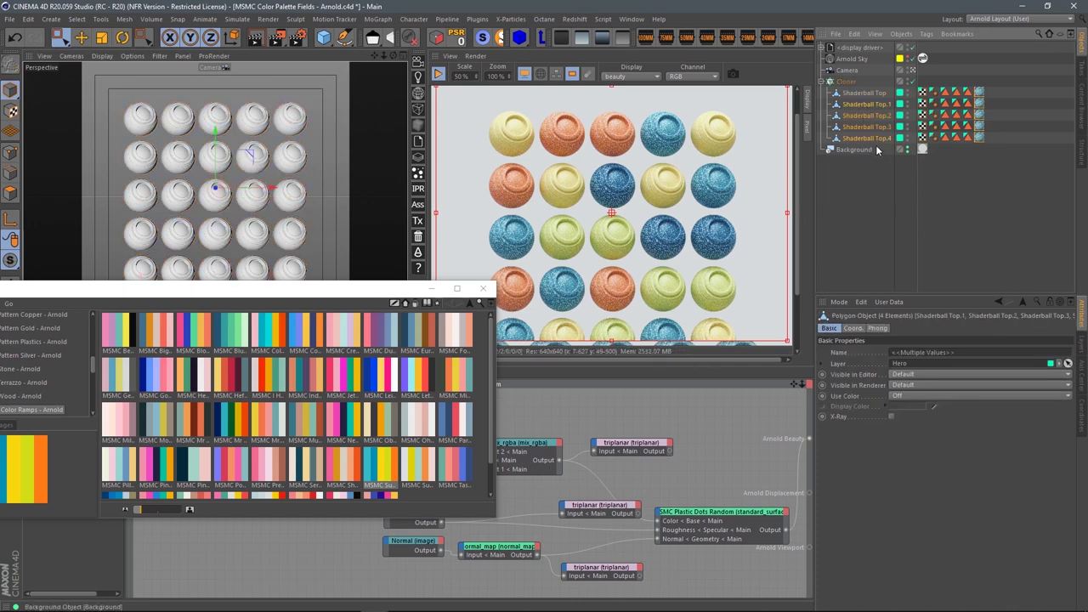
pyautogui.press('Delete')
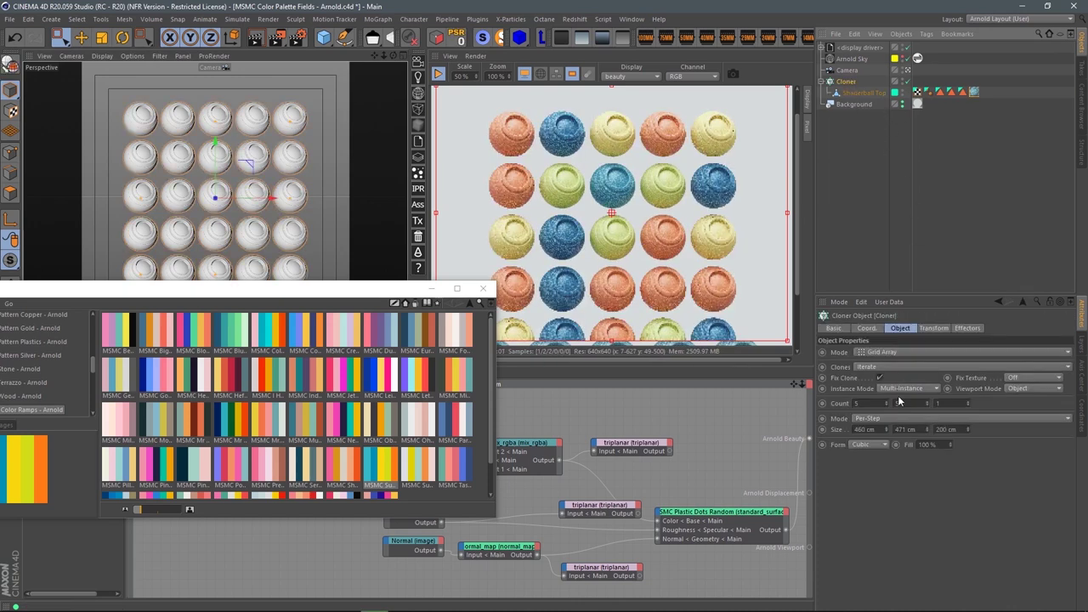
# Set the Cloner's grid count to 10 by 10 and fit the larger clone grid in the camera view.
pyautogui.click(869, 404)
pyautogui.write('1')
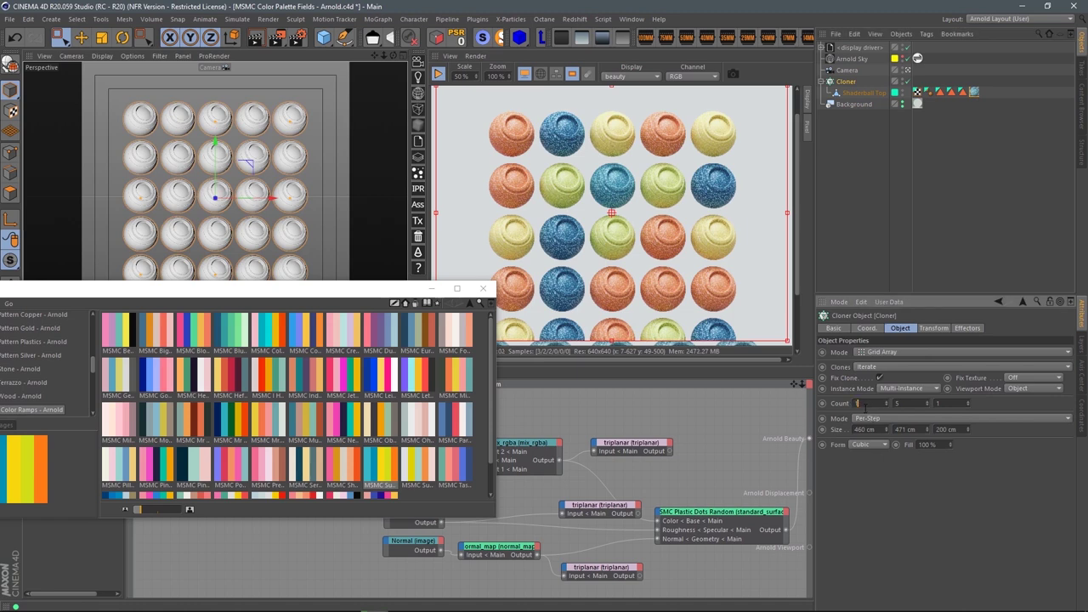
pyautogui.write('0')
pyautogui.press('Tab')
pyautogui.write('1')
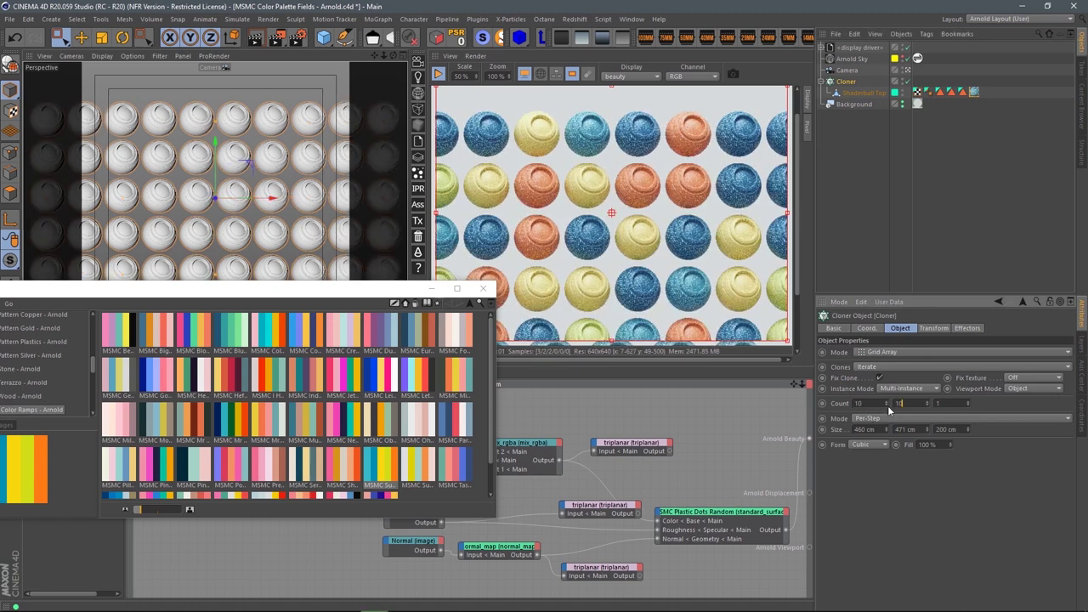
pyautogui.write('0')
pyautogui.press('Return')
pyautogui.moveTo(380, 56); pyautogui.dragTo(340, 214)
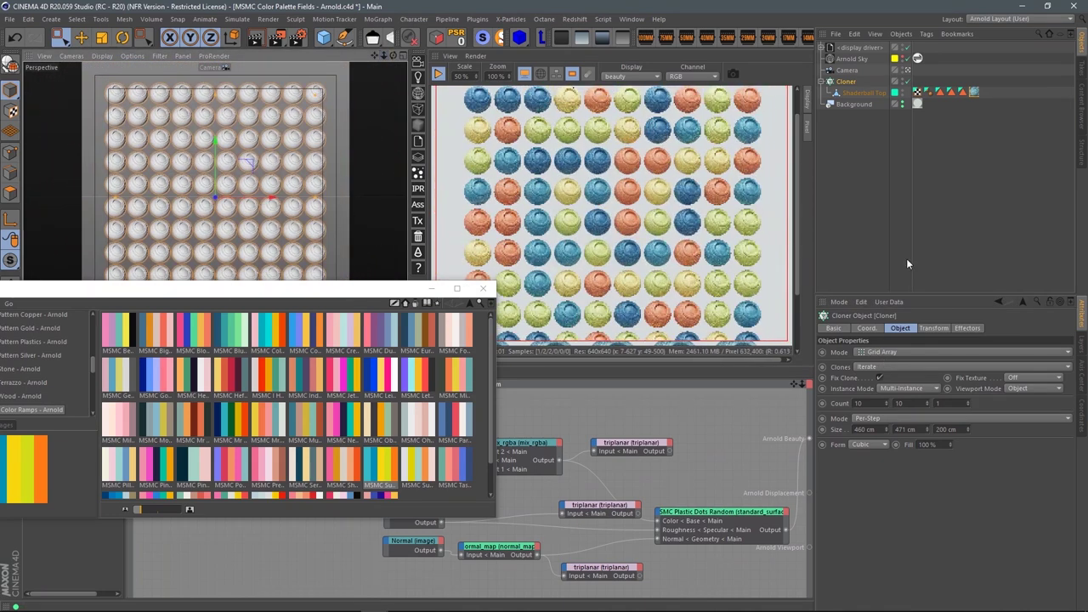
# Try the pink, gold, cream, peach and orange MSMC preset on the ramp, and replace it with the sage, orange, maroon, coral and dark green one.
pyautogui.moveTo(372, 300); pyautogui.dragTo(320, 96)
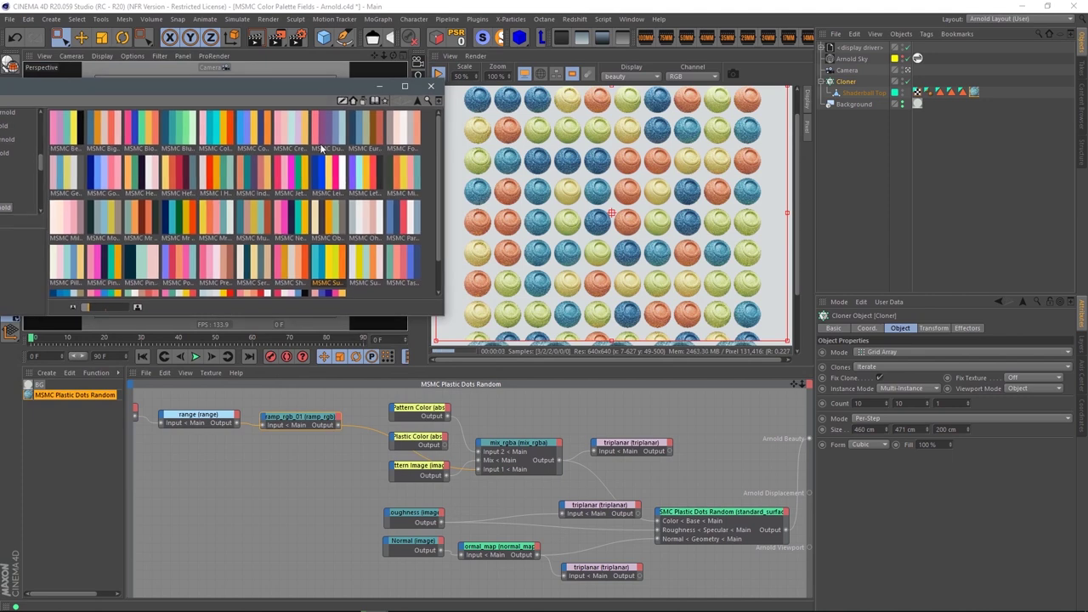
pyautogui.click(303, 417)
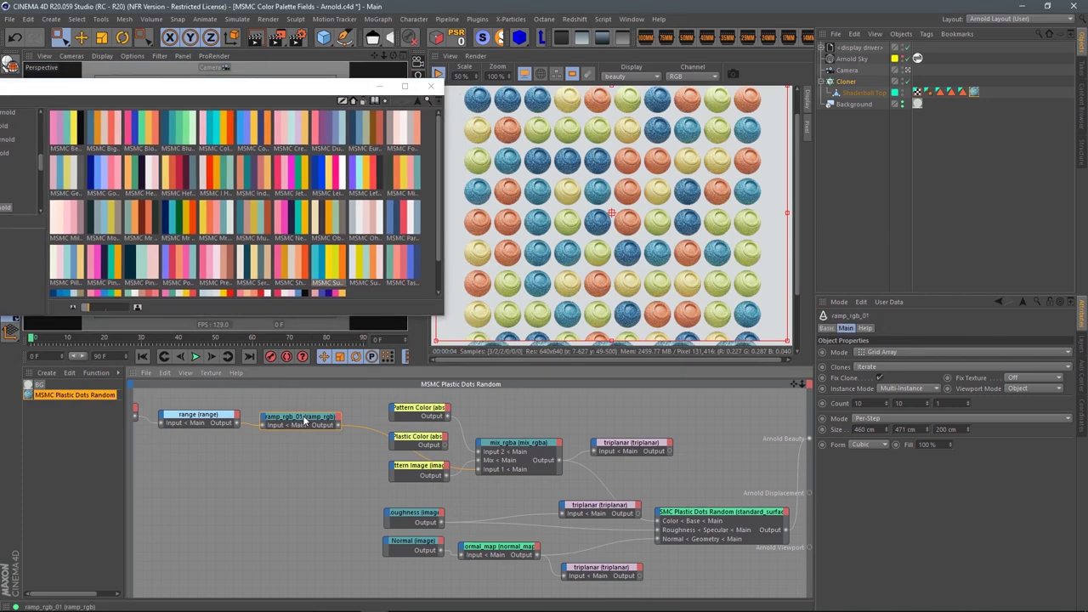
pyautogui.click(289, 261)
pyautogui.scroll(-1, 289, 261)
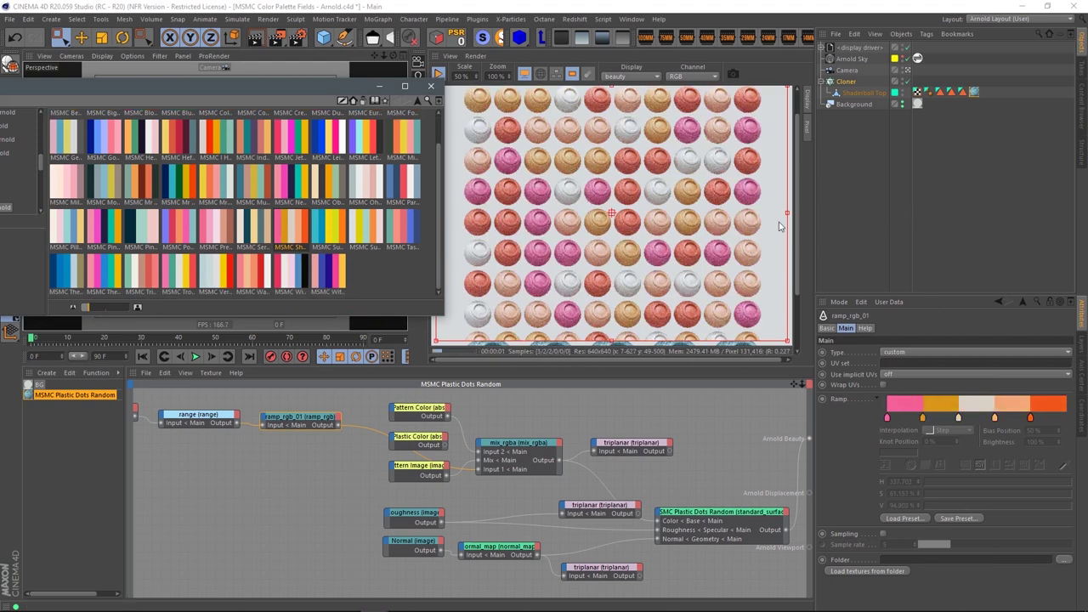
pyautogui.moveTo(144, 192); pyautogui.dragTo(319, 296)
pyautogui.moveTo(921, 412); pyautogui.dragTo(923, 414)
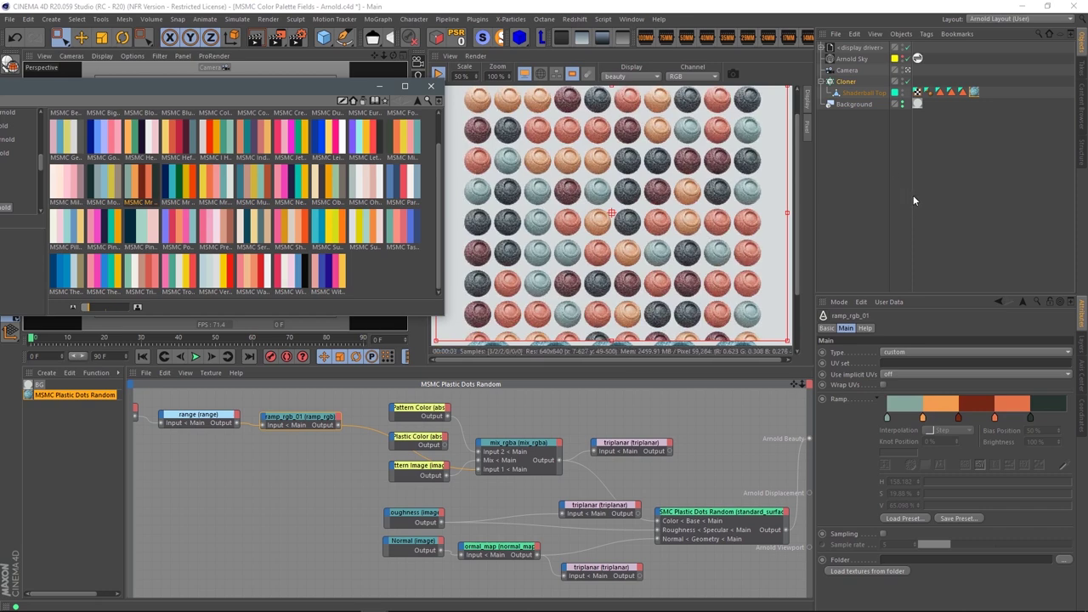
# Remove the range node from the utility chain so random feeds ramp_rgb directly, and center the random node between its neighbors.
pyautogui.moveTo(266, 466); pyautogui.dragTo(481, 491, button='middle')
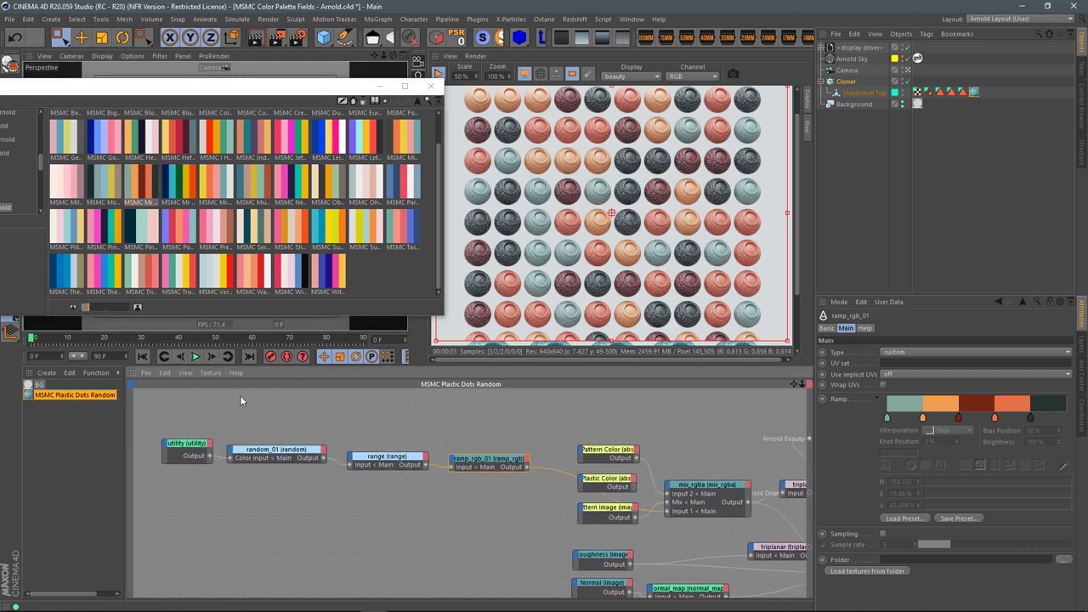
pyautogui.moveTo(172, 413); pyautogui.dragTo(500, 522)
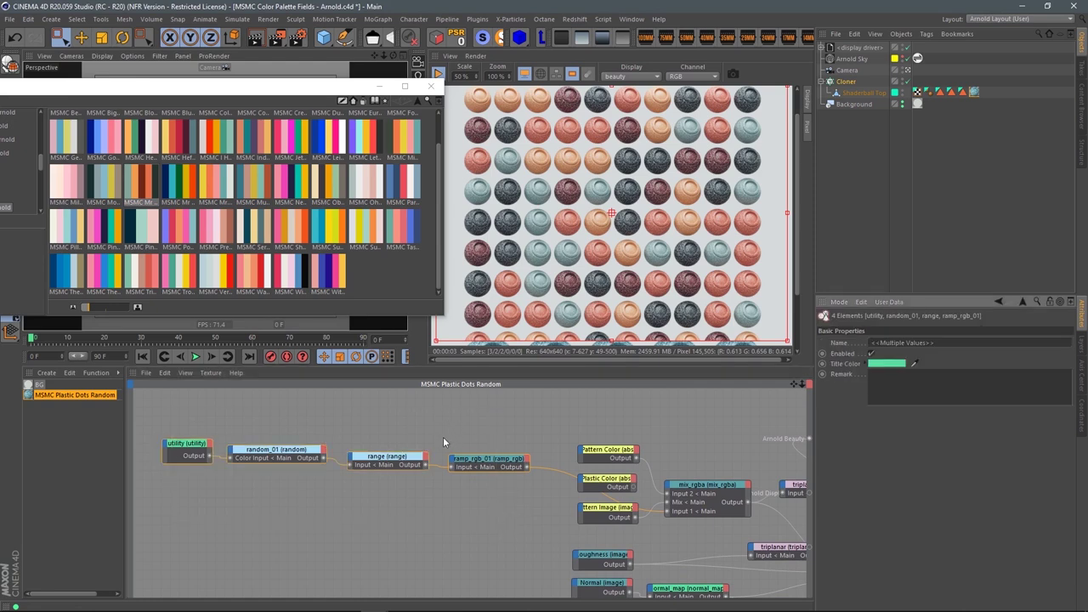
pyautogui.click(373, 467)
pyautogui.moveTo(382, 450); pyautogui.dragTo(373, 490)
pyautogui.moveTo(445, 469); pyautogui.dragTo(368, 515)
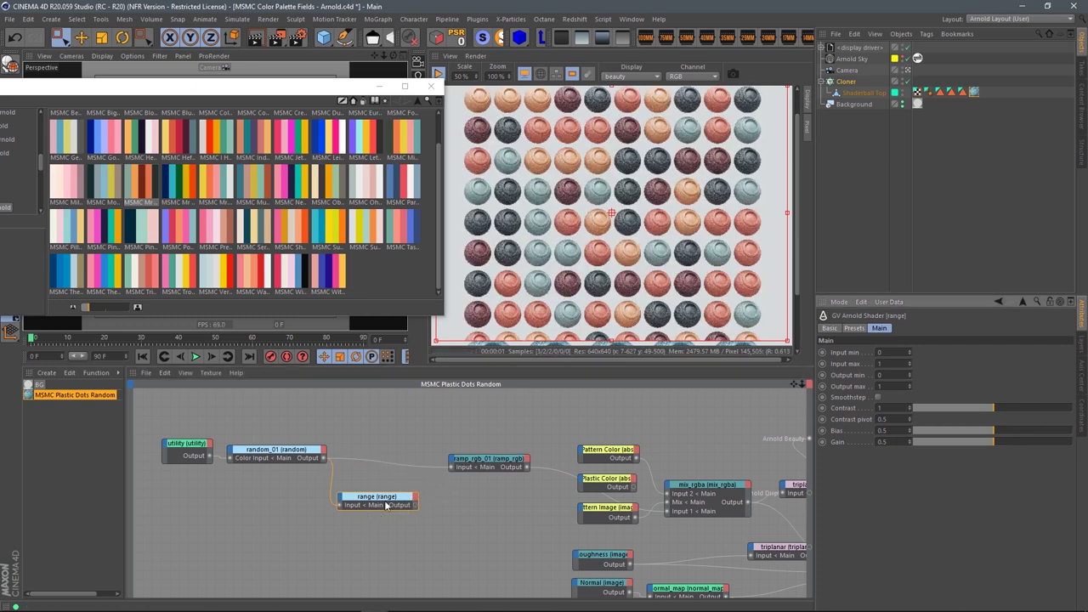
pyautogui.press('Delete')
pyautogui.moveTo(282, 456); pyautogui.dragTo(342, 462)
# Create an Arnold standard_surface material and replace its default shader with a copy of the utility, random and ramp_rgb nodes.
pyautogui.moveTo(186, 443); pyautogui.dragTo(499, 499)
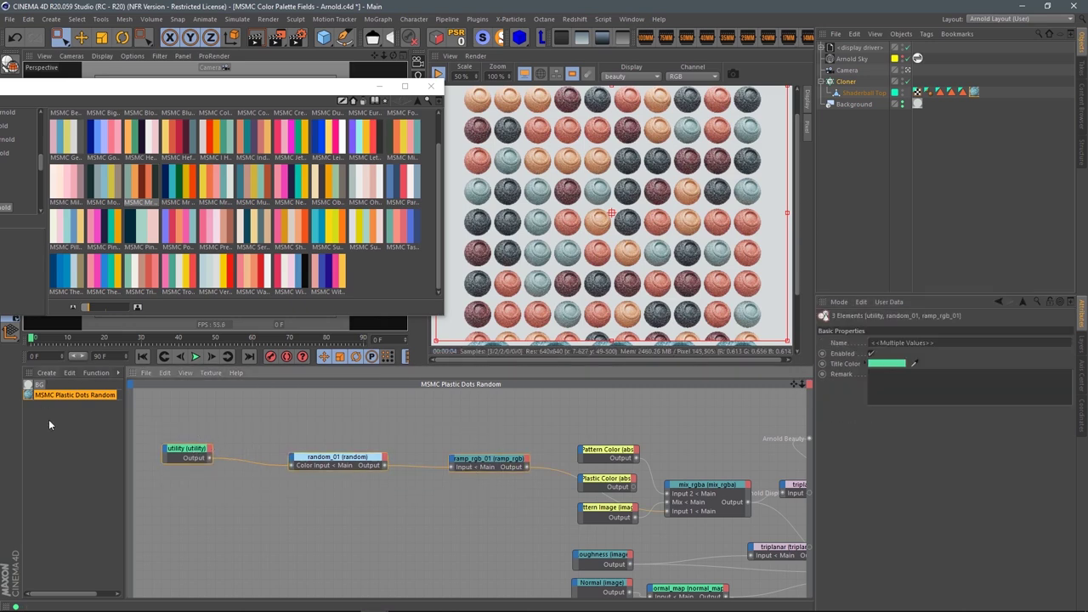
pyautogui.click(46, 373)
pyautogui.moveTo(161, 420)
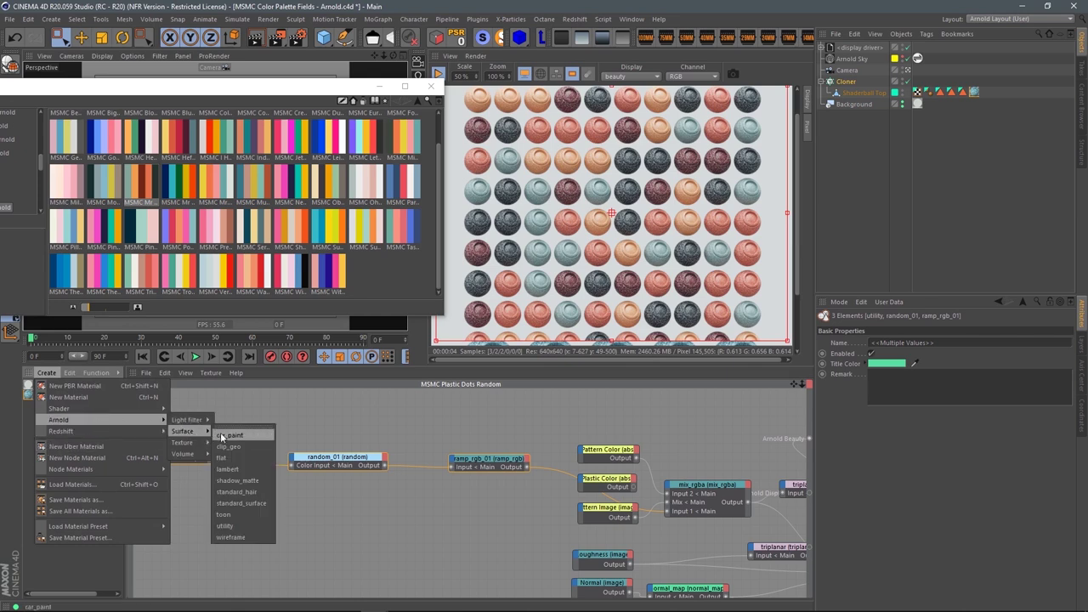
pyautogui.click(242, 435)
pyautogui.hotkey('ctrl', 'a')
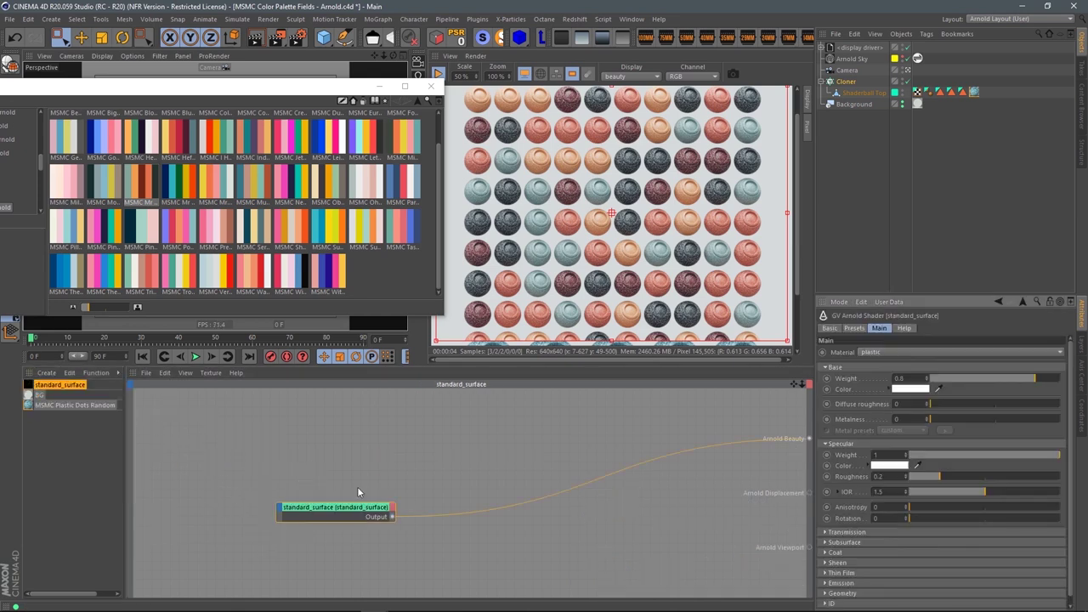
pyautogui.press('Delete')
pyautogui.hotkey('ctrl', 'v')
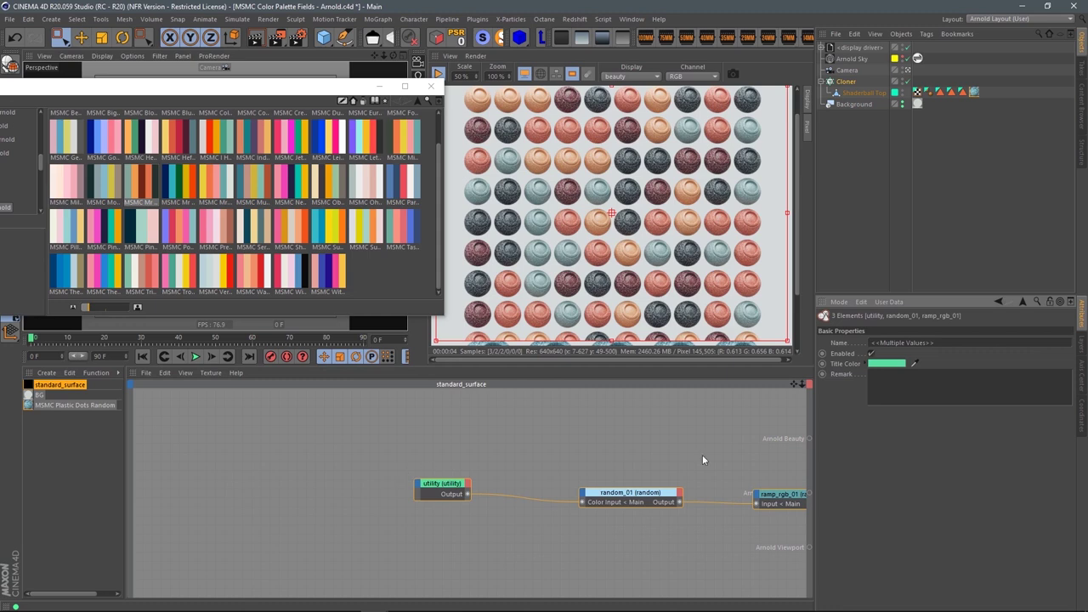
# Connect the copied ramp_rgb output to Arnold Beauty and rename the new material as ramp.
pyautogui.moveTo(669, 473); pyautogui.dragTo(429, 446, button='middle')
pyautogui.click(595, 479)
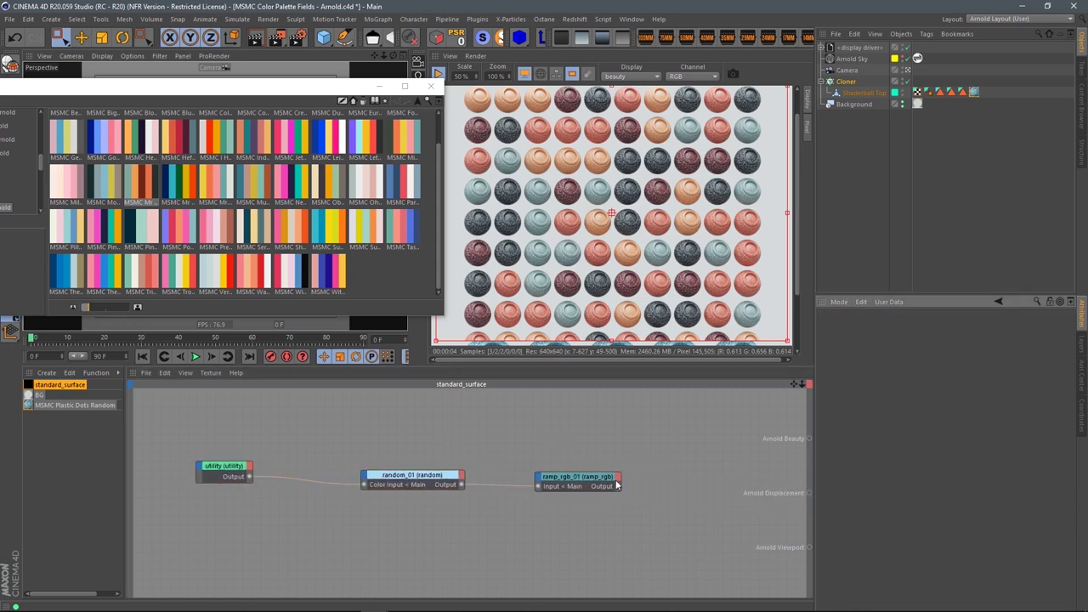
pyautogui.moveTo(602, 483); pyautogui.dragTo(809, 439)
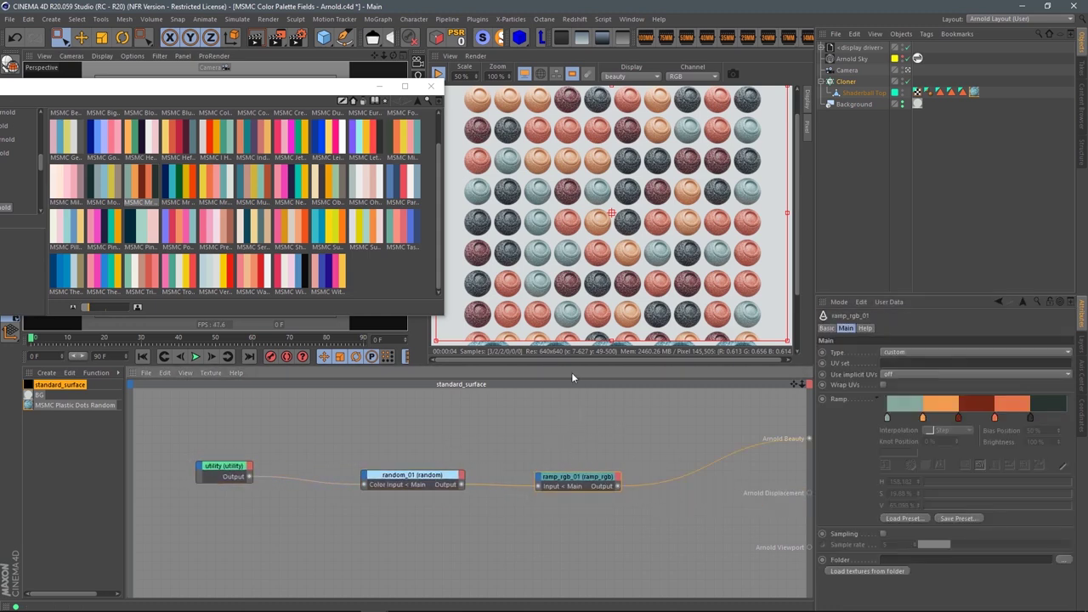
pyautogui.doubleClick(117, 385)
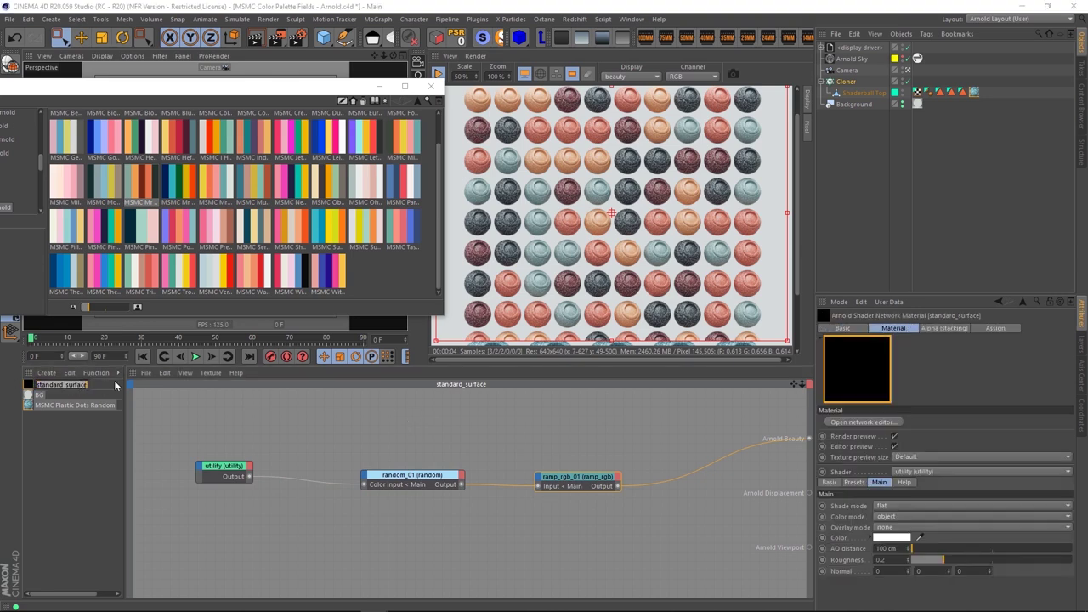
pyautogui.write('ramp')
pyautogui.press('Return')
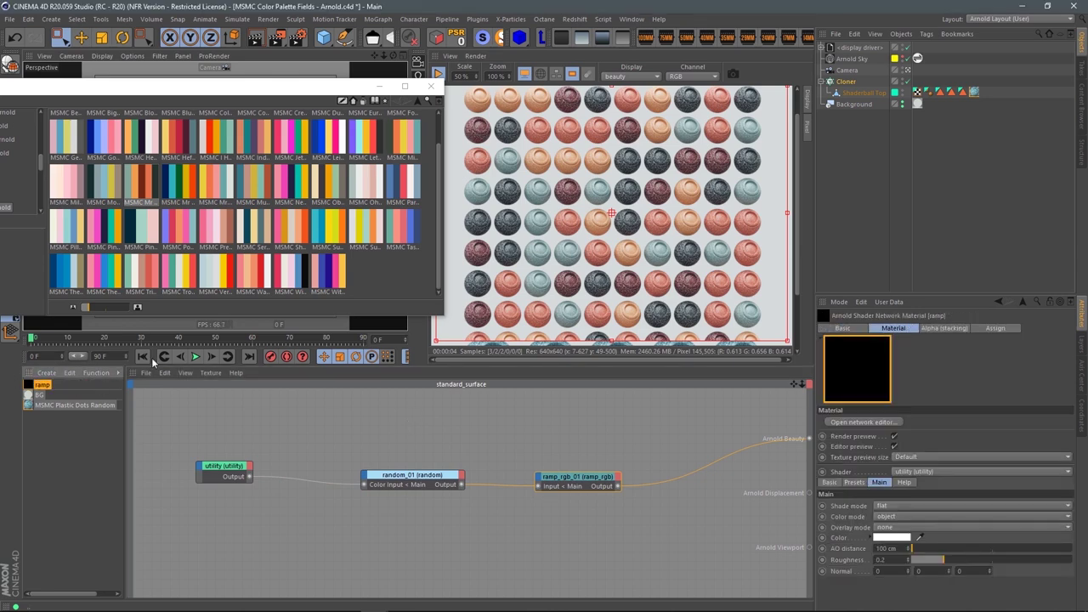
# Add the ramp material to the MSMC Plastic Dots Random network as a reference node and connect it to mix_rgba's Input 1.
pyautogui.click(77, 405)
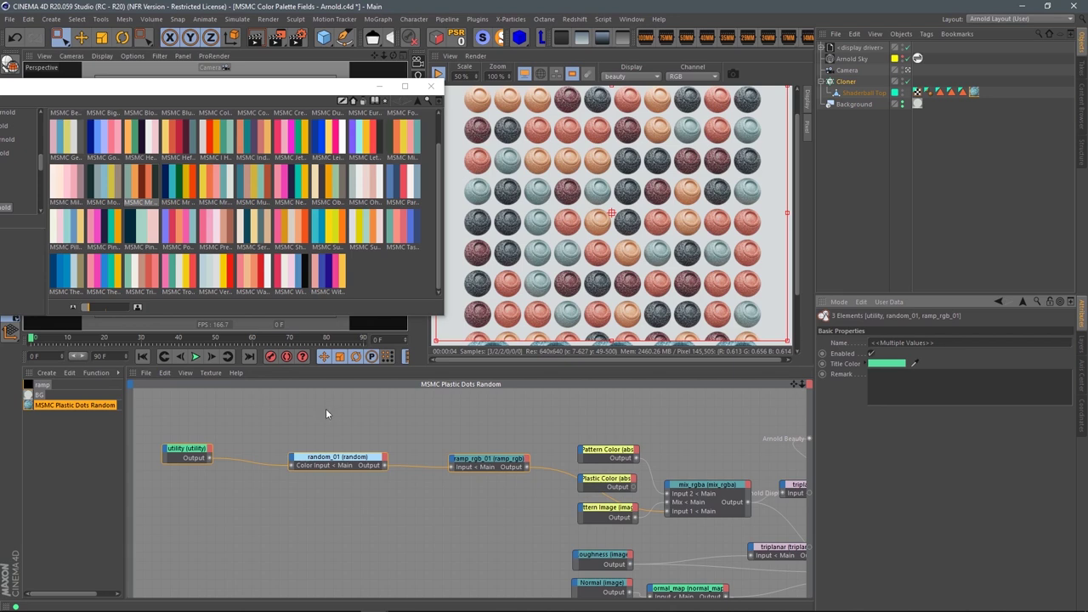
pyautogui.moveTo(372, 426); pyautogui.dragTo(420, 454, button='middle')
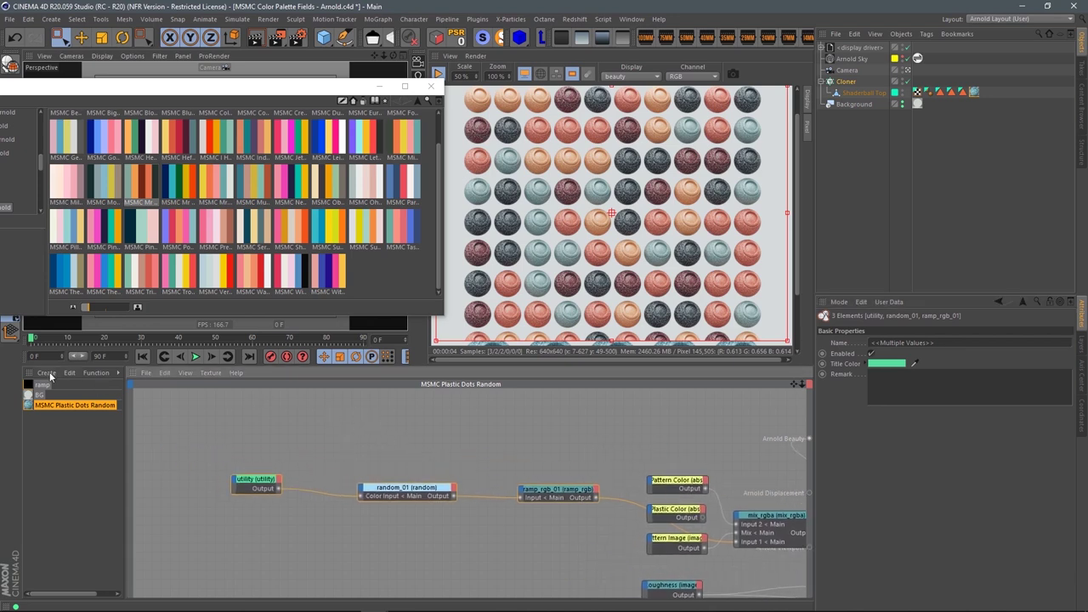
pyautogui.moveTo(450, 434); pyautogui.dragTo(450, 434)
pyautogui.moveTo(240, 464); pyautogui.dragTo(563, 529)
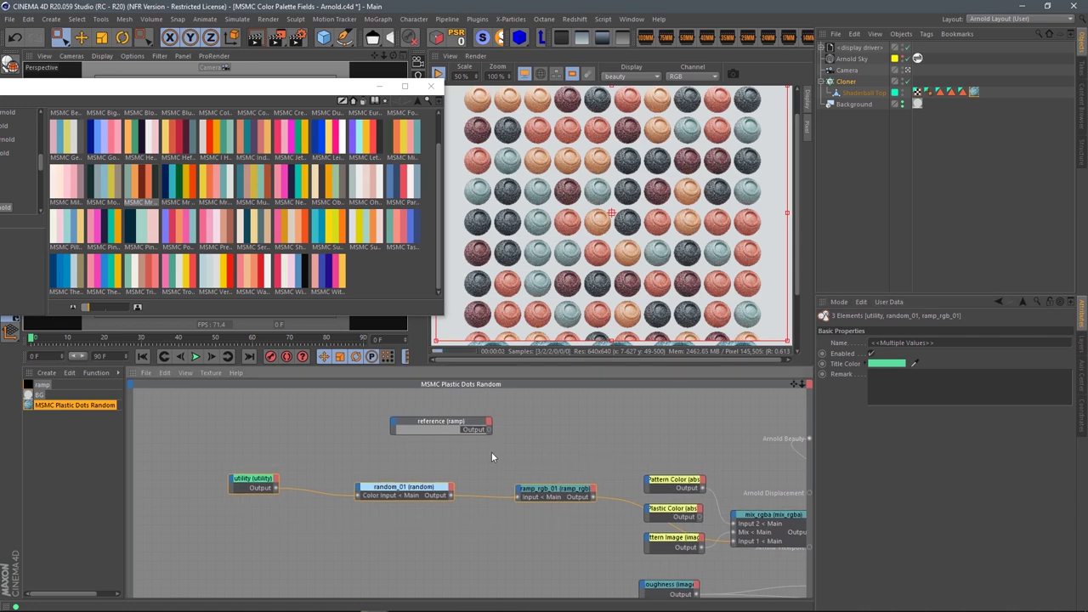
pyautogui.moveTo(493, 451); pyautogui.dragTo(428, 408, button='middle')
pyautogui.moveTo(459, 443); pyautogui.dragTo(659, 519)
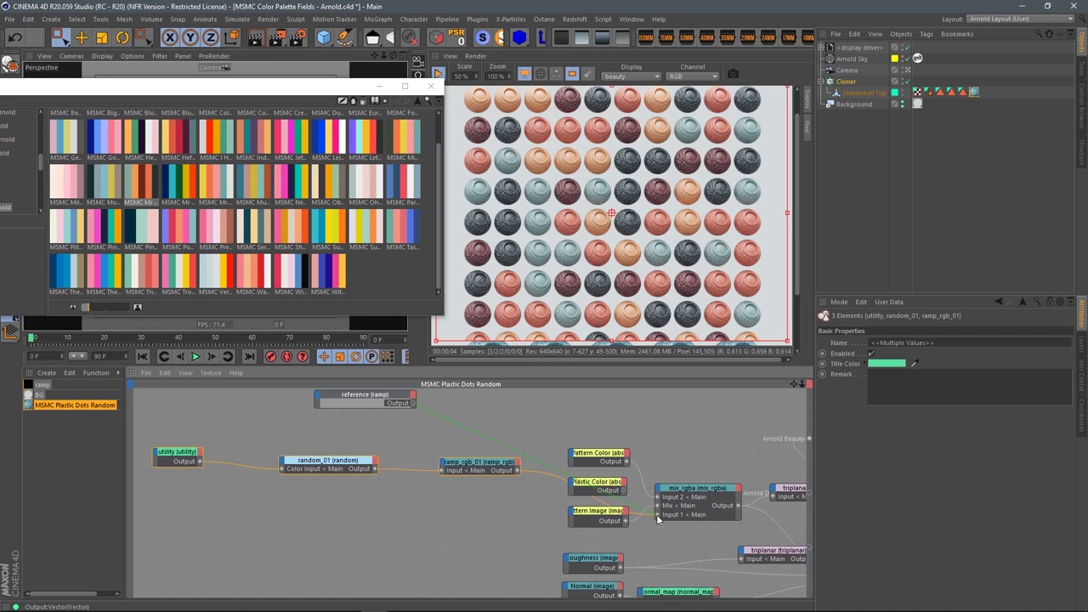
pyautogui.moveTo(570, 498); pyautogui.dragTo(660, 518)
# Delete the old utility, random and ramp_rgb nodes and move the ramp reference node closer to the color nodes.
pyautogui.moveTo(166, 503); pyautogui.dragTo(521, 444)
pyautogui.press('Delete')
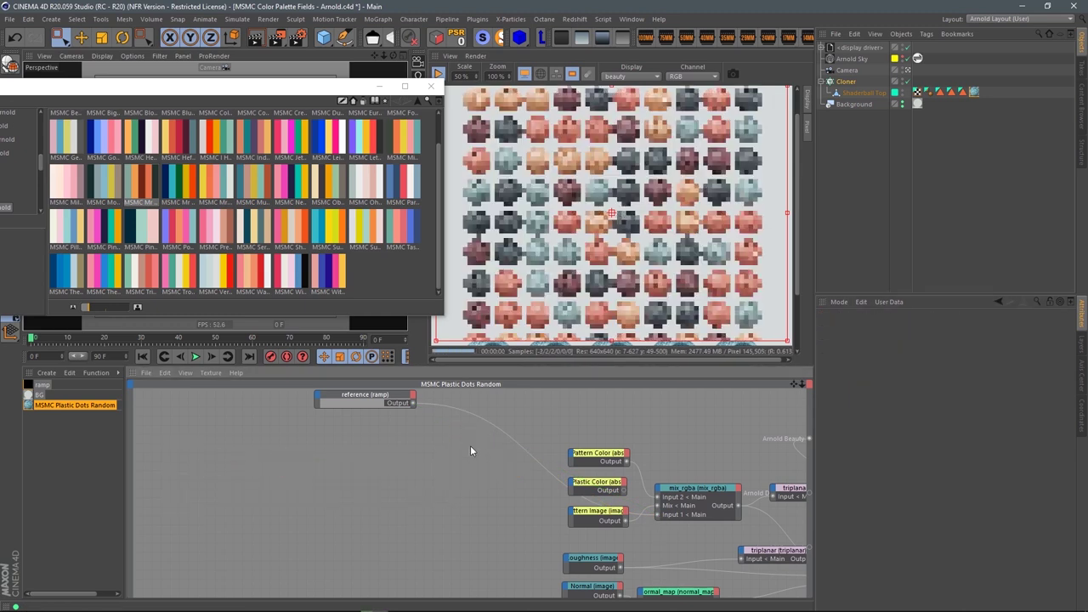
pyautogui.moveTo(668, 447); pyautogui.dragTo(530, 450, button='middle')
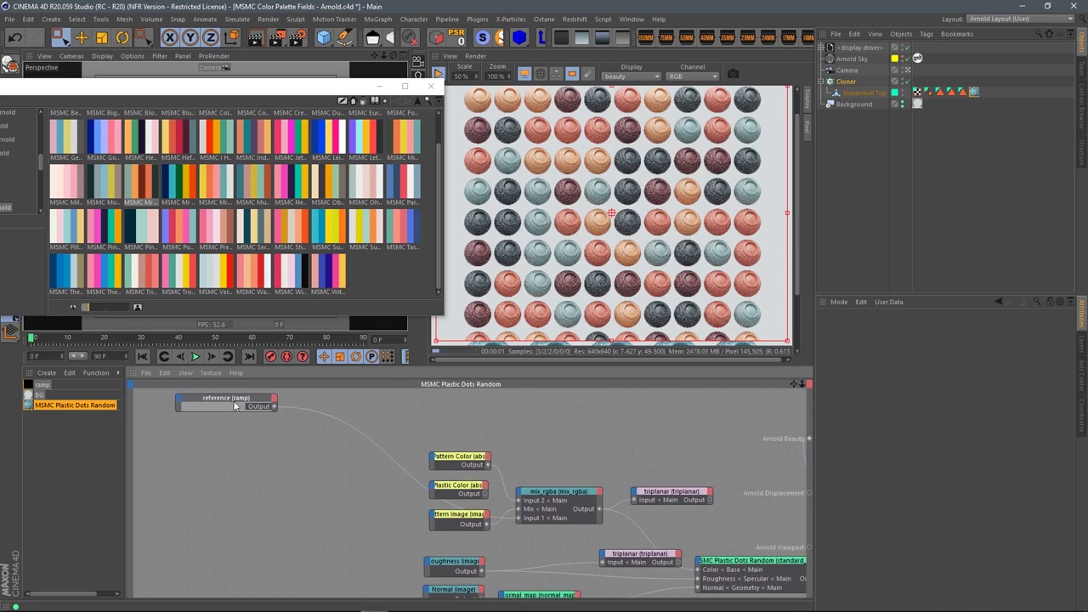
pyautogui.moveTo(235, 406); pyautogui.dragTo(324, 477)
pyautogui.moveTo(576, 481); pyautogui.dragTo(494, 439, button='middle')
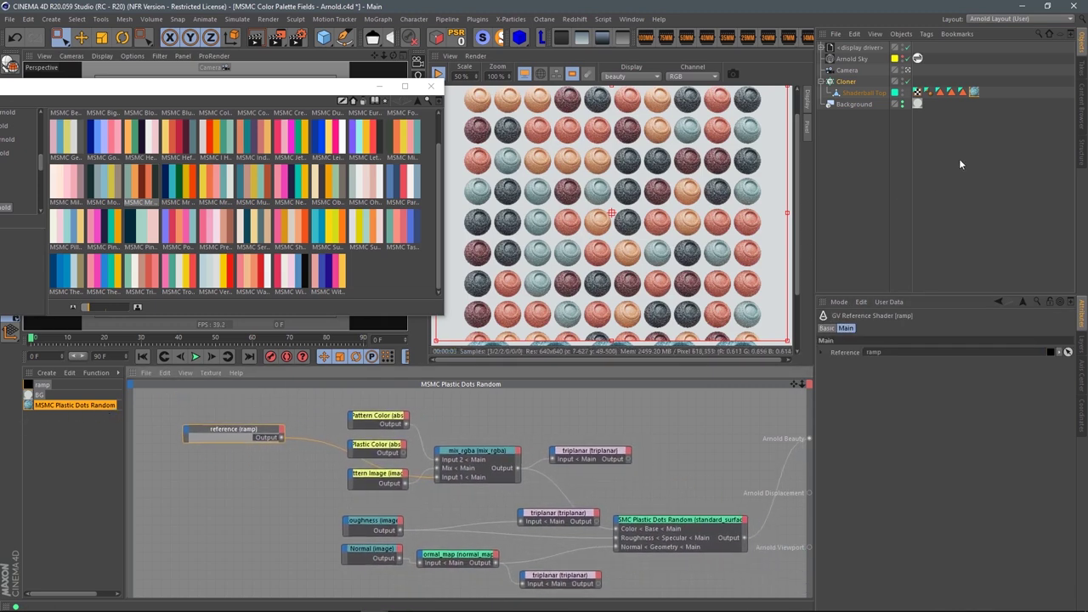
# Add the MSMC Gold Paint Daubs Random material from the MSMC Pattern Gold - Arnold library folder to the scene.
pyautogui.click(1082, 103)
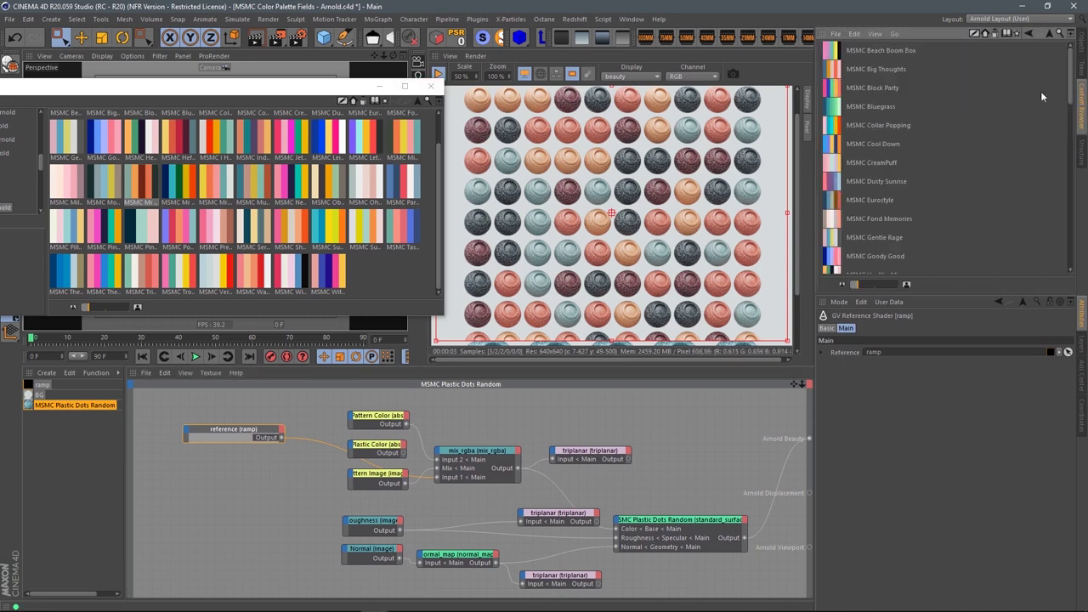
pyautogui.click(1046, 36)
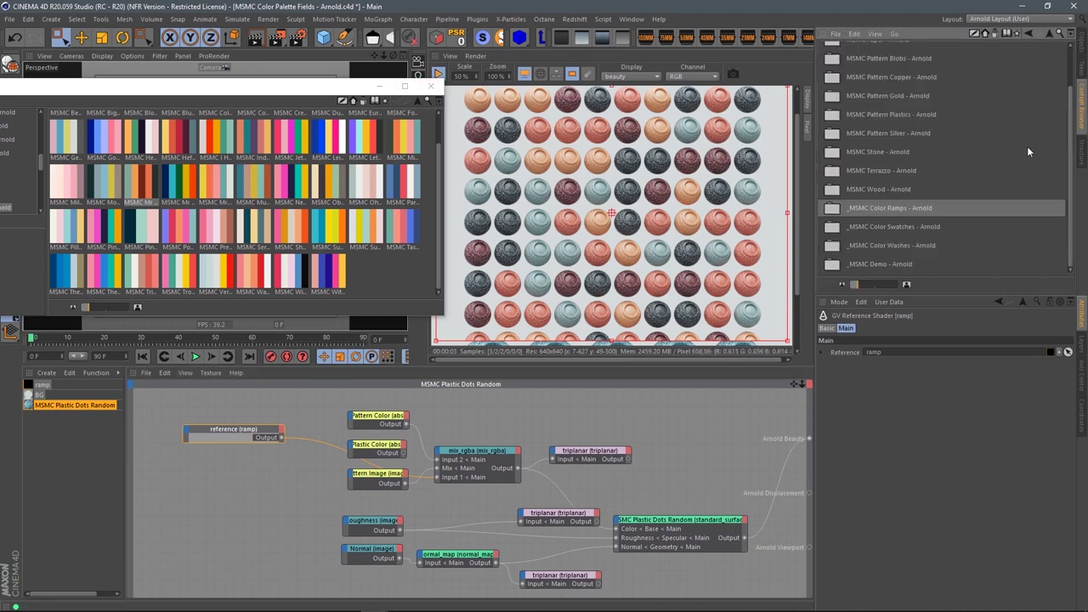
pyautogui.moveTo(1071, 172); pyautogui.dragTo(1070, 134)
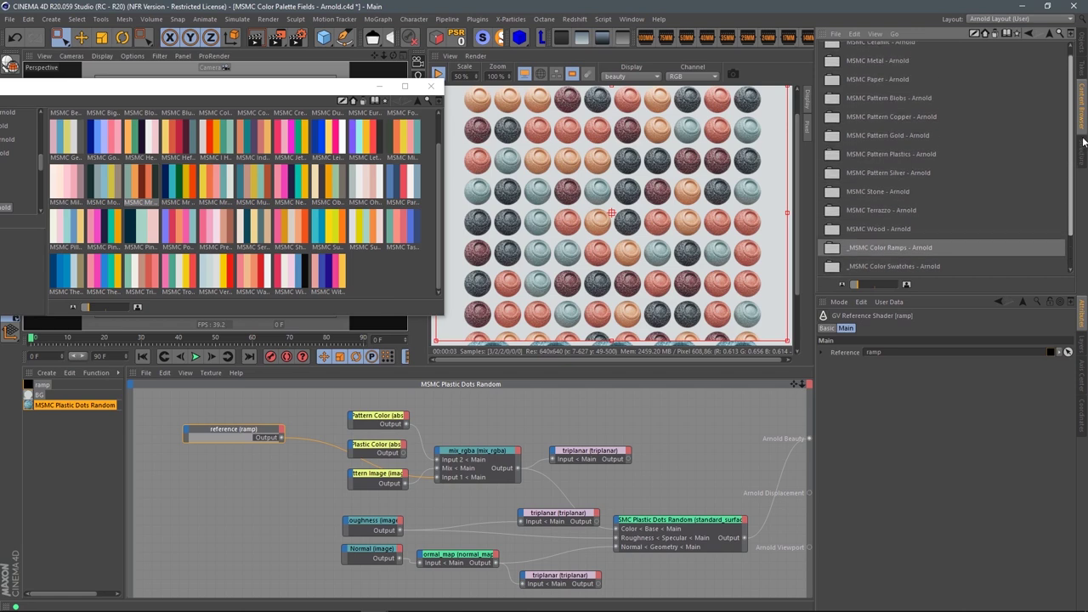
pyautogui.doubleClick(881, 145)
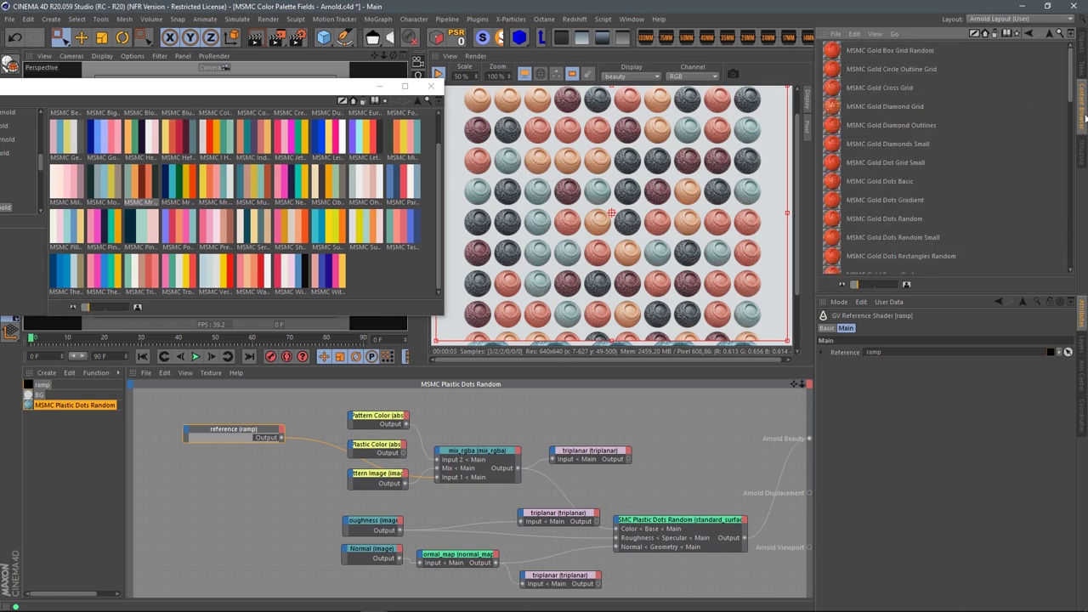
pyautogui.moveTo(1072, 89); pyautogui.dragTo(1067, 153)
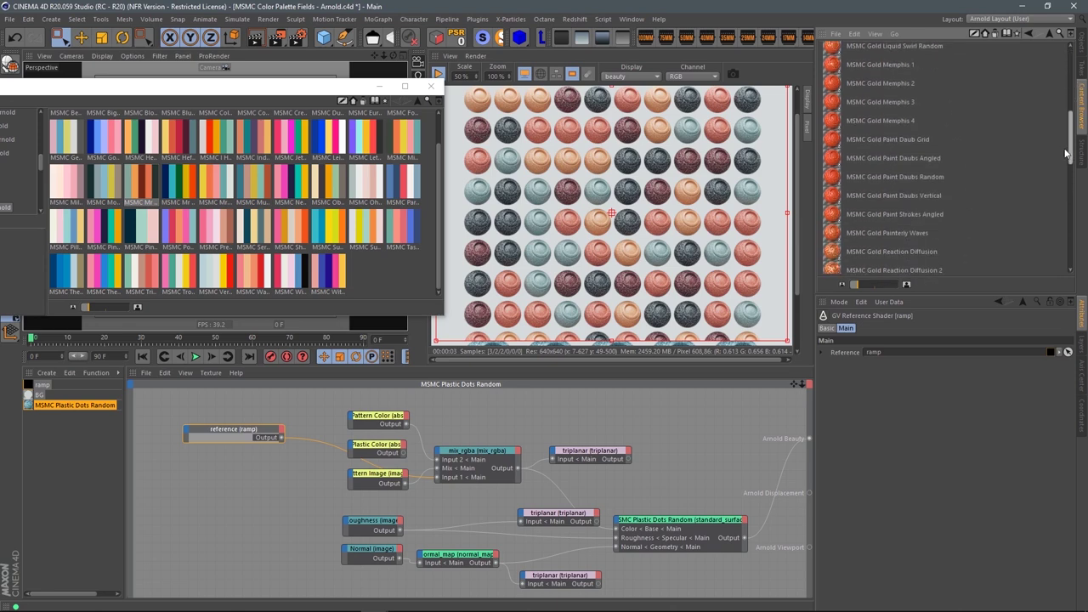
pyautogui.scroll(1, 1063, 153)
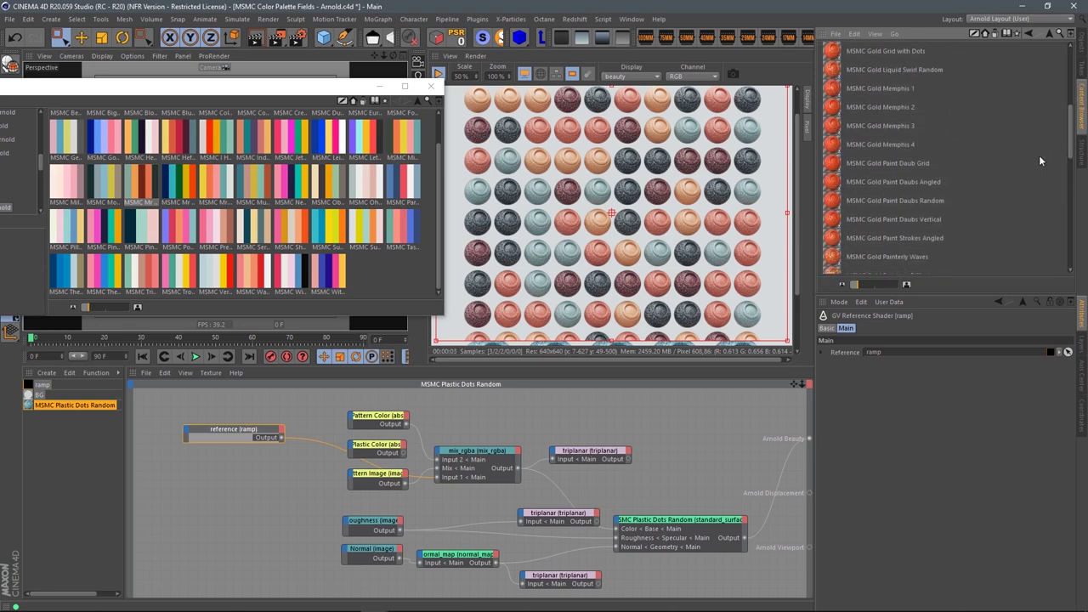
pyautogui.moveTo(896, 206)
pyautogui.mouseDown()
pyautogui.moveTo(641, 265)
pyautogui.moveTo(64, 443)
pyautogui.moveTo(90, 435)
pyautogui.mouseUp()
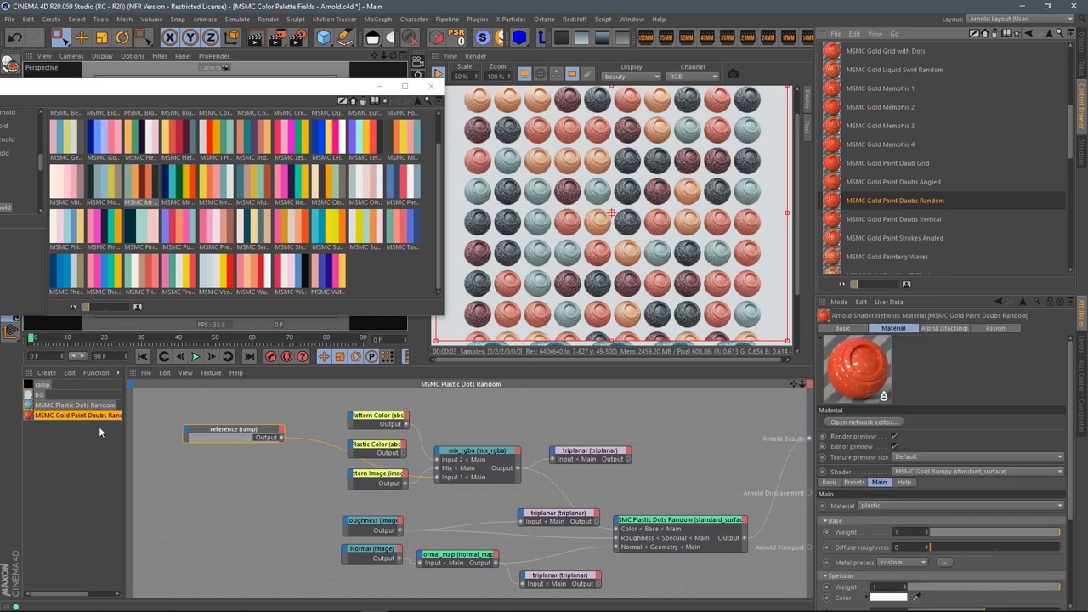
# In the MSMC Gold Paint Daubs Random network, add the ramp material as a reference node connected to MSMC Plastic's base color.
pyautogui.click(97, 416)
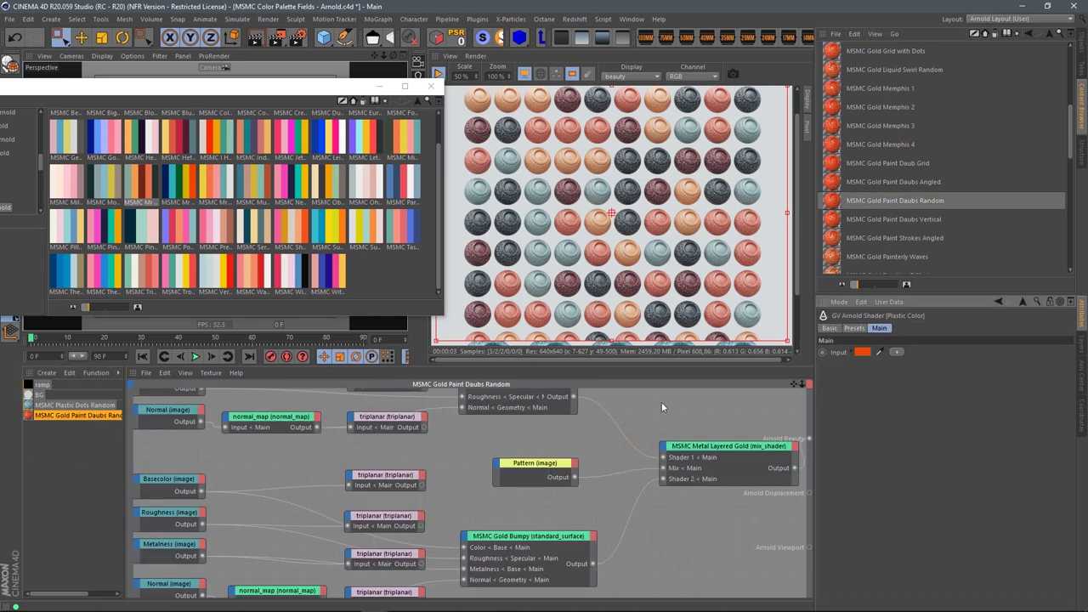
pyautogui.scroll(-4, 578, 449)
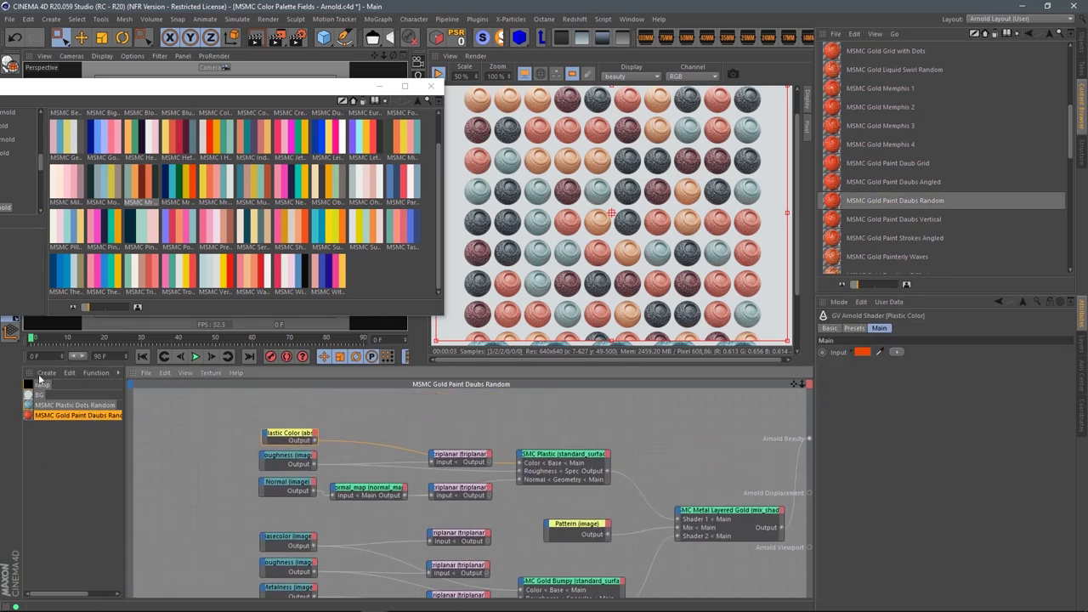
pyautogui.moveTo(47, 387); pyautogui.dragTo(522, 470)
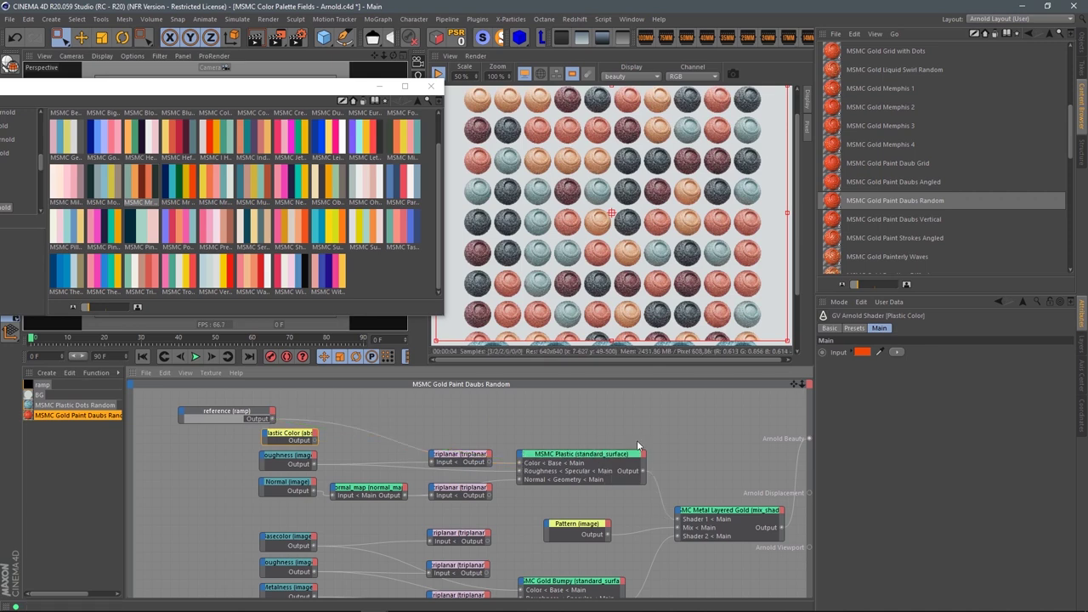
# Assign the MSMC Gold Paint Daubs Random material to the Shaderball Top object in the Cloner.
pyautogui.click(1085, 54)
pyautogui.moveTo(86, 422); pyautogui.dragTo(952, 89)
pyautogui.moveTo(871, 92); pyautogui.dragTo(876, 92)
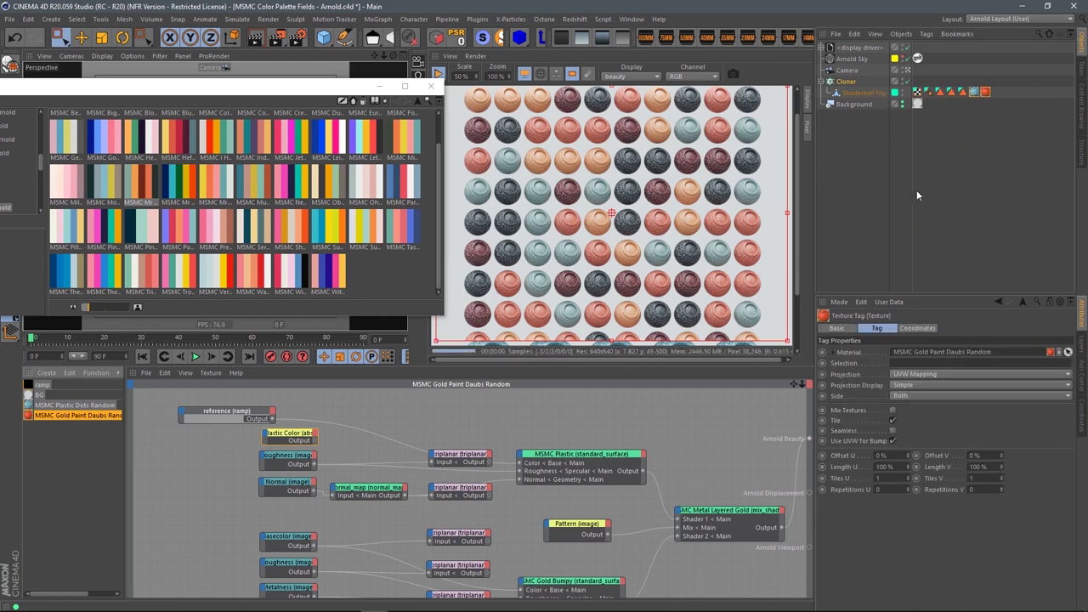
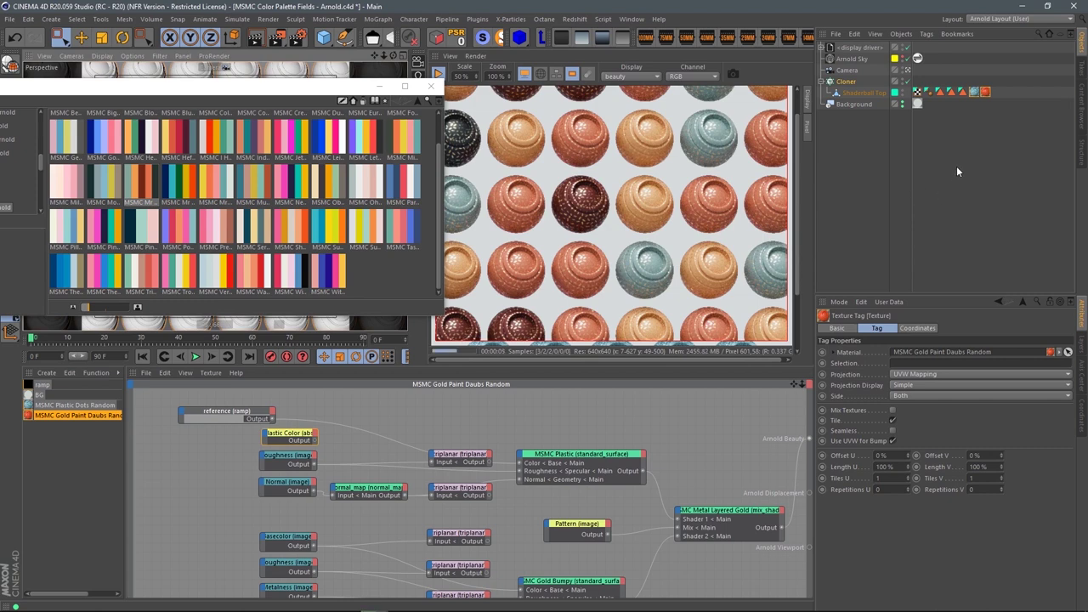
pyautogui.click(42, 385)
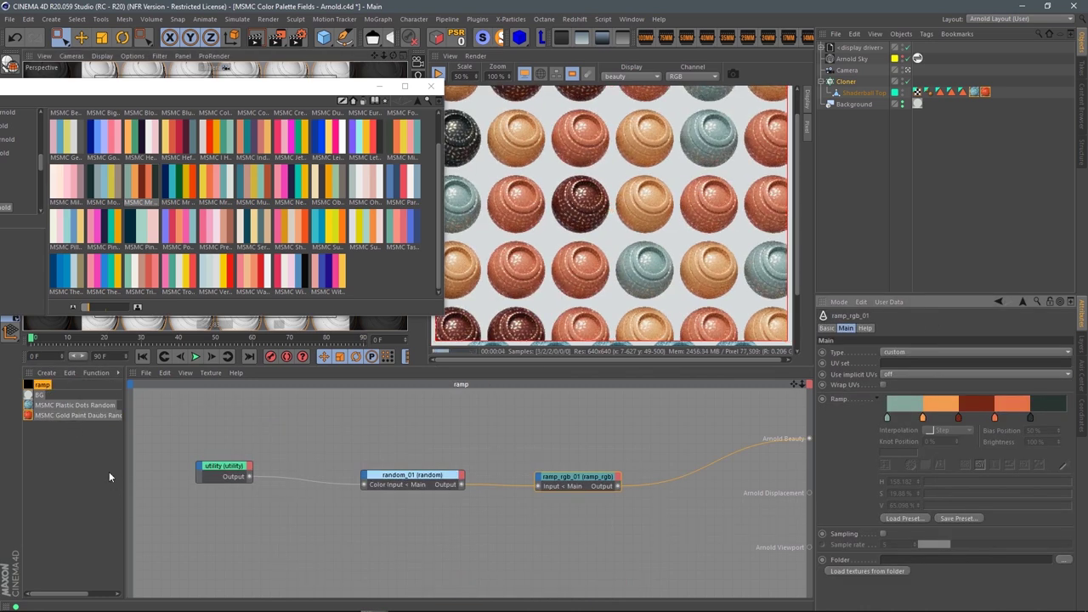
pyautogui.click(51, 406)
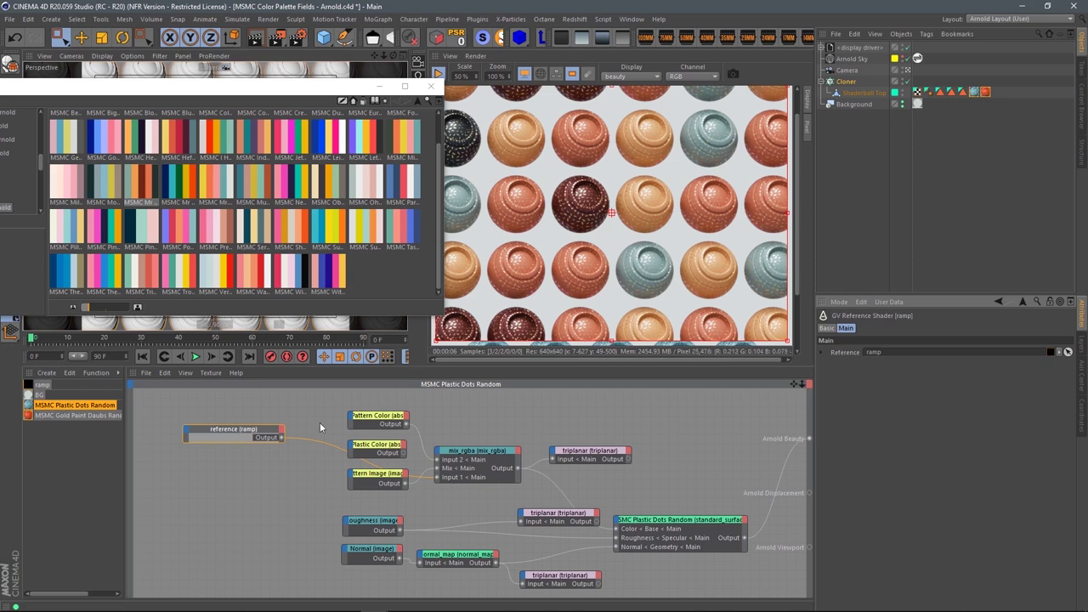
pyautogui.click(41, 386)
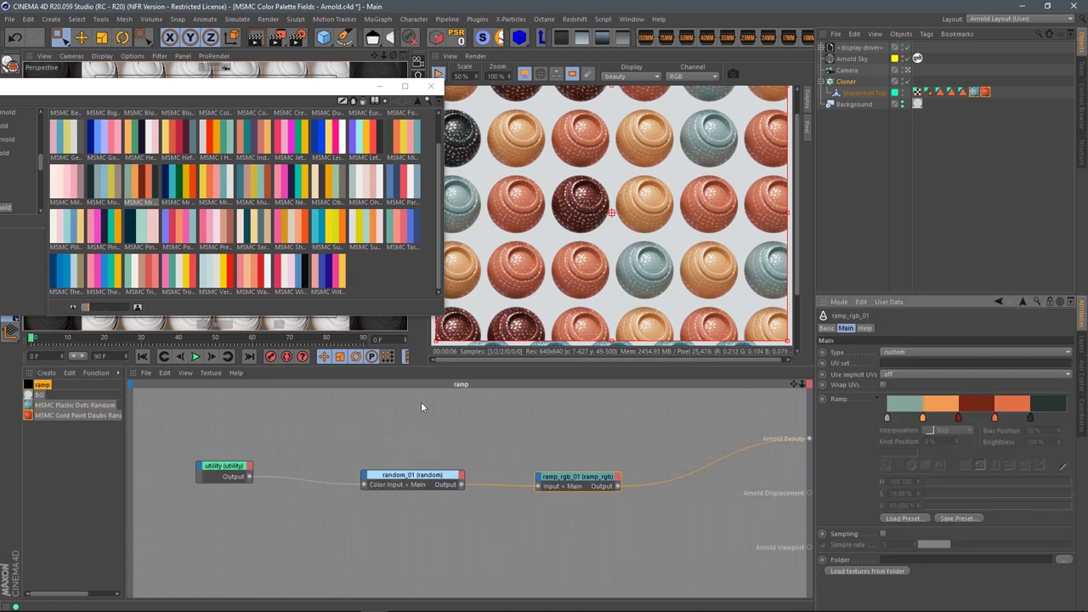
# Duplicate the Shaderball Top object and place both copies together under the nested Cloner.
pyautogui.keyDown('ctrl'); pyautogui.moveTo(863, 95); pyautogui.dragTo(867, 109); pyautogui.keyUp('ctrl')
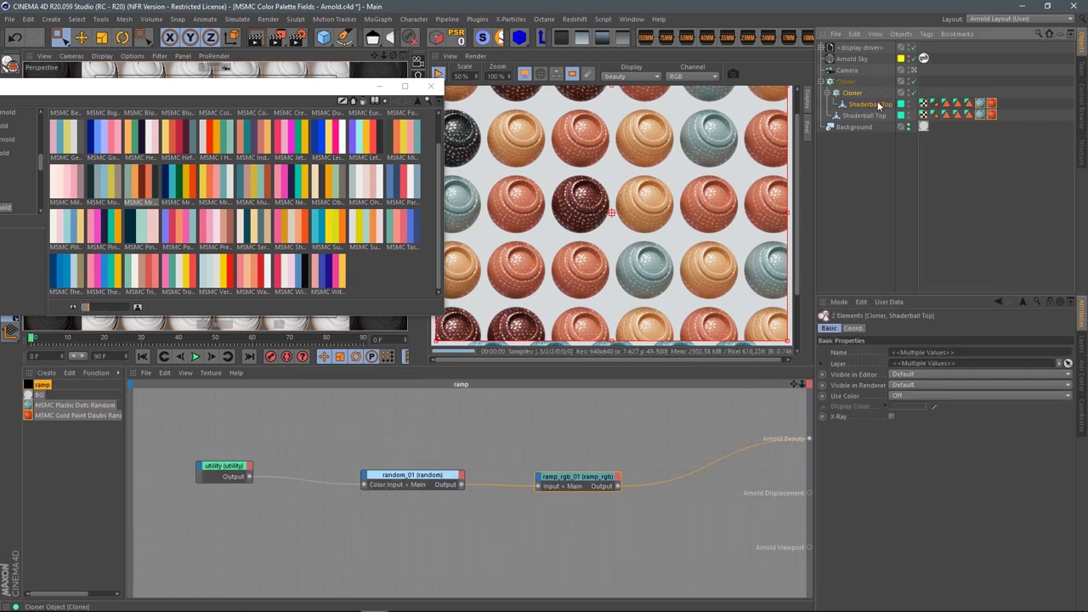
pyautogui.click(865, 114)
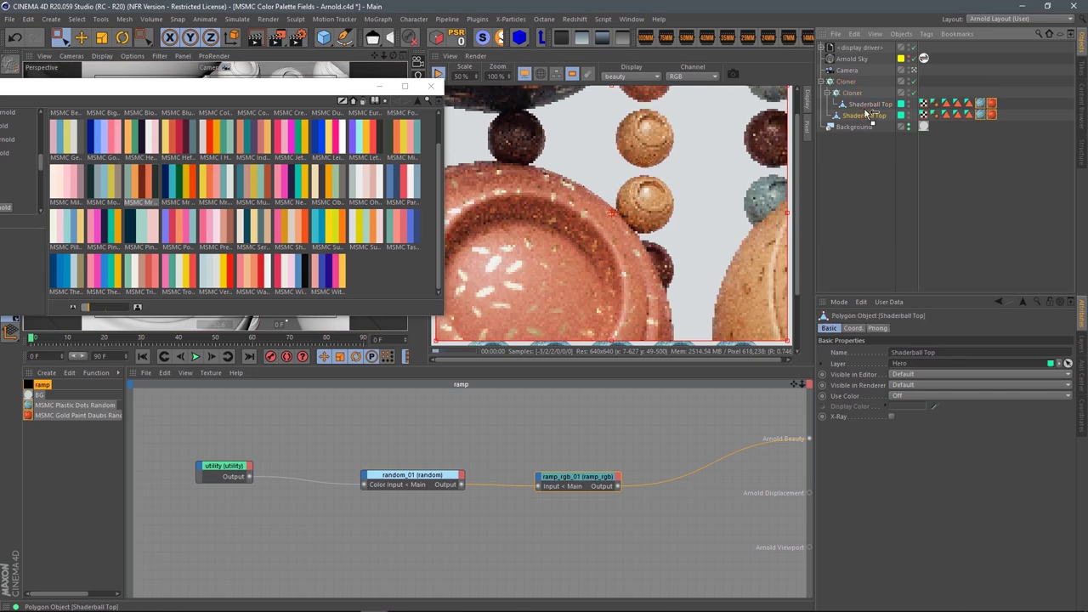
pyautogui.moveTo(865, 114); pyautogui.dragTo(865, 103)
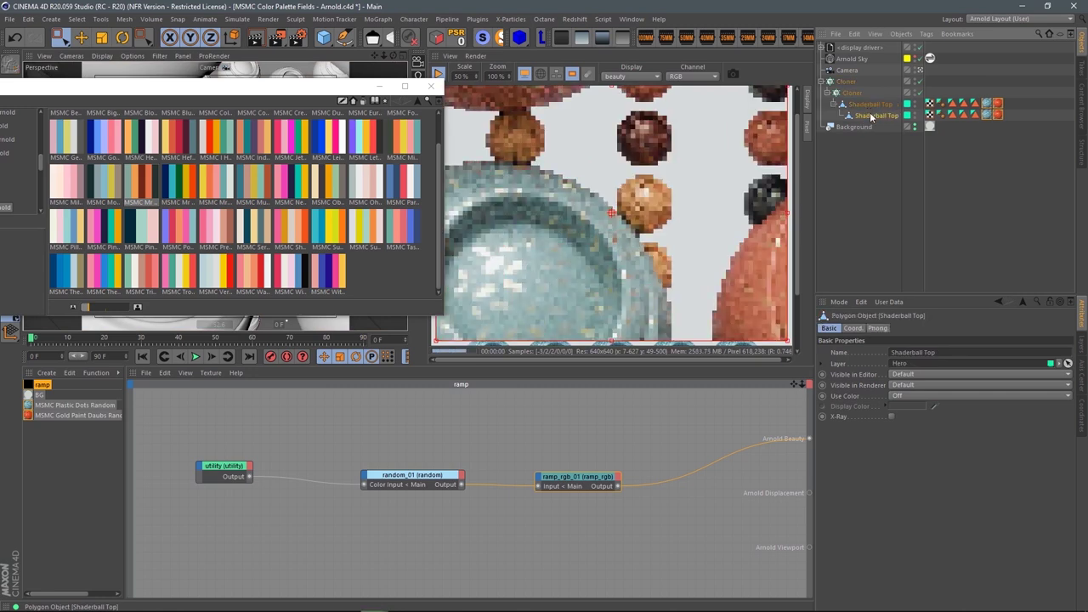
# Remove the gold paint daubs material tag from the first Shaderball Top and the plastic dots tag from the second.
pyautogui.click(990, 104)
pyautogui.press('Delete')
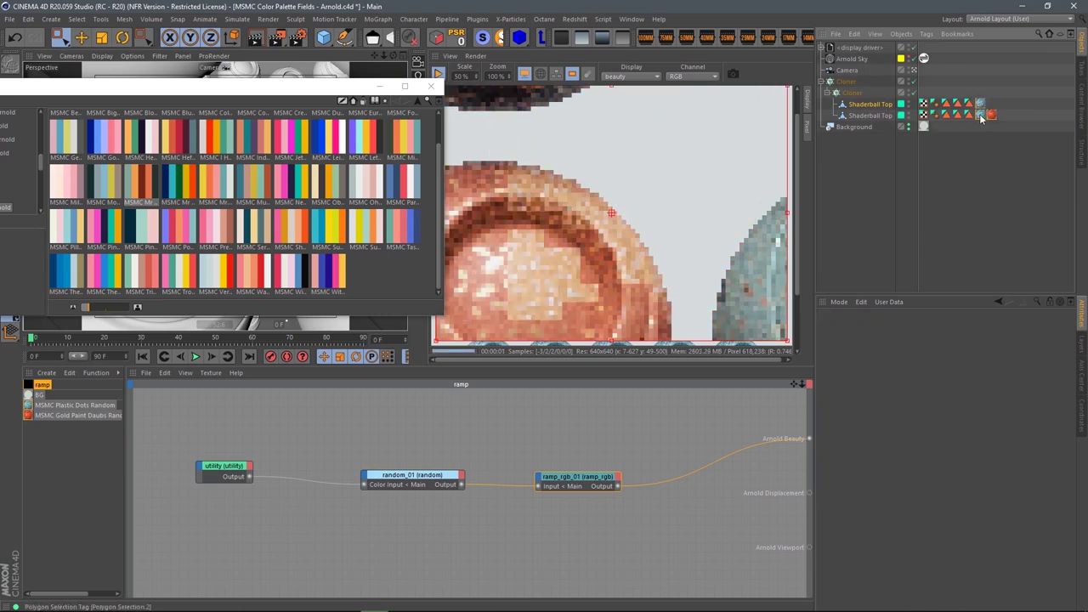
pyautogui.click(980, 114)
pyautogui.press('Delete')
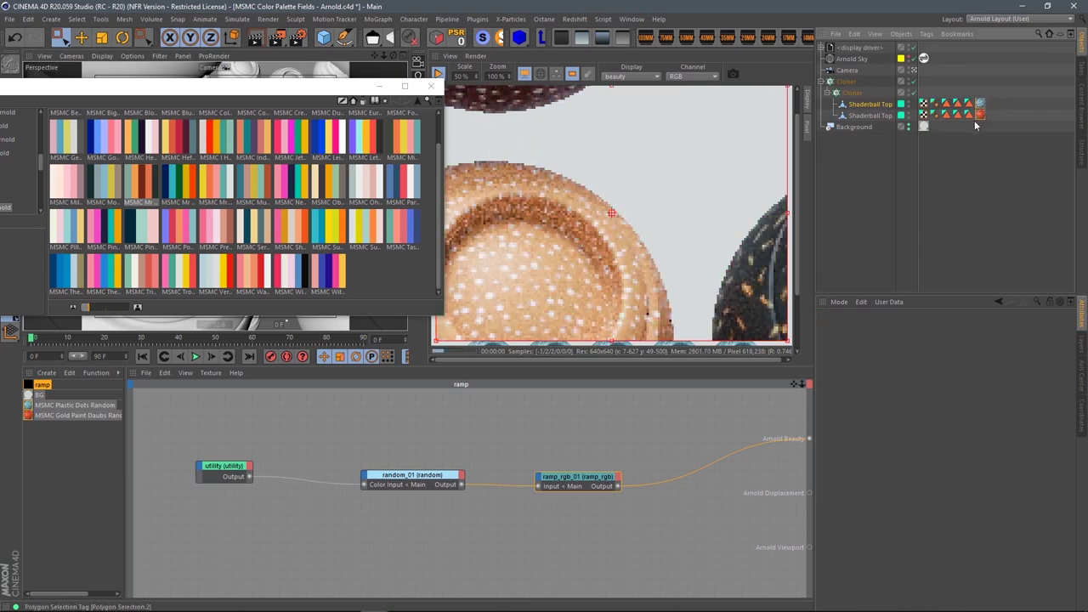
# Move both Shaderball Top objects directly under the outer Cloner and delete the nested Cloner.
pyautogui.click(851, 92)
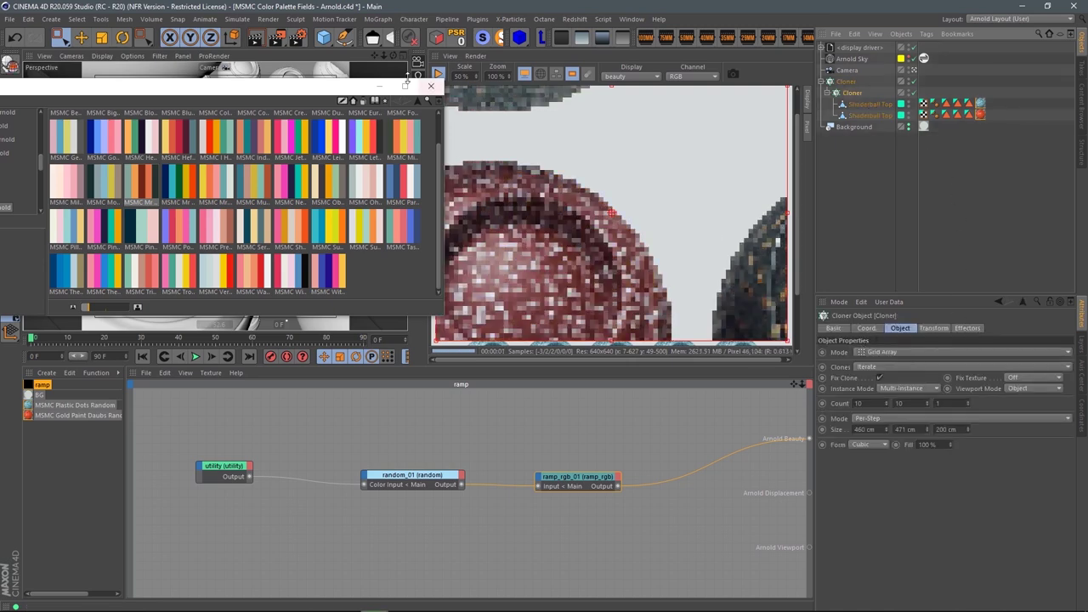
pyautogui.moveTo(213, 85); pyautogui.dragTo(316, 316)
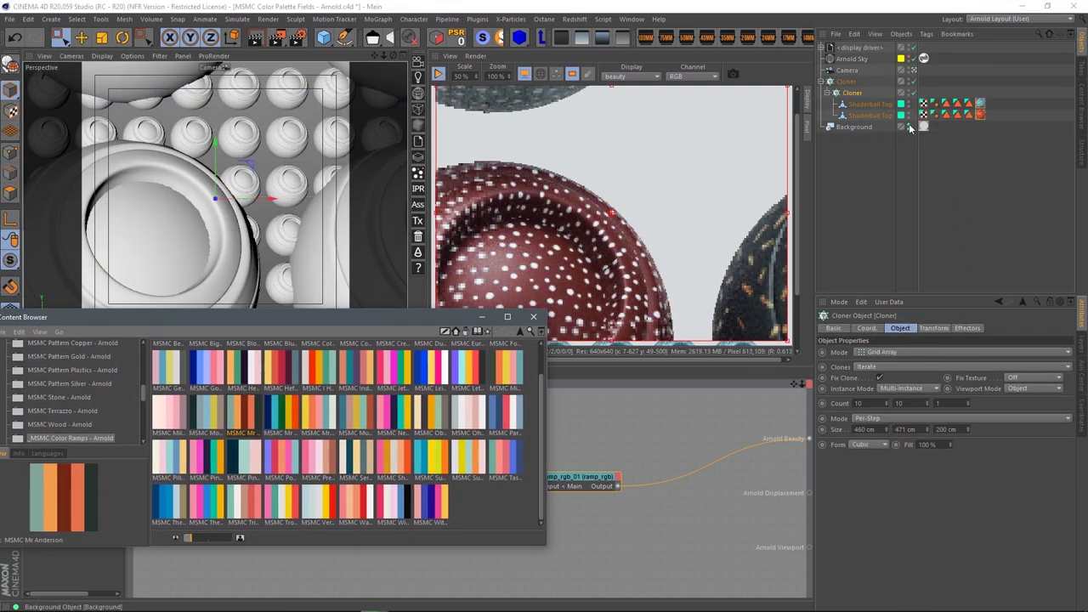
pyautogui.moveTo(861, 110)
pyautogui.mouseDown()
pyautogui.moveTo(858, 85)
pyautogui.moveTo(853, 115)
pyautogui.mouseUp()
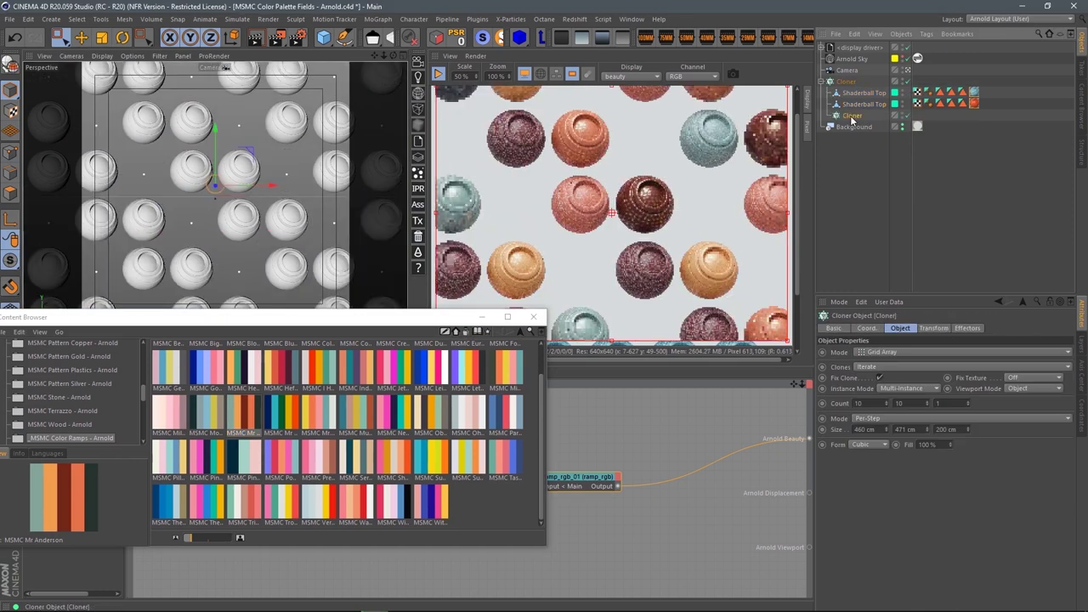
pyautogui.click(863, 127)
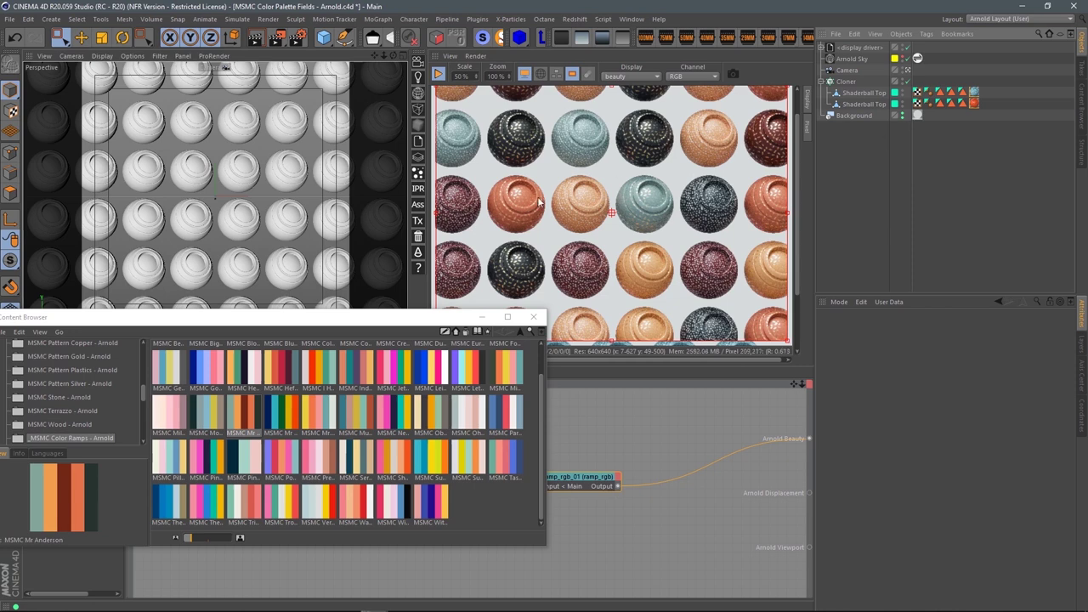
# Set the seed of the random node in the shared ramp material to 20.
pyautogui.moveTo(445, 317); pyautogui.dragTo(536, 516)
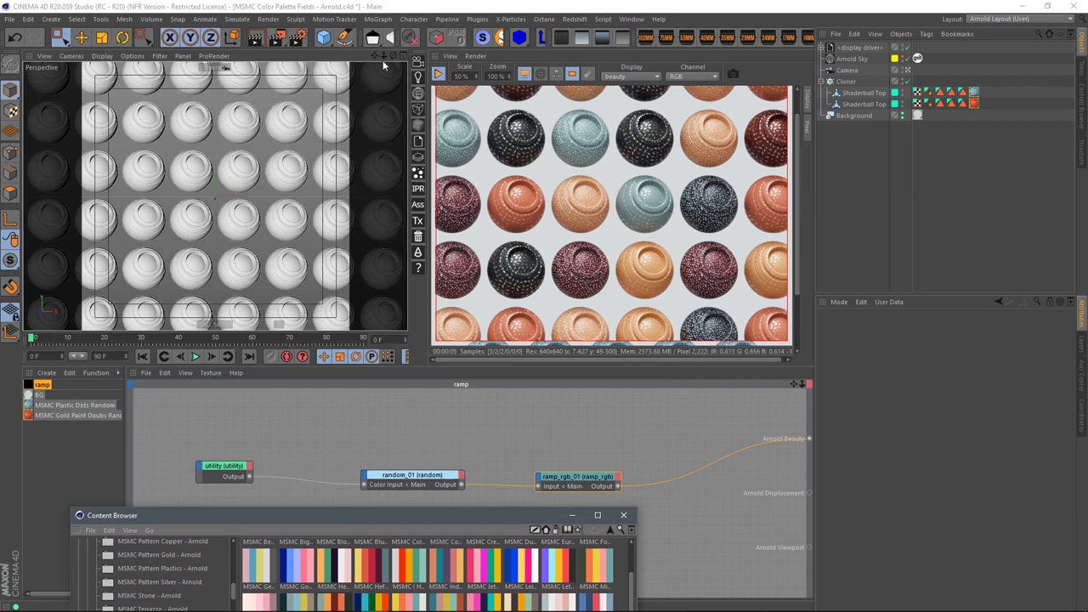
pyautogui.scroll(-6, 374, 80)
pyautogui.scroll(-1, 302, 233)
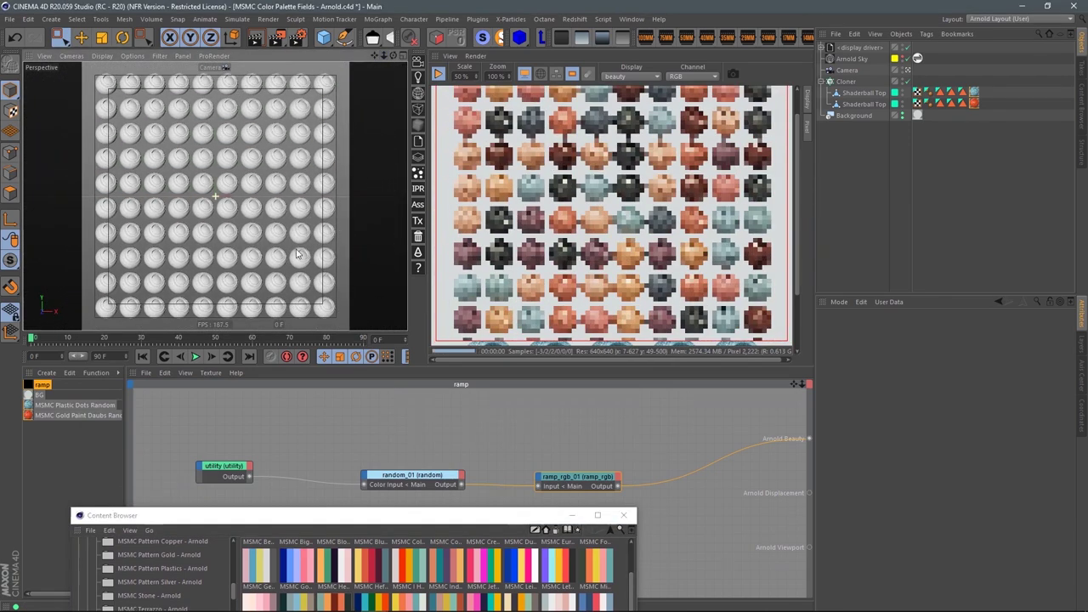
pyautogui.click(84, 407)
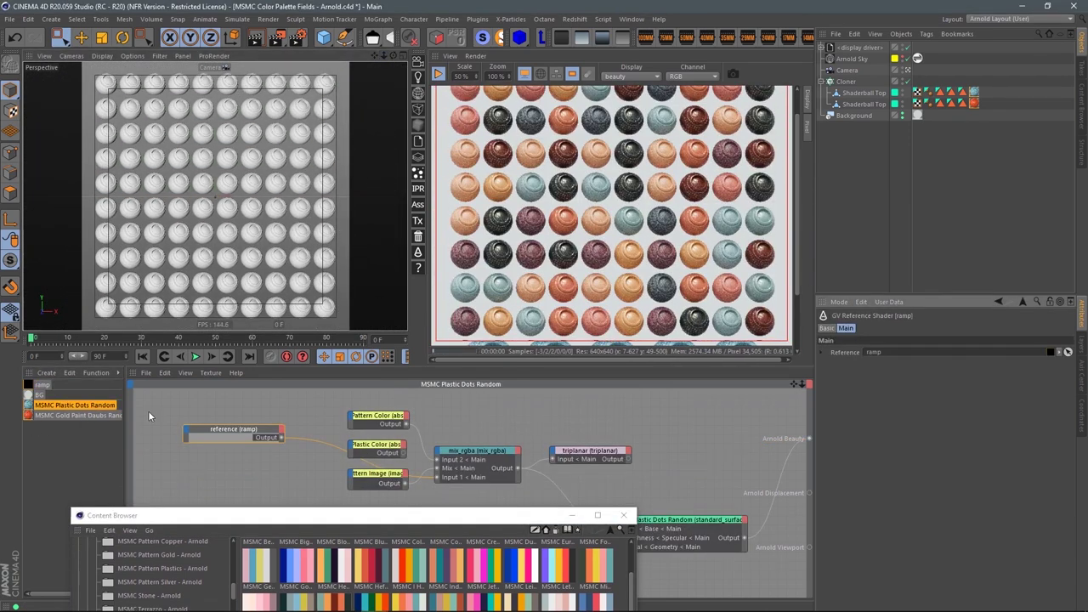
pyautogui.click(242, 434)
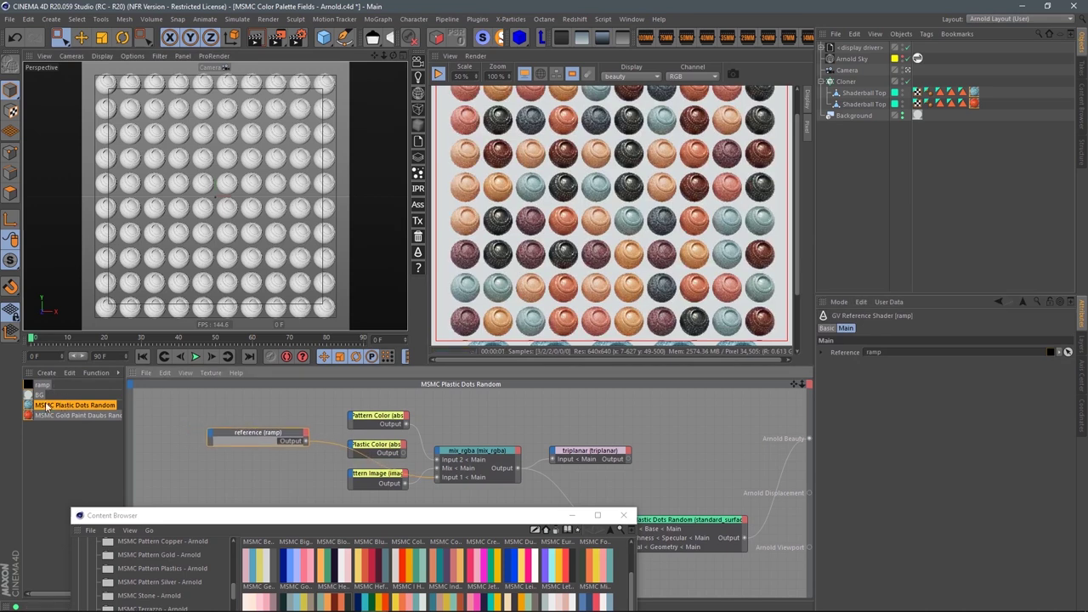
pyautogui.click(42, 386)
pyautogui.click(414, 477)
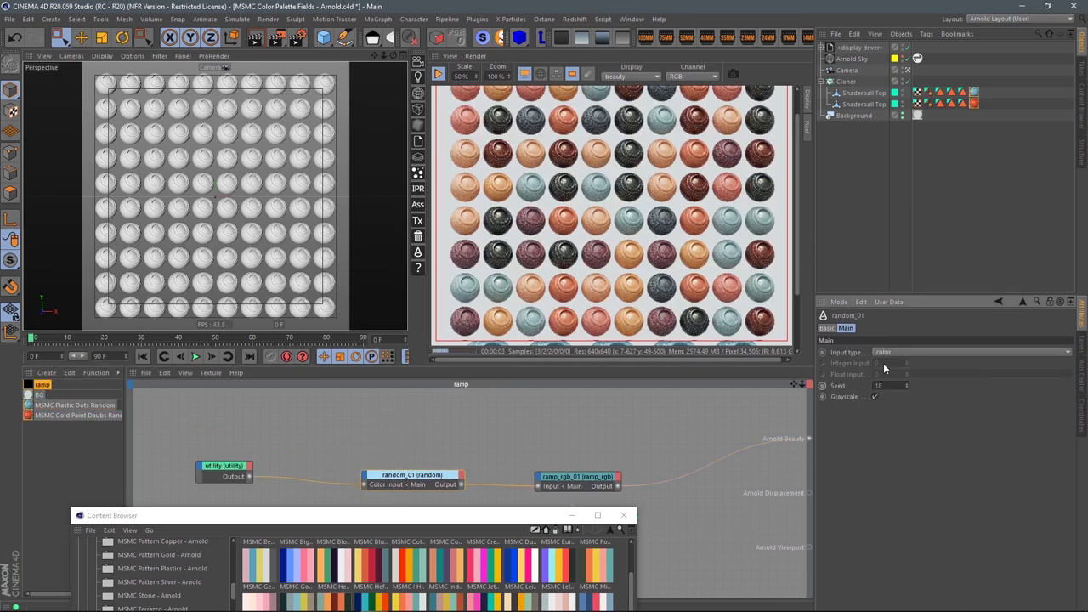
pyautogui.click(908, 383)
pyautogui.click(907, 382)
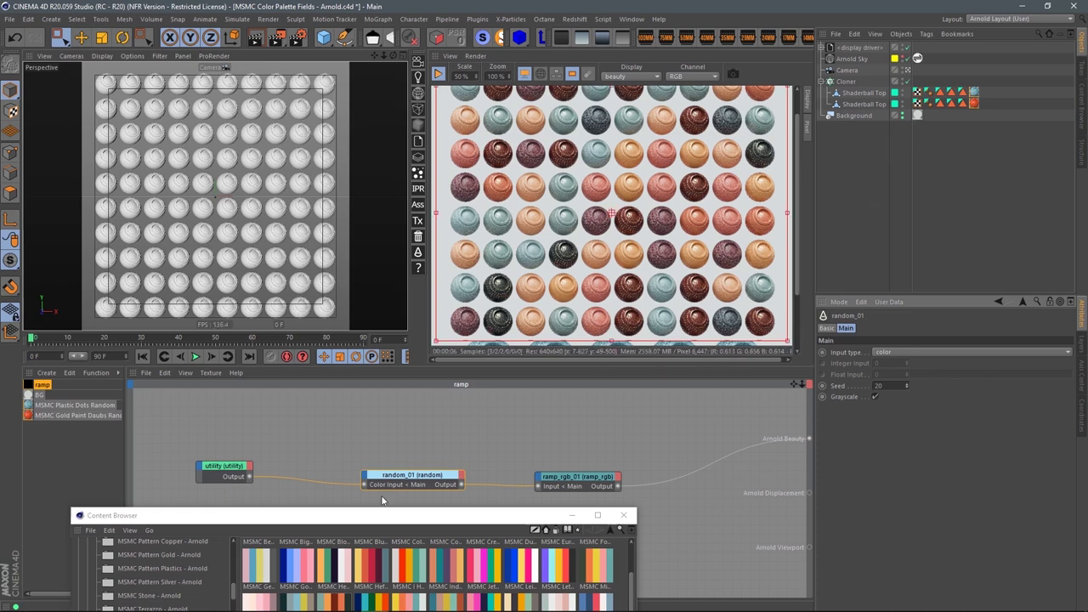
pyautogui.moveTo(356, 519); pyautogui.dragTo(182, 108)
pyautogui.click(503, 408)
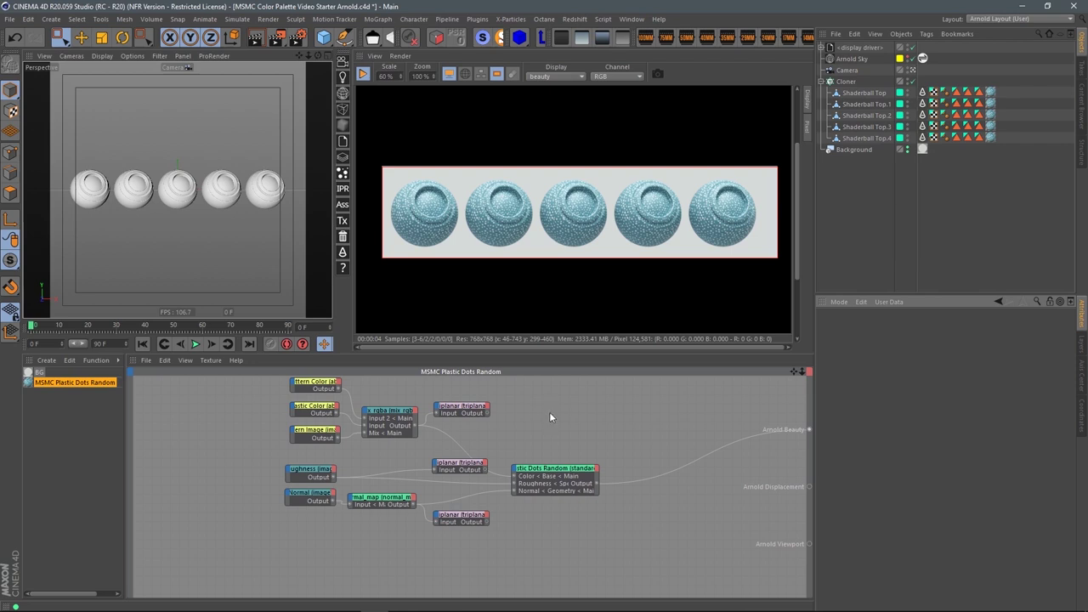
pyautogui.press('h')
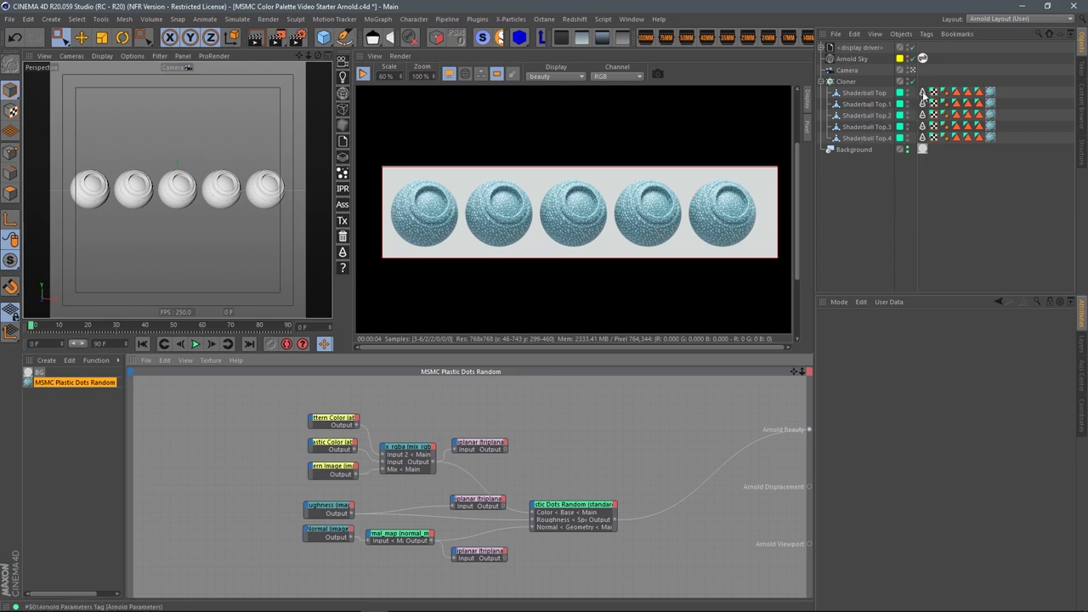
# Locate the Arnold Parameters tag among the C4DtoA tags for the five Shaderball Top objects and display the settings of all five tags.
pyautogui.moveTo(921, 90); pyautogui.dragTo(922, 145)
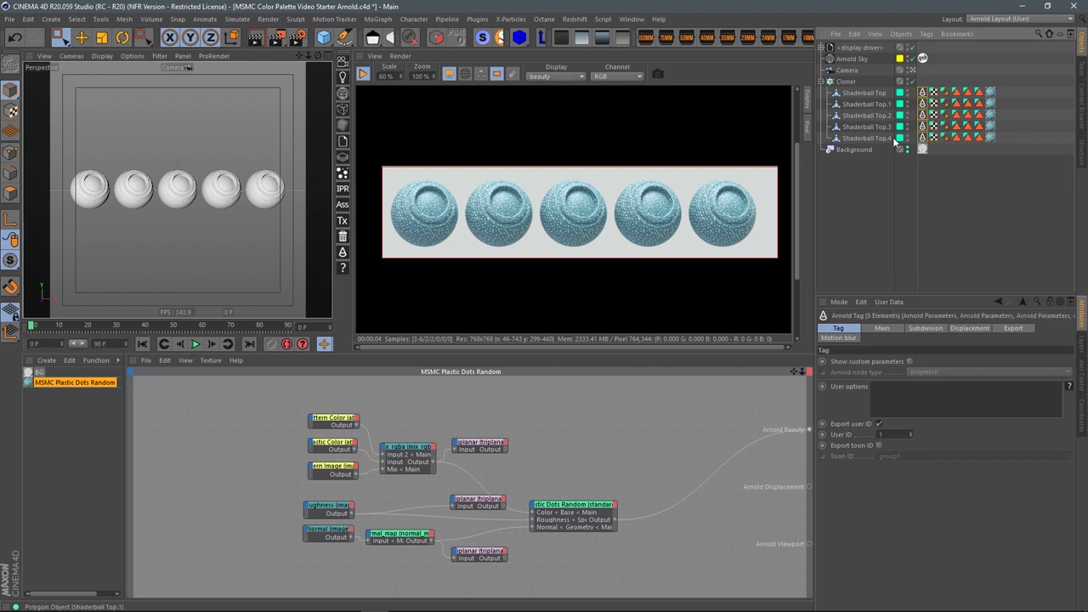
pyautogui.click(923, 34)
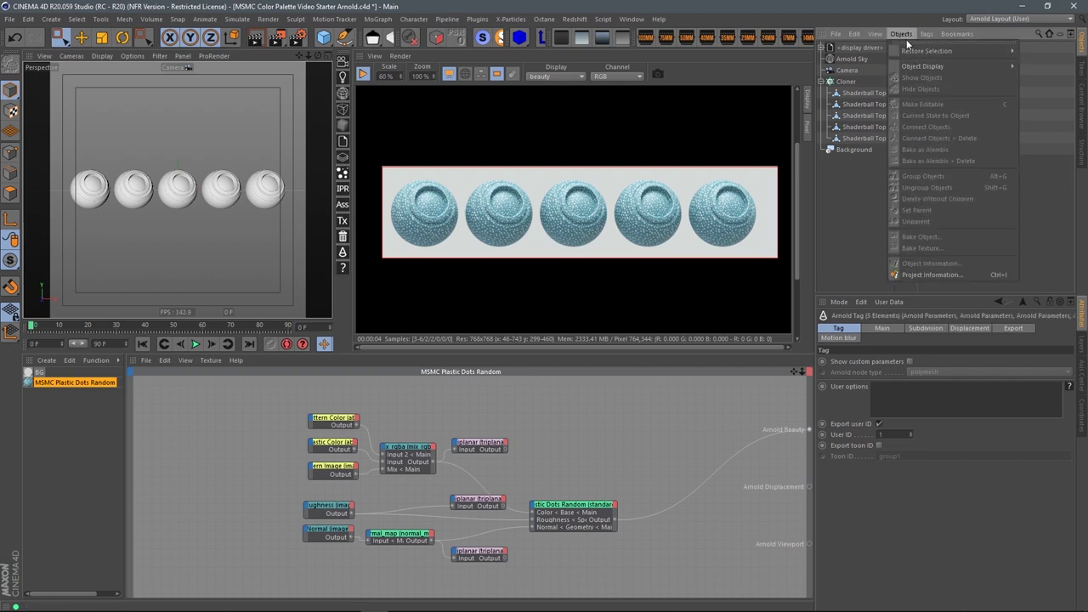
pyautogui.click(862, 166)
pyautogui.click(863, 137)
pyautogui.keyDown('shift'); pyautogui.click(869, 92); pyautogui.keyUp('shift')
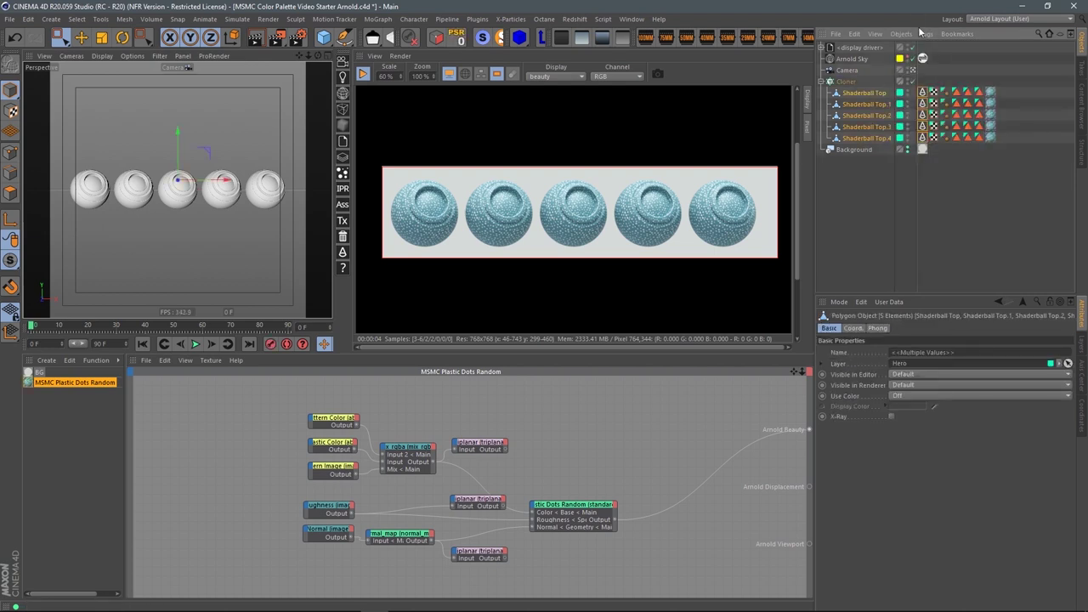
pyautogui.click(926, 34)
pyautogui.moveTo(944, 75)
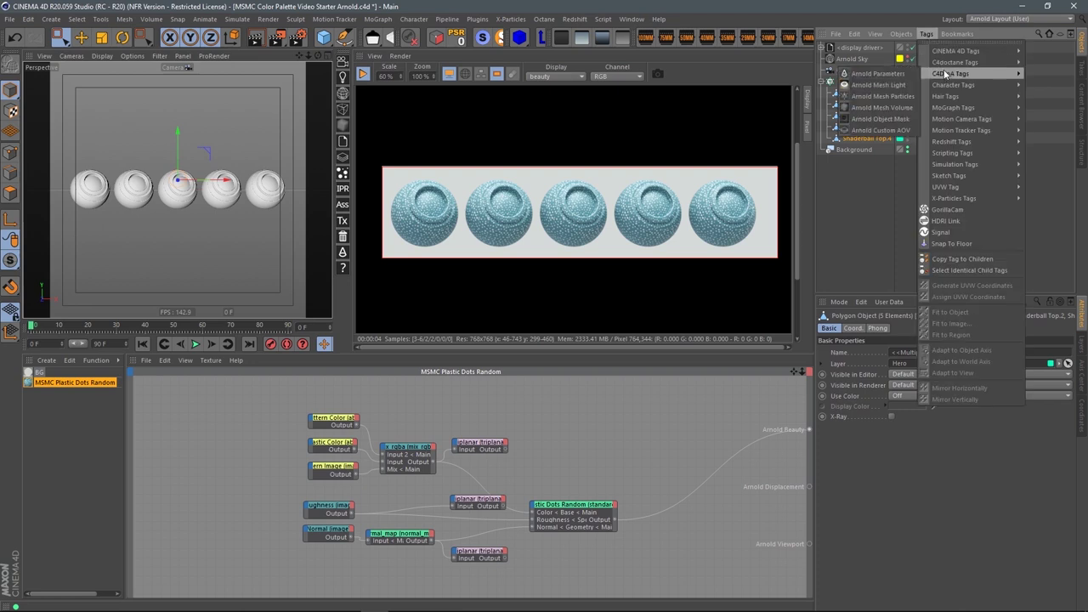
pyautogui.click(876, 74)
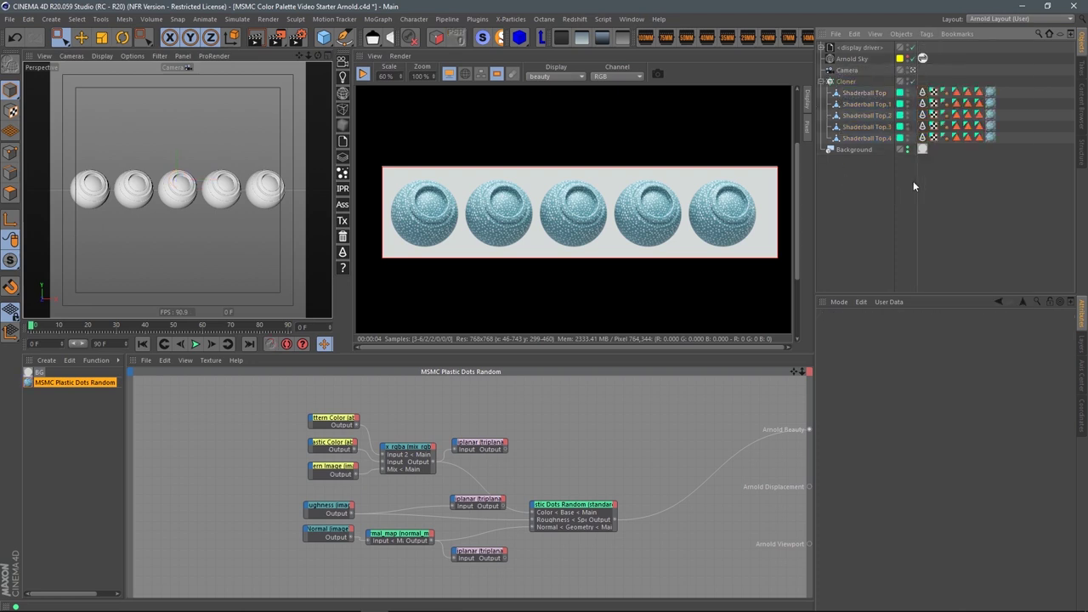
pyautogui.click(921, 139)
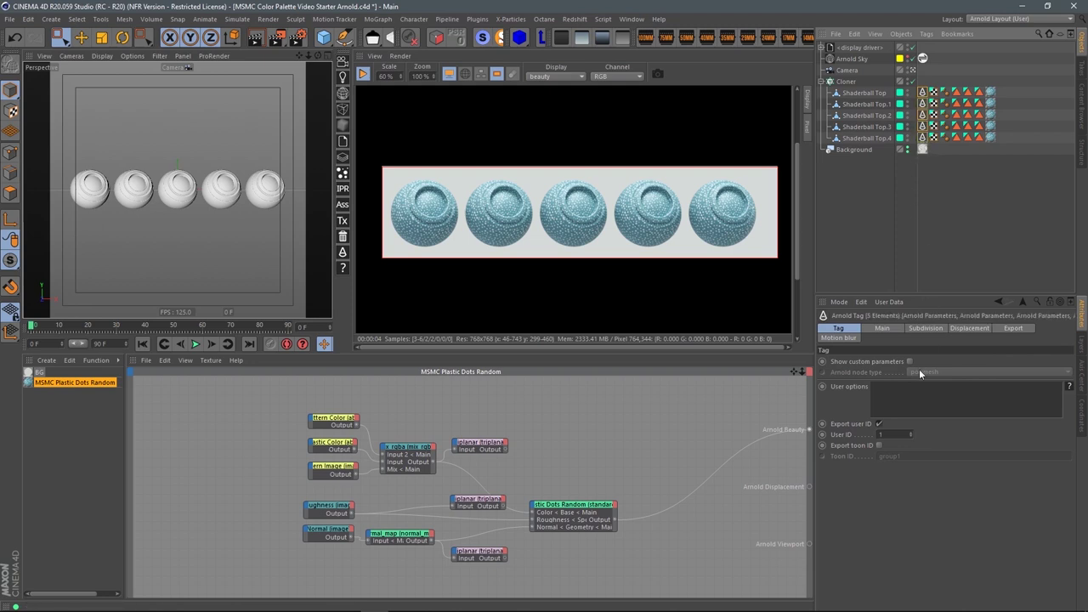
pyautogui.click(839, 329)
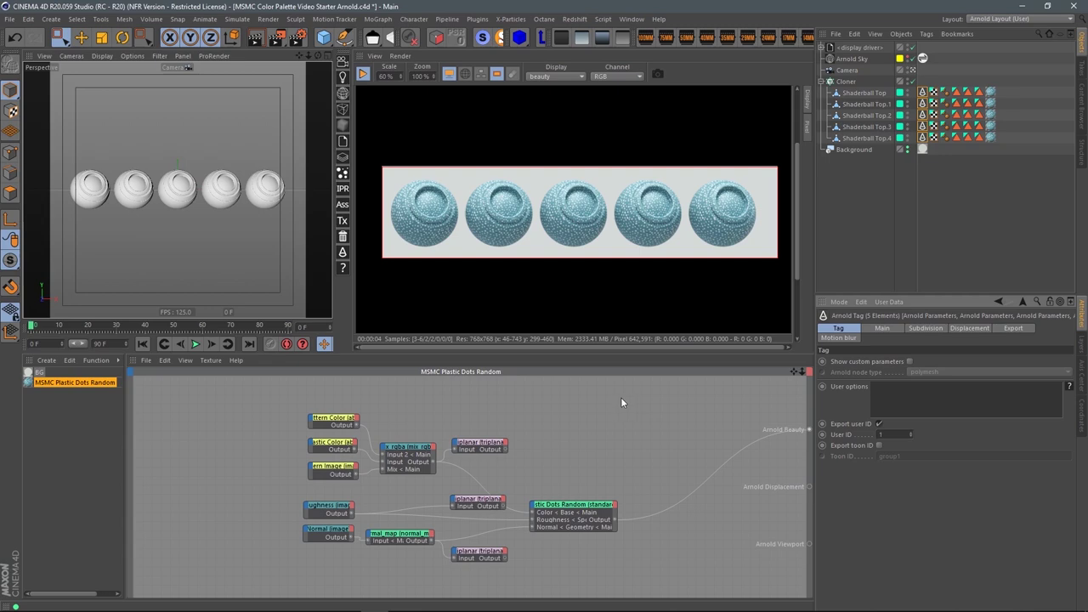
# Open the Content Browser in its own window, show the MSMC - Arnold library as a list and open the _MSMC Color Swatches folder.
pyautogui.hotkey('shift', 'F8')
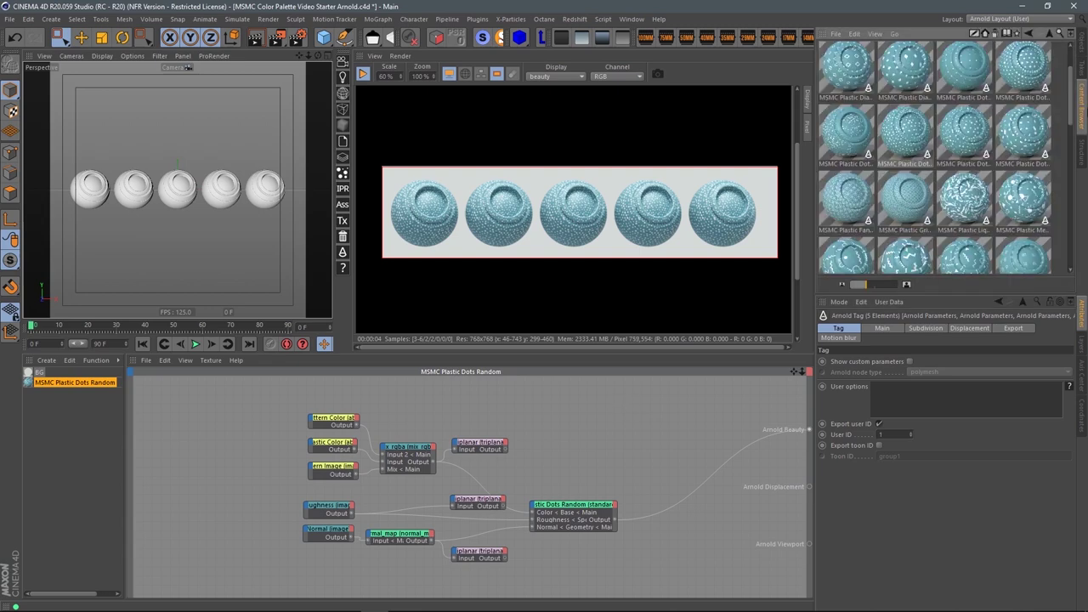
pyautogui.click(1049, 36)
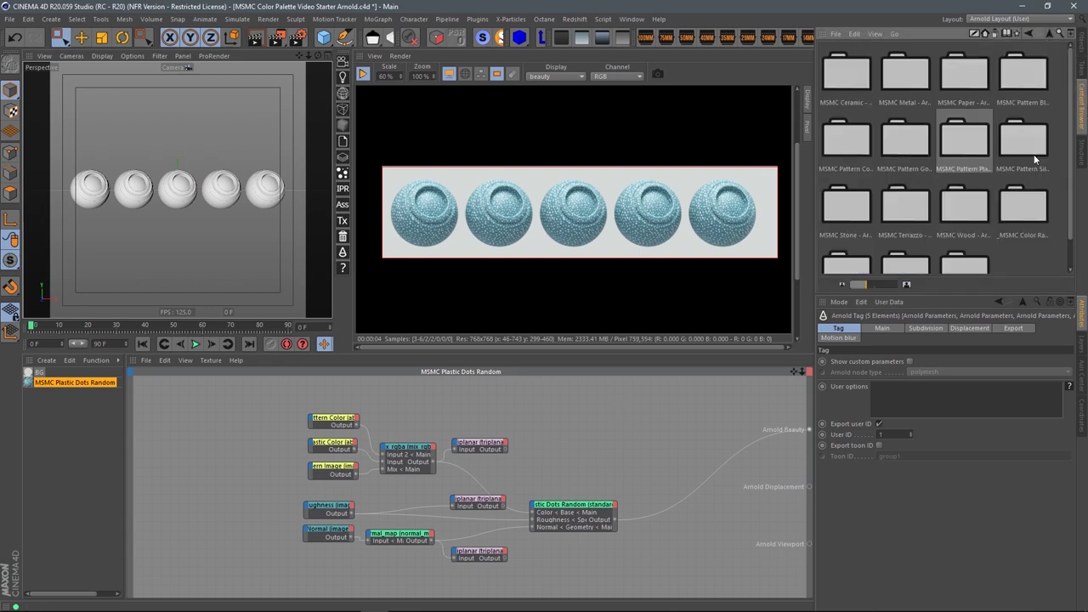
pyautogui.click(1071, 34)
pyautogui.moveTo(653, 24); pyautogui.dragTo(356, 131)
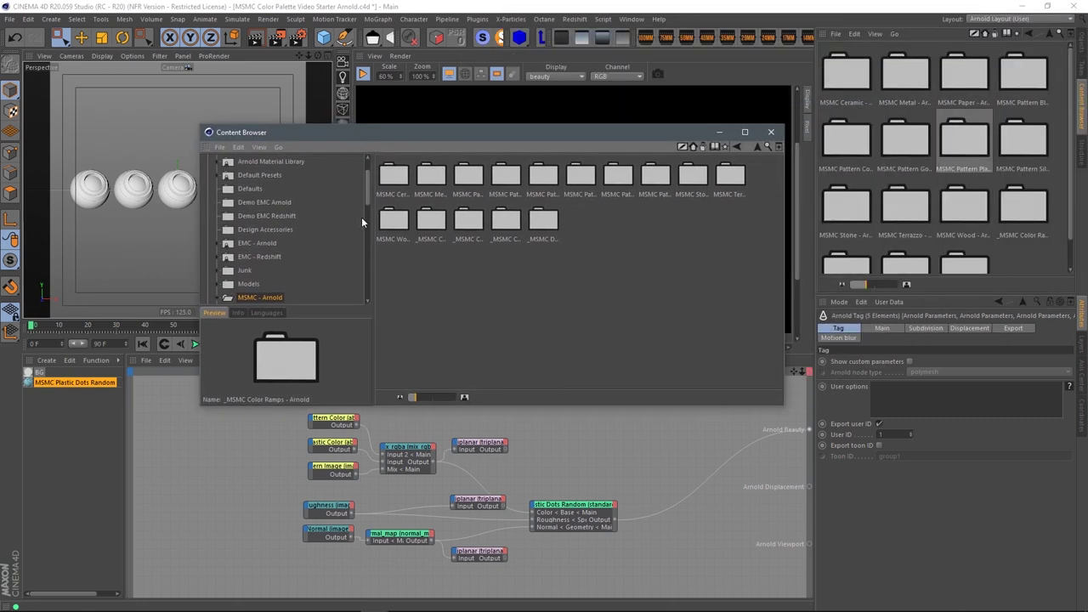
pyautogui.click(262, 147)
pyautogui.click(265, 167)
pyautogui.moveTo(775, 306); pyautogui.dragTo(769, 357)
pyautogui.doubleClick(450, 341)
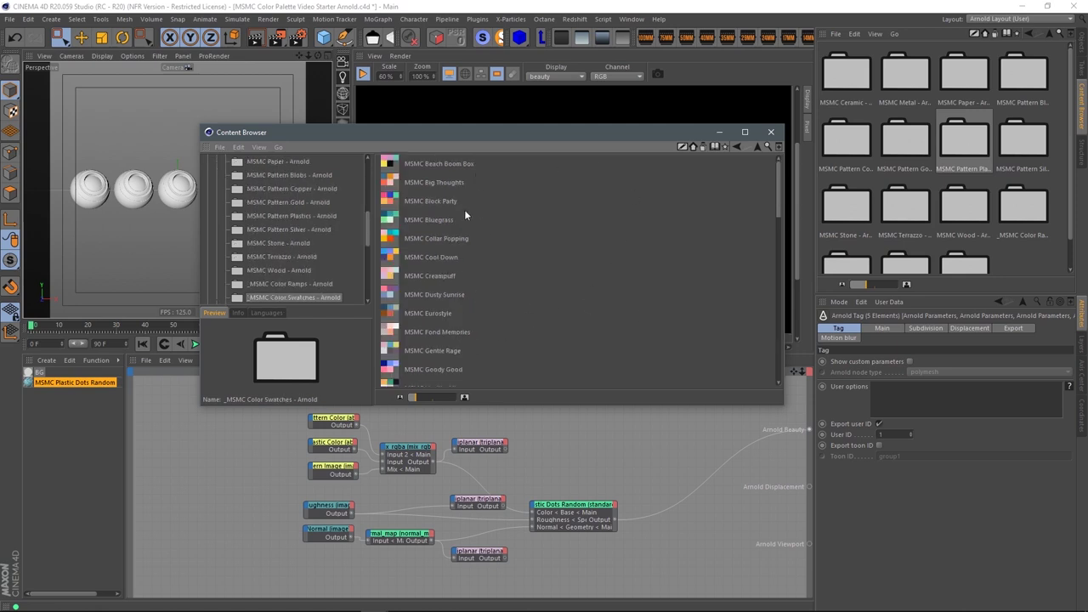
# View the _MSMC Color Ramps folder of the MSMC - Arnold library as icons, then close the separate Content Browser window.
pyautogui.click(737, 147)
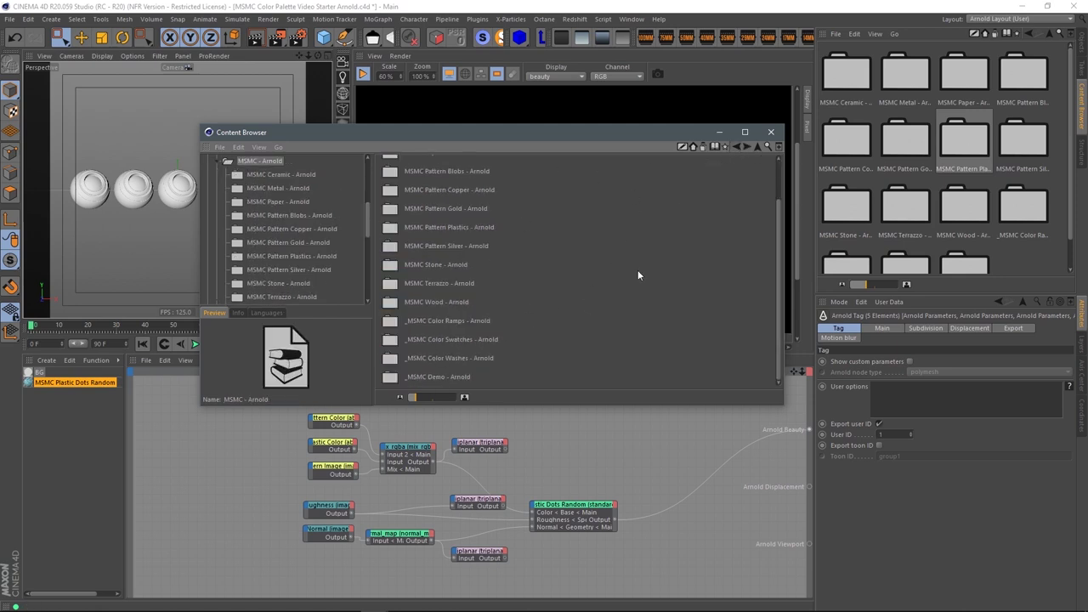
pyautogui.doubleClick(443, 320)
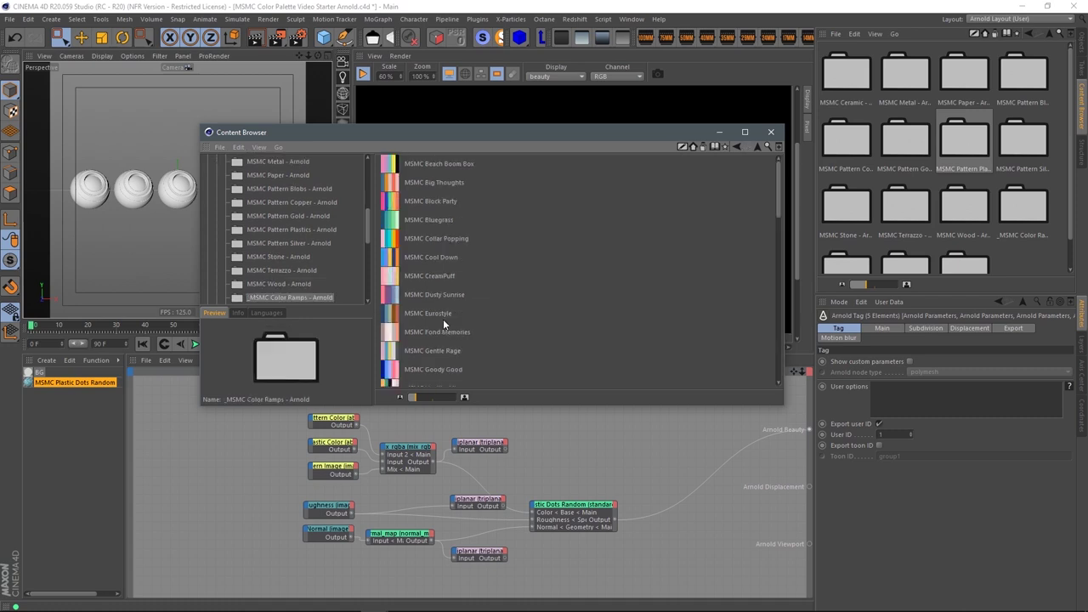
pyautogui.click(259, 148)
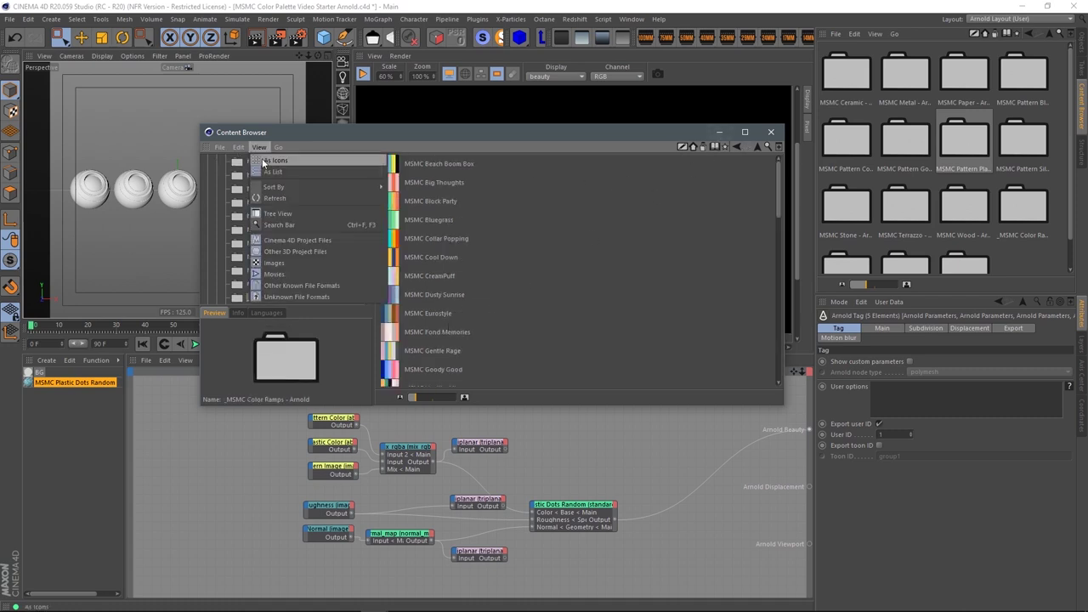
pyautogui.click(346, 173)
pyautogui.moveTo(584, 132); pyautogui.dragTo(519, 291)
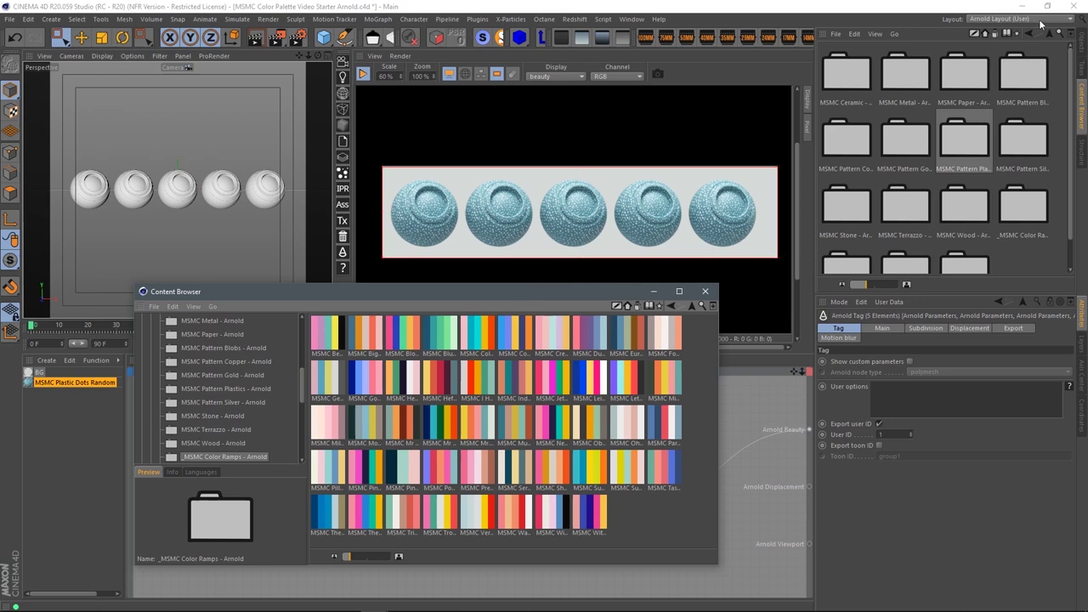
pyautogui.click(1084, 46)
pyautogui.click(705, 291)
# Add a user_data_int node to the MSMC Plastic Dots Random material and place it before the color nodes.
pyautogui.click(238, 425)
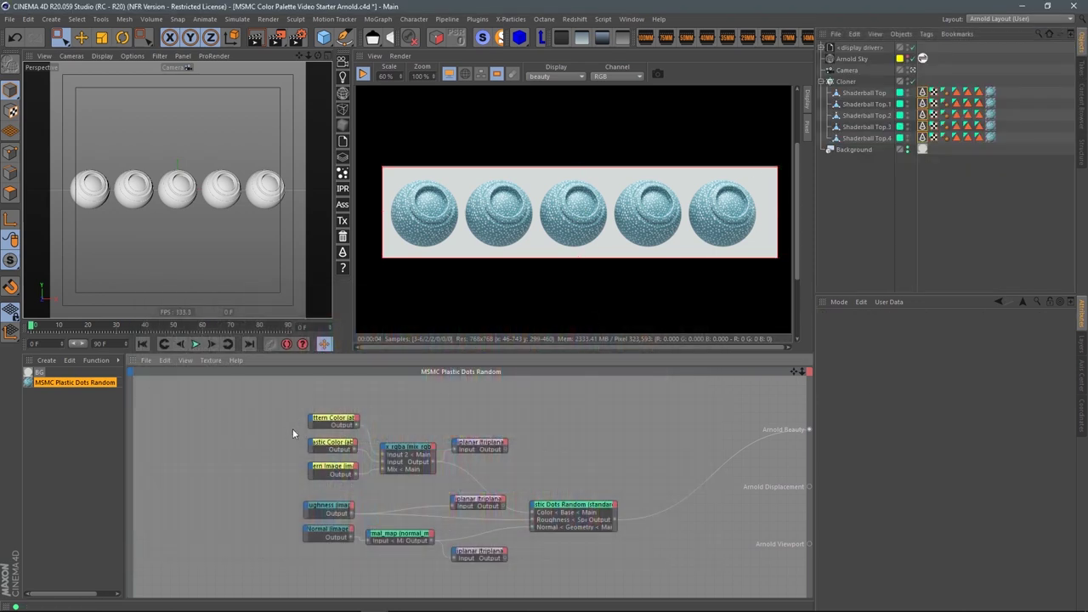
pyautogui.press('Tab')
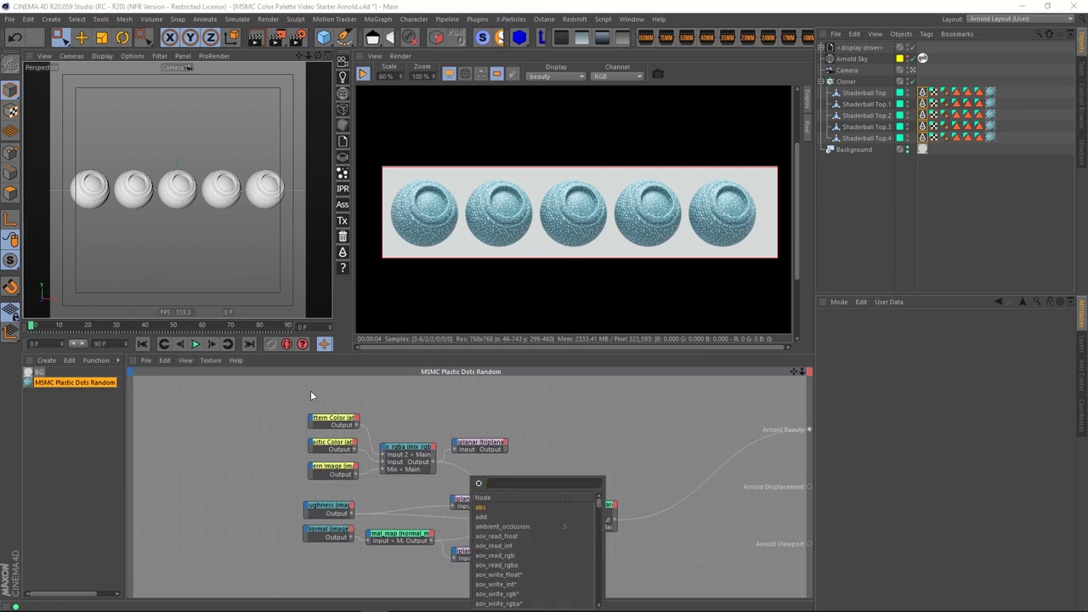
pyautogui.write('user')
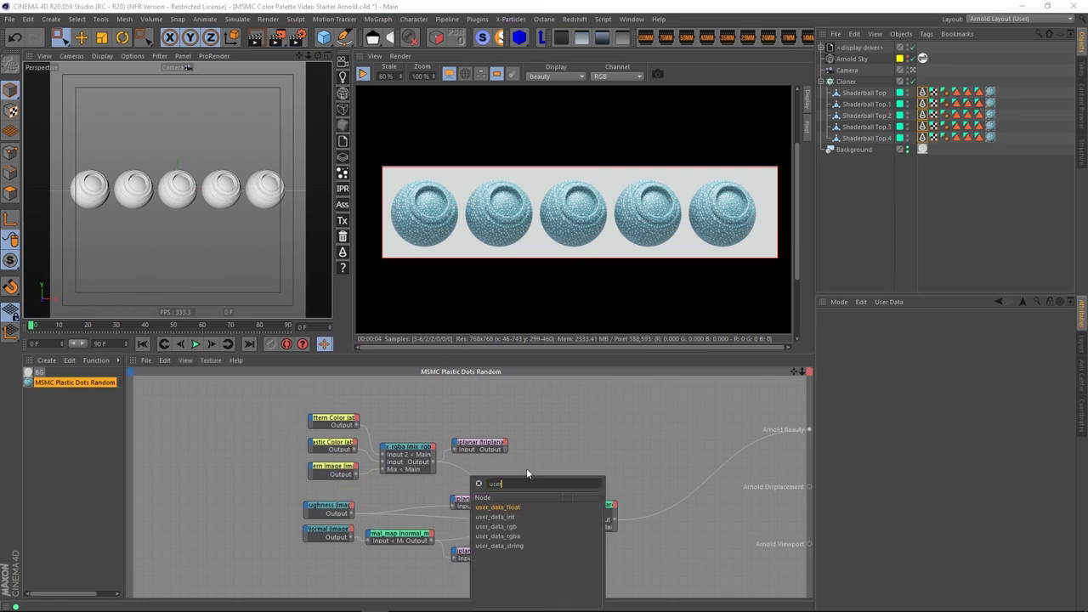
pyautogui.click(502, 516)
pyautogui.moveTo(443, 464); pyautogui.dragTo(233, 422)
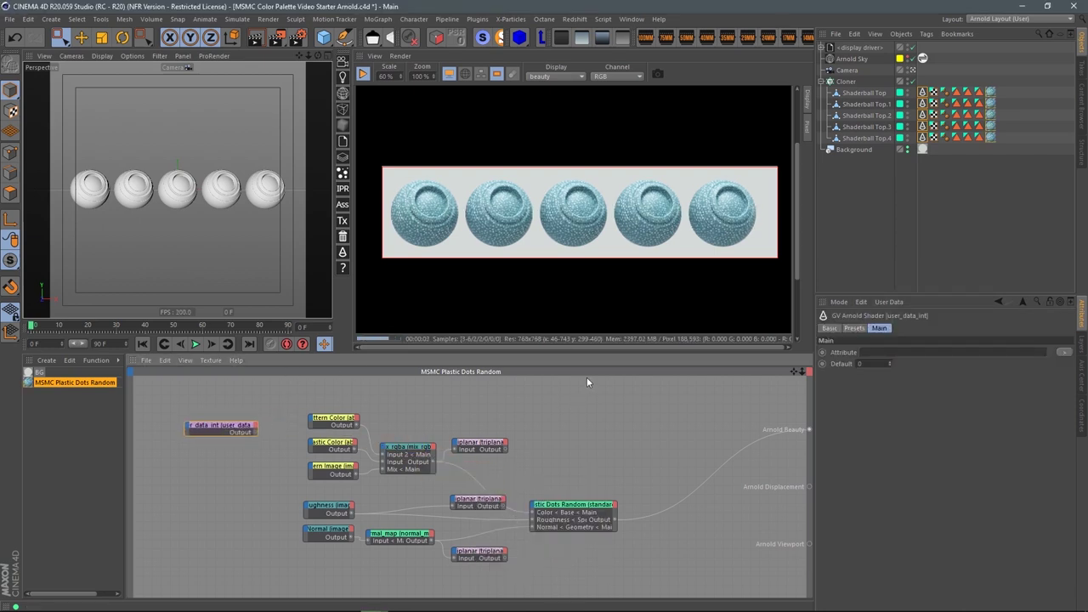
pyautogui.moveTo(274, 442); pyautogui.dragTo(316, 444, button='middle')
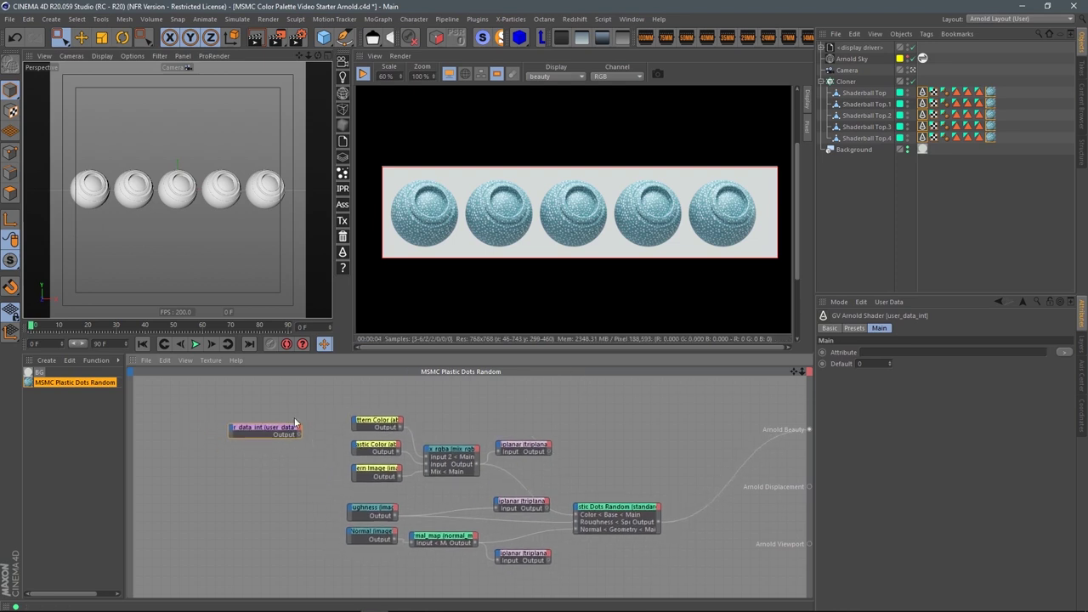
pyautogui.moveTo(250, 431)
pyautogui.mouseDown()
pyautogui.moveTo(242, 440)
pyautogui.moveTo(260, 443)
pyautogui.mouseUp()
# Set the Attribute of the user_data_int node to user_id.
pyautogui.click(1062, 354)
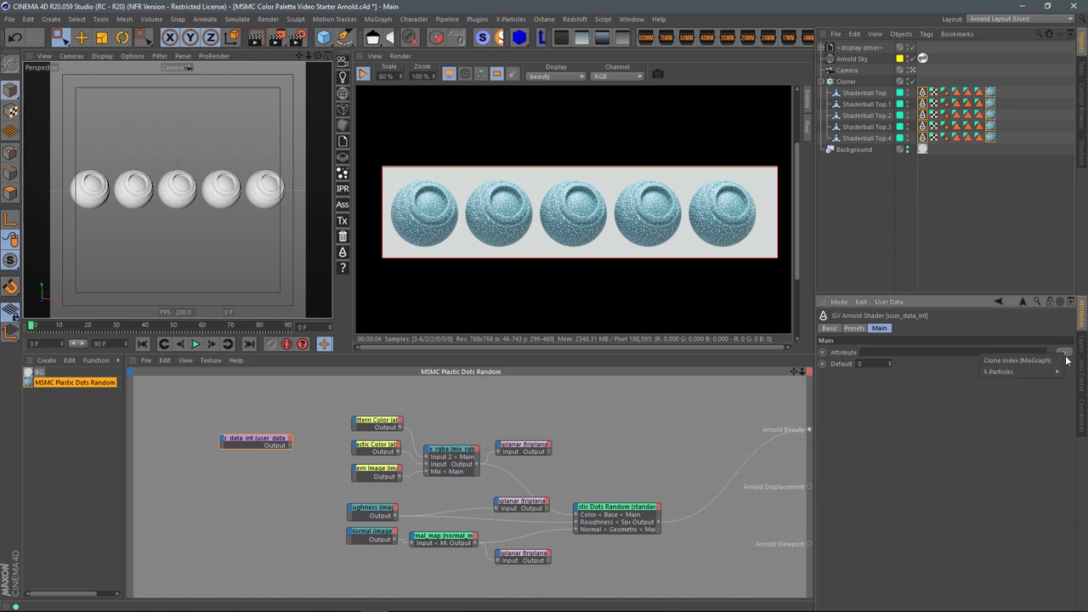
pyautogui.moveTo(1038, 376)
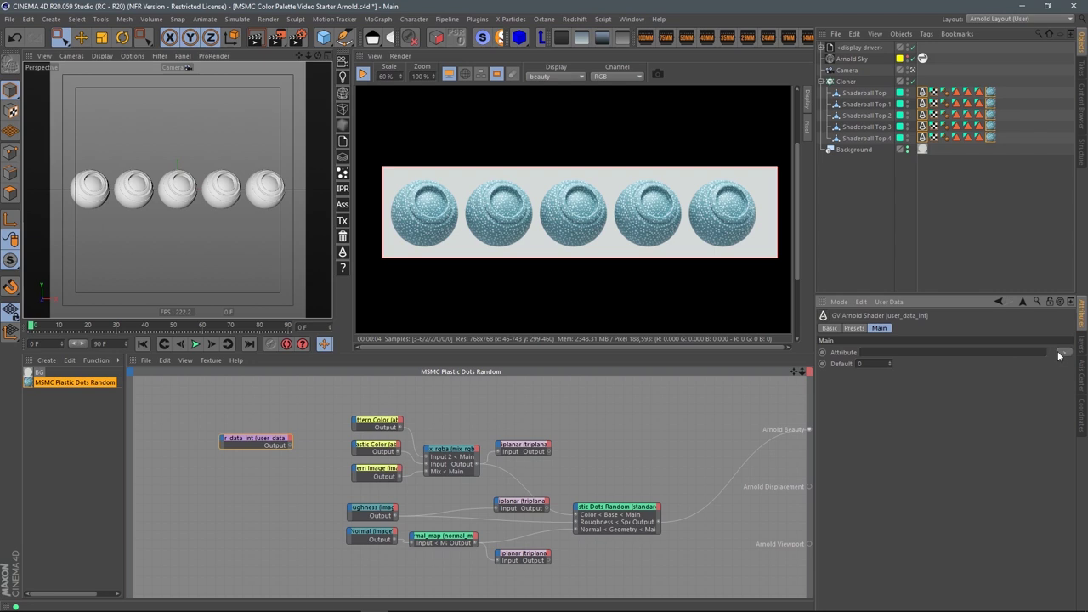
pyautogui.click(1039, 360)
pyautogui.click(922, 138)
pyautogui.keyDown('shift'); pyautogui.click(922, 137); pyautogui.keyUp('shift')
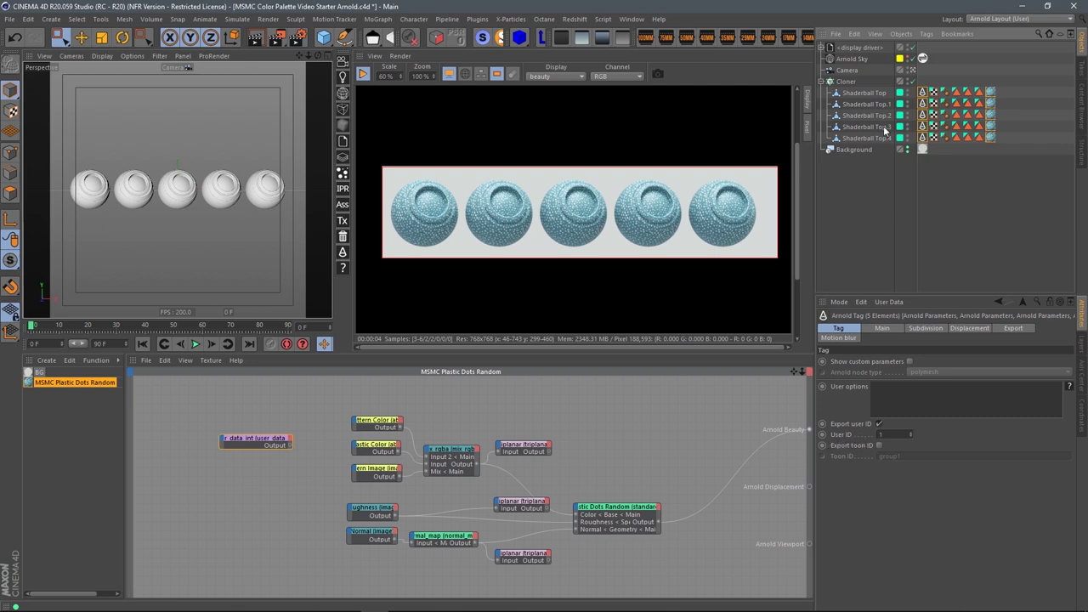
pyautogui.click(273, 446)
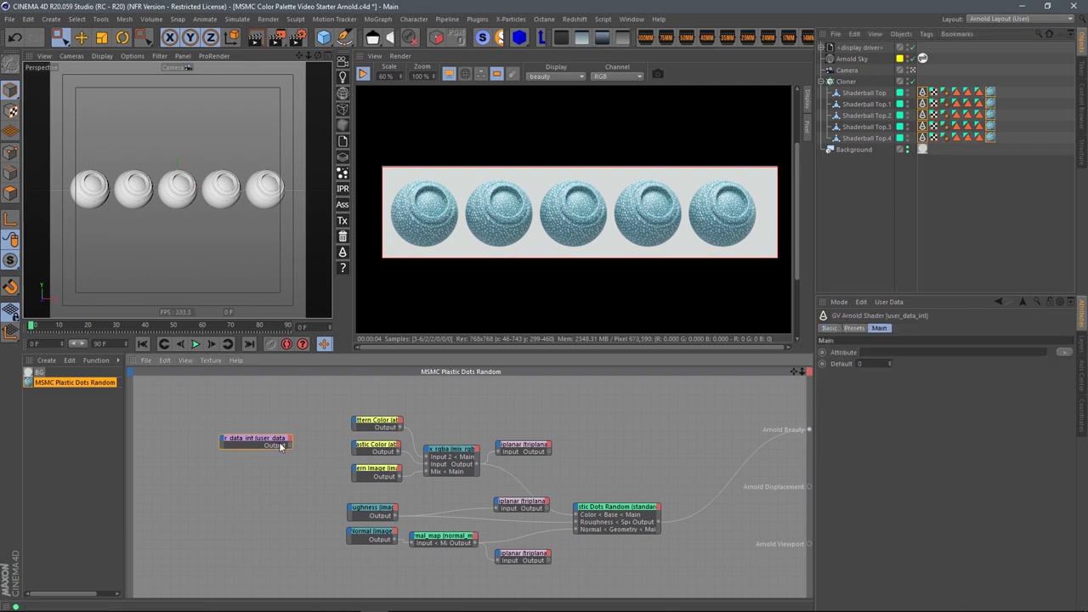
pyautogui.click(887, 352)
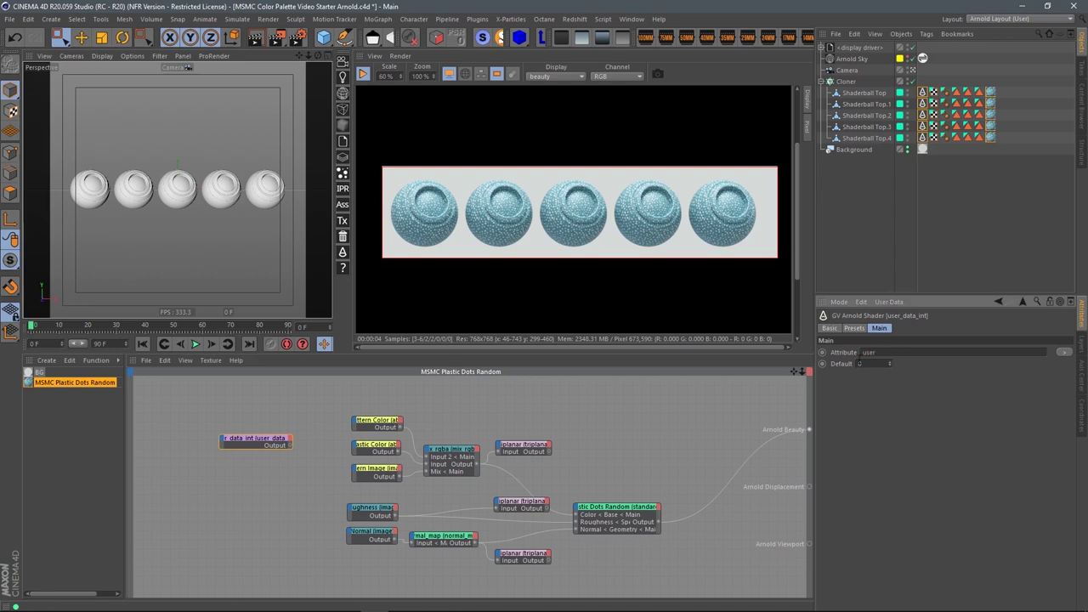
pyautogui.press('Return')
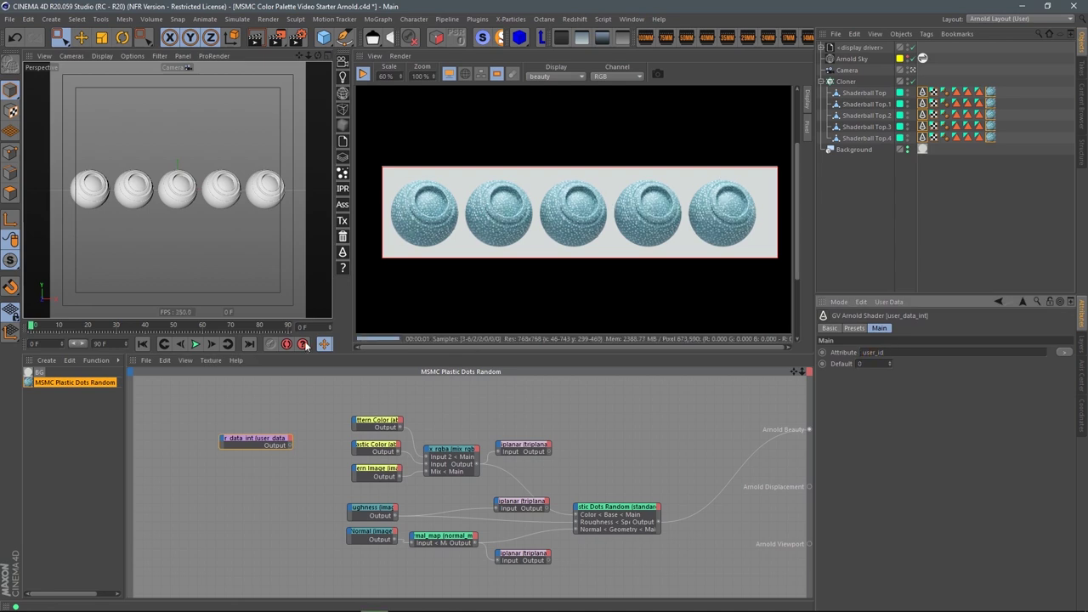
# Preview the user_data_int node directly on the Arnold Beauty output and inspect the User ID in the first Shaderball Top's Arnold Parameters tag.
pyautogui.moveTo(262, 434); pyautogui.dragTo(260, 445)
pyautogui.keyDown('alt'); pyautogui.keyDown('shift'); pyautogui.click(275, 453); pyautogui.keyUp('shift'); pyautogui.keyUp('alt')
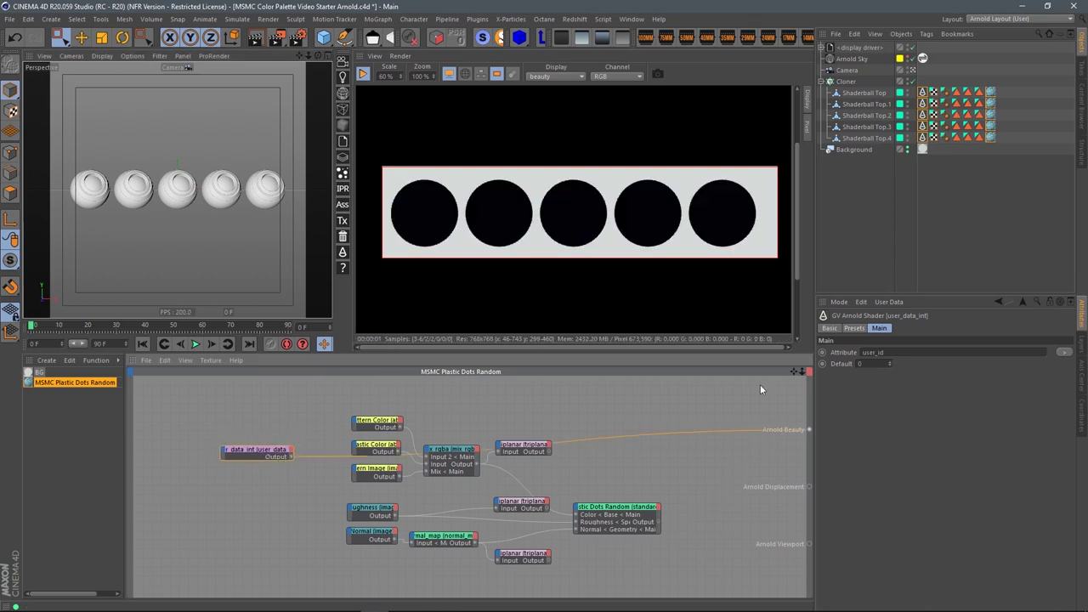
pyautogui.click(922, 92)
pyautogui.click(911, 435)
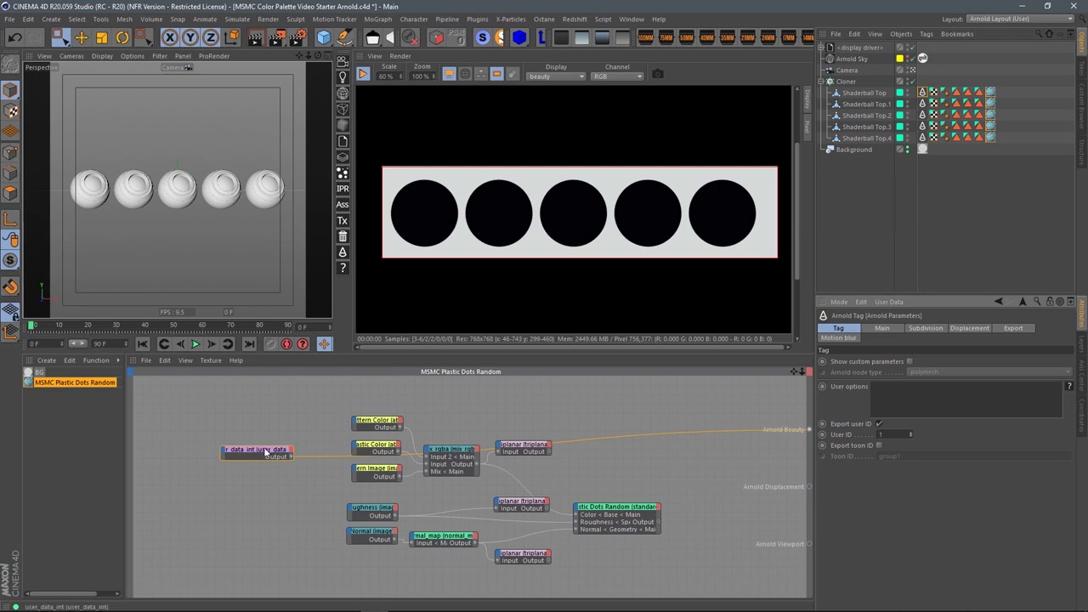
# Make room in the node graph and add a range node between the user_data_int node and the color nodes.
pyautogui.moveTo(281, 450); pyautogui.dragTo(224, 473)
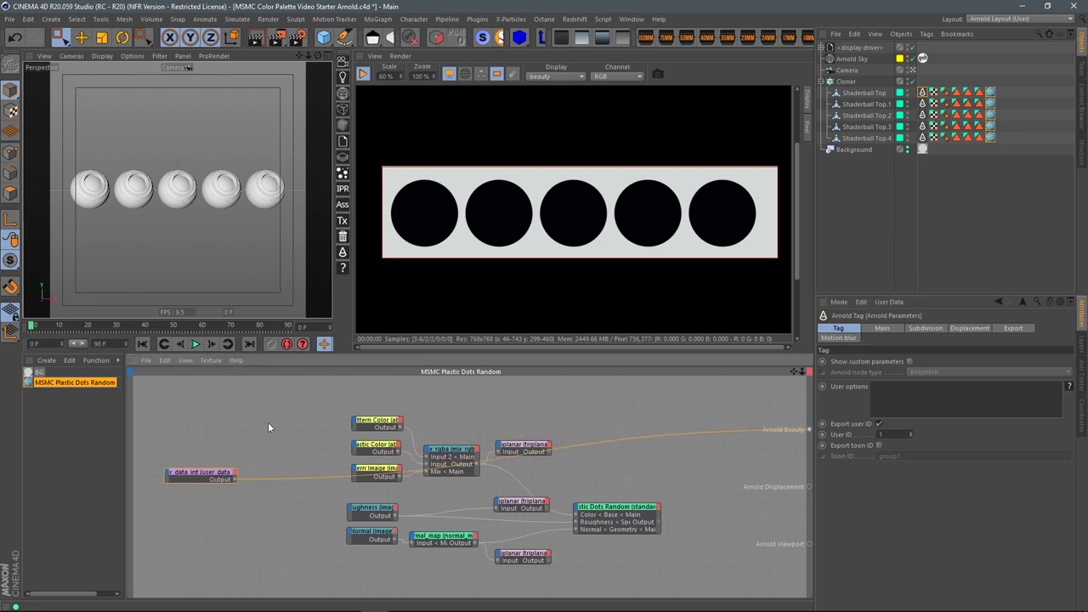
pyautogui.moveTo(268, 422); pyautogui.dragTo(369, 411, button='middle')
pyautogui.moveTo(324, 457); pyautogui.dragTo(294, 478)
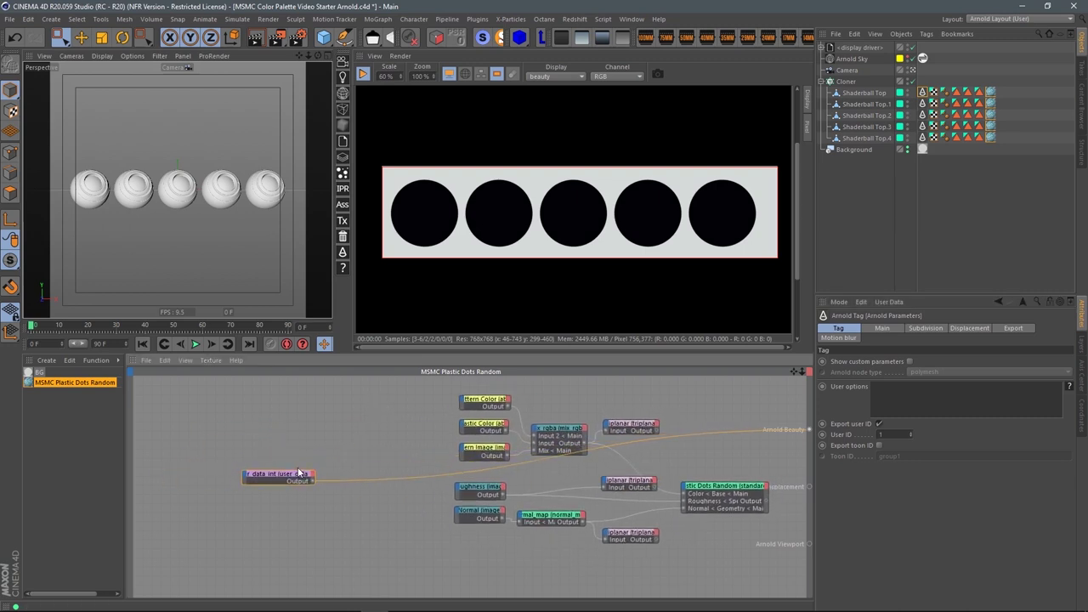
pyautogui.click(346, 420)
pyautogui.press('Tab')
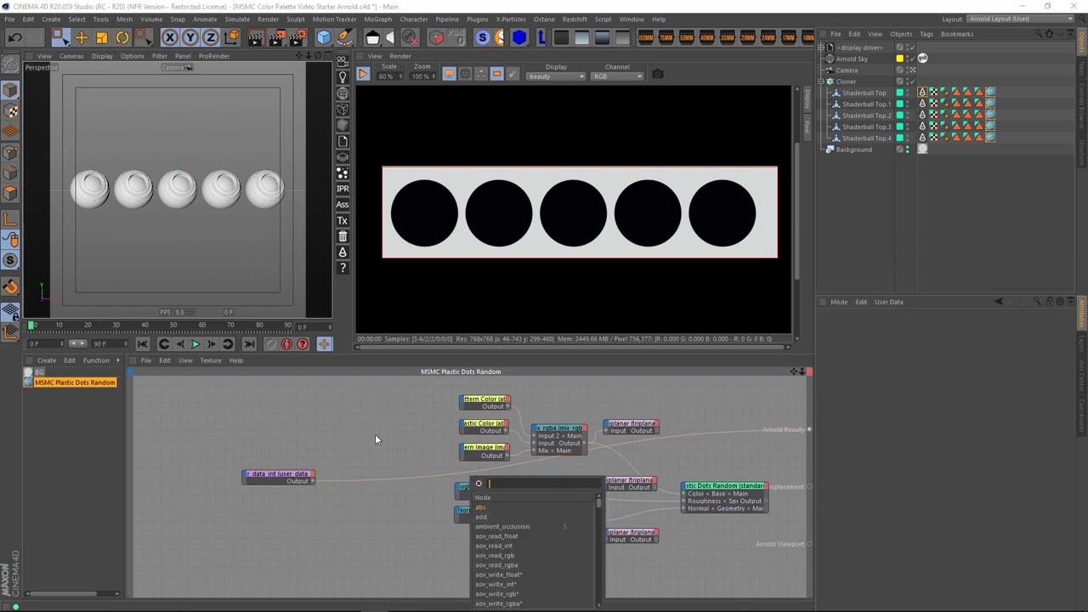
pyautogui.write('ran')
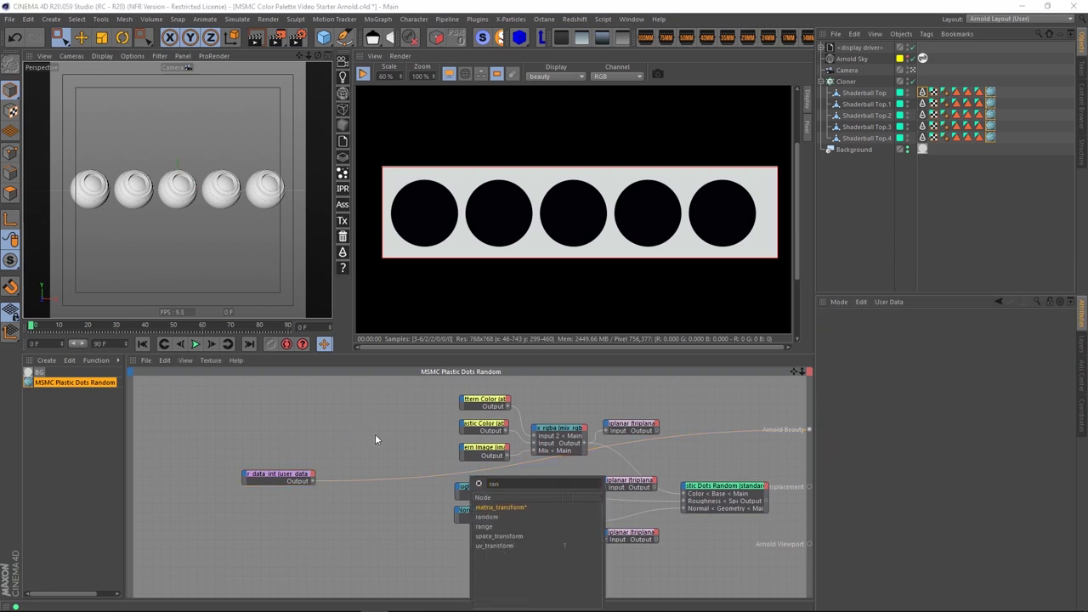
pyautogui.click(487, 532)
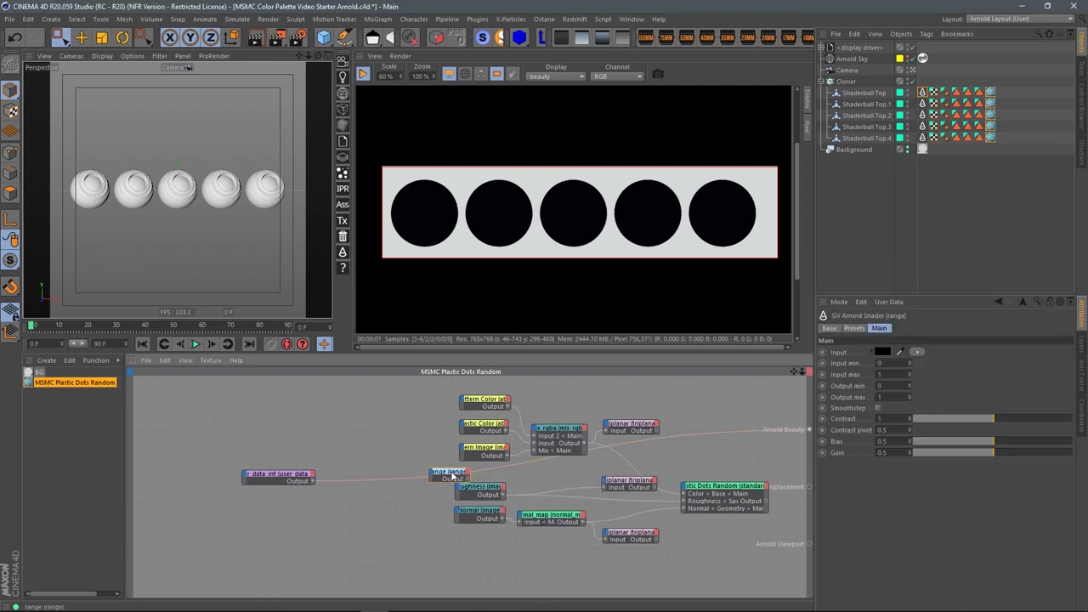
pyautogui.moveTo(459, 481); pyautogui.dragTo(362, 455)
# Connect the user_data_int output to the range node's Input and route the range node to Arnold Beauty as a preview.
pyautogui.moveTo(314, 481); pyautogui.dragTo(364, 456)
pyautogui.click(375, 456)
pyautogui.moveTo(281, 476); pyautogui.dragTo(257, 481)
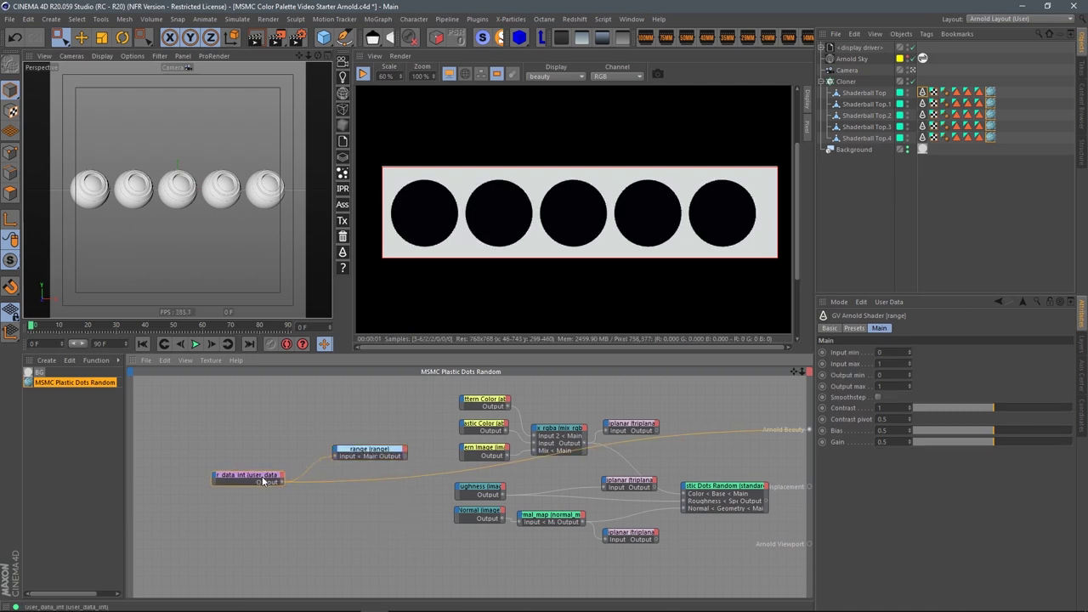
pyautogui.click(370, 453)
pyautogui.moveTo(371, 453); pyautogui.dragTo(356, 447)
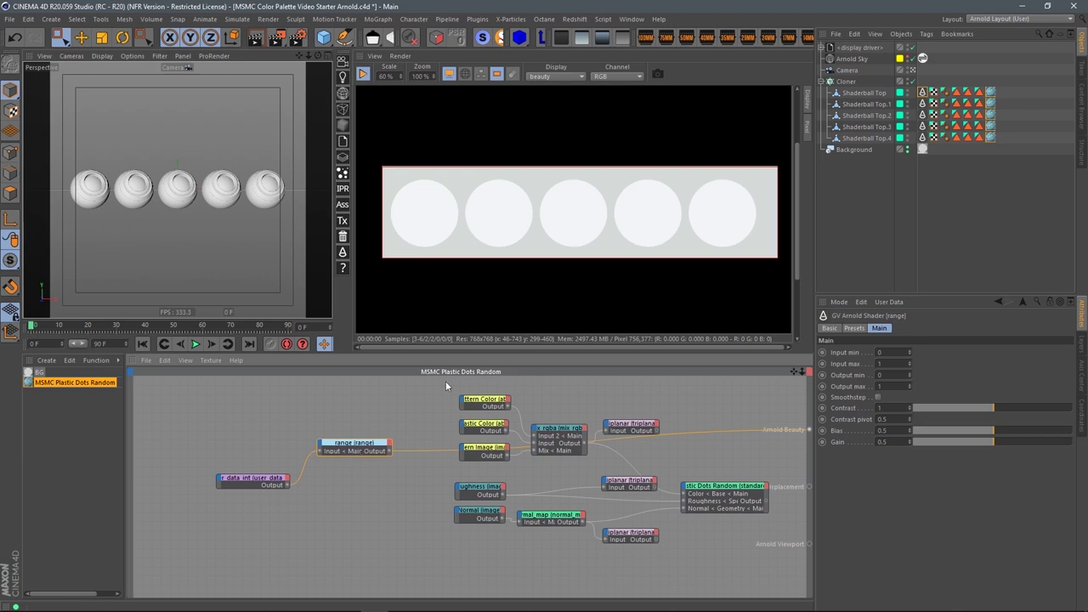
# Set the first Shaderball Top's Arnold User ID to 0 and move the user_data_int and range nodes farther from the color nodes.
pyautogui.click(922, 92)
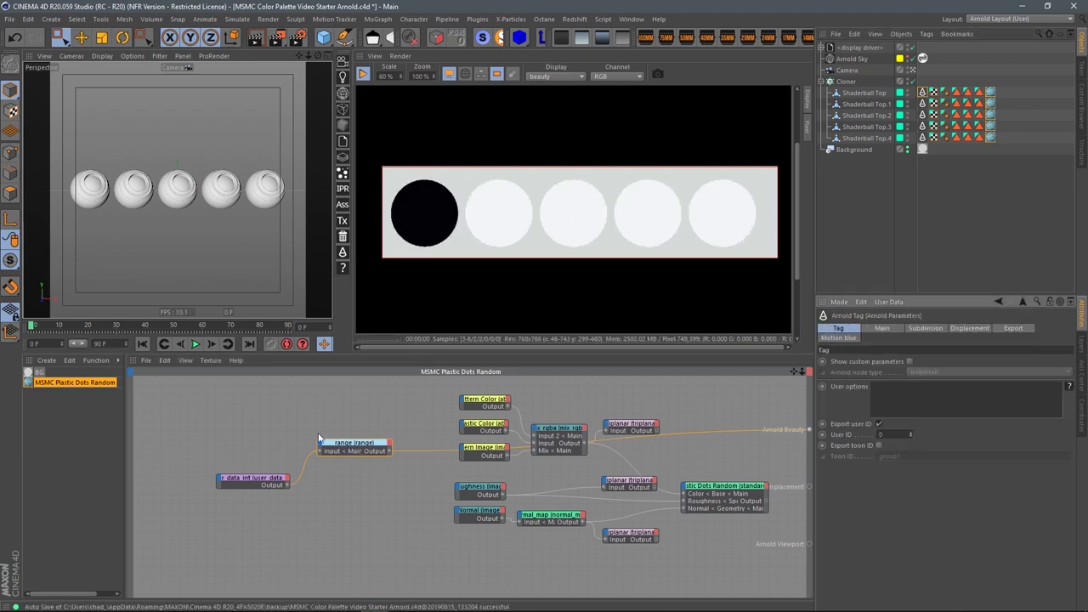
pyautogui.click(347, 447)
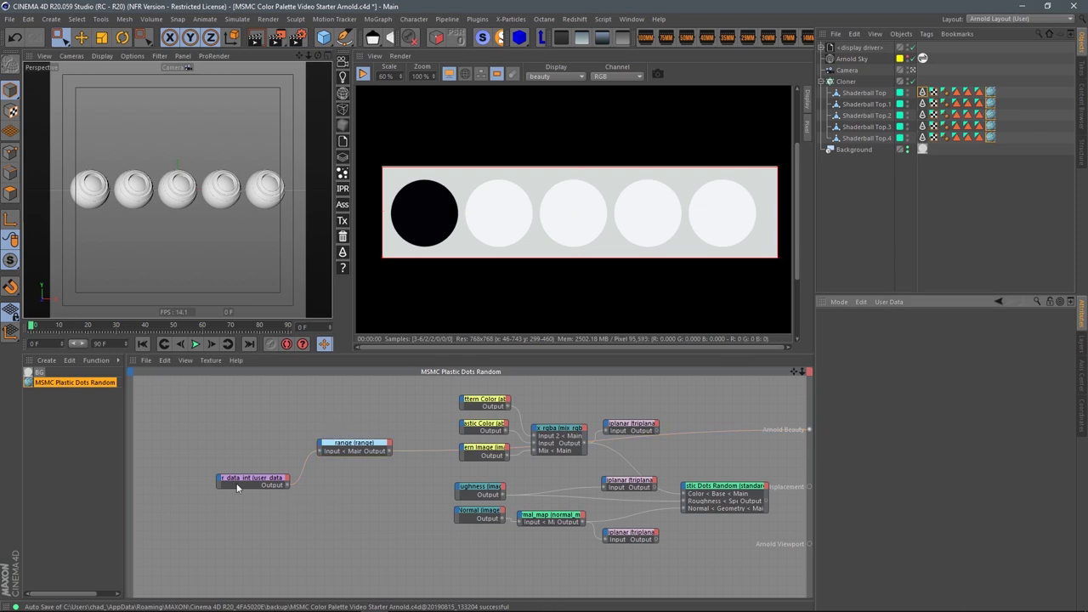
pyautogui.moveTo(264, 482); pyautogui.dragTo(296, 438)
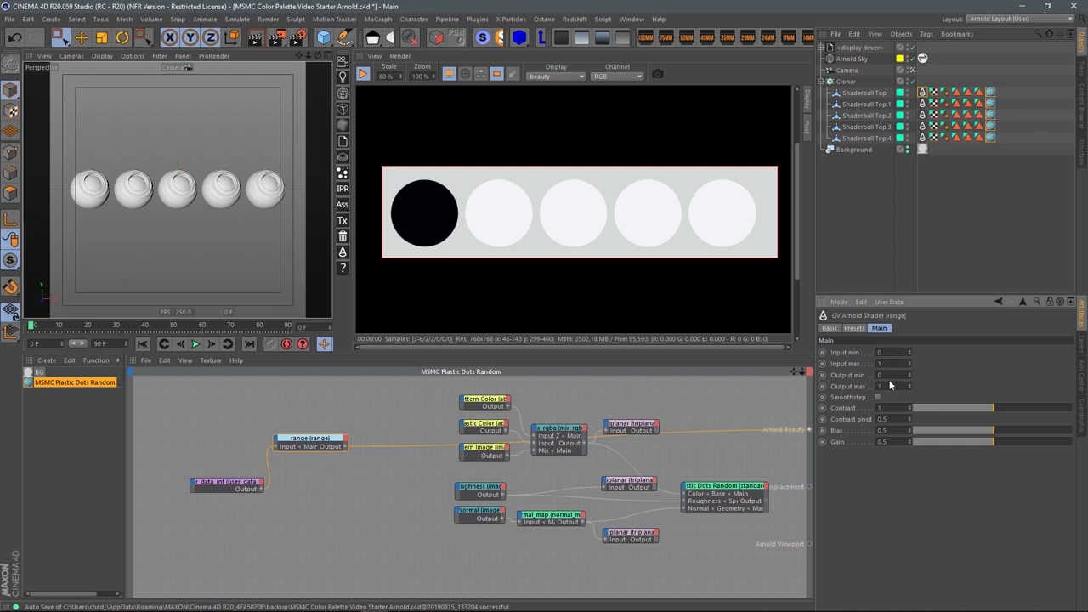
# Open the Content Browser in its own window over the render view and go to the _MSMC Color Ramps - Arnold folder.
pyautogui.click(1082, 108)
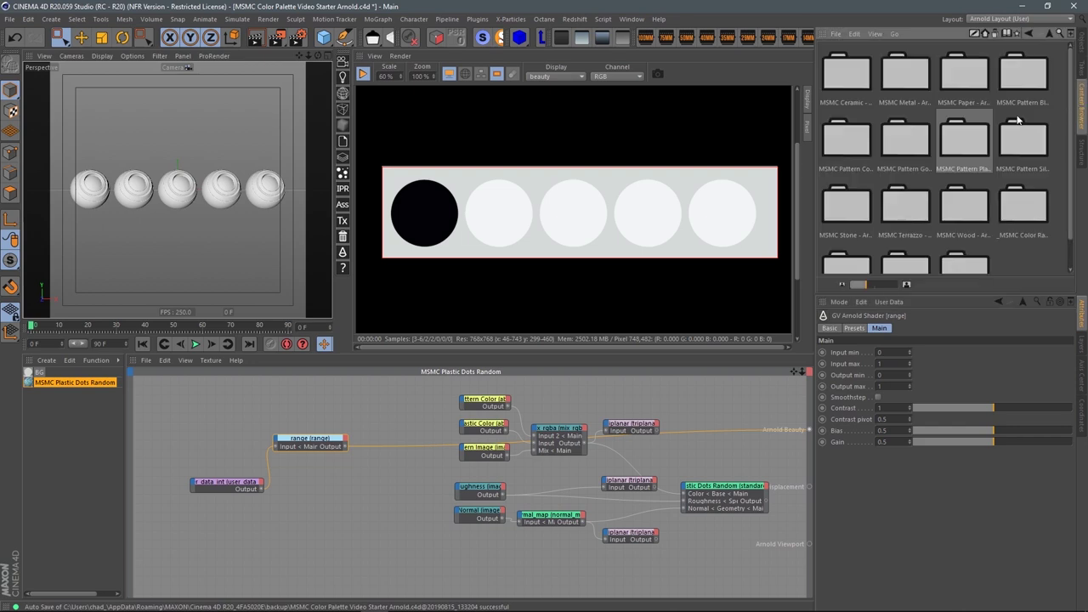
pyautogui.click(1074, 39)
pyautogui.moveTo(681, 36); pyautogui.dragTo(405, 175)
pyautogui.doubleClick(496, 255)
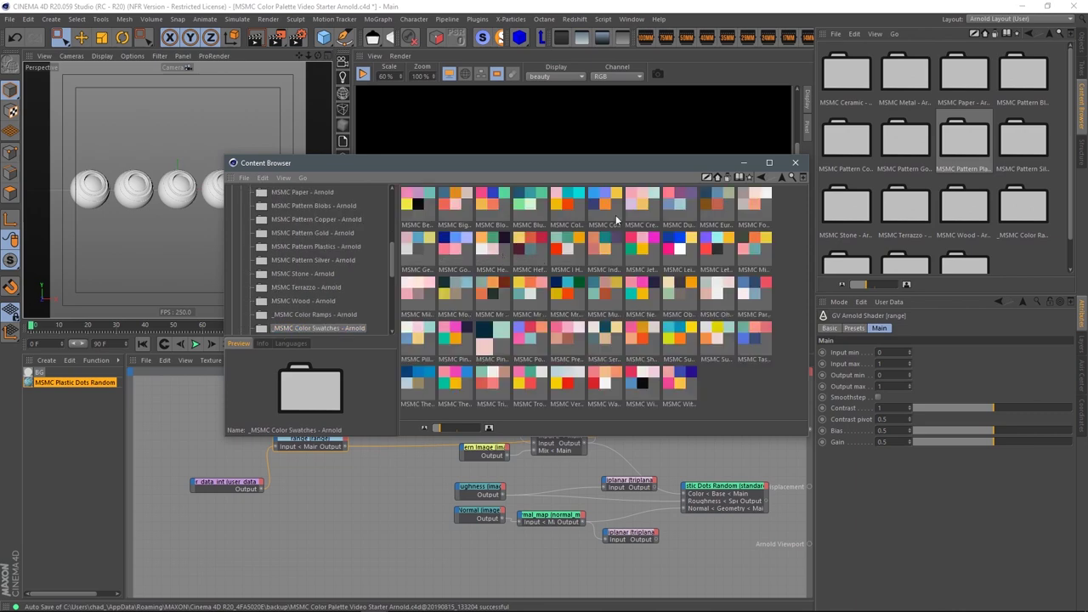
pyautogui.click(761, 176)
pyautogui.doubleClick(457, 255)
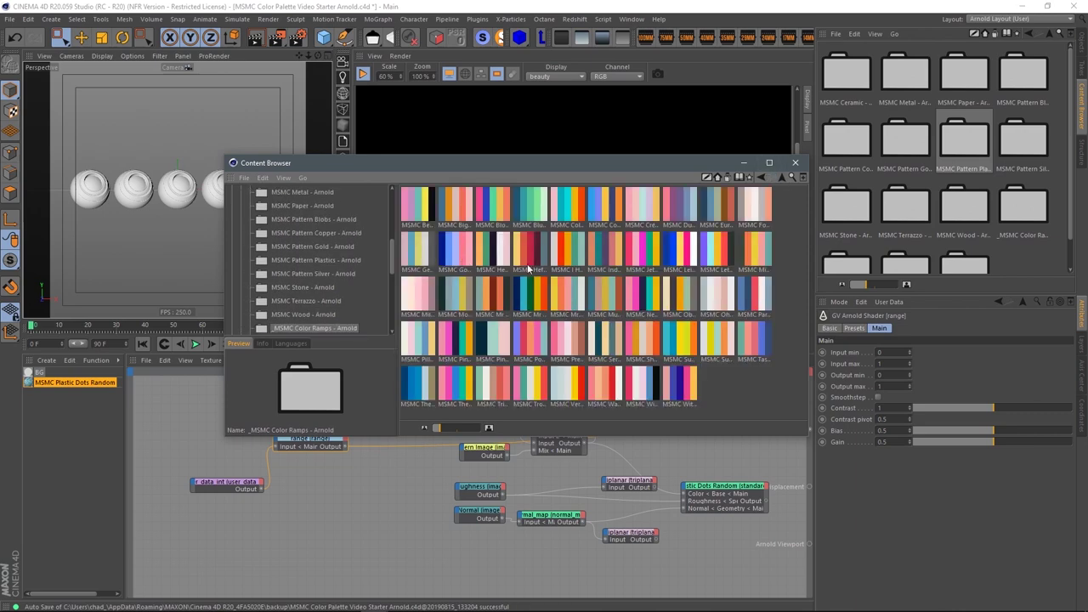
# Move the floating Content Browser away from the render view and set the range node's Input max to 4.
pyautogui.moveTo(618, 165); pyautogui.dragTo(575, 129)
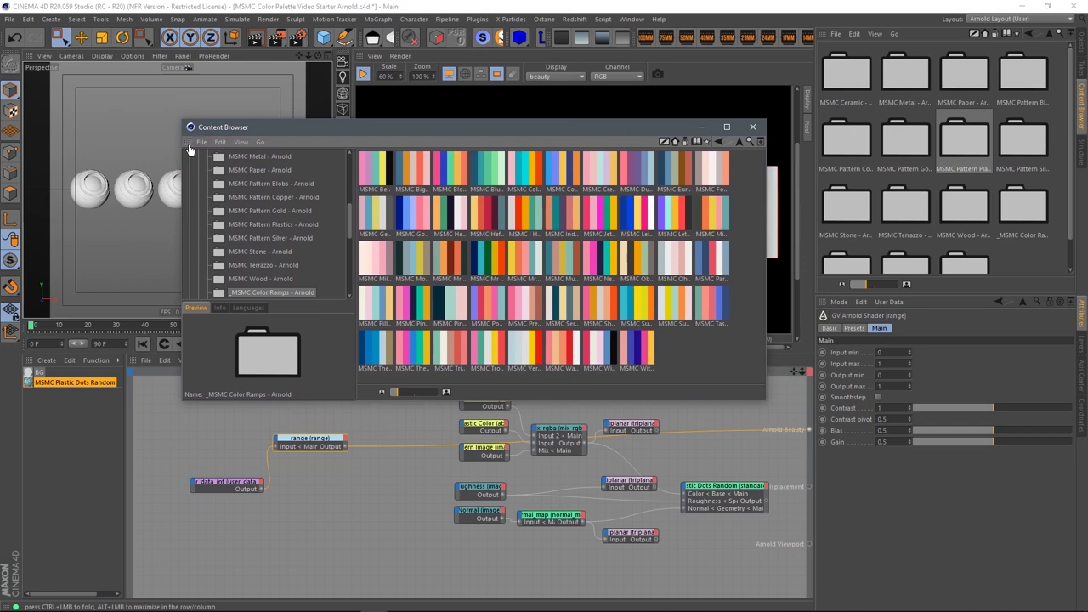
pyautogui.moveTo(394, 132); pyautogui.dragTo(216, 74)
pyautogui.moveTo(356, 73); pyautogui.dragTo(187, 65)
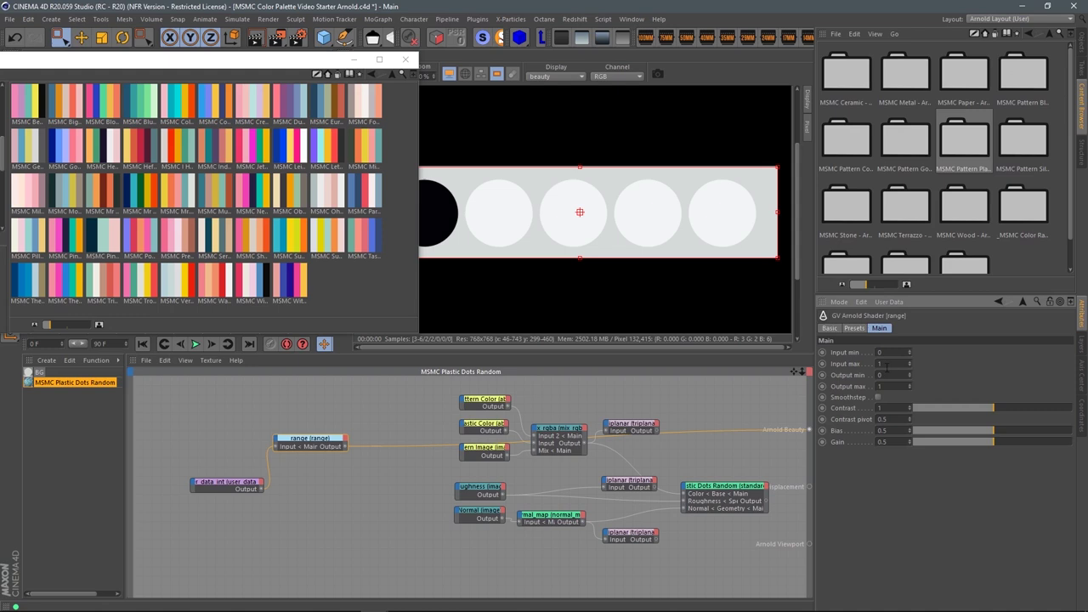
pyautogui.press('Return')
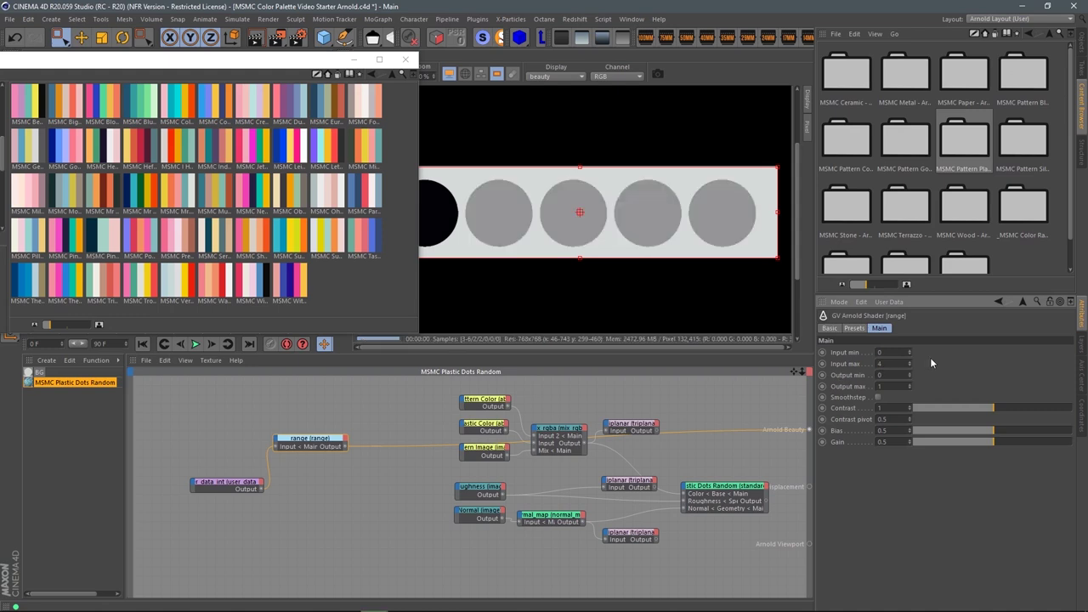
# Test user ID 4 on Shaderball Top.1's Arnold tag, return it to 1, and select all five shaderball Arnold tags.
pyautogui.click(1082, 51)
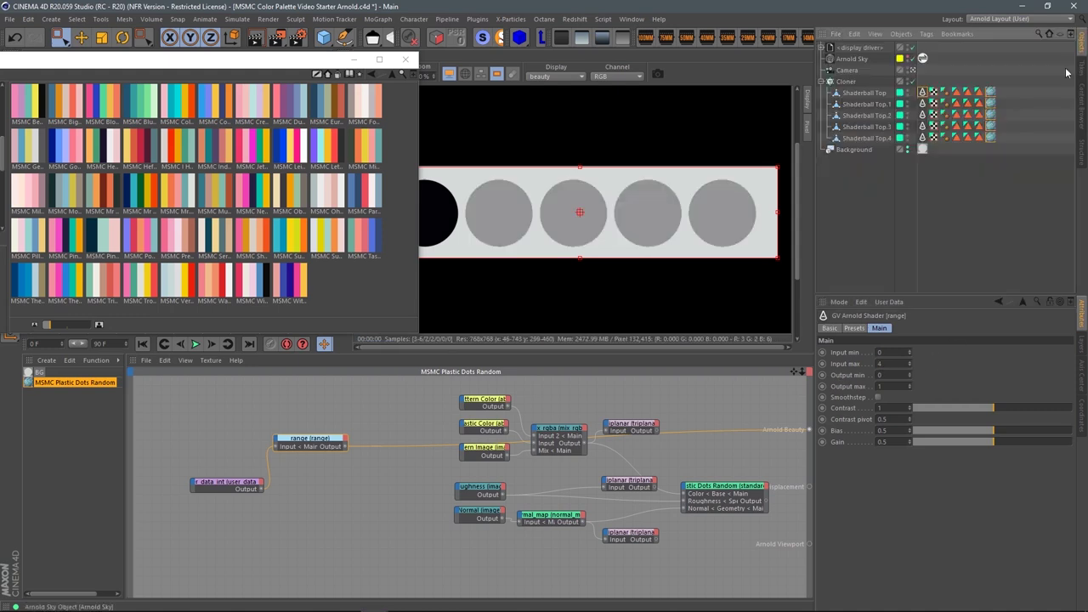
pyautogui.click(923, 103)
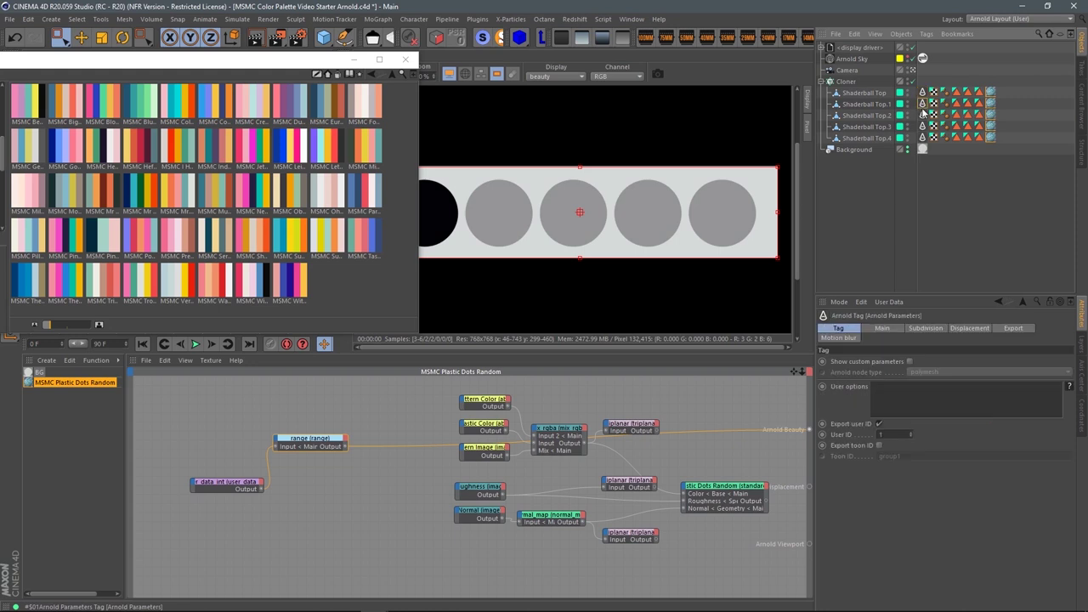
pyautogui.click(912, 433)
pyautogui.click(914, 431)
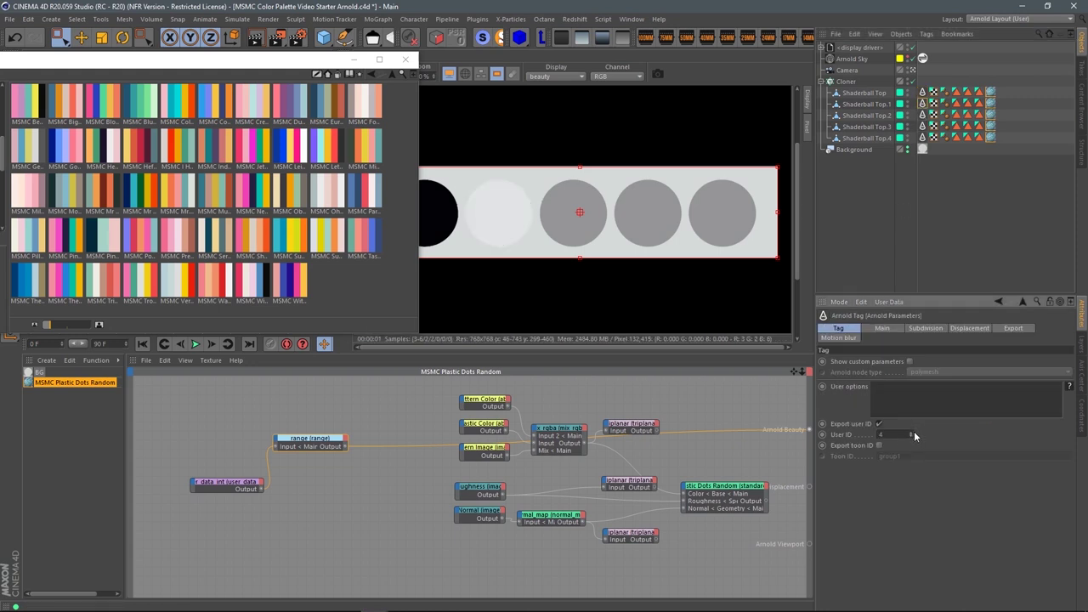
pyautogui.click(912, 436)
pyautogui.click(912, 436)
pyautogui.click(912, 436)
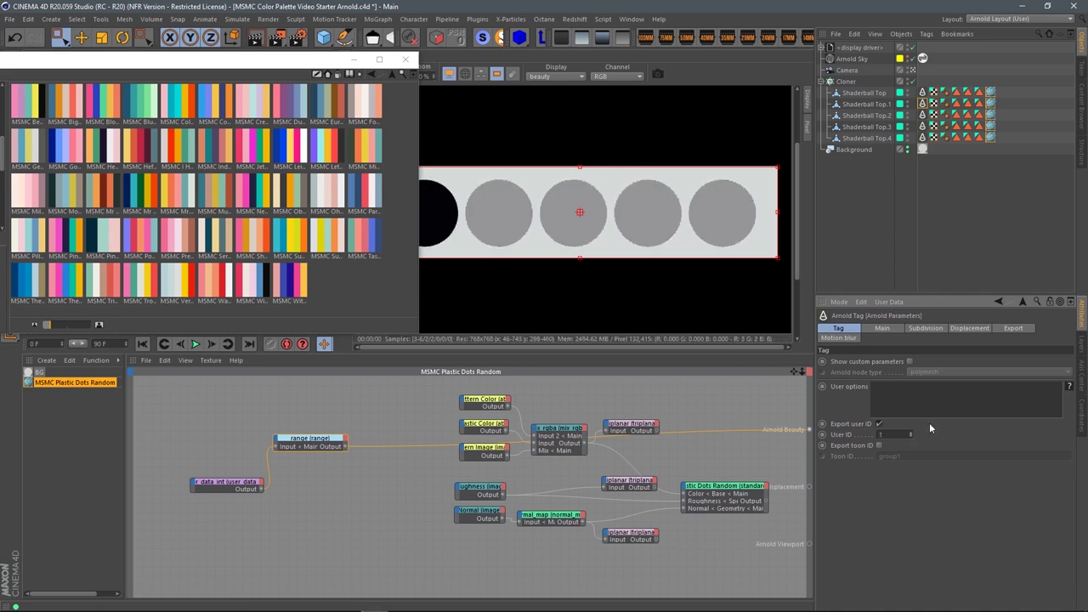
pyautogui.moveTo(916, 99); pyautogui.dragTo(931, 149)
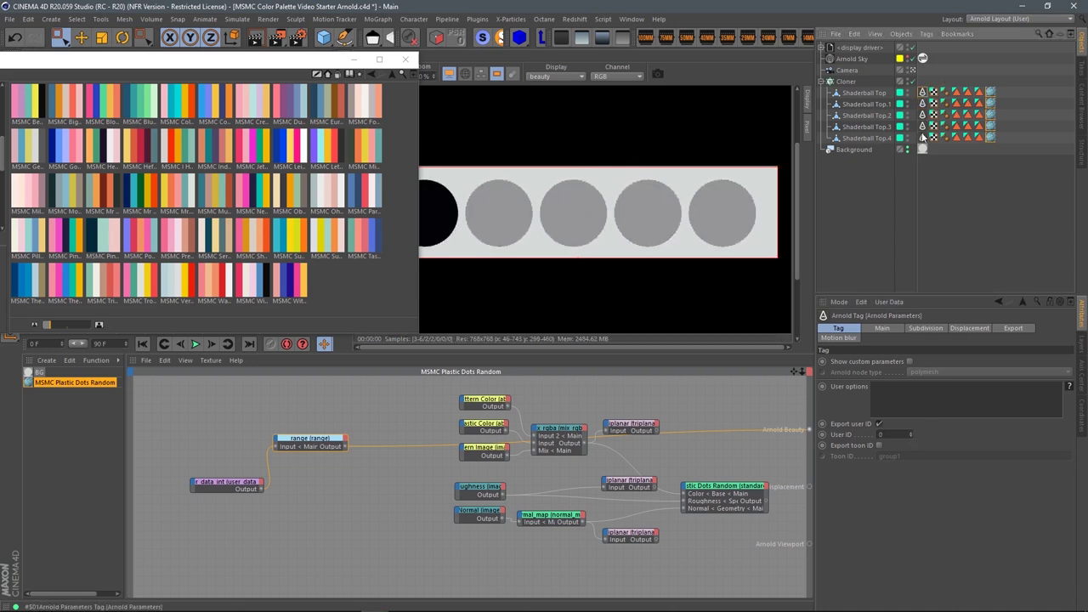
pyautogui.keyDown('ctrl'); pyautogui.click(923, 148); pyautogui.keyUp('ctrl')
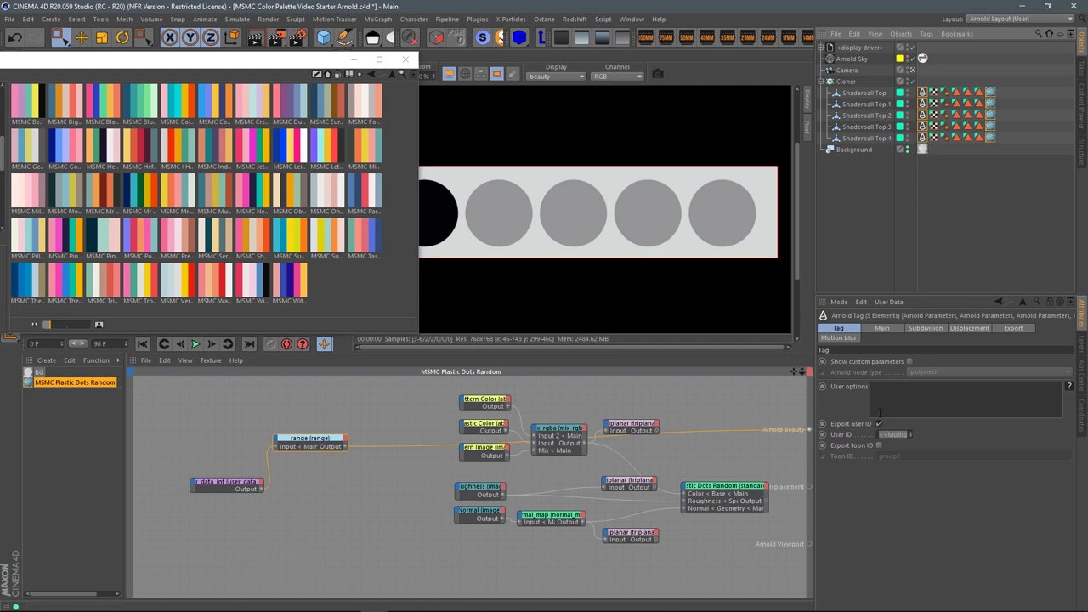
# Move the user_data_int and range nodes farther from the shading nodes to make room in the graph.
pyautogui.click(226, 482)
pyautogui.moveTo(225, 482); pyautogui.dragTo(181, 478)
pyautogui.moveTo(310, 438); pyautogui.dragTo(297, 451)
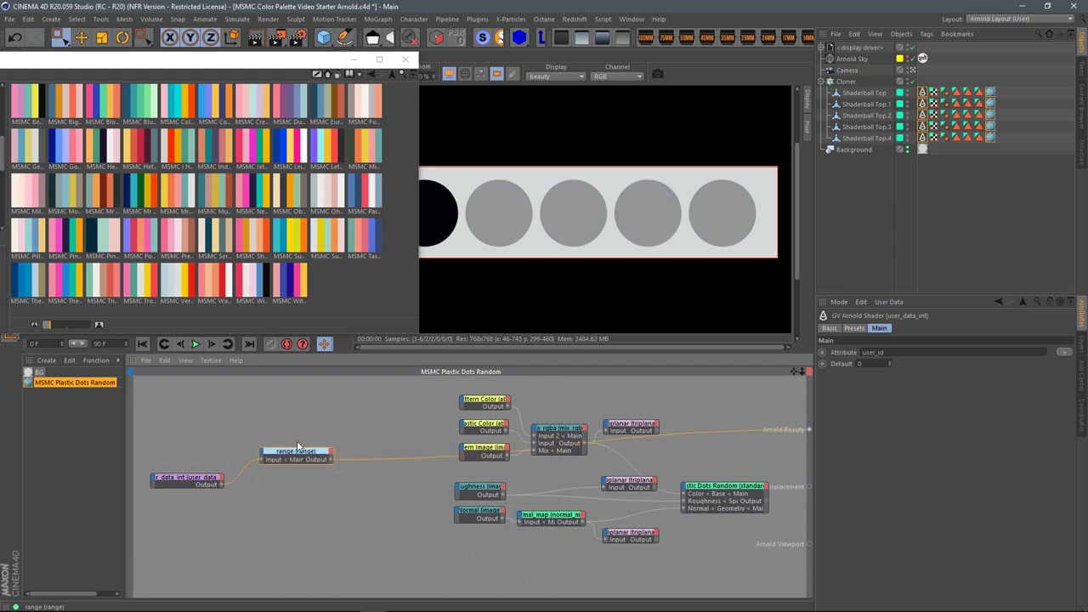
pyautogui.click(332, 415)
pyautogui.press('Tab')
pyautogui.write('ramp')
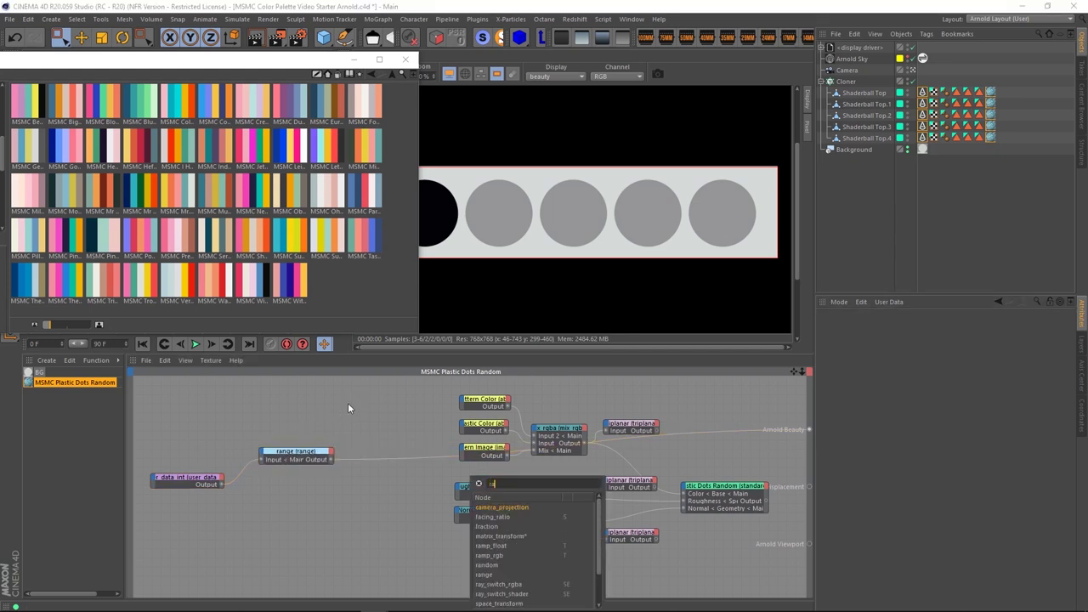
pyautogui.press('Escape')
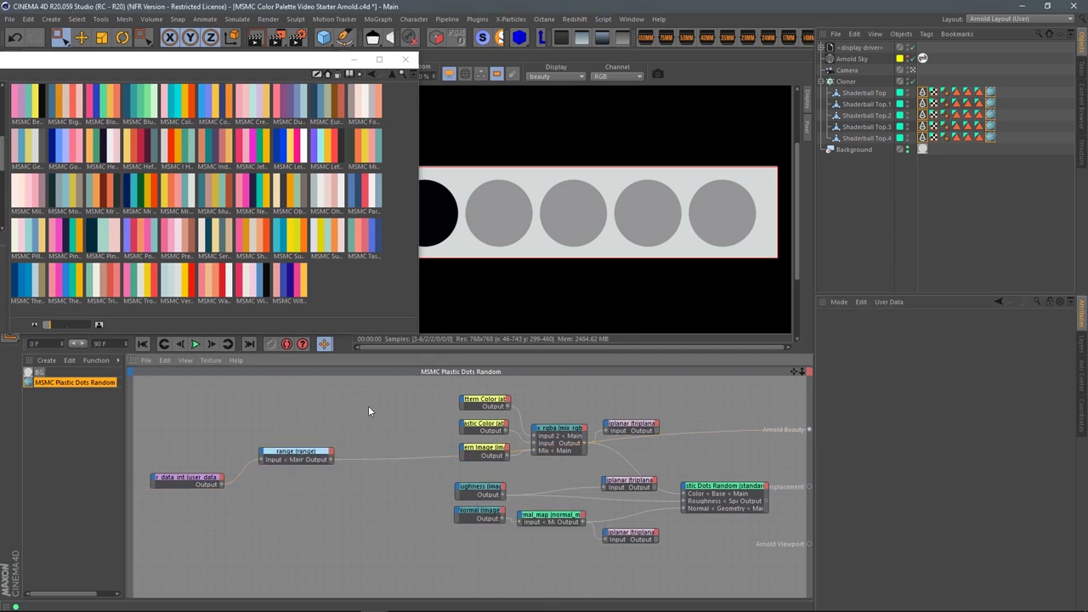
# Add a ramp_rgb node and place it between the range node and the color nodes.
pyautogui.press('Tab')
pyautogui.write('ramp')
pyautogui.press('Down')
pyautogui.press('Return')
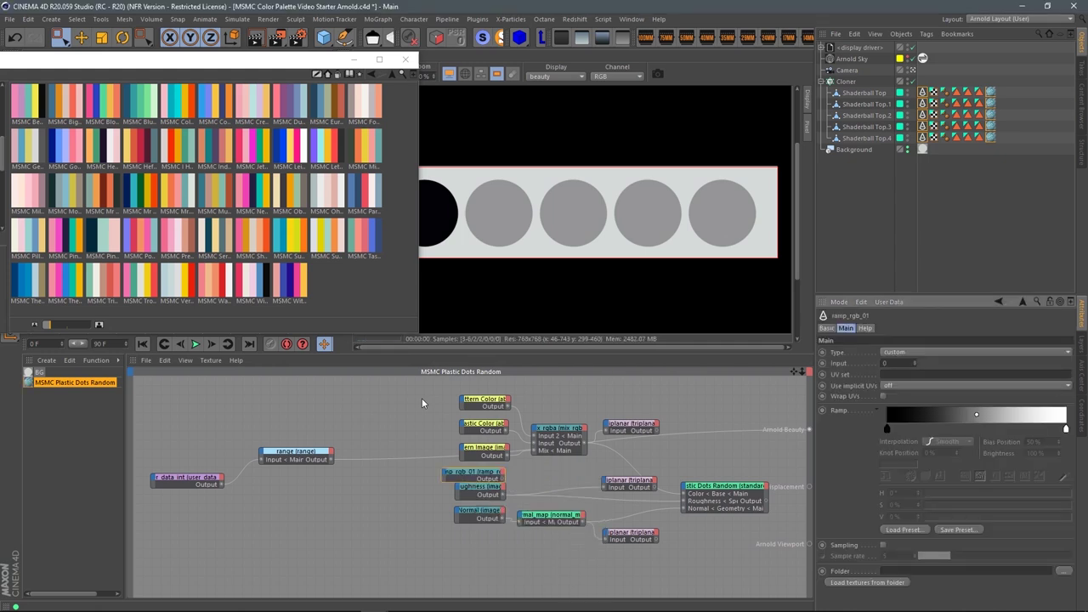
pyautogui.moveTo(474, 471); pyautogui.dragTo(401, 417)
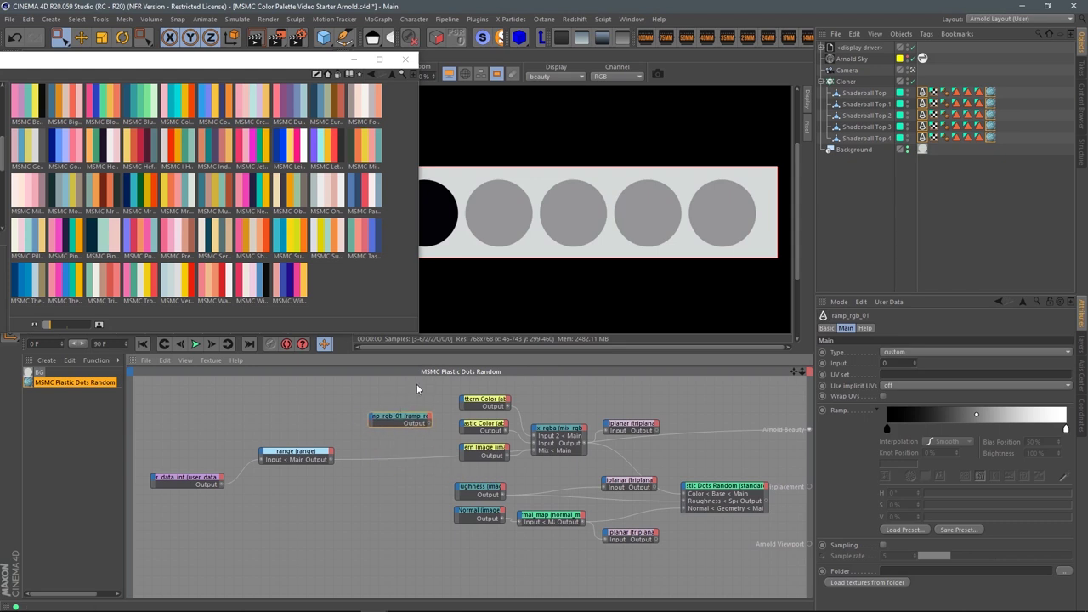
# Connect the range output to the ramp_rgb node's Input and feed the ramp into Arnold Beauty.
pyautogui.click(327, 456)
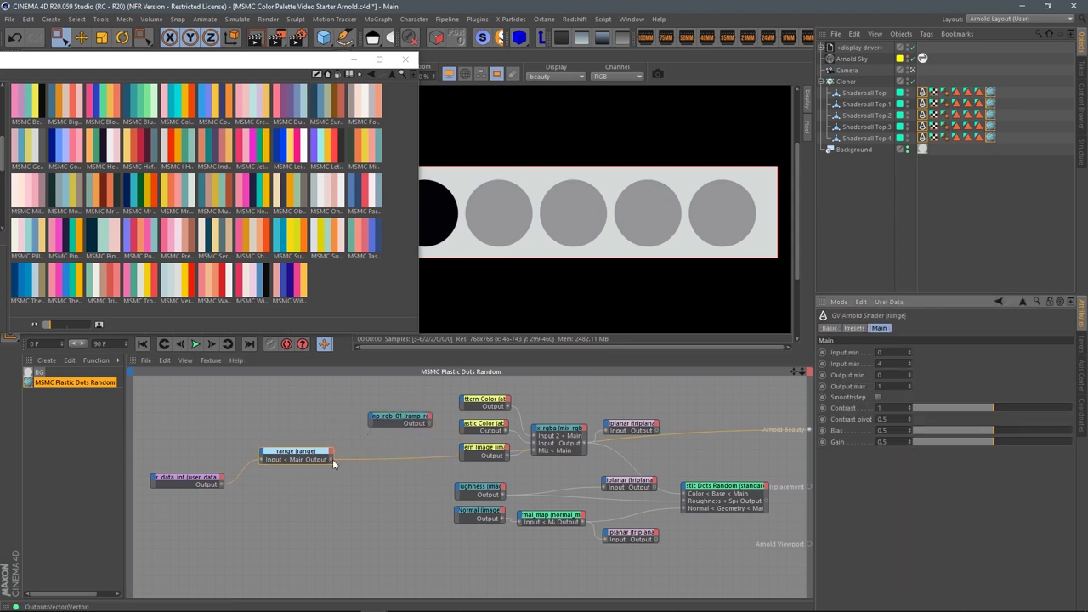
pyautogui.moveTo(335, 459); pyautogui.dragTo(452, 423)
pyautogui.click(410, 420)
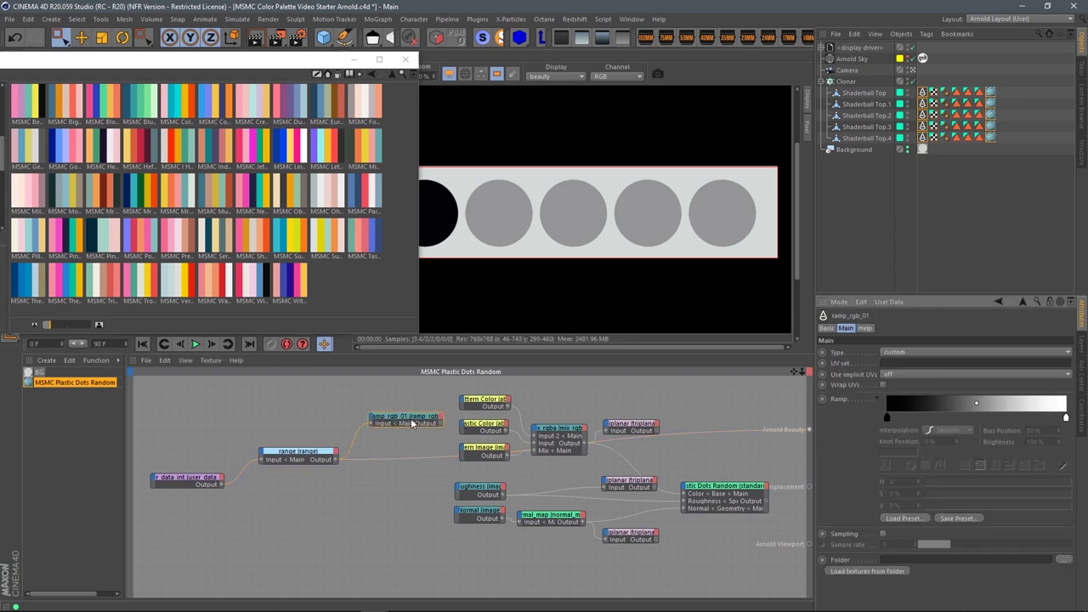
pyautogui.moveTo(384, 417); pyautogui.dragTo(369, 417)
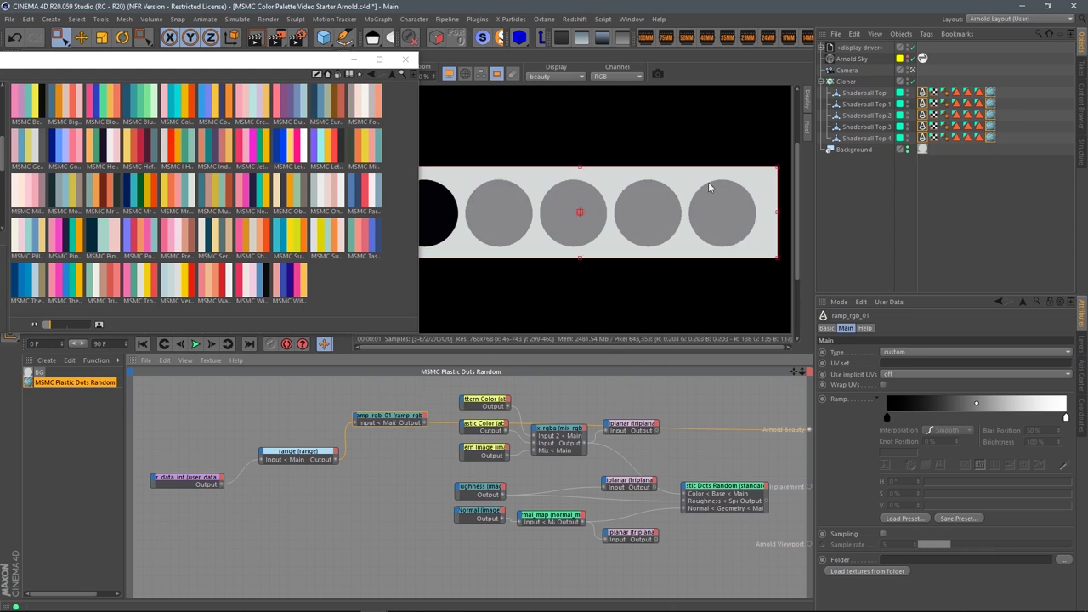
# Load the pink, teal, white, yellow and red MSMC color ramp preset into ramp_rgb and uncover the render view again.
pyautogui.moveTo(300, 65); pyautogui.dragTo(340, 65)
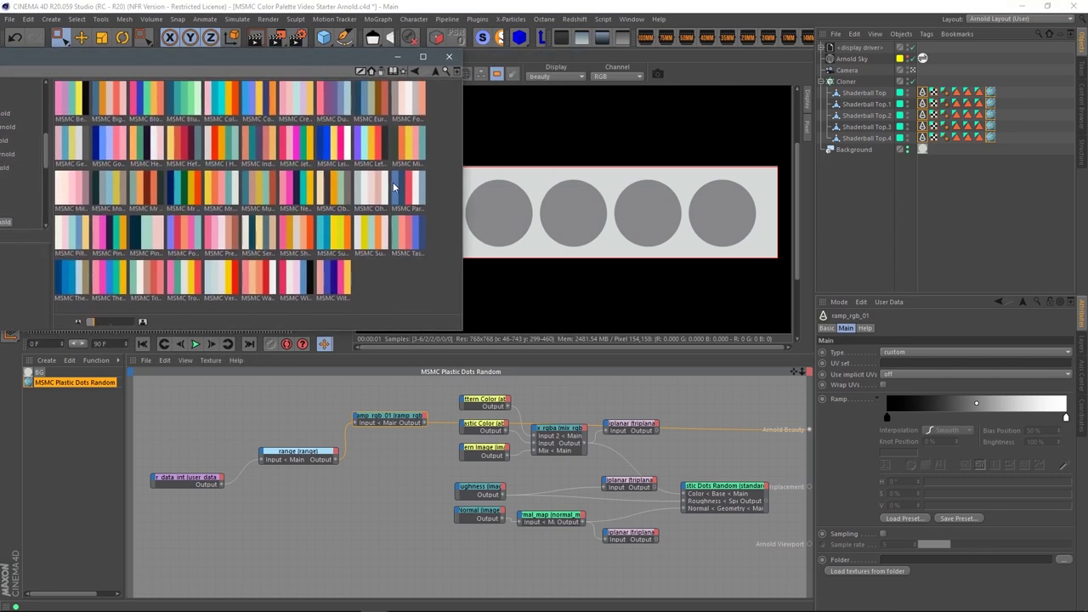
pyautogui.moveTo(183, 281); pyautogui.dragTo(669, 429)
pyautogui.moveTo(927, 398); pyautogui.dragTo(927, 398)
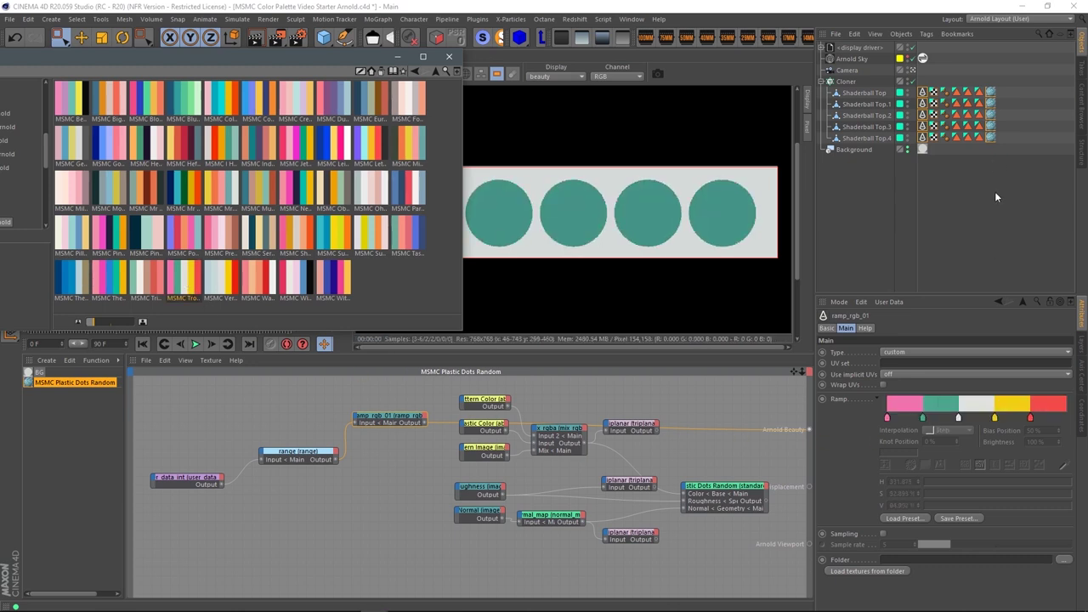
pyautogui.moveTo(341, 60); pyautogui.dragTo(248, 67)
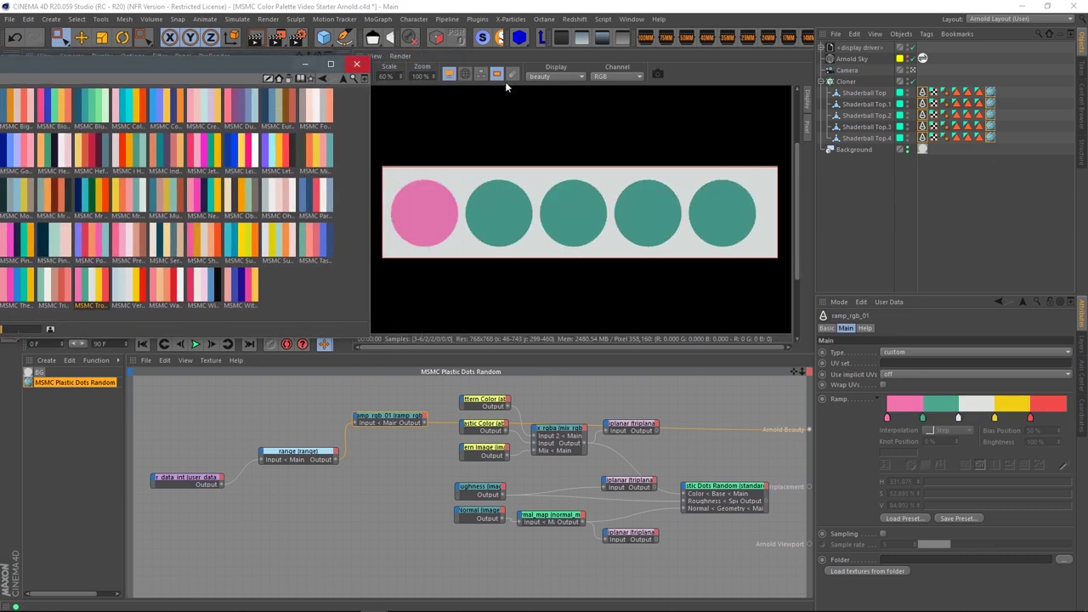
# Check the Arnold tags of the first two shaderballs and set Shaderball Top.2's user ID to 2.
pyautogui.click(925, 92)
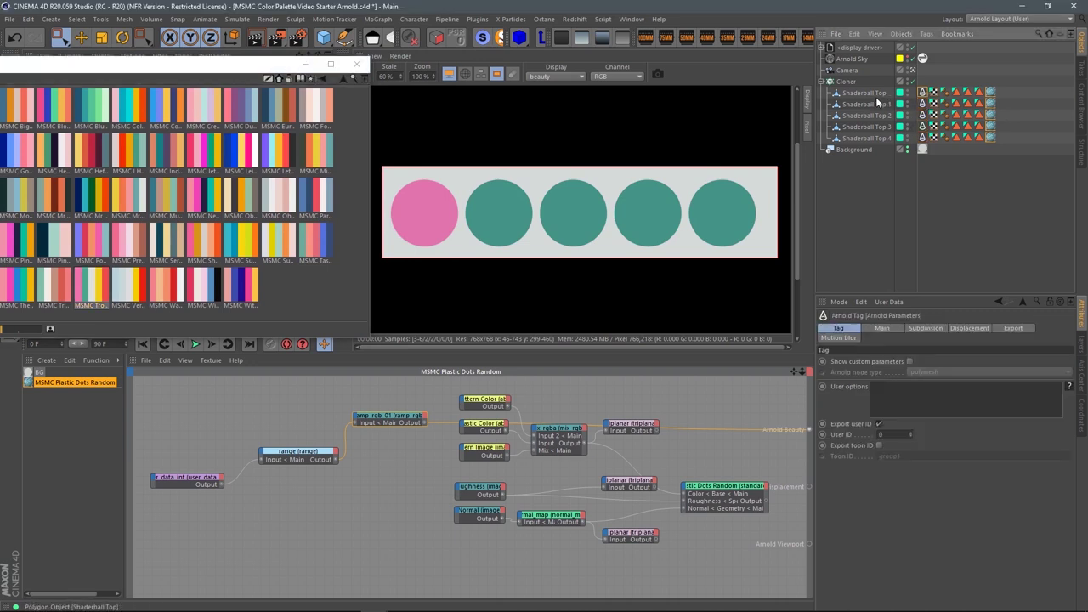
pyautogui.click(923, 103)
pyautogui.click(923, 115)
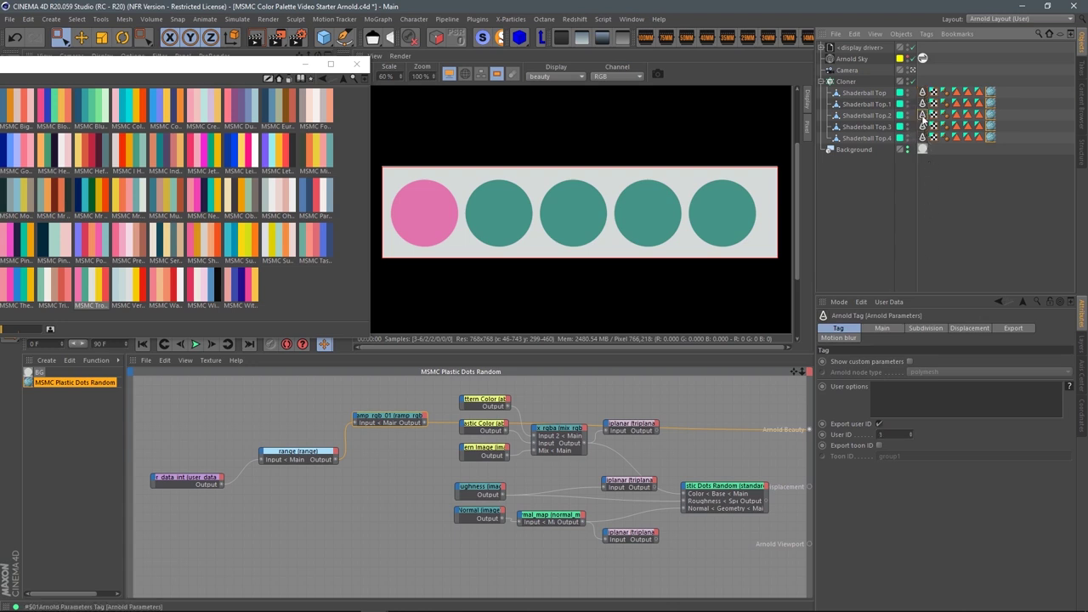
pyautogui.click(884, 435)
pyautogui.write('2')
pyautogui.press('Return')
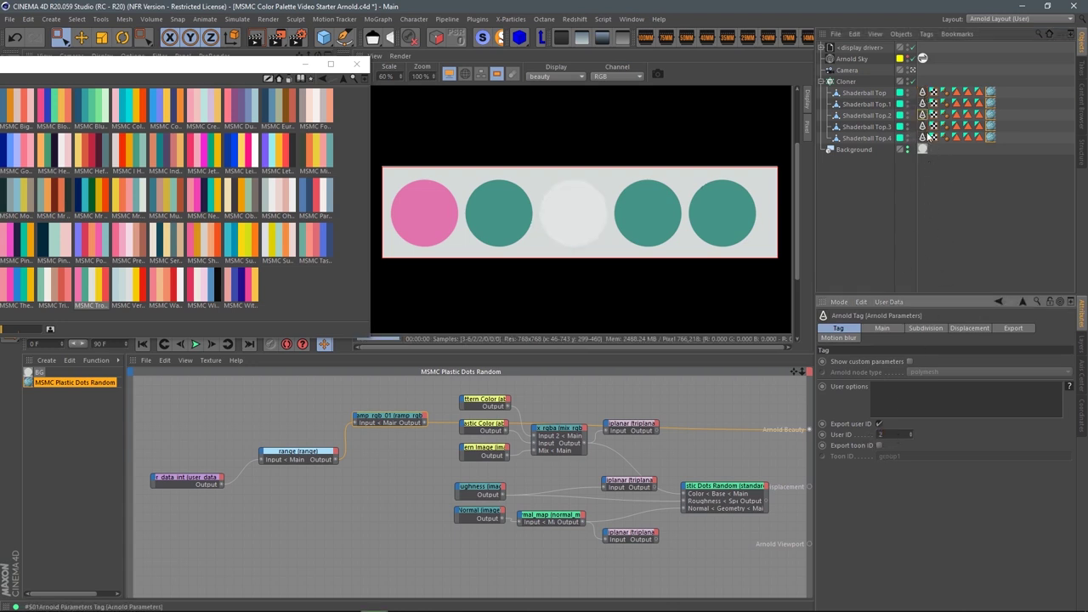
# Set the Arnold tag user ID to 3 on Shaderball Top.3 and 4 on Shaderball Top.4.
pyautogui.click(922, 126)
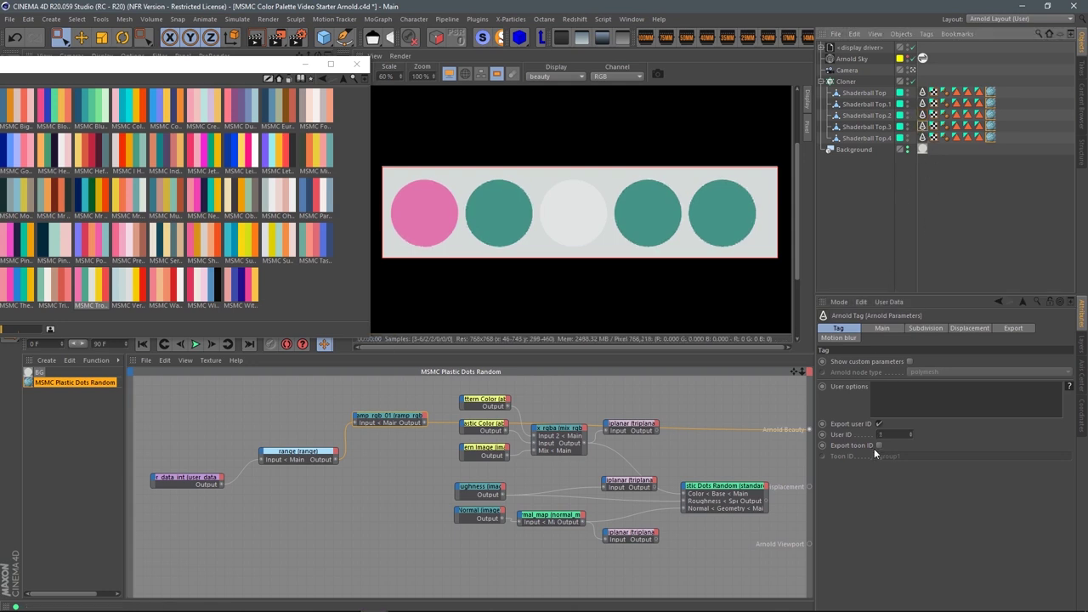
pyautogui.click(885, 435)
pyautogui.write('1')
pyautogui.press('Return')
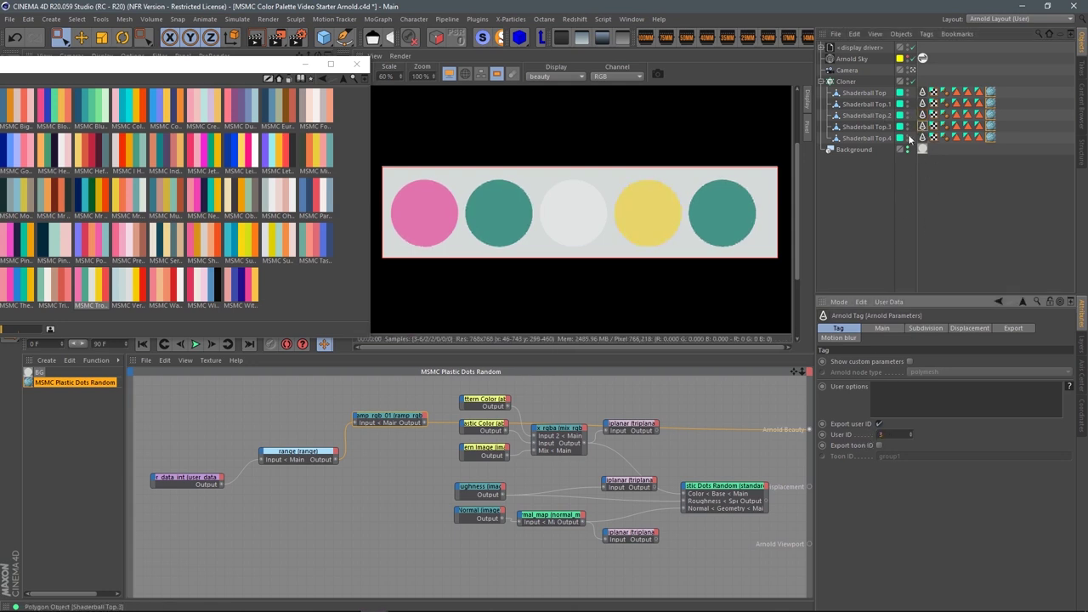
pyautogui.write('4')
pyautogui.press('Return')
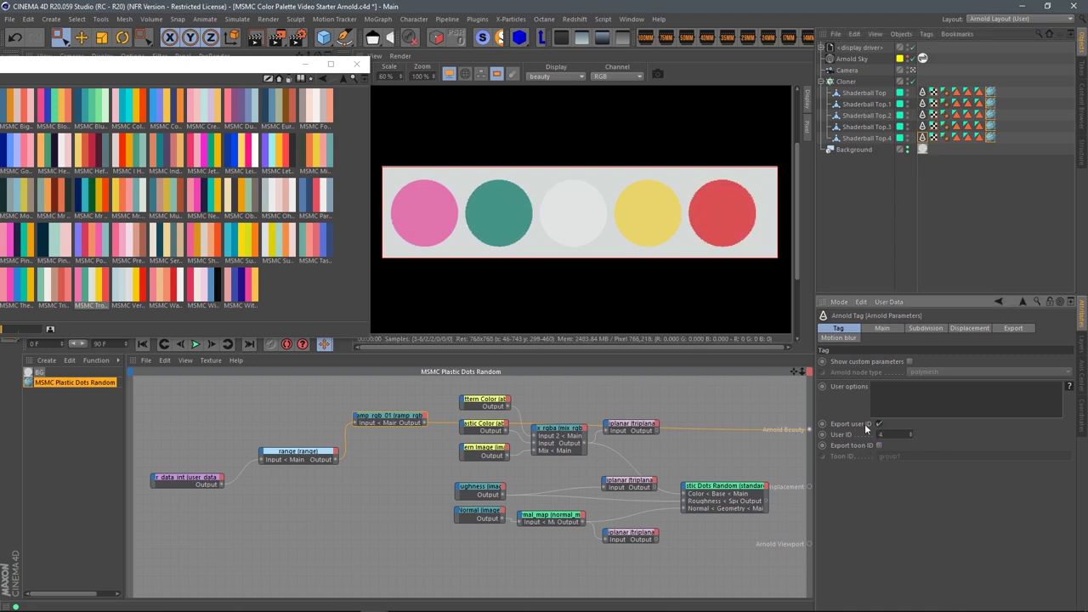
# Connect the ramp_rgb output to mix_rgba's Input 1 and route the MSMC Plastic Dots Random shader back to Arnold Beauty.
pyautogui.click(426, 421)
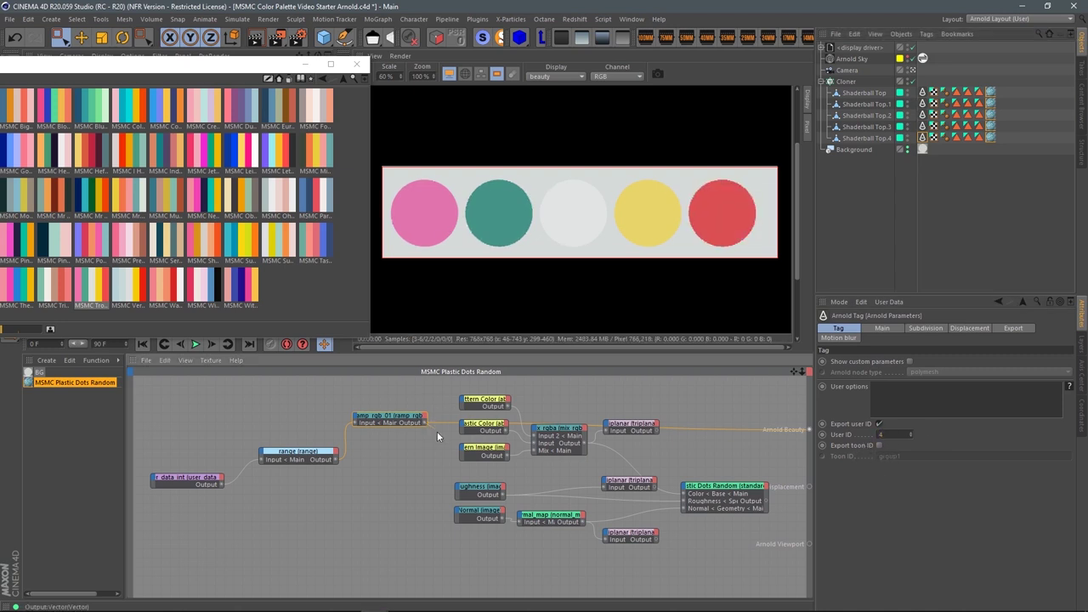
pyautogui.click(534, 445)
pyautogui.click(723, 493)
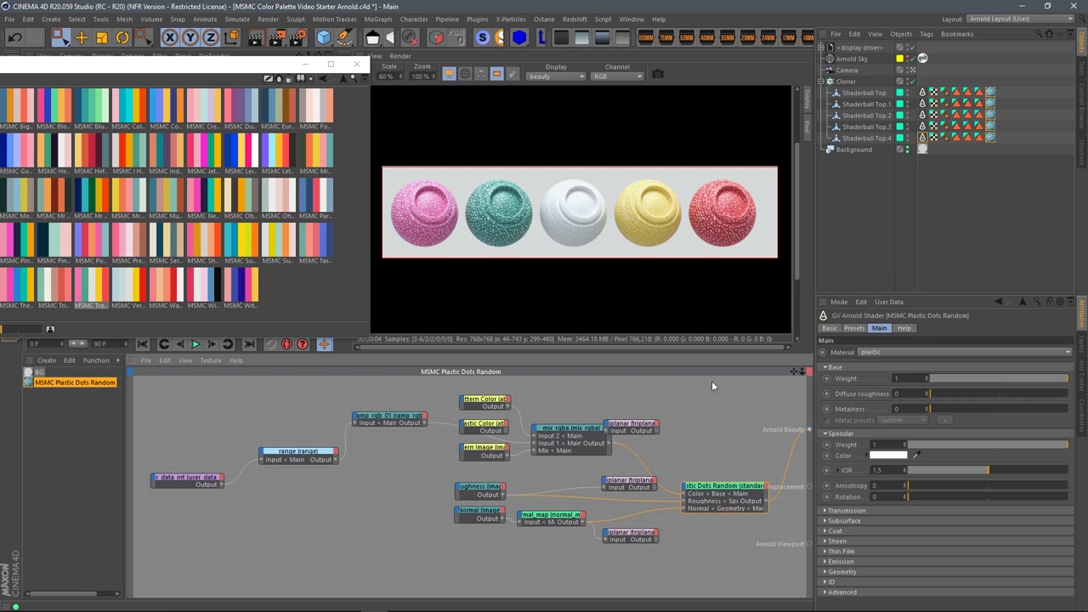
# Try several MSMC color ramp presets on the ramp_rgb node, finishing with the pink-to-brown palette.
pyautogui.click(399, 417)
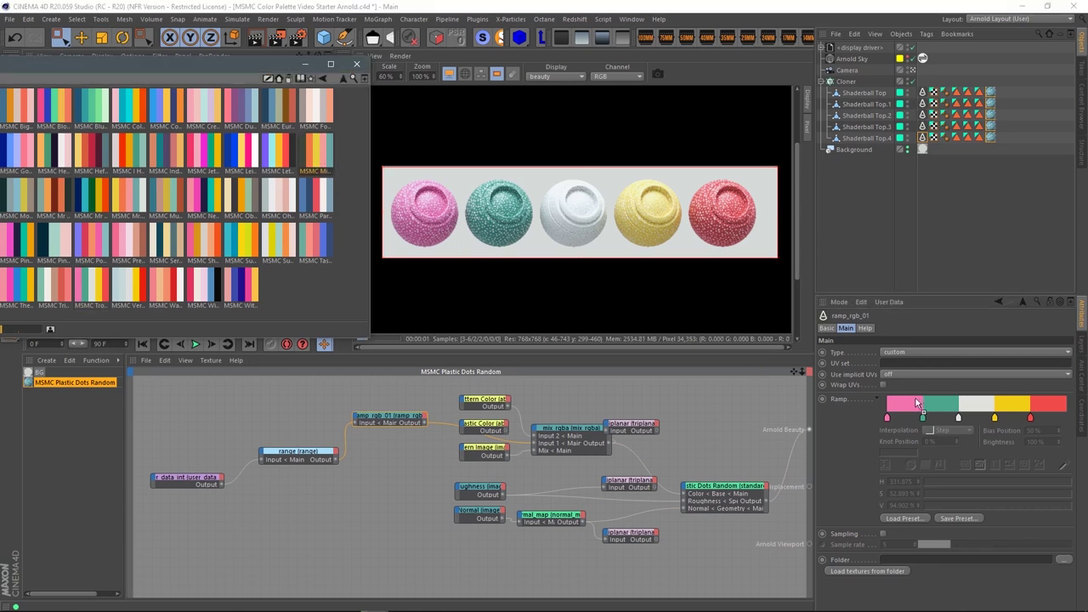
pyautogui.moveTo(917, 395); pyautogui.dragTo(918, 396)
pyautogui.moveTo(240, 111); pyautogui.dragTo(905, 403)
pyautogui.moveTo(91, 285); pyautogui.dragTo(895, 407)
pyautogui.moveTo(19, 288); pyautogui.dragTo(947, 403)
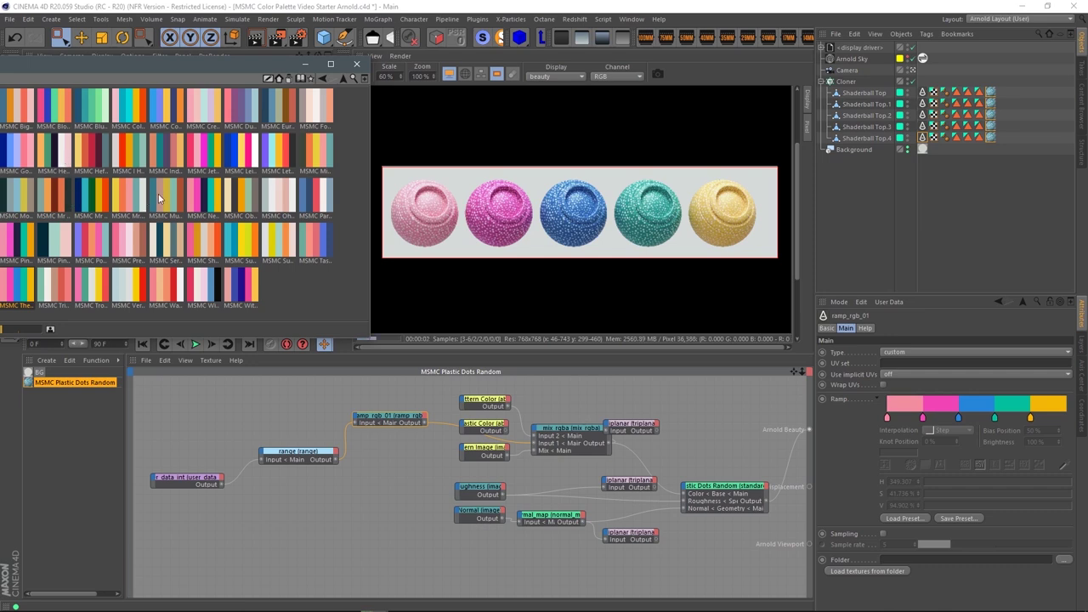
pyautogui.moveTo(130, 242); pyautogui.dragTo(960, 404)
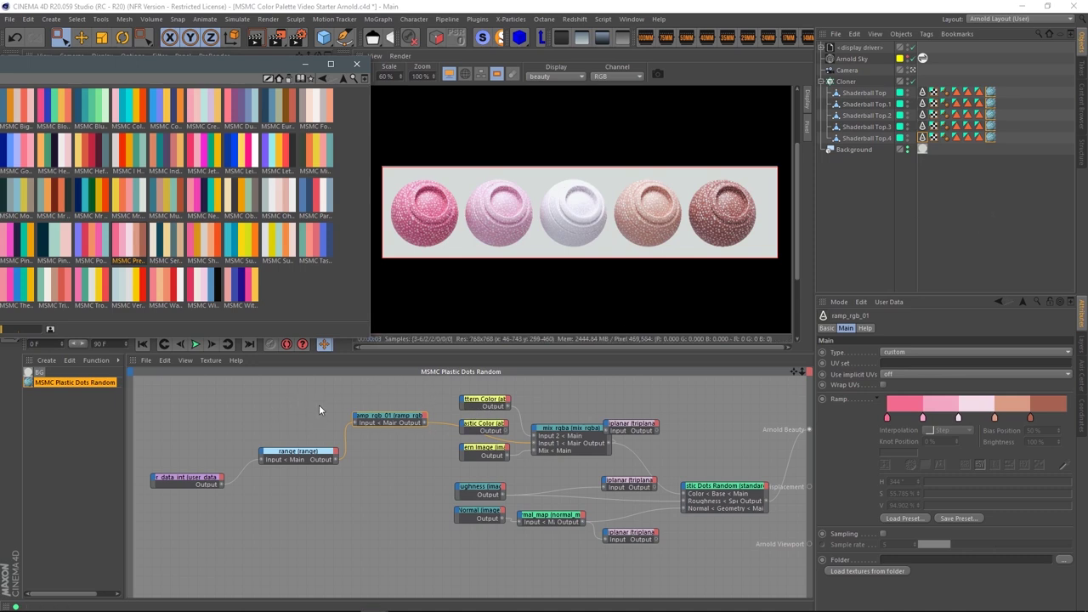
# Duplicate the user_data_int, range and ramp_rgb nodes and connect the copied ramp to mix_rgba's Input 2.
pyautogui.moveTo(195, 400); pyautogui.dragTo(394, 510)
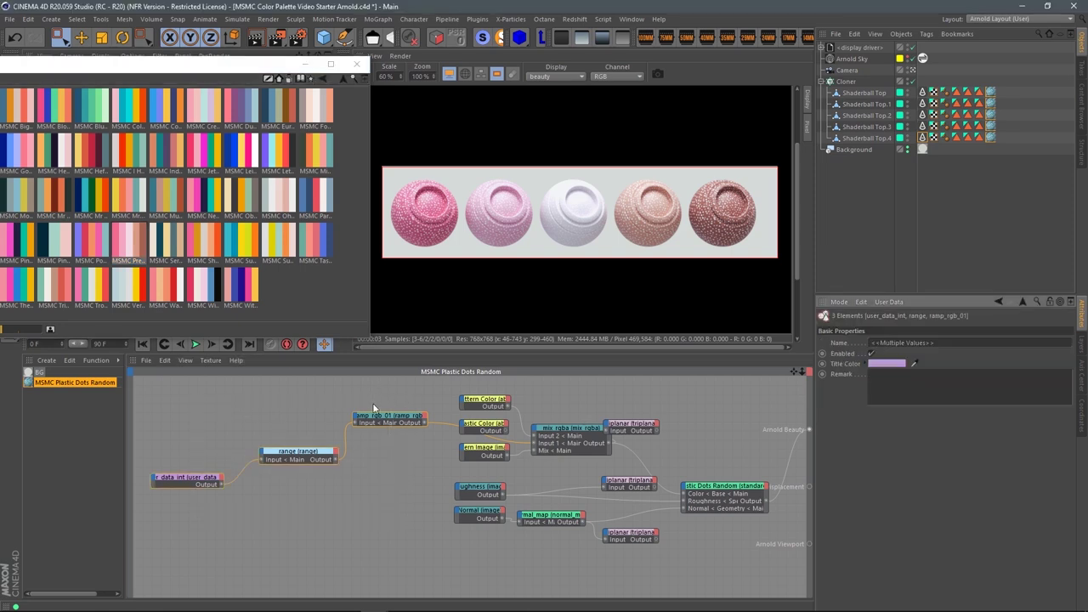
pyautogui.keyDown('ctrl'); pyautogui.moveTo(391, 420); pyautogui.dragTo(387, 394); pyautogui.keyUp('ctrl')
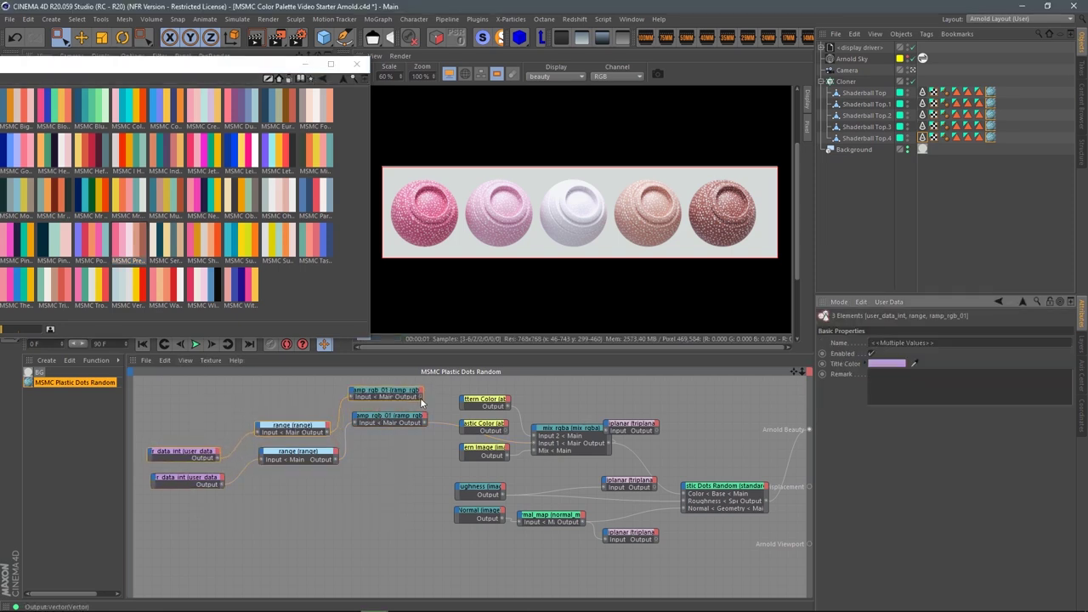
pyautogui.click(423, 397)
pyautogui.moveTo(451, 414); pyautogui.dragTo(535, 436)
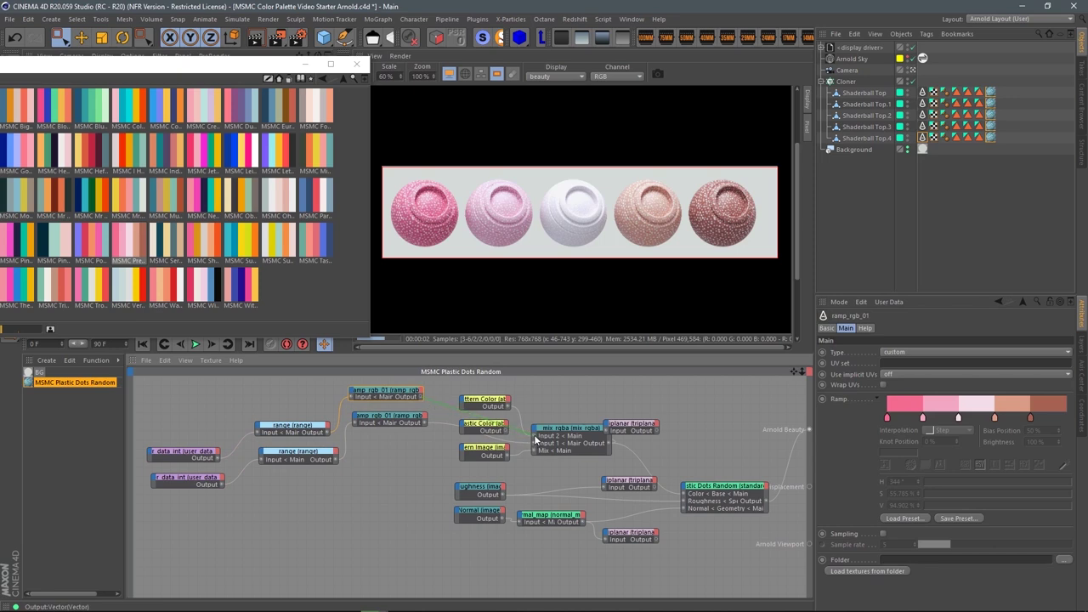
# Rearrange the copied user_data_int and range nodes into a tidy row leading to the copied ramp.
pyautogui.click(201, 460)
pyautogui.moveTo(199, 458); pyautogui.dragTo(202, 430)
pyautogui.moveTo(293, 428); pyautogui.dragTo(290, 406)
pyautogui.click(197, 424)
pyautogui.moveTo(196, 424); pyautogui.dragTo(166, 404)
pyautogui.moveTo(269, 408); pyautogui.dragTo(249, 406)
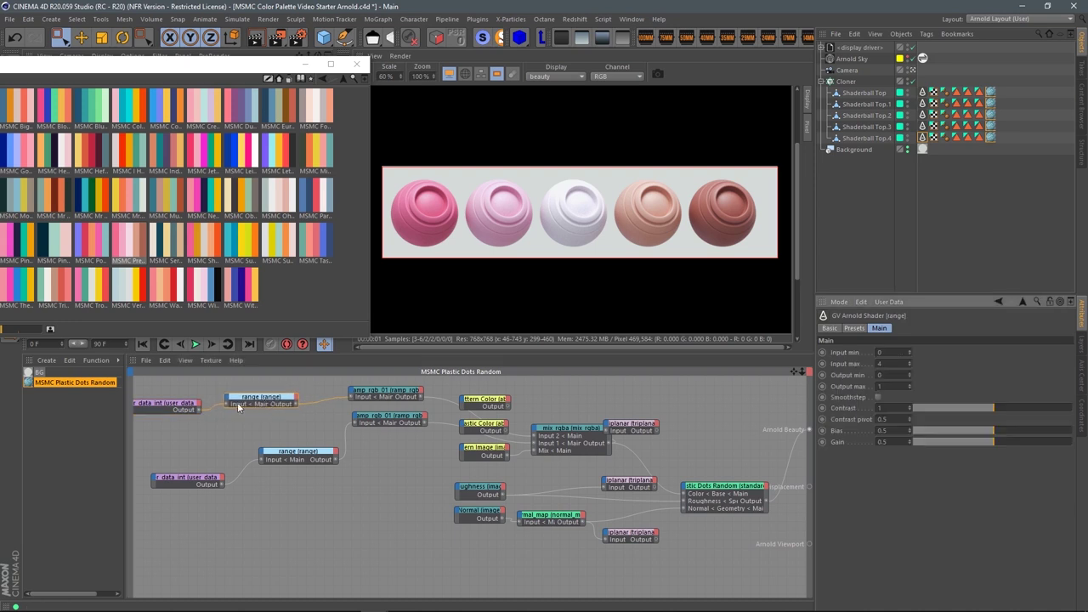
# Make room between the copied range node and its ramp and add a negate node to the shader network.
pyautogui.moveTo(342, 427); pyautogui.dragTo(460, 462, button='middle')
pyautogui.moveTo(250, 387); pyautogui.dragTo(329, 436)
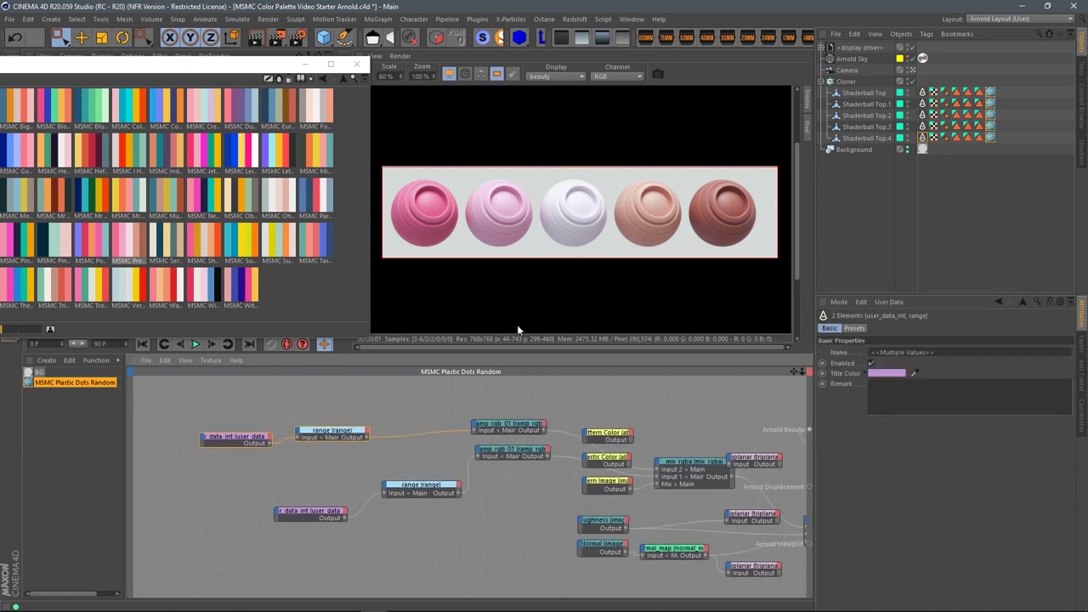
pyautogui.click(404, 403)
pyautogui.press('Tab')
pyautogui.write('negate')
pyautogui.press('Return')
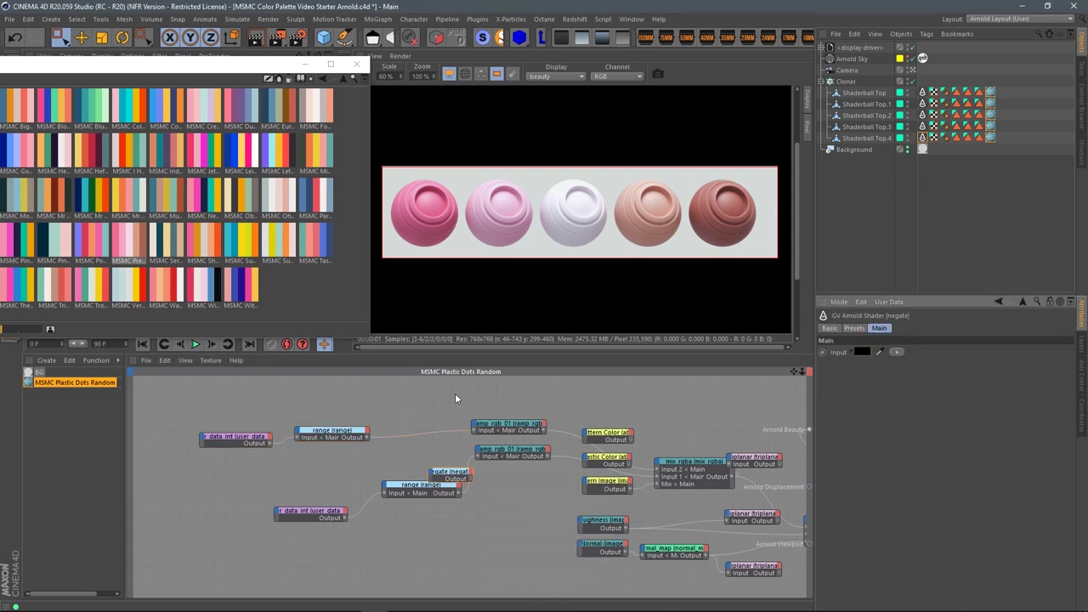
# Try wiring the negate node between the copied range and ramp_rgb nodes, previewing that ramp in Arnold Beauty.
pyautogui.moveTo(449, 471); pyautogui.dragTo(400, 412)
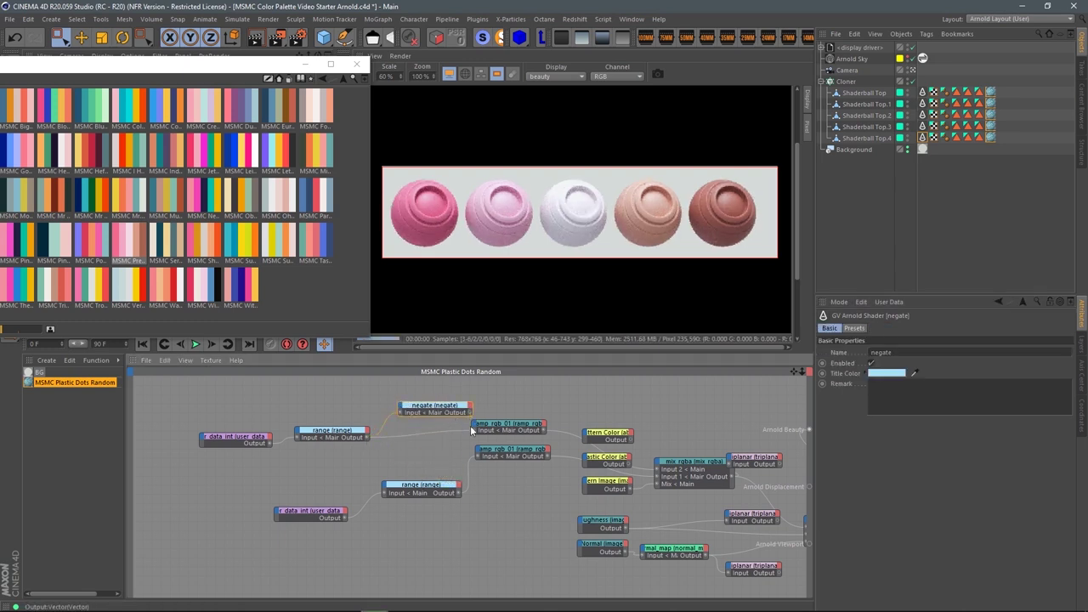
pyautogui.moveTo(435, 405); pyautogui.dragTo(420, 410)
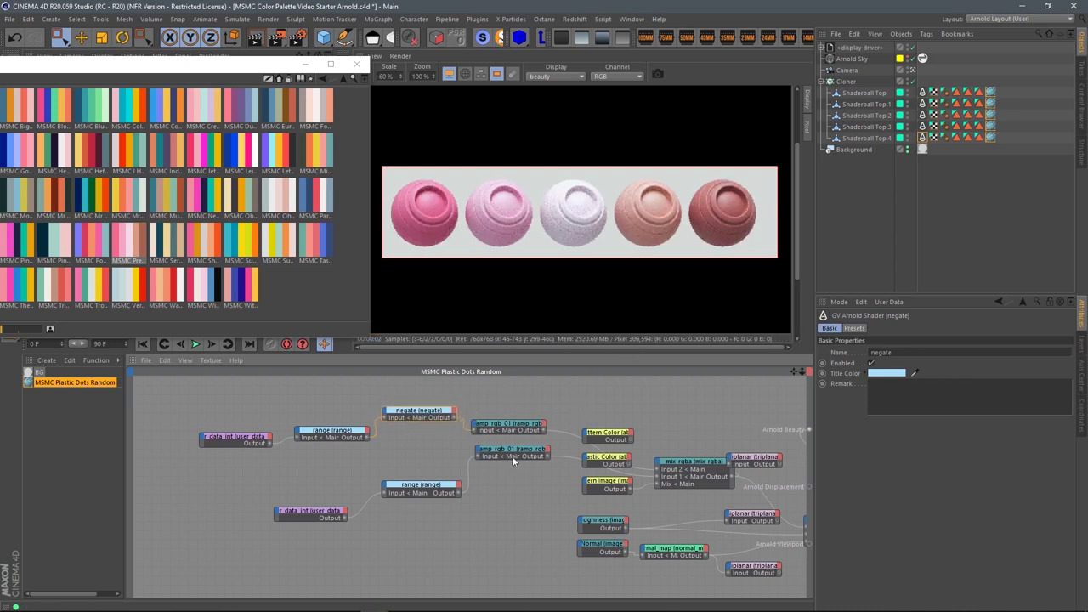
pyautogui.moveTo(223, 400); pyautogui.dragTo(299, 436)
pyautogui.moveTo(423, 416); pyautogui.dragTo(406, 422)
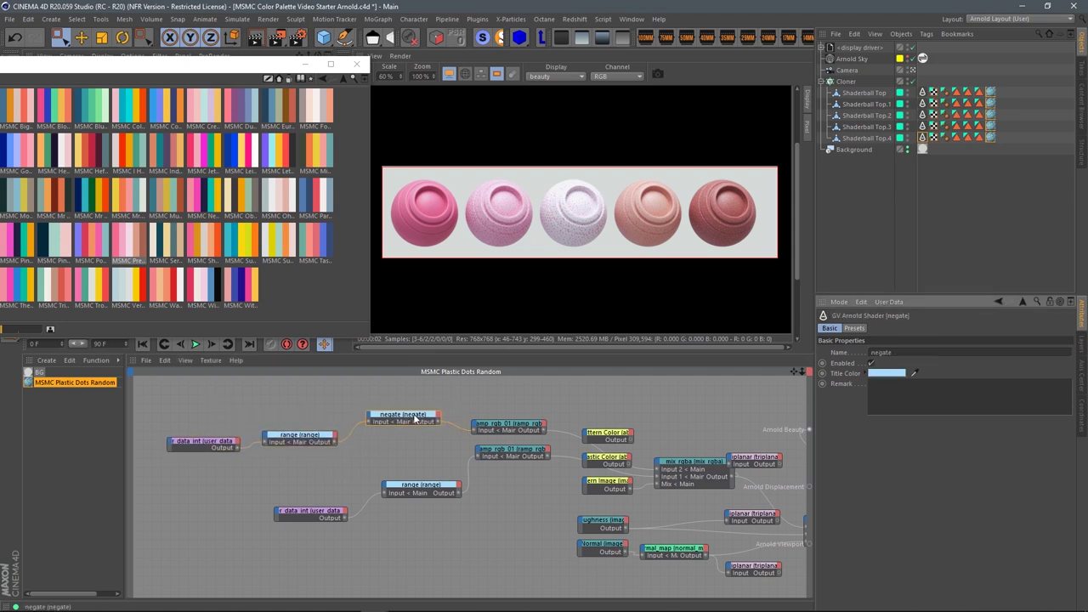
pyautogui.click(510, 425)
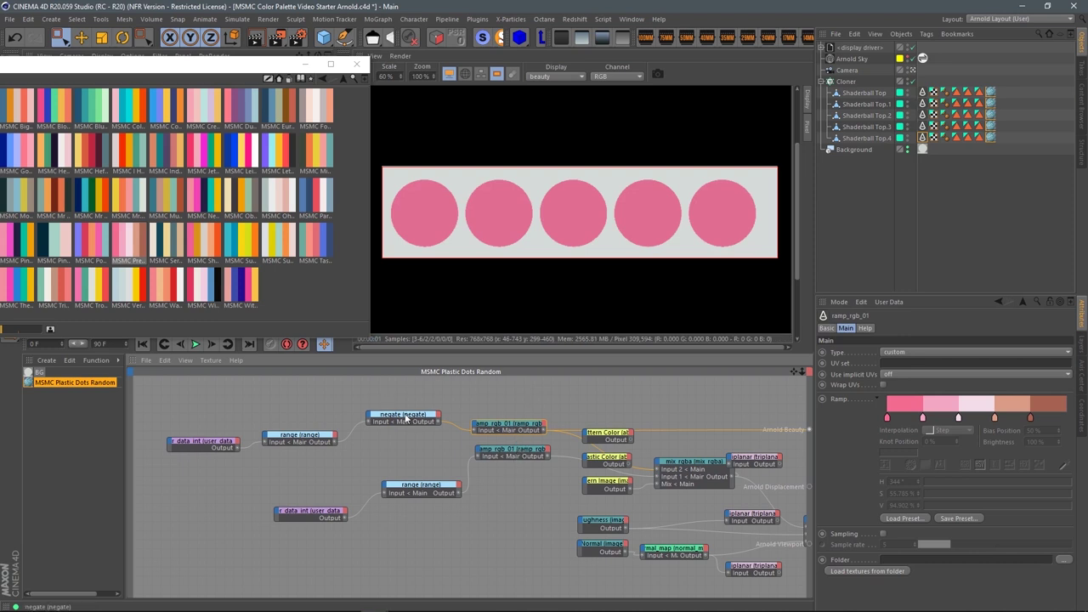
# Connect the copied range node directly to its ramp and reverse it with Output min 1 and Output max 0.
pyautogui.click(311, 441)
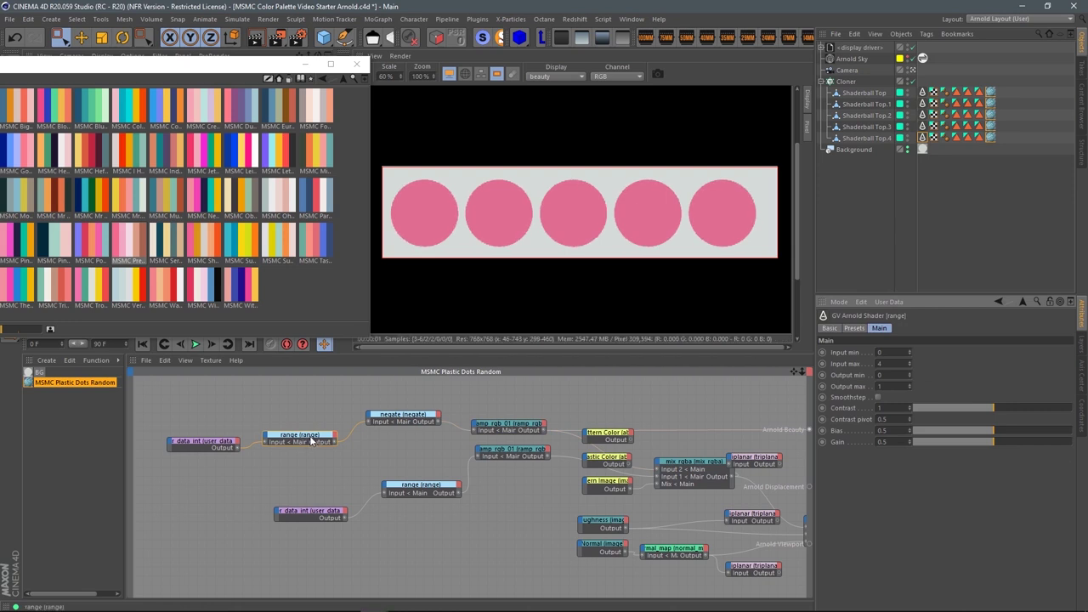
pyautogui.moveTo(334, 441); pyautogui.dragTo(474, 430)
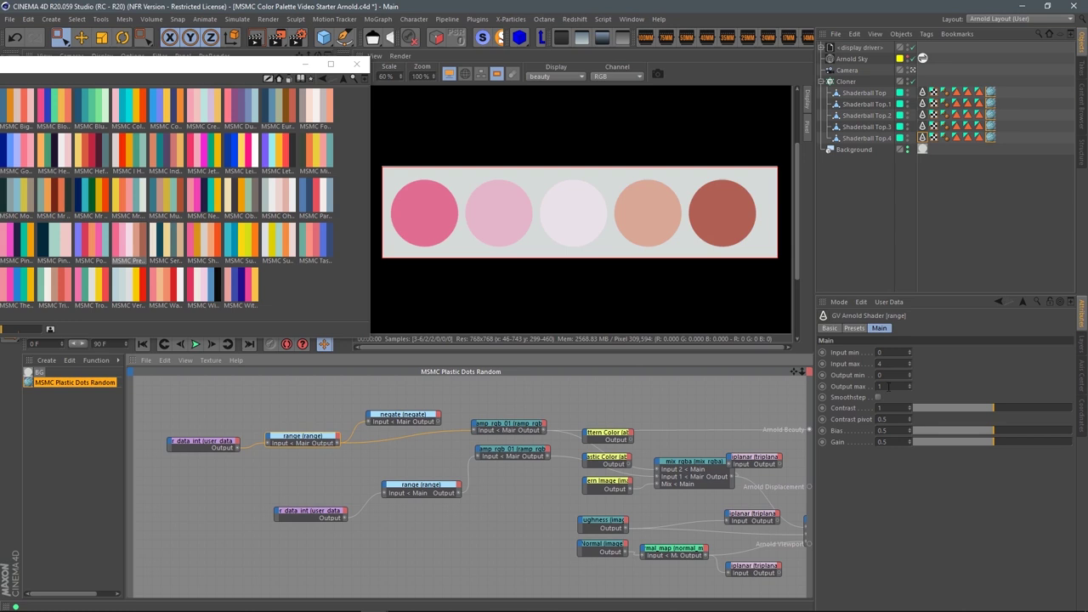
pyautogui.press('Return')
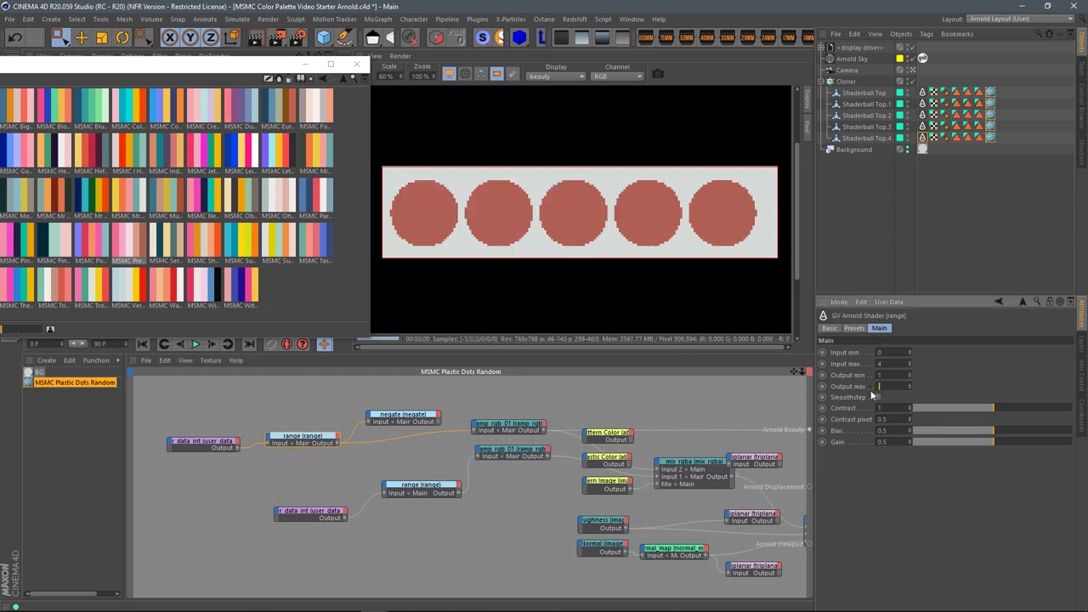
pyautogui.write('0')
pyautogui.press('Return')
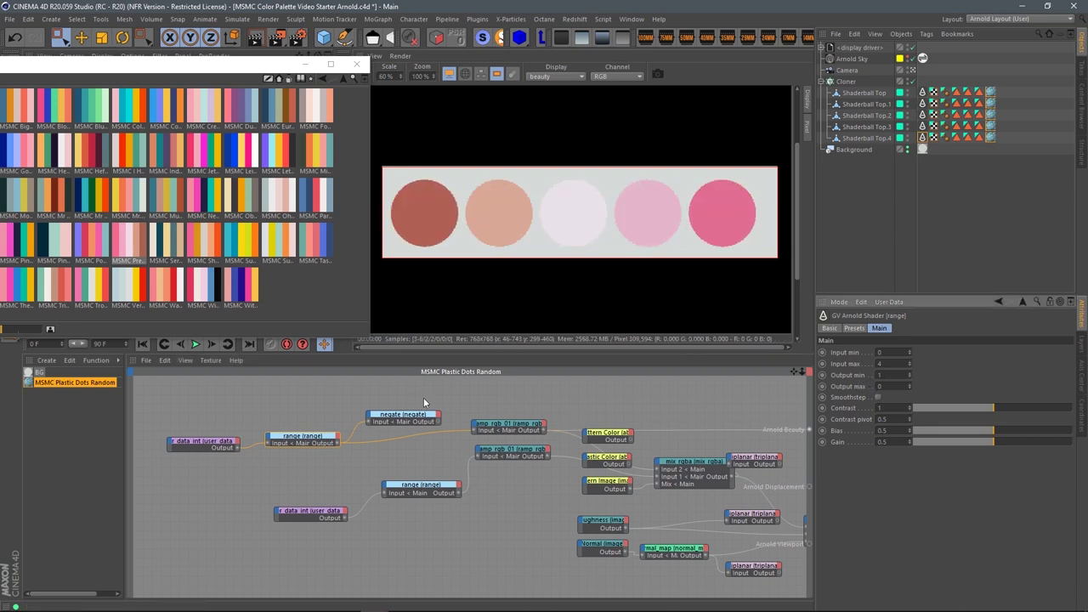
# Delete the negate node and connect the MSMC Plastic Dots Random shader back to Arnold Beauty.
pyautogui.click(415, 420)
pyautogui.press('Delete')
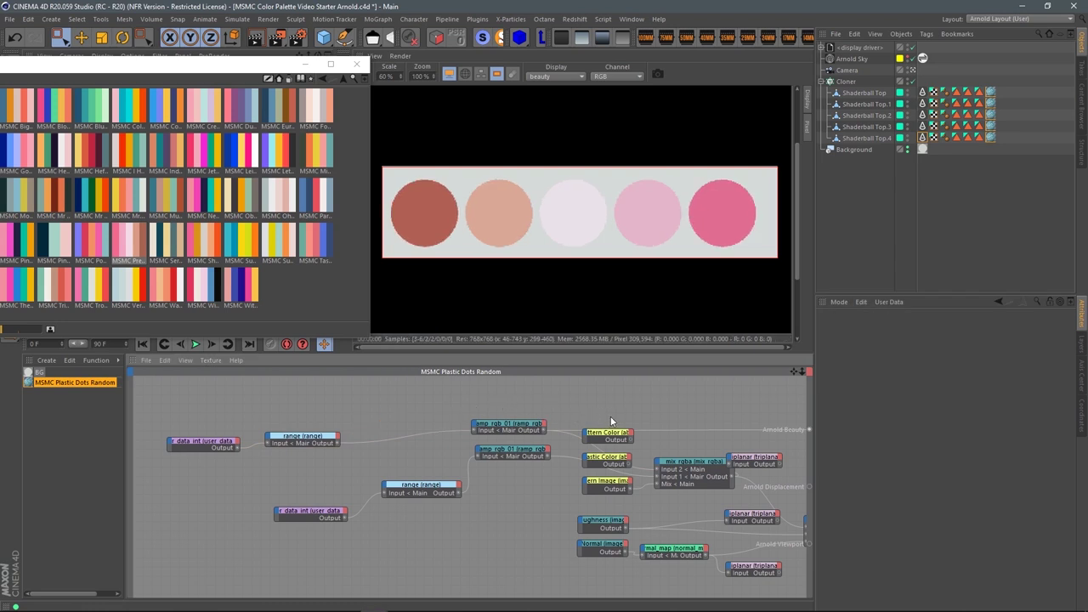
pyautogui.moveTo(610, 422); pyautogui.dragTo(416, 397, button='middle')
pyautogui.click(665, 508)
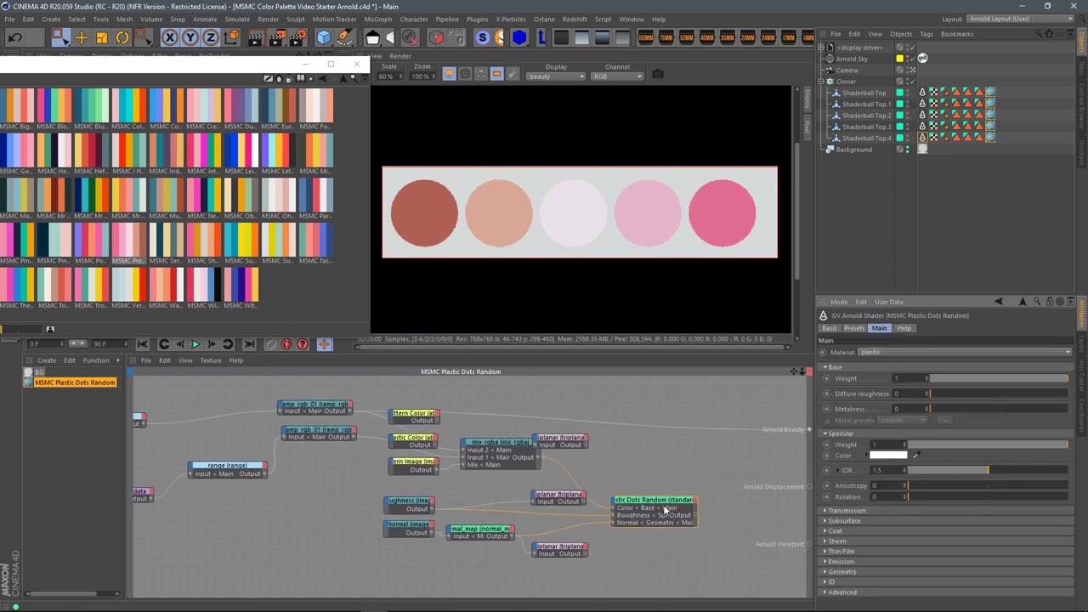
pyautogui.moveTo(696, 515); pyautogui.dragTo(807, 429)
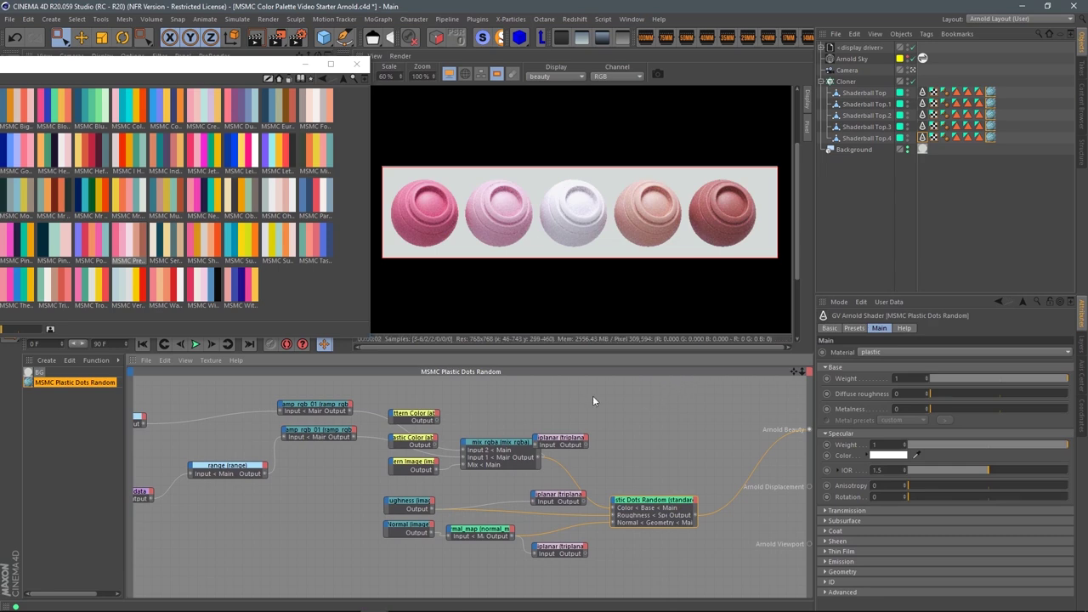
# Connect the Pattern Color output to mix_rgba's Input 2 and line up the original user_data_int, range and ramp nodes.
pyautogui.moveTo(361, 403); pyautogui.dragTo(536, 399, button='middle')
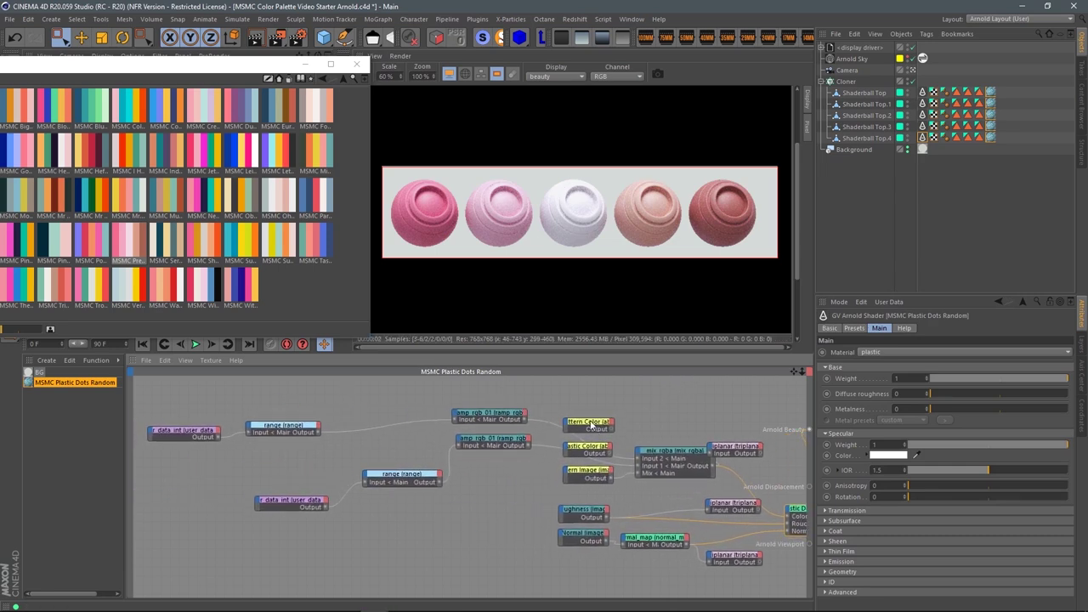
pyautogui.moveTo(656, 411); pyautogui.dragTo(523, 411, button='middle')
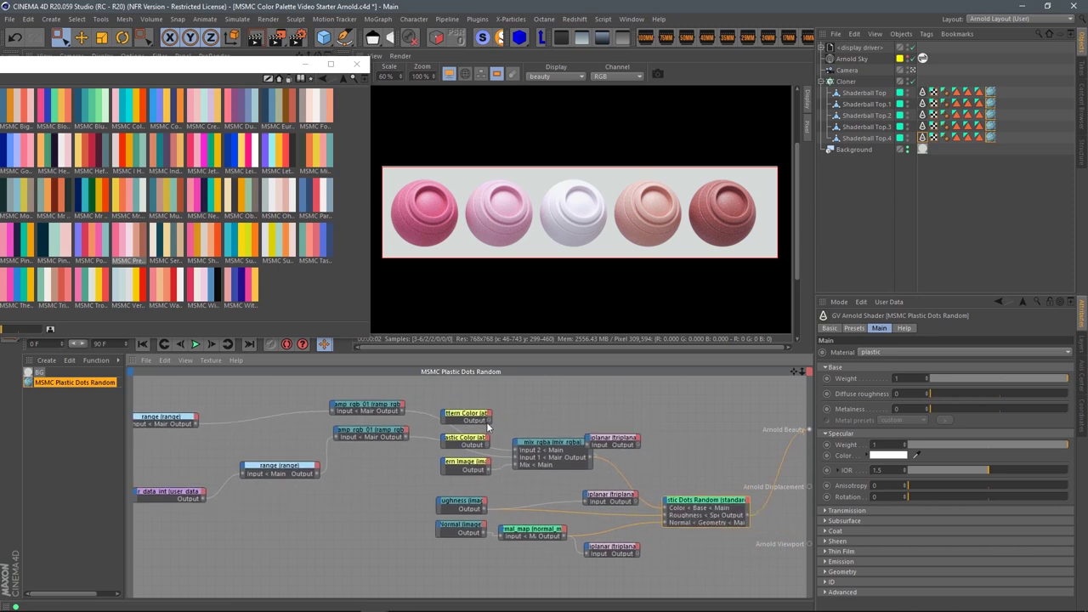
pyautogui.moveTo(488, 422); pyautogui.dragTo(515, 450)
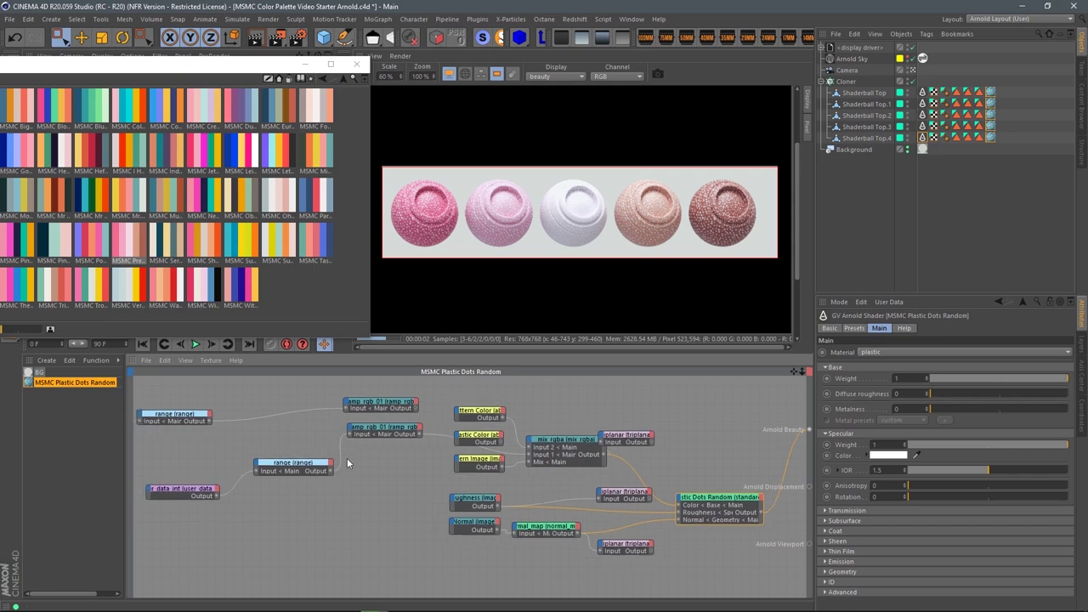
pyautogui.moveTo(401, 451); pyautogui.dragTo(399, 425)
pyautogui.moveTo(284, 476); pyautogui.dragTo(296, 437)
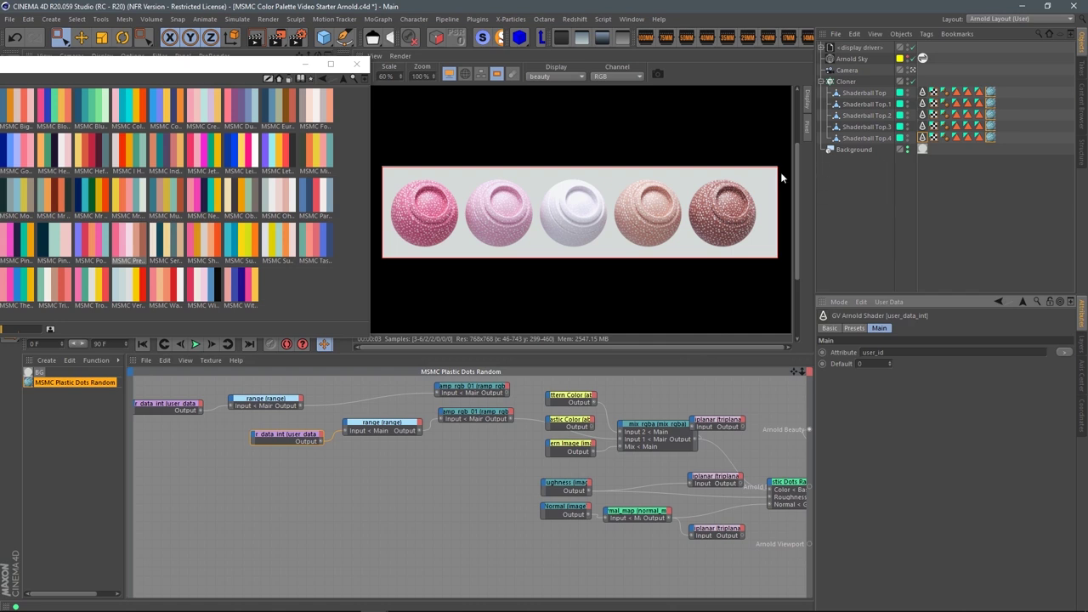
# Set the User ID to 0 on the Arnold tags of Shaderball Top.1 to Top.3 and to 4 on Shaderball Top.
pyautogui.moveTo(273, 66); pyautogui.dragTo(310, 268)
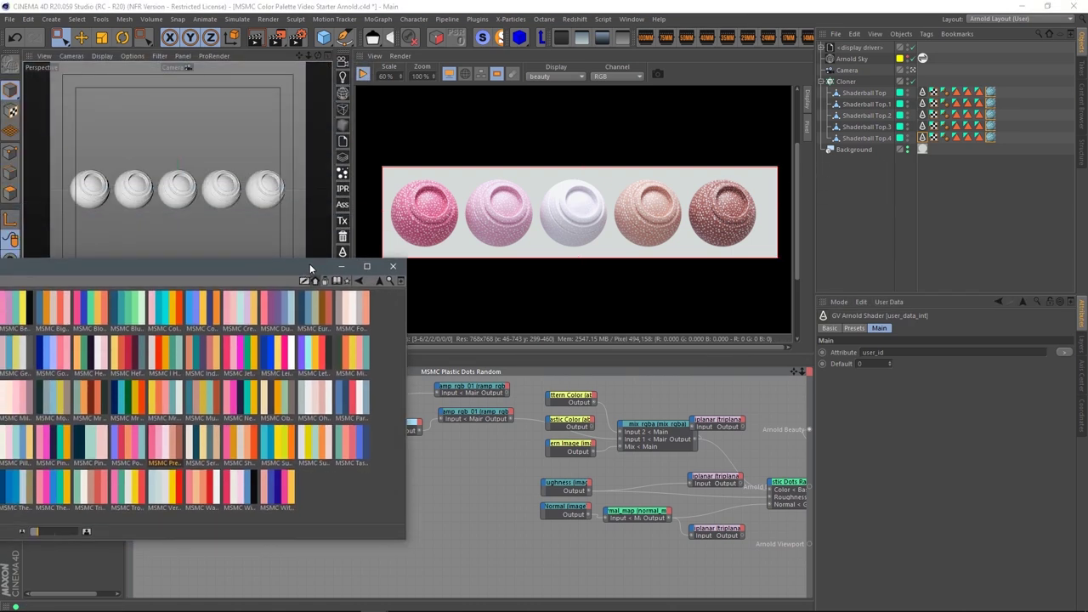
pyautogui.keyDown('shift'); pyautogui.click(921, 126); pyautogui.keyUp('shift')
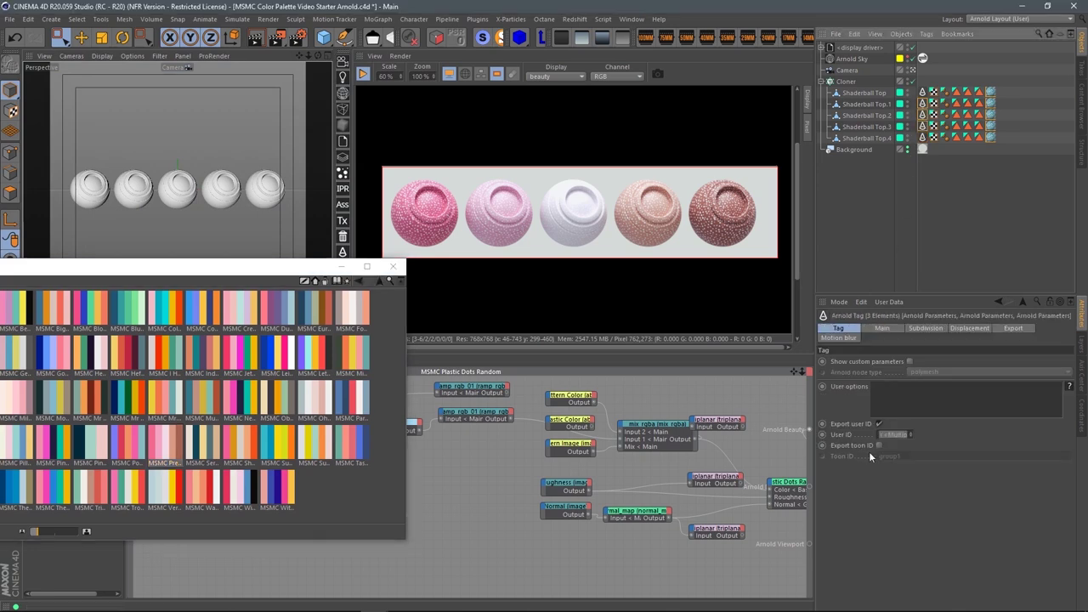
pyautogui.click(901, 429)
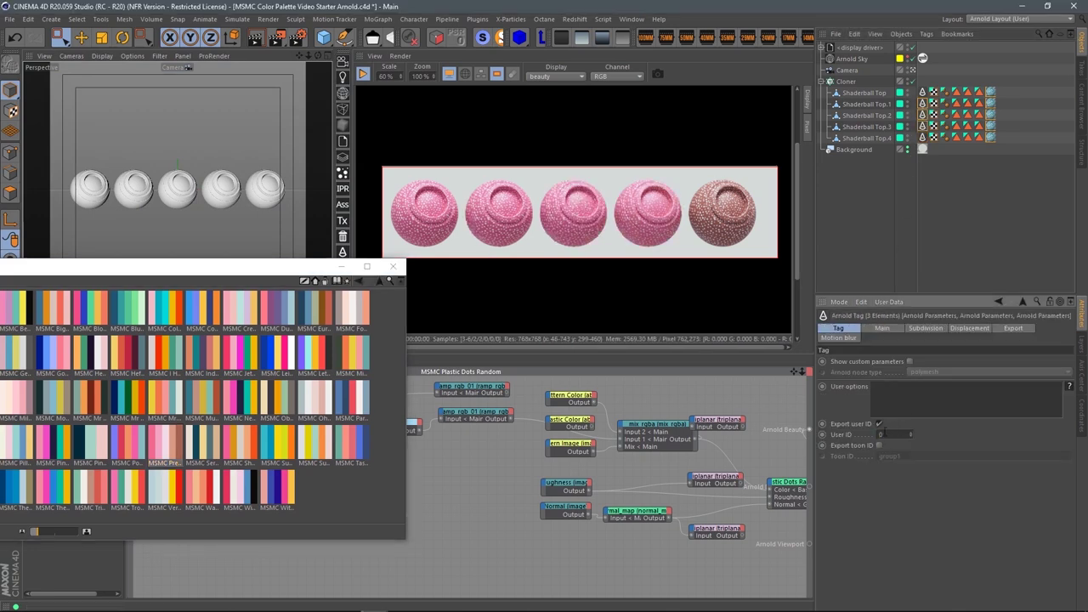
pyautogui.click(922, 92)
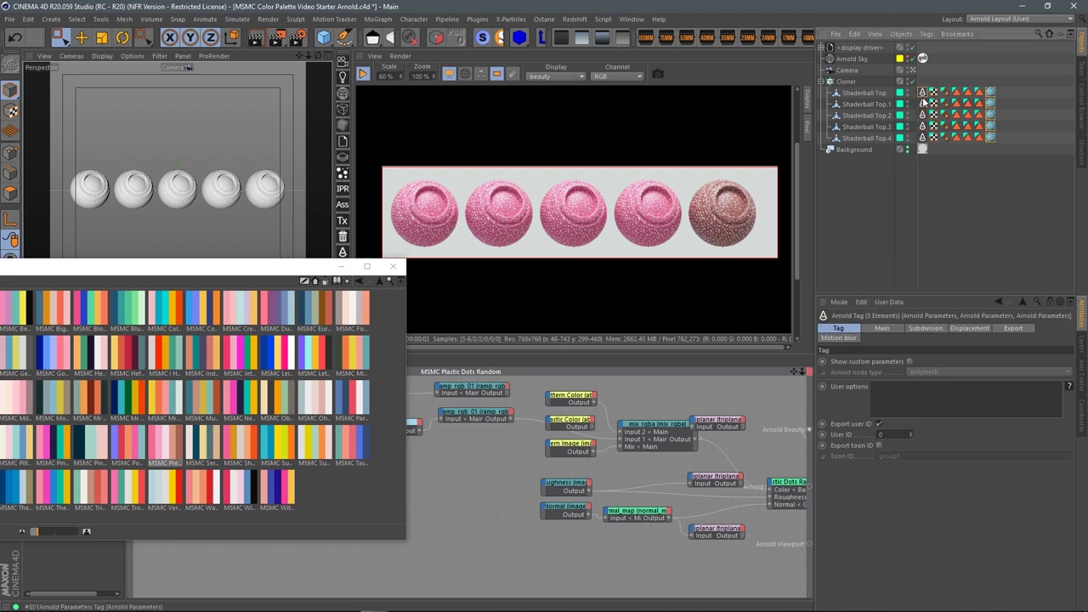
pyautogui.click(881, 433)
pyautogui.write('4')
pyautogui.press('Return')
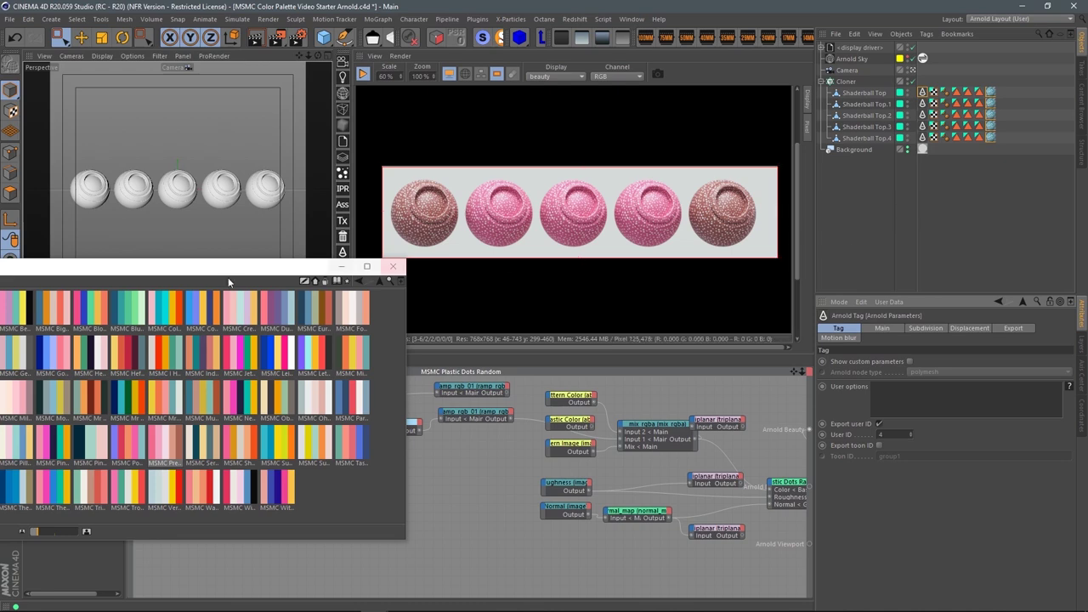
# Set the User ID on Shaderball Top.3's Arnold tag to 3.
pyautogui.moveTo(222, 269); pyautogui.dragTo(344, 74)
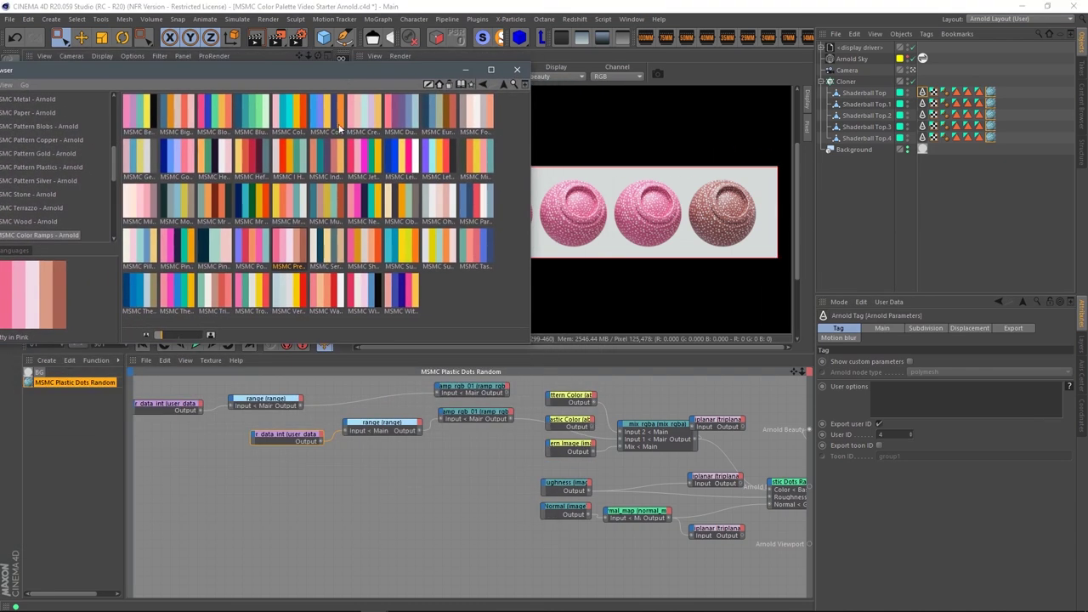
pyautogui.click(923, 127)
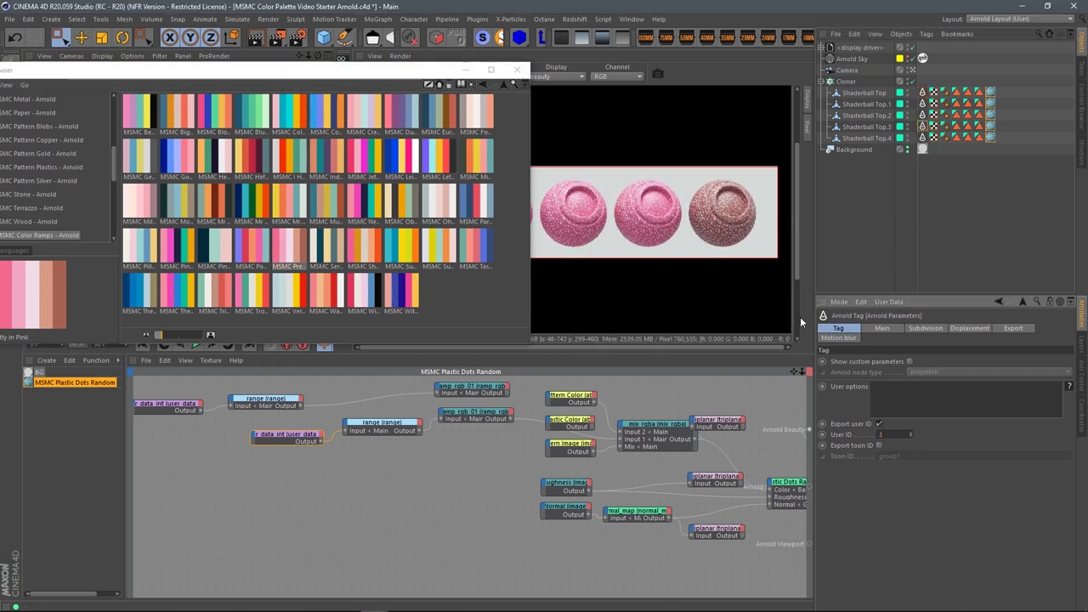
pyautogui.moveTo(391, 71); pyautogui.dragTo(360, 72)
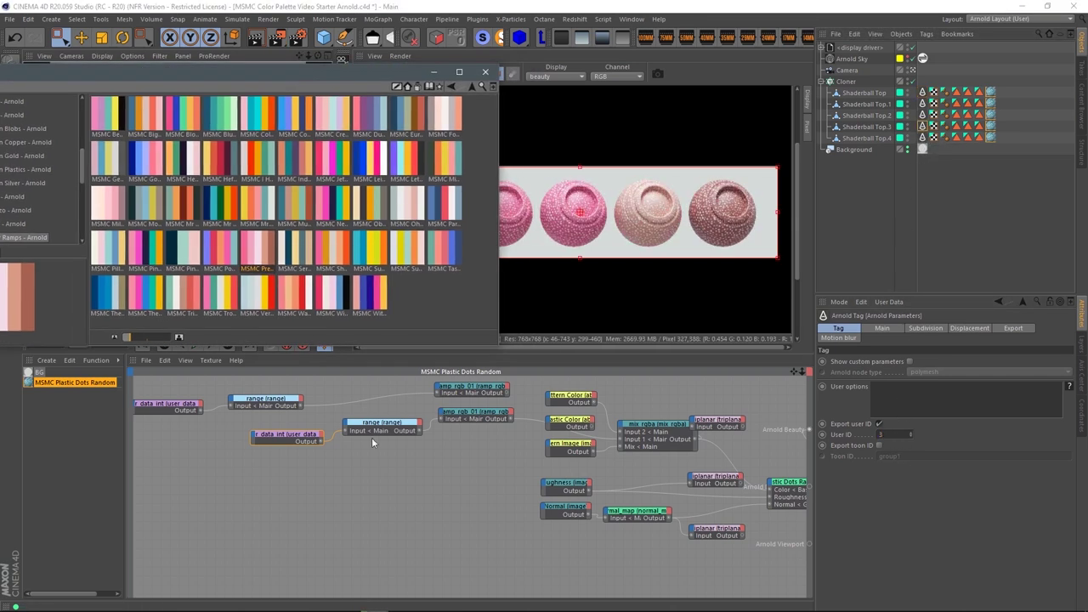
# Try MSMC color ramp presets on the original ramp_rgb node, finishing with the pink, teal, cyan, yellow and orange palette.
pyautogui.click(467, 413)
pyautogui.moveTo(374, 294); pyautogui.dragTo(931, 402)
pyautogui.moveTo(350, 78); pyautogui.dragTo(265, 91)
pyautogui.moveTo(170, 127); pyautogui.dragTo(924, 401)
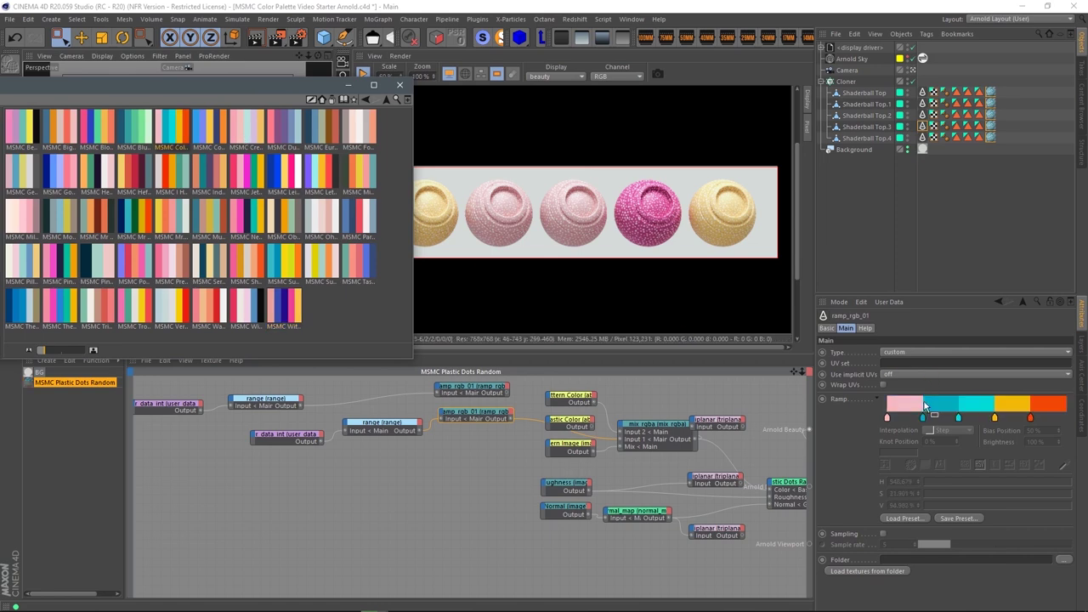
# Set the Arnold tag User IDs of Shaderball Top, Top.1 and Top.2 to 0, 1 and 2 respectively.
pyautogui.click(922, 93)
pyautogui.doubleClick(880, 434)
pyautogui.write('0')
pyautogui.press('Return')
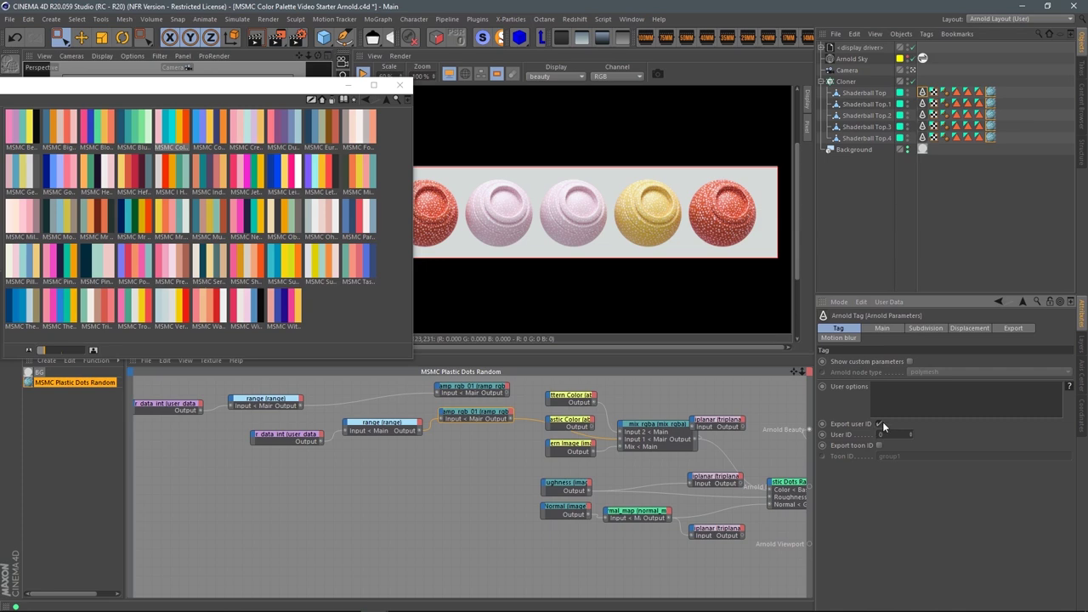
pyautogui.click(923, 103)
pyautogui.doubleClick(881, 434)
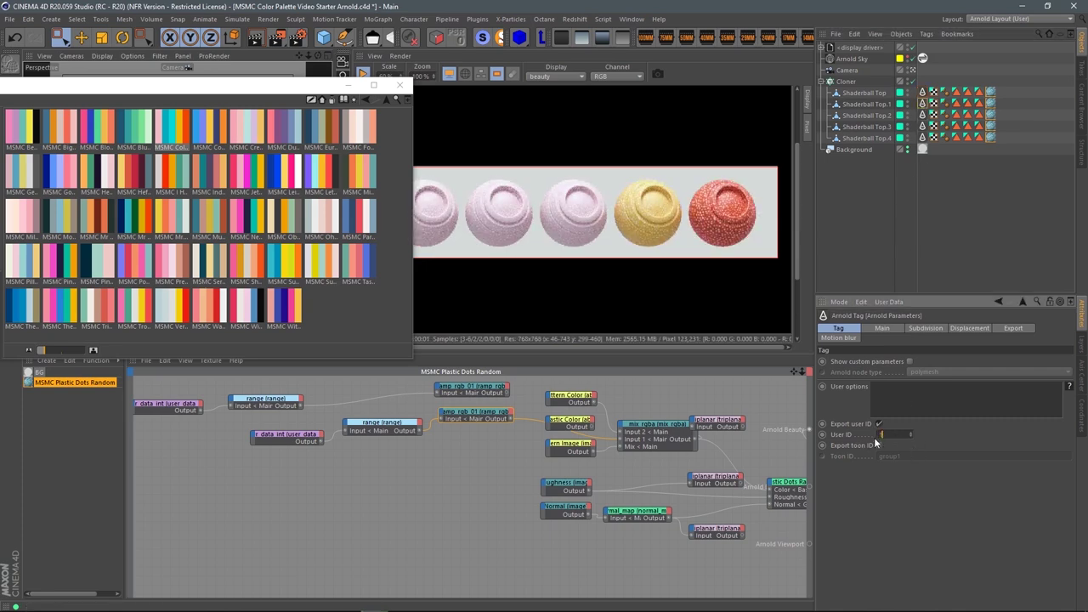
pyautogui.write('1')
pyautogui.press('Return')
pyautogui.click(922, 115)
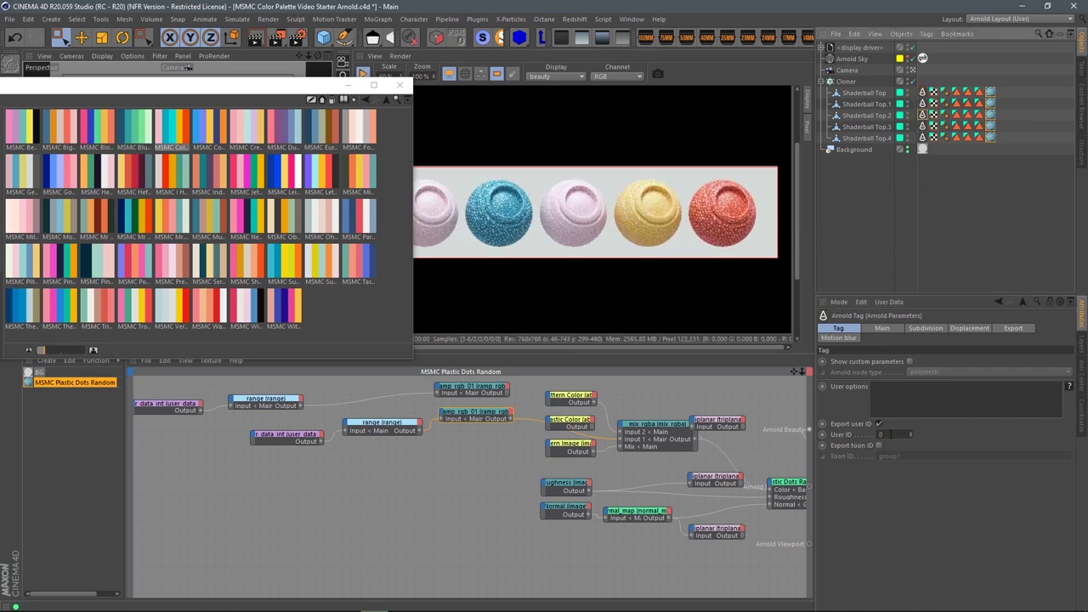
pyautogui.doubleClick(881, 433)
pyautogui.write('2')
pyautogui.press('Return')
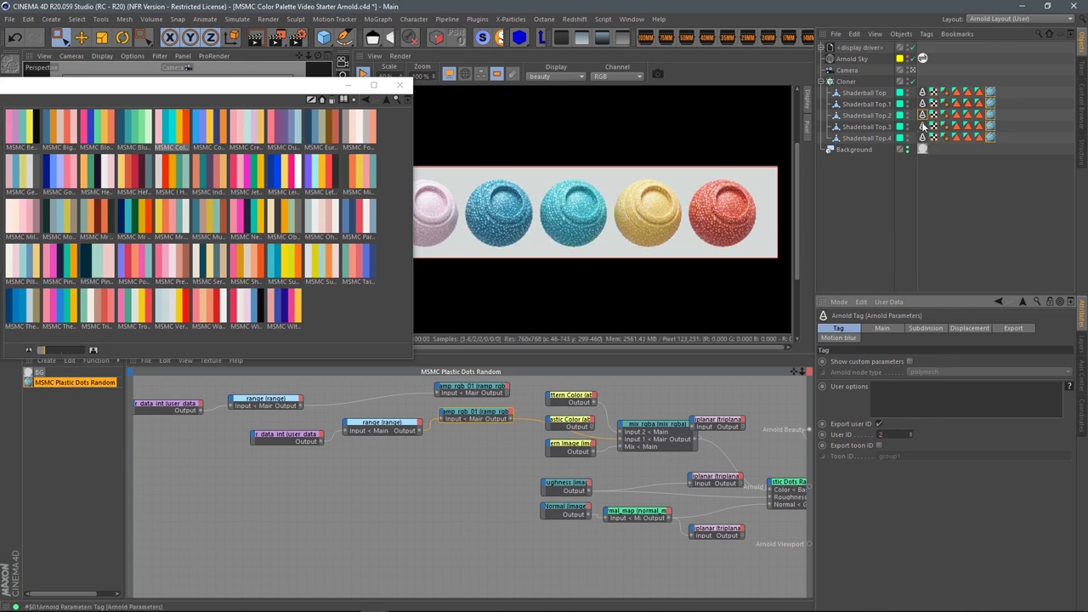
# Examine the User ID setting on the five Shaderball Arnold tags, both selected together and one by one.
pyautogui.click(923, 126)
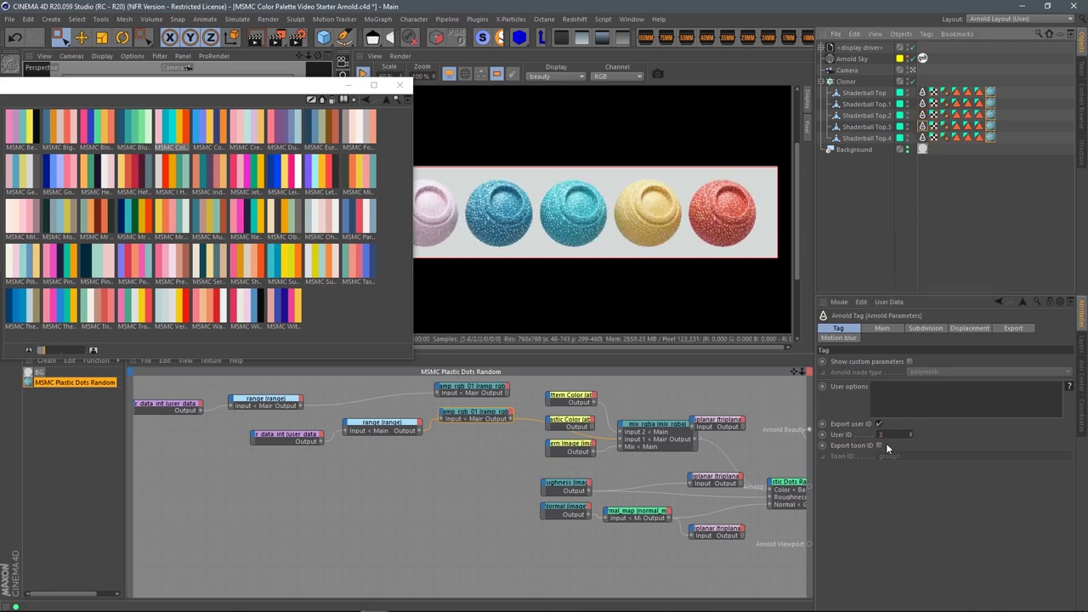
pyautogui.keyDown('shift'); pyautogui.click(923, 137); pyautogui.keyUp('shift')
pyautogui.keyDown('shift'); pyautogui.click(922, 92); pyautogui.keyUp('shift')
pyautogui.click(900, 434)
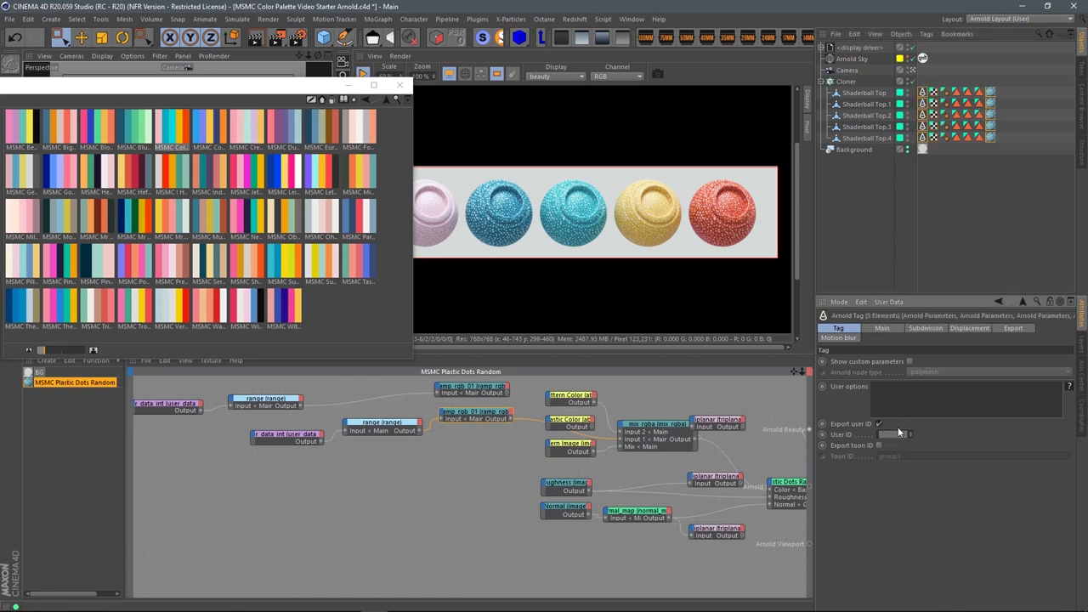
pyautogui.doubleClick(899, 433)
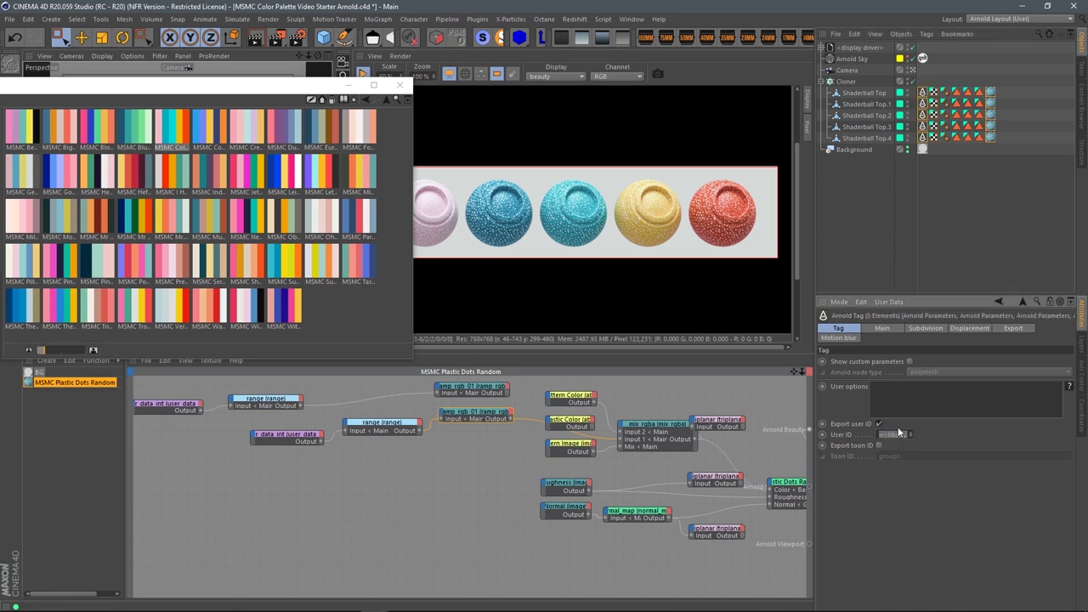
pyautogui.click(922, 92)
pyautogui.click(923, 103)
pyautogui.click(922, 115)
pyautogui.click(923, 126)
pyautogui.click(923, 137)
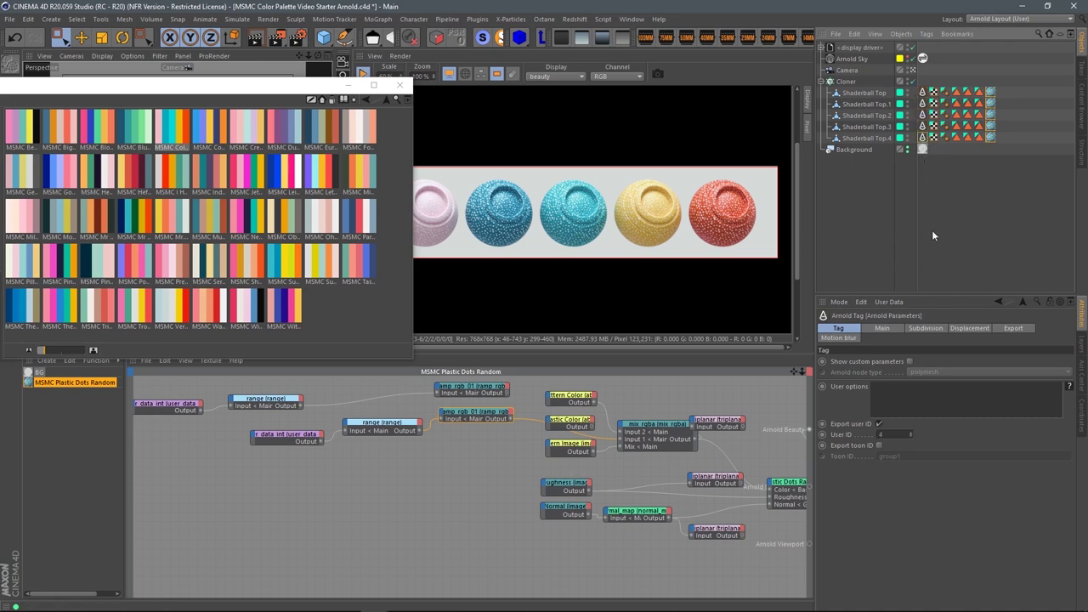
pyautogui.click(886, 254)
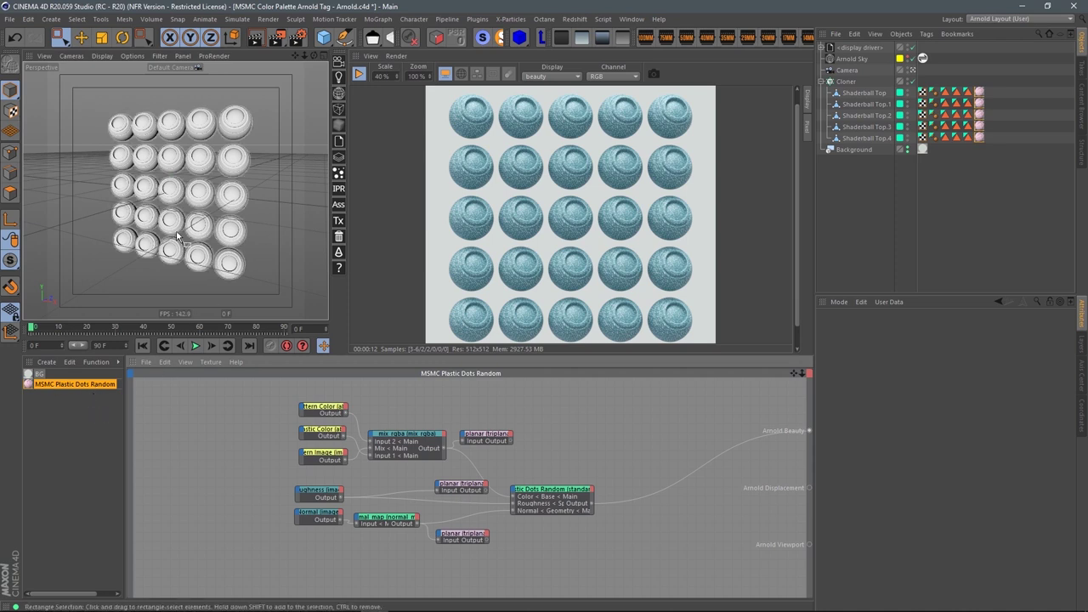
# Add a user_data_rgb node to the MSMC Plastic Dots Random network, placed beside the pattern and plastic color nodes.
pyautogui.keyDown('alt'); pyautogui.moveTo(206, 217); pyautogui.dragTo(217, 197); pyautogui.keyUp('alt')
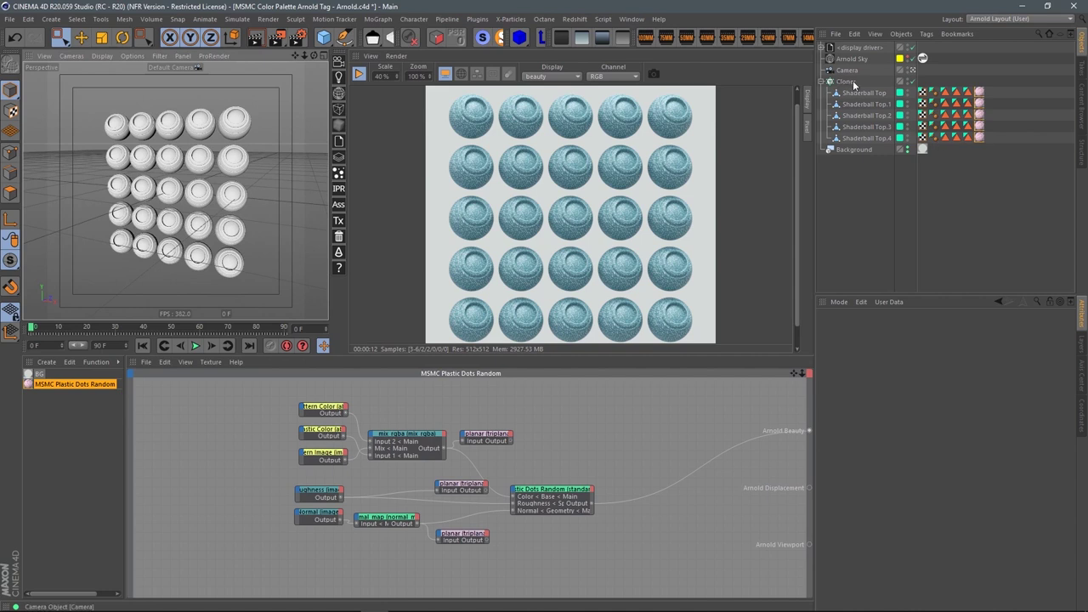
pyautogui.click(851, 81)
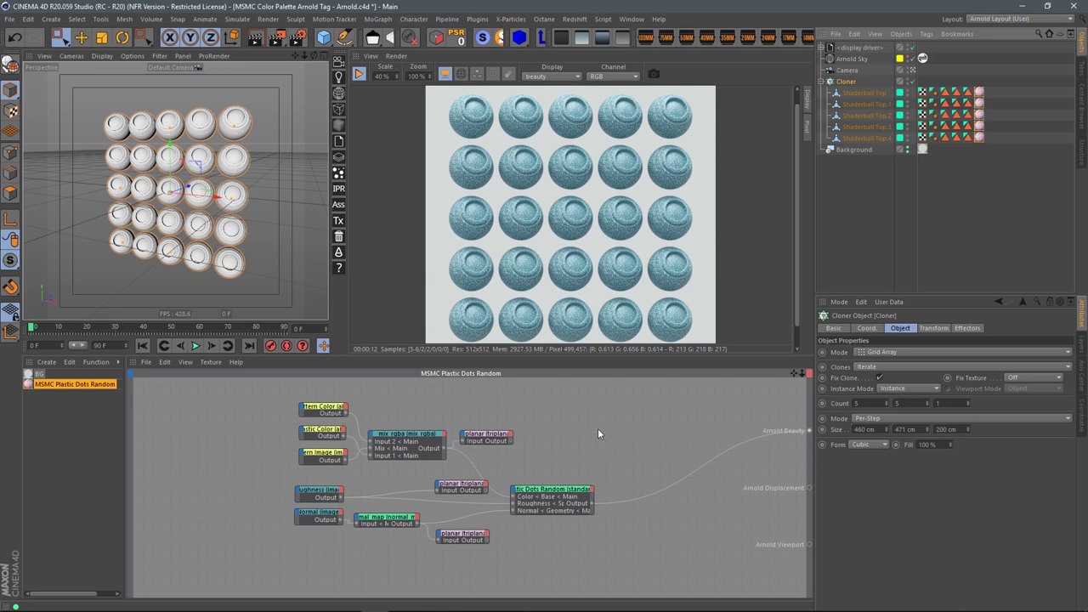
pyautogui.moveTo(459, 393)
pyautogui.mouseDown(button='middle')
pyautogui.moveTo(483, 399)
pyautogui.moveTo(463, 395)
pyautogui.mouseUp(button='middle')
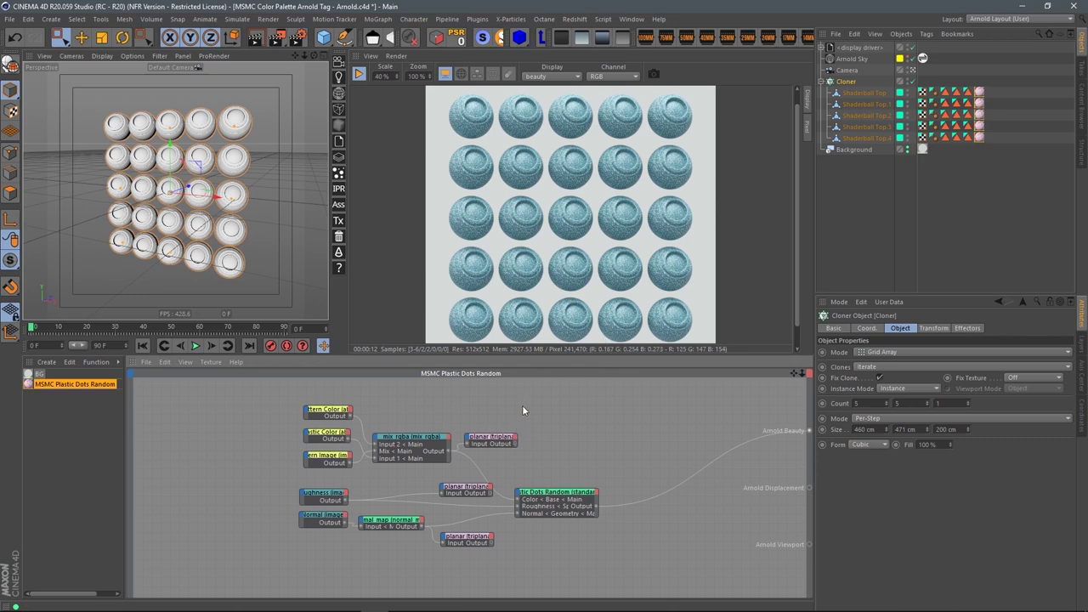
pyautogui.moveTo(439, 408); pyautogui.dragTo(463, 409, button='middle')
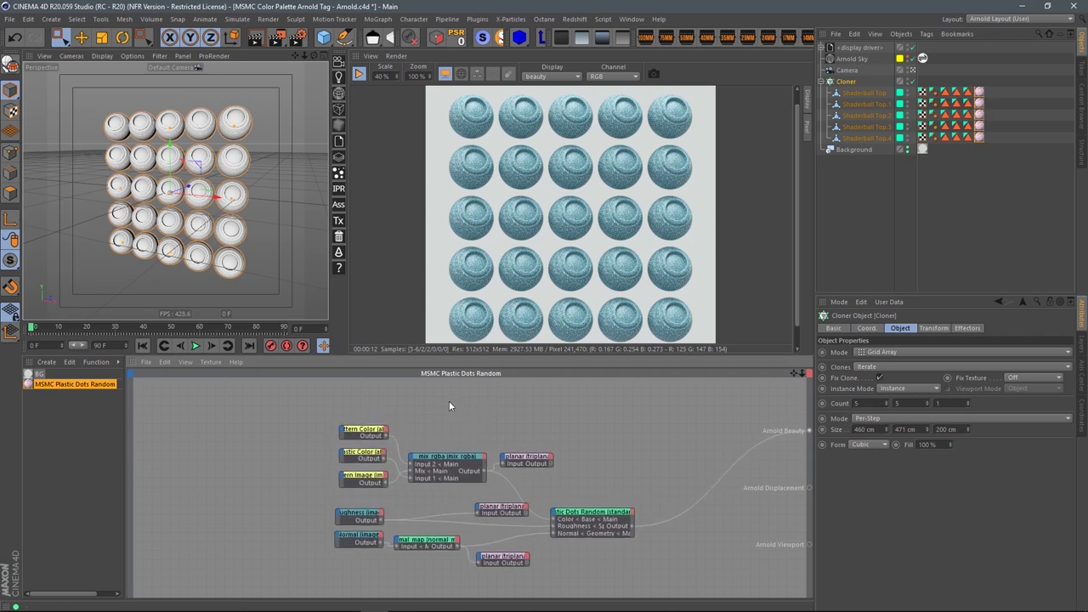
pyautogui.click(466, 407)
pyautogui.press('Tab')
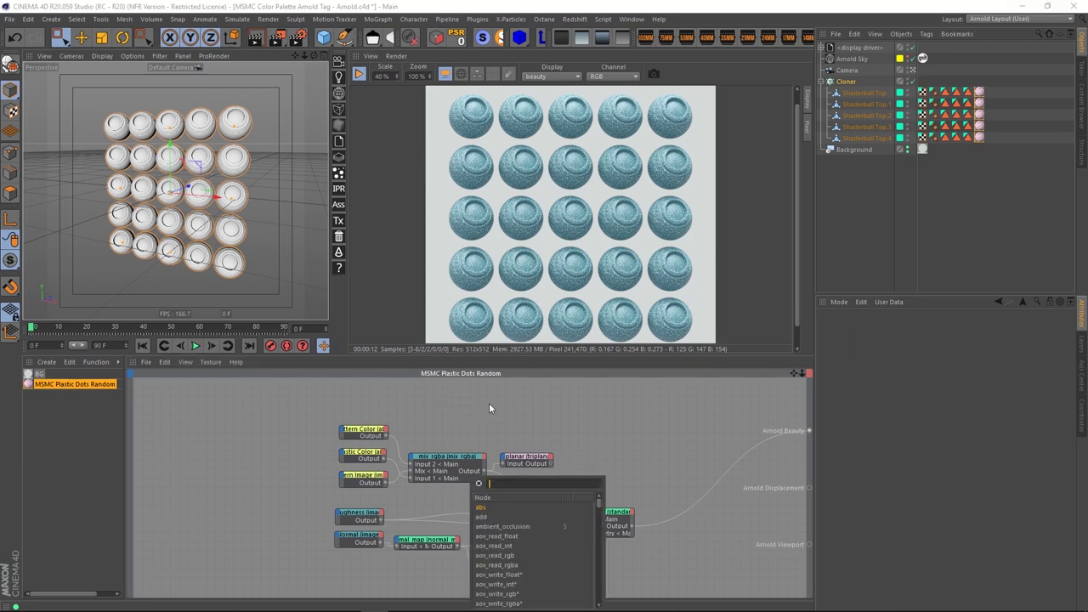
pyautogui.write('user')
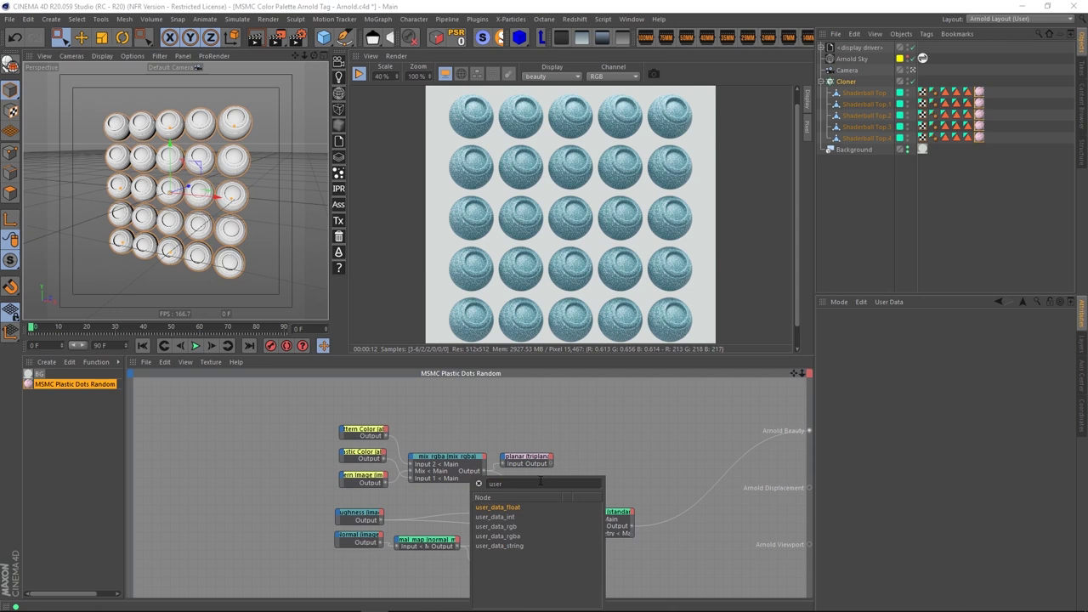
pyautogui.click(495, 525)
pyautogui.moveTo(476, 481); pyautogui.dragTo(245, 434)
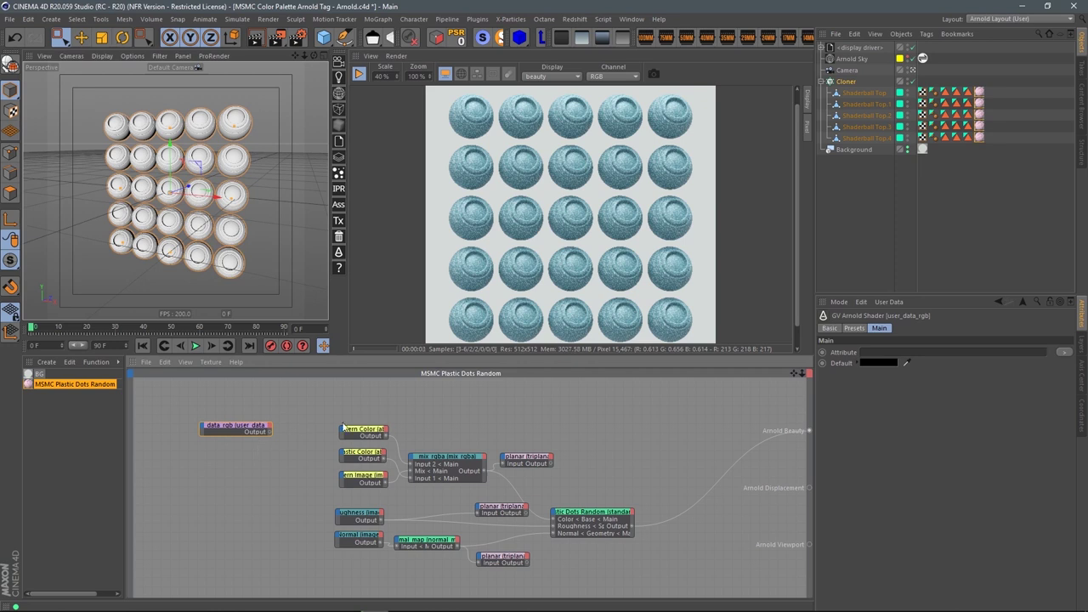
# Set the user_data_rgb attribute to Display Color (MoGraph Shader) and connect its output to Arnold Beauty.
pyautogui.click(1064, 355)
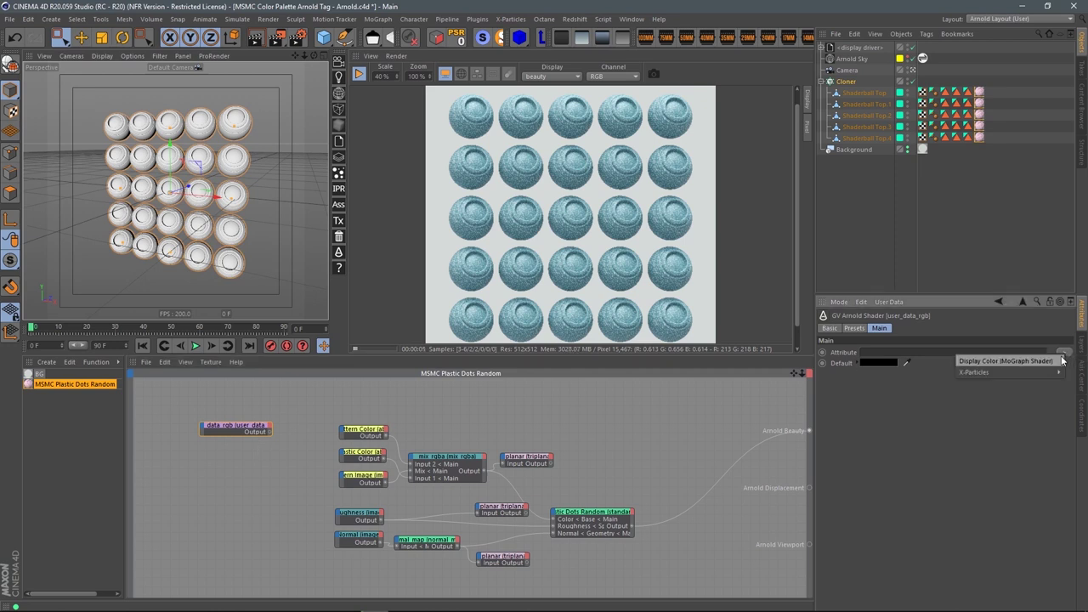
pyautogui.click(981, 362)
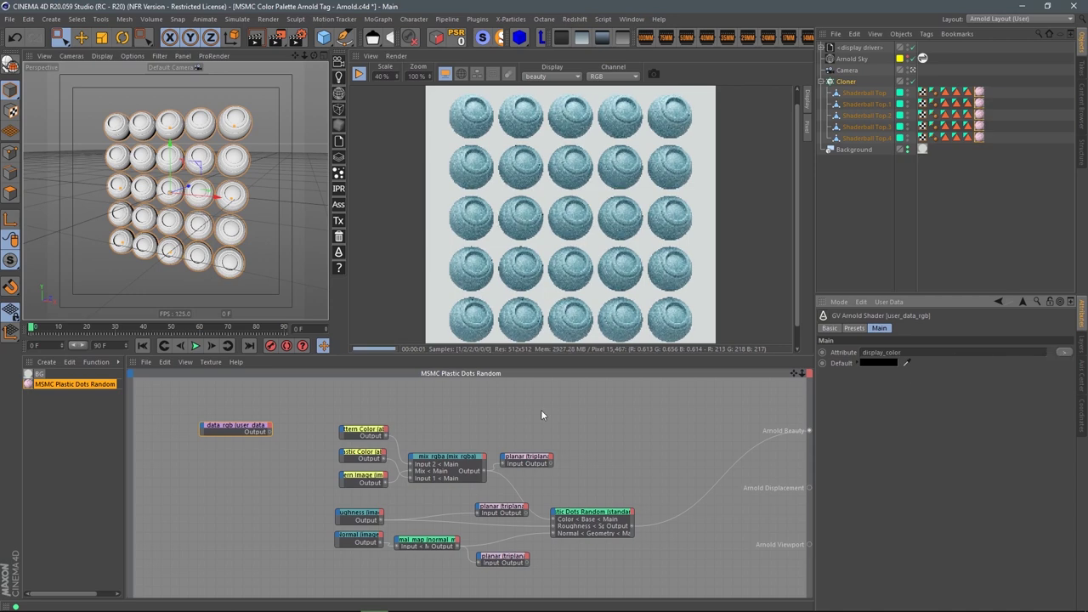
pyautogui.moveTo(250, 430); pyautogui.dragTo(808, 430)
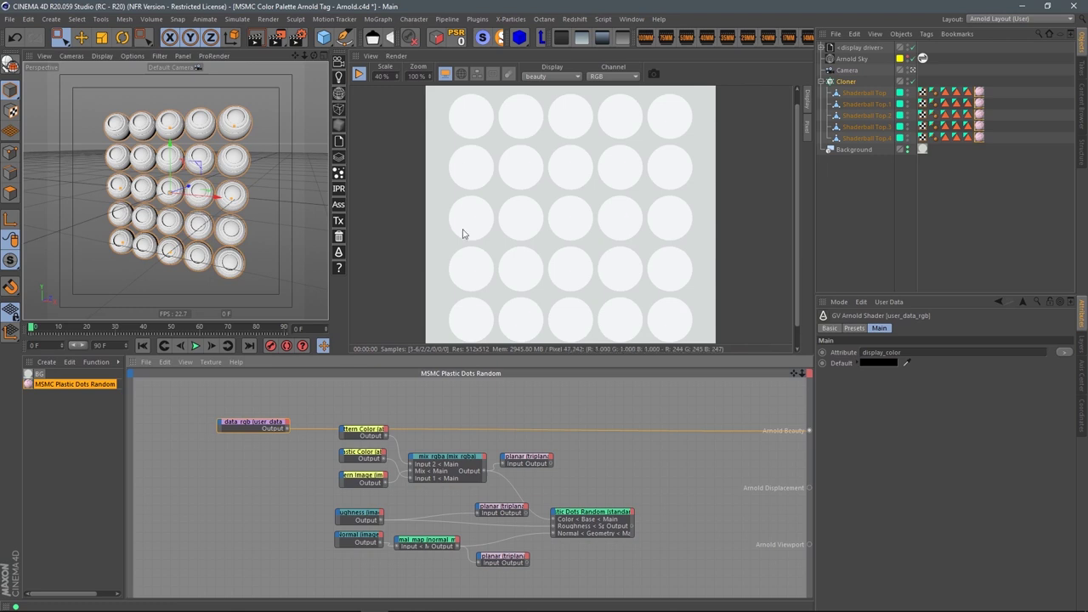
pyautogui.moveTo(263, 424)
pyautogui.mouseDown()
pyautogui.moveTo(287, 422)
pyautogui.moveTo(261, 423)
pyautogui.mouseUp()
# Add a Plain effector to the Cloner and turn off its Position transform.
pyautogui.click(852, 83)
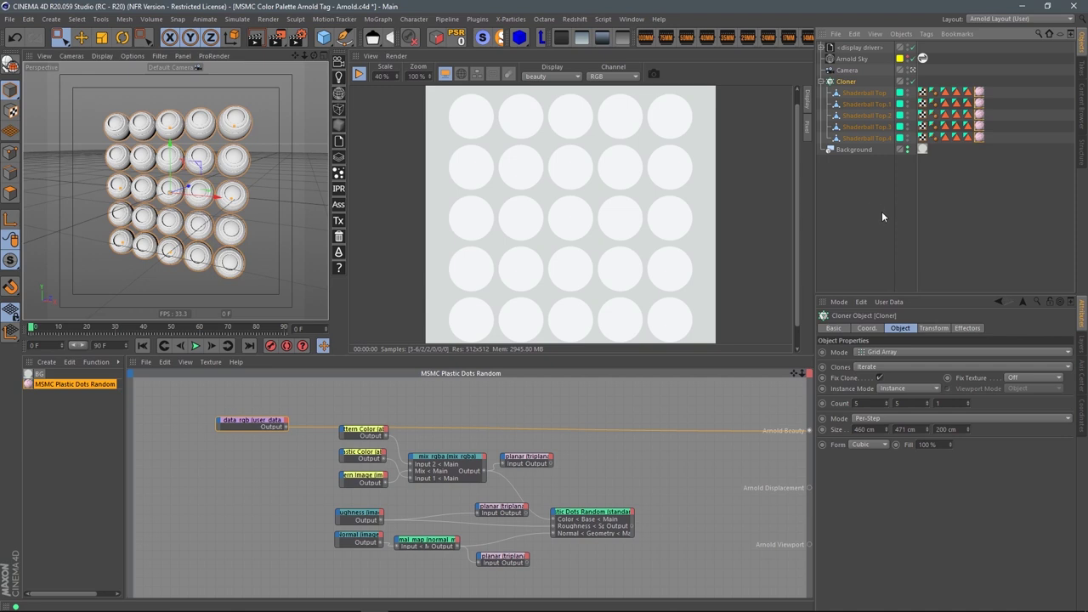
pyautogui.click(378, 19)
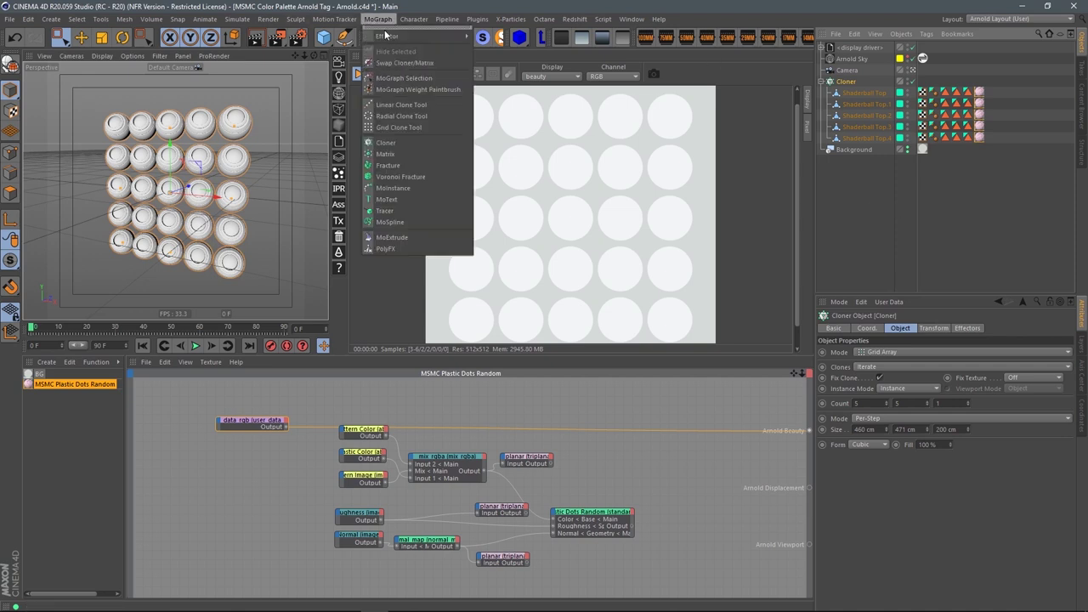
pyautogui.moveTo(385, 35)
pyautogui.click(493, 39)
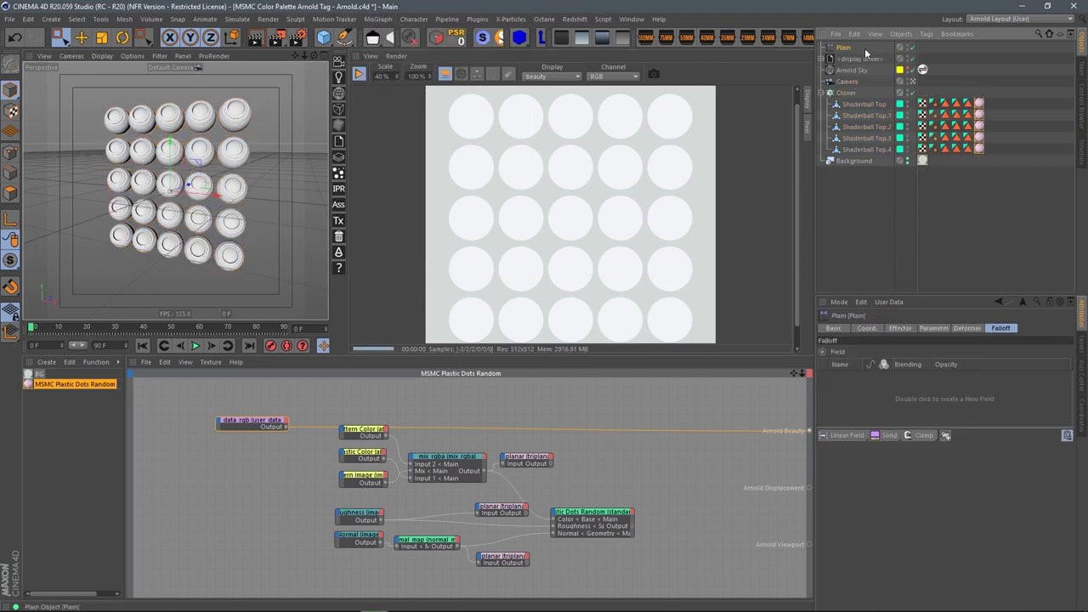
pyautogui.click(928, 328)
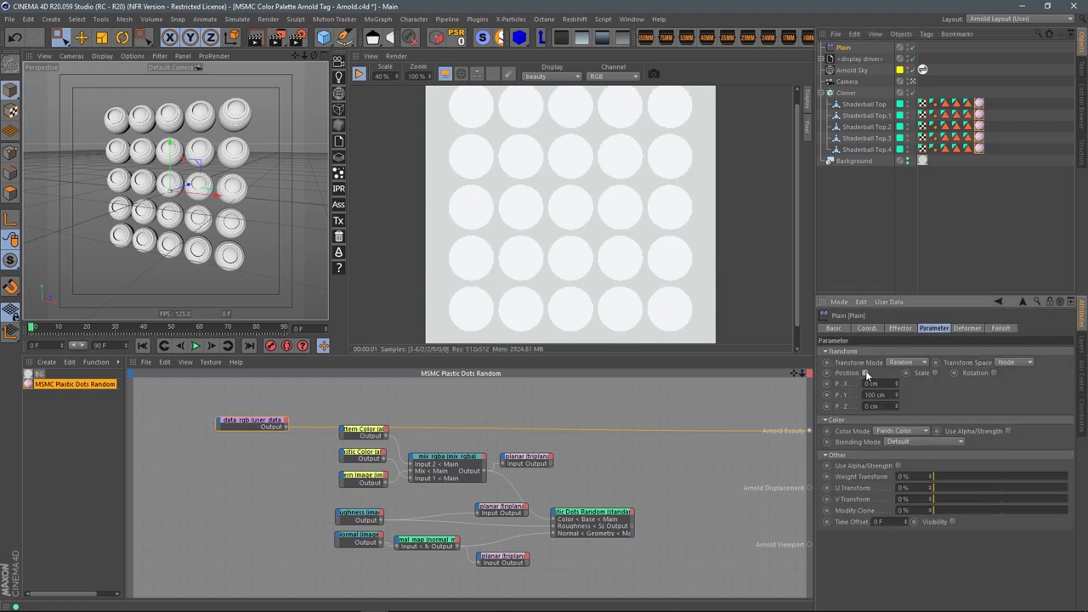
pyautogui.click(865, 373)
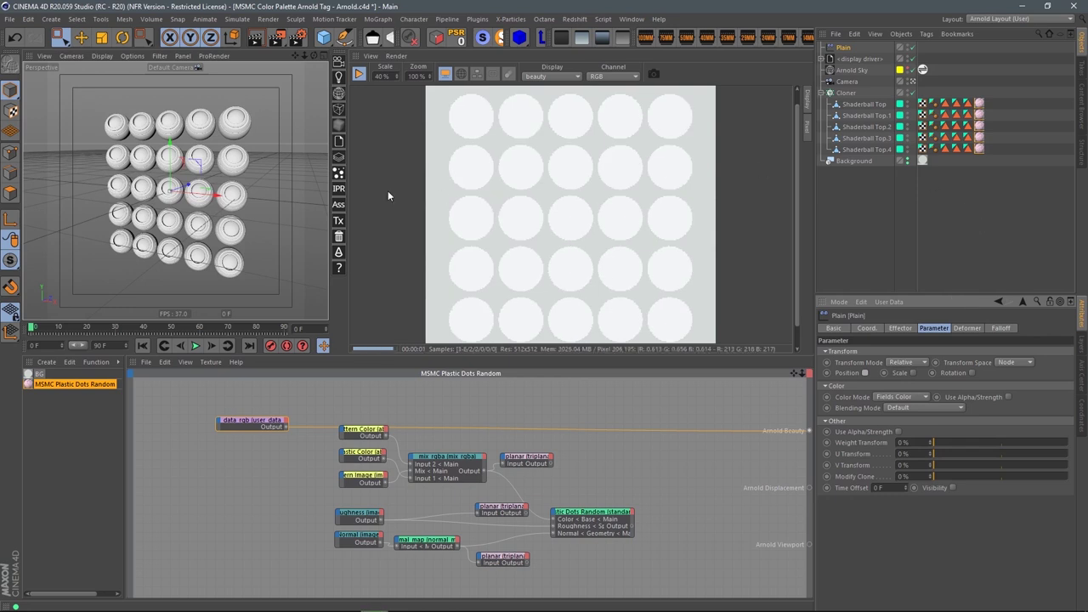
# Add a Spherical Field to the Plain effector's falloff and enlarge the attributes area to review the effector's settings.
pyautogui.click(996, 328)
pyautogui.click(843, 435)
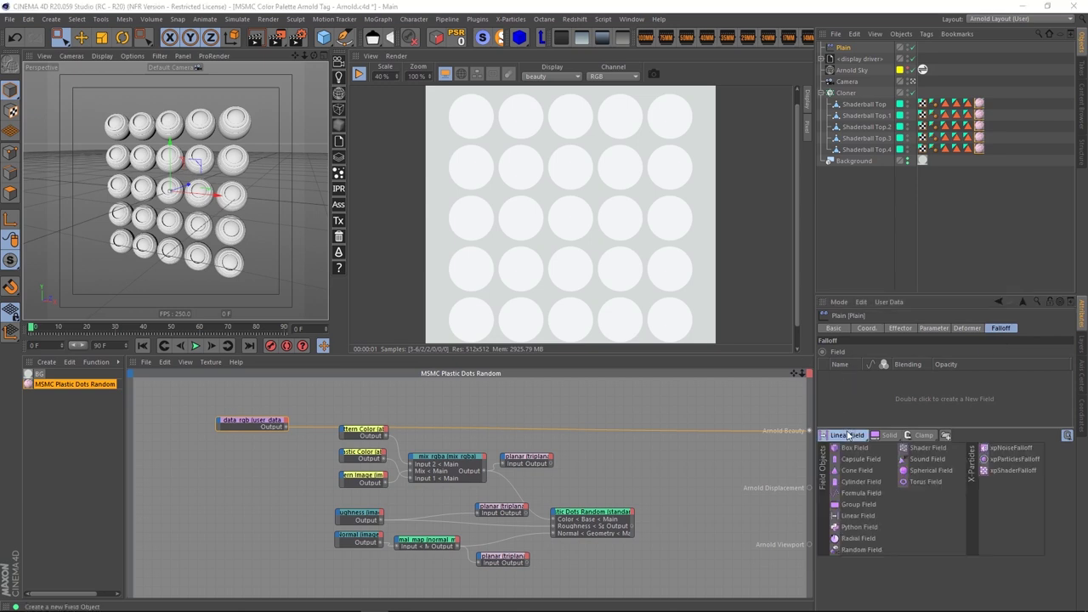
pyautogui.click(923, 470)
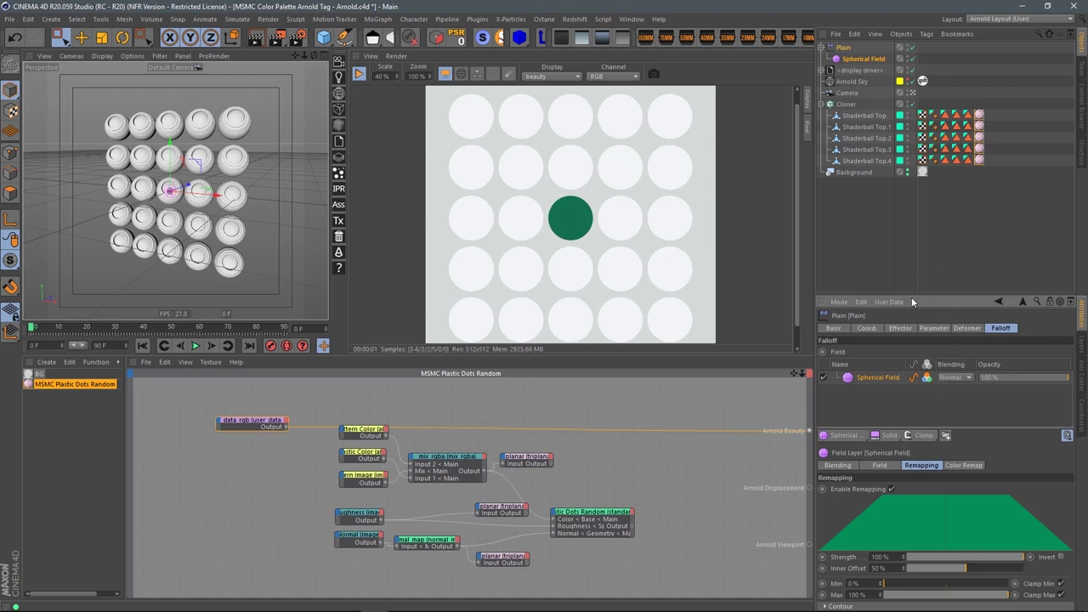
pyautogui.moveTo(915, 293); pyautogui.dragTo(916, 242)
pyautogui.click(935, 274)
pyautogui.click(966, 274)
pyautogui.click(899, 273)
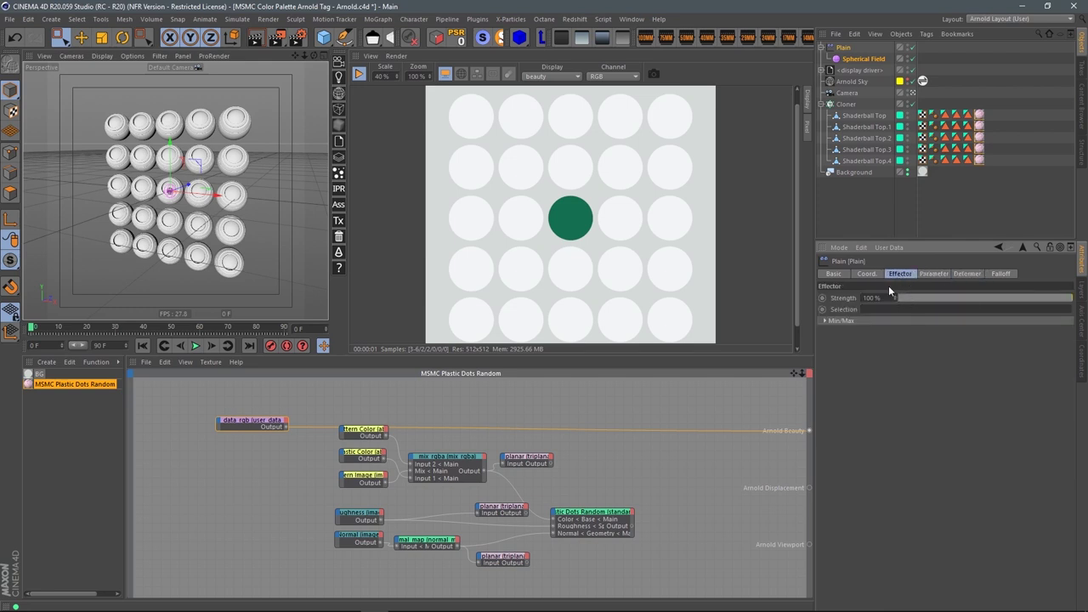
pyautogui.click(868, 274)
# Set the Spherical Field's Color Remap color to green with a hue of 109°.
pyautogui.click(863, 58)
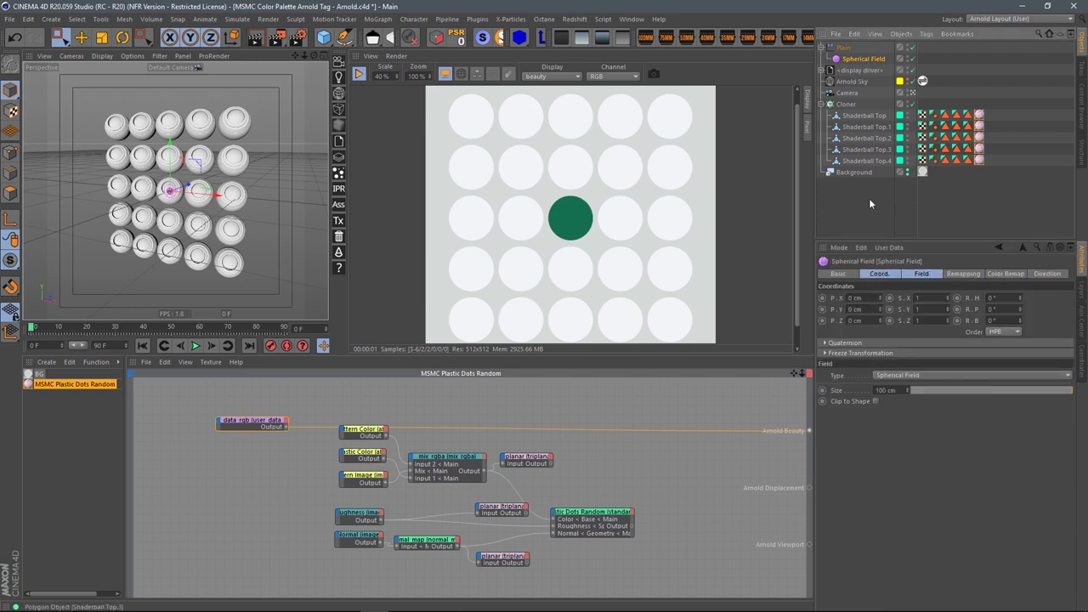
pyautogui.click(963, 274)
pyautogui.click(1002, 273)
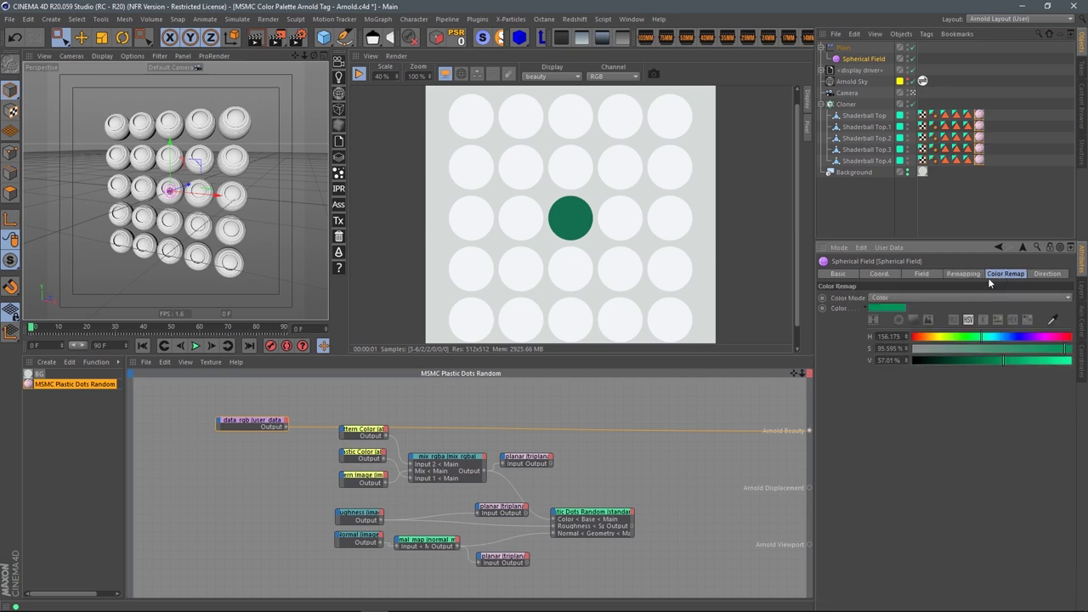
pyautogui.moveTo(949, 338); pyautogui.dragTo(939, 337)
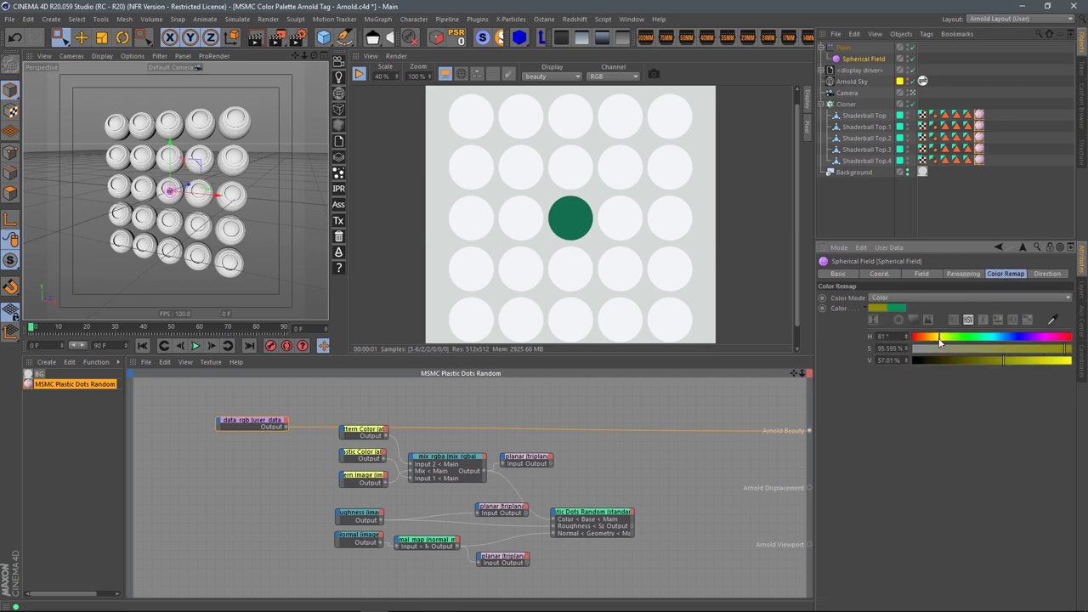
pyautogui.click(962, 338)
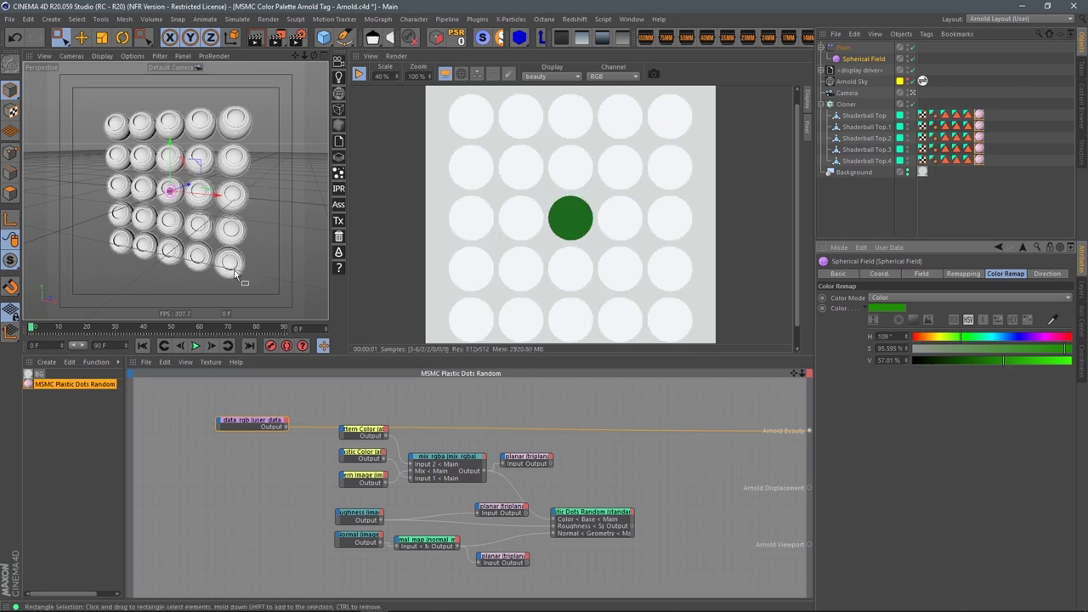
# Enlarge the Spherical Field in the viewport until it surrounds the clone grid.
pyautogui.scroll(5, 208, 196)
pyautogui.scroll(-2, 207, 193)
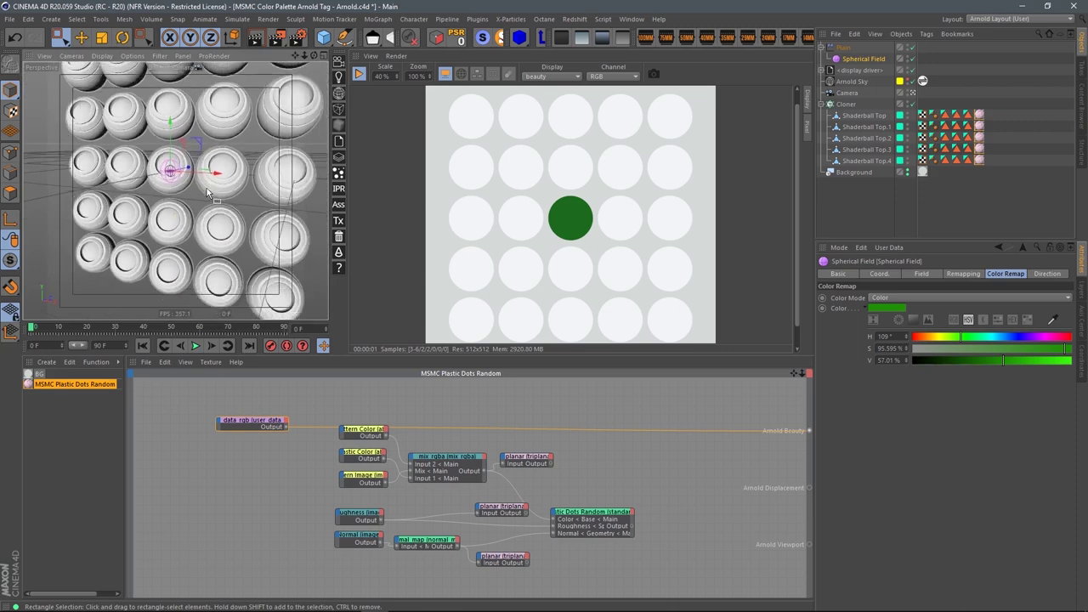
pyautogui.scroll(-3, 206, 188)
pyautogui.moveTo(197, 177); pyautogui.dragTo(313, 163)
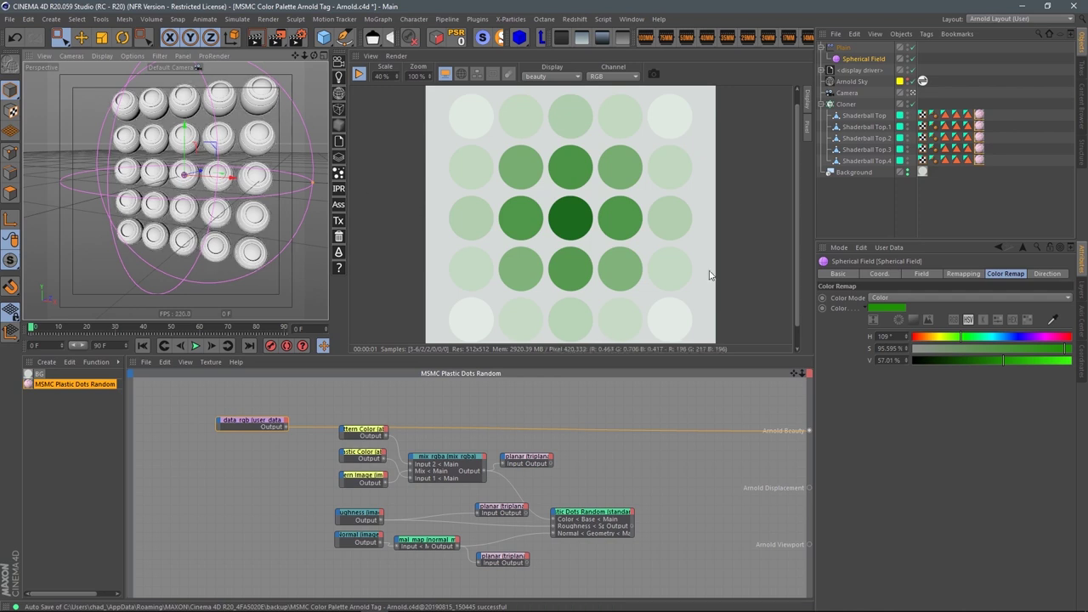
# Try the Gradient color mode in the Spherical Field's Color Remap settings, and undo the change.
pyautogui.click(887, 299)
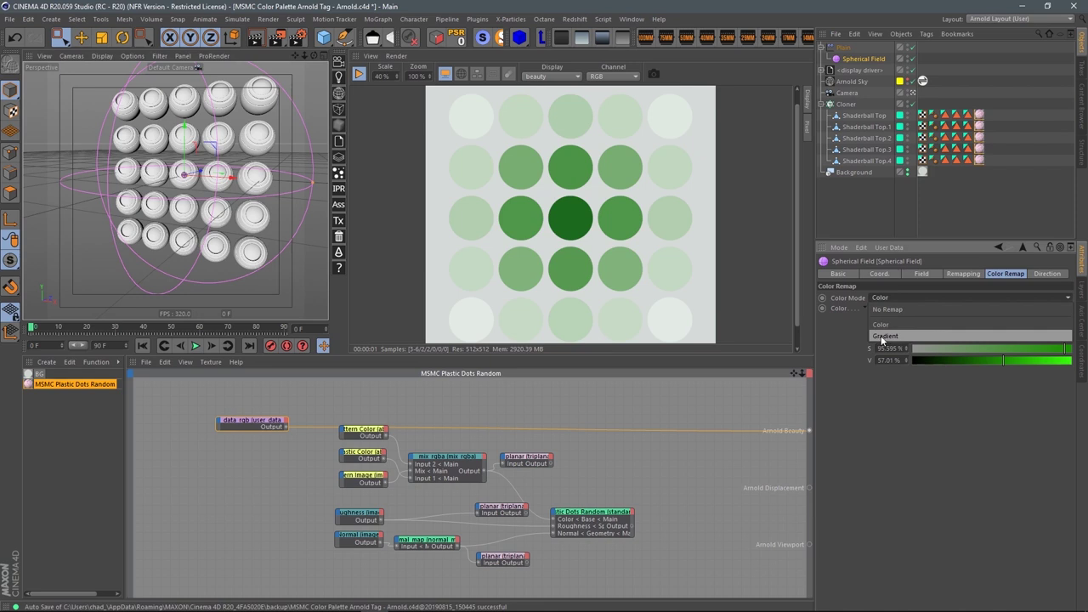
pyautogui.click(884, 337)
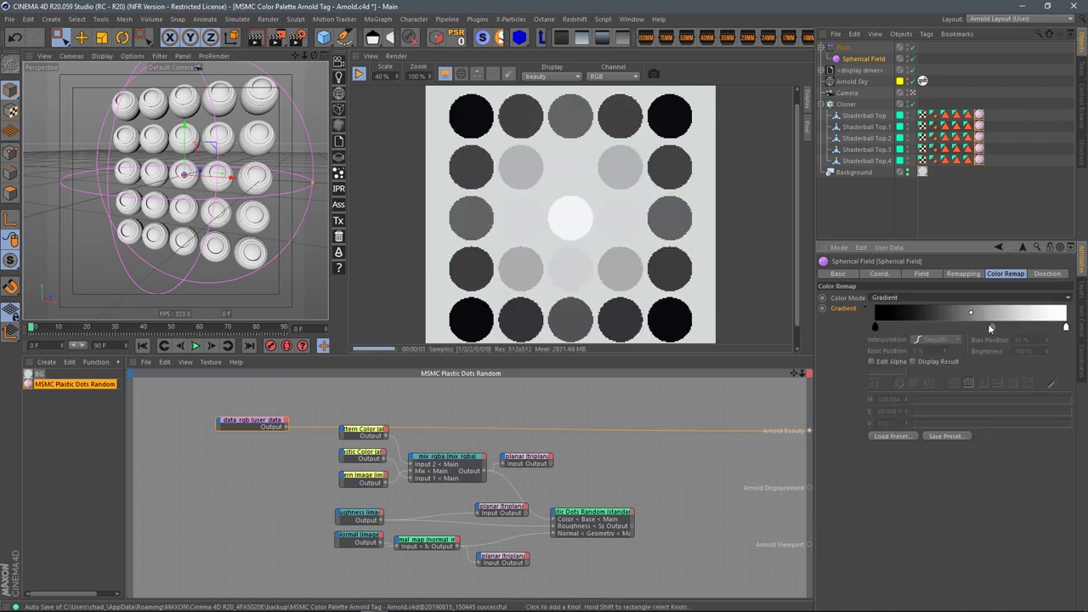
pyautogui.hotkey('ctrl', 'z')
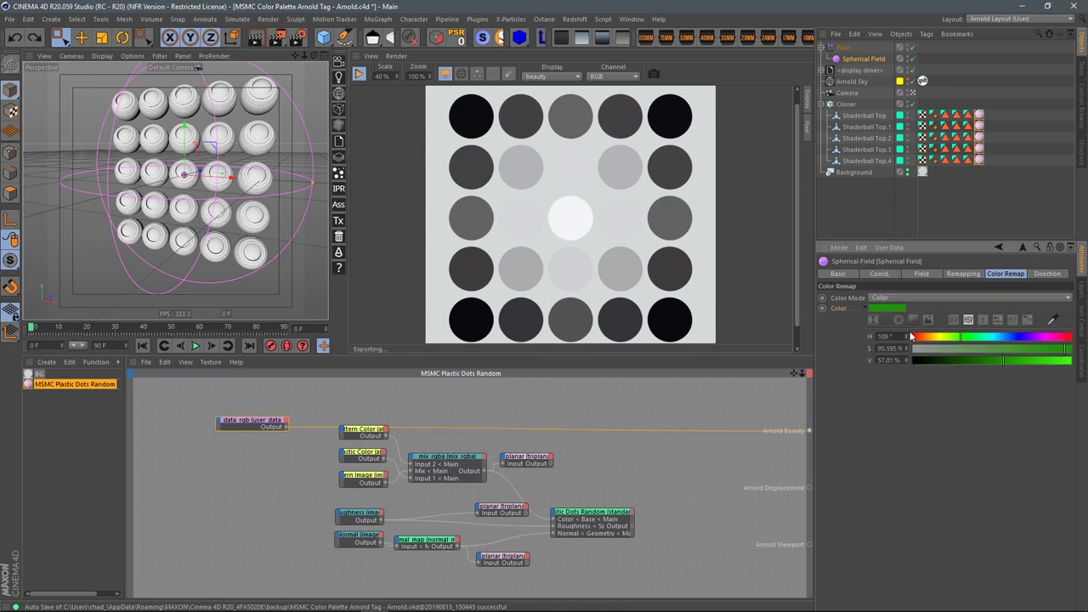
# Change the Spherical Field's remap color to black by setting its V value to 0%.
pyautogui.click(889, 308)
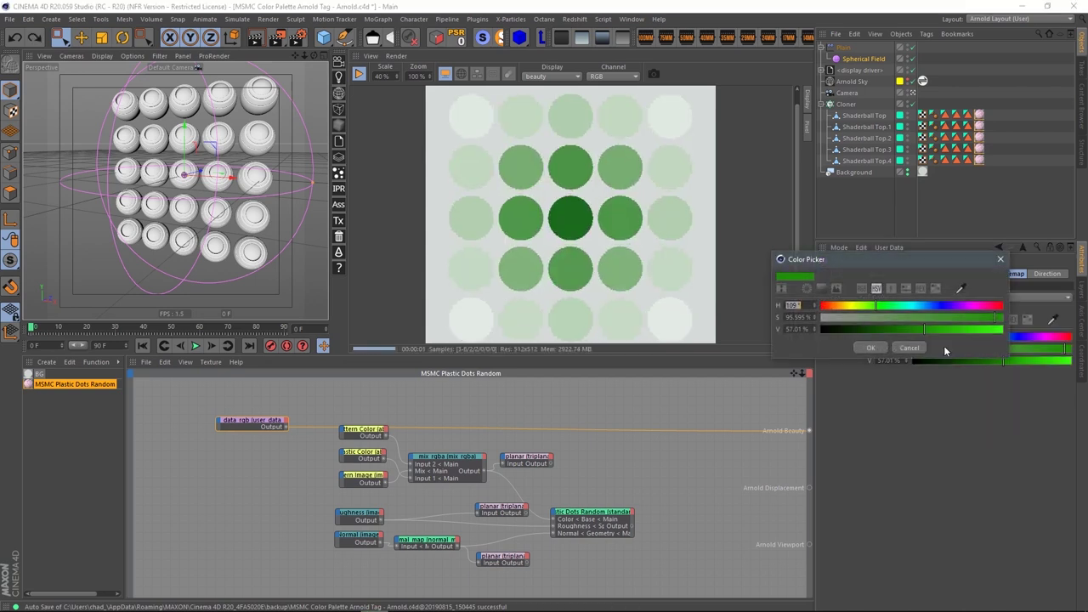
pyautogui.click(862, 348)
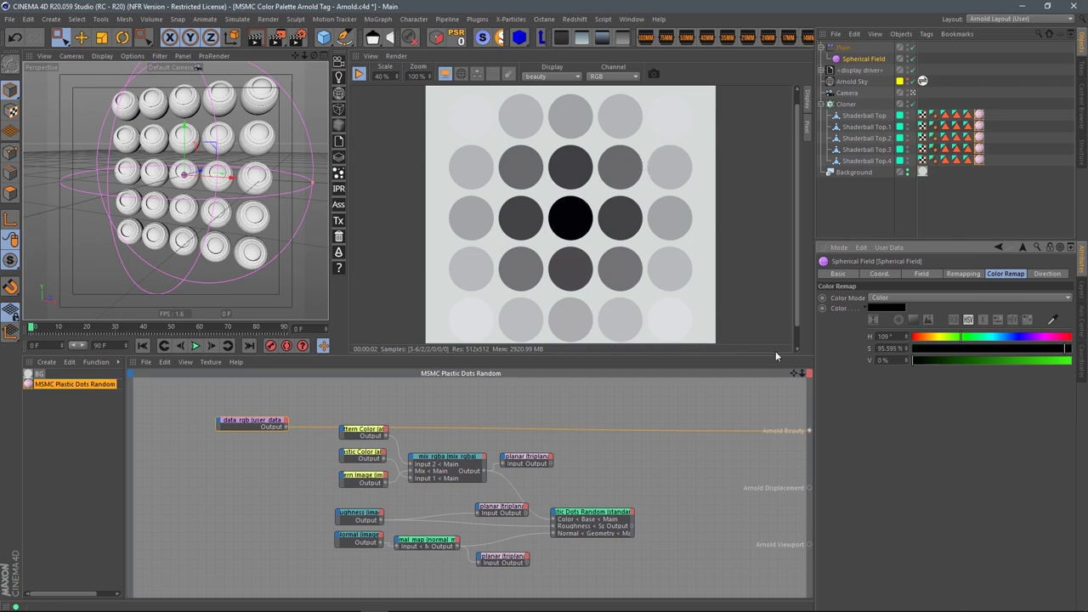
# Add a color_correct node to the material network and place it next to the user_data_rgb node.
pyautogui.moveTo(251, 428); pyautogui.dragTo(231, 421)
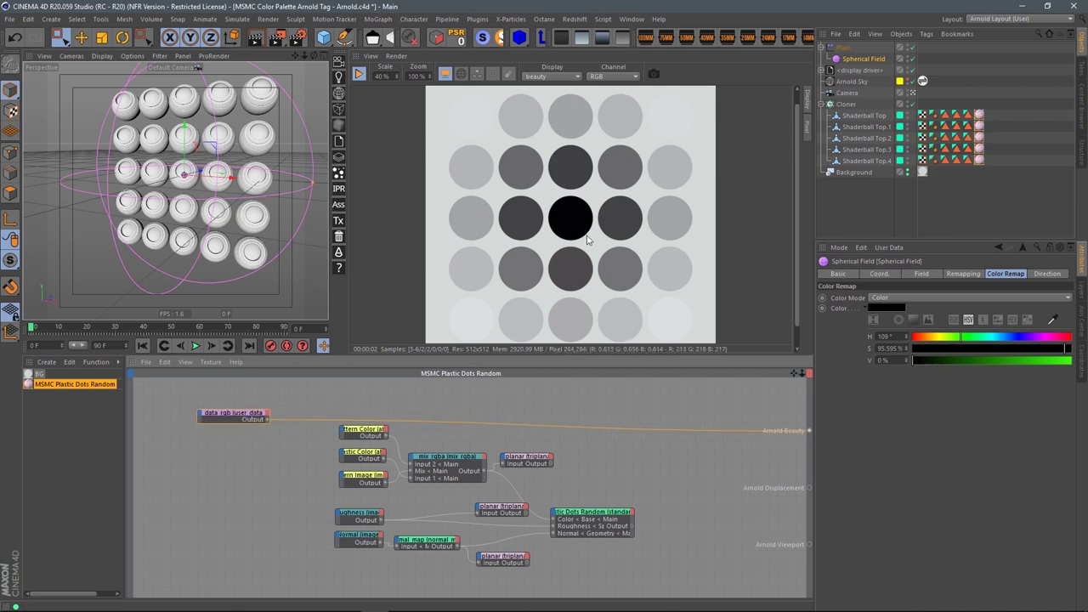
pyautogui.click(321, 395)
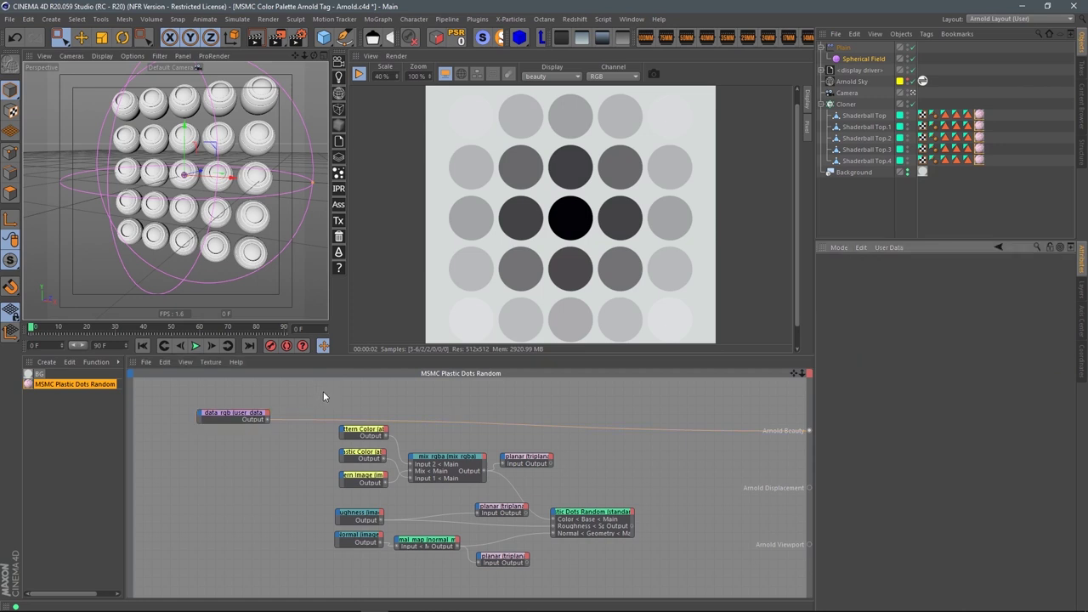
pyautogui.press('Tab')
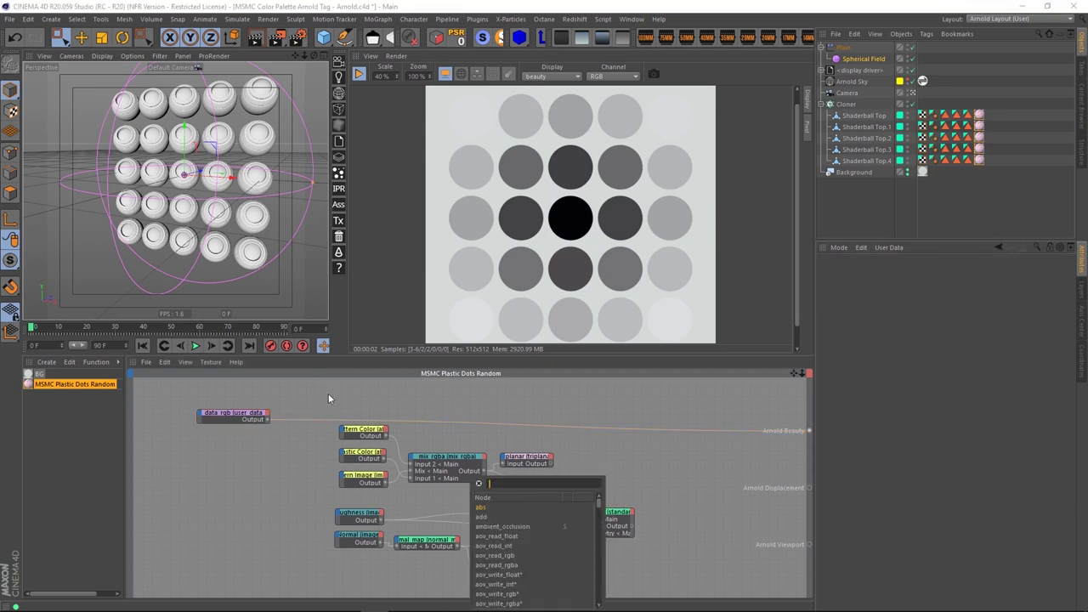
pyautogui.write('color')
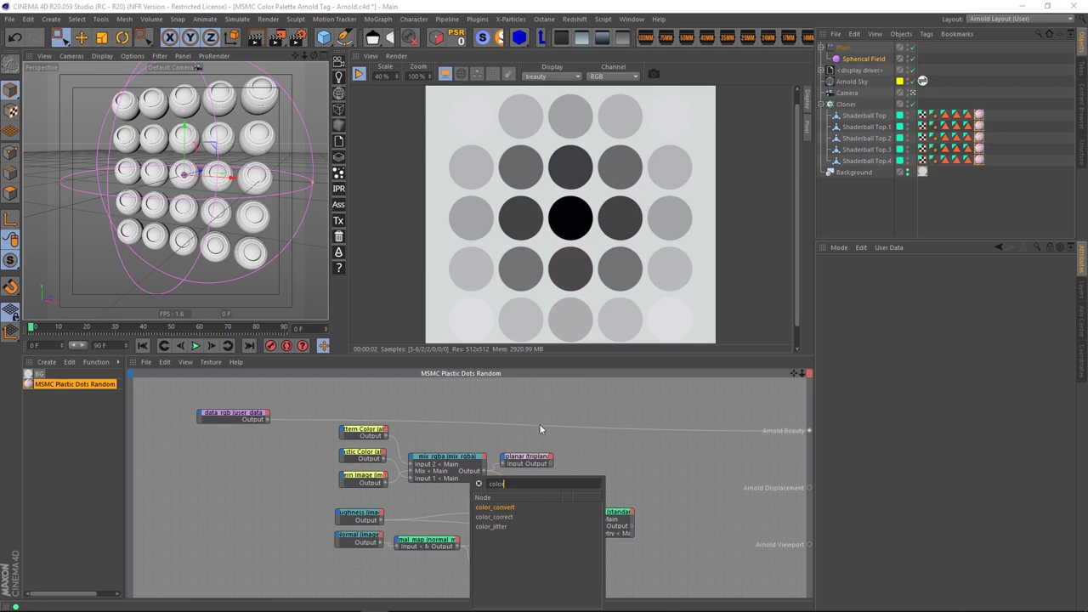
pyautogui.click(508, 518)
pyautogui.moveTo(505, 515); pyautogui.dragTo(331, 406)
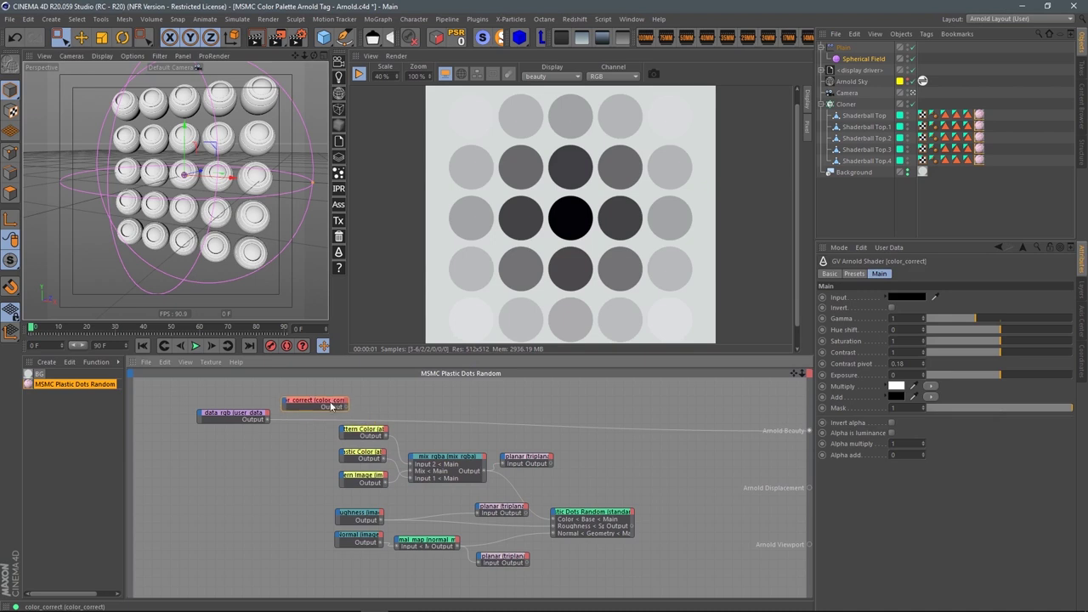
# Connect the user_data_rgb output to the color_correct node's Input and set its Gamma to 2.2.
pyautogui.click(265, 418)
pyautogui.click(286, 405)
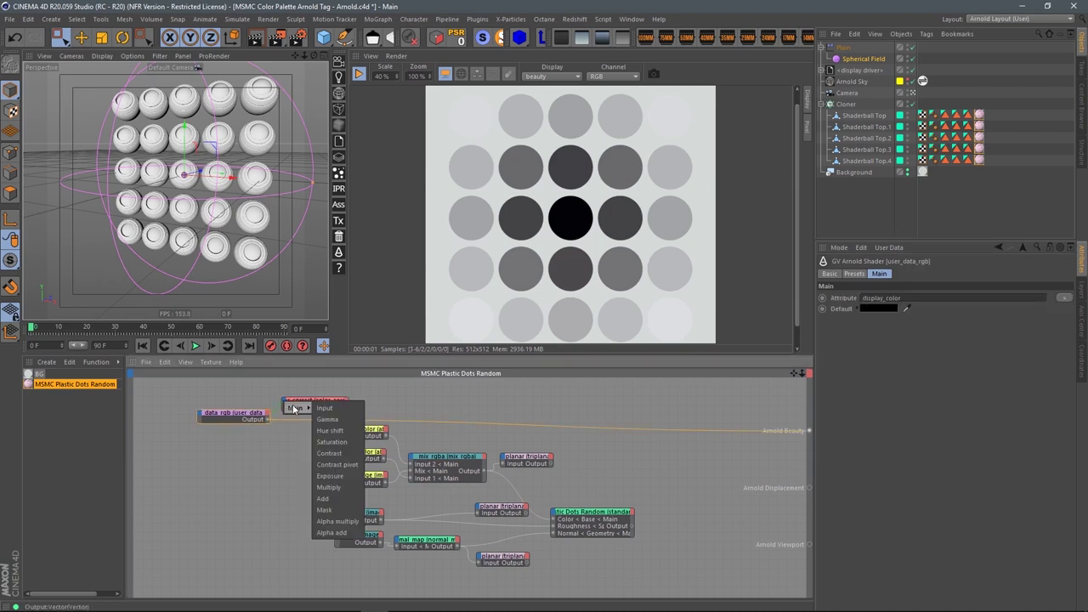
pyautogui.click(324, 408)
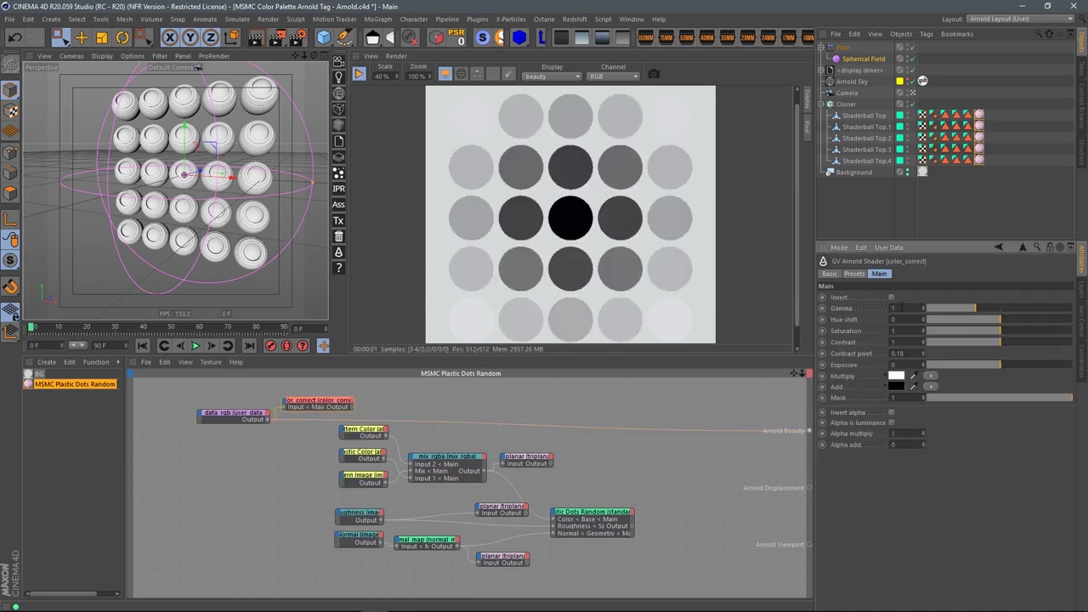
pyautogui.write('2.2')
pyautogui.press('Return')
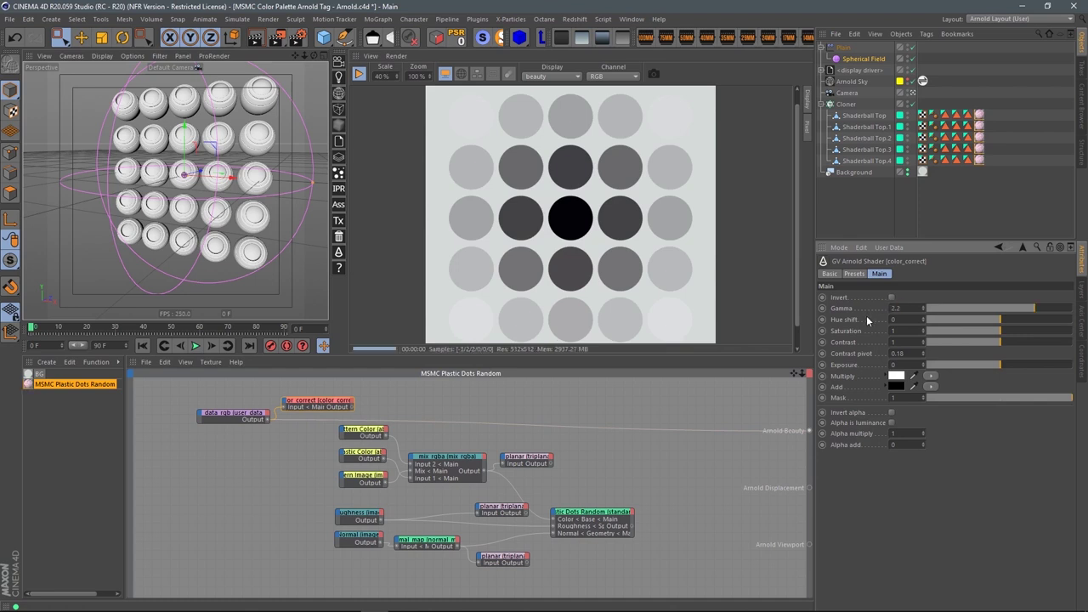
# Connect the color_correct output to Arnold Beauty and spread out the user_data_rgb and color_correct nodes.
pyautogui.moveTo(341, 404); pyautogui.dragTo(355, 405)
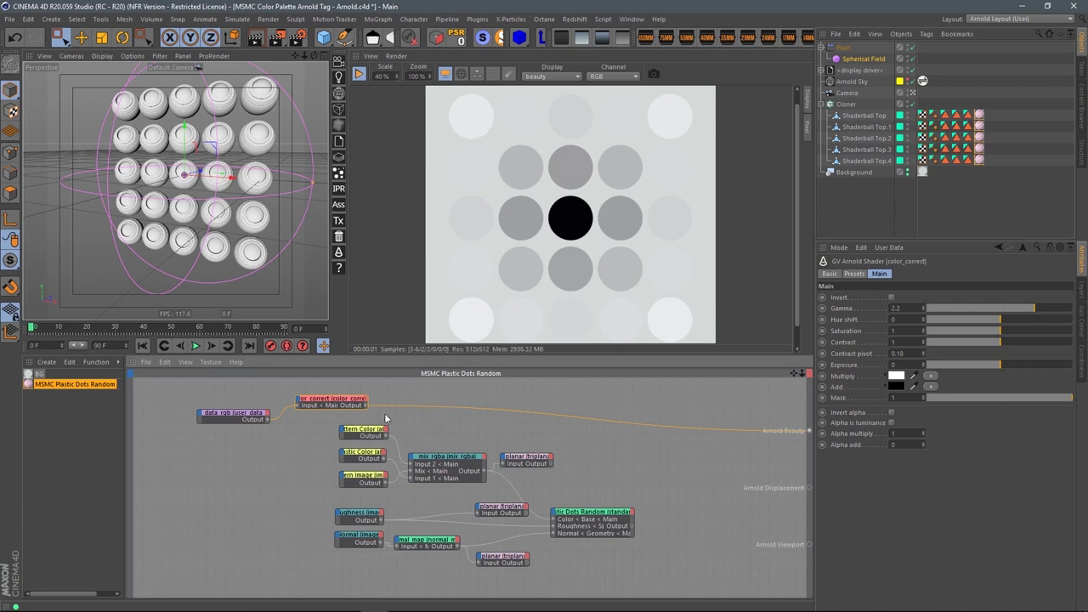
pyautogui.moveTo(236, 417); pyautogui.dragTo(202, 424)
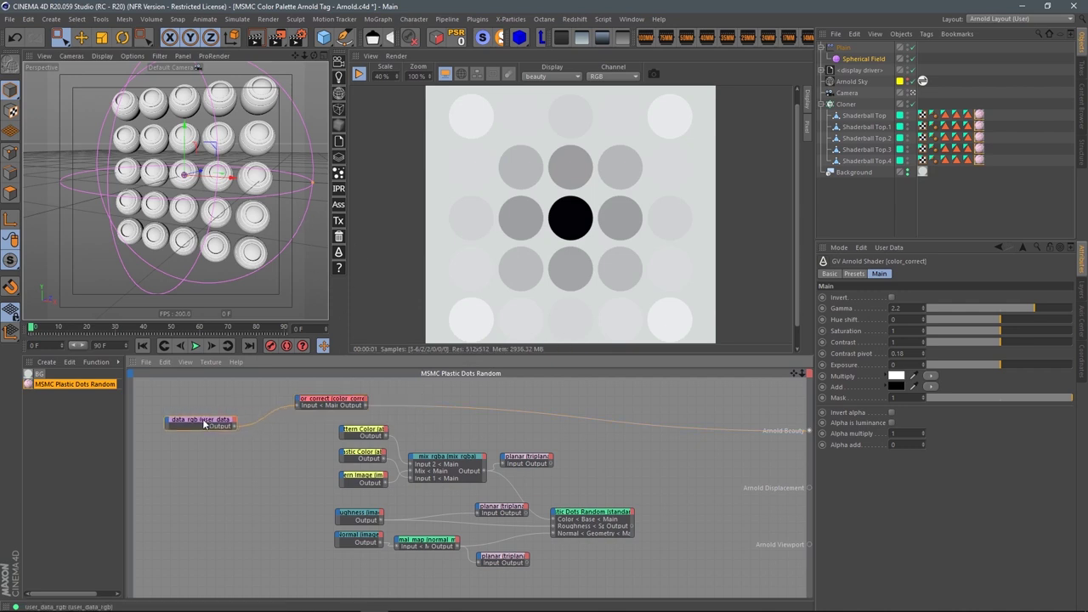
pyautogui.moveTo(328, 399); pyautogui.dragTo(291, 405)
pyautogui.click(381, 393)
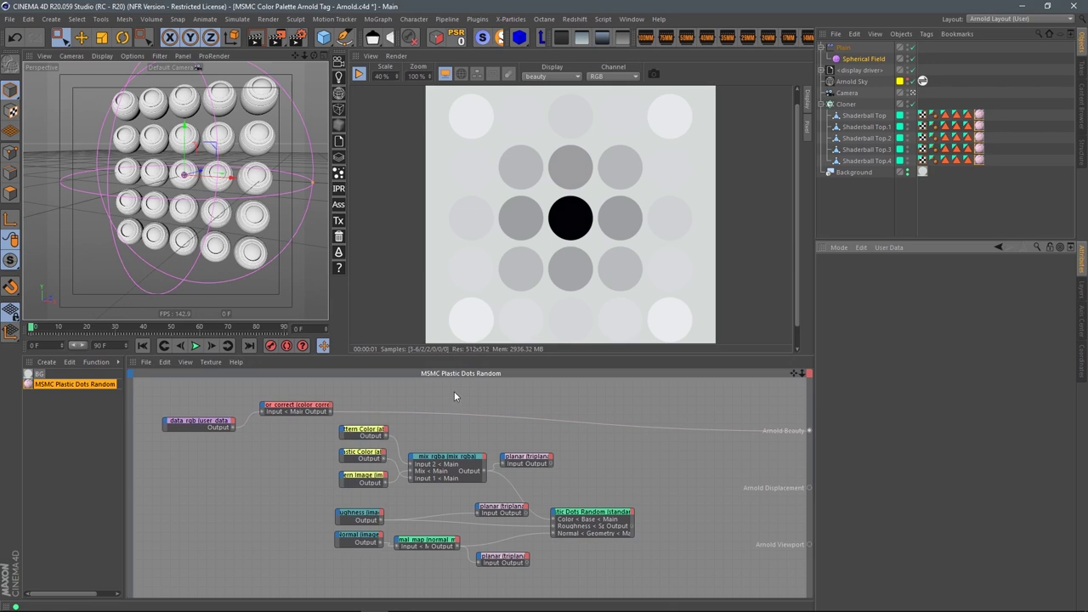
# Add a ramp_rgb node, feed its Input from color_correct, and connect its output to Arnold Beauty.
pyautogui.press('Tab')
pyautogui.write('ramp')
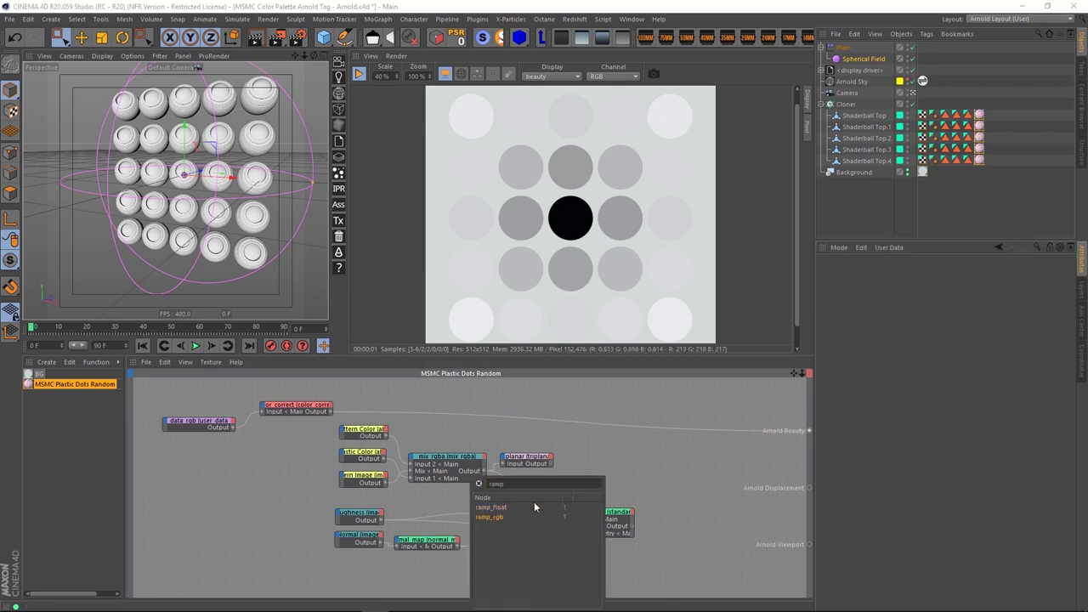
pyautogui.click(494, 516)
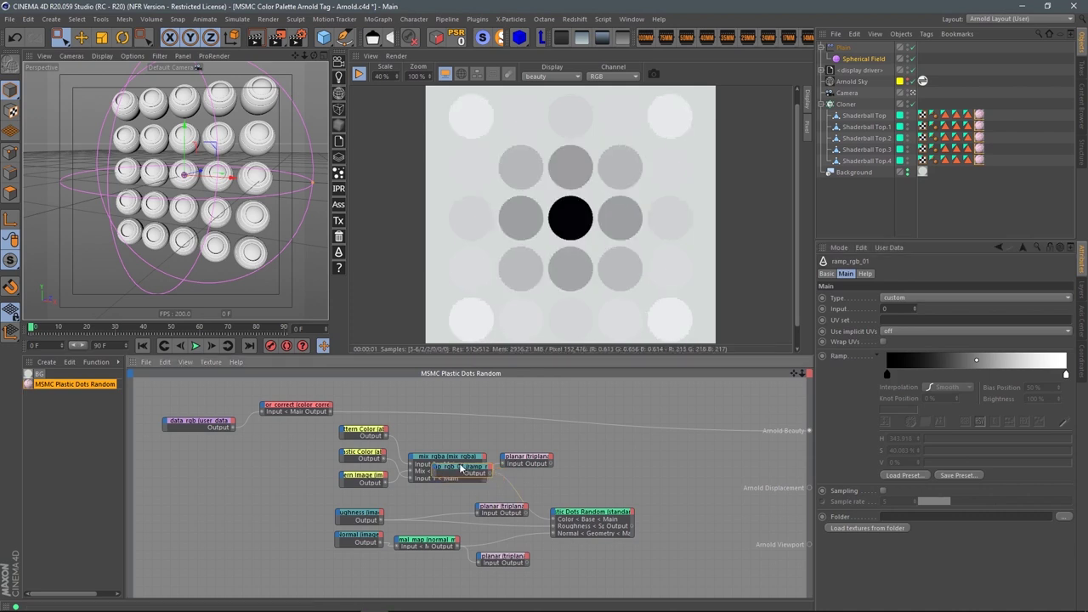
pyautogui.click(393, 398)
pyautogui.moveTo(330, 413); pyautogui.dragTo(368, 398)
pyautogui.click(428, 404)
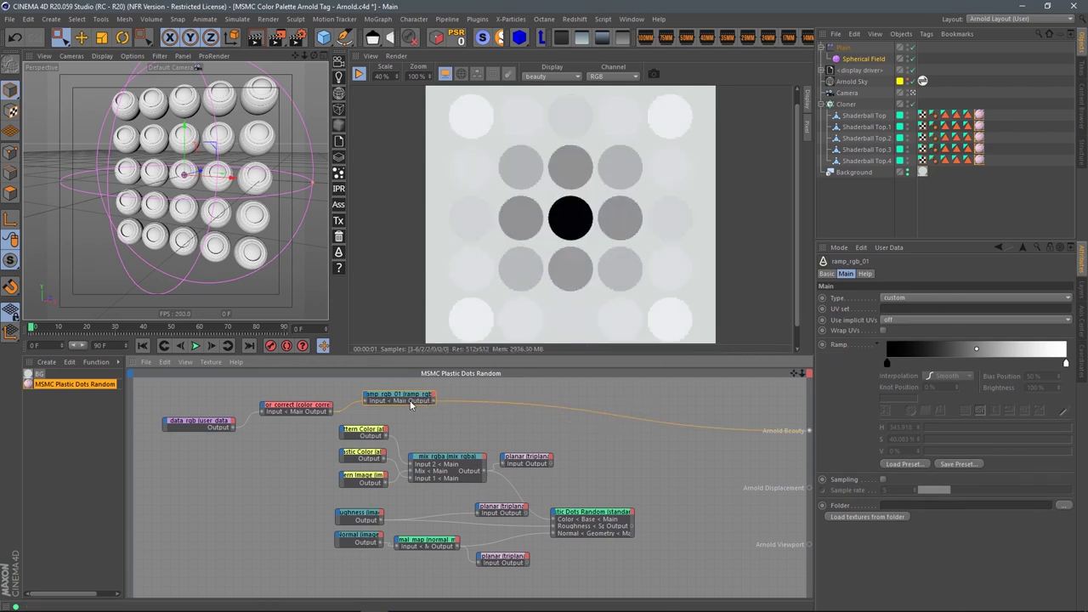
# Connect the ramp_rgb output to Input 1 of the mix_rgba node and line up the color_correct and ramp_rgb nodes.
pyautogui.moveTo(434, 405); pyautogui.dragTo(411, 482)
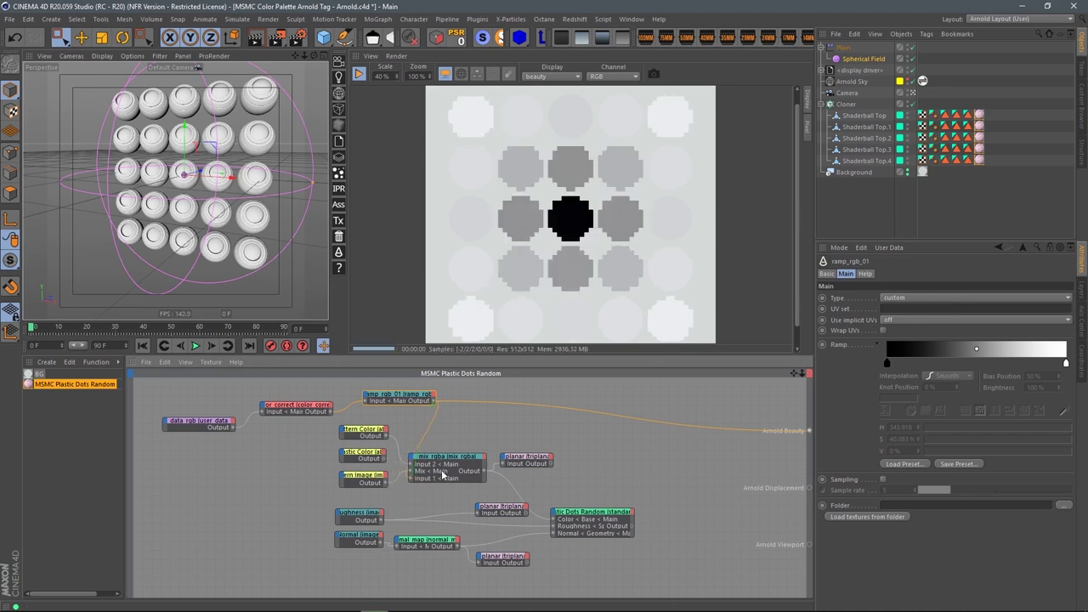
pyautogui.moveTo(276, 412); pyautogui.dragTo(396, 439, button='middle')
pyautogui.moveTo(336, 431); pyautogui.dragTo(304, 421)
pyautogui.moveTo(475, 406); pyautogui.dragTo(373, 422)
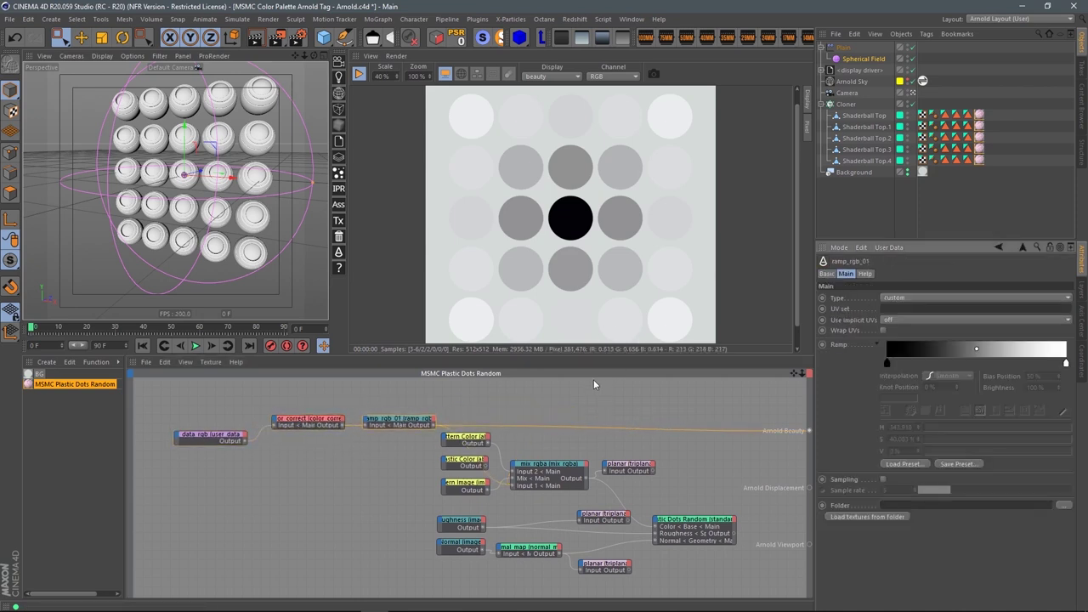
# Open the Content Browser in a separate window and show the _MSMC Color Ramps - Arnold folder.
pyautogui.click(1083, 116)
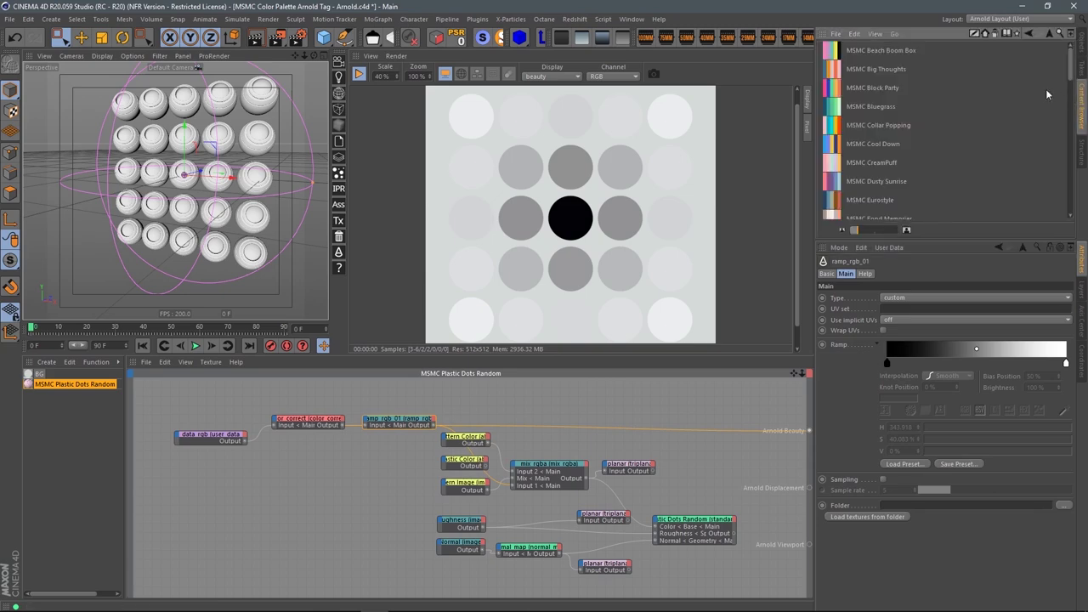
pyautogui.click(1065, 34)
pyautogui.moveTo(829, 33); pyautogui.dragTo(381, 76)
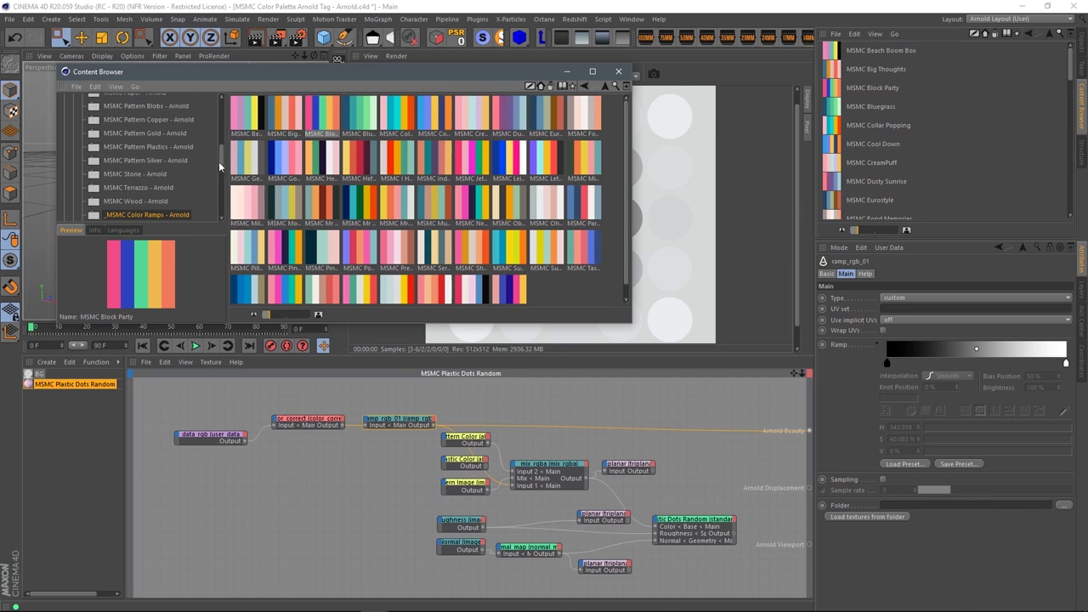
pyautogui.scroll(-2, 220, 169)
pyautogui.click(168, 187)
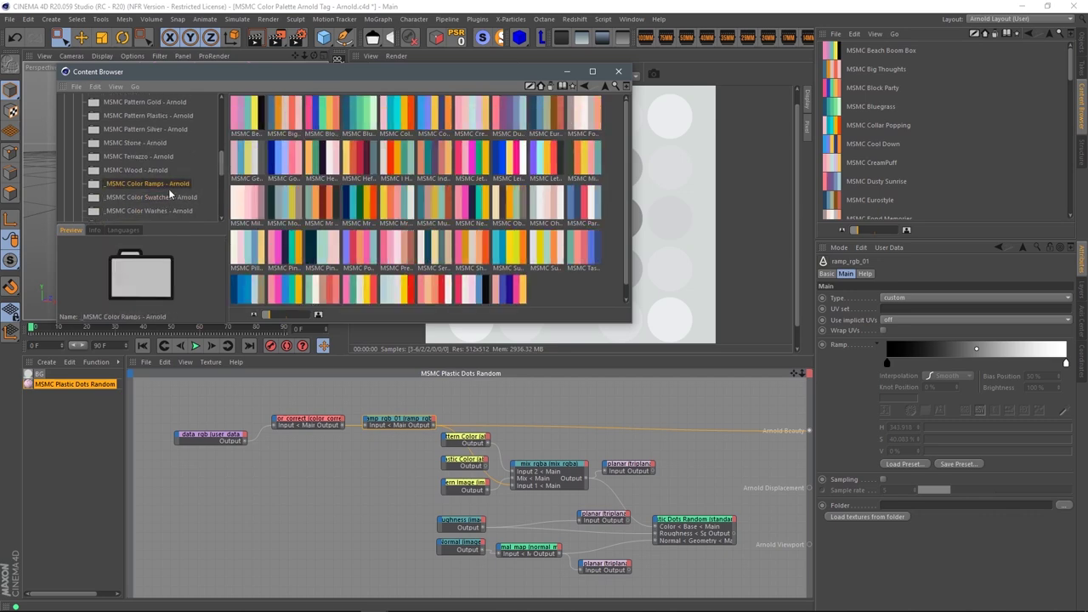
# Load the MSMC Sunny D color ramp preset into the ramp_rgb node and uncover the viewport.
pyautogui.moveTo(408, 83); pyautogui.dragTo(266, 90)
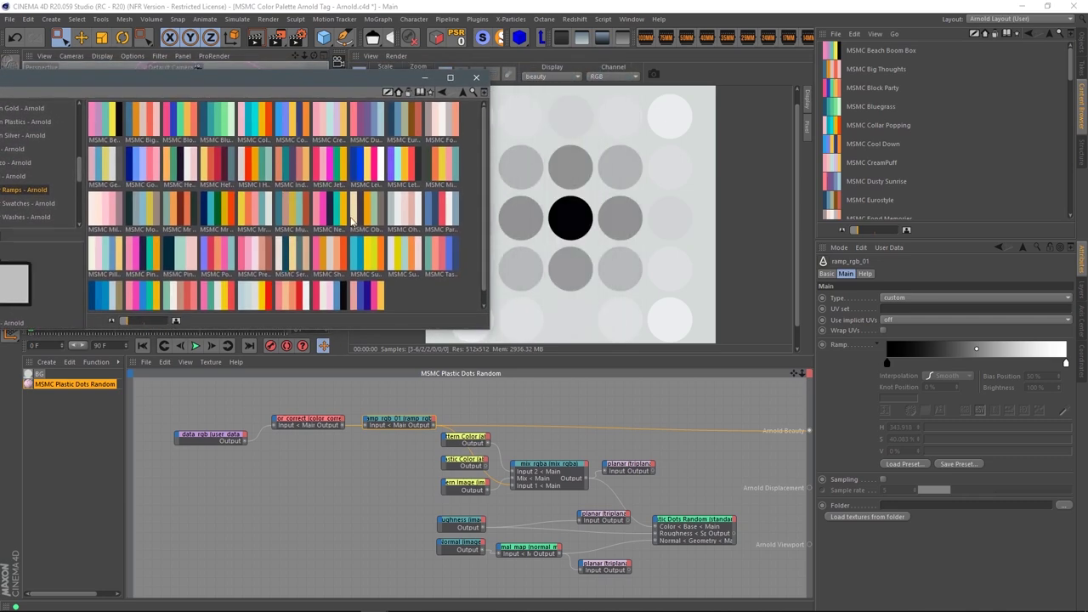
pyautogui.moveTo(374, 85); pyautogui.dragTo(322, 86)
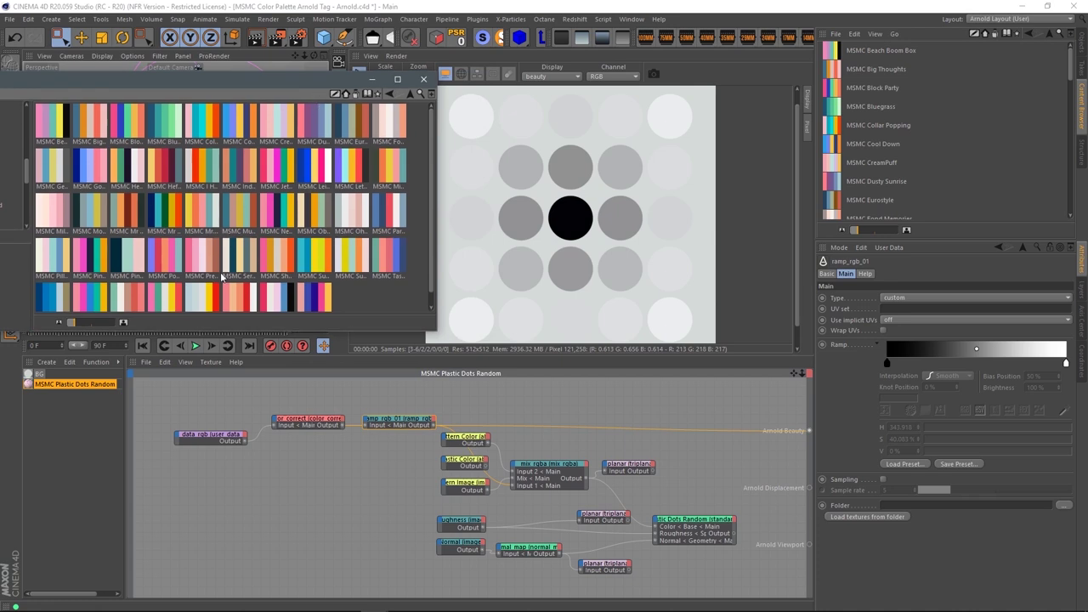
pyautogui.moveTo(312, 266); pyautogui.dragTo(922, 351)
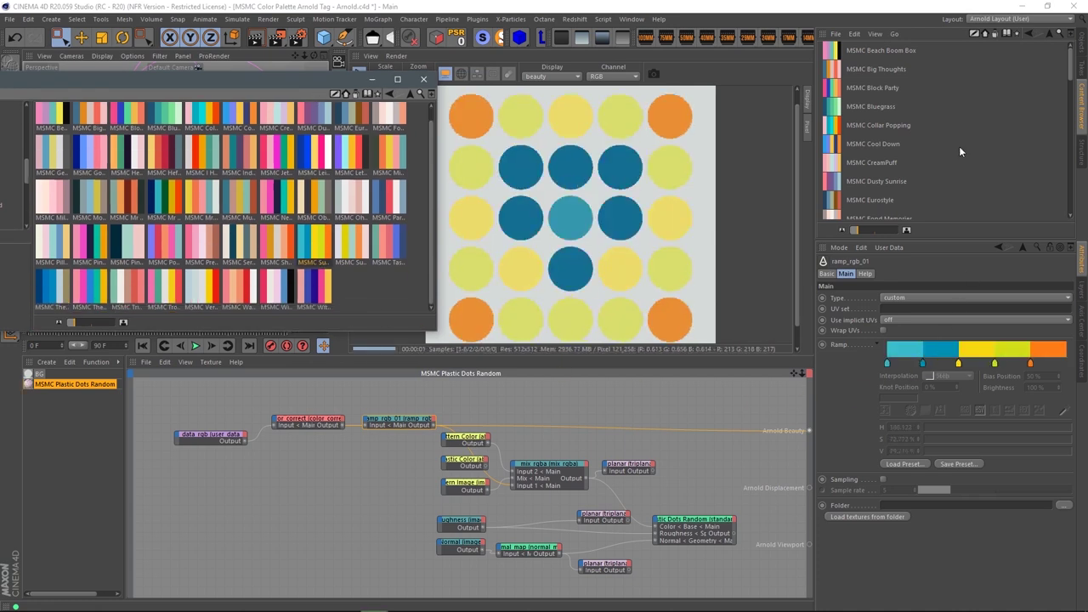
pyautogui.moveTo(322, 78); pyautogui.dragTo(491, 397)
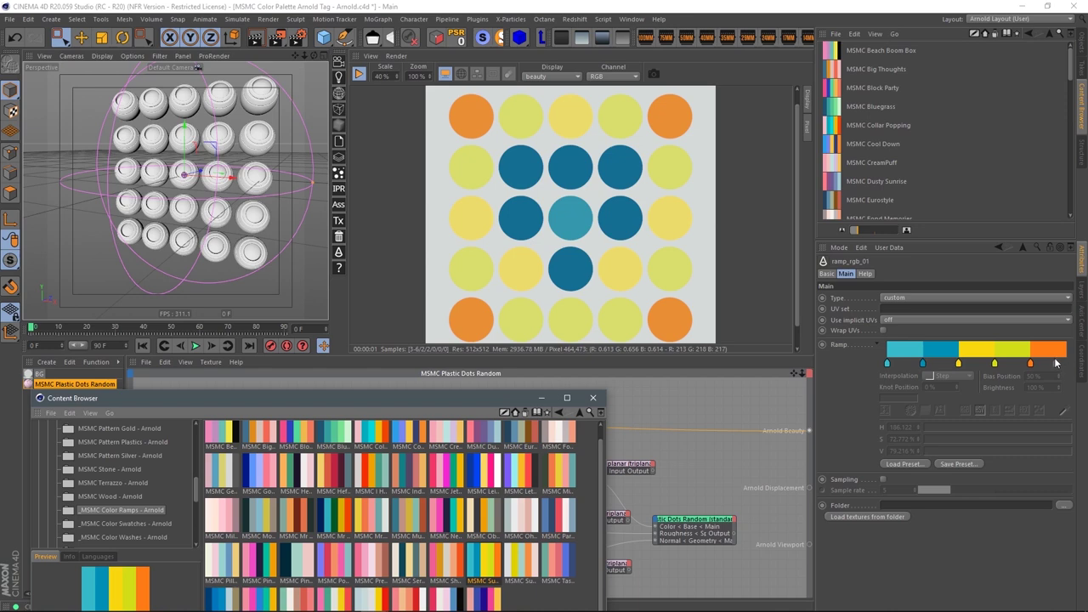
# Move the Spherical Field to the upper-right corner clone and enlarge it until it covers most of the grid.
pyautogui.click(214, 150)
pyautogui.moveTo(249, 125); pyautogui.dragTo(291, 61)
pyautogui.moveTo(313, 163); pyautogui.dragTo(296, 219)
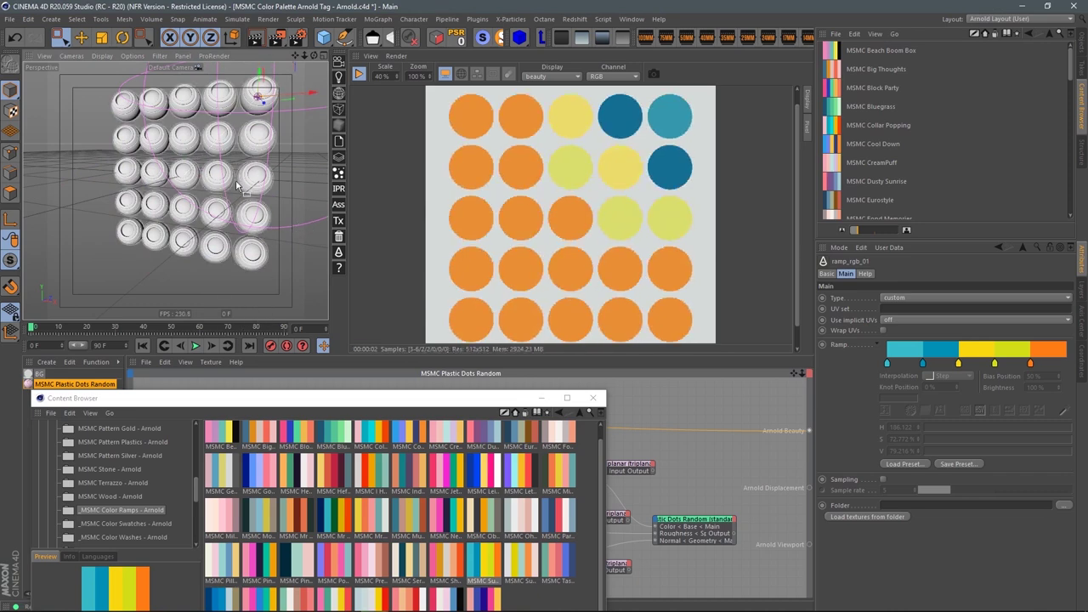
pyautogui.scroll(-3, 240, 221)
pyautogui.keyDown('alt'); pyautogui.moveTo(239, 221); pyautogui.dragTo(211, 234, button='middle'); pyautogui.keyUp('alt')
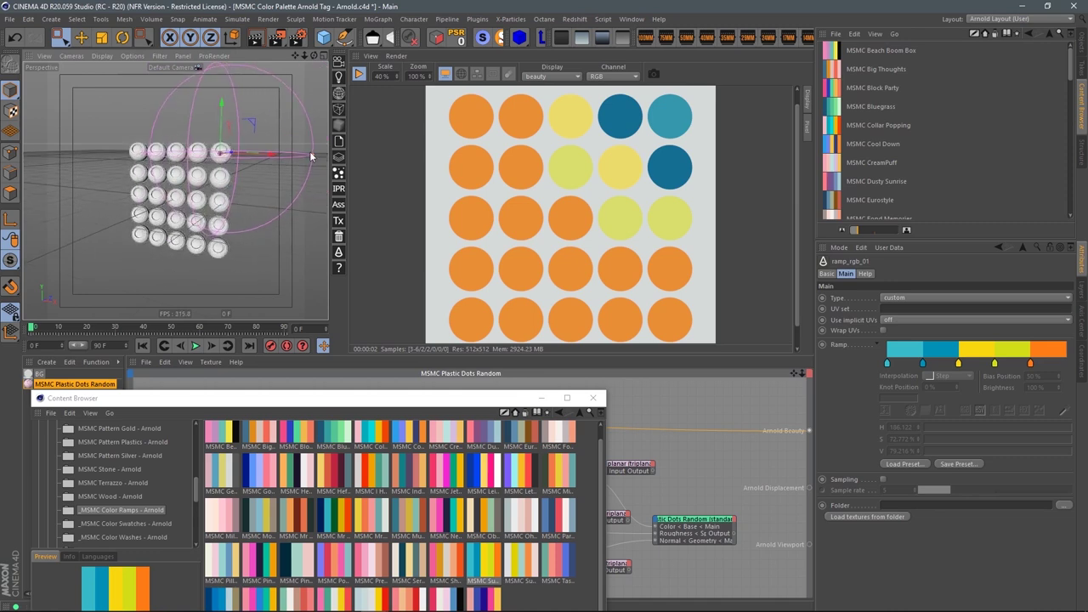
pyautogui.moveTo(325, 158); pyautogui.dragTo(406, 141)
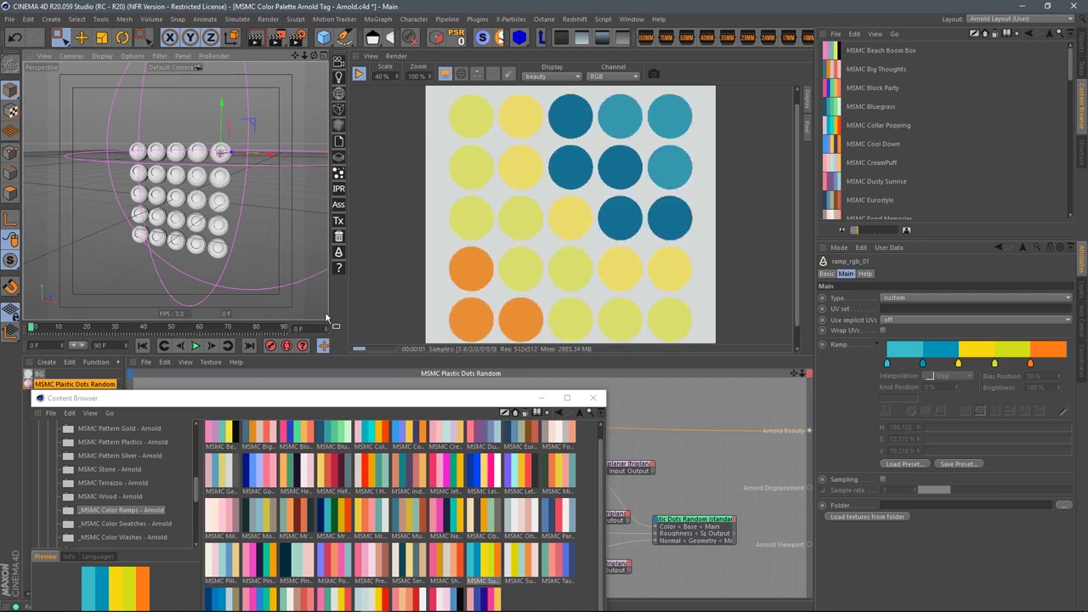
# Connect the MSMC Plastic Dots Random standard surface output to Arnold Beauty.
pyautogui.moveTo(366, 400); pyautogui.dragTo(259, 103)
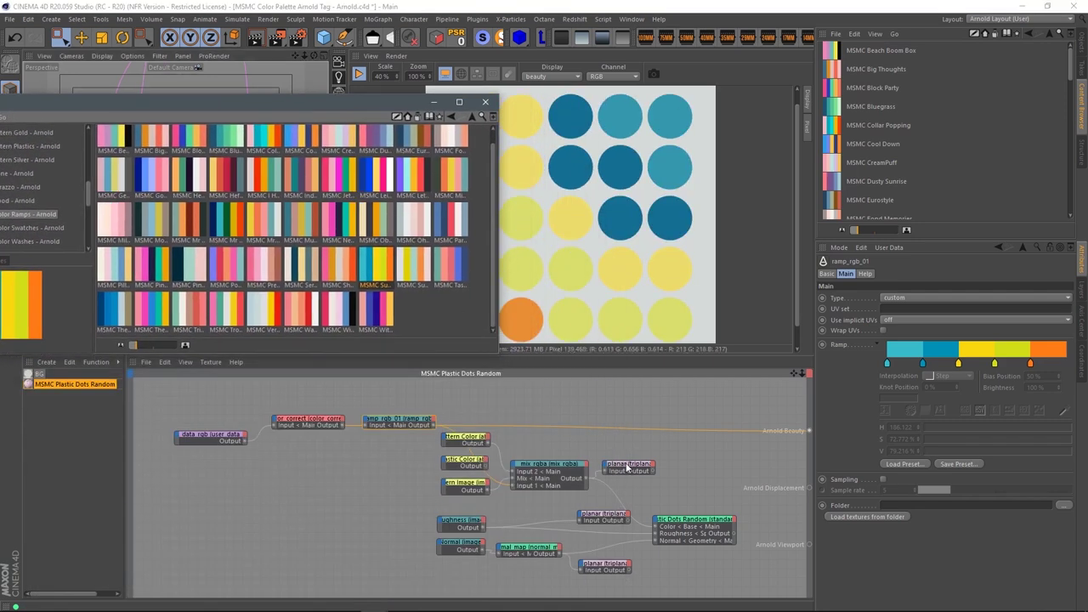
pyautogui.click(678, 525)
pyautogui.moveTo(735, 534); pyautogui.dragTo(809, 430)
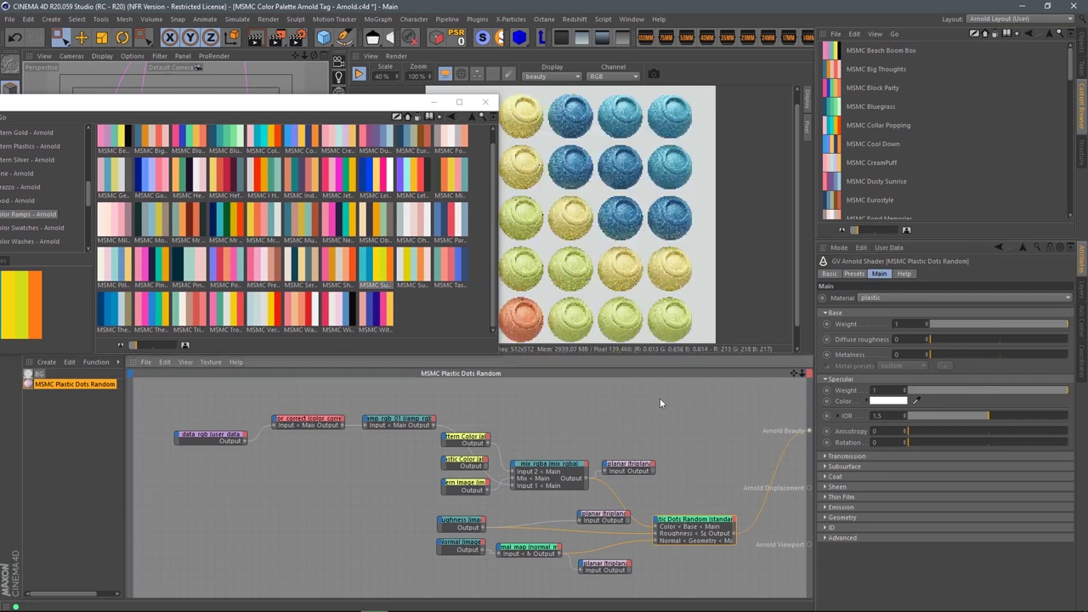
pyautogui.moveTo(407, 103); pyautogui.dragTo(532, 345)
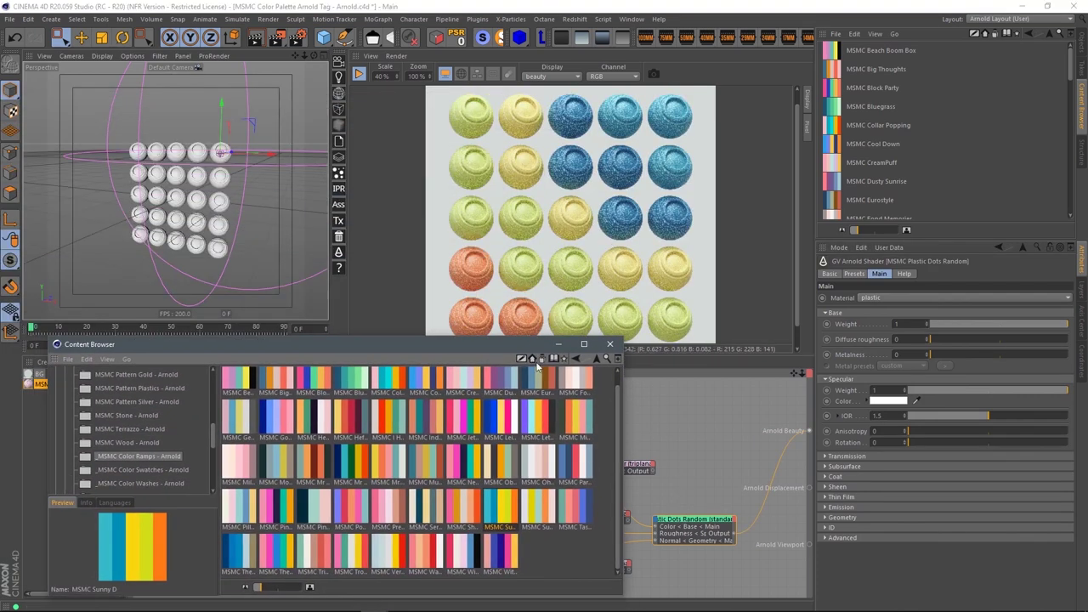
# Try the purple, light blue, orange, red and black color ramp preset on the ramp_rgb node.
pyautogui.moveTo(460, 346); pyautogui.dragTo(316, 250)
pyautogui.click(394, 421)
pyautogui.moveTo(404, 338); pyautogui.dragTo(924, 357)
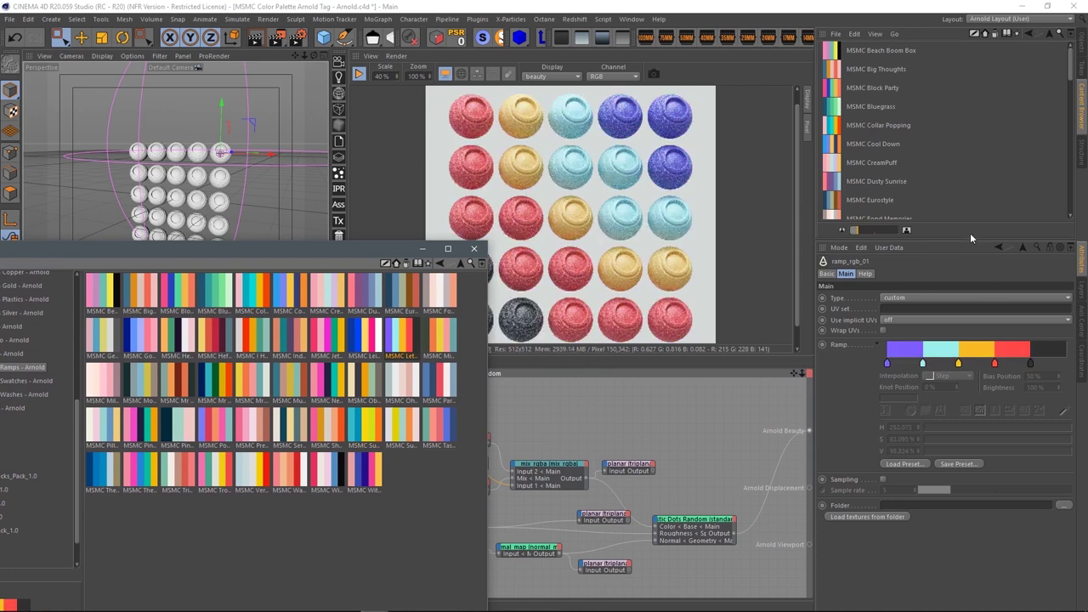
# Load the MSMC Beach Boom Box color ramp preset into the ramp_rgb node and move the Content Browser off the node network.
pyautogui.moveTo(138, 315); pyautogui.dragTo(952, 353)
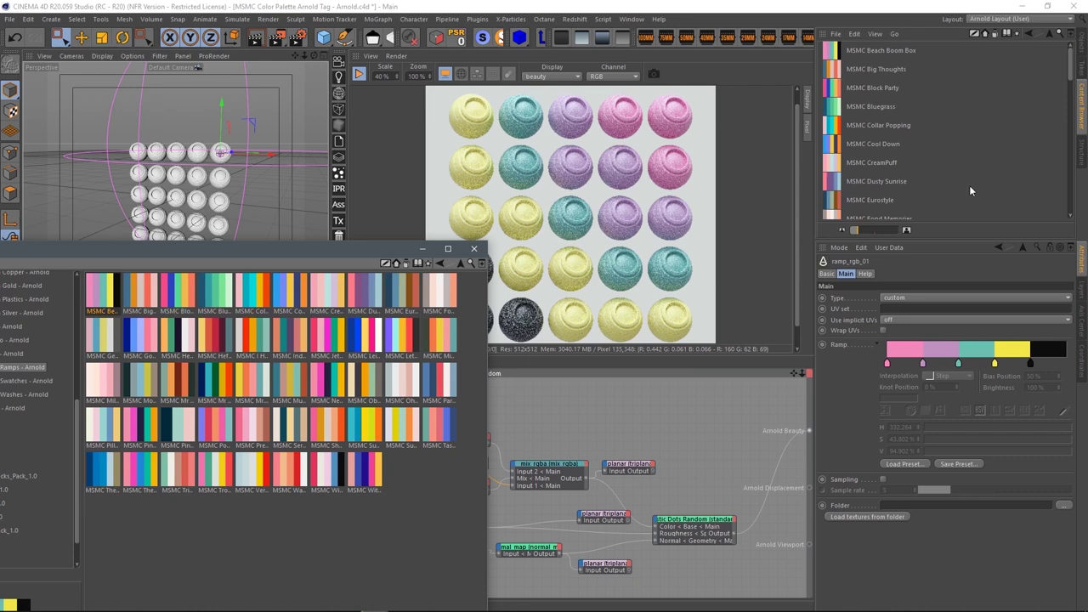
pyautogui.moveTo(283, 249); pyautogui.dragTo(522, 415)
pyautogui.moveTo(590, 416); pyautogui.dragTo(526, 523)
# Disable the Spherical Field in the Plain effector's falloff.
pyautogui.click(1082, 51)
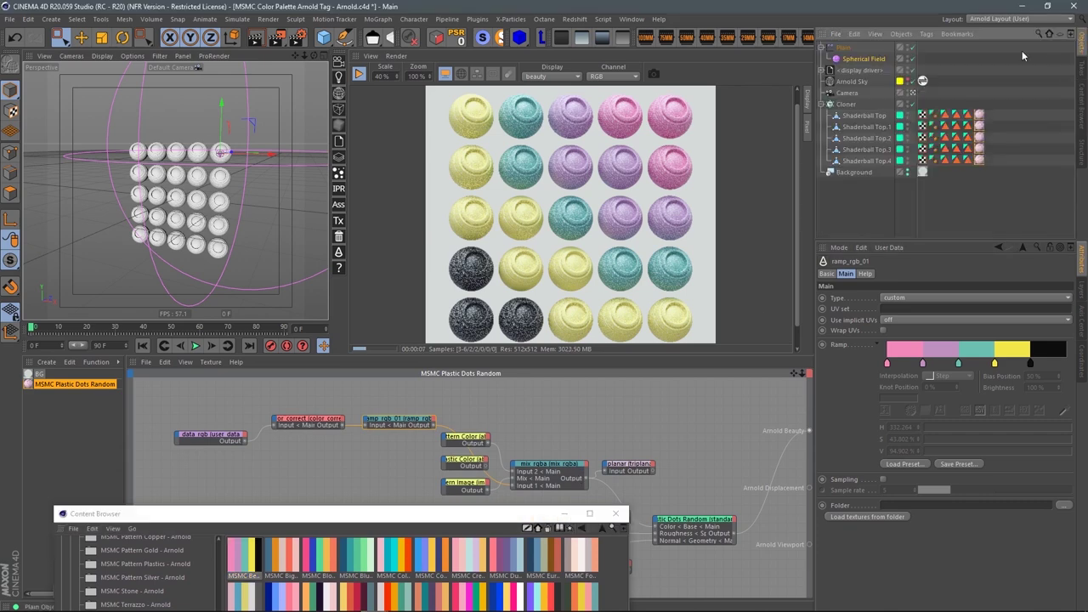
pyautogui.click(843, 47)
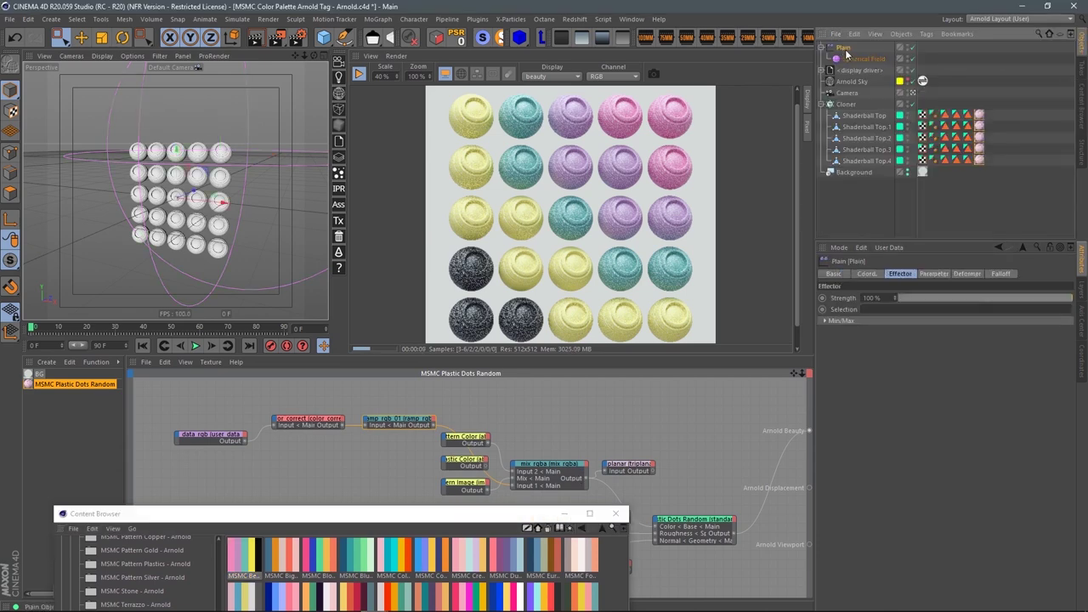
pyautogui.click(996, 274)
pyautogui.click(823, 324)
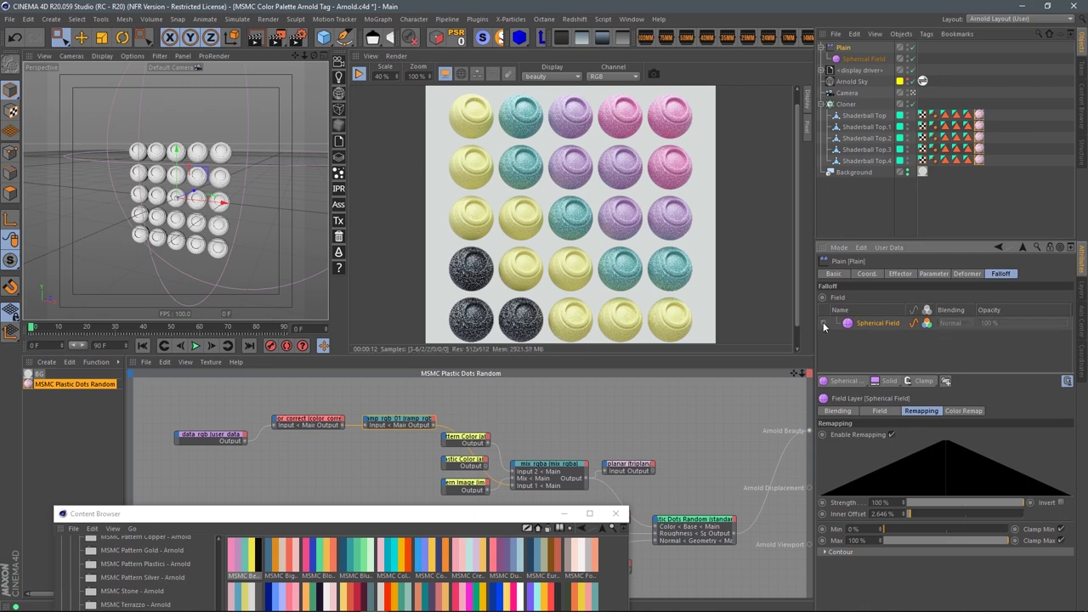
# Add a Random Field to the Plain effector's falloff and enable its color channel.
pyautogui.click(852, 382)
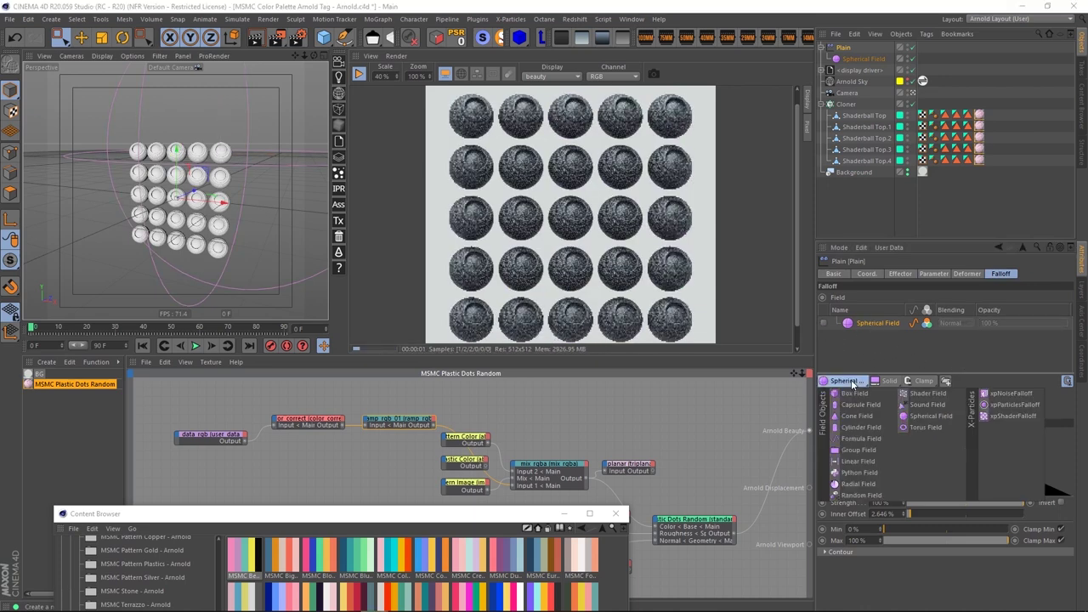
pyautogui.click(863, 495)
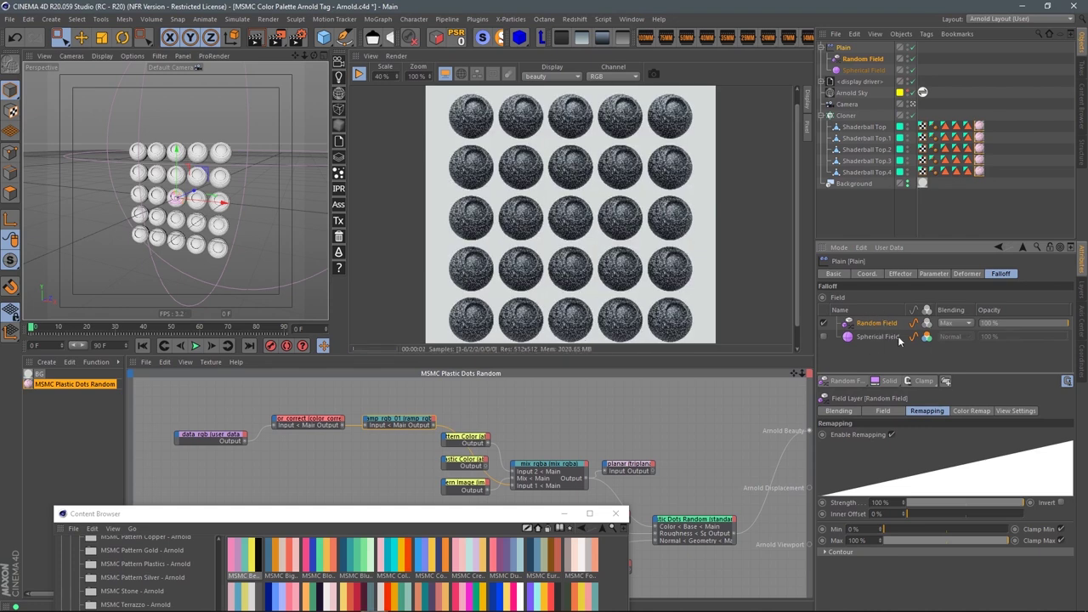
pyautogui.click(927, 327)
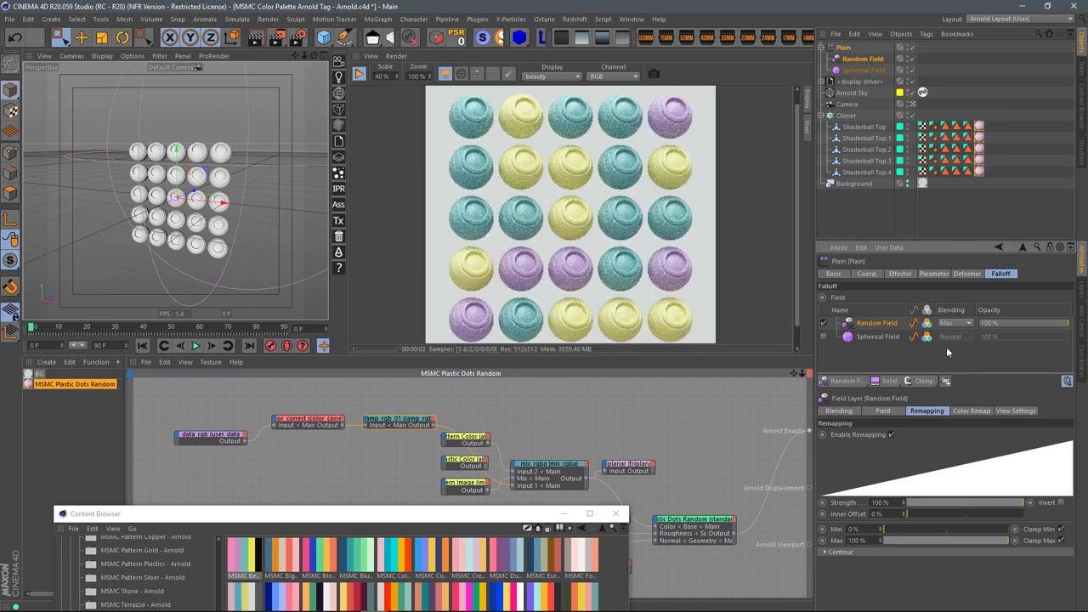
# Connect the color_correct output directly to Arnold Beauty and move the user_data_rgb and color_correct nodes apart from the ramp.
pyautogui.click(322, 422)
pyautogui.keyDown('alt'); pyautogui.click(323, 424); pyautogui.keyUp('alt')
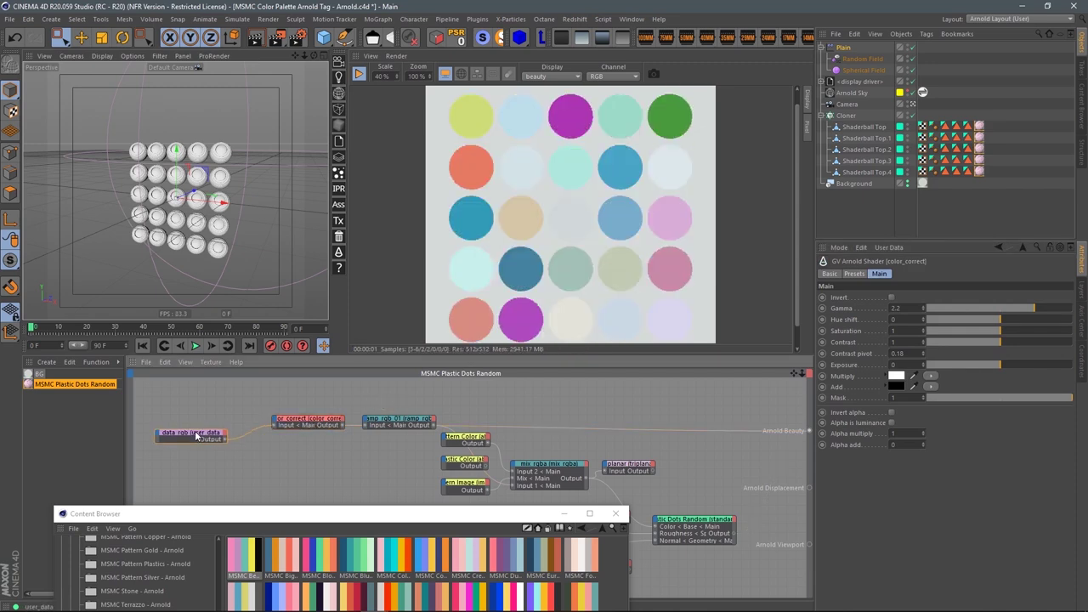
pyautogui.moveTo(195, 430); pyautogui.dragTo(160, 430)
pyautogui.moveTo(289, 414); pyautogui.dragTo(290, 409)
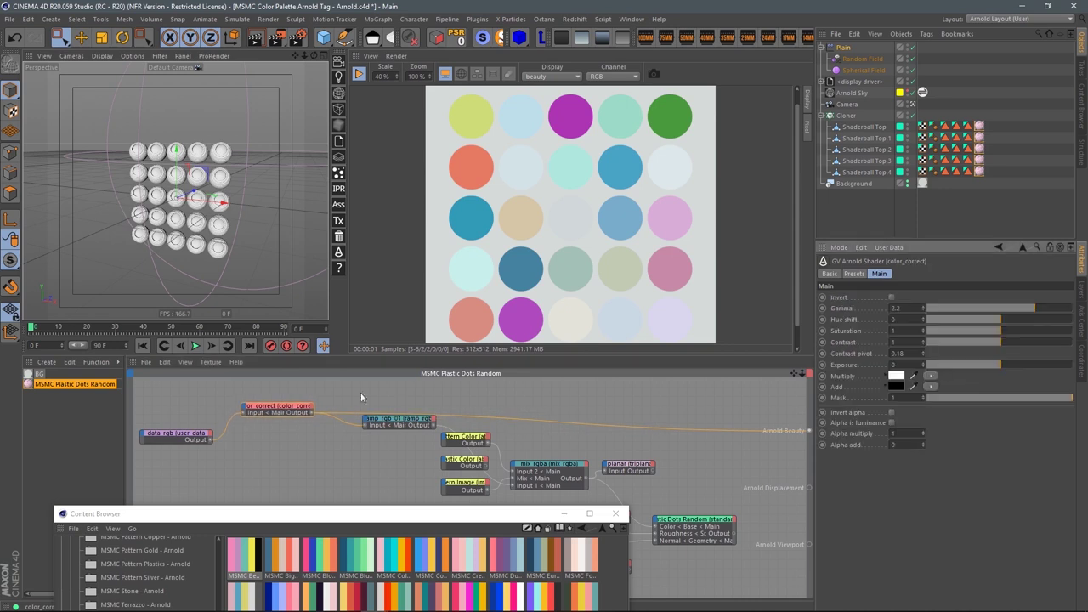
# Compare the ramp_rgb and color_correct outputs through Arnold Beauty and examine the Plain effector's falloff against the clones.
pyautogui.click(863, 58)
pyautogui.click(842, 47)
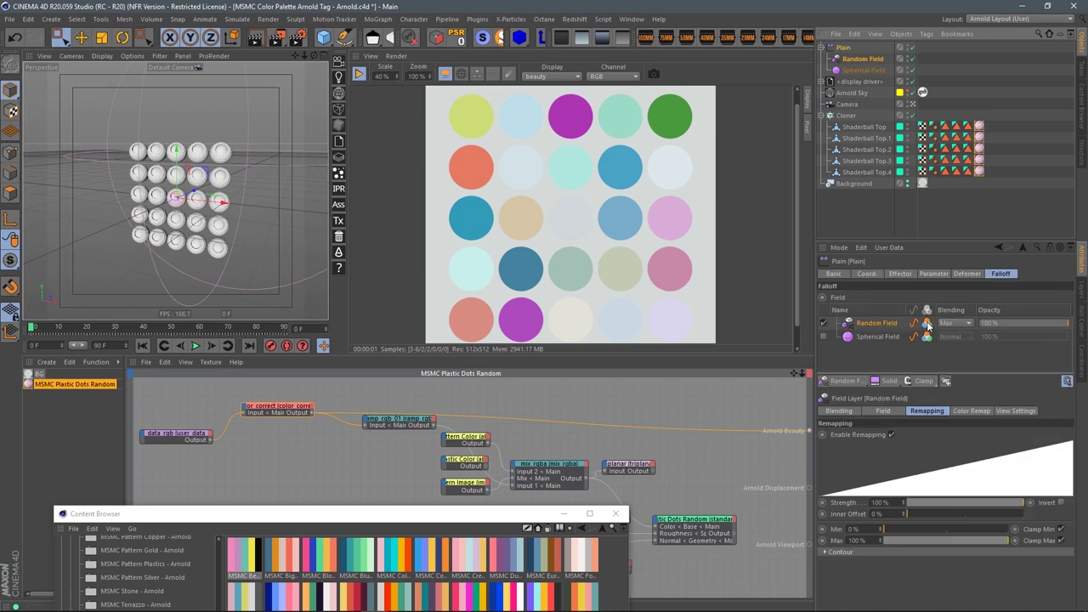
pyautogui.click(395, 420)
pyautogui.moveTo(396, 414); pyautogui.dragTo(397, 416)
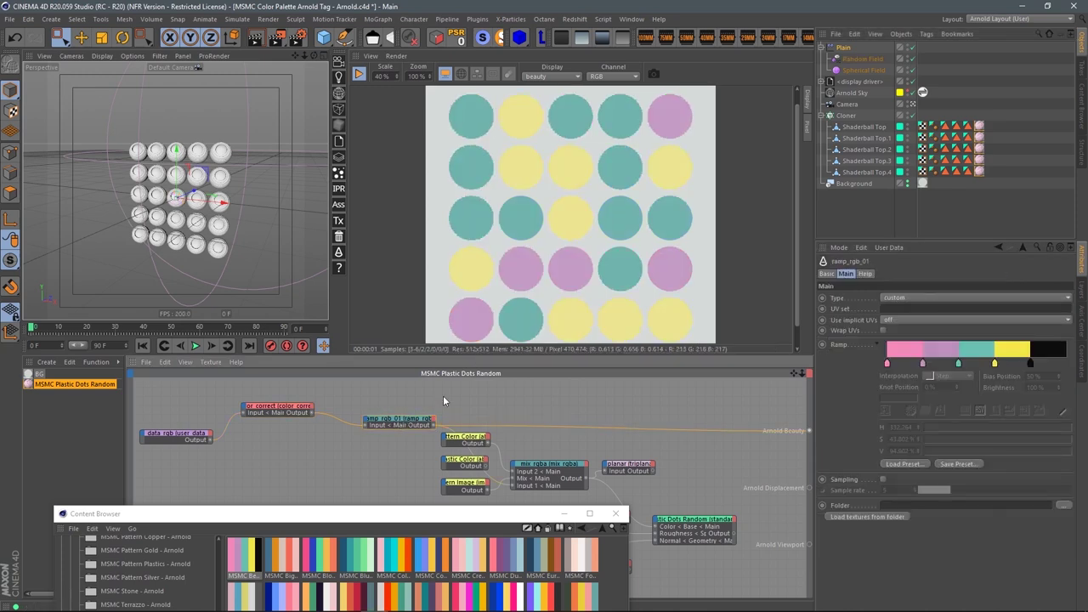
pyautogui.moveTo(275, 410); pyautogui.dragTo(279, 410)
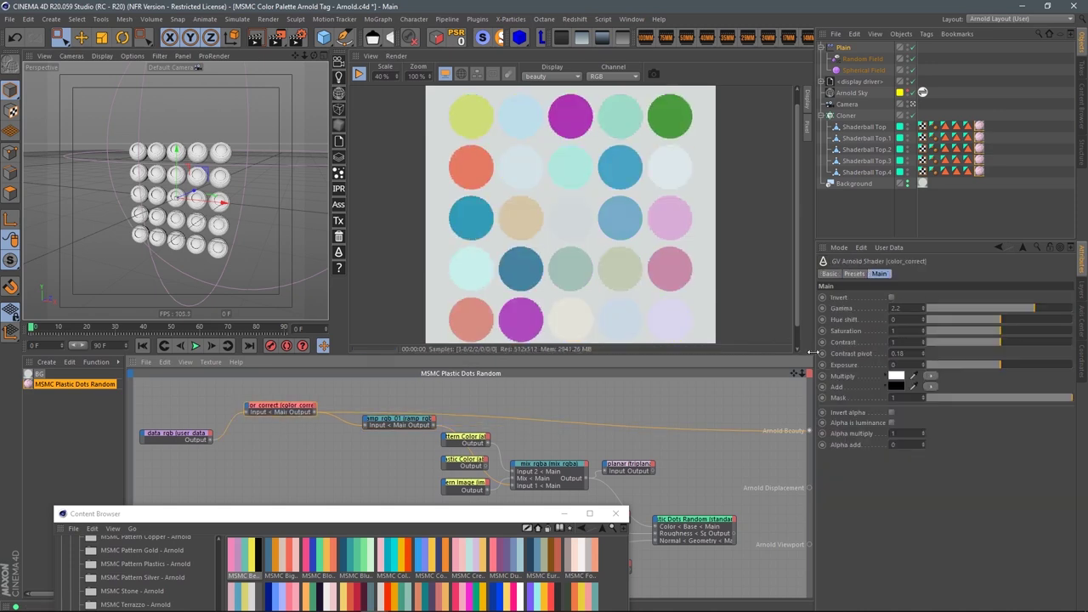
pyautogui.click(845, 49)
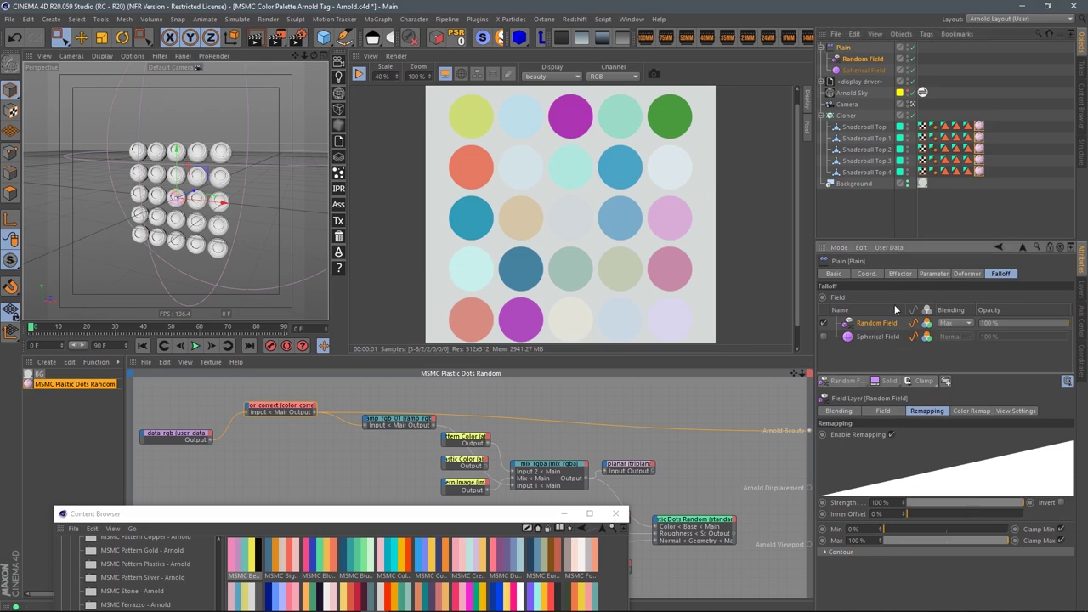
pyautogui.scroll(6, 248, 152)
pyautogui.scroll(-2, 222, 175)
pyautogui.scroll(-5, 223, 175)
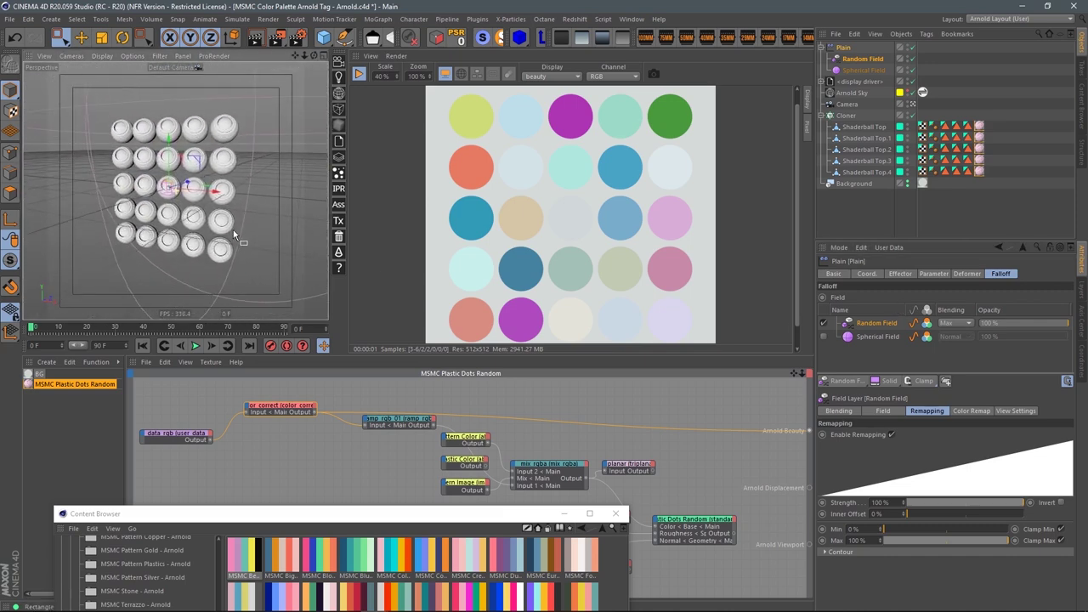
# Space the user_data_rgb and color_correct nodes away from the ramp_rgb node and connect the ramp_rgb output to Arnold Beauty.
pyautogui.moveTo(336, 445); pyautogui.dragTo(453, 453, button='middle')
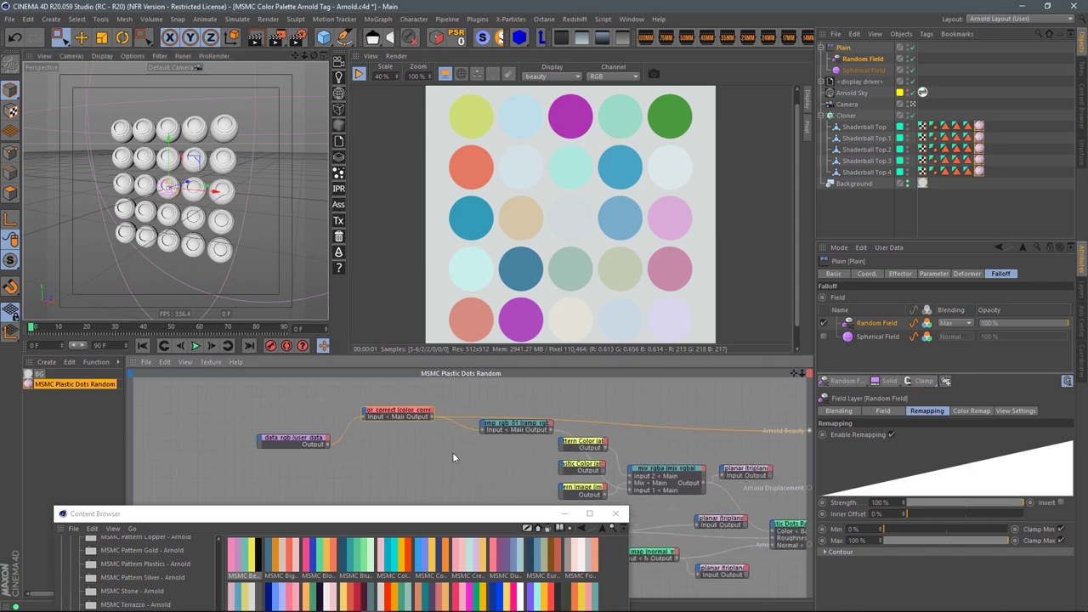
pyautogui.moveTo(296, 439); pyautogui.dragTo(232, 439)
pyautogui.moveTo(413, 420); pyautogui.dragTo(352, 437)
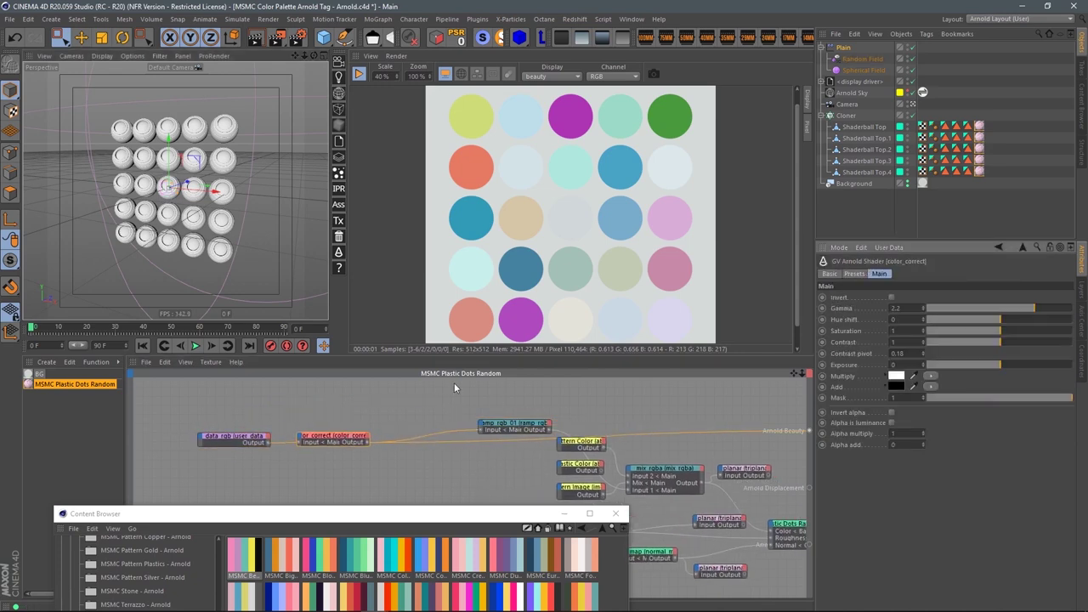
pyautogui.click(479, 405)
pyautogui.moveTo(521, 430); pyautogui.dragTo(506, 415)
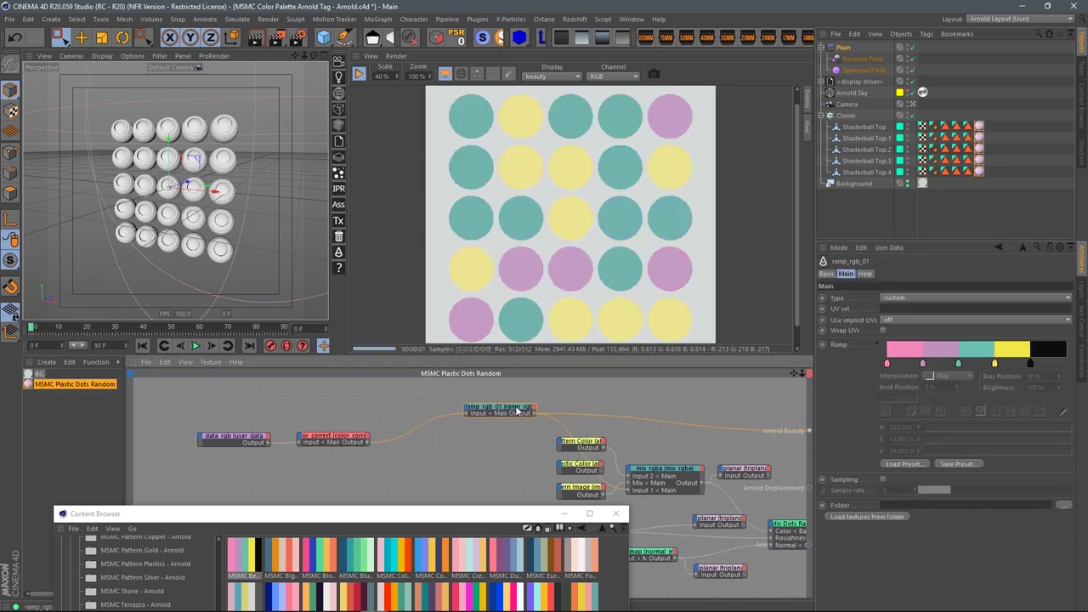
pyautogui.click(383, 413)
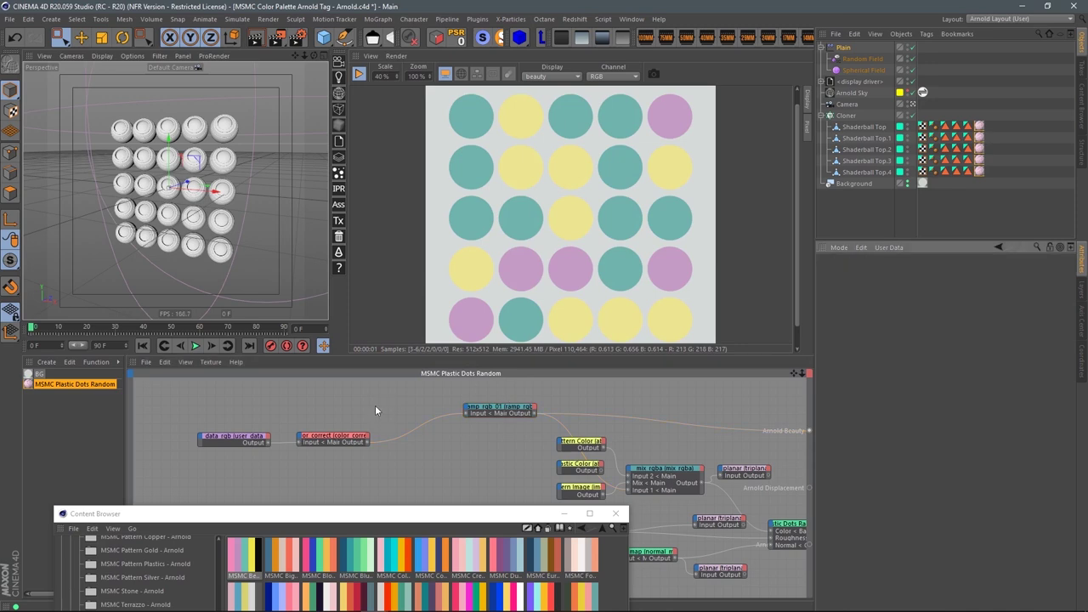
# Set the Random Field's seed to 123464 in the Plain effector's falloff.
pyautogui.click(855, 61)
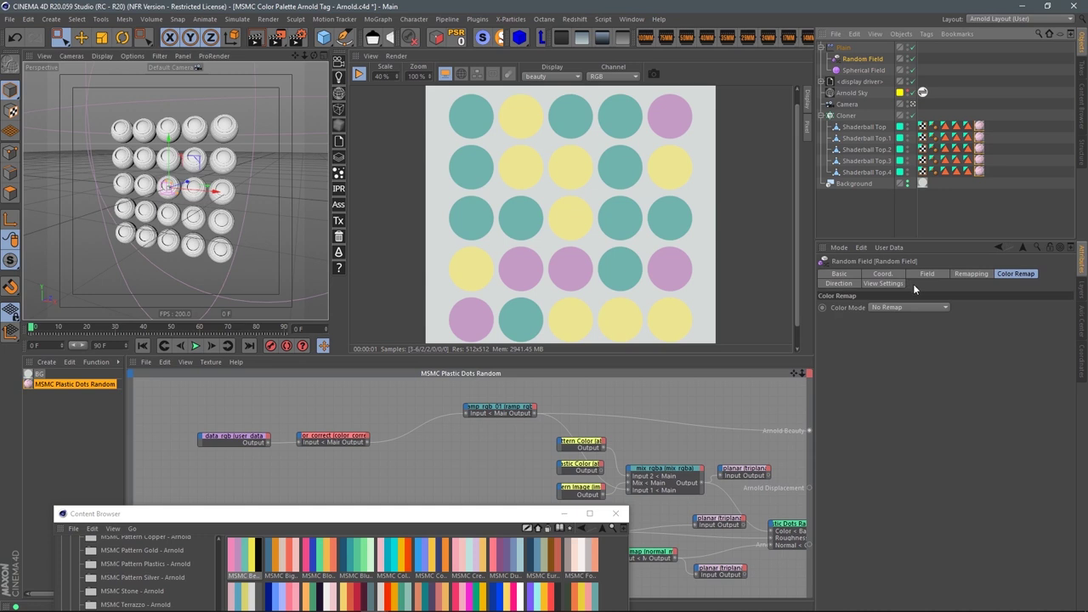
pyautogui.click(926, 275)
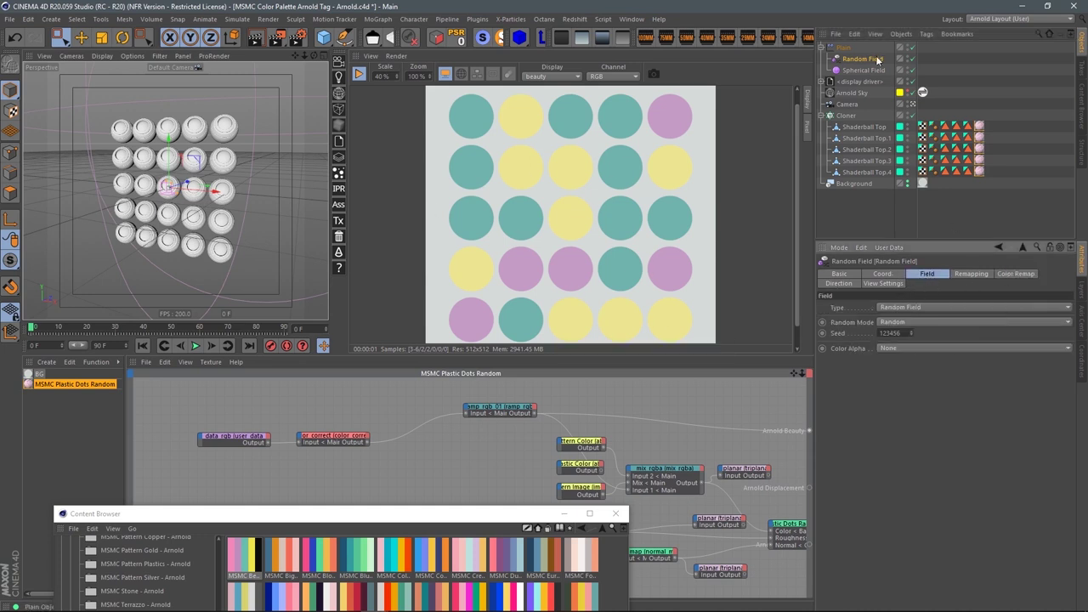
pyautogui.click(846, 49)
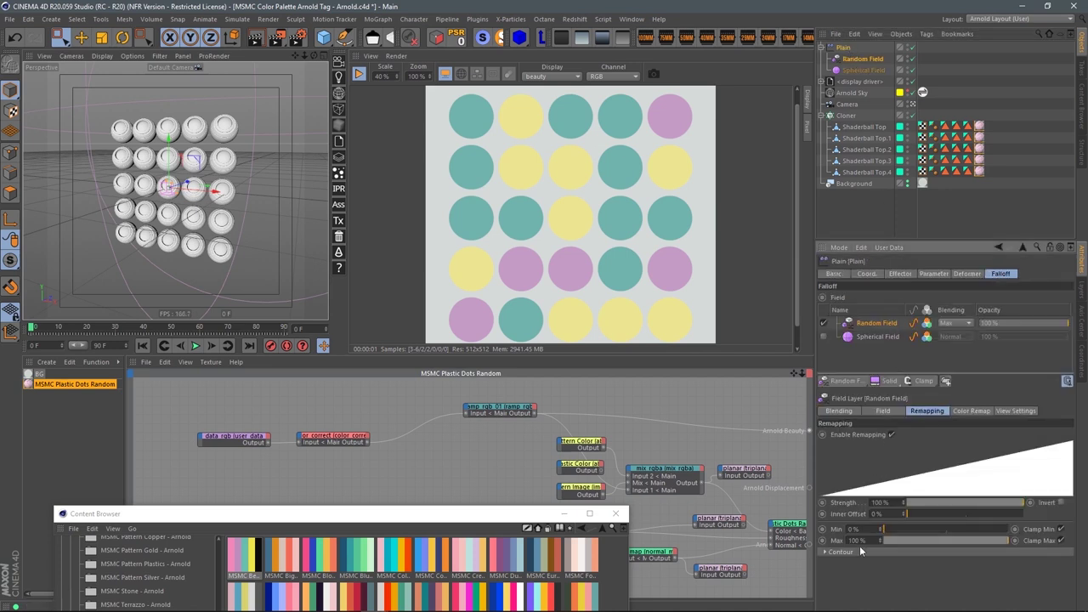
pyautogui.click(886, 412)
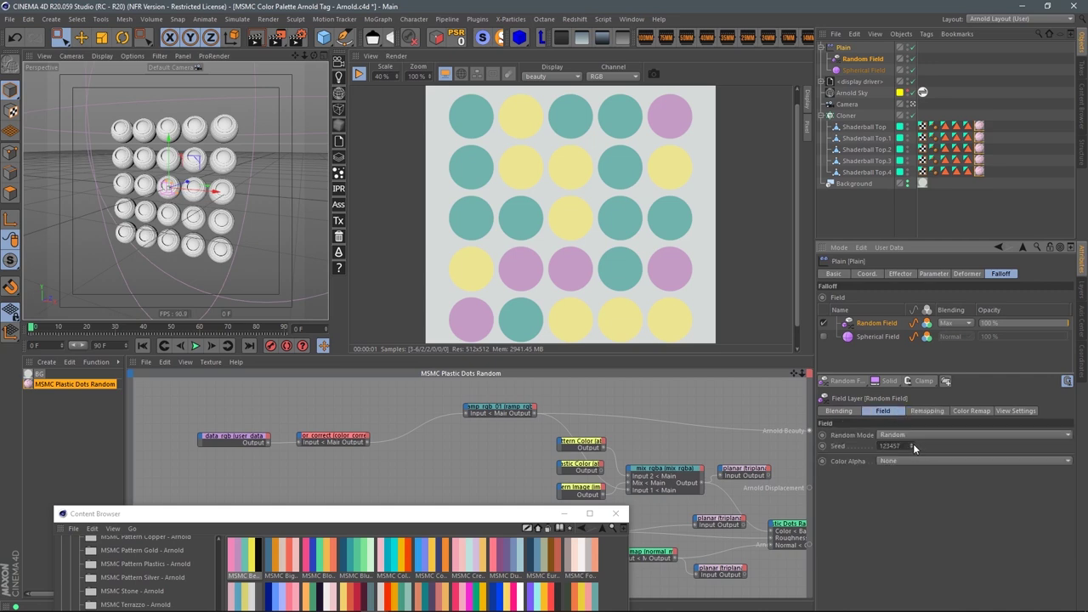
pyautogui.click(913, 444)
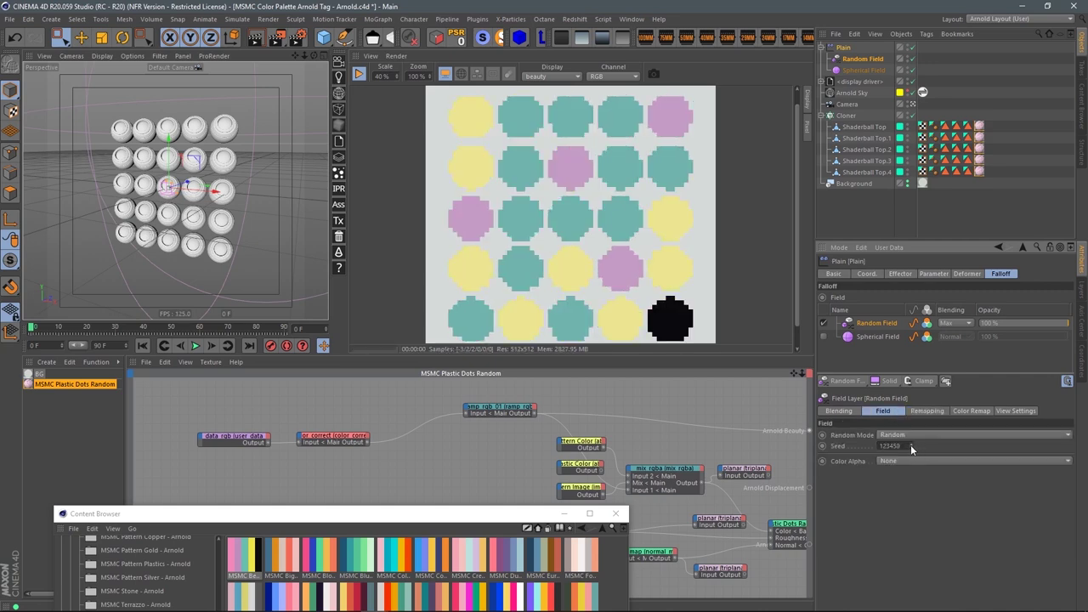
pyautogui.click(911, 444)
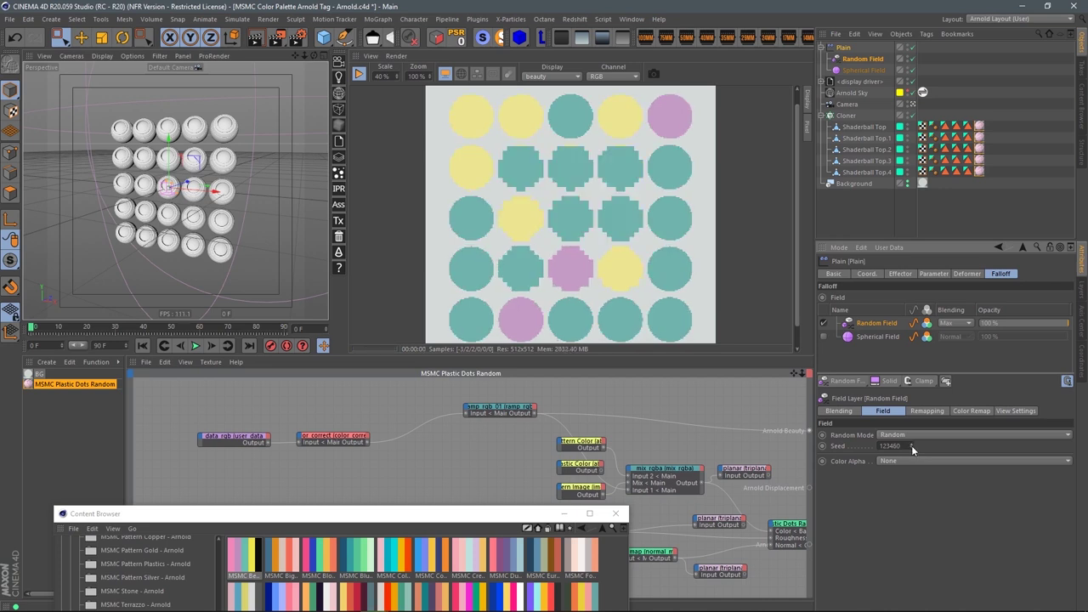
pyautogui.click(911, 444)
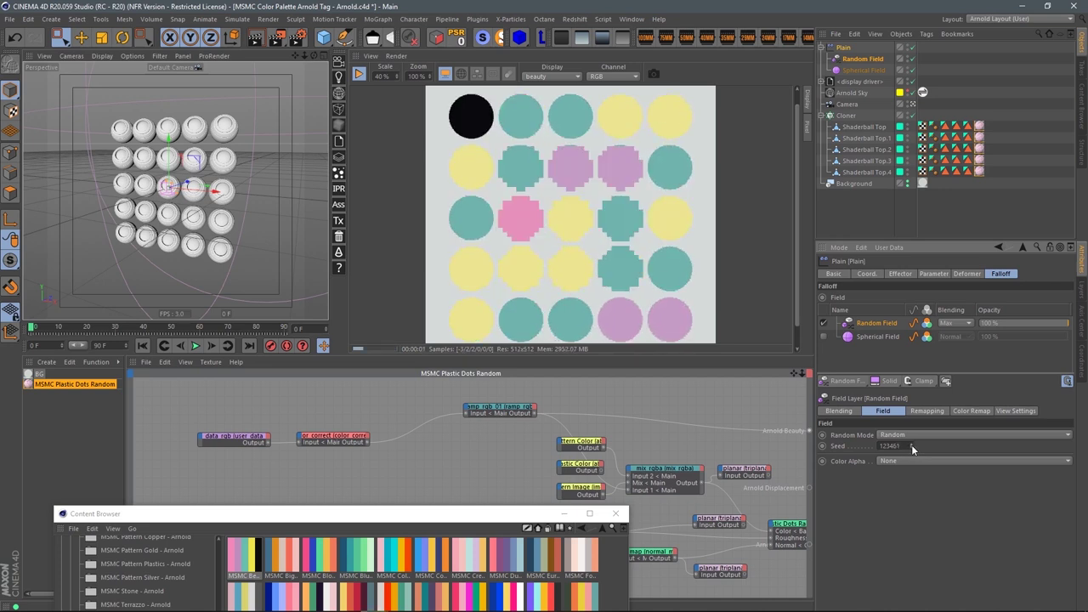
pyautogui.click(914, 446)
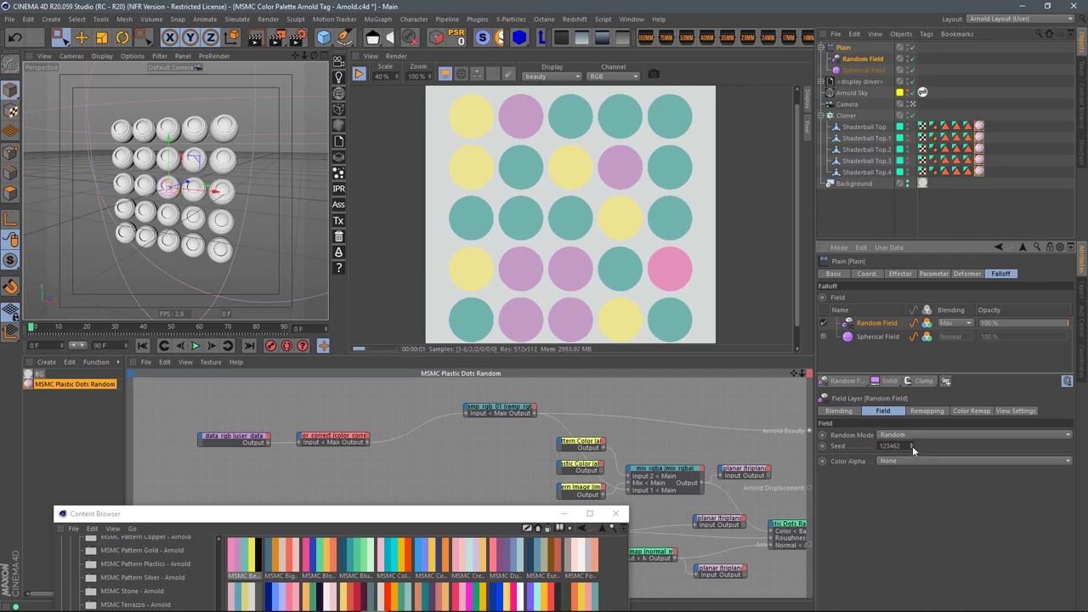
pyautogui.click(911, 445)
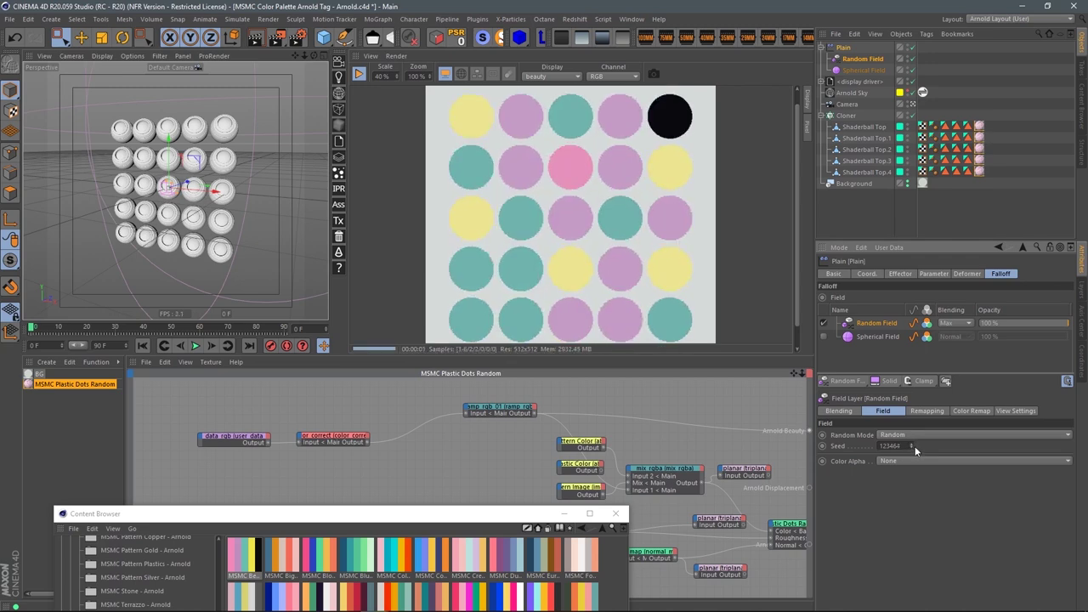
# Move the Spherical Field above the Random Field in the Plain effector's falloff and enable it.
pyautogui.click(867, 337)
pyautogui.moveTo(864, 336); pyautogui.dragTo(863, 323)
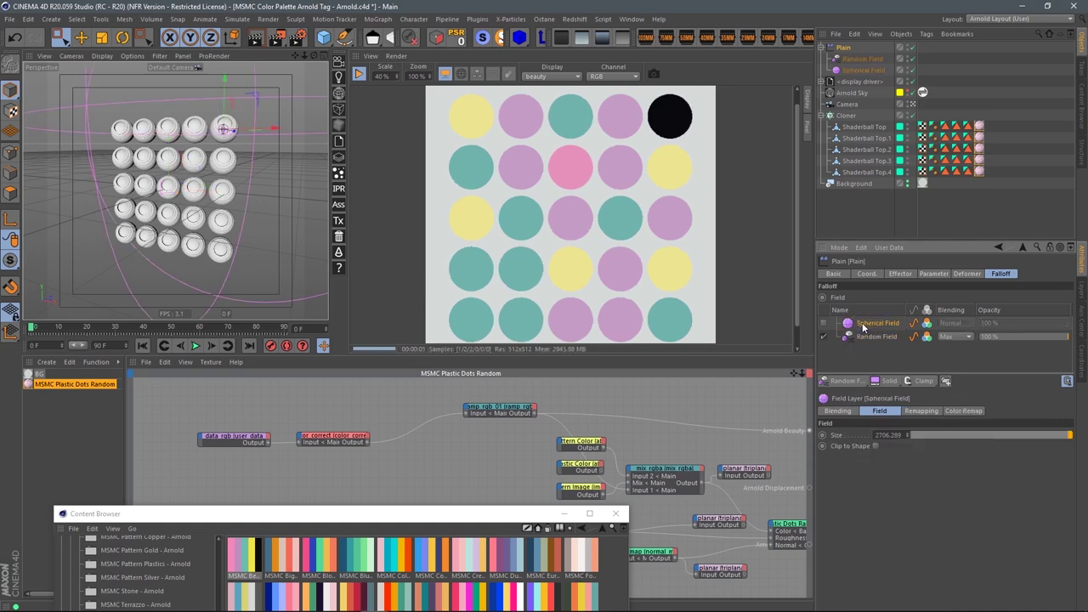
pyautogui.click(824, 324)
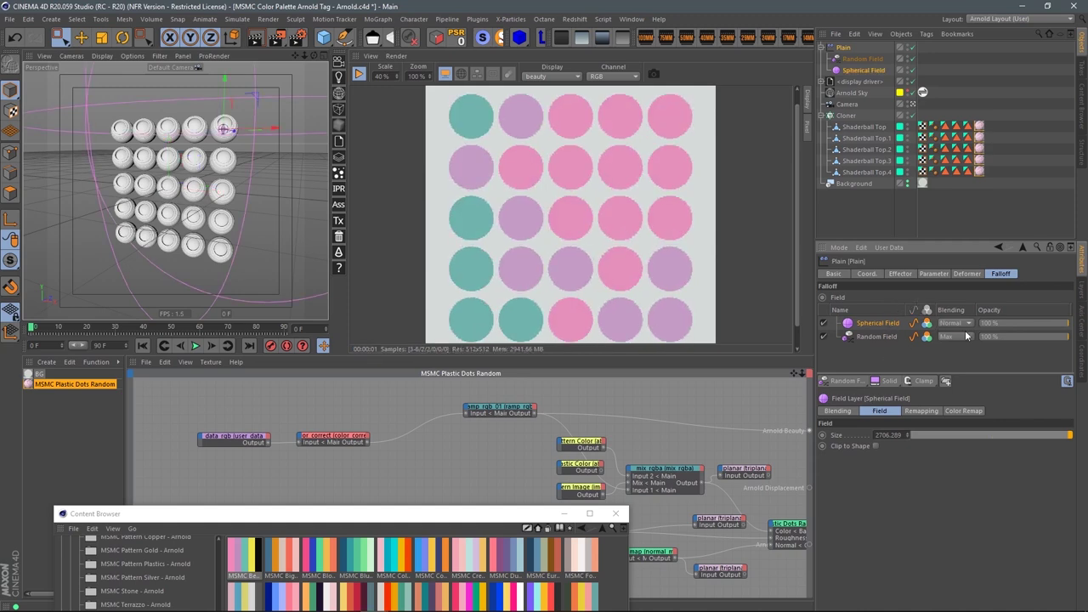
pyautogui.click(961, 325)
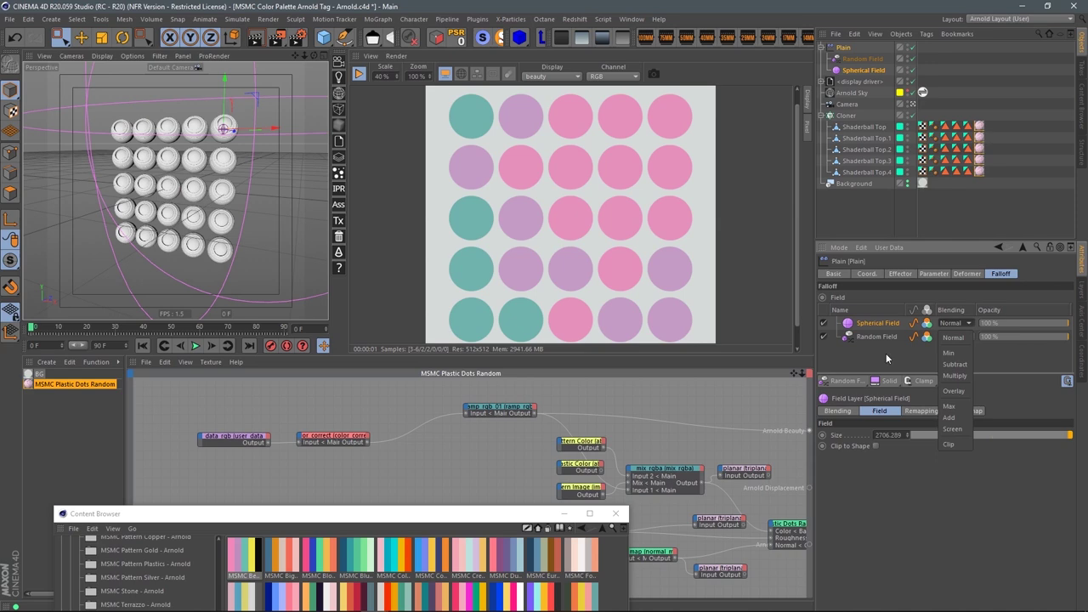
pyautogui.click(949, 406)
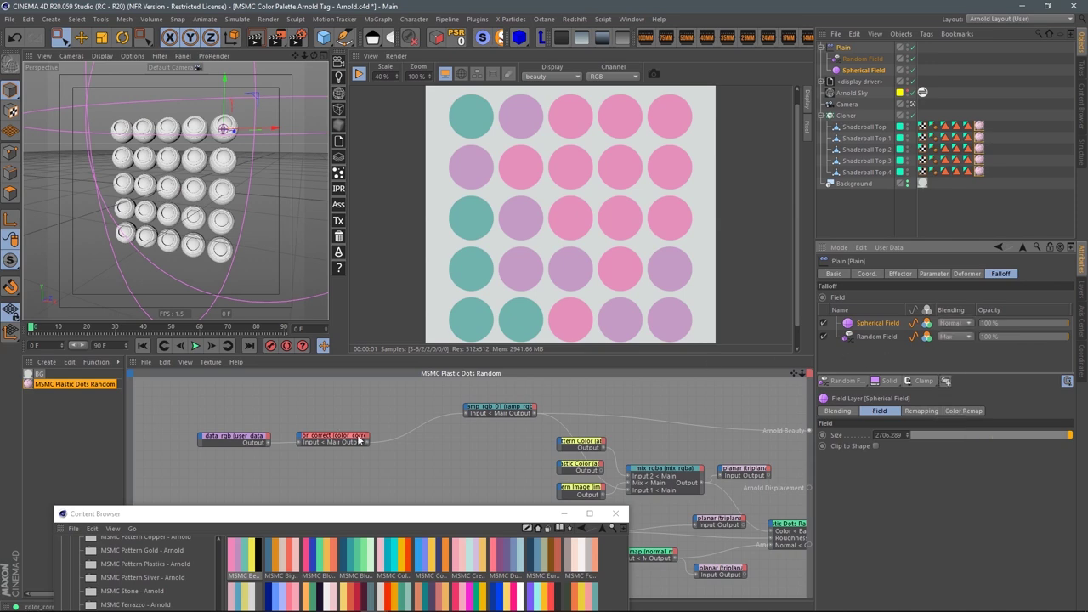
# Connect the color_correct output directly to Arnold Beauty and move the user_data_rgb node farther away from color_correct.
pyautogui.click(344, 442)
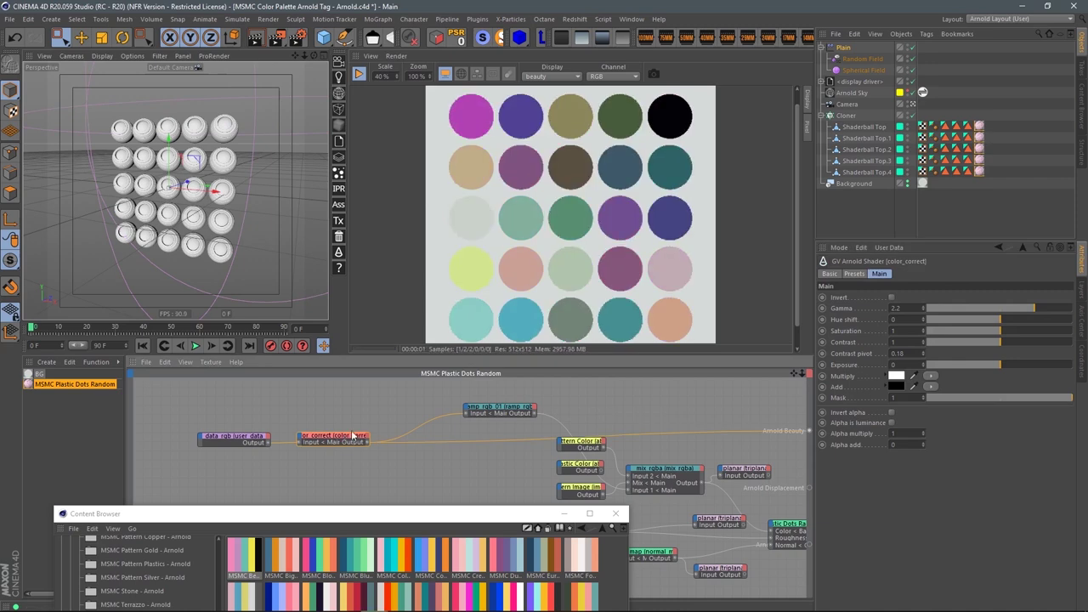
pyautogui.moveTo(230, 443); pyautogui.dragTo(203, 437)
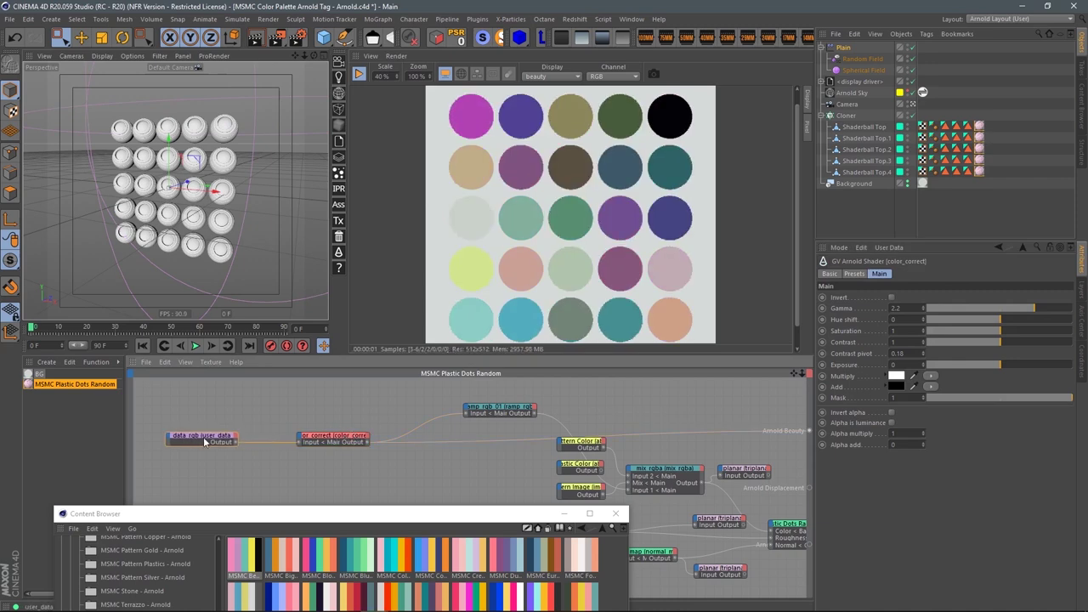
# Compare the render with the Random Field disabled and enabled again in the Plain effector's falloff.
pyautogui.click(862, 70)
pyautogui.click(846, 48)
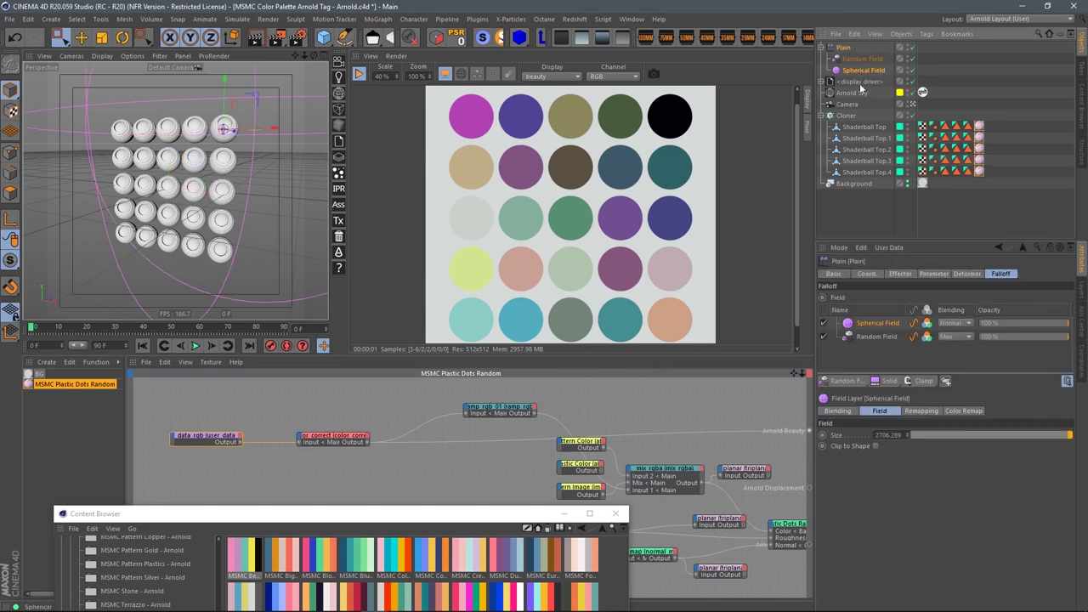
pyautogui.click(823, 338)
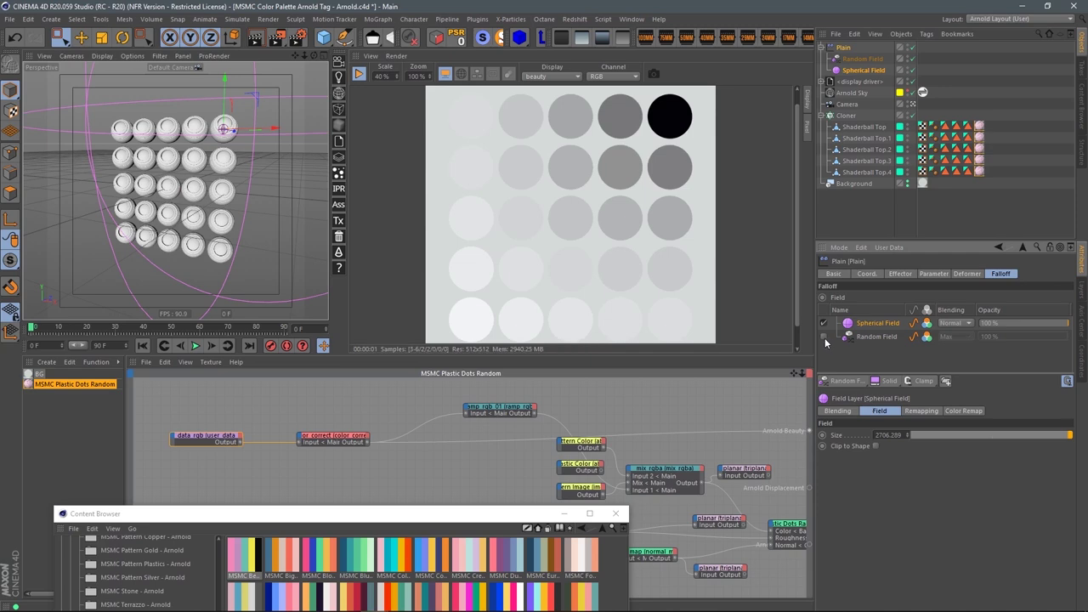
pyautogui.click(824, 337)
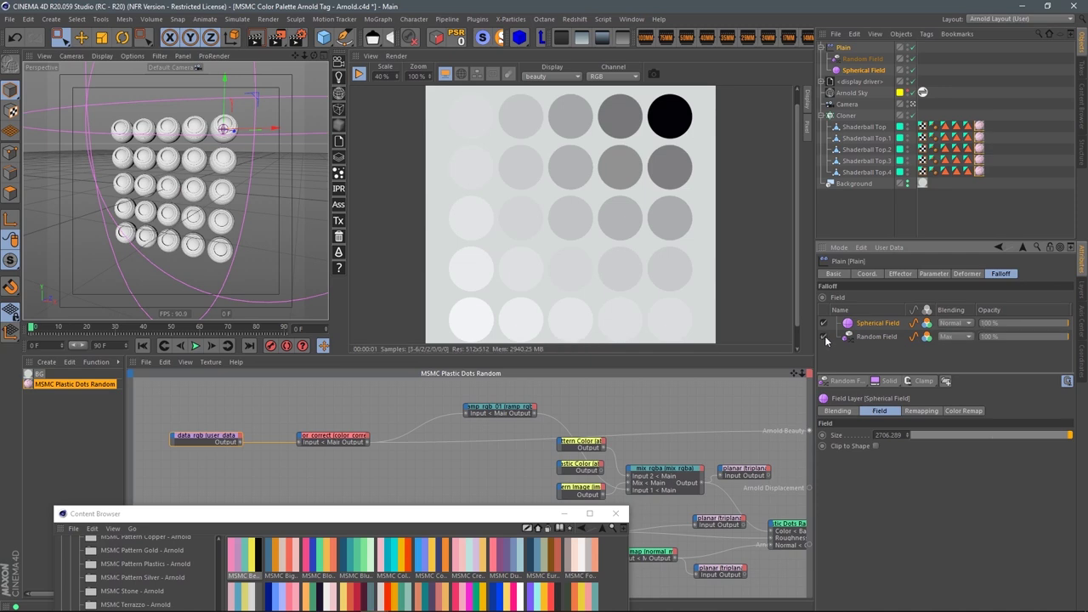
# Set the Spherical Field's blending to Multiply and toggle the Random Field's color channel.
pyautogui.click(961, 324)
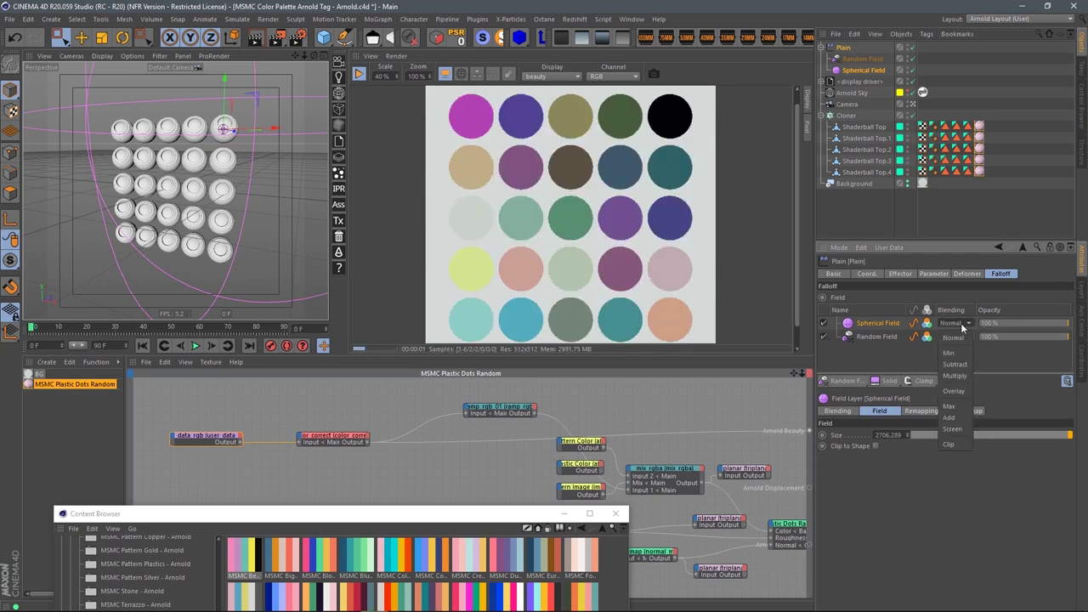
pyautogui.click(959, 376)
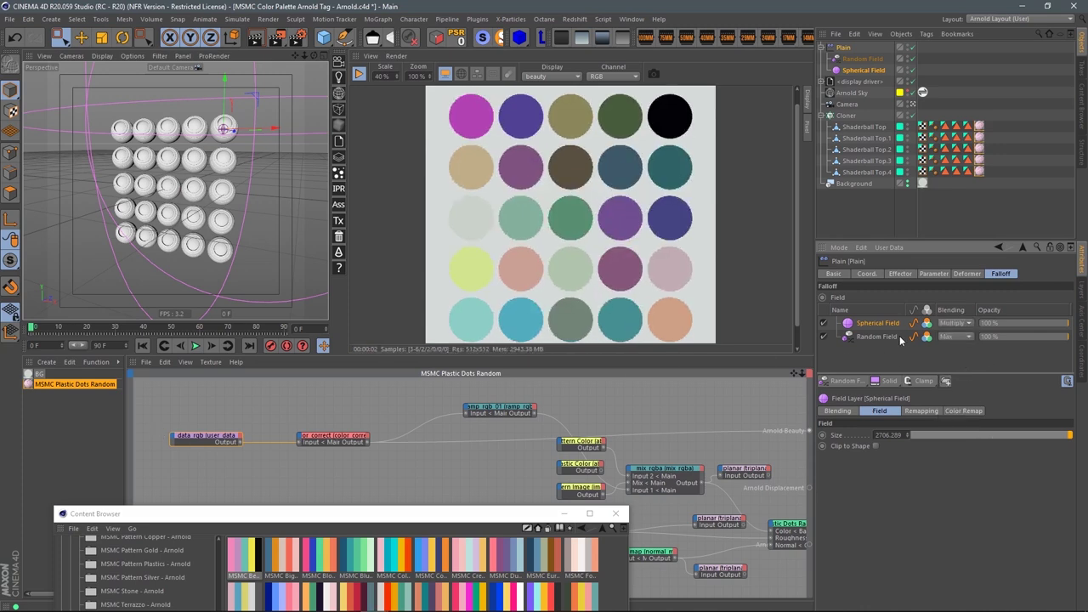
pyautogui.click(927, 338)
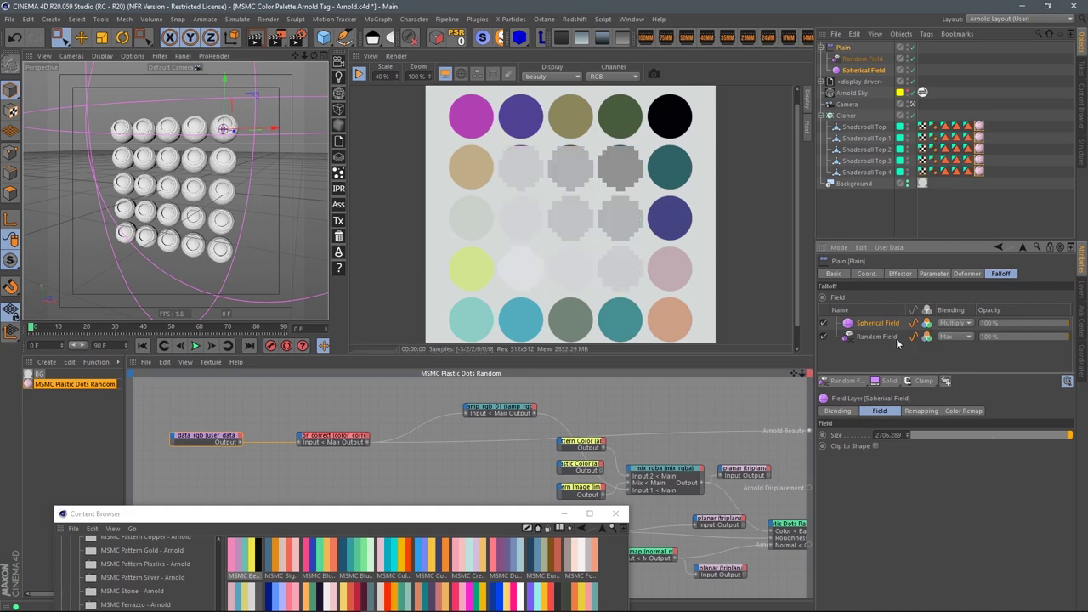
# Set the Random Field's color remap mode to Gradient.
pyautogui.click(889, 340)
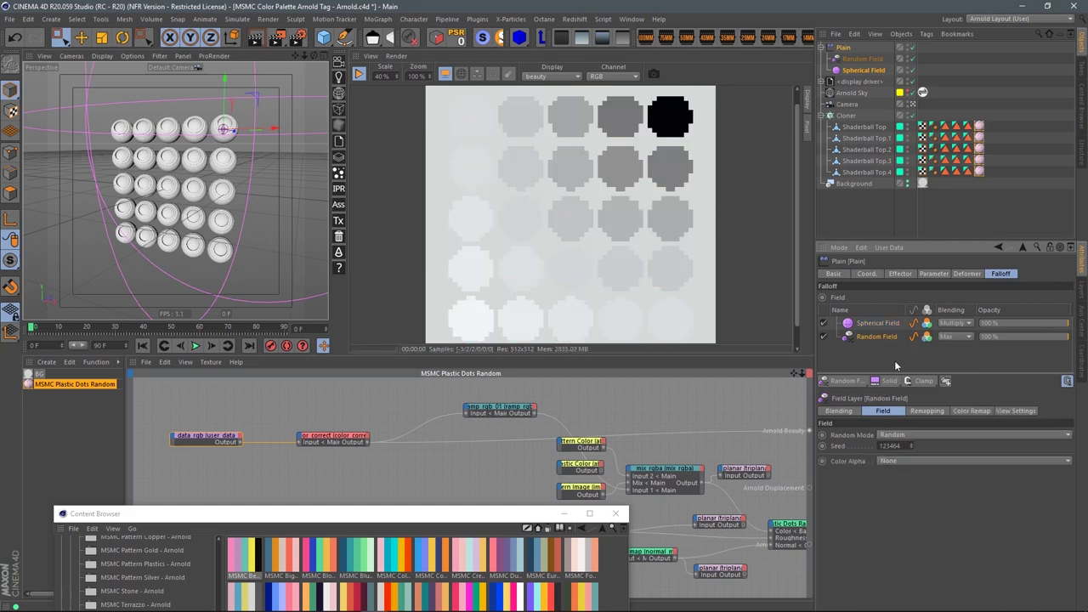
pyautogui.click(933, 411)
pyautogui.click(967, 411)
pyautogui.click(908, 434)
pyautogui.click(899, 466)
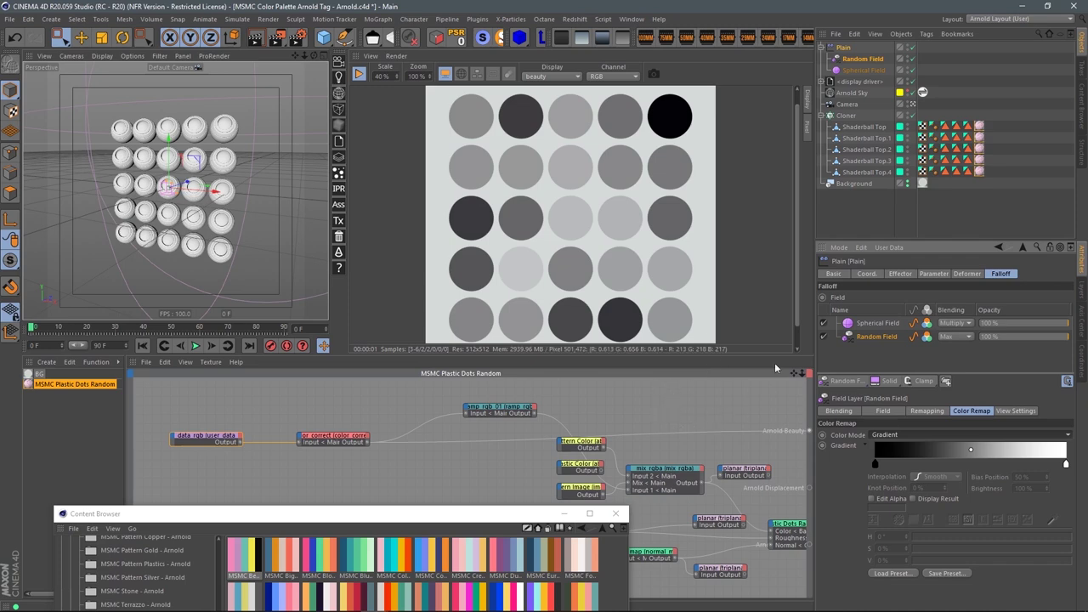
# Connect the ramp_rgb_01 output directly to Arnold Beauty to preview the palette colors.
pyautogui.click(880, 324)
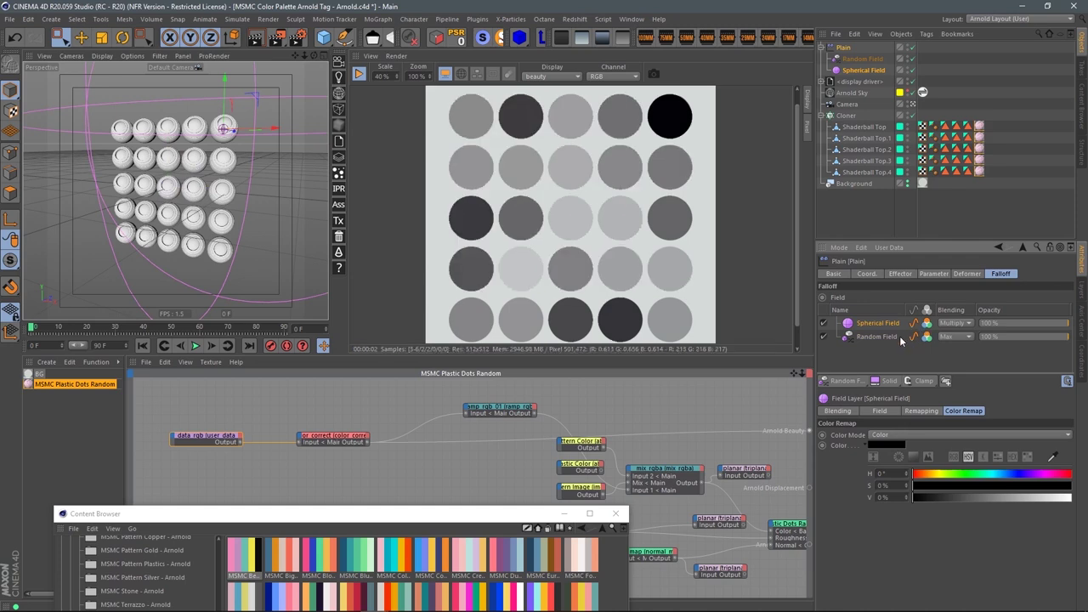
pyautogui.click(517, 411)
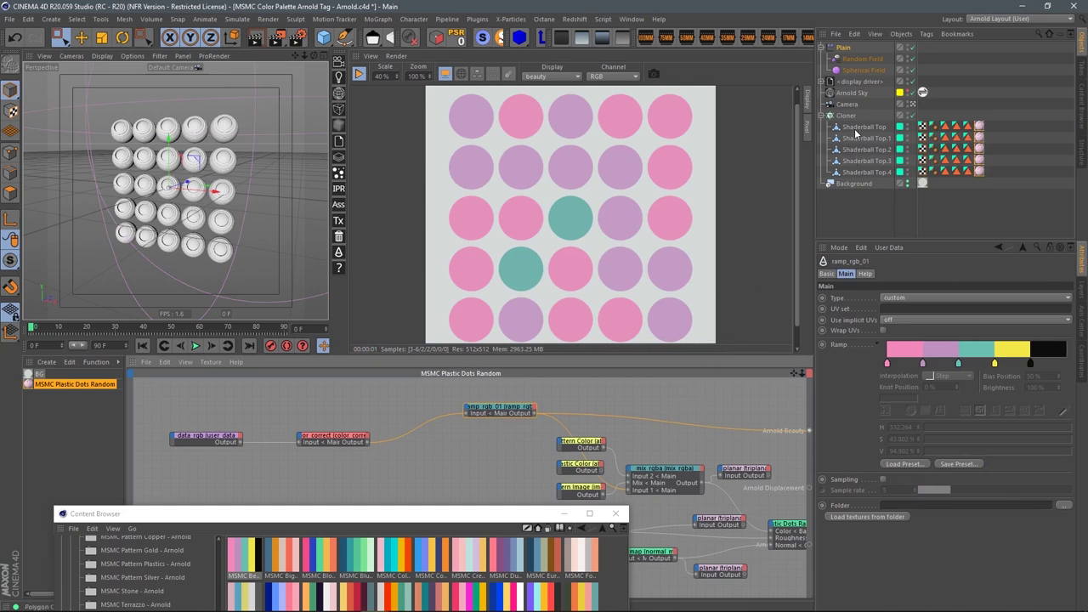
# Shrink the Spherical Field to a size of about 1068 around the upper-right clones.
pyautogui.click(847, 71)
pyautogui.scroll(-5, 208, 249)
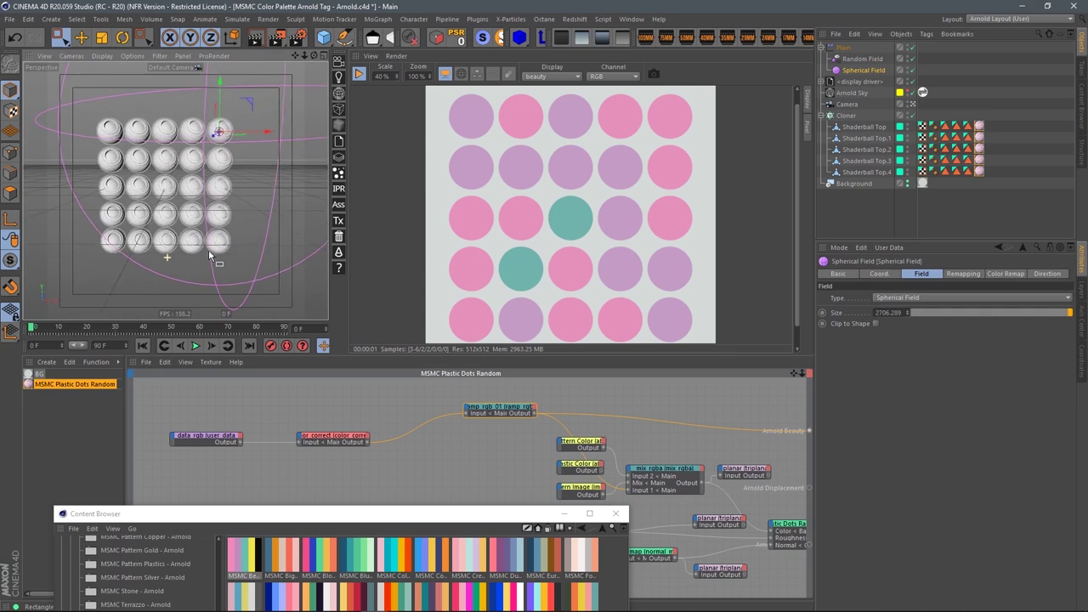
pyautogui.scroll(3, 254, 220)
pyautogui.moveTo(301, 191); pyautogui.dragTo(271, 208)
pyautogui.scroll(2, 259, 206)
pyautogui.scroll(1, 260, 204)
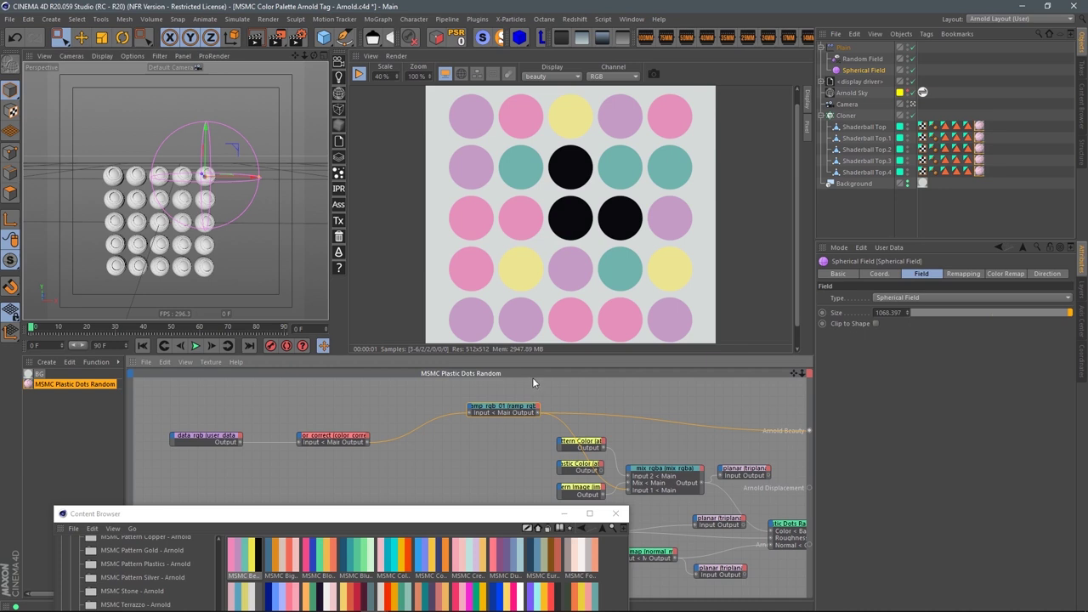
# Preview color_correct through Arnold Beauty and compare the render with the Plain effector's Random Field disabled and enabled again.
pyautogui.moveTo(569, 391); pyautogui.dragTo(568, 392)
pyautogui.moveTo(486, 397); pyautogui.dragTo(448, 406, button='middle')
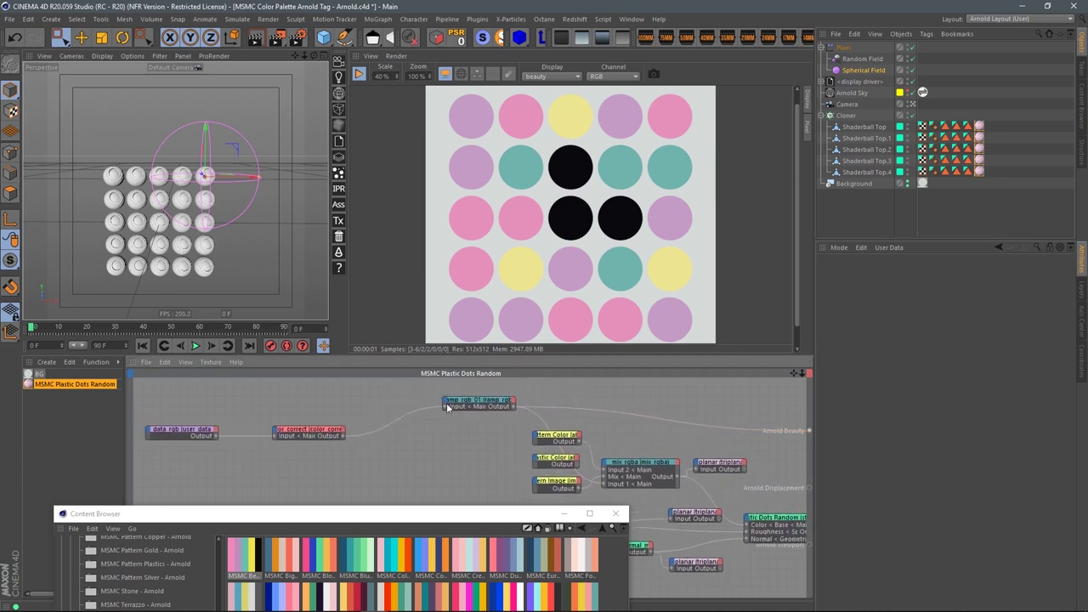
pyautogui.click(863, 60)
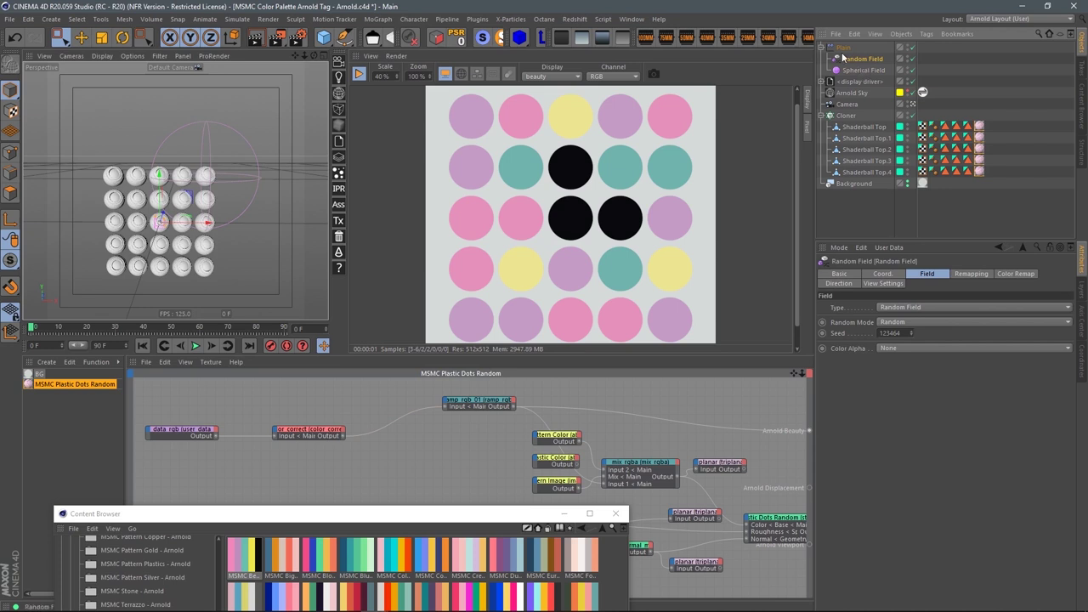
pyautogui.click(844, 47)
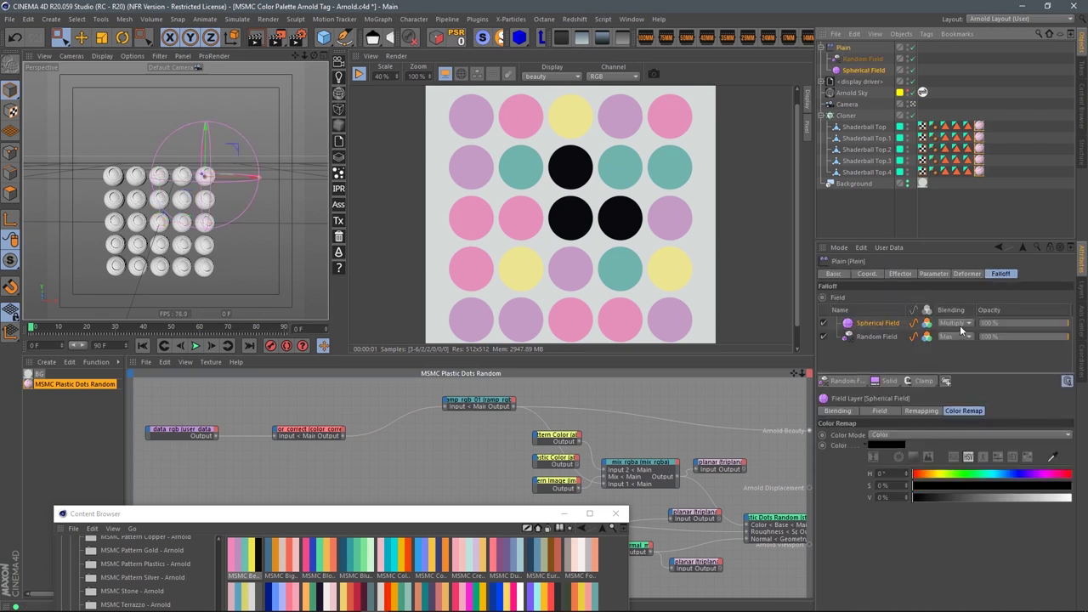
pyautogui.click(314, 435)
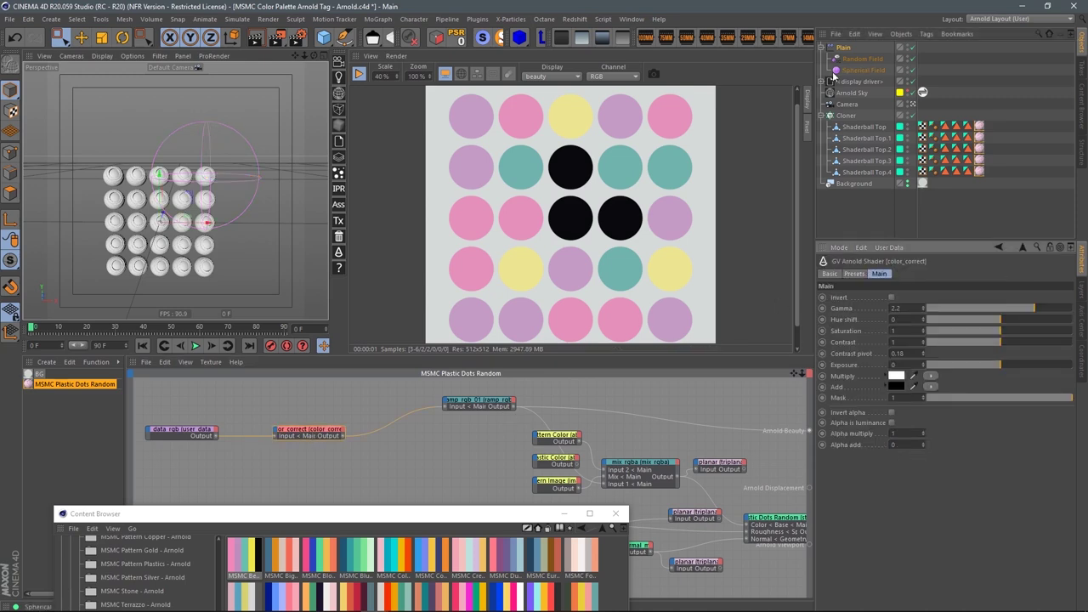
pyautogui.click(845, 49)
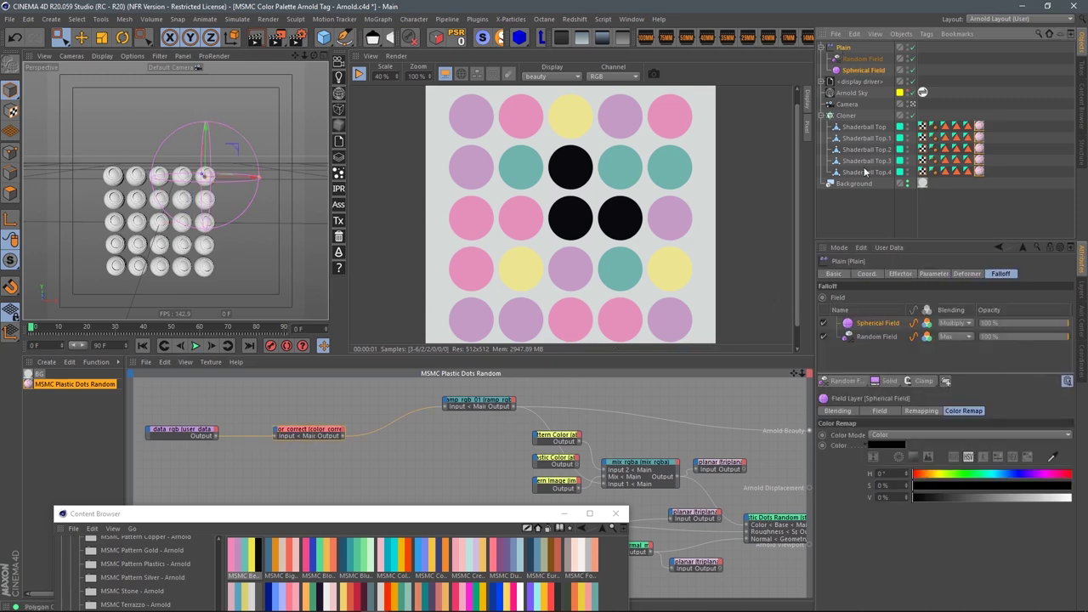
pyautogui.click(823, 337)
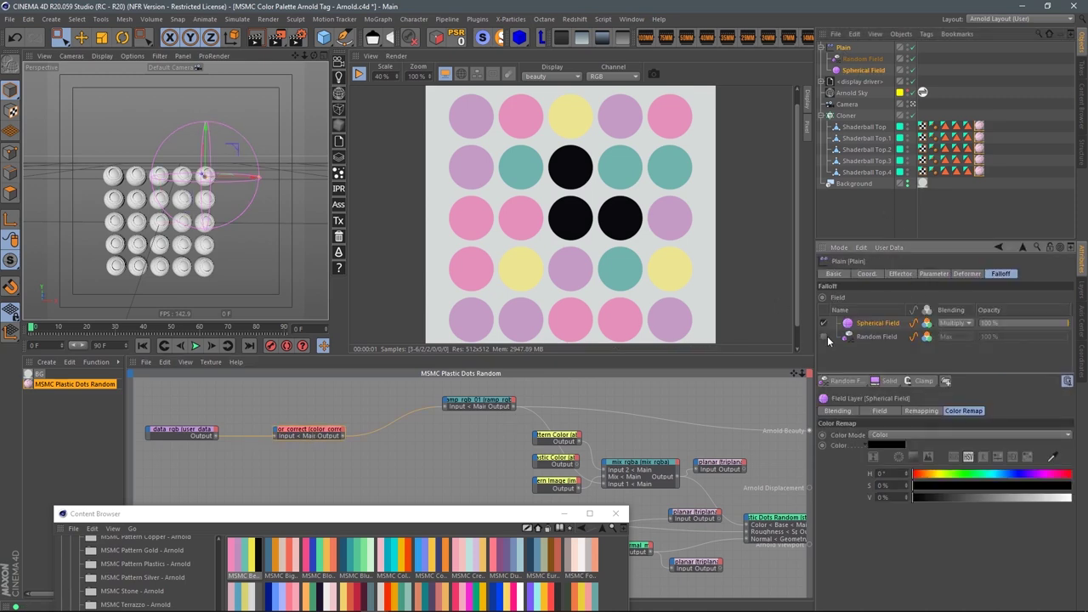
pyautogui.click(316, 429)
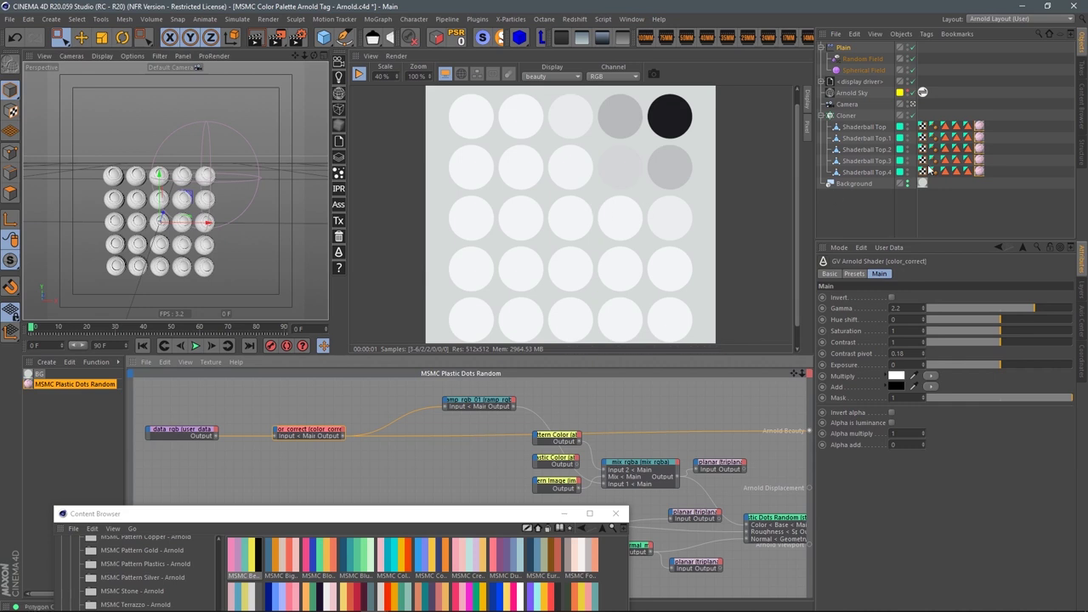
pyautogui.click(845, 48)
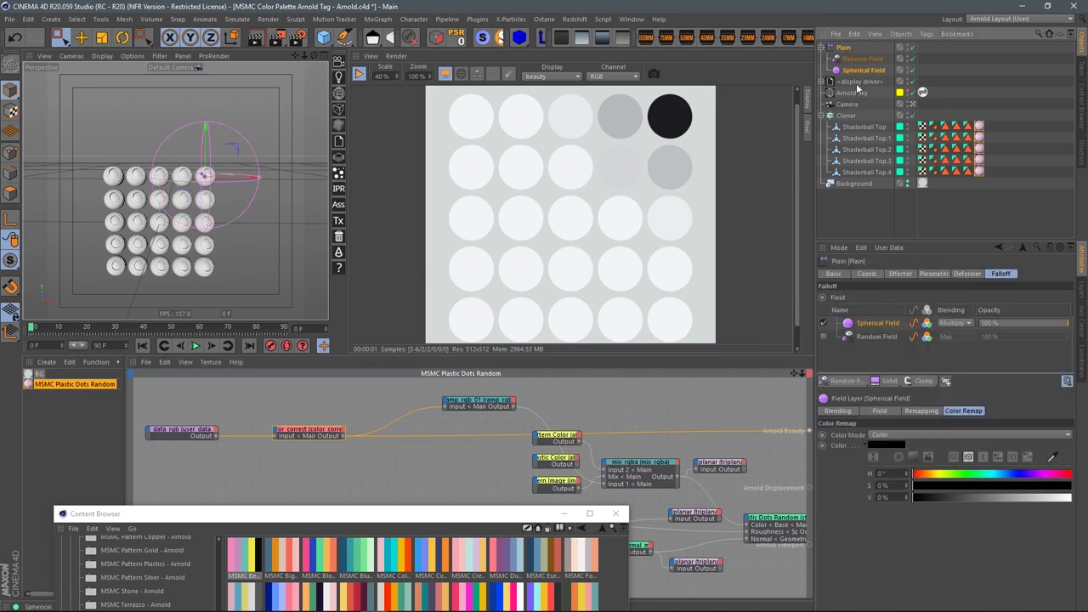
pyautogui.click(824, 337)
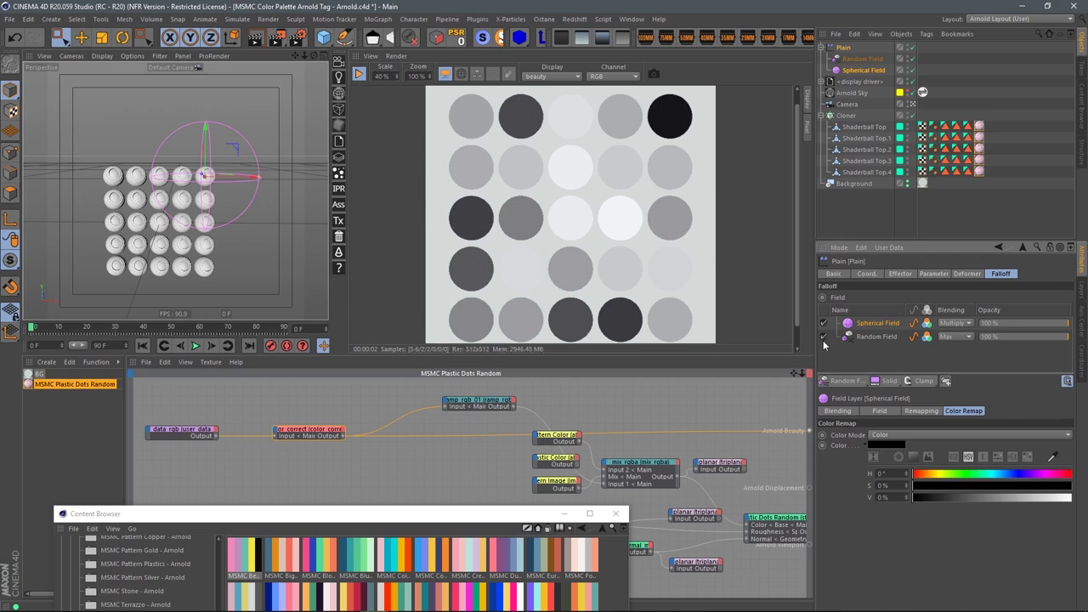
# Set the Random Field's blending to Normal in the Plain effector's falloff.
pyautogui.click(955, 338)
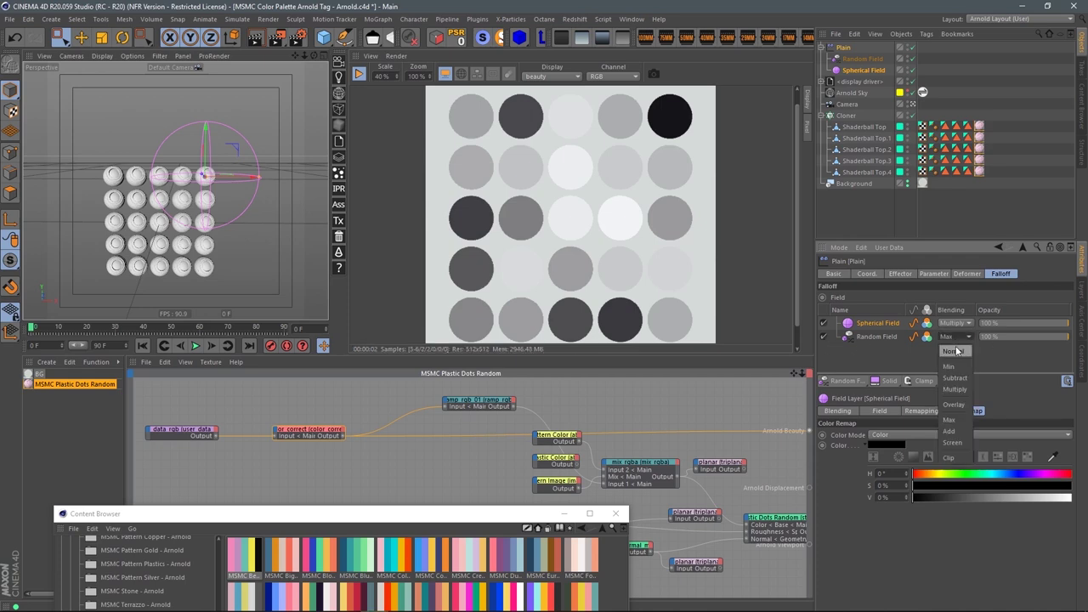
pyautogui.click(954, 351)
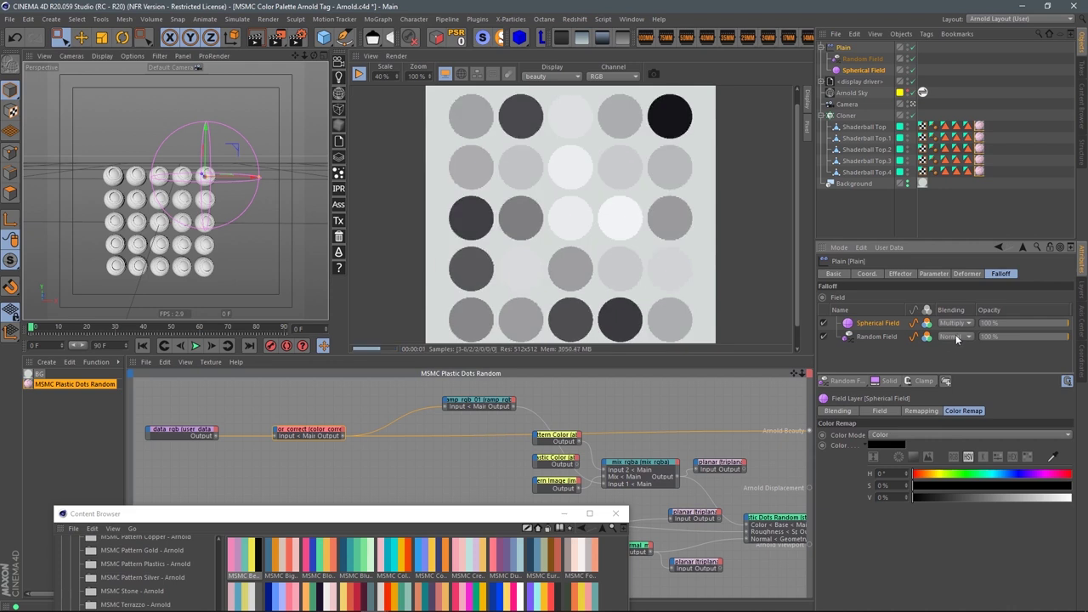
# Try Screen and Add blending on the Spherical Field and set it back to Multiply.
pyautogui.click(955, 336)
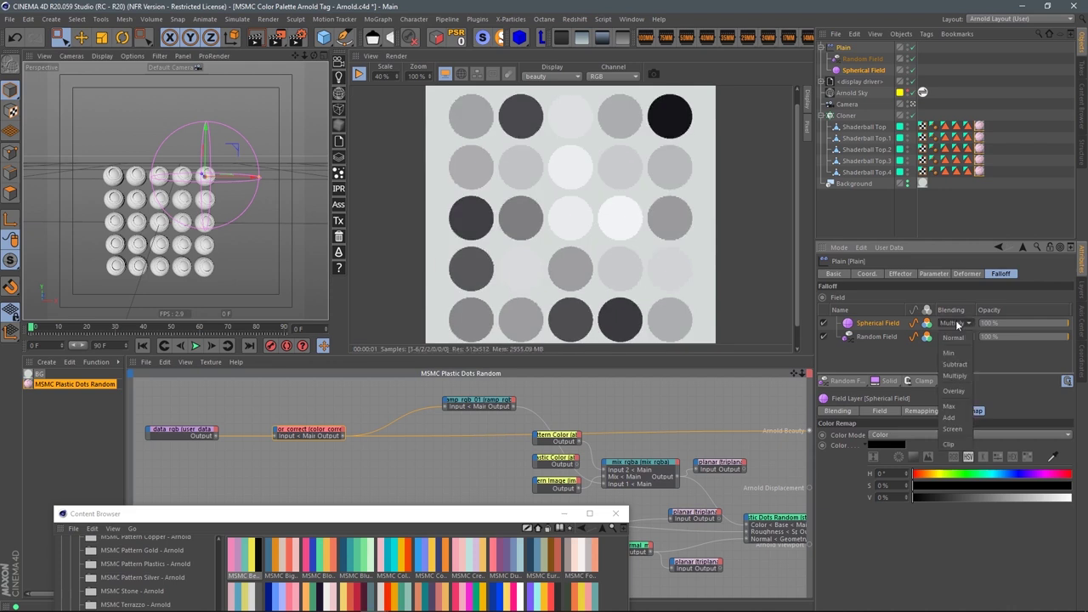
pyautogui.click(951, 429)
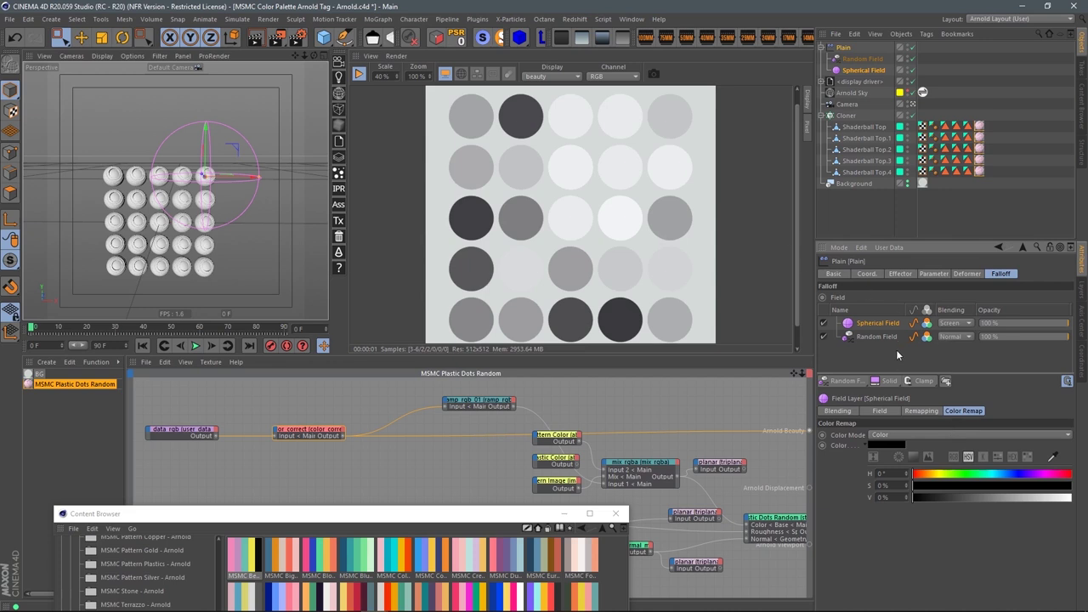
pyautogui.click(952, 337)
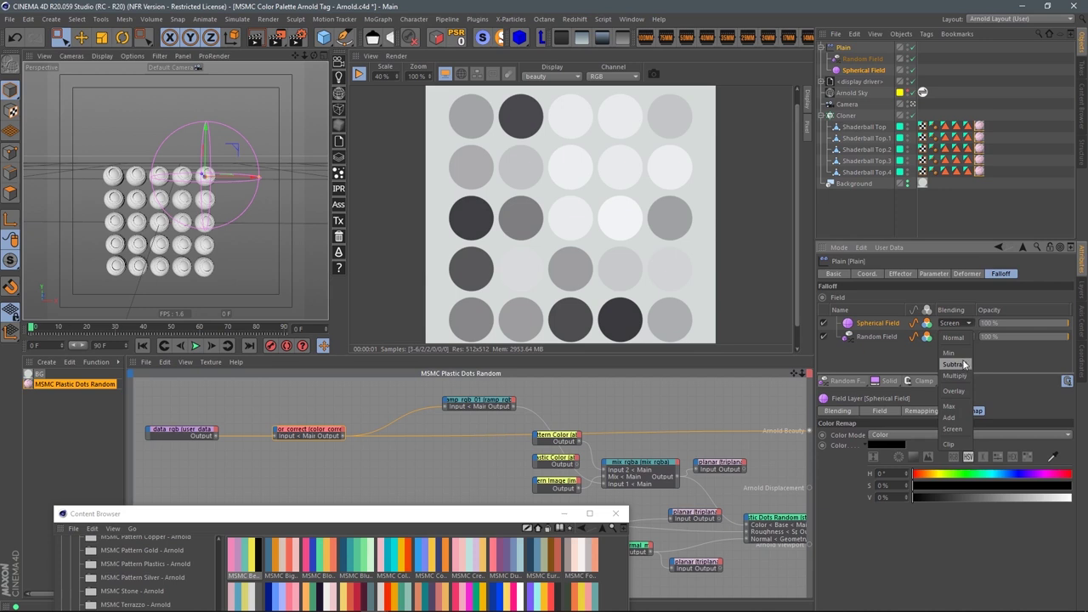
pyautogui.click(958, 417)
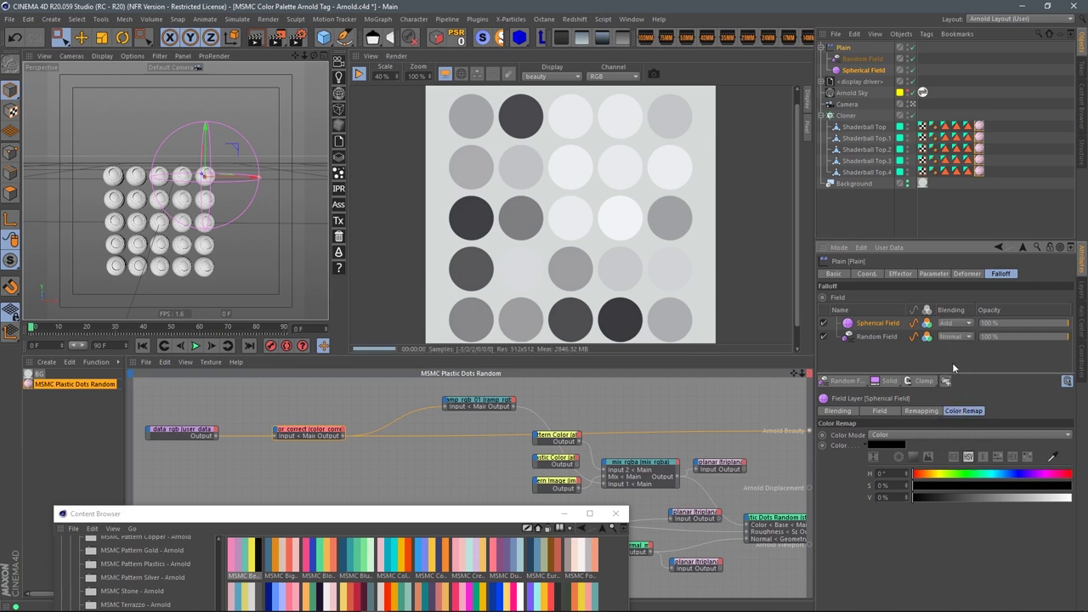
pyautogui.click(958, 323)
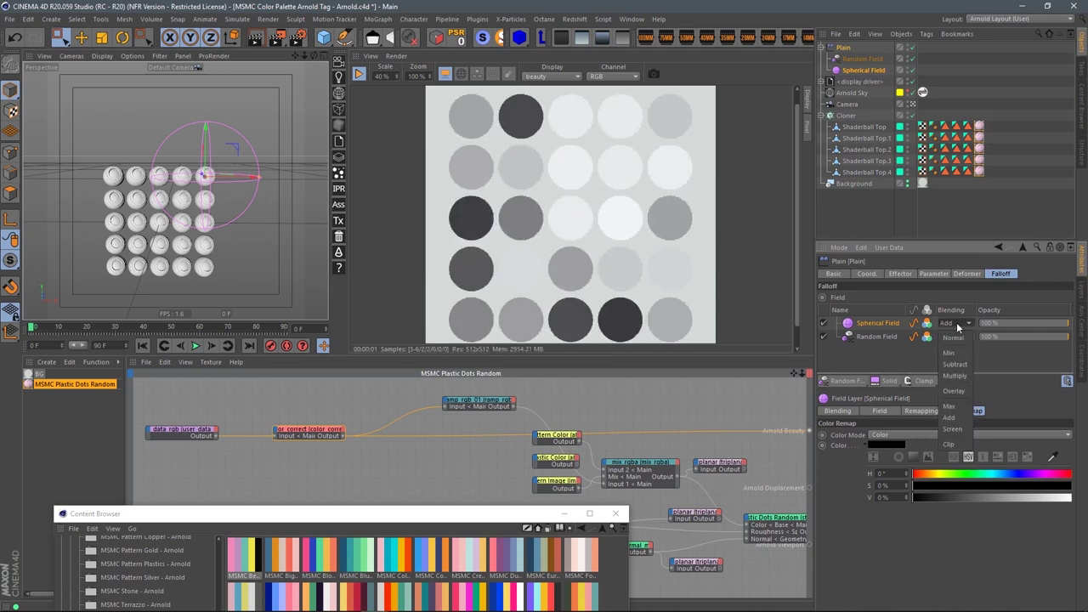
pyautogui.click(954, 376)
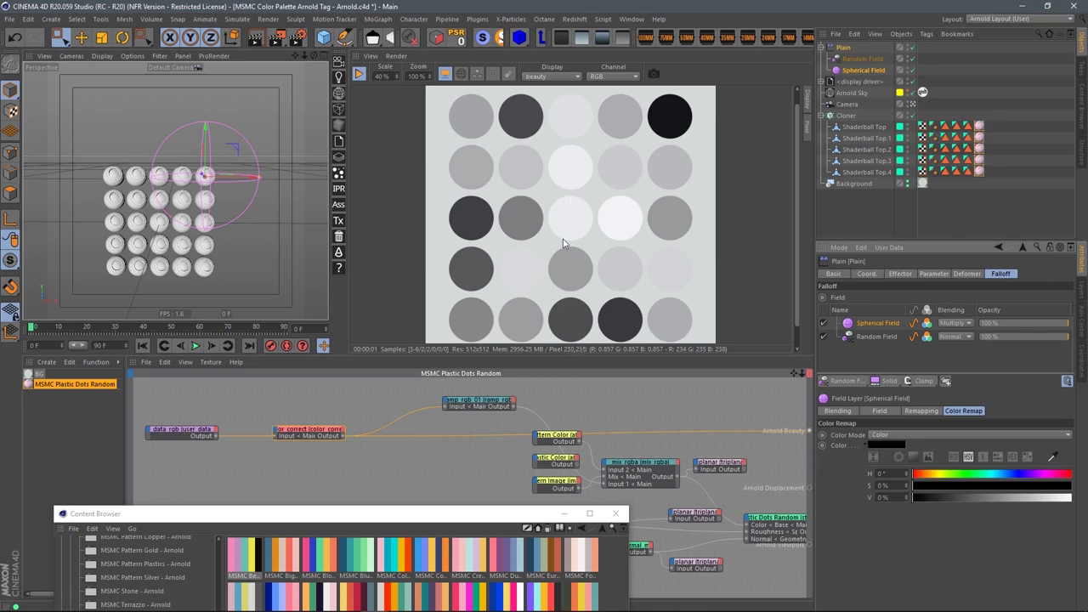
# Reconnect ramp_rgb_01 to Arnold Beauty and move the Spherical Field via the lower-left clones to the grid's lower-right corner.
pyautogui.hotkey('ctrl', 'z')
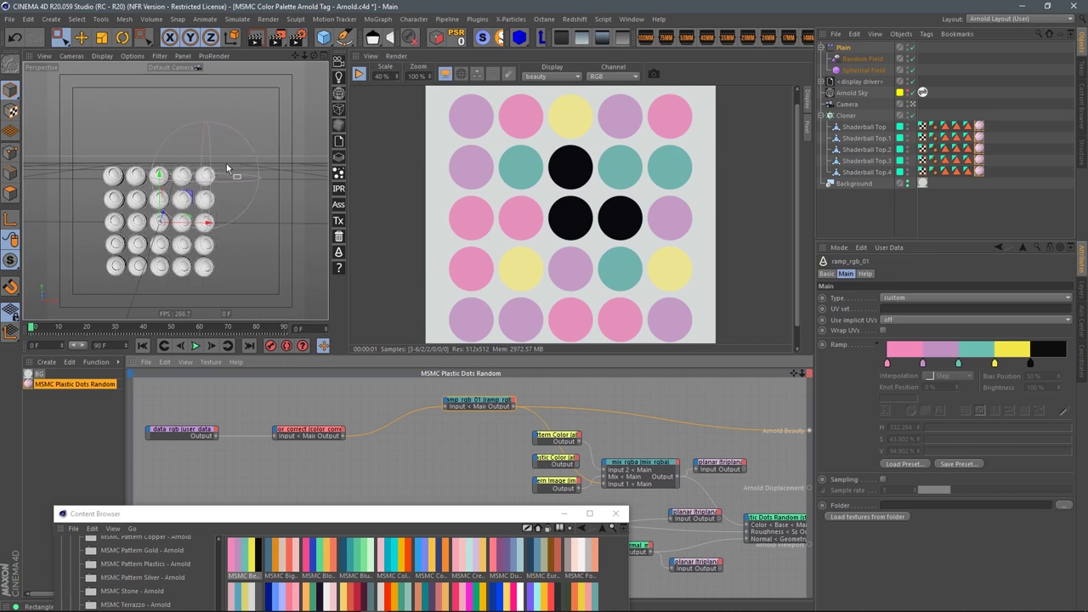
pyautogui.click(266, 170)
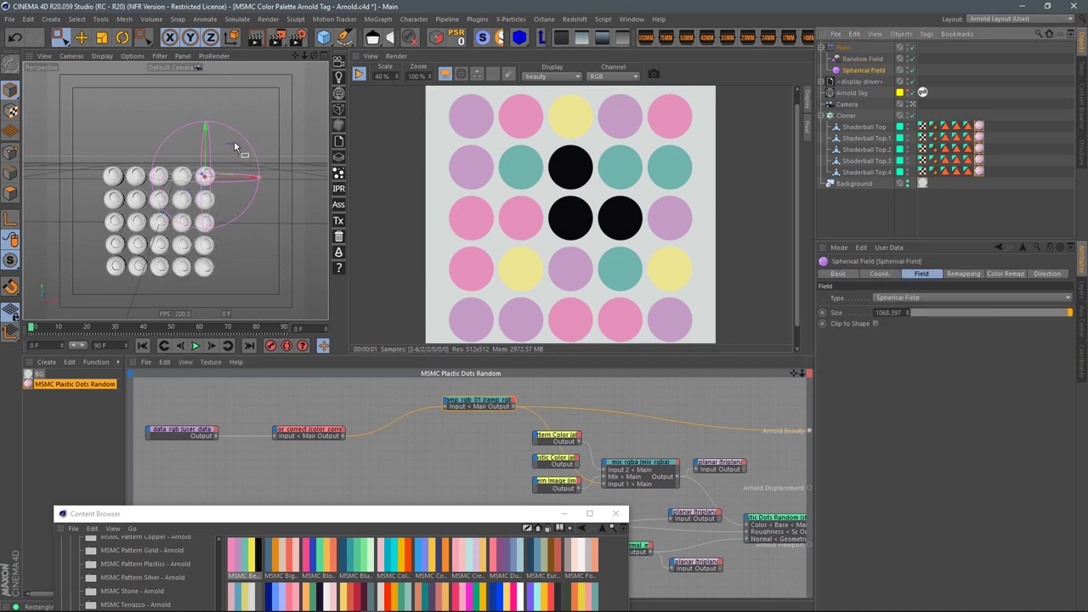
pyautogui.click(237, 149)
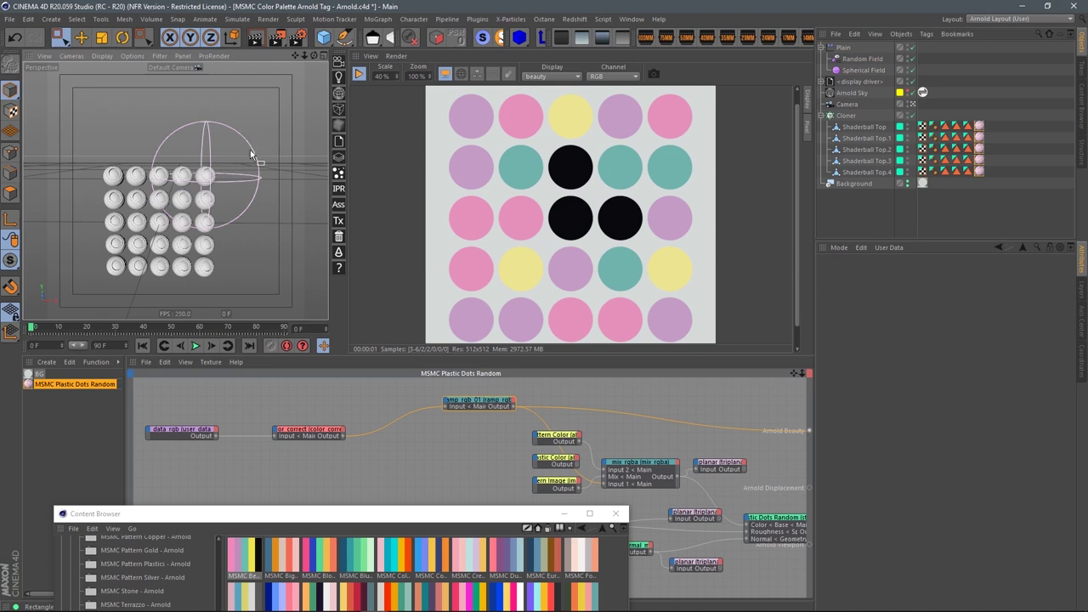
pyautogui.click(235, 150)
pyautogui.moveTo(183, 204); pyautogui.dragTo(196, 226)
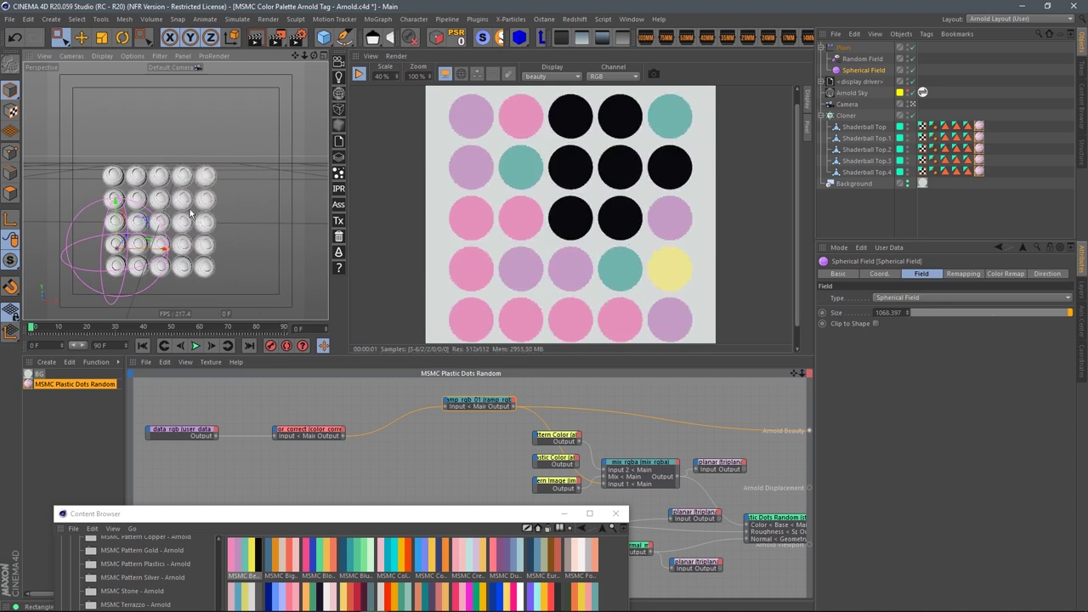
pyautogui.moveTo(146, 225); pyautogui.dragTo(241, 194)
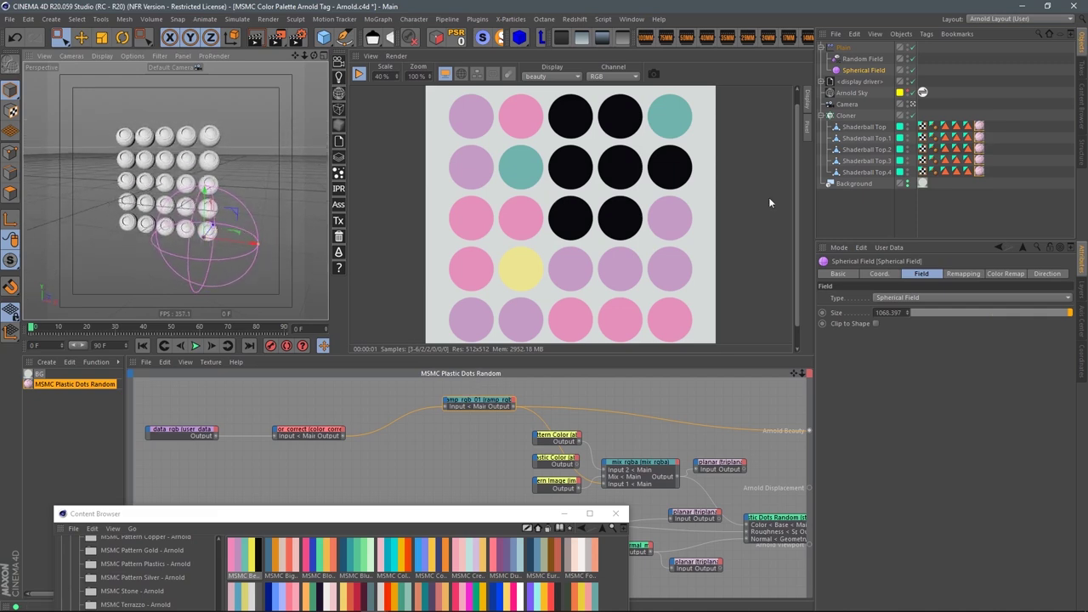
# Set the Random Field's seed to 123465.
pyautogui.click(863, 59)
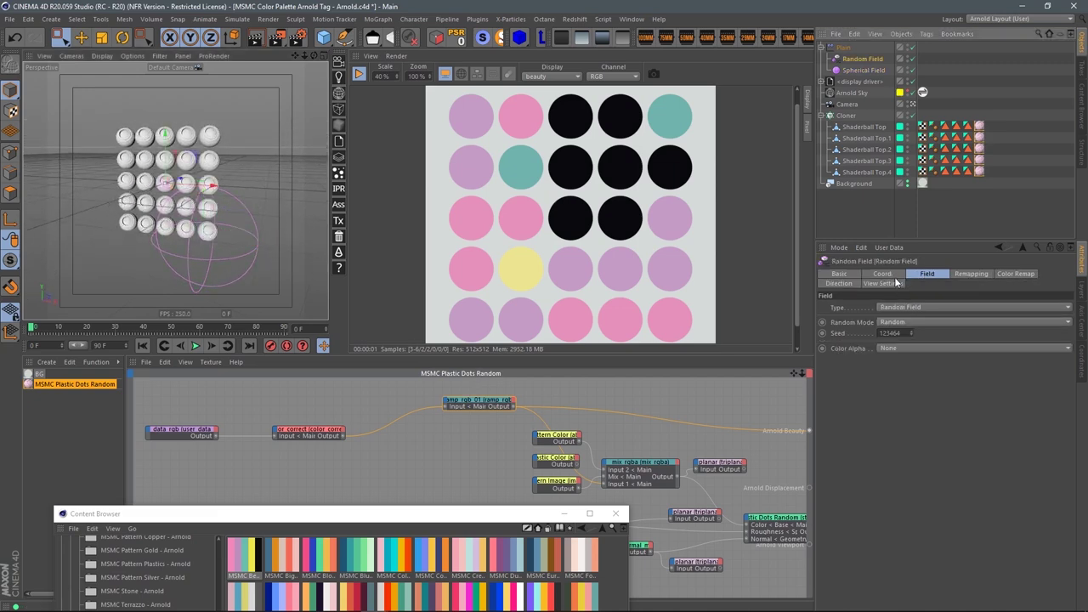
pyautogui.click(911, 331)
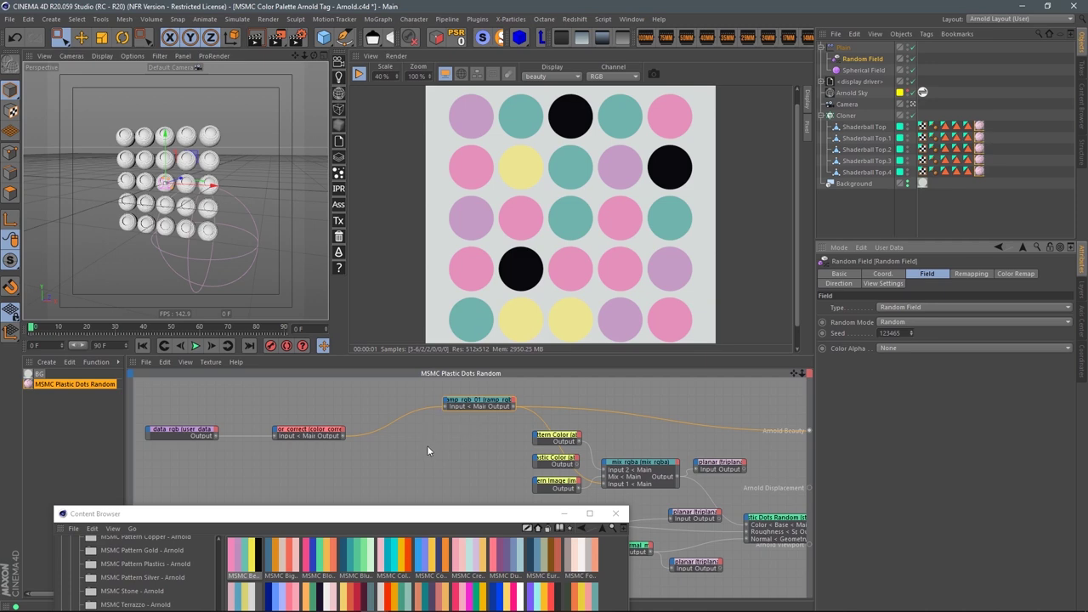
# Connect the MSMC Plastic Dots Random standard surface output to Arnold Beauty to render the full material.
pyautogui.scroll(-2, 441, 446)
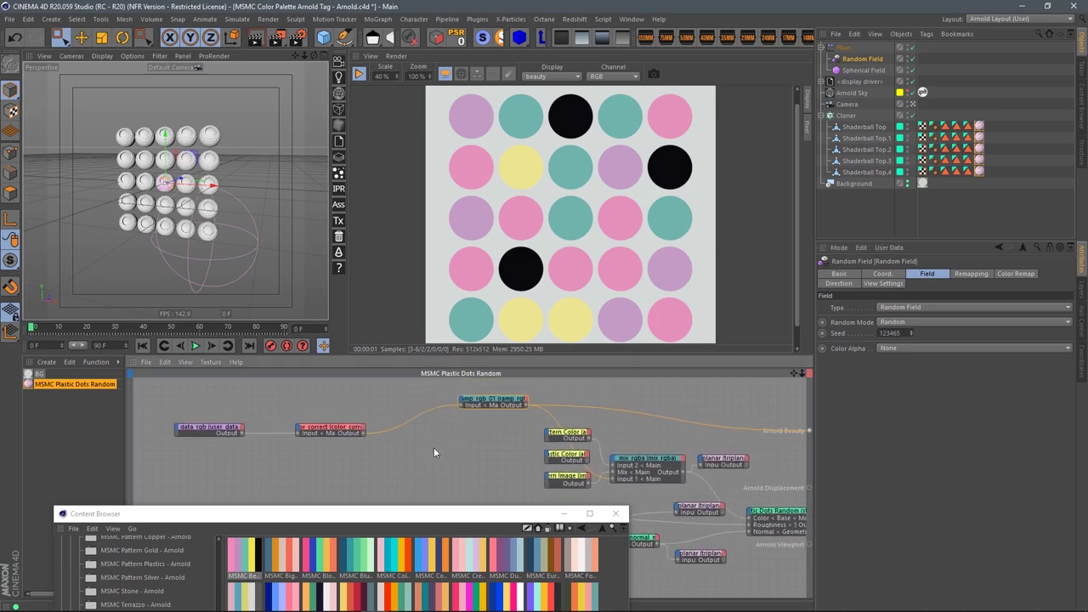
pyautogui.moveTo(446, 430); pyautogui.dragTo(216, 392, button='middle')
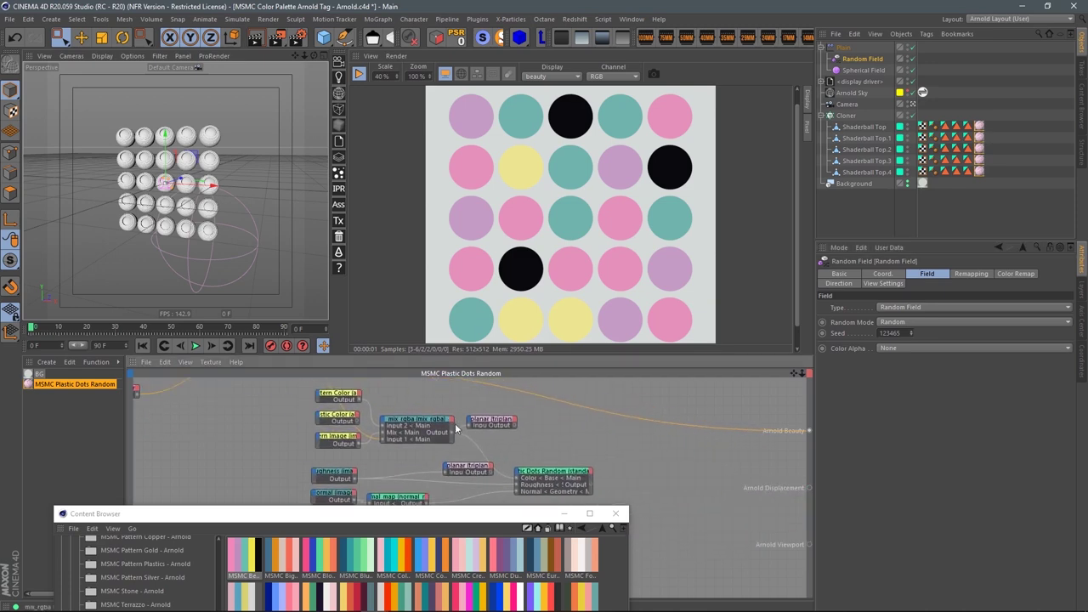
pyautogui.click(552, 476)
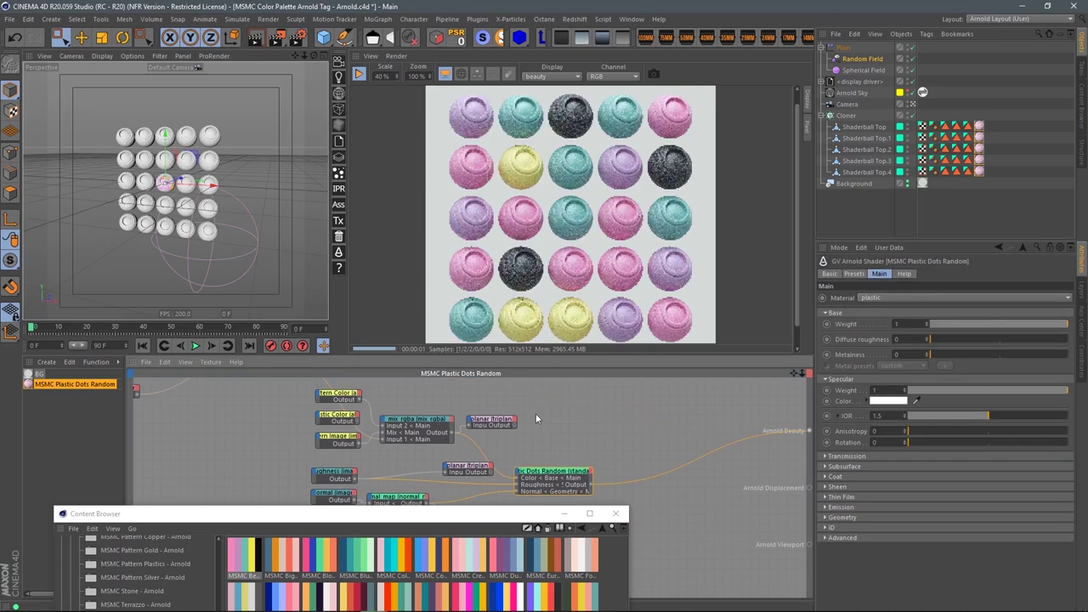
pyautogui.moveTo(543, 418); pyautogui.dragTo(663, 410, button='middle')
pyautogui.moveTo(510, 402); pyautogui.dragTo(545, 415, button='middle')
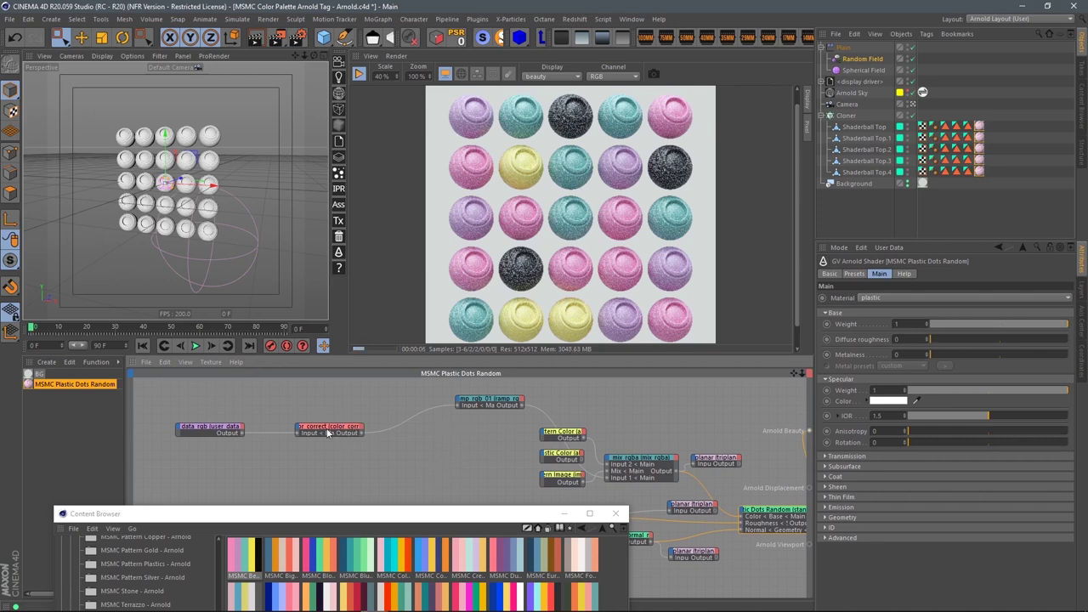
pyautogui.click(294, 396)
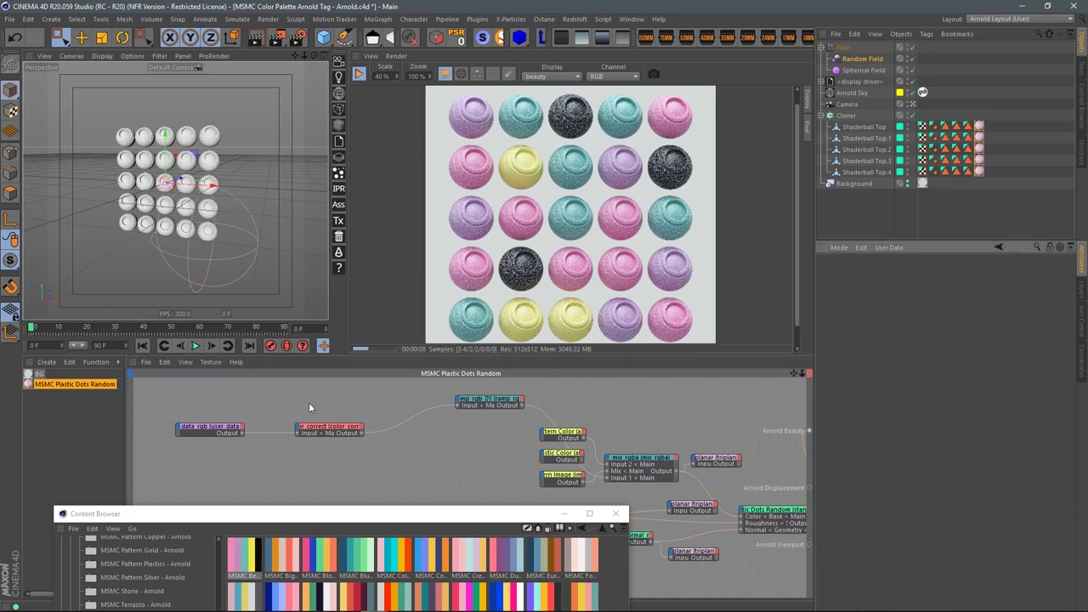
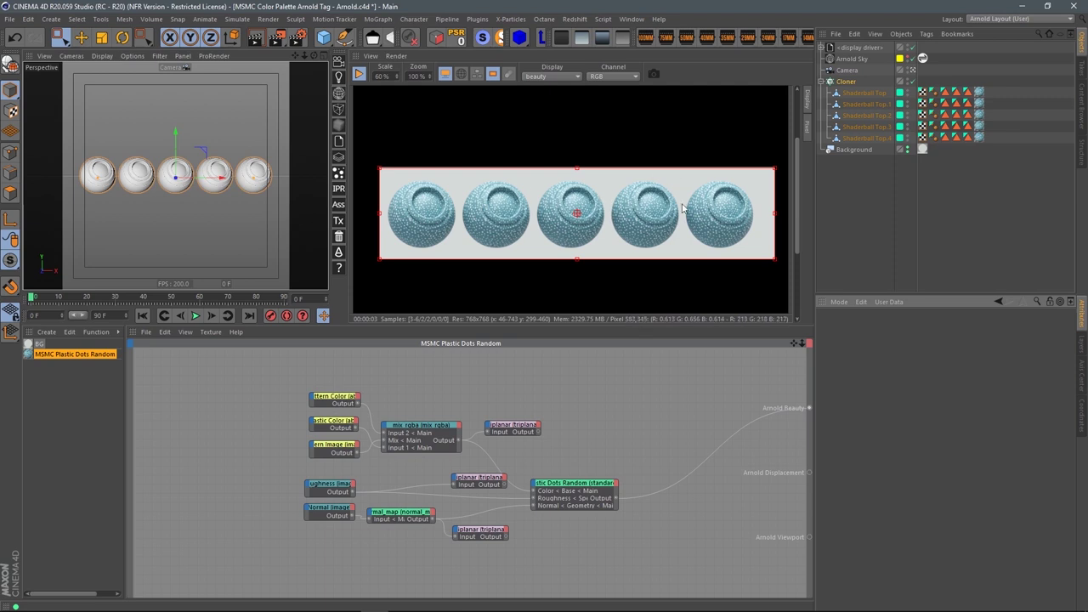
# Add a user_data_int node to the MSMC Plastic Dots Random network and place it left of the color nodes.
pyautogui.click(866, 94)
pyautogui.keyDown('shift'); pyautogui.click(876, 138); pyautogui.keyUp('shift')
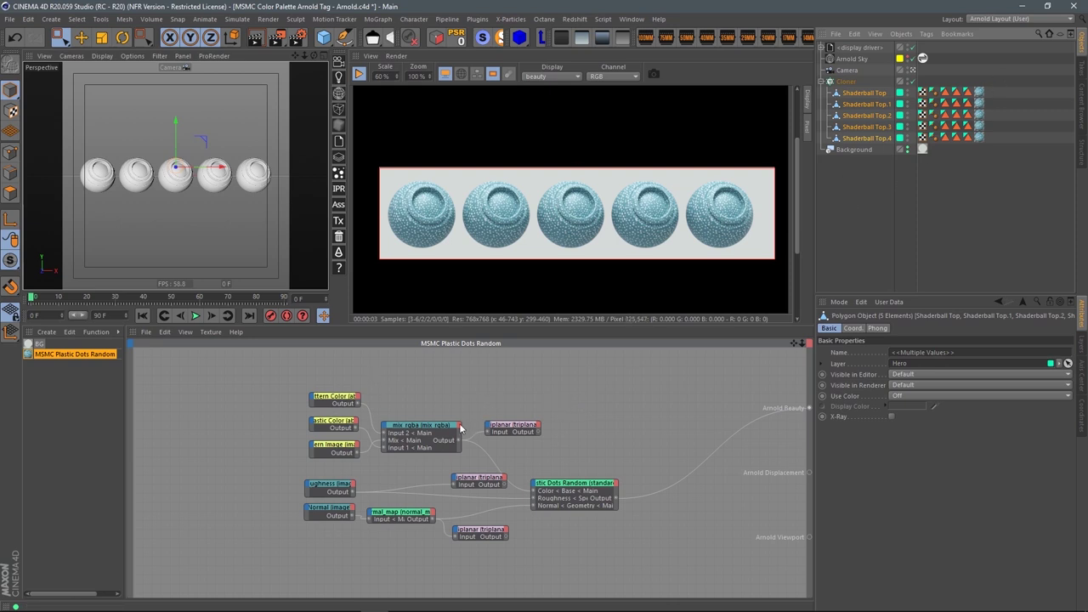
pyautogui.moveTo(418, 393); pyautogui.dragTo(463, 378, button='middle')
pyautogui.click(497, 401)
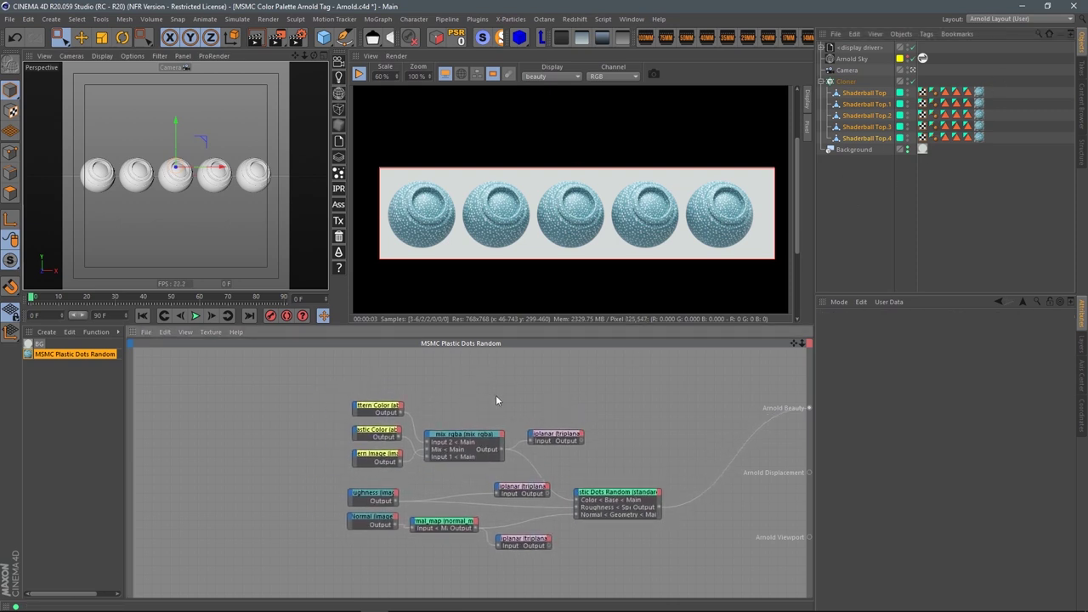
pyautogui.press('Tab')
pyautogui.write('user')
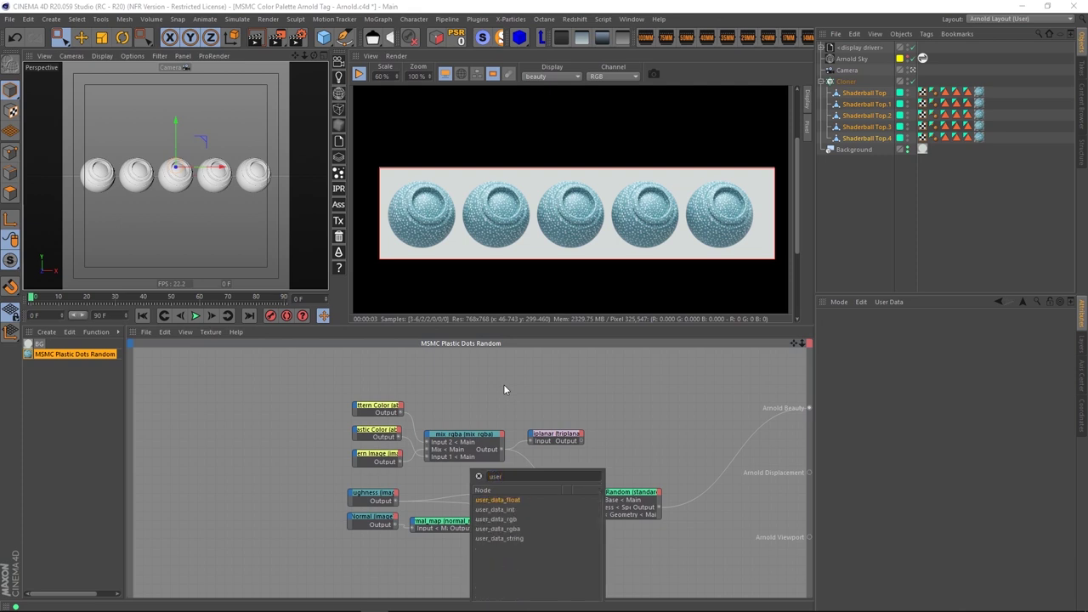
pyautogui.click(496, 509)
pyautogui.moveTo(463, 474); pyautogui.dragTo(198, 432)
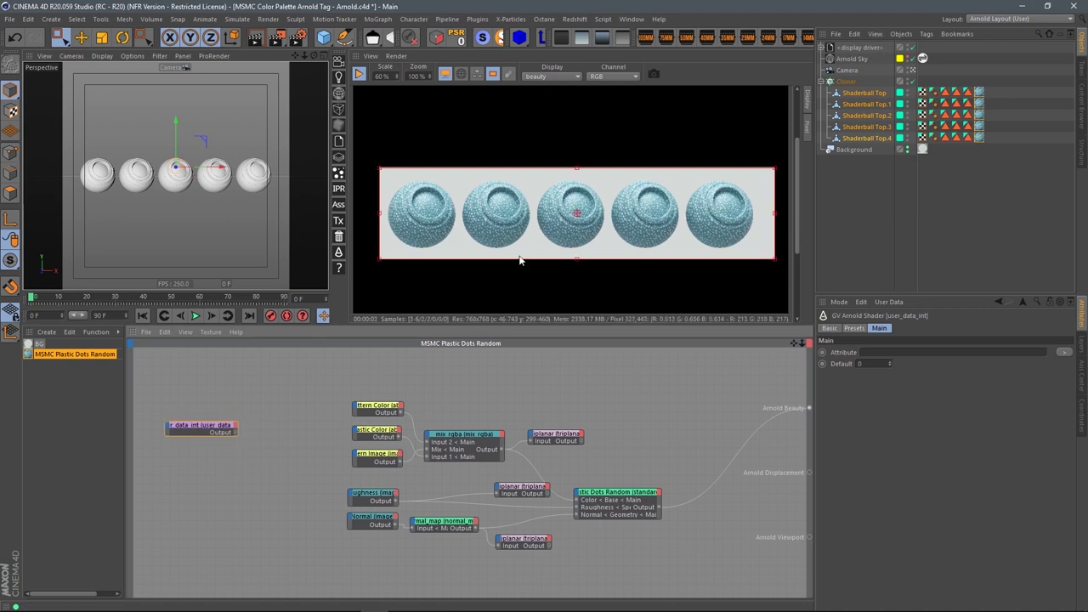
# Add a range node beside the user_data_int node and set its Input max to 4.
pyautogui.click(473, 377)
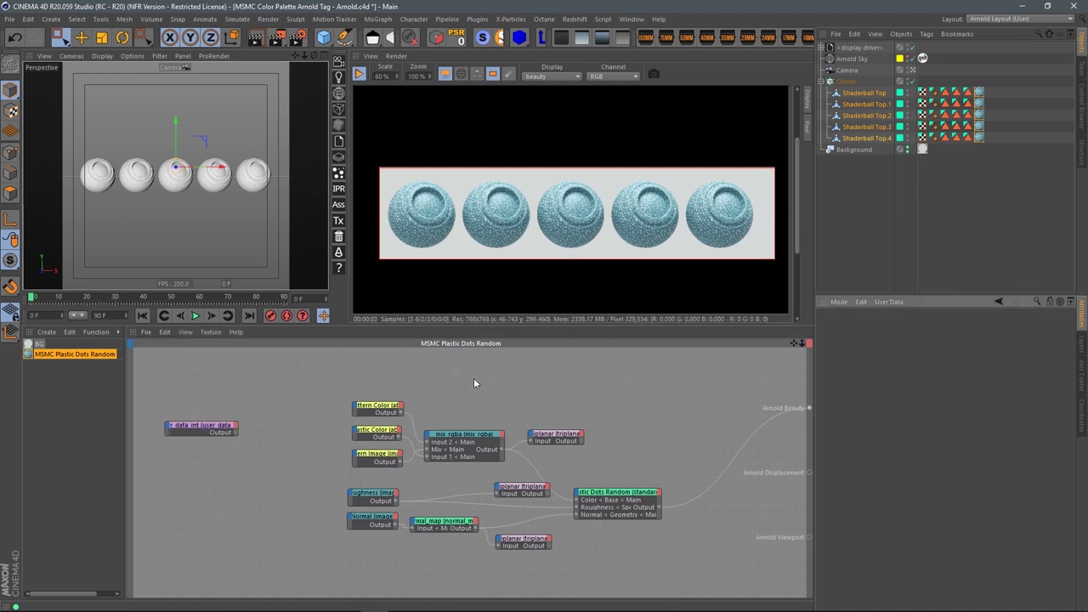
pyautogui.press('Tab')
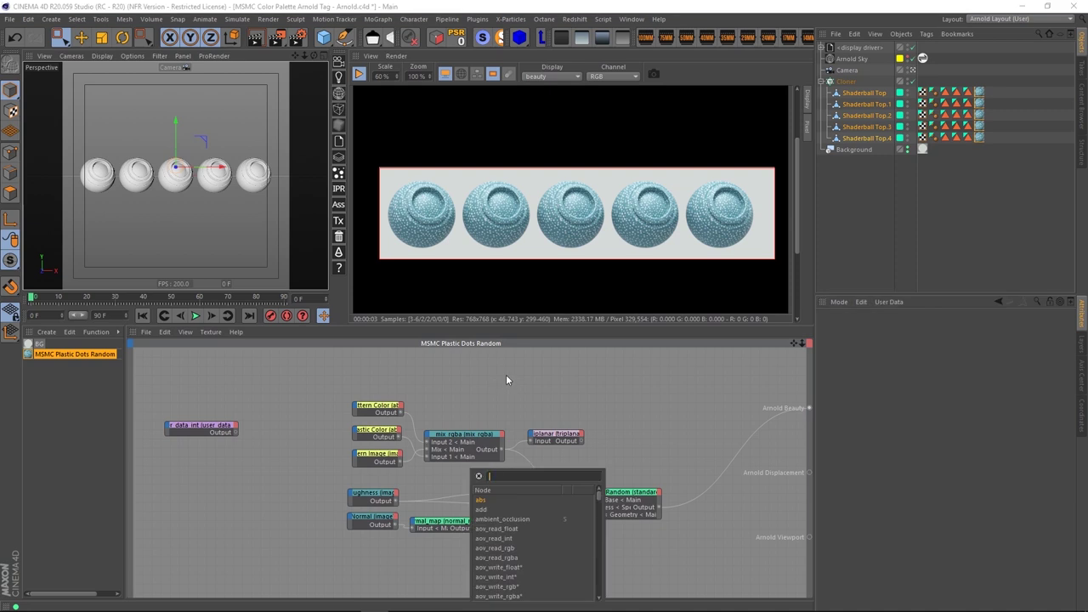
pyautogui.write('raun')
pyautogui.press('BackSpace')
pyautogui.press('BackSpace')
pyautogui.write('nge')
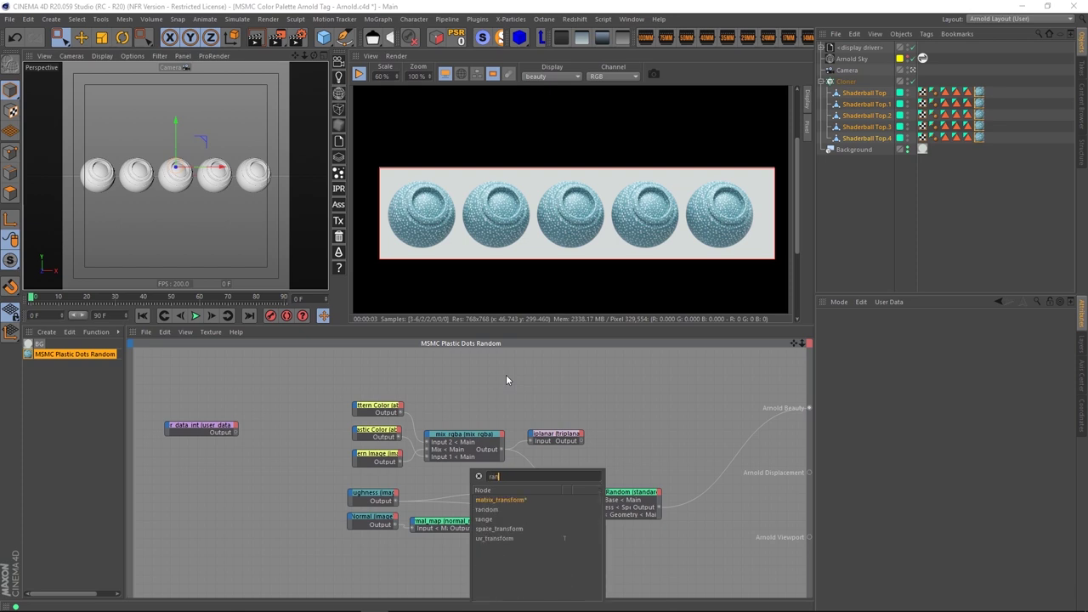
pyautogui.press('Return')
pyautogui.moveTo(449, 475); pyautogui.dragTo(277, 431)
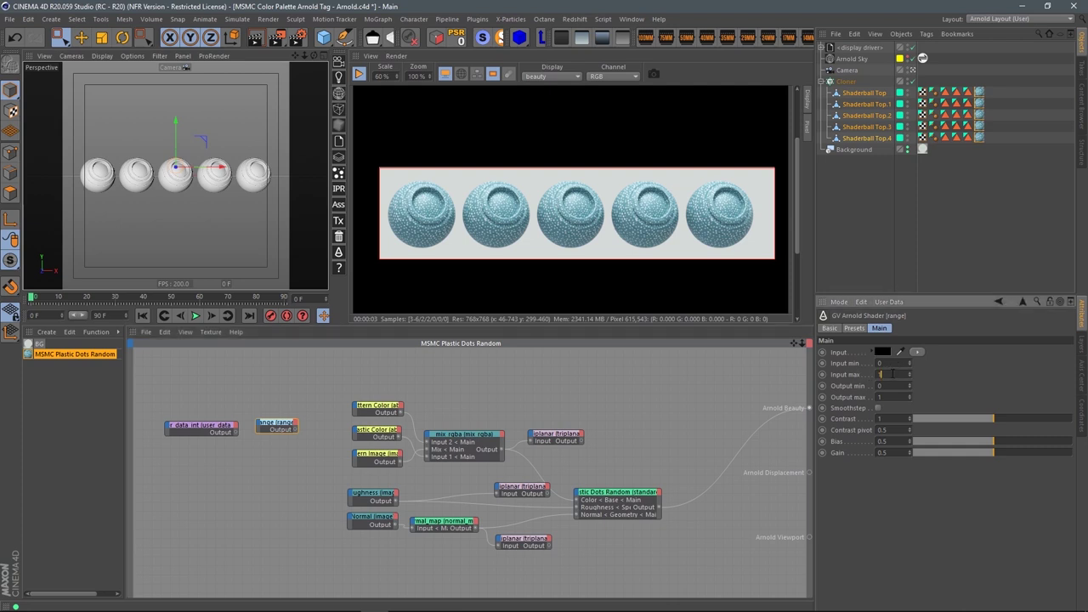
pyautogui.doubleClick(882, 374)
pyautogui.write('4')
pyautogui.press('Return')
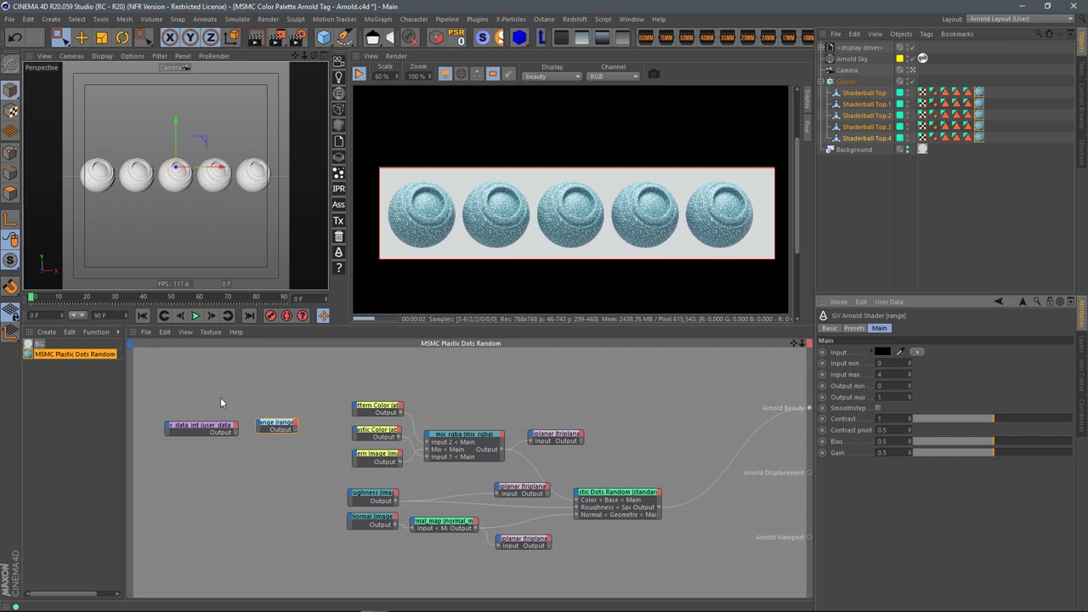
# Connect the user_data_int output to the range node's Input and space the two nodes apart.
pyautogui.click(259, 429)
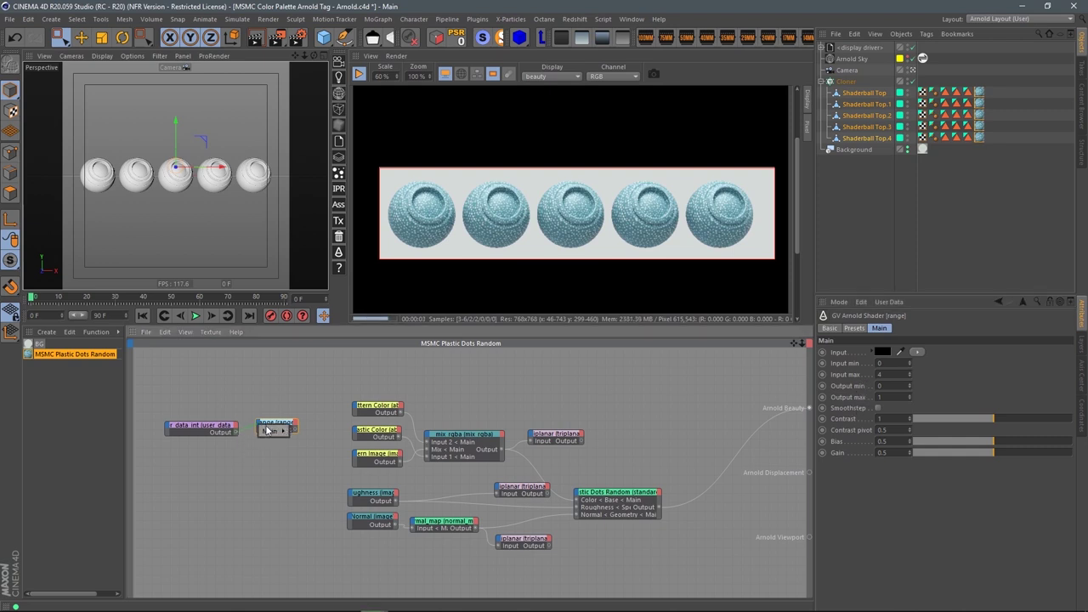
pyautogui.click(294, 431)
pyautogui.moveTo(221, 425); pyautogui.dragTo(190, 429)
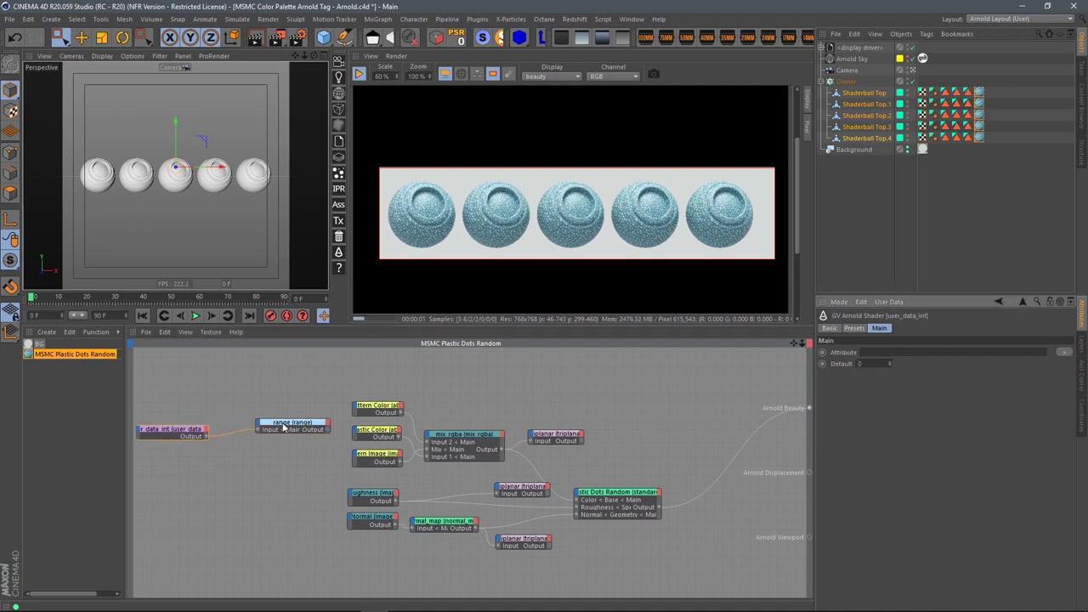
pyautogui.moveTo(279, 426); pyautogui.dragTo(257, 421)
# Add a ramp_rgb node, feed it from the range node, and connect it to mix_rgba's Input 1.
pyautogui.click(302, 382)
pyautogui.press('Tab')
pyautogui.write('ram')
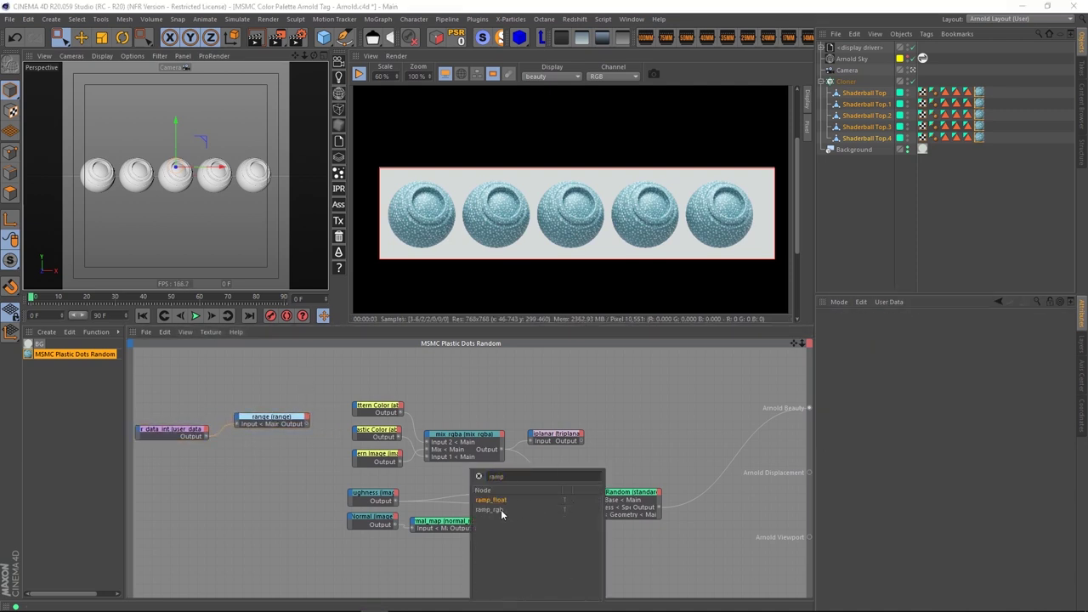
pyautogui.click(504, 511)
pyautogui.moveTo(472, 465); pyautogui.dragTo(359, 376)
pyautogui.moveTo(311, 421); pyautogui.dragTo(416, 386)
pyautogui.moveTo(172, 399); pyautogui.dragTo(279, 384)
pyautogui.moveTo(146, 364); pyautogui.dragTo(432, 457)
pyautogui.press('h')
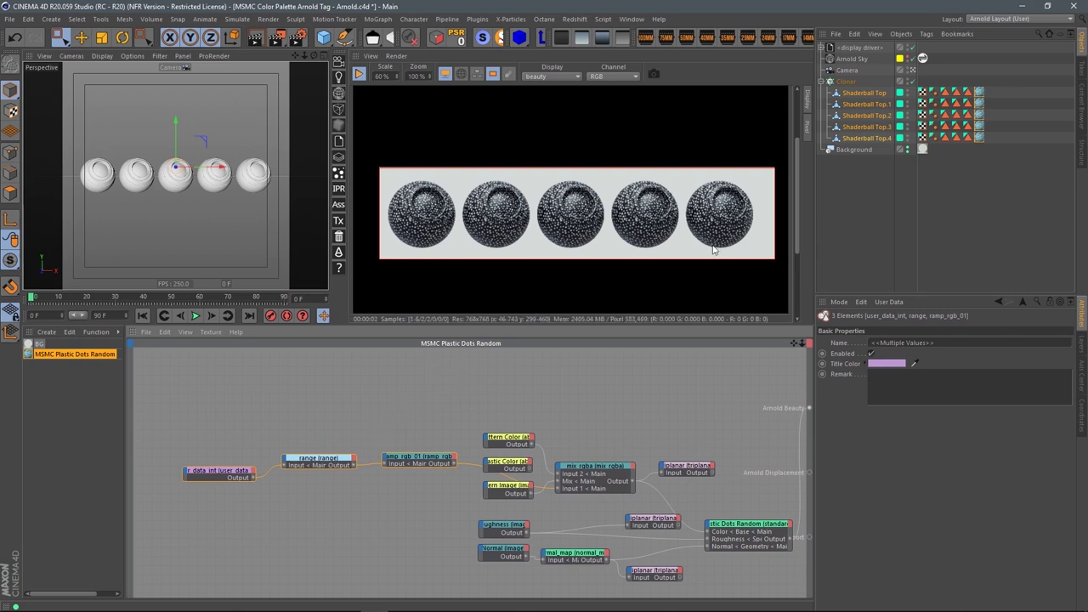
# Add user data named pickcolor to Shaderball Top with the Integer data type.
pyautogui.click(864, 92)
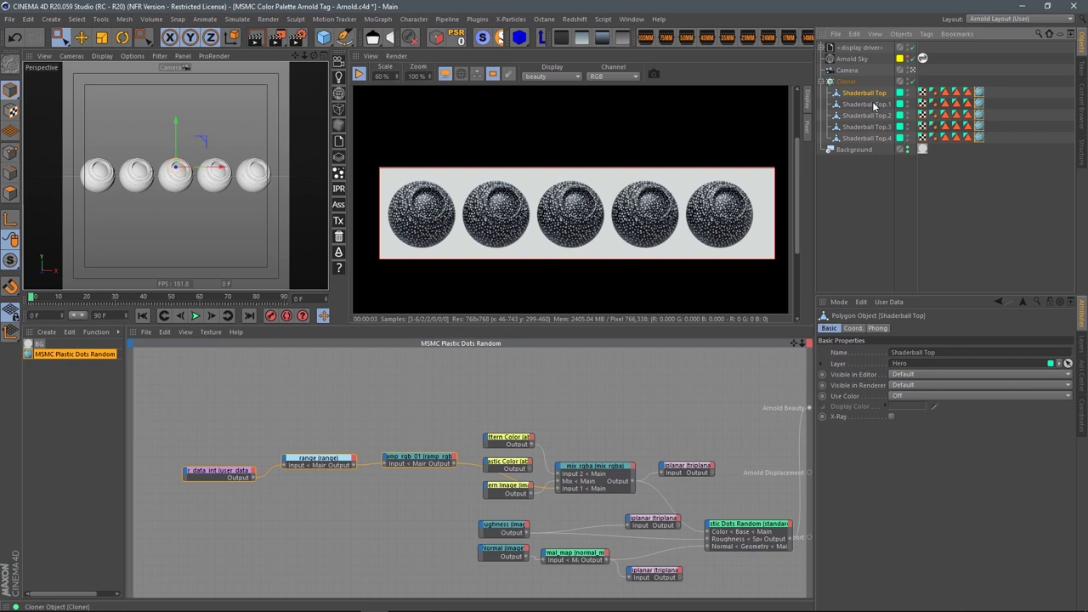
pyautogui.click(889, 302)
pyautogui.click(899, 323)
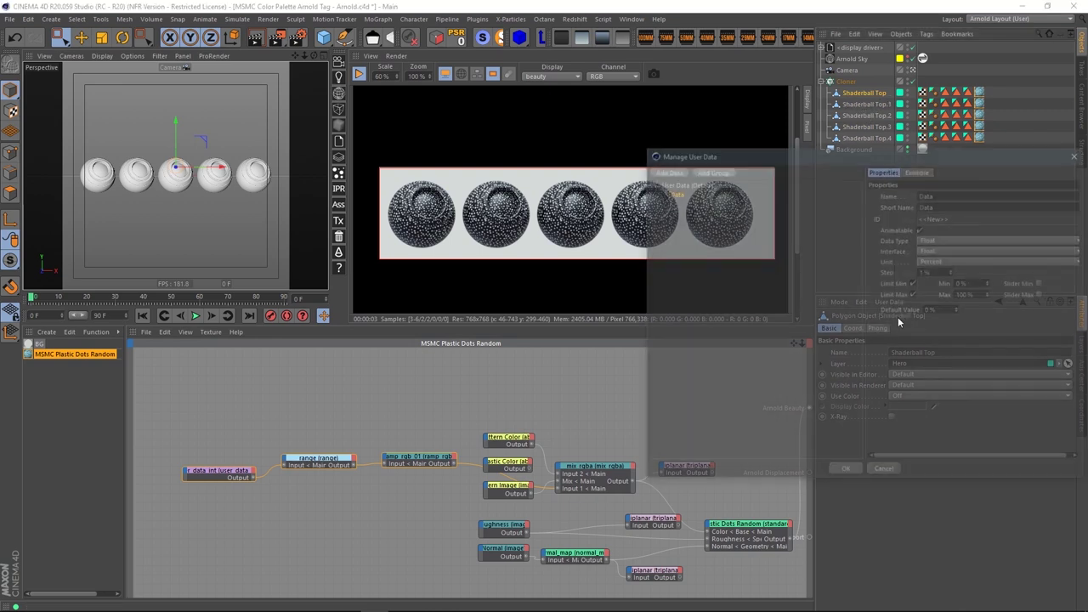
pyautogui.moveTo(833, 158); pyautogui.dragTo(429, 220)
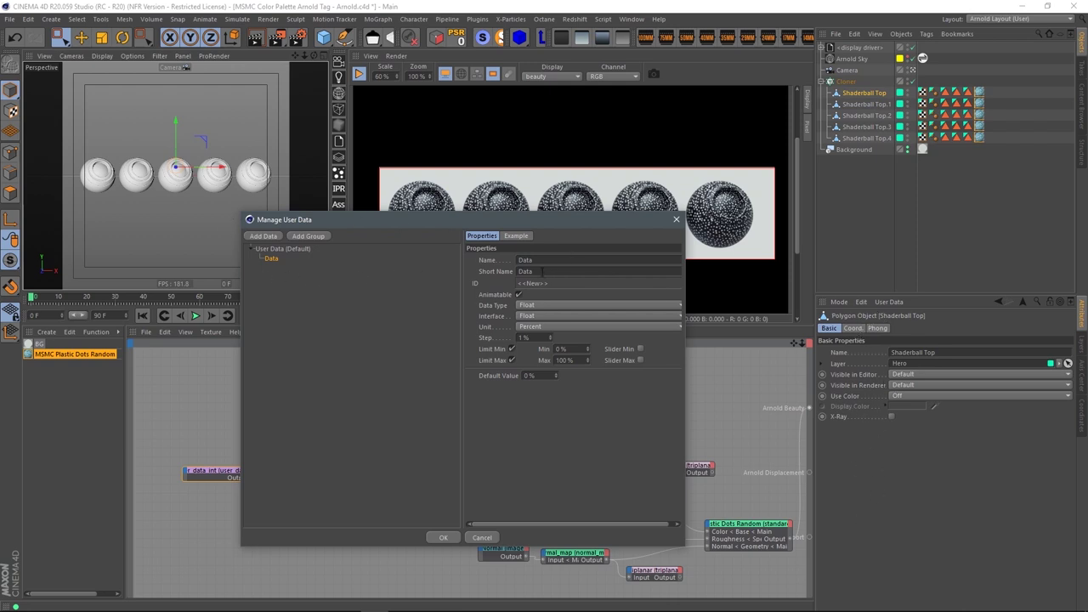
pyautogui.doubleClick(555, 260)
pyautogui.write('p')
pyautogui.click(540, 307)
pyautogui.click(533, 377)
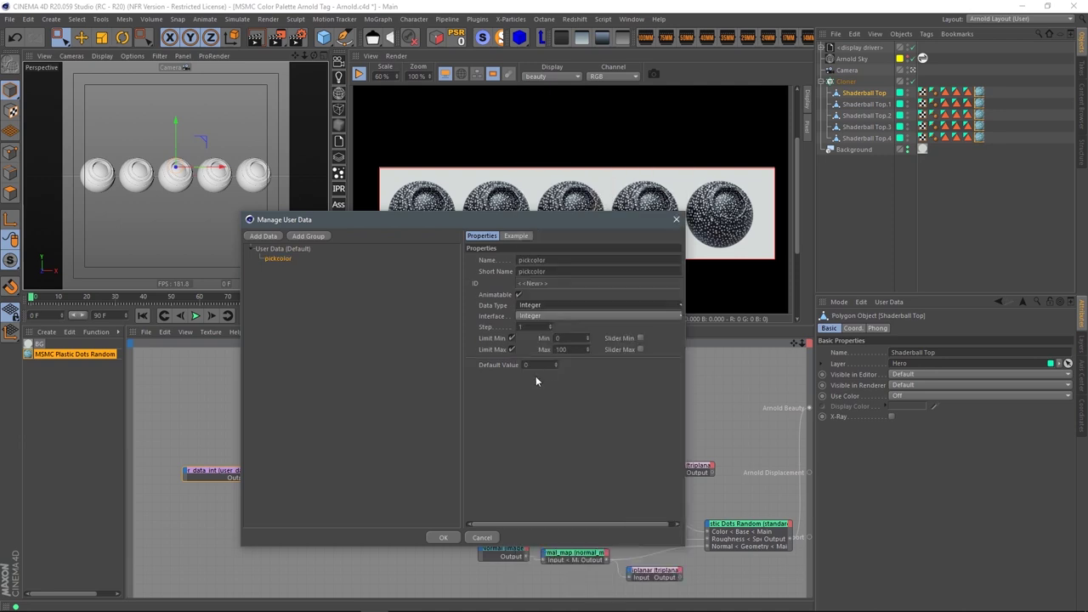
# Give pickcolor a Cycle Button interface with options 0;Color One, 1;Color Two, 2;Color Three, 3;Color Four and 4;Color Five, and accept the user data.
pyautogui.click(534, 316)
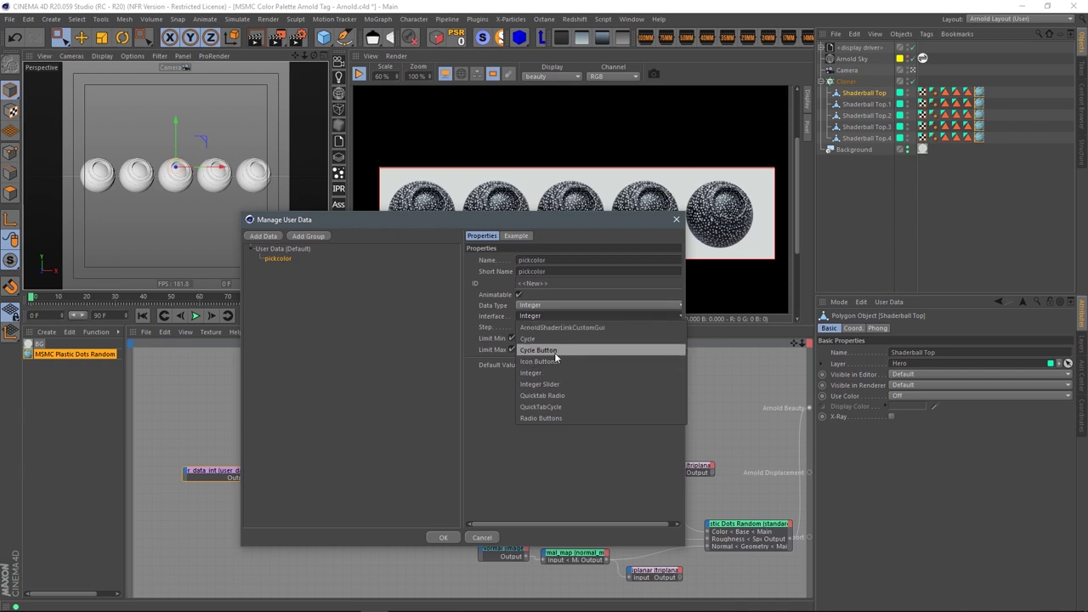
pyautogui.click(554, 351)
pyautogui.click(551, 353)
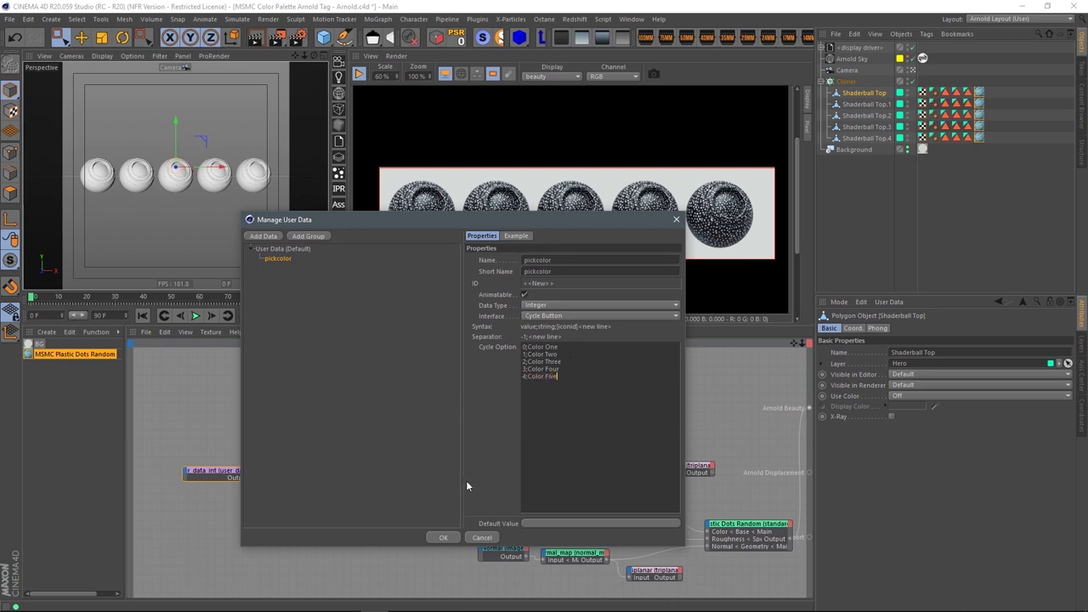
pyautogui.click(442, 538)
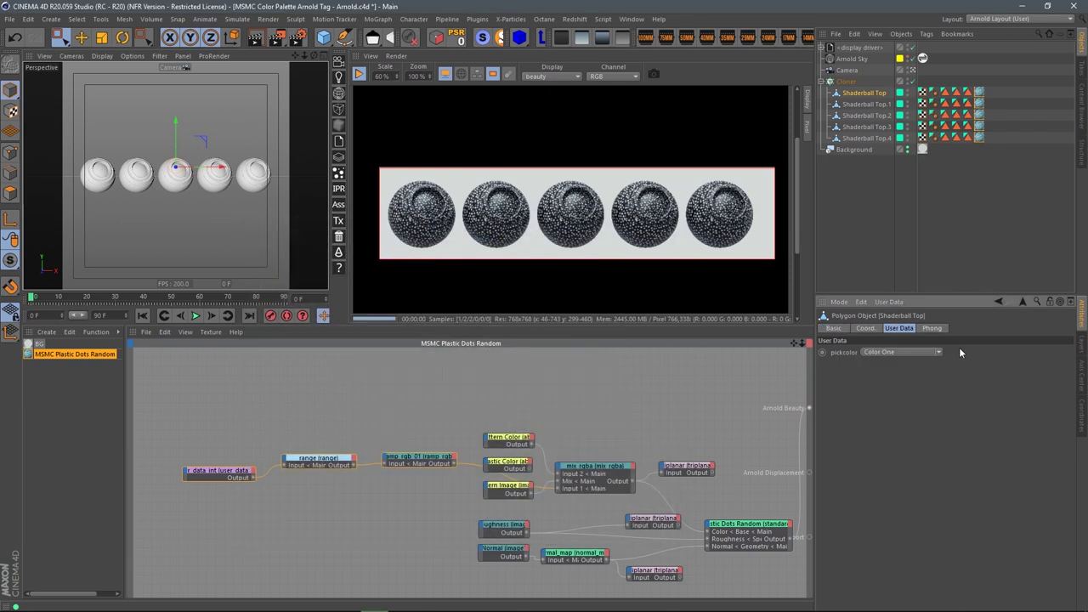
pyautogui.click(929, 352)
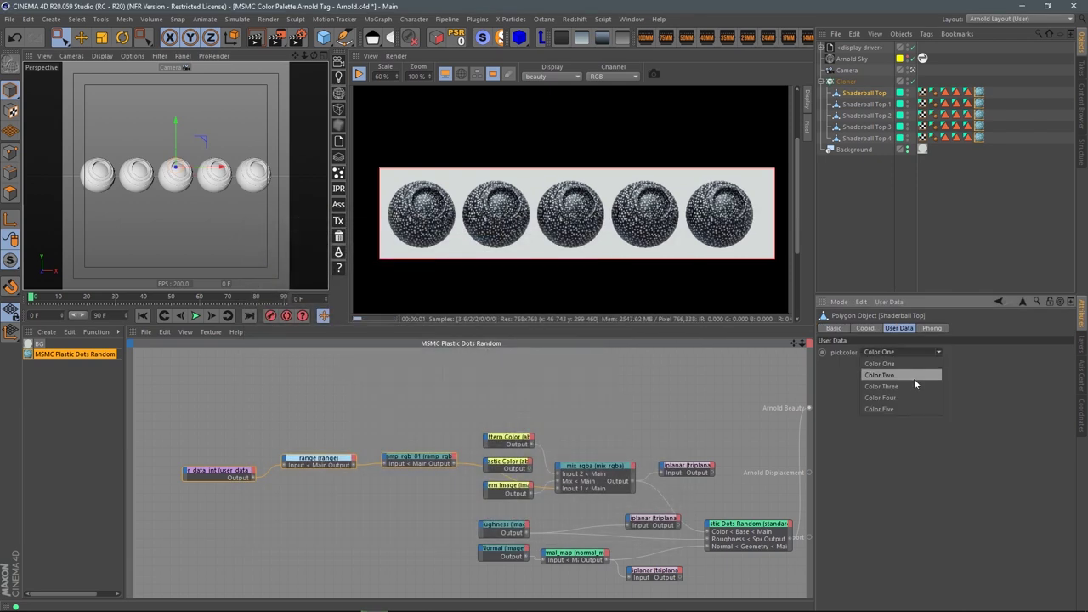
pyautogui.click(881, 444)
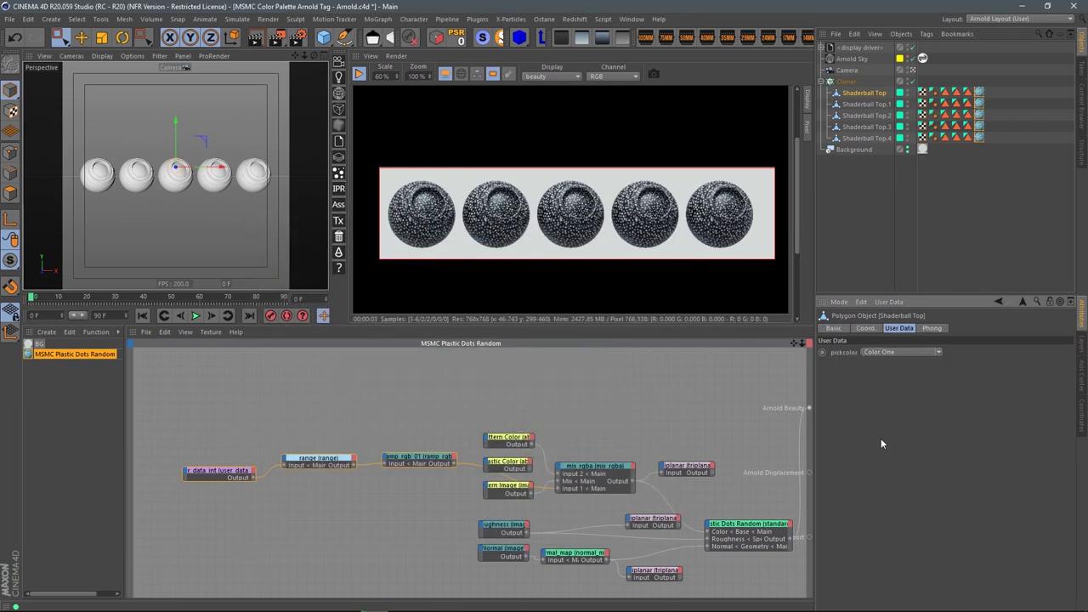
pyautogui.click(885, 352)
pyautogui.click(822, 407)
# Set the user_data_int node's Attribute to pickcolor and connect ramp_rgb_01 to Arnold Beauty.
pyautogui.click(229, 470)
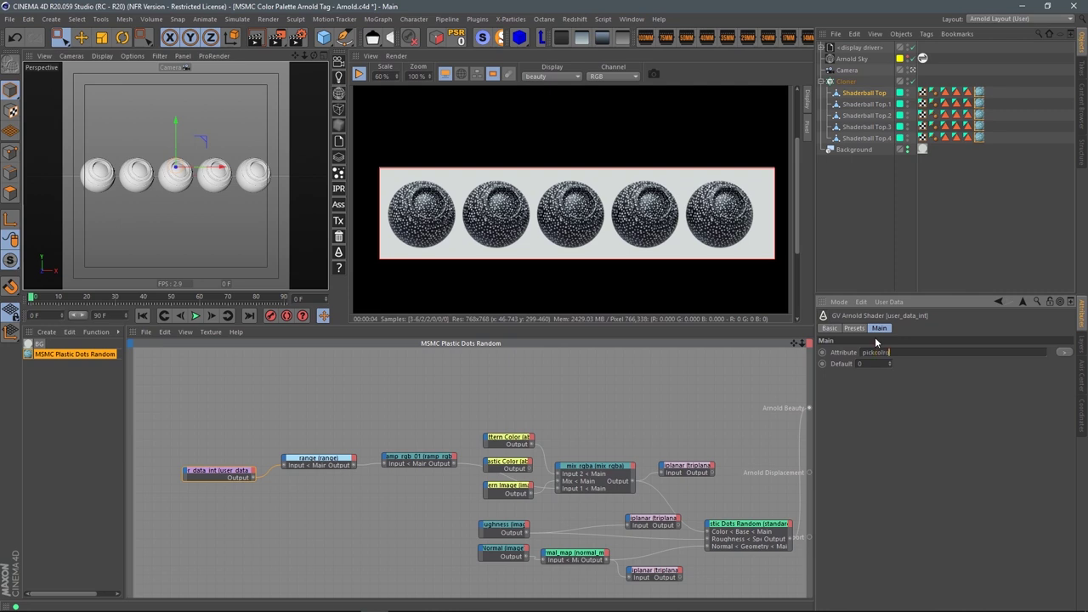
pyautogui.press('Return')
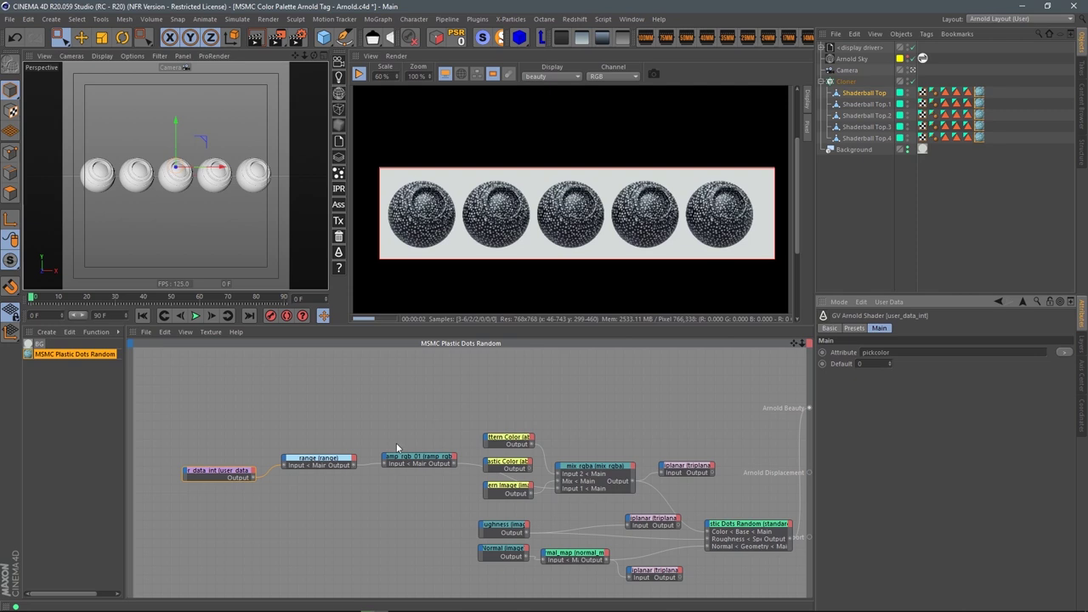
pyautogui.click(419, 460)
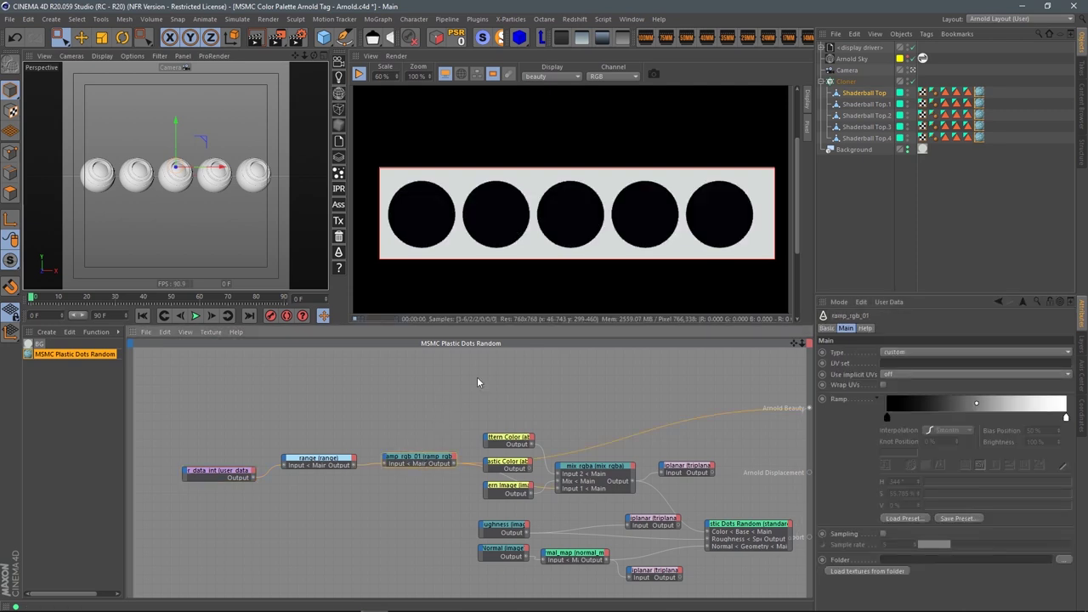
# Switch Shaderball Top's pickcolor through Color Two, Color Three and Color Four, ending on Color Five.
pyautogui.click(864, 92)
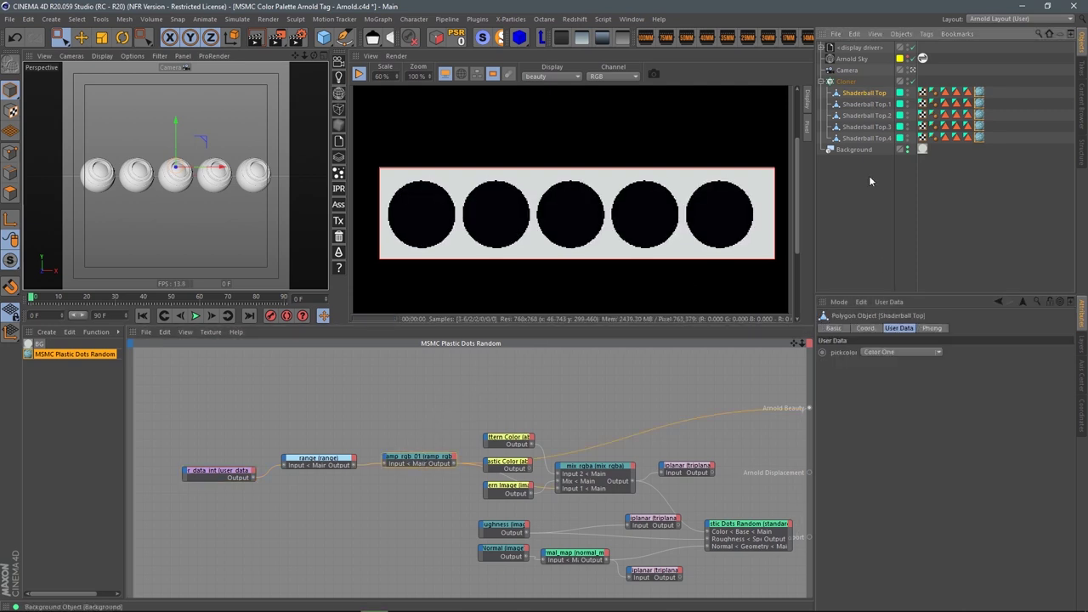
pyautogui.click(901, 351)
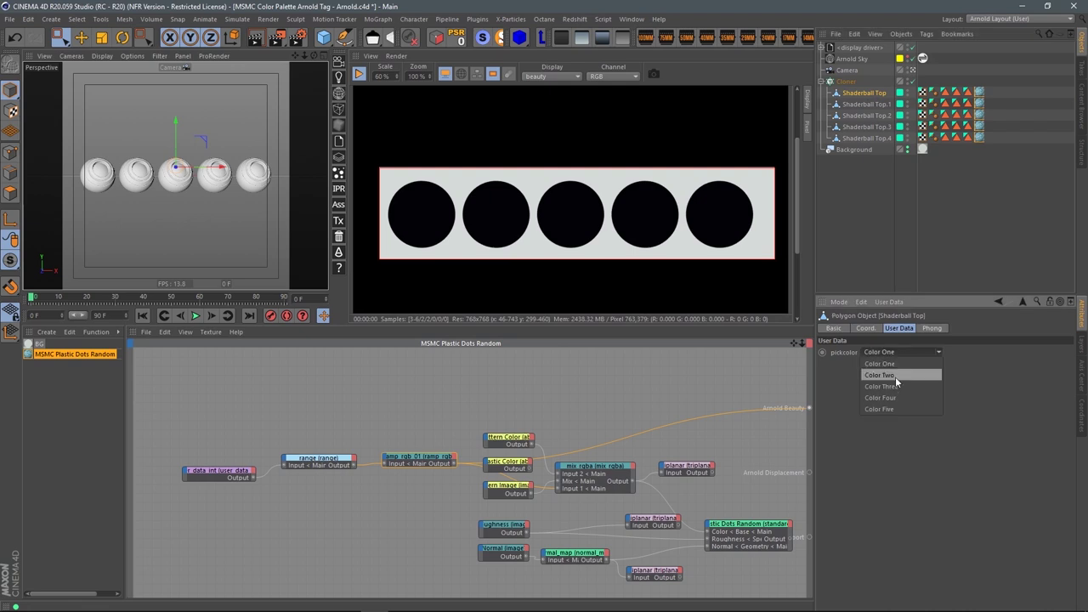
pyautogui.click(891, 377)
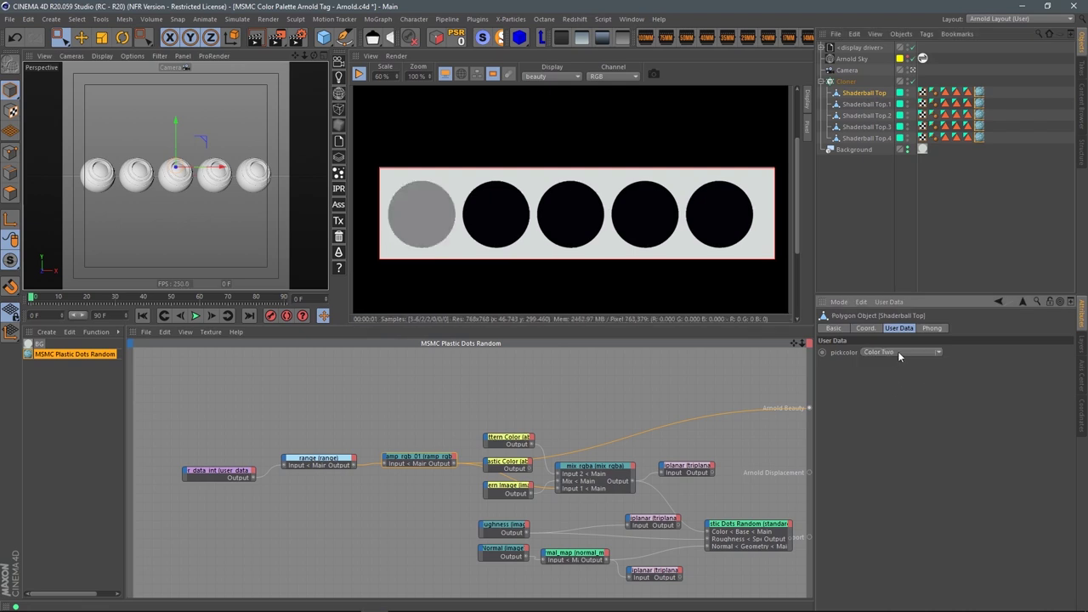
pyautogui.click(897, 351)
pyautogui.click(893, 387)
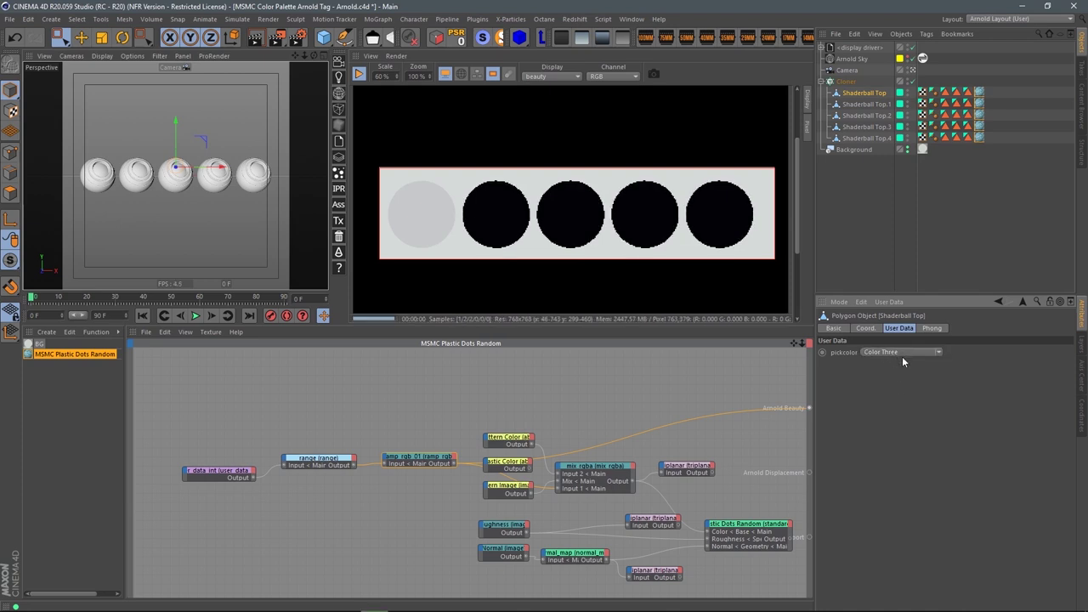
pyautogui.click(938, 353)
pyautogui.click(894, 397)
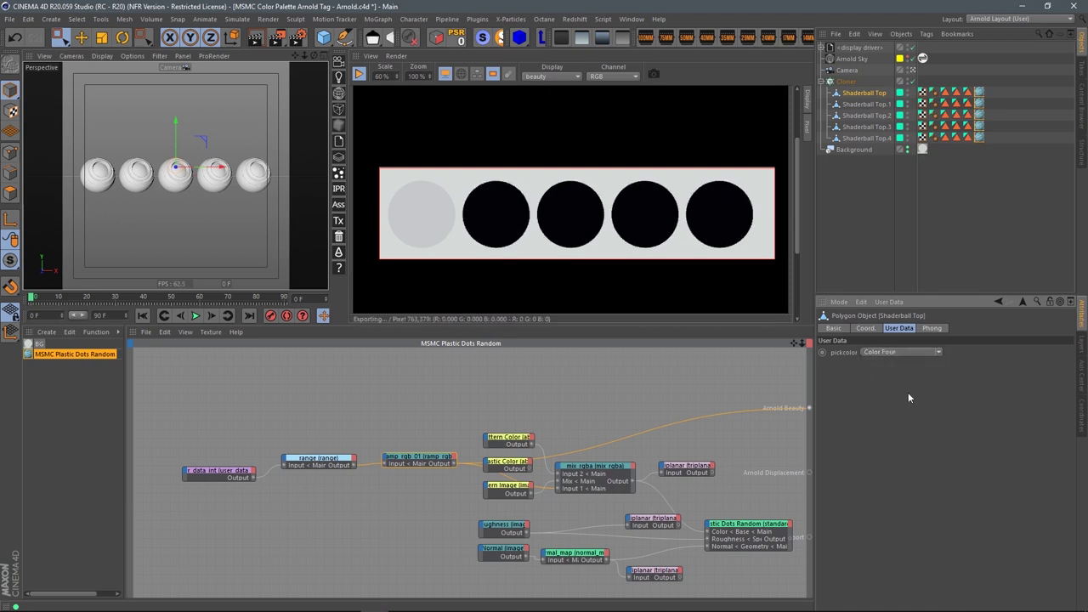
pyautogui.click(941, 353)
pyautogui.click(899, 409)
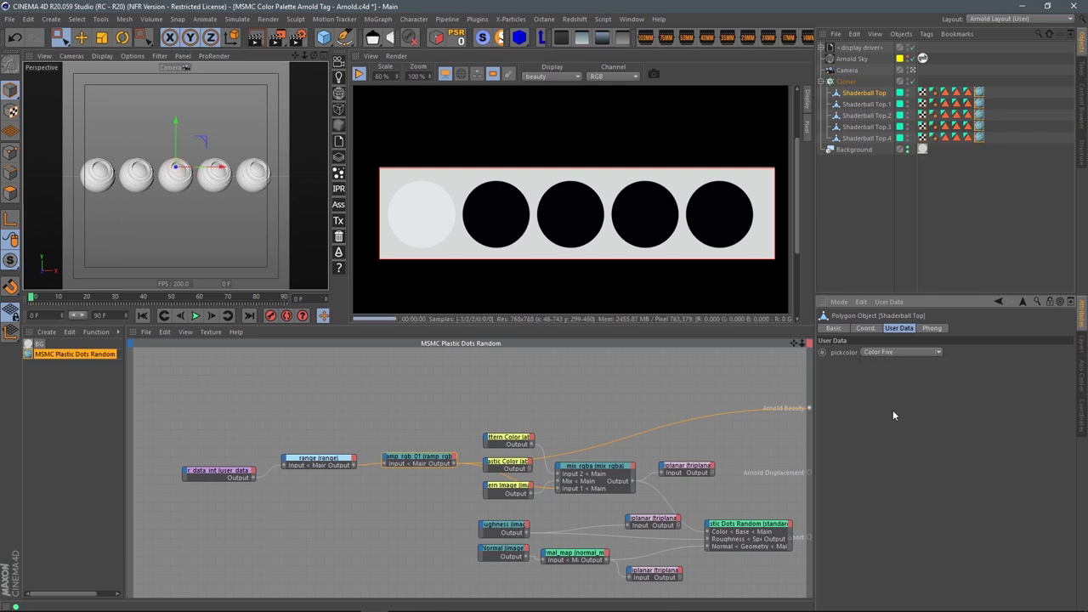
# Select ramp_rgb_01 and browse the favorites to the _MSMC Color Ramps - Arnold folder inside MSMC - Arnold.
pyautogui.moveTo(224, 437); pyautogui.dragTo(420, 498)
pyautogui.click(421, 459)
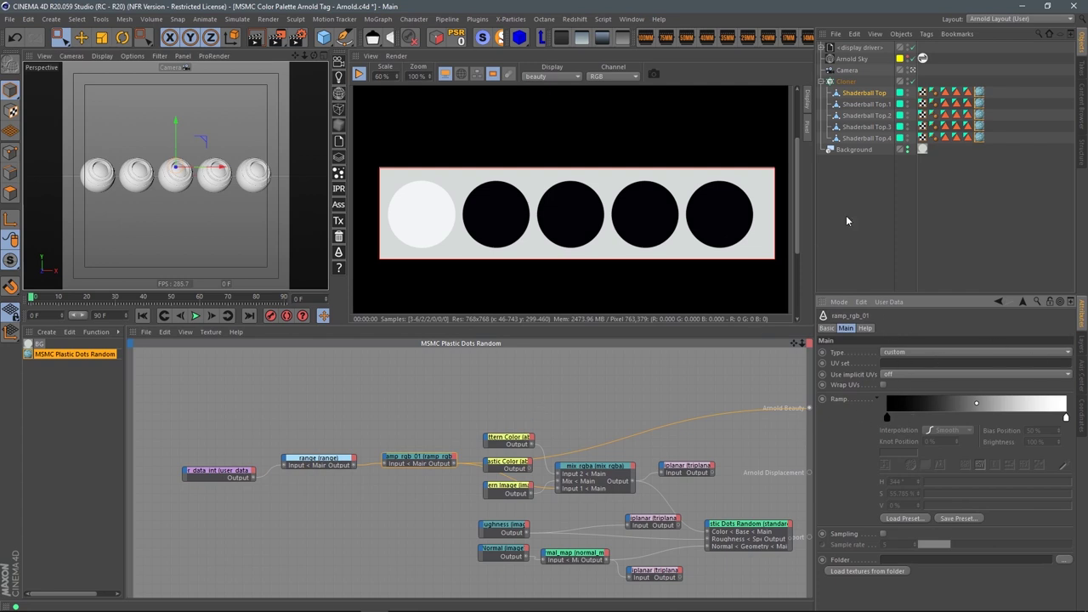
pyautogui.click(1082, 106)
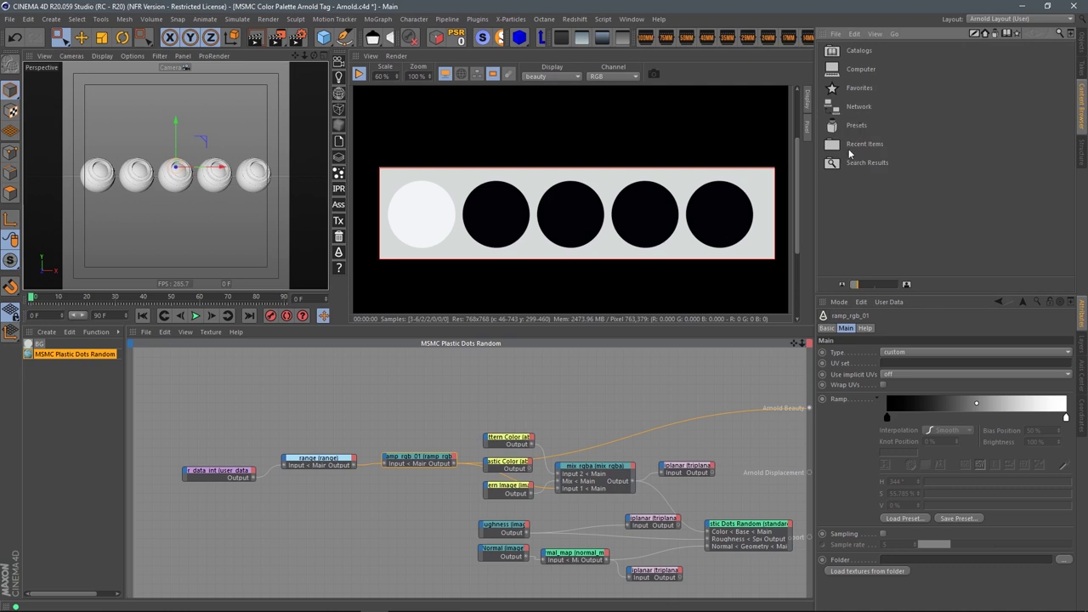
pyautogui.doubleClick(857, 89)
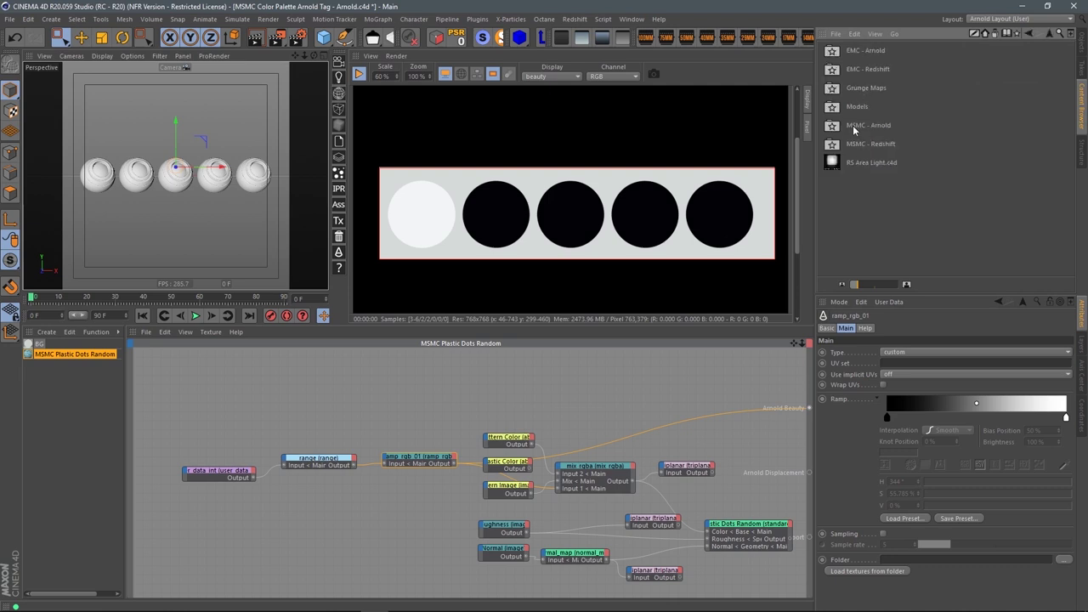
pyautogui.doubleClick(855, 127)
pyautogui.scroll(-3, 966, 207)
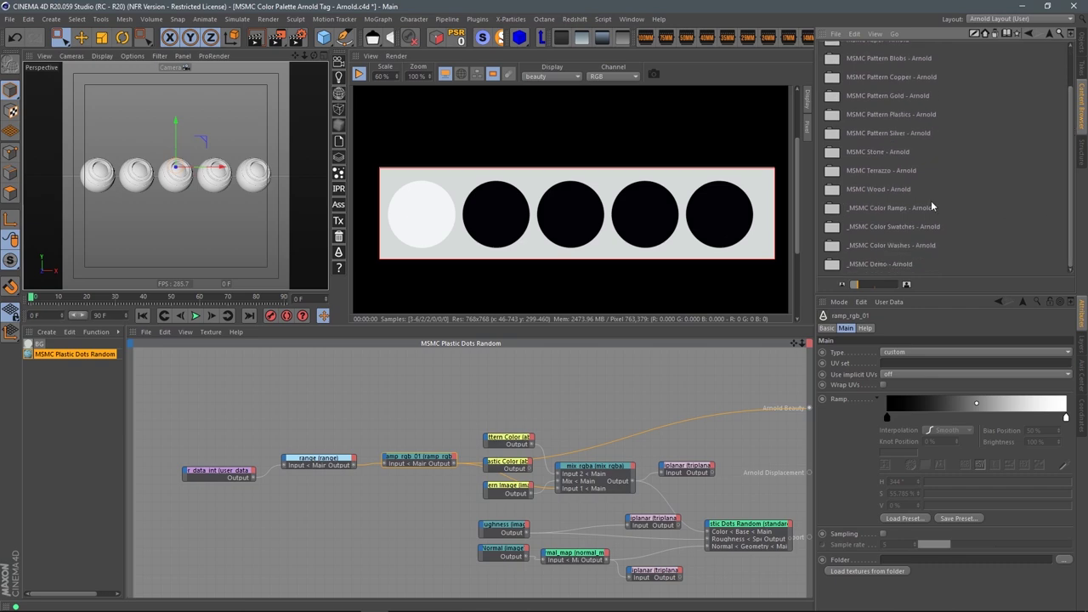
pyautogui.doubleClick(884, 208)
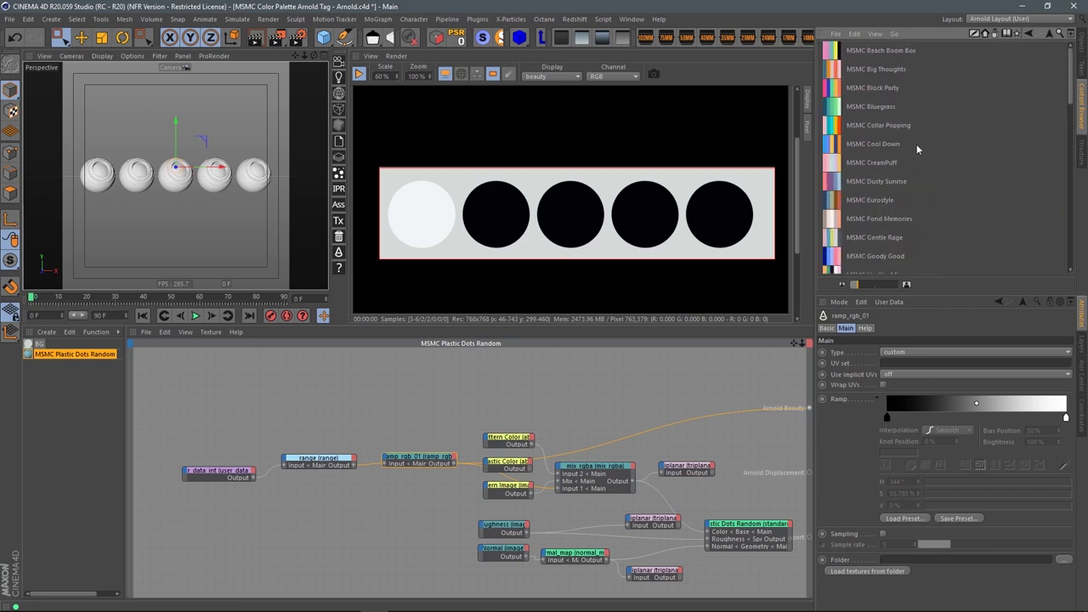
# Open the color ramps in a separate browser window and load the dark green, orange, yellow, pink and teal palette into ramp_rgb_01.
pyautogui.click(1065, 40)
pyautogui.moveTo(555, 11); pyautogui.dragTo(175, 90)
pyautogui.moveTo(359, 180); pyautogui.dragTo(918, 403)
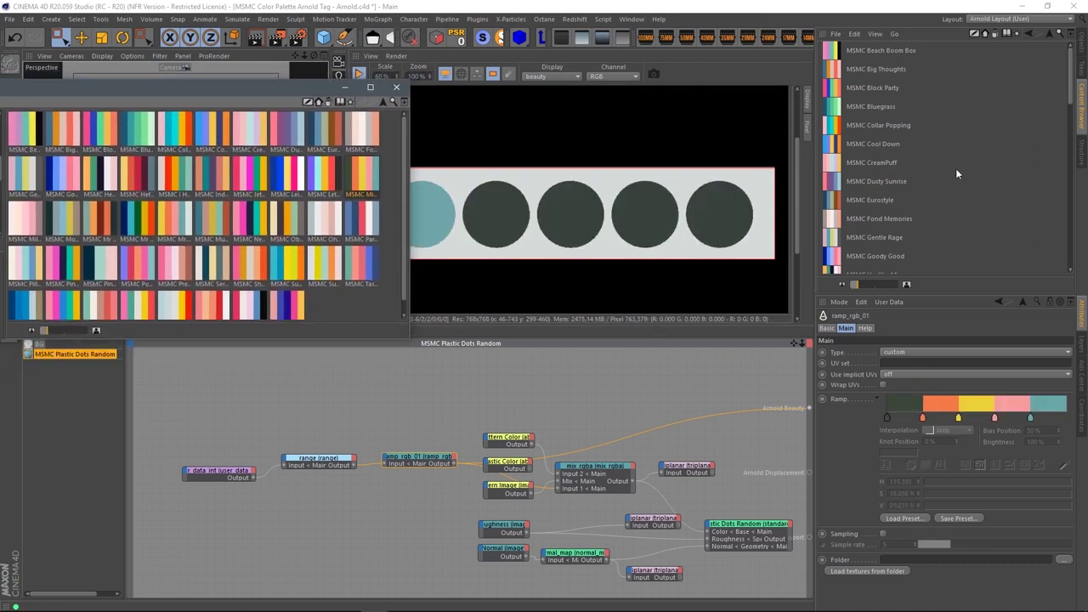
# Copy the pickcolor entry from Shaderball Top's user data manager.
pyautogui.click(1082, 41)
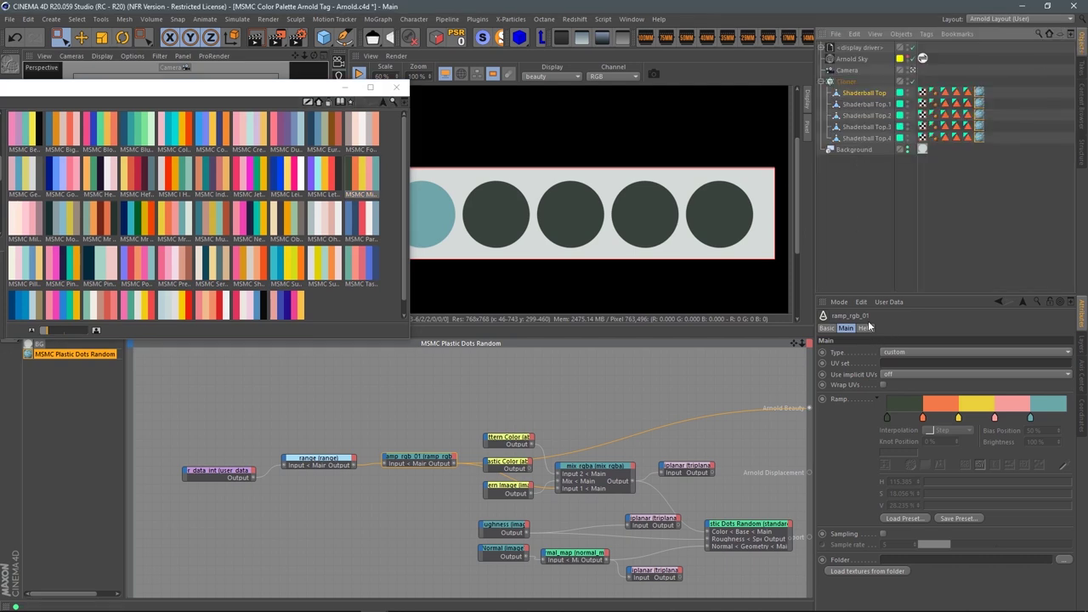
pyautogui.click(873, 92)
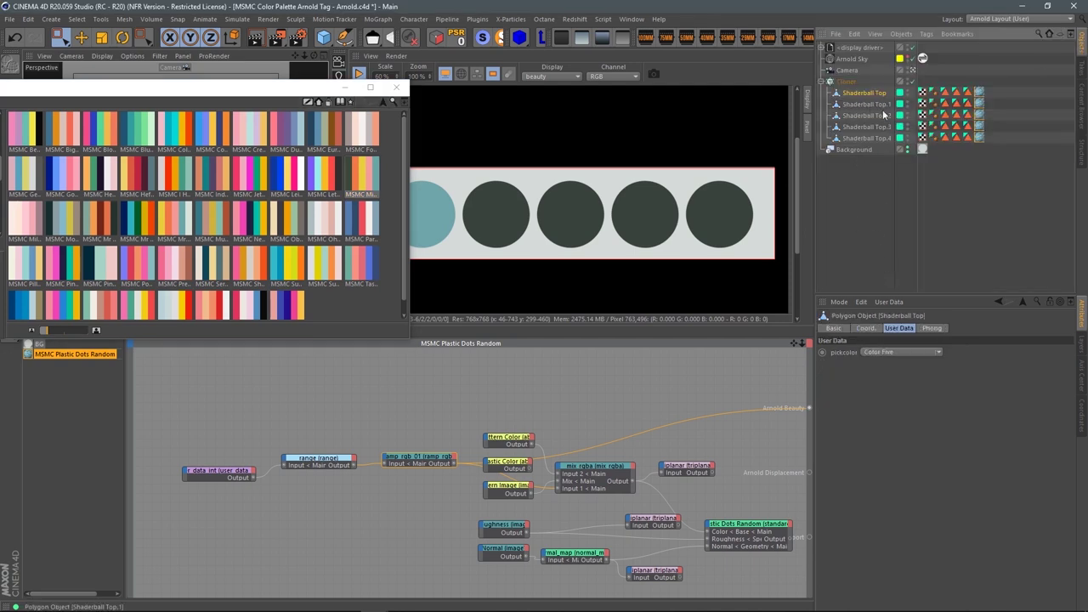
pyautogui.click(890, 302)
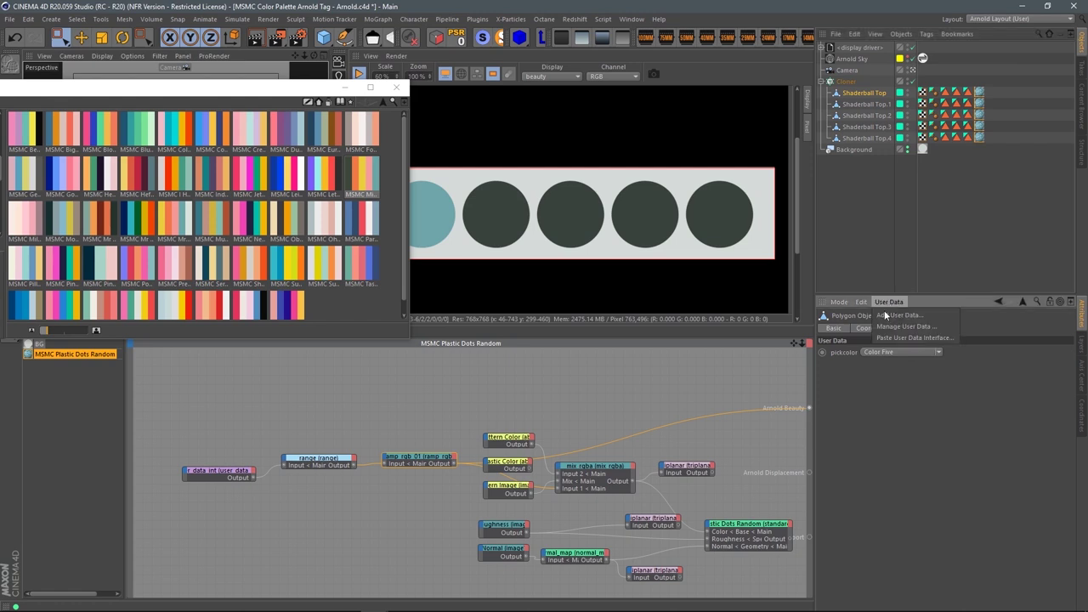
pyautogui.click(914, 280)
pyautogui.click(891, 302)
pyautogui.click(896, 327)
pyautogui.moveTo(728, 167); pyautogui.dragTo(465, 241)
pyautogui.rightClick(418, 279)
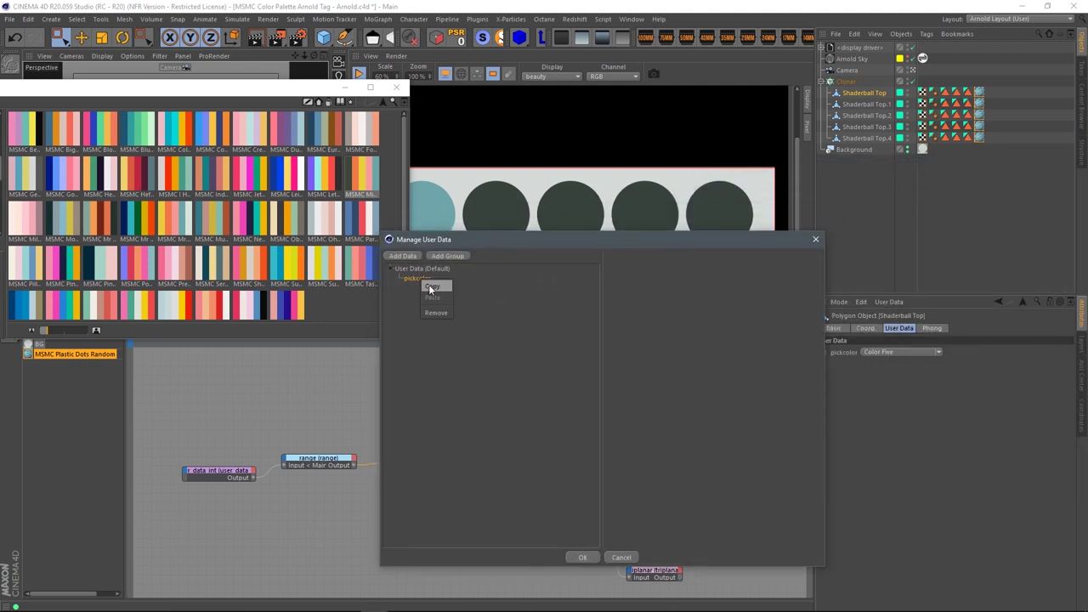
pyautogui.click(429, 286)
pyautogui.click(815, 242)
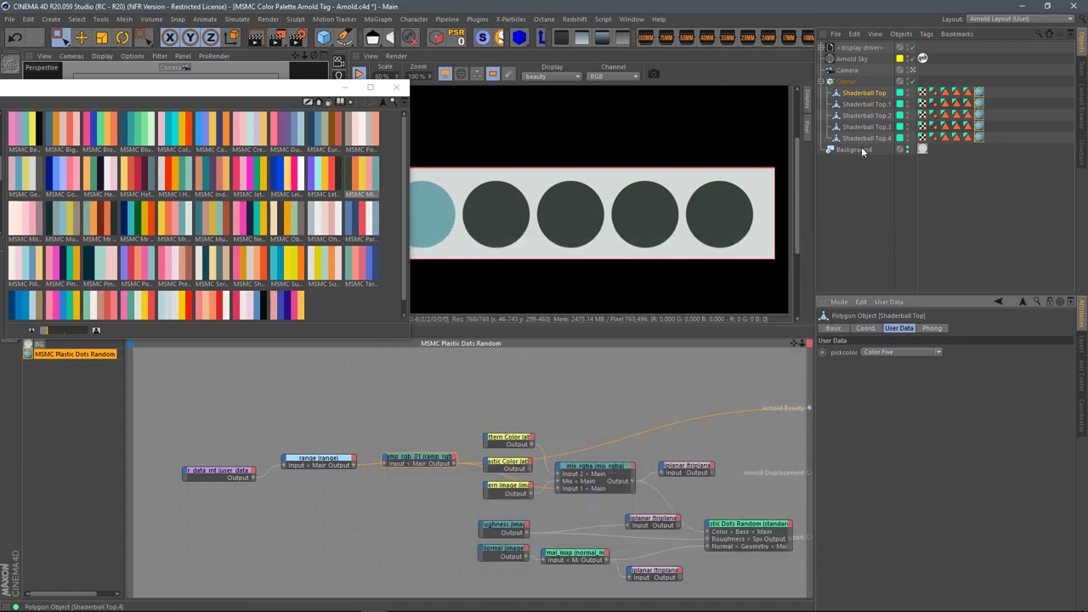
# Paste the copied pickcolor user data interface onto Shaderball Top.4 and accept it.
pyautogui.click(865, 137)
pyautogui.keyDown('shift'); pyautogui.click(869, 106); pyautogui.keyUp('shift')
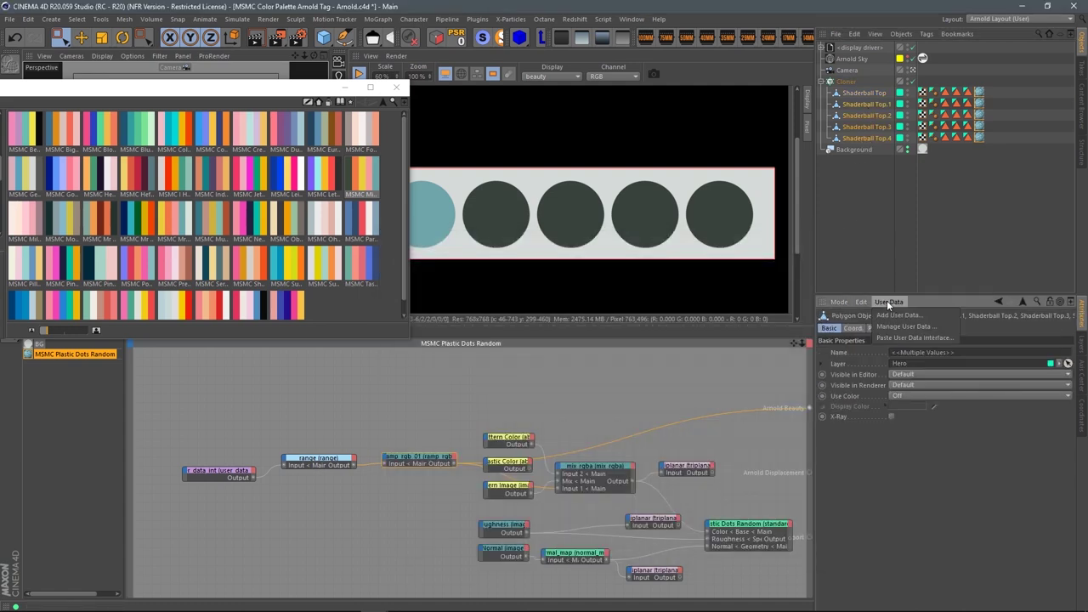
pyautogui.click(889, 138)
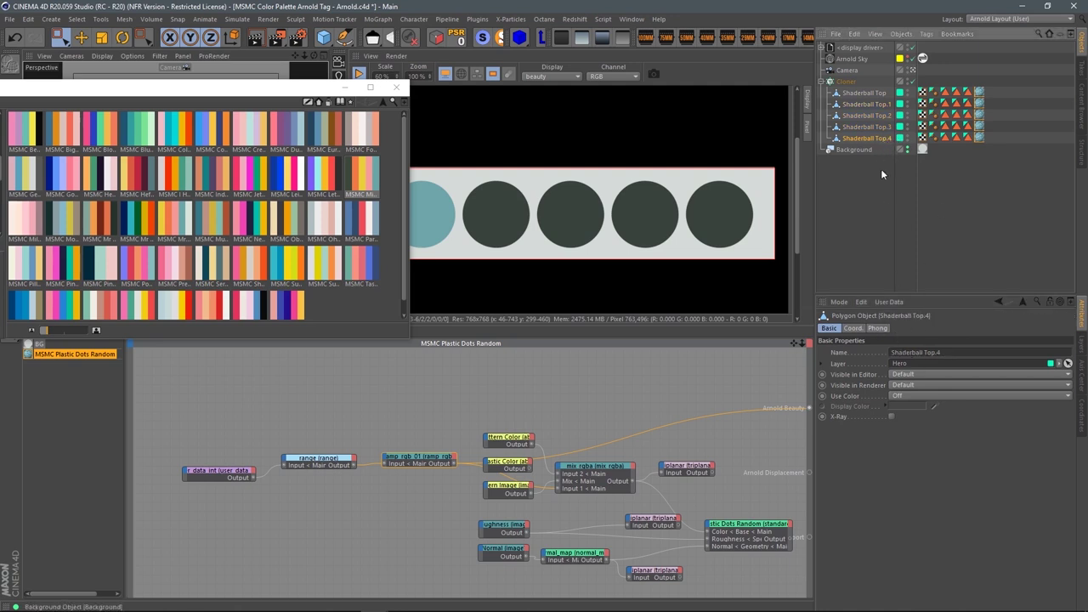
pyautogui.click(888, 302)
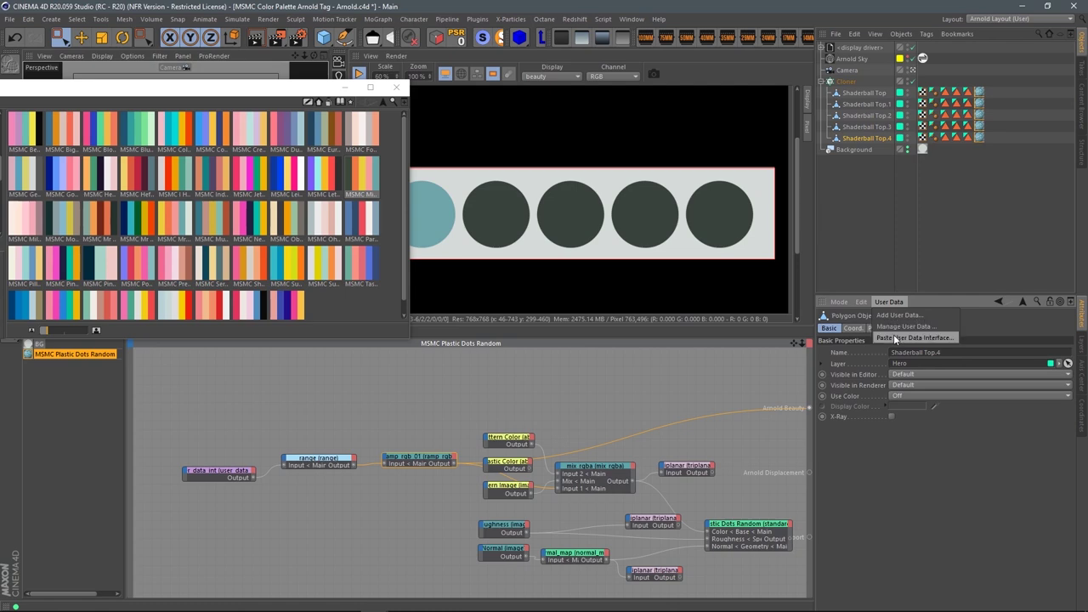
pyautogui.click(895, 337)
pyautogui.moveTo(840, 176); pyautogui.dragTo(499, 179)
pyautogui.click(491, 492)
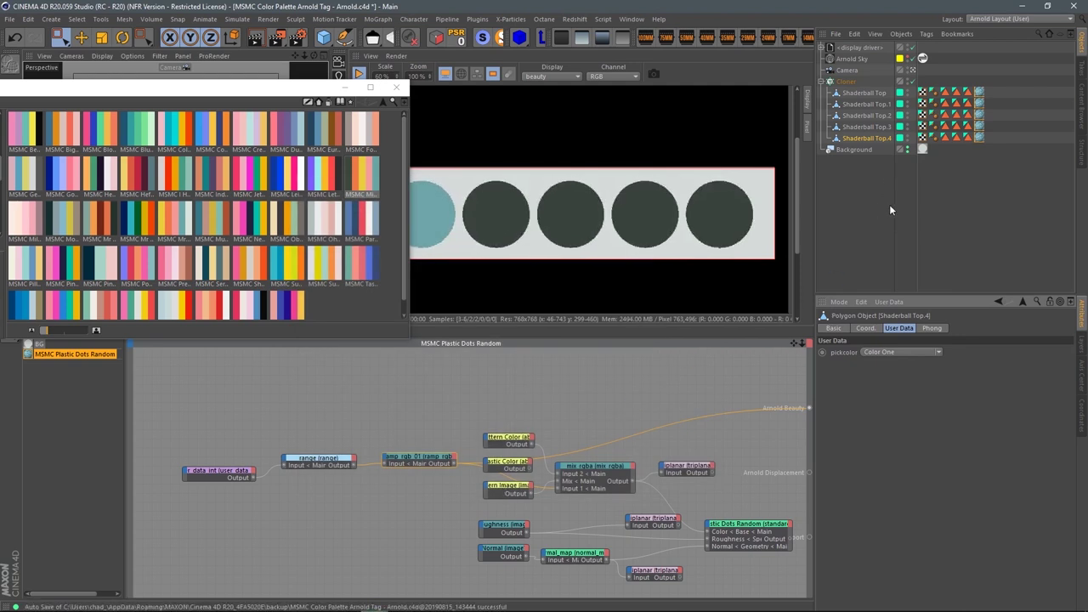
# Paste the pickcolor user data interface onto Shaderball Top.3, check its cycle options and accept it.
pyautogui.click(869, 126)
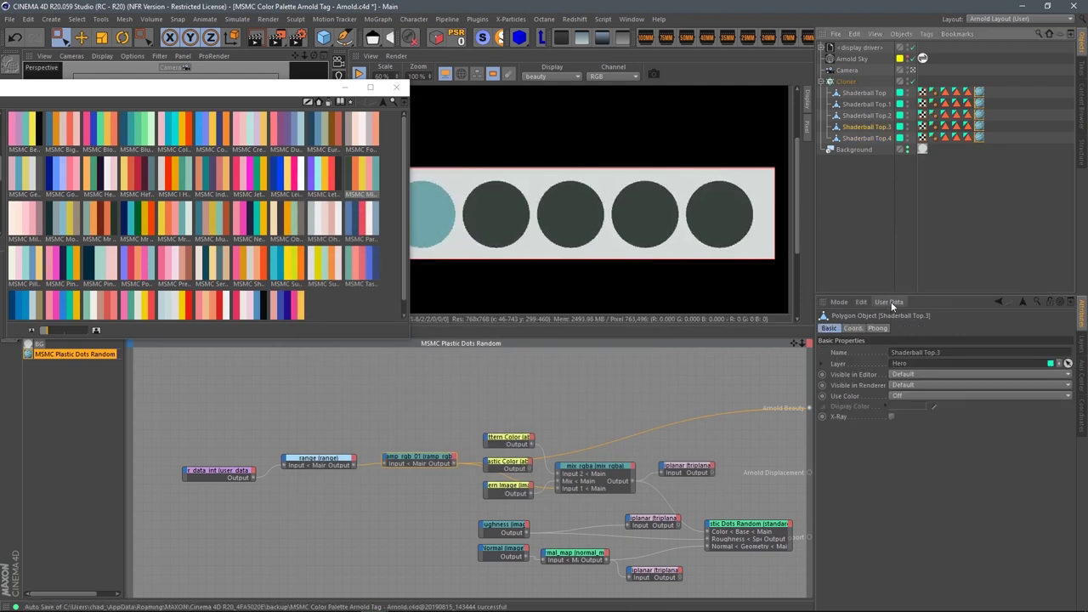
pyautogui.click(891, 302)
pyautogui.click(903, 339)
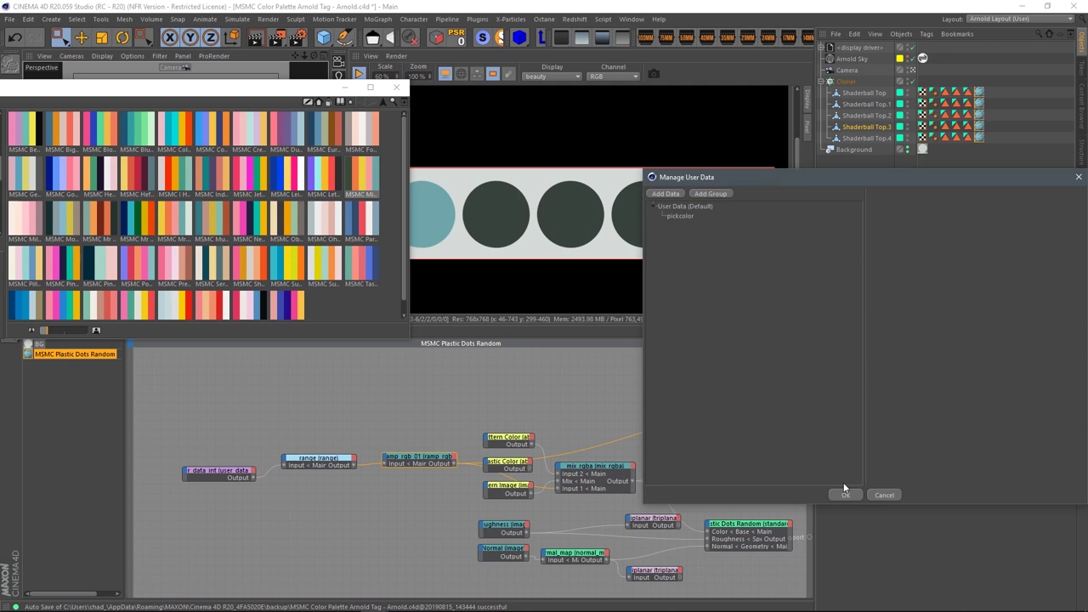
pyautogui.click(680, 216)
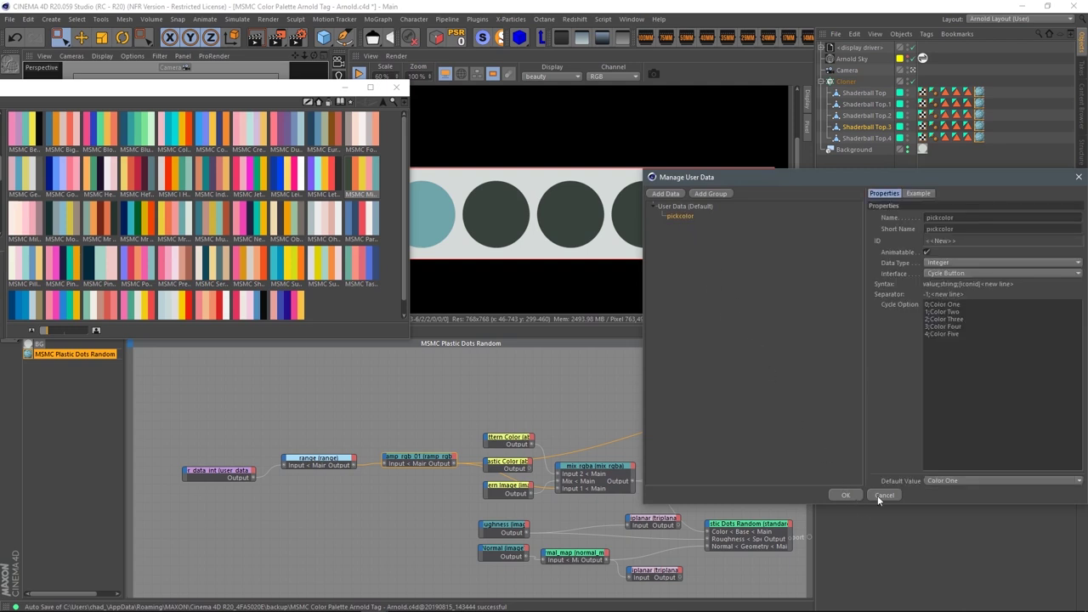
pyautogui.click(845, 494)
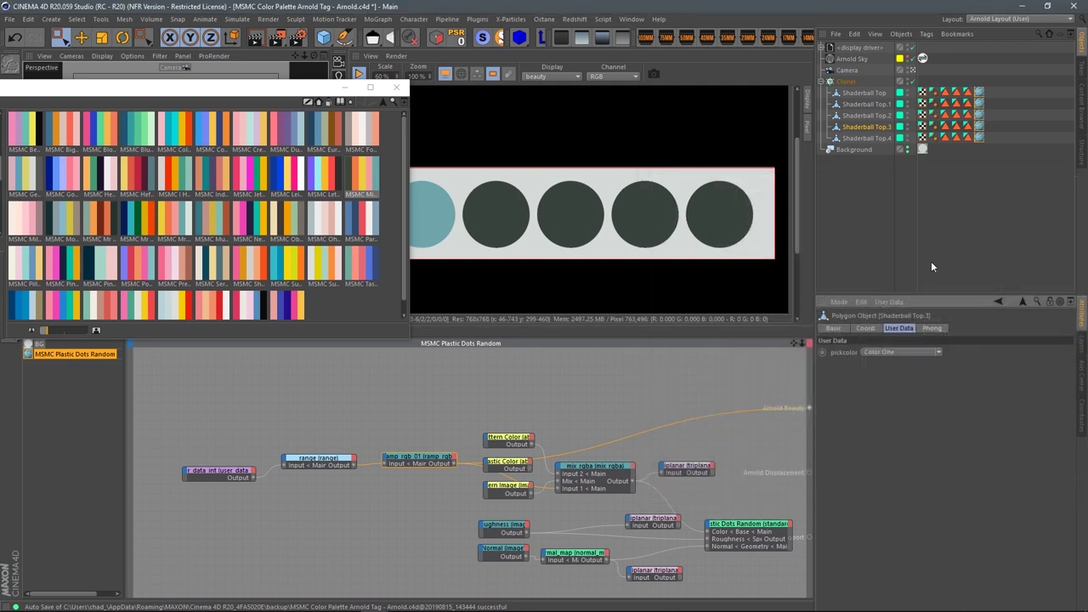
# Paste the pickcolor user data interface onto Shaderball Top.2 and Shaderball Top.1, accepting each.
pyautogui.click(872, 118)
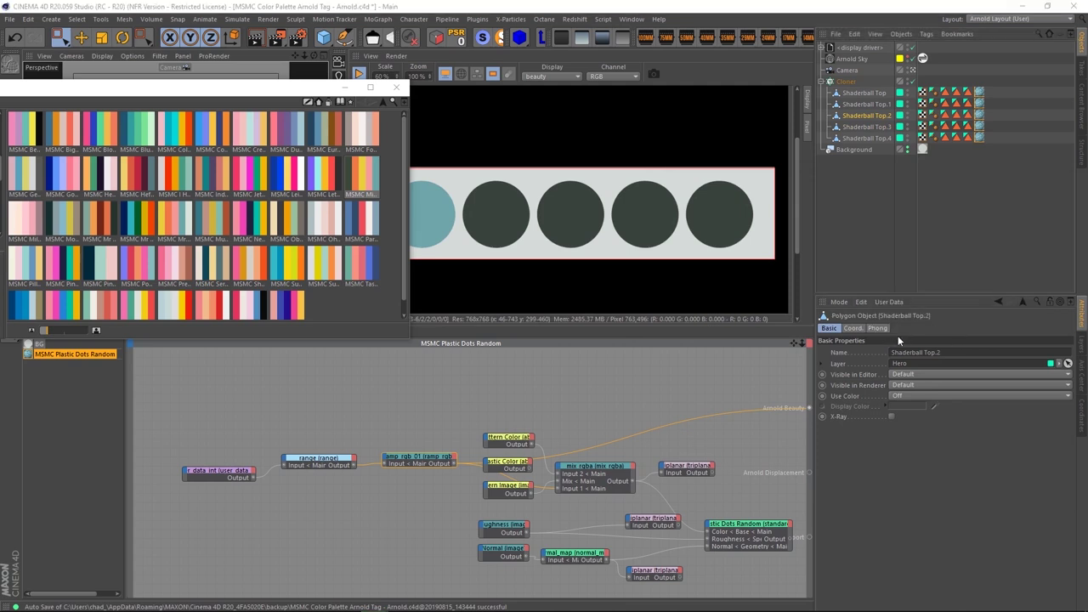
pyautogui.hotkey('ctrl', 'shift', 'u')
pyautogui.click(846, 494)
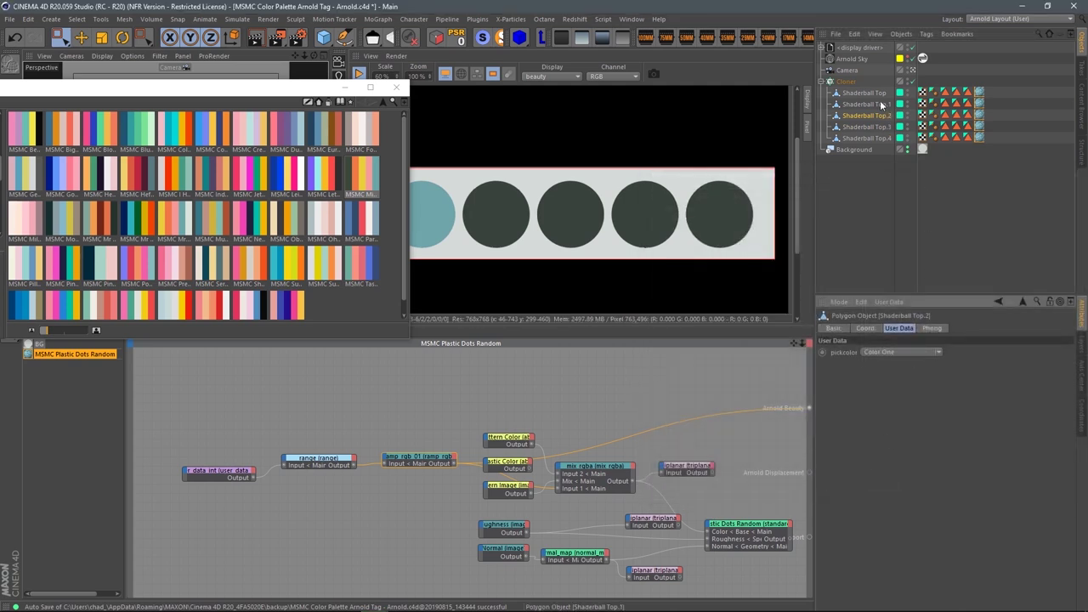
pyautogui.click(867, 104)
pyautogui.click(889, 303)
pyautogui.click(903, 336)
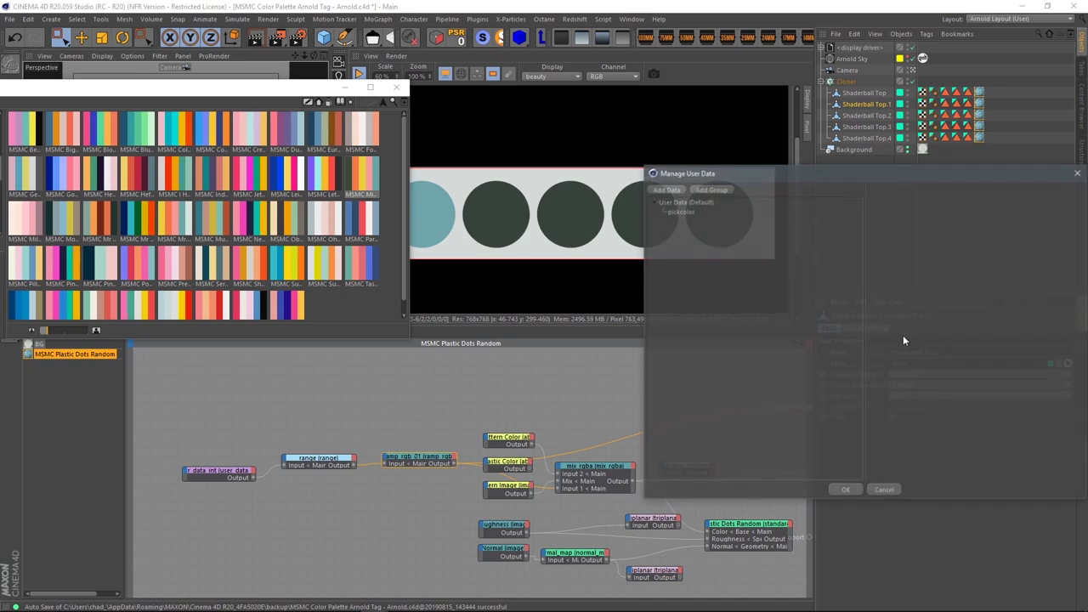
pyautogui.click(856, 493)
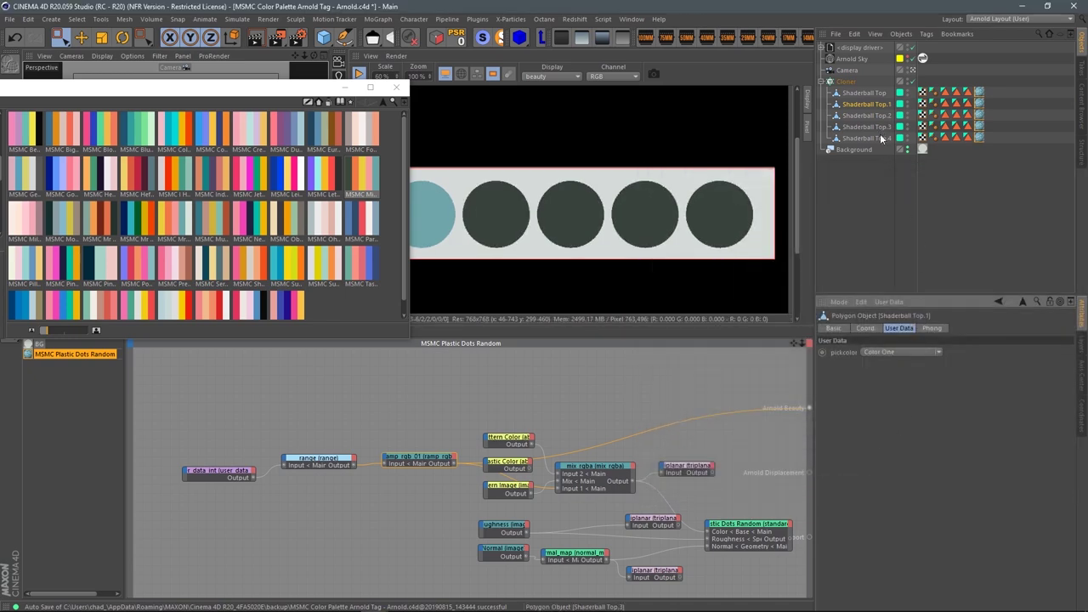
# Set pickcolor to Color Two on Shaderball Top.1, Color Three on Shaderball Top.2 and Color Four on Shaderball Top.3.
pyautogui.click(900, 351)
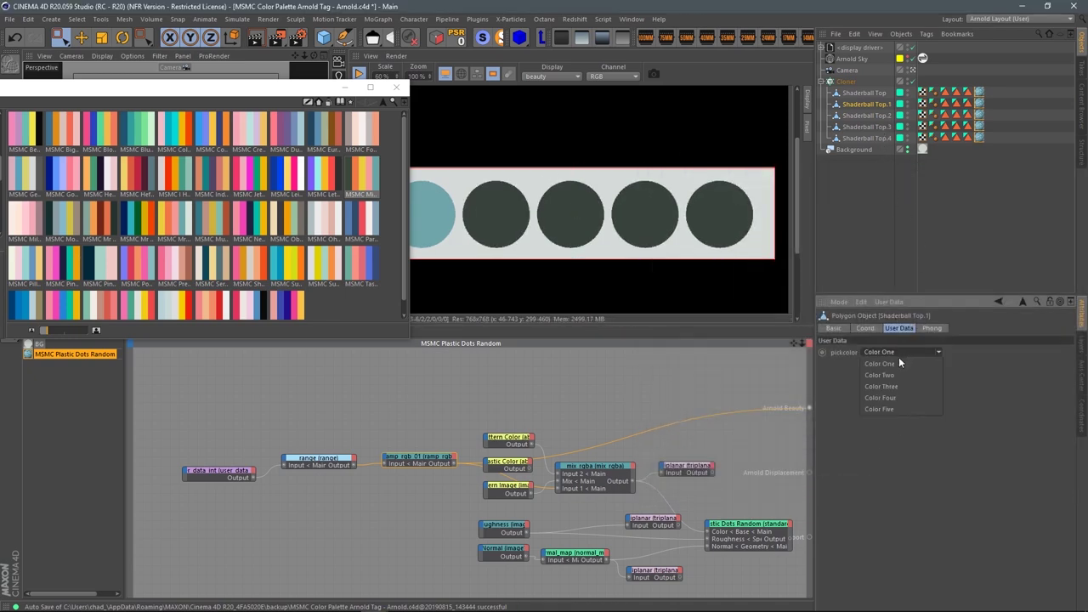
pyautogui.click(901, 372)
pyautogui.click(855, 115)
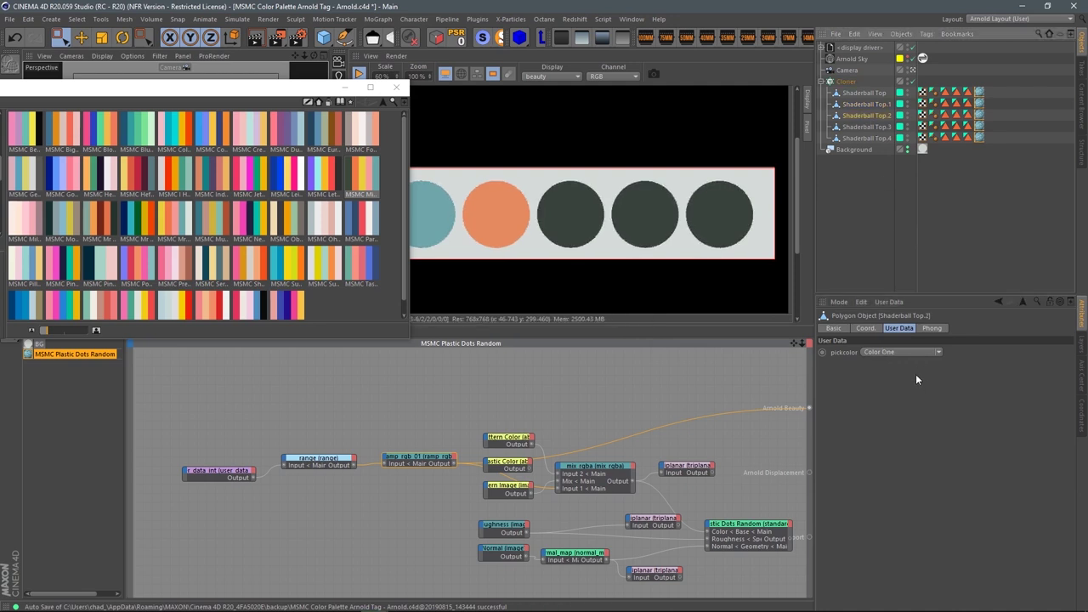
pyautogui.click(939, 358)
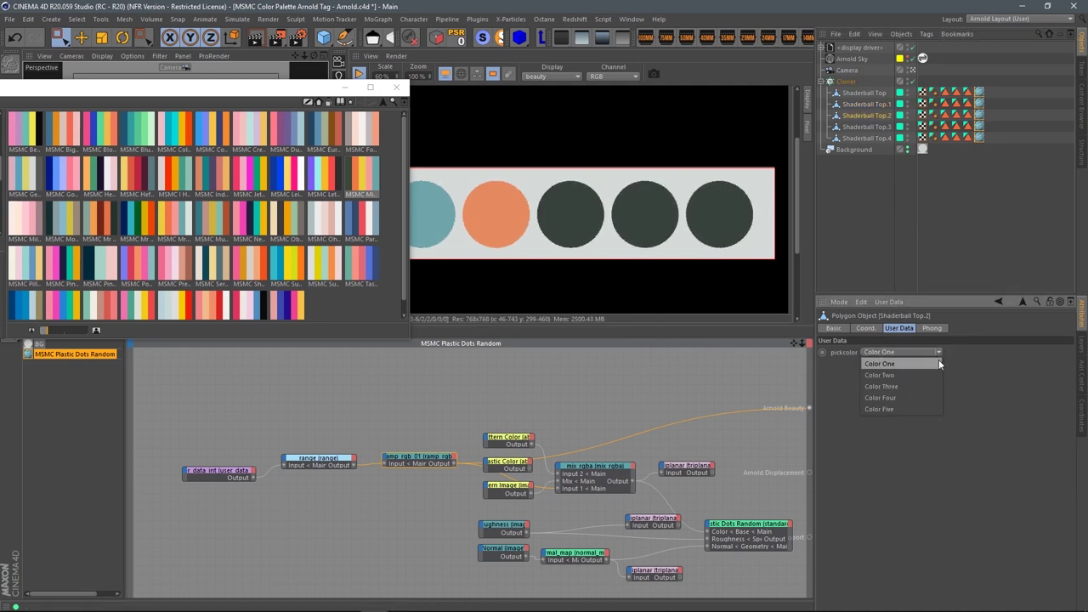
pyautogui.click(896, 408)
pyautogui.click(934, 351)
pyautogui.click(898, 387)
pyautogui.click(866, 126)
pyautogui.click(939, 352)
pyautogui.click(901, 397)
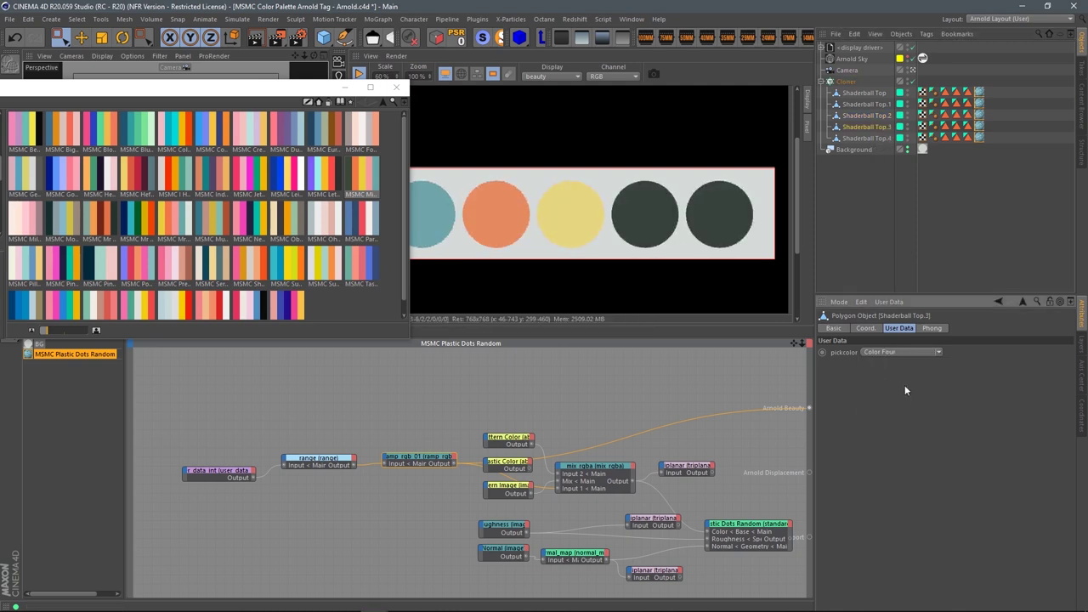
# Set Shaderball Top.4's pickcolor to Color Five and connect the MSMC Plastic Dots Random surface node to Arnold Beauty.
pyautogui.click(880, 138)
pyautogui.click(939, 352)
pyautogui.click(905, 407)
pyautogui.click(746, 524)
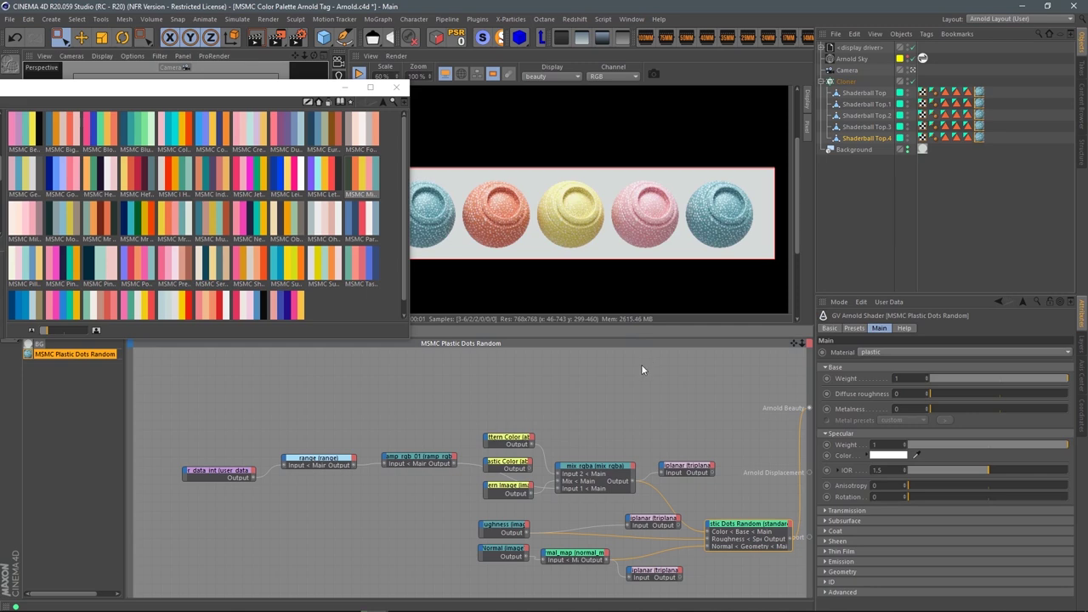
# Try other palettes on ramp_rgb_01, including MSMC Beach Boom Box, and reload the dark green, orange, yellow, pink and teal one.
pyautogui.click(420, 459)
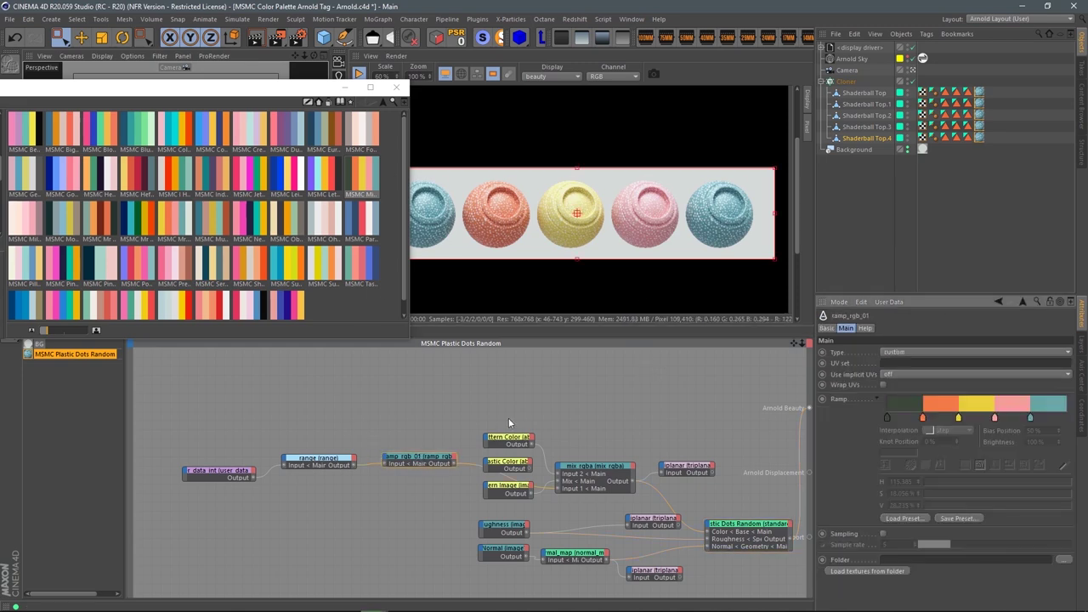
pyautogui.moveTo(254, 187); pyautogui.dragTo(904, 405)
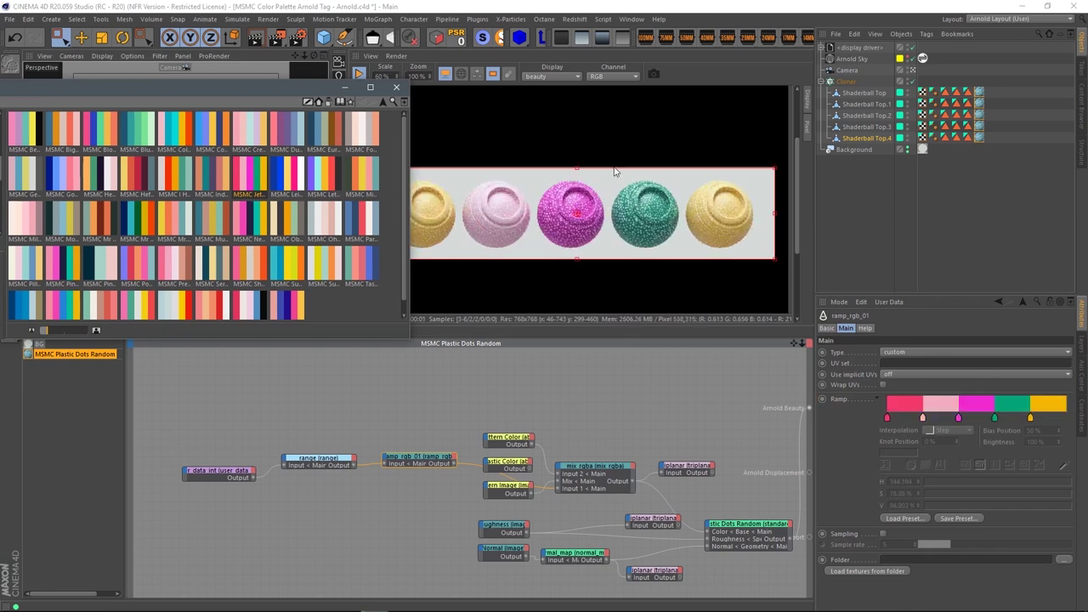
pyautogui.moveTo(234, 255); pyautogui.dragTo(978, 404)
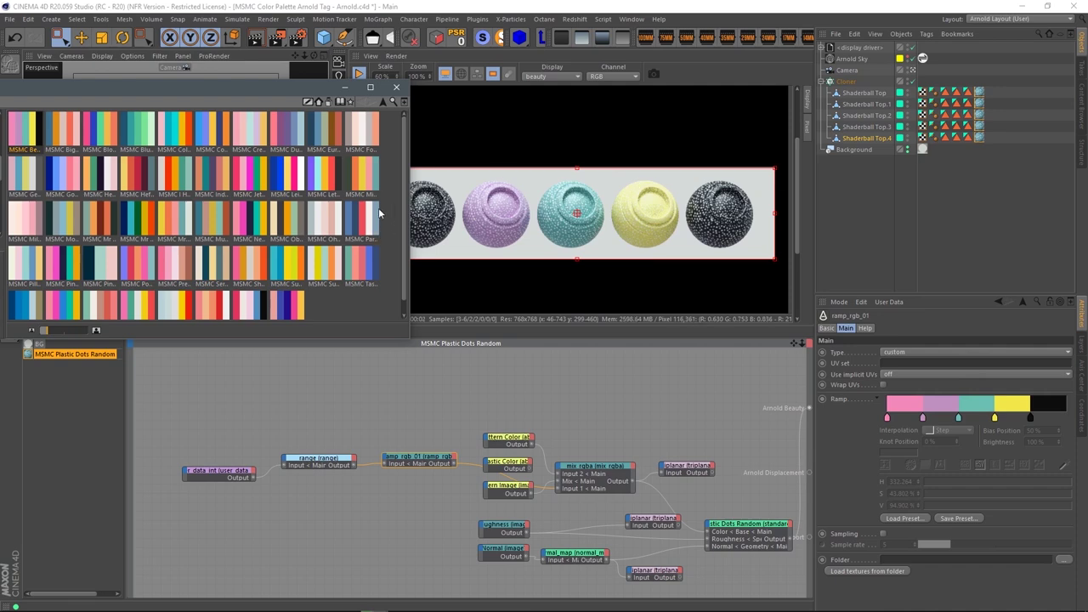
pyautogui.moveTo(369, 174); pyautogui.dragTo(978, 403)
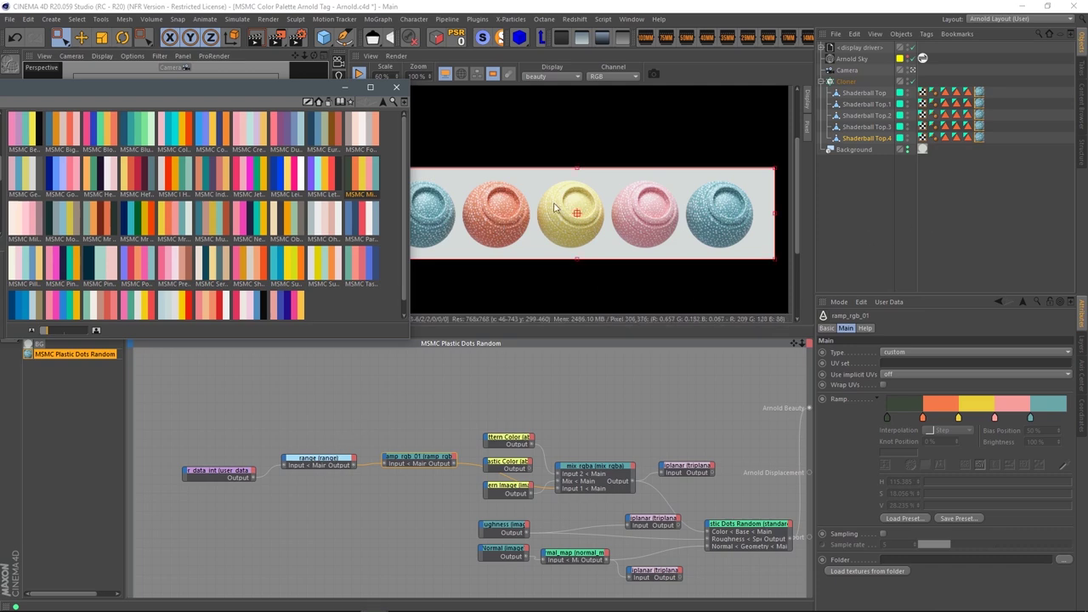
# Set Shaderball Top's pickcolor to Color One and select Shaderball Top.4.
pyautogui.click(865, 92)
pyautogui.click(939, 352)
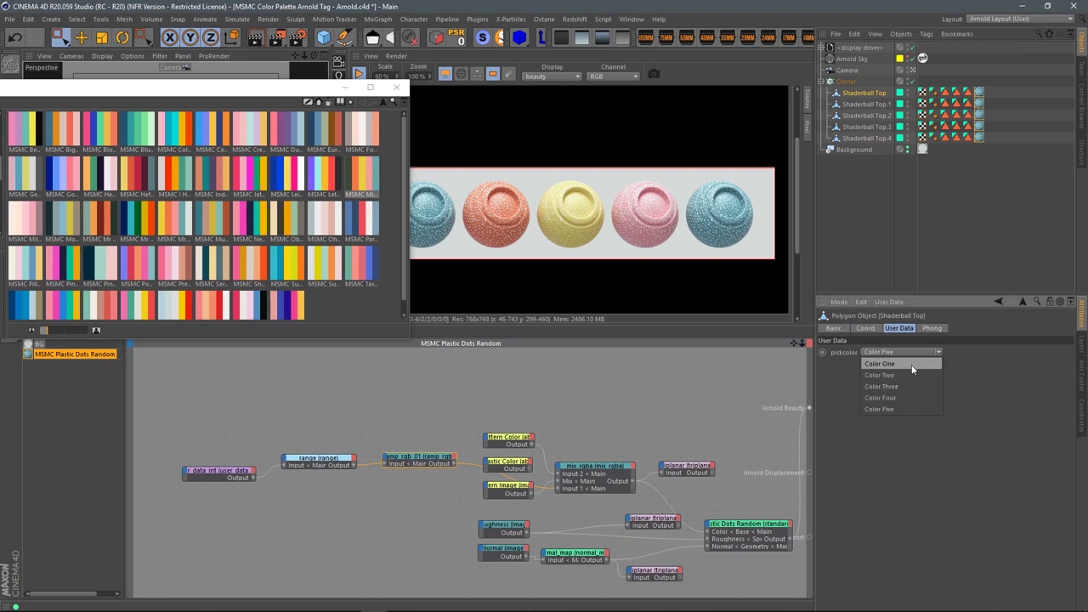
pyautogui.click(880, 363)
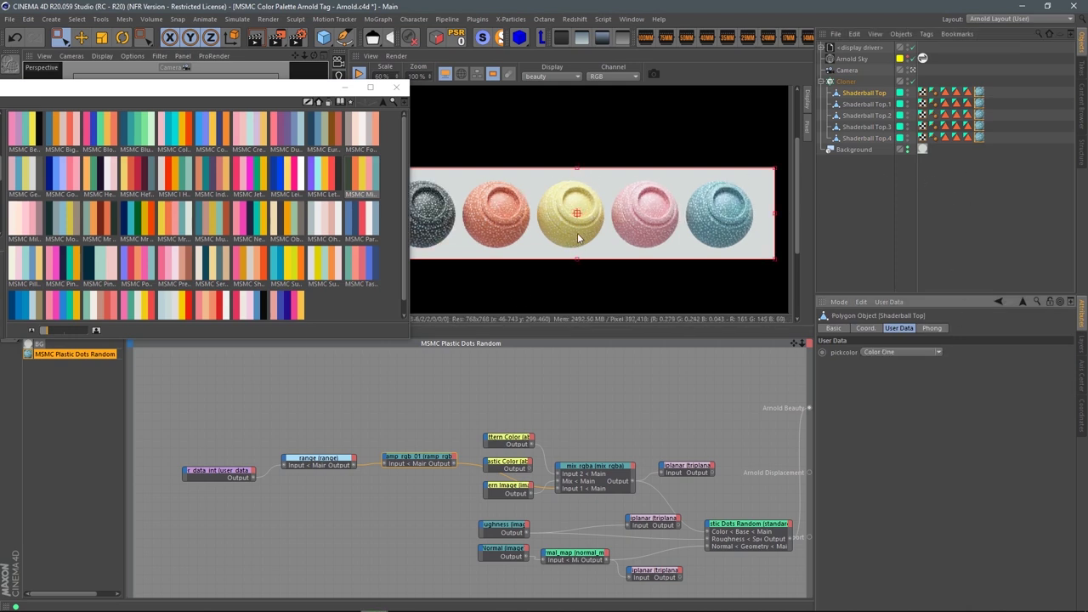
pyautogui.click(865, 138)
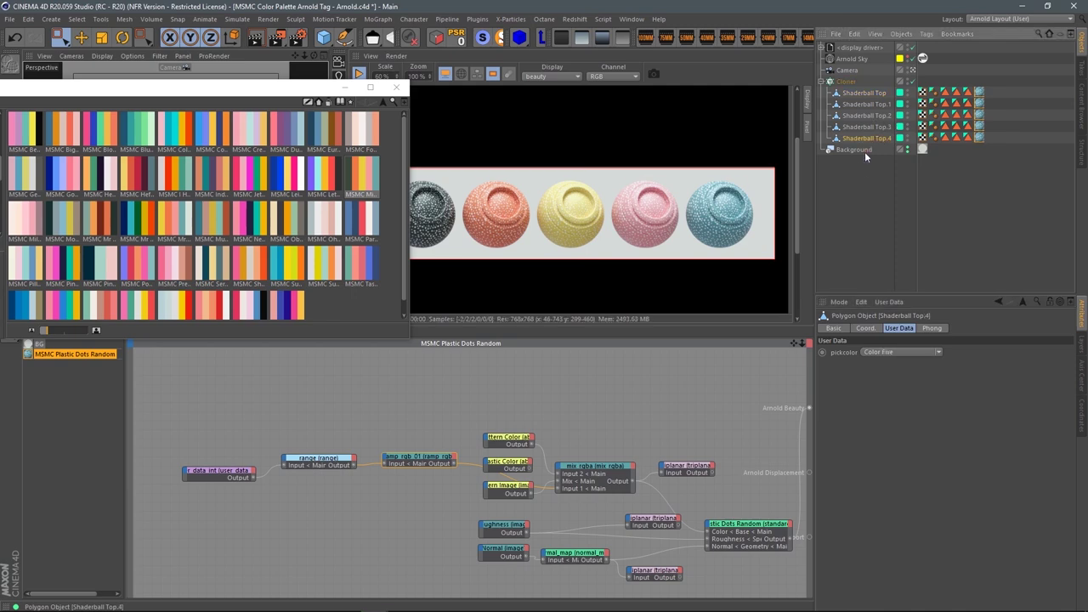
# Set pickcolor to Color Three on Shaderball Top.4 and to Color Five on Shaderball Top.2.
pyautogui.click(938, 356)
pyautogui.click(914, 387)
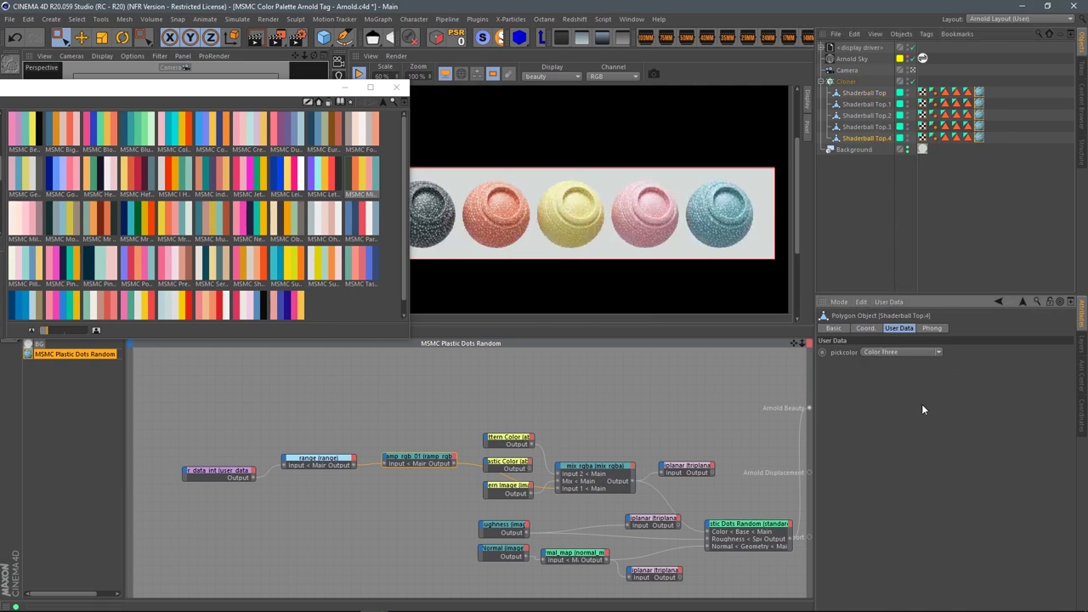
pyautogui.click(865, 115)
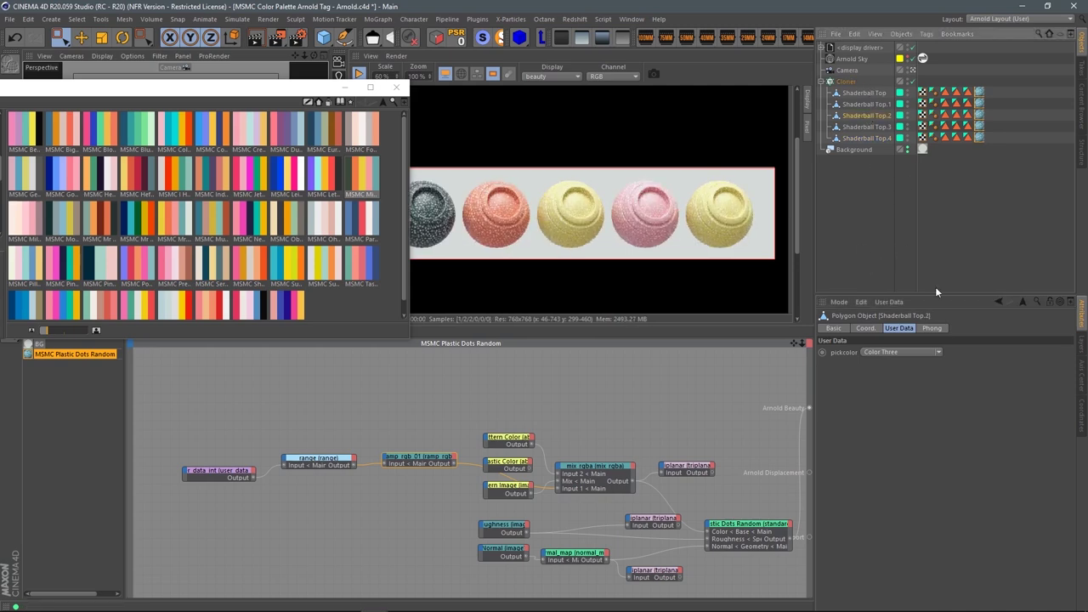
pyautogui.click(937, 353)
pyautogui.click(910, 409)
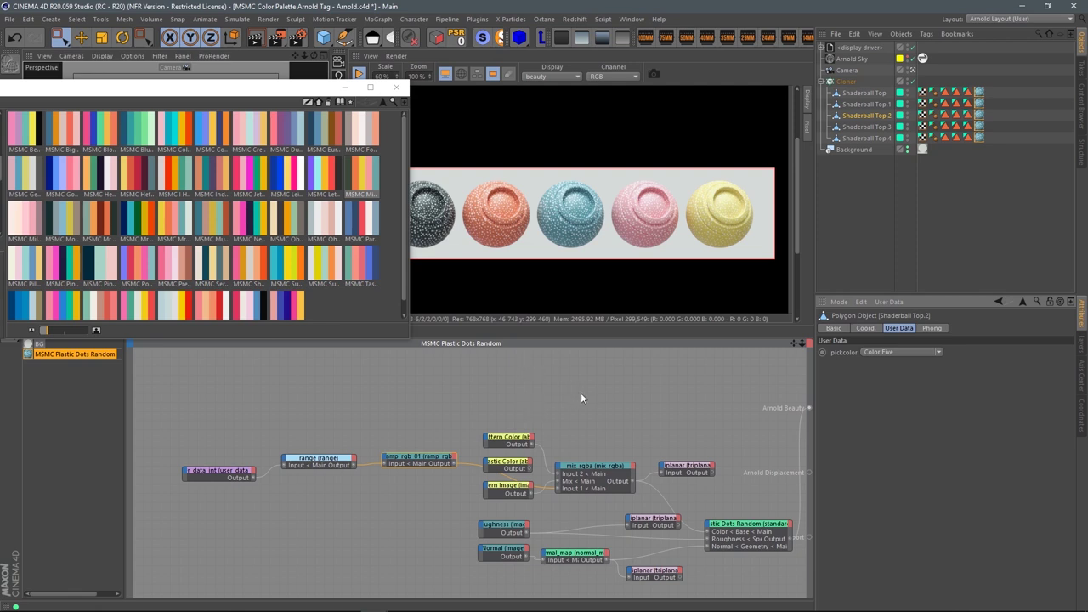
pyautogui.press('h')
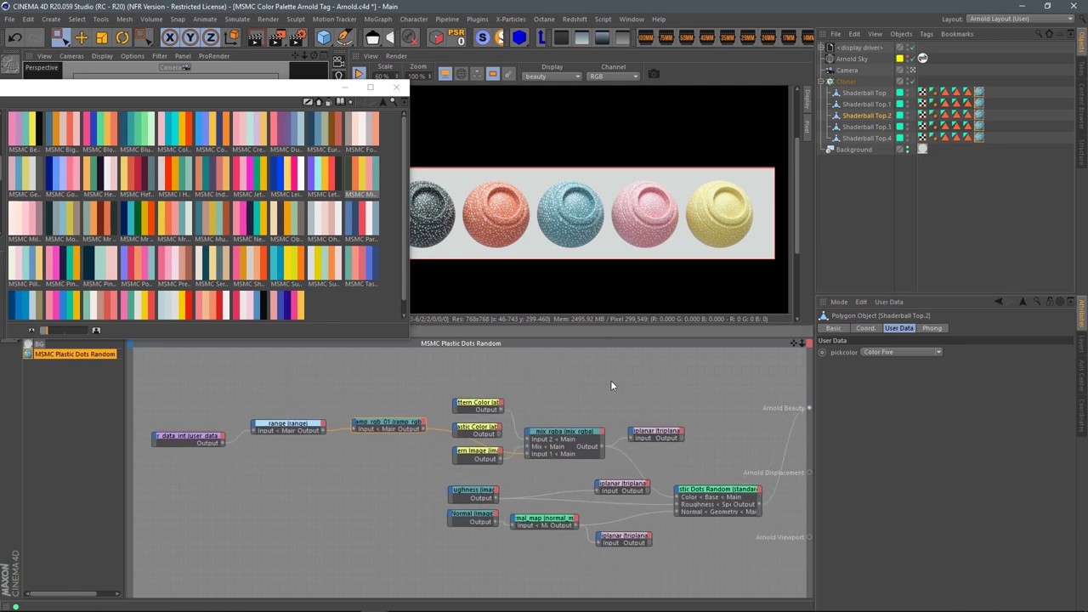
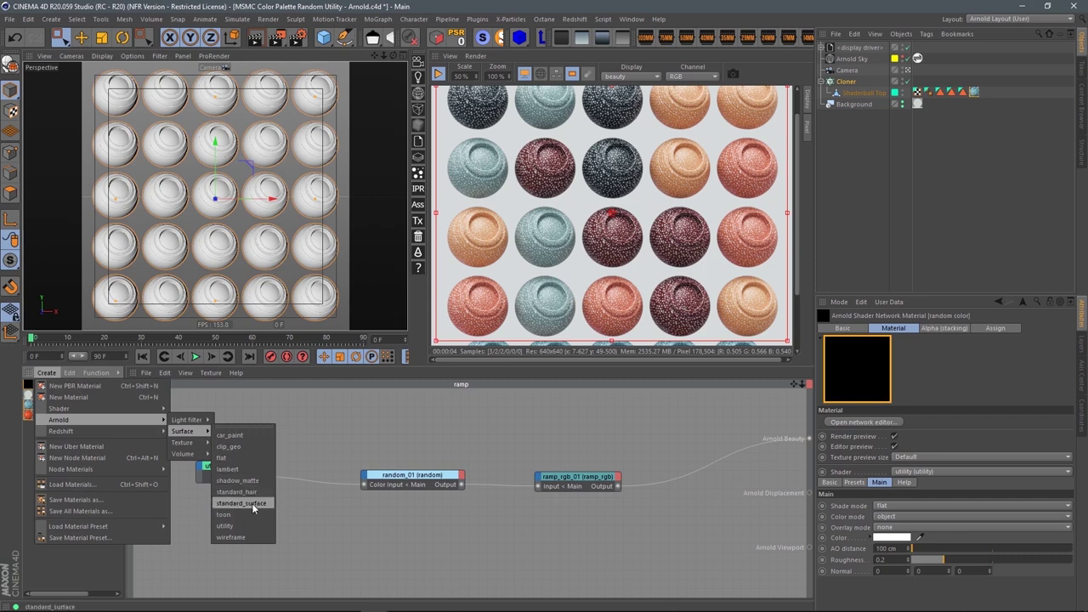
# Create an Arnold standard_surface material, delete its surface node and rename the material random pattern.
pyautogui.click(320, 515)
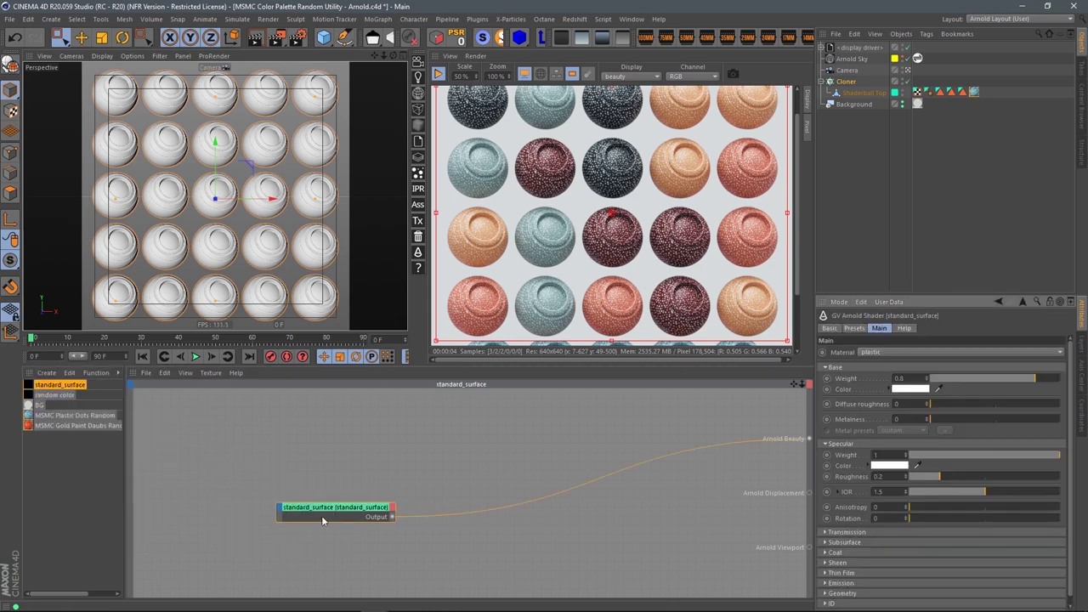
pyautogui.press('Delete')
pyautogui.doubleClick(64, 385)
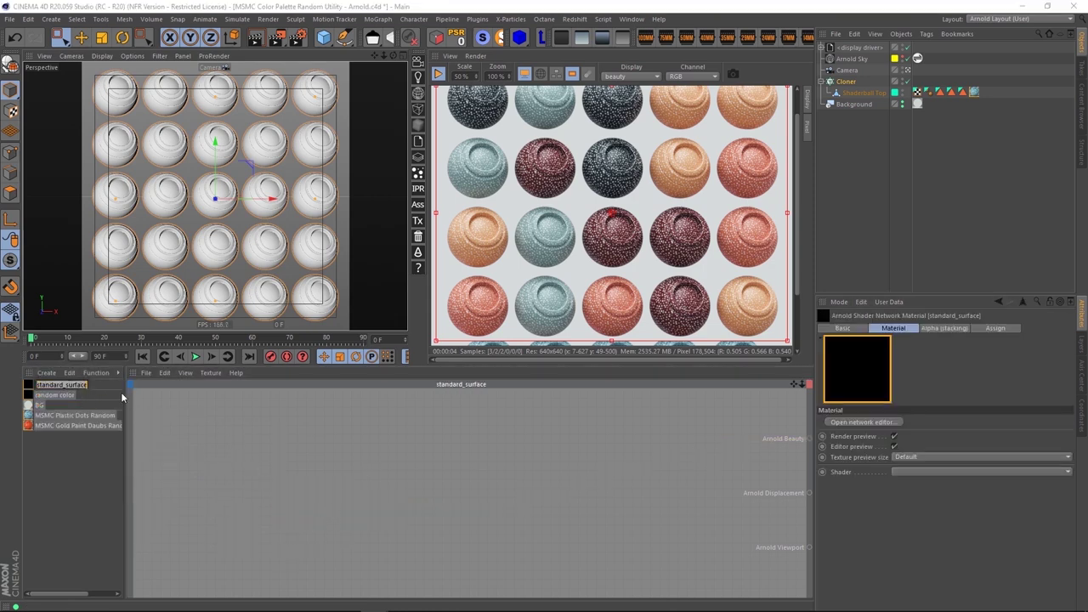
pyautogui.write('random pattern')
pyautogui.press('Return')
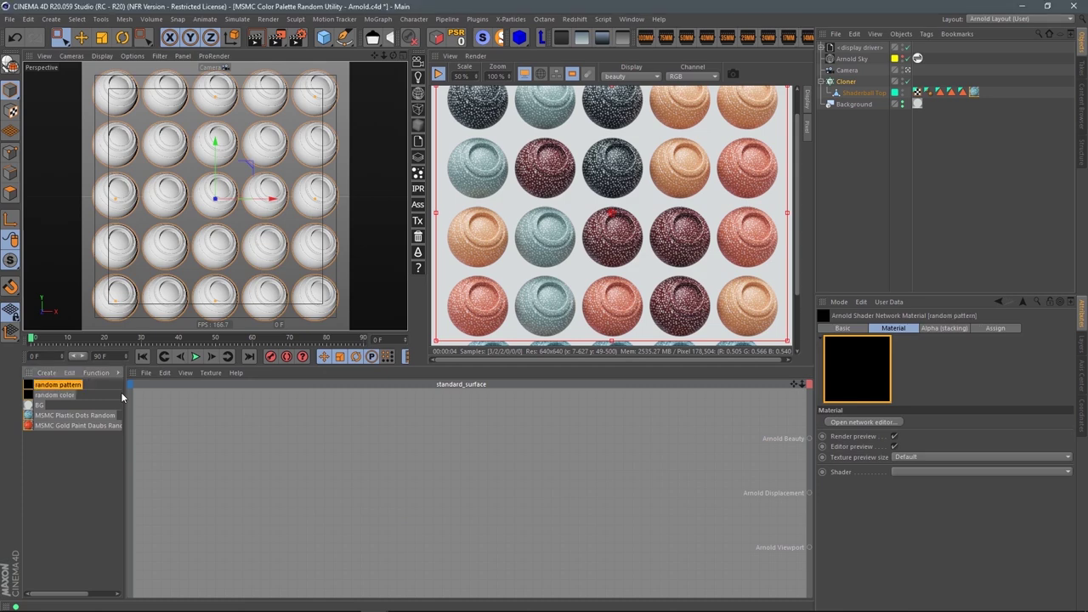
# Add a ramp_rgb node connected to Arnold Beauty in the random pattern material's network and position it near the middle.
pyautogui.click(434, 461)
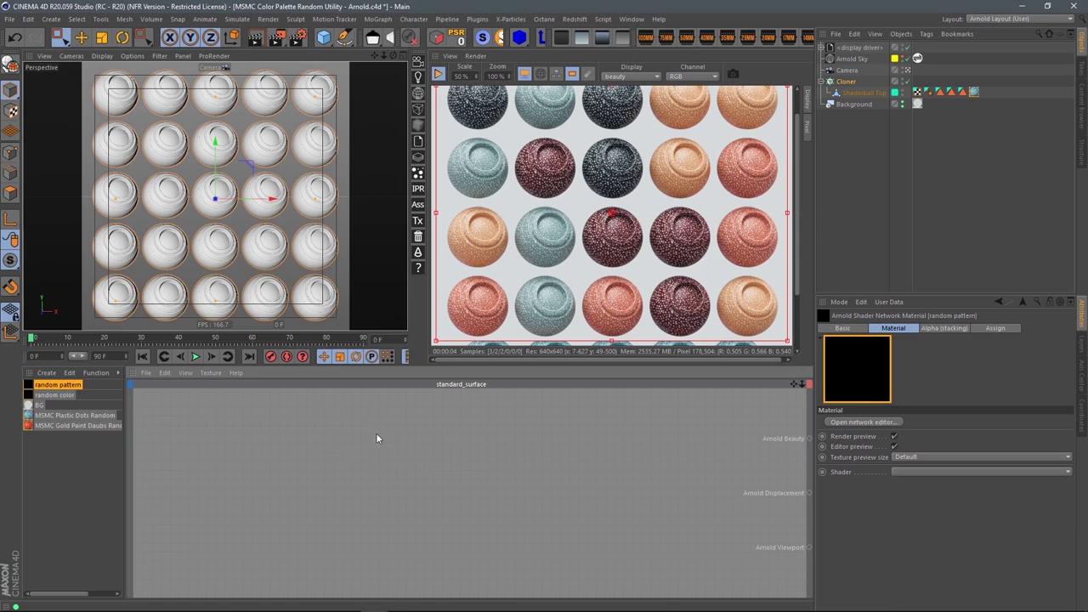
pyautogui.press('Tab')
pyautogui.write('ramp')
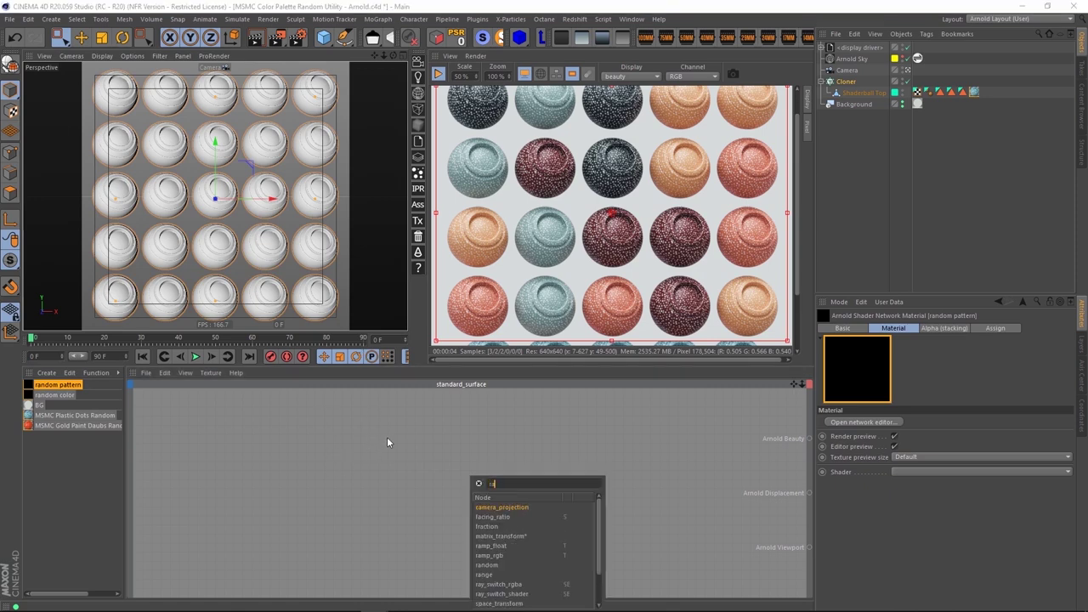
pyautogui.click(494, 516)
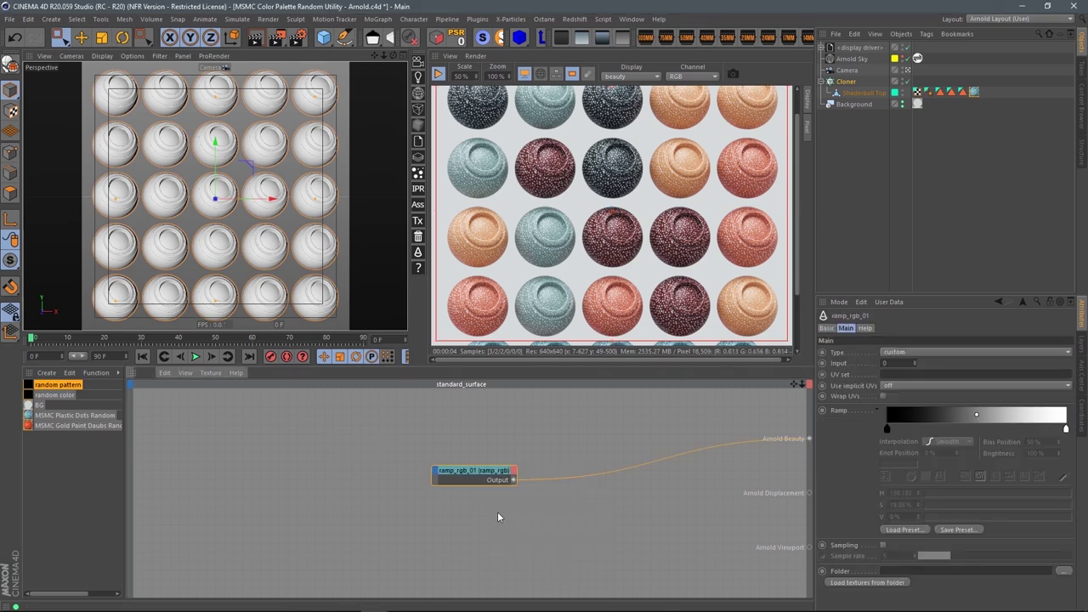
pyautogui.moveTo(487, 466)
pyautogui.mouseDown()
pyautogui.moveTo(456, 460)
pyautogui.moveTo(473, 465)
pyautogui.mouseUp()
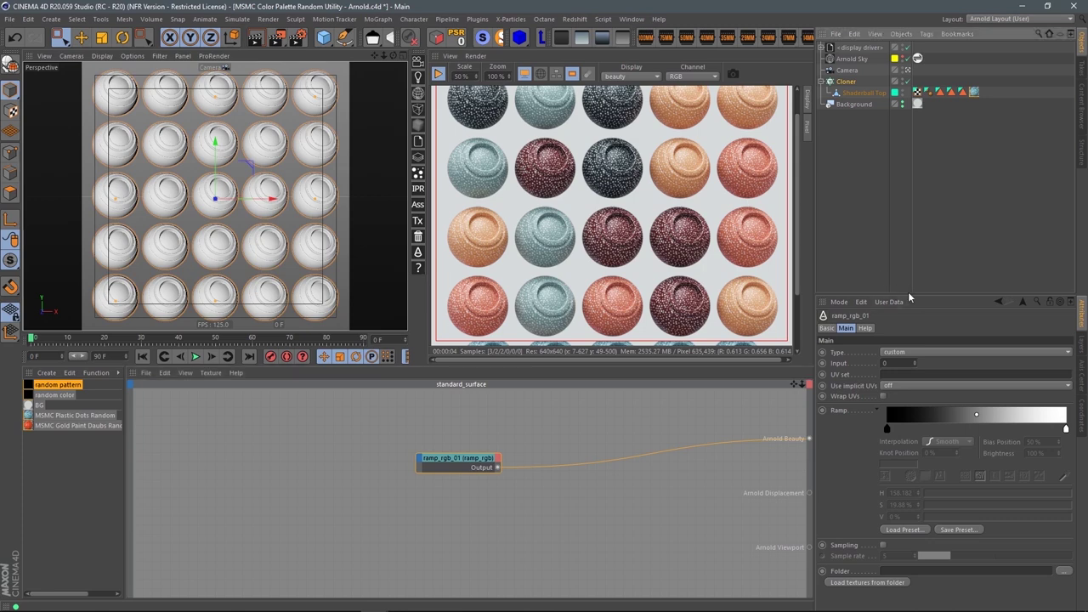
# Try adding eight extra knots by hand along the gradient of ramp_rgb_01.
pyautogui.moveTo(929, 297); pyautogui.dragTo(884, 196)
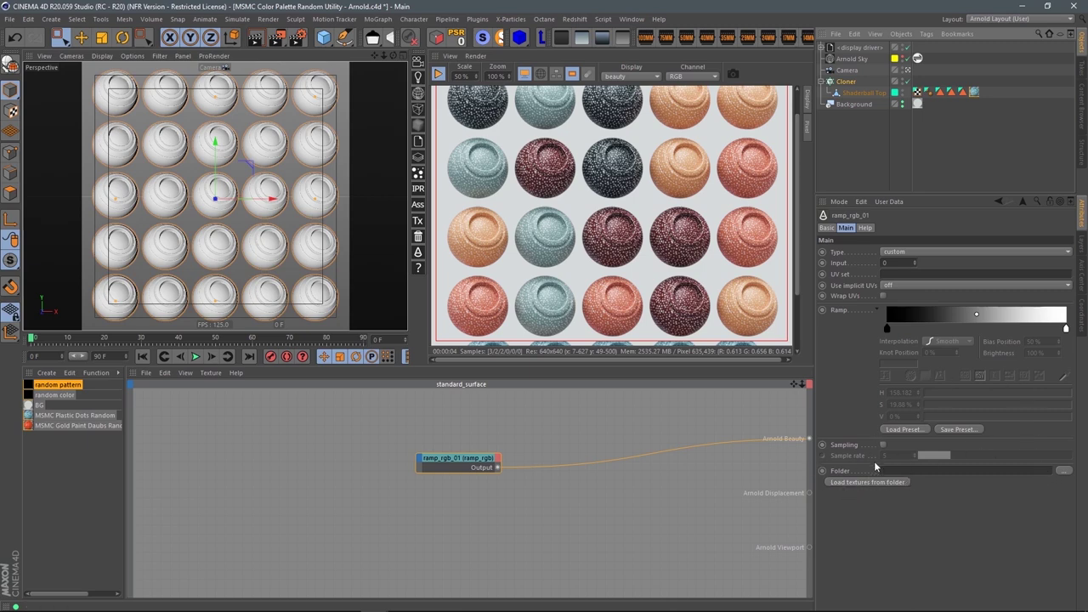
pyautogui.click(901, 329)
pyautogui.click(919, 328)
pyautogui.click(943, 328)
pyautogui.click(963, 328)
pyautogui.click(986, 328)
pyautogui.click(1009, 329)
pyautogui.click(1031, 329)
pyautogui.click(1054, 328)
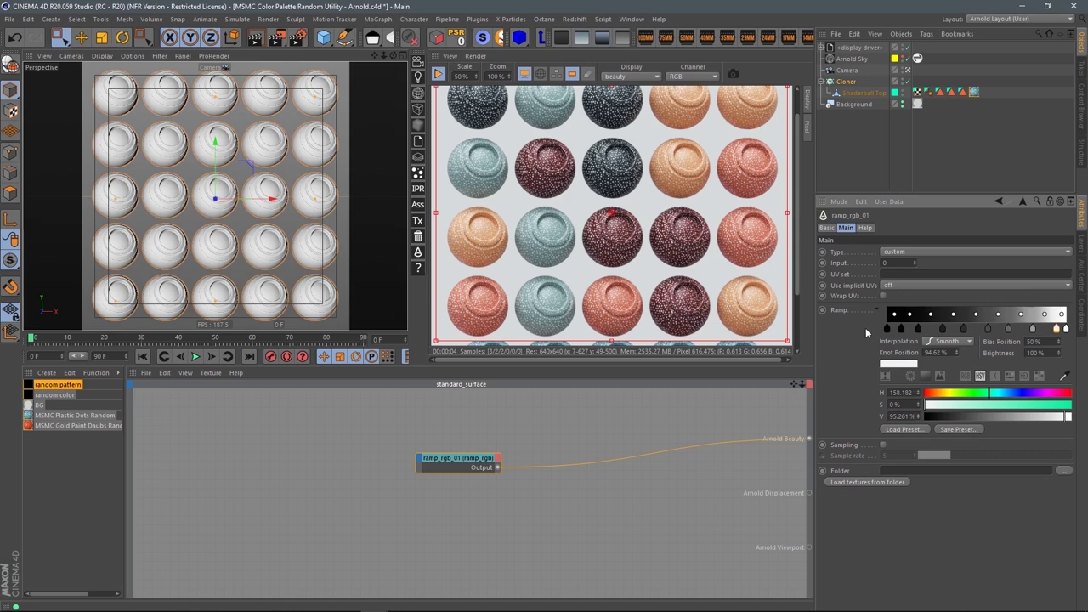
# Remove the hand-placed knots and reset the gradient of ramp_rgb_01 to its default.
pyautogui.moveTo(903, 330); pyautogui.dragTo(1027, 334)
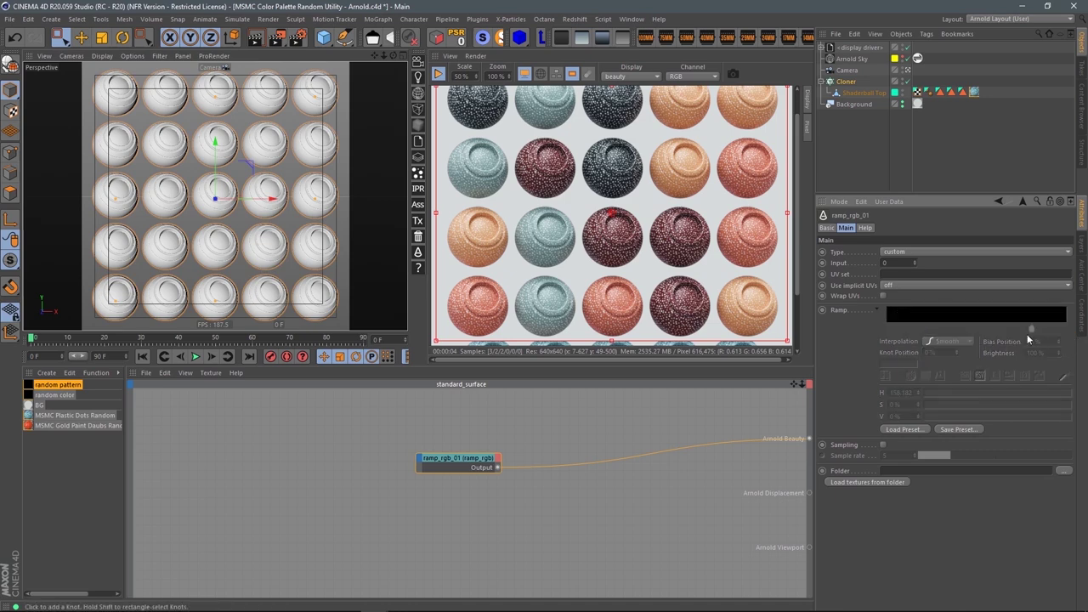
pyautogui.rightClick(841, 312)
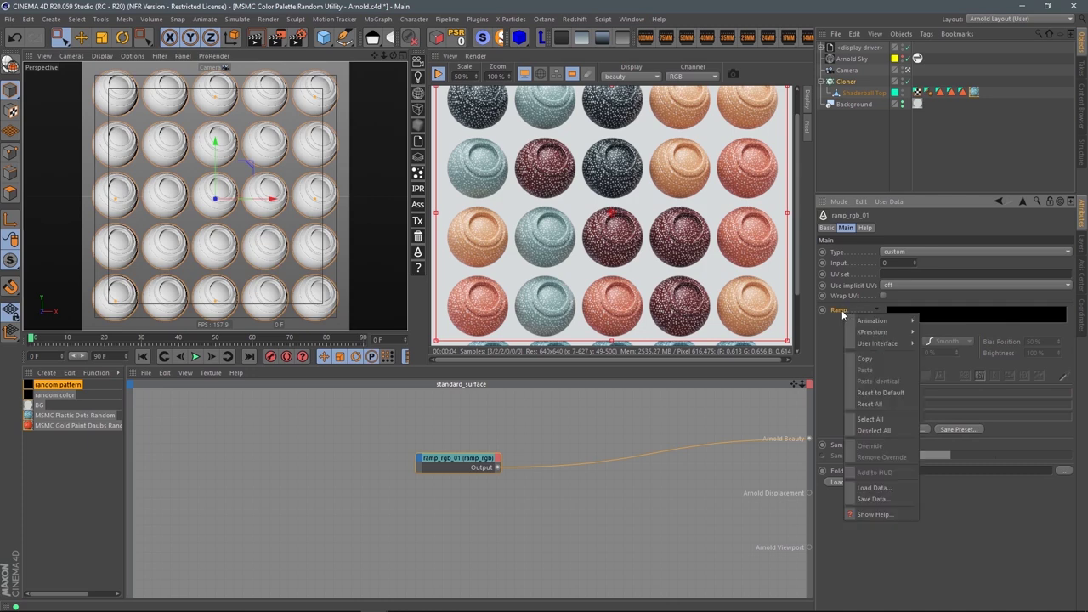
pyautogui.click(879, 392)
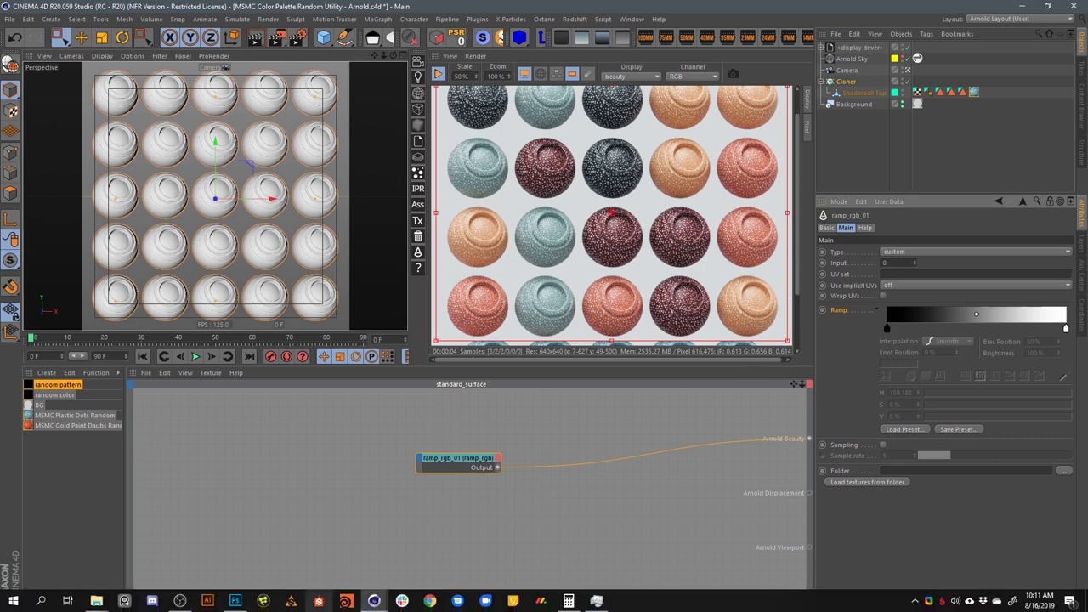
# Switch to File Explorer, open the MSMC_Patterns folder and sort its files by type so the TX files come first.
pyautogui.click(96, 601)
pyautogui.click(215, 554)
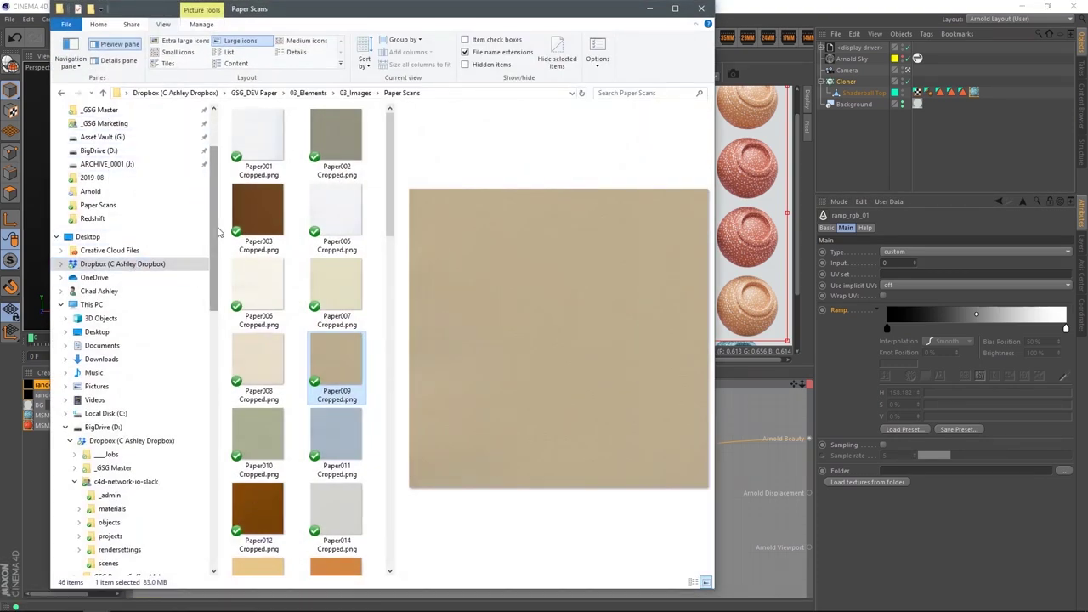
pyautogui.scroll(3, 128, 213)
pyautogui.click(100, 251)
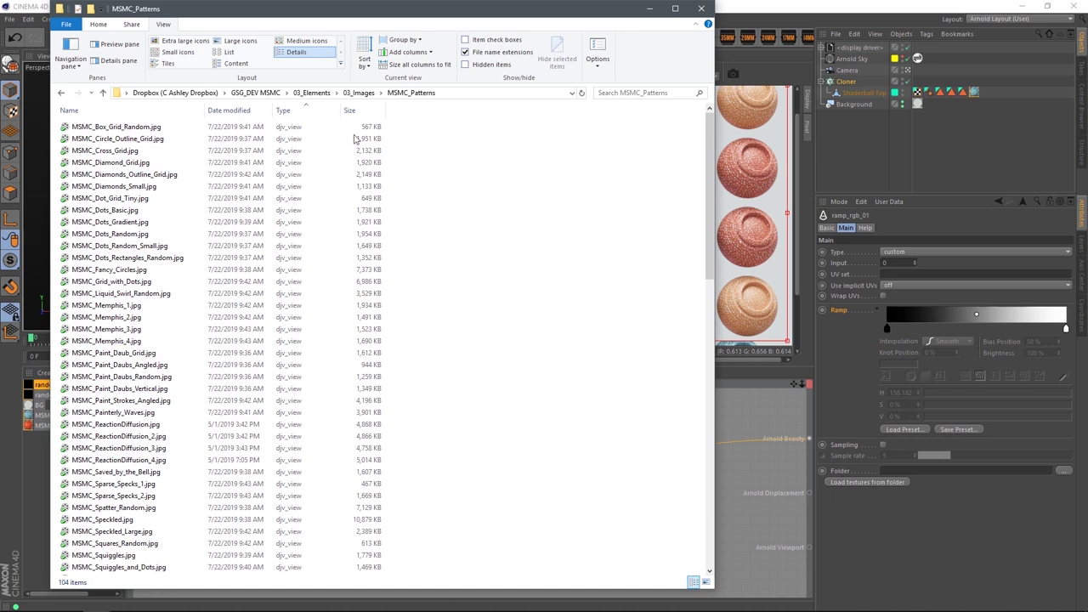
pyautogui.click(315, 113)
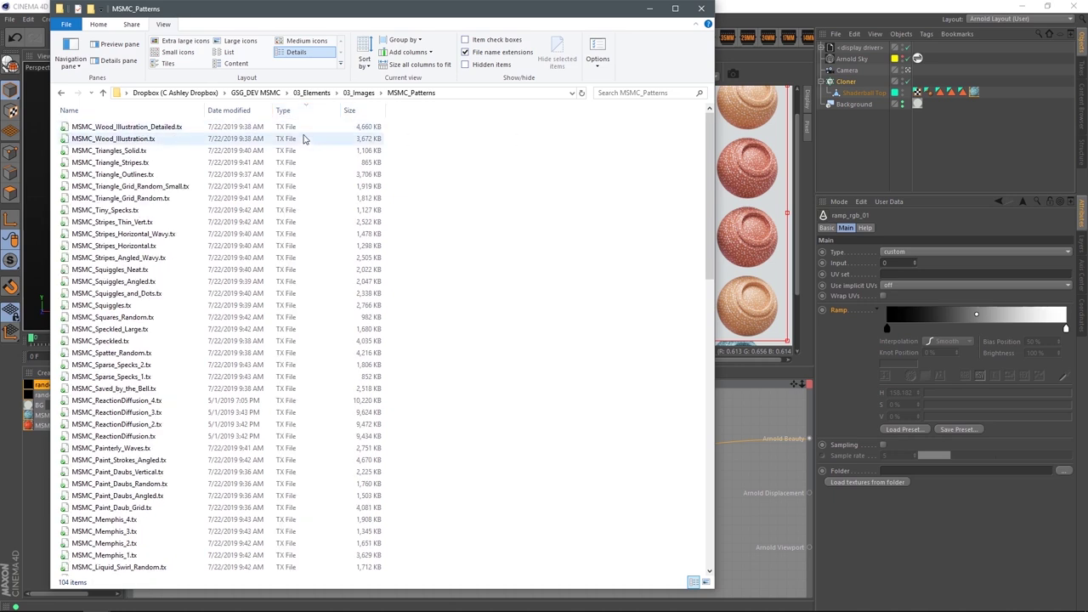
# Copy all the .tx pattern files, from MSMC_Wood_Illustration_Detailed.tx through MSMC_Box_Grid_Random.tx.
pyautogui.click(158, 128)
pyautogui.moveTo(711, 172); pyautogui.dragTo(699, 314)
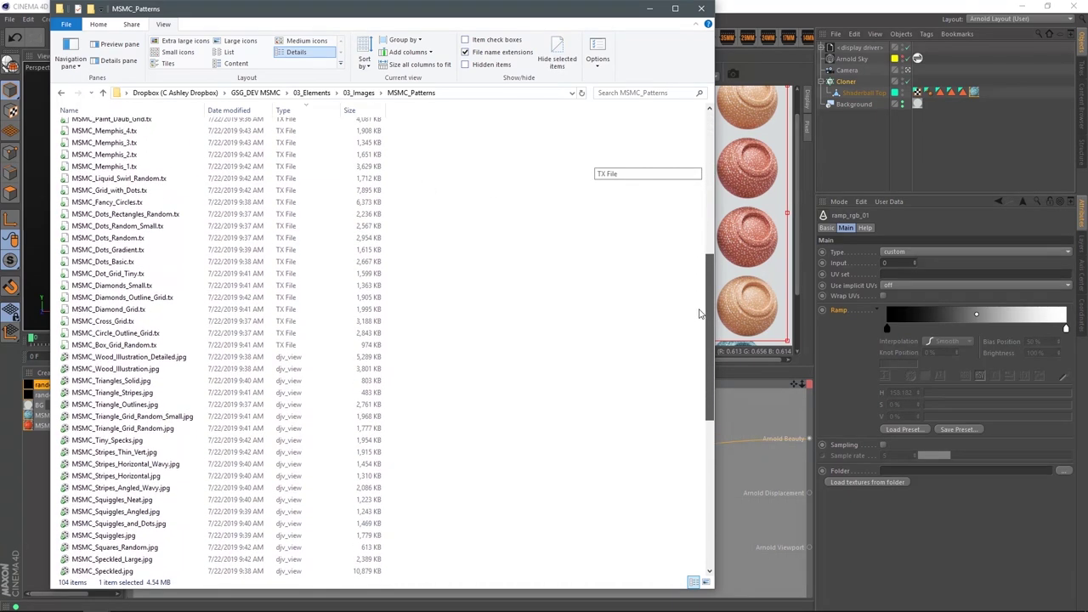
pyautogui.keyDown('shift'); pyautogui.click(139, 347); pyautogui.keyUp('shift')
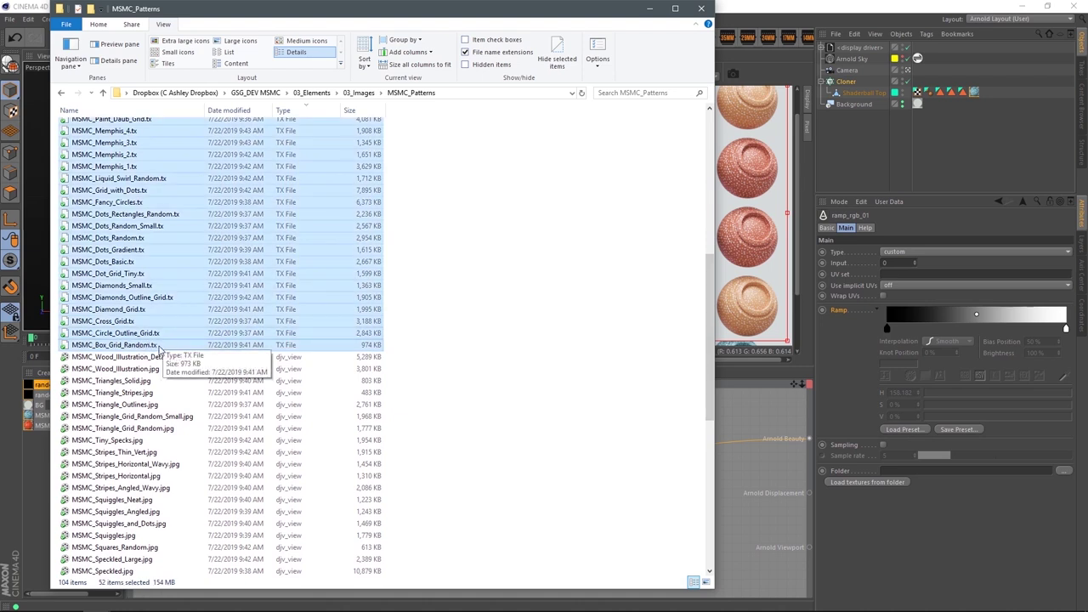
pyautogui.rightClick(158, 344)
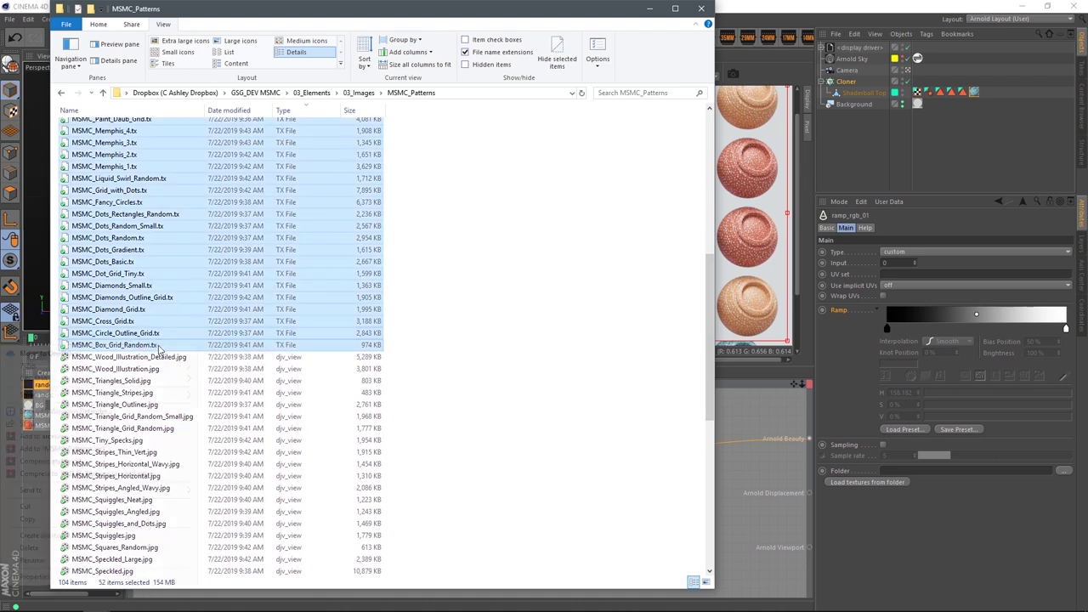
pyautogui.click(92, 521)
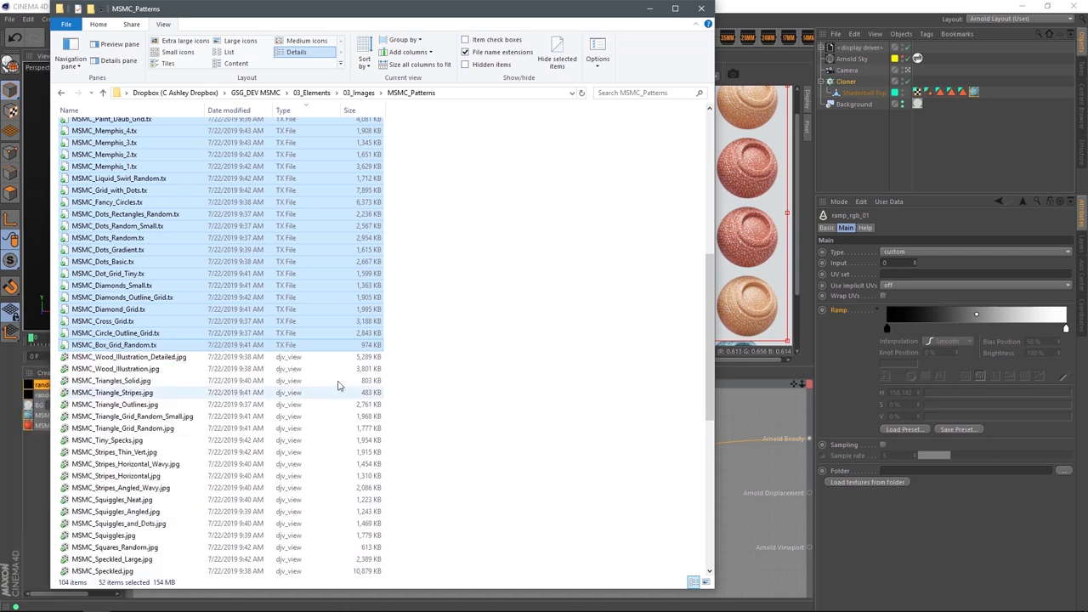
# Create a subfolder named Pattern for Ramp inside MSMC_Patterns.
pyautogui.rightClick(472, 311)
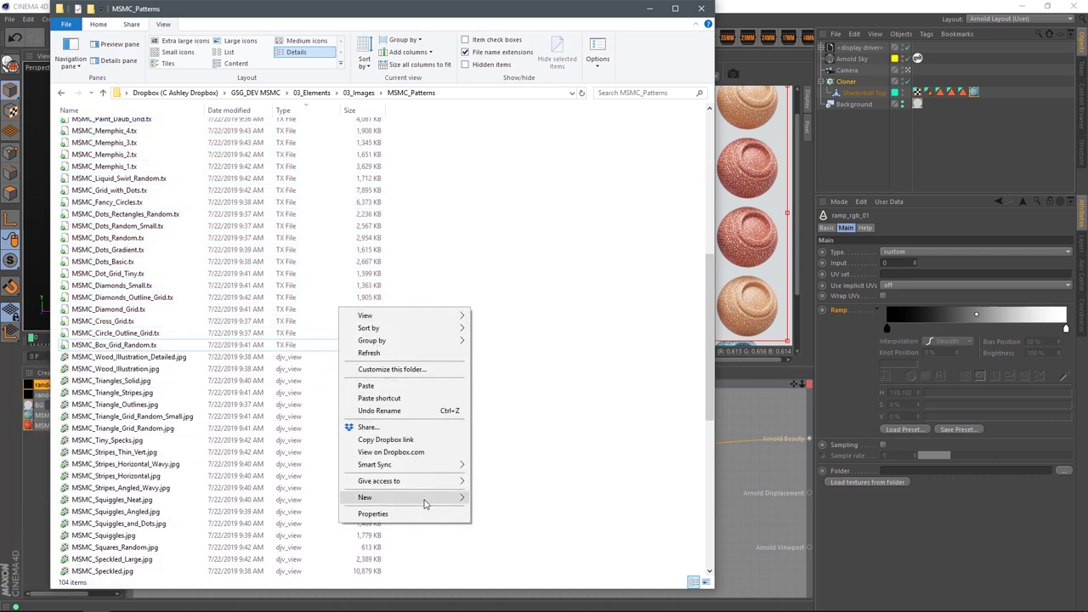
pyautogui.moveTo(425, 502)
pyautogui.click(512, 357)
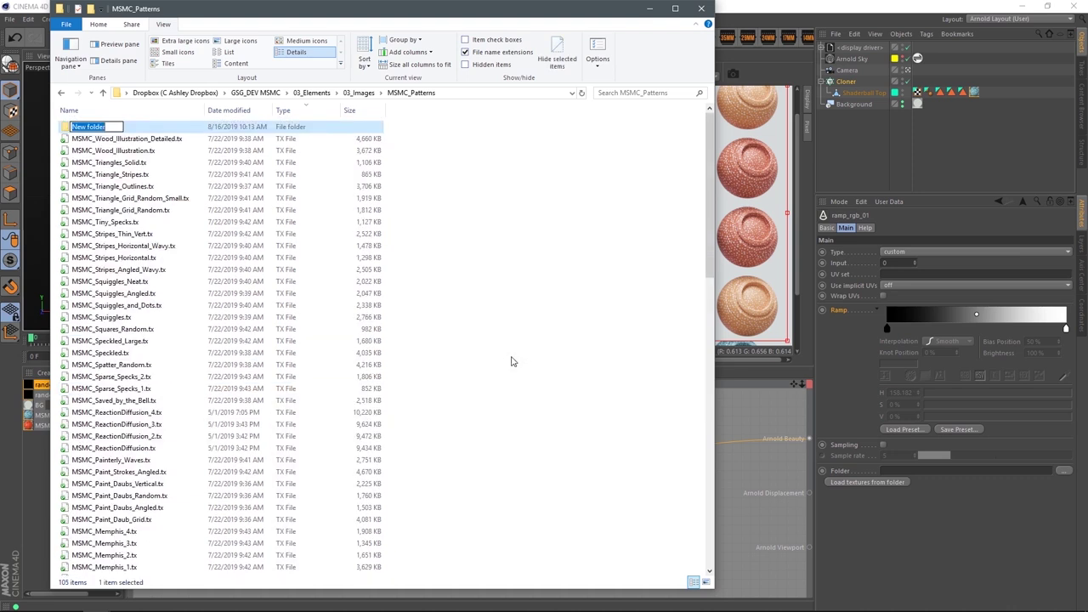
pyautogui.write('Pattern for Ramp')
pyautogui.press('Return')
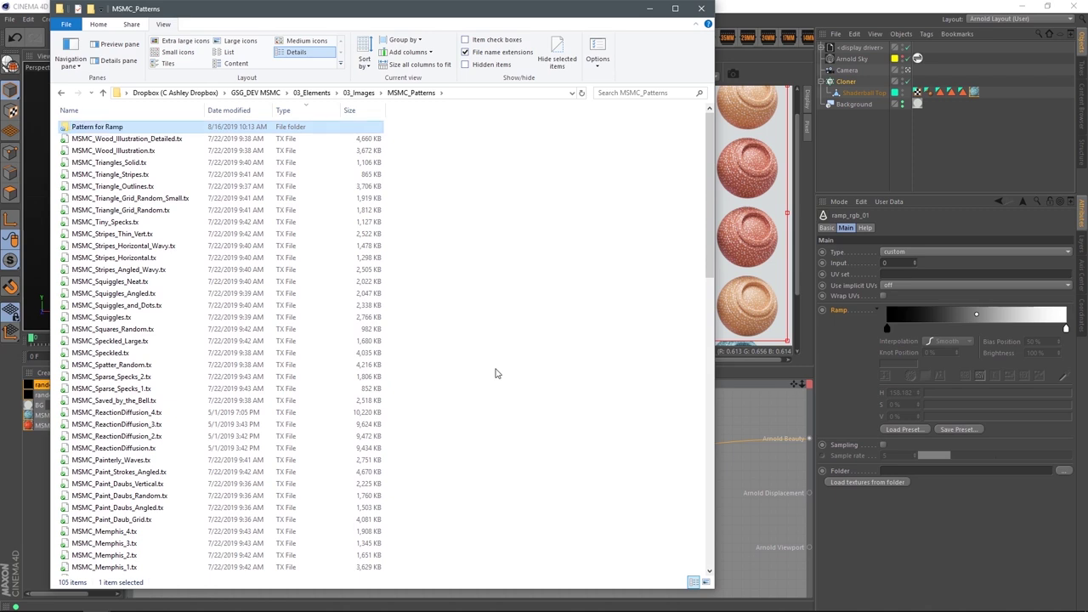
# Paste the copied .tx pattern files into the Pattern for Ramp folder.
pyautogui.press('Return')
pyautogui.rightClick(298, 259)
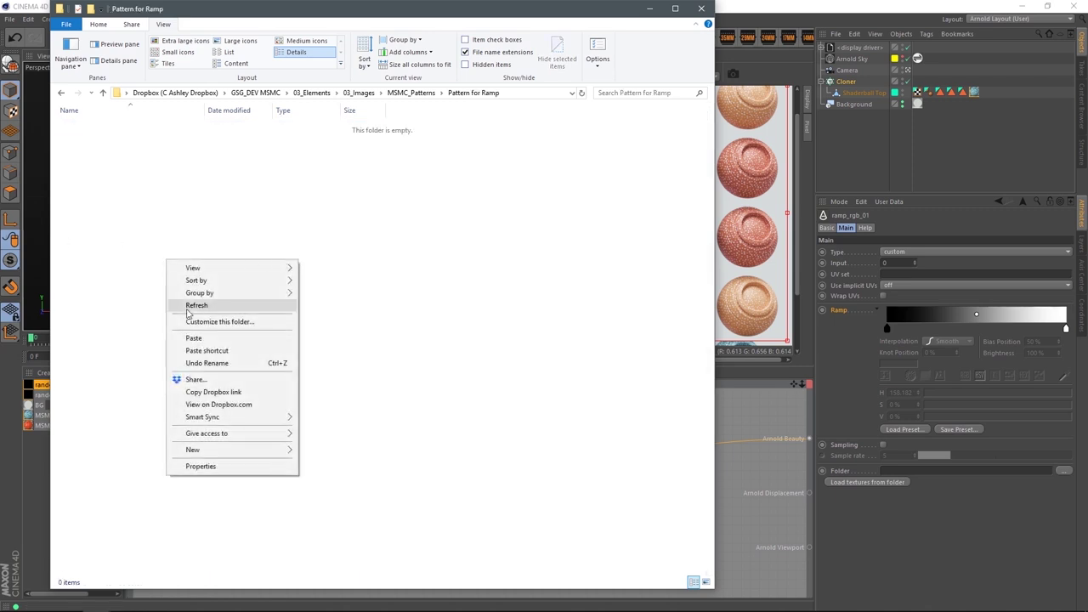
pyautogui.click(235, 338)
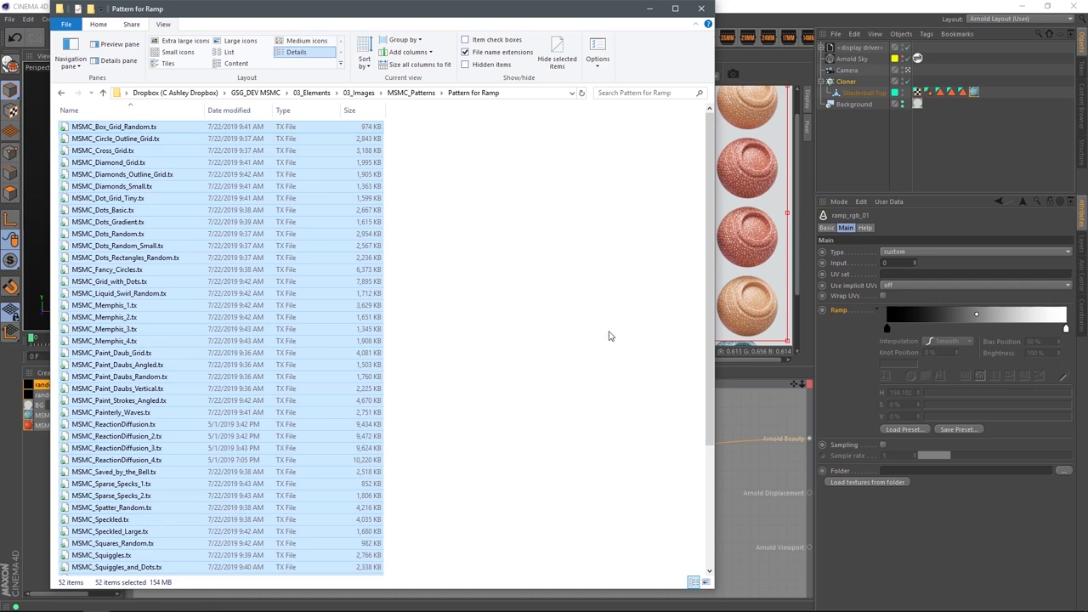
# Return to Cinema 4D and, for the ramp's texture folder, browse through BigDrive (D:), Dropbox, GSG_DEV MSMC and 03_Elements to 03_Images.
pyautogui.click(748, 413)
pyautogui.click(459, 459)
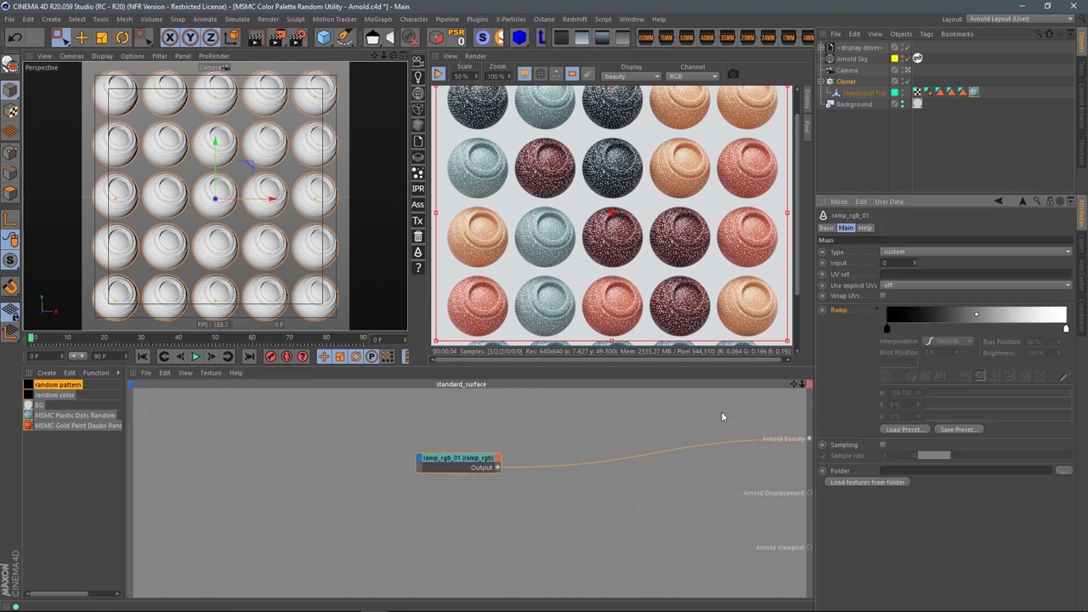
pyautogui.click(1063, 472)
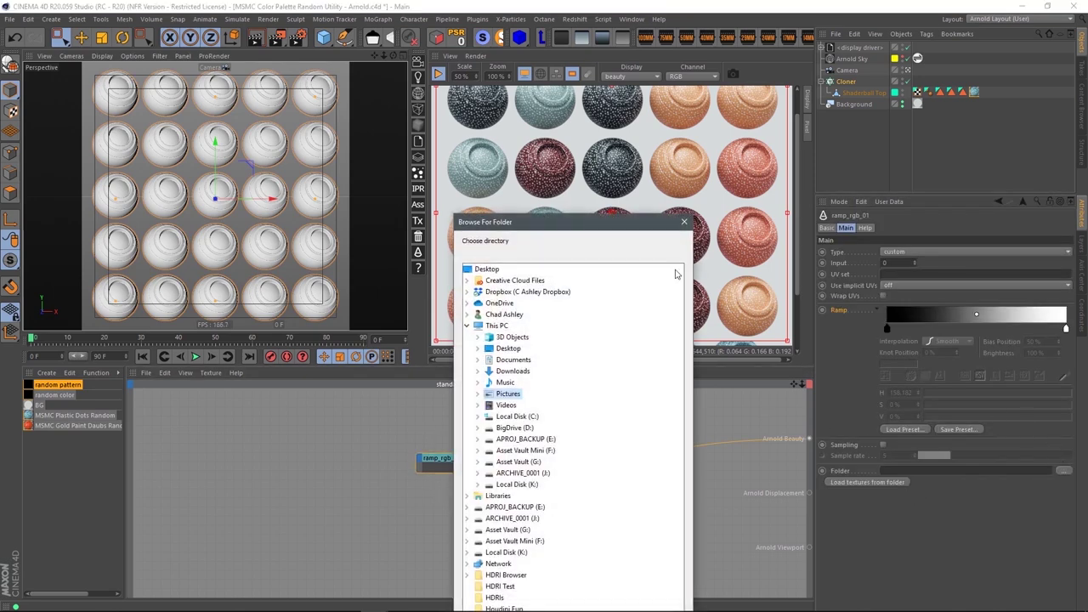
pyautogui.moveTo(606, 220); pyautogui.dragTo(599, 103)
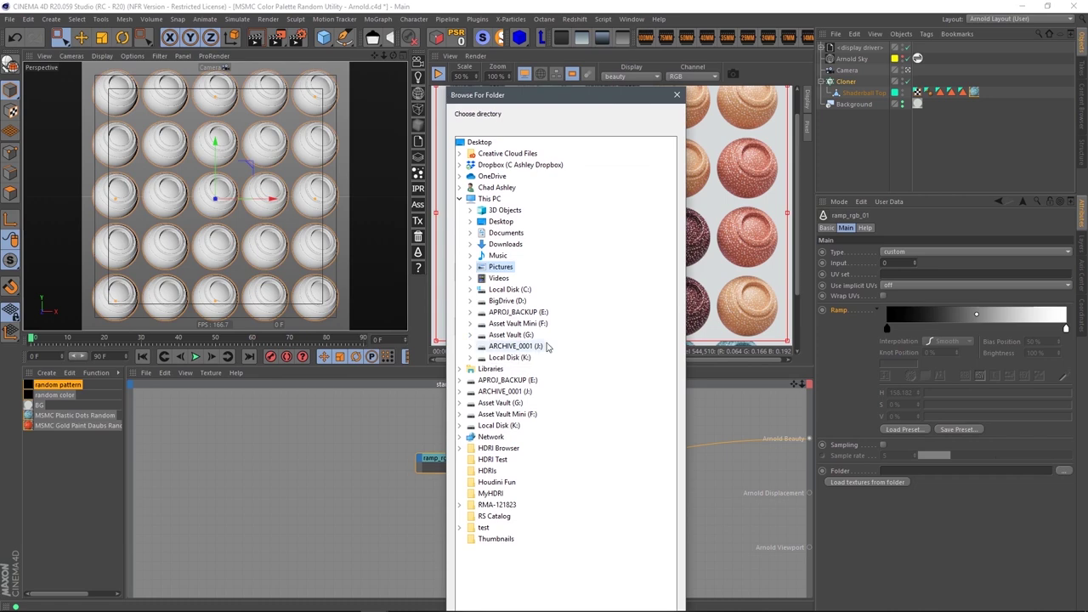
pyautogui.click(470, 301)
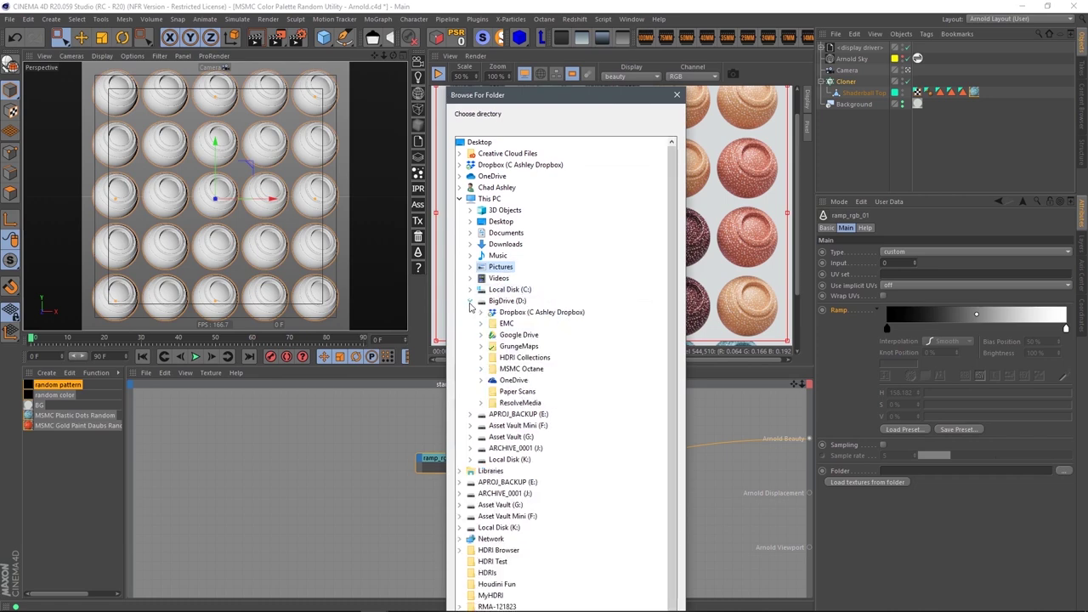
pyautogui.click(481, 313)
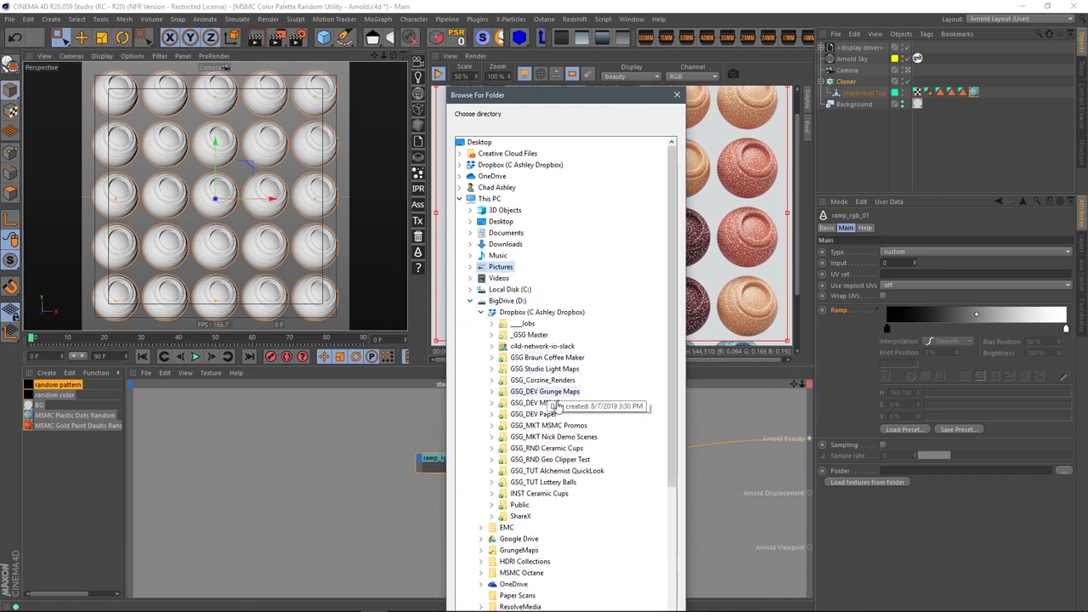
pyautogui.click(492, 403)
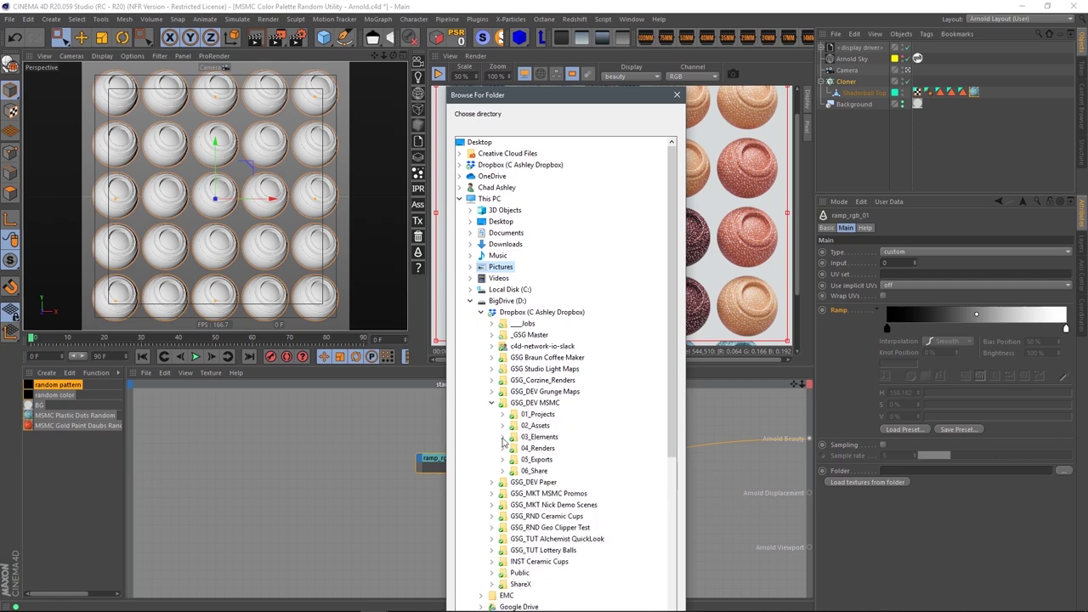
pyautogui.click(502, 437)
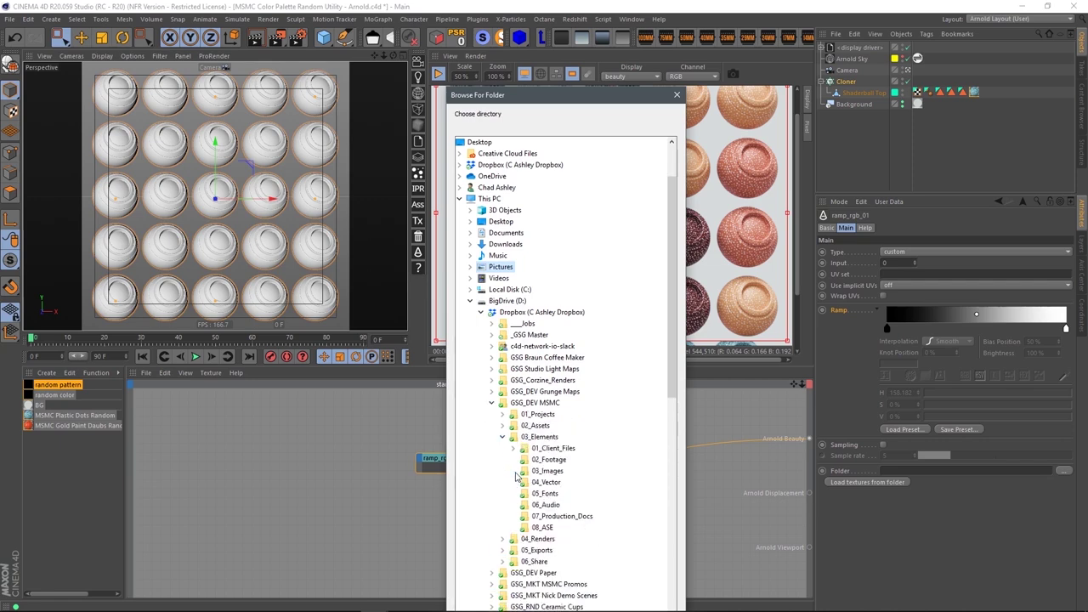
pyautogui.click(514, 472)
# Set the ramp's texture folder to Pattern for Ramp inside MSMC_Patterns.
pyautogui.scroll(-2, 677, 421)
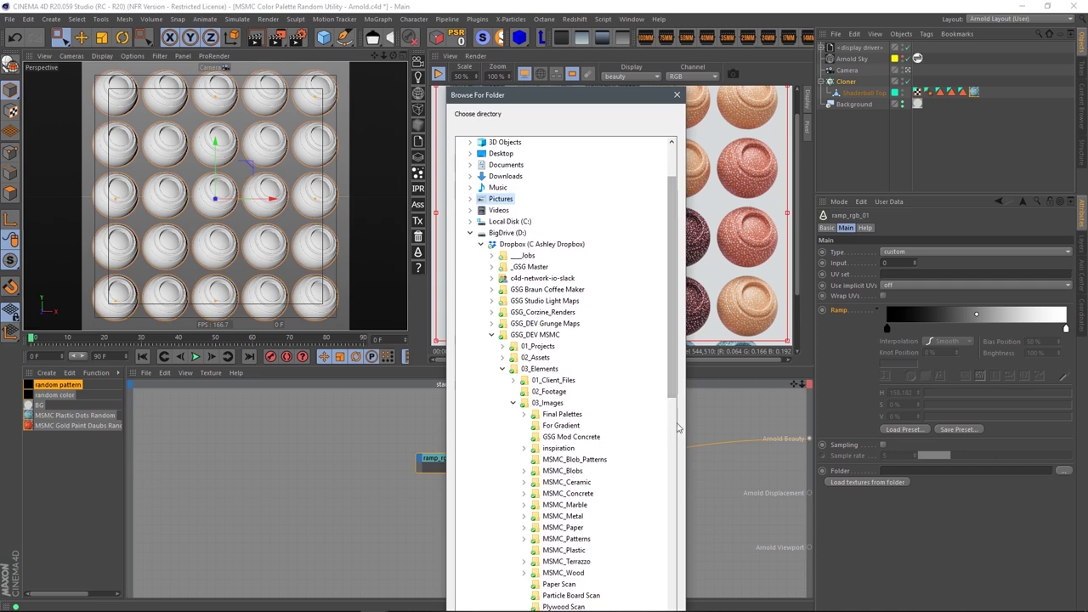
pyautogui.click(523, 539)
pyautogui.click(577, 552)
pyautogui.moveTo(620, 89)
pyautogui.mouseDown()
pyautogui.moveTo(610, 255)
pyautogui.moveTo(612, 86)
pyautogui.mouseUp()
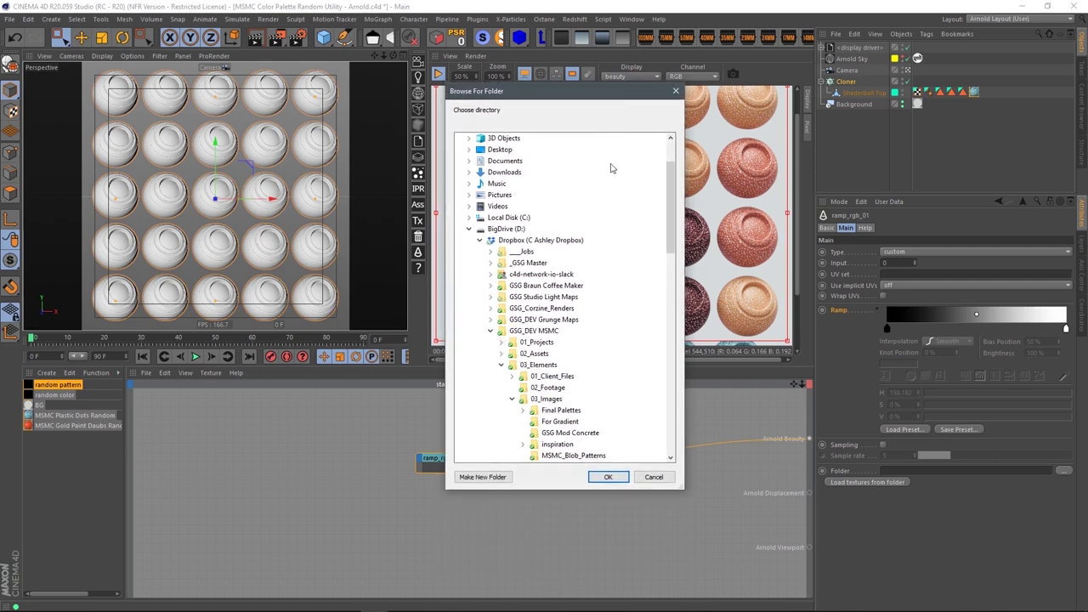
pyautogui.click(608, 477)
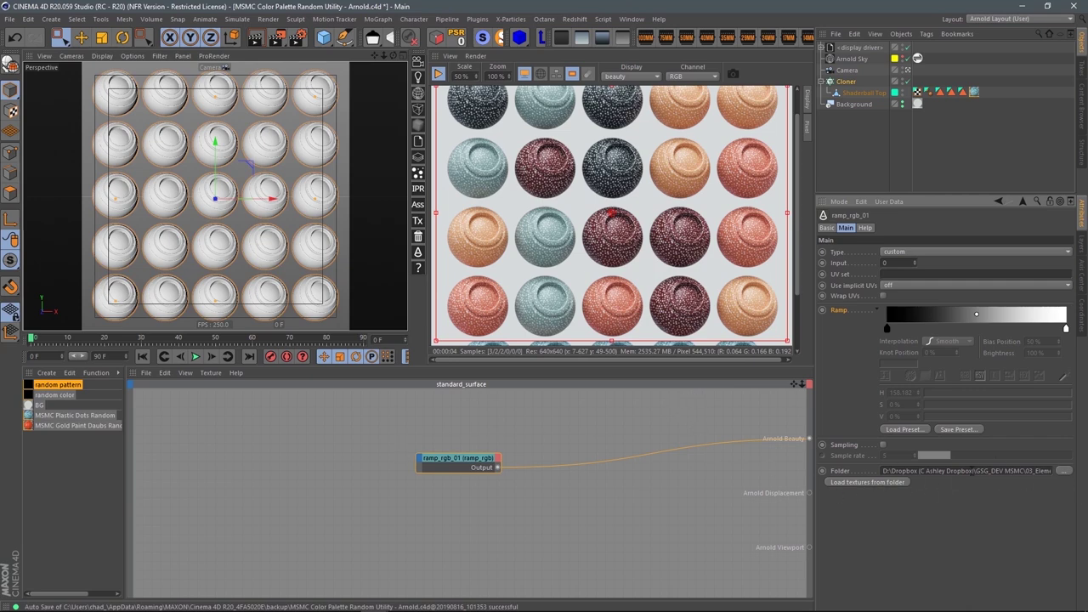
# Load all textures from the chosen folder into the ramp and look over the generated image nodes.
pyautogui.click(866, 482)
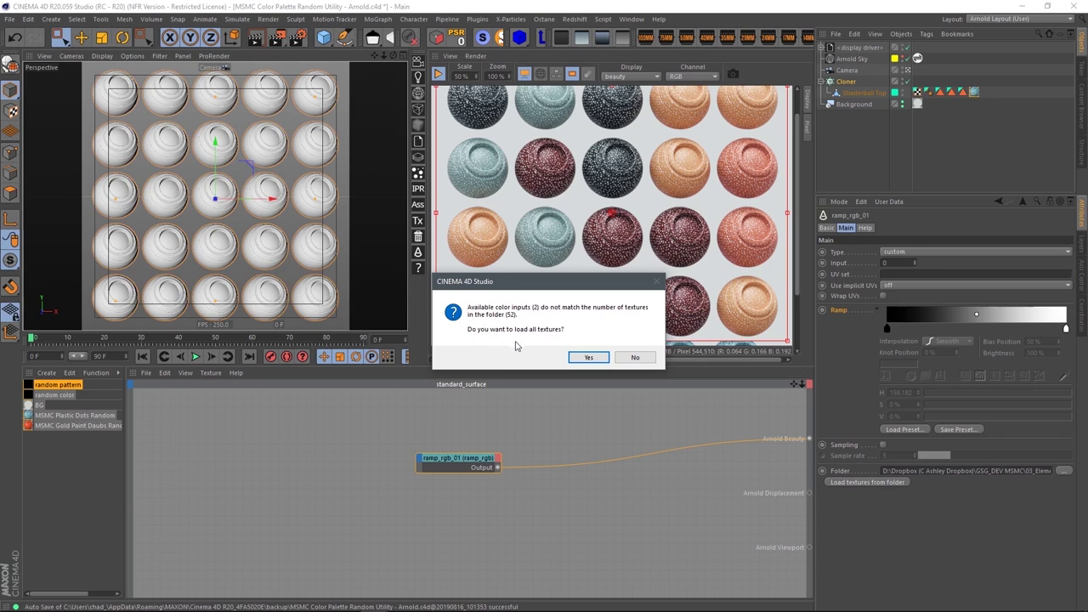
pyautogui.click(594, 357)
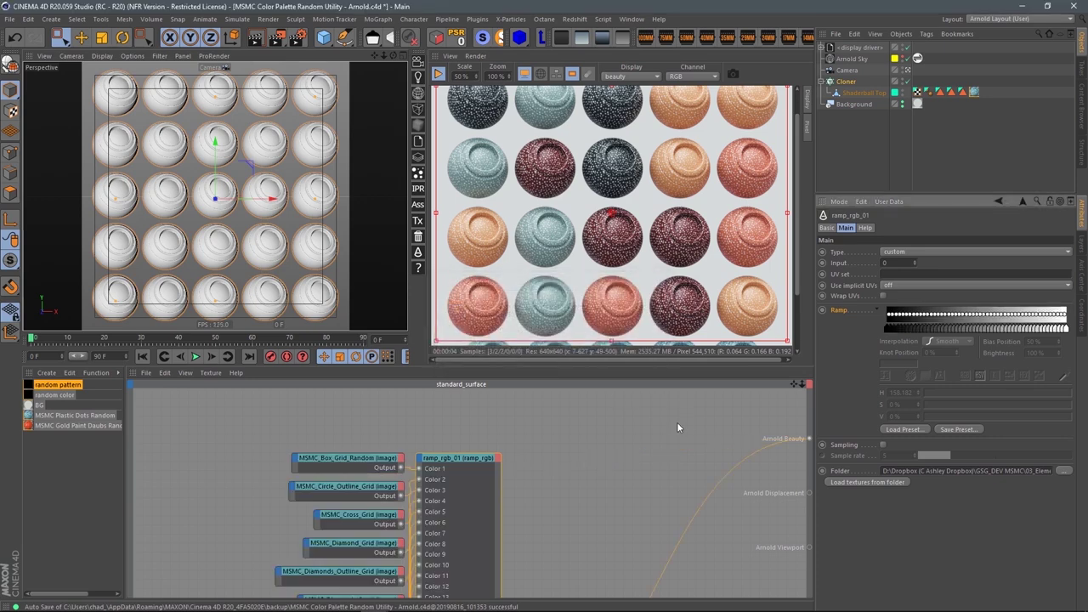
pyautogui.scroll(-5, 596, 452)
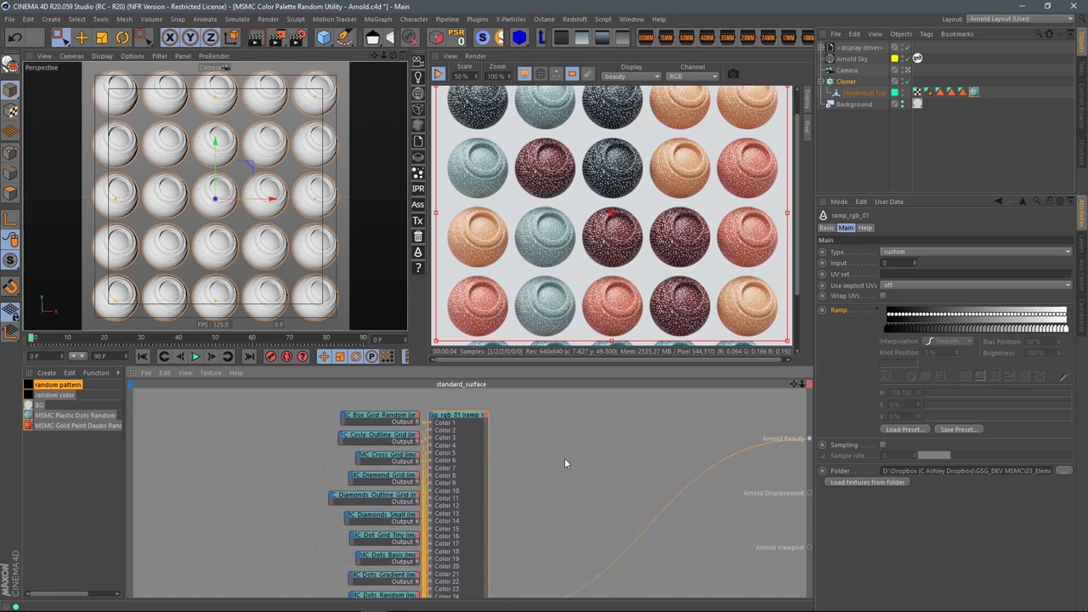
pyautogui.scroll(-10, 517, 460)
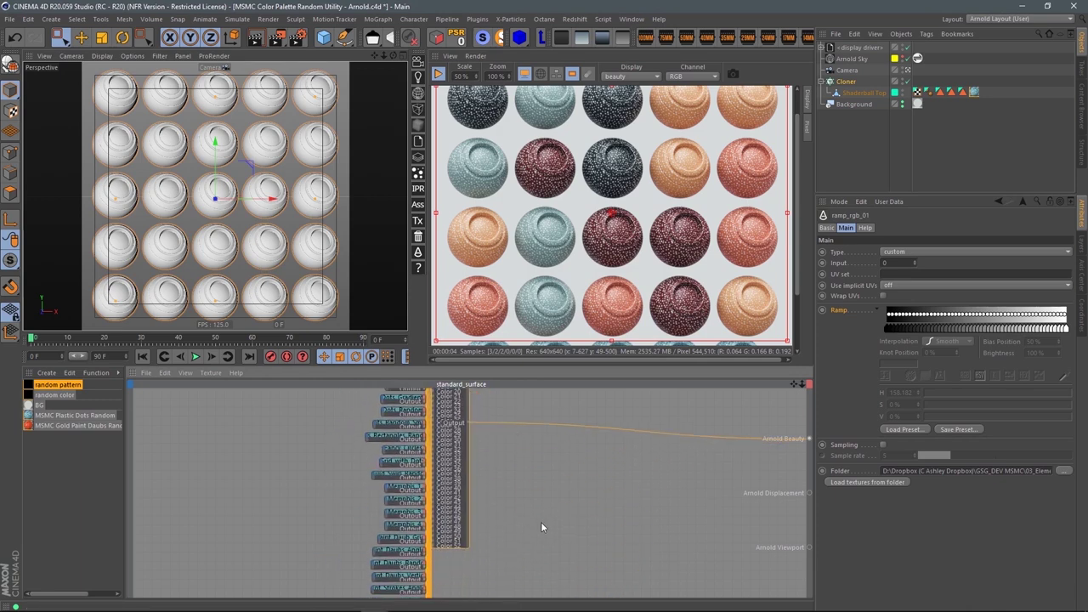
pyautogui.scroll(-8, 553, 528)
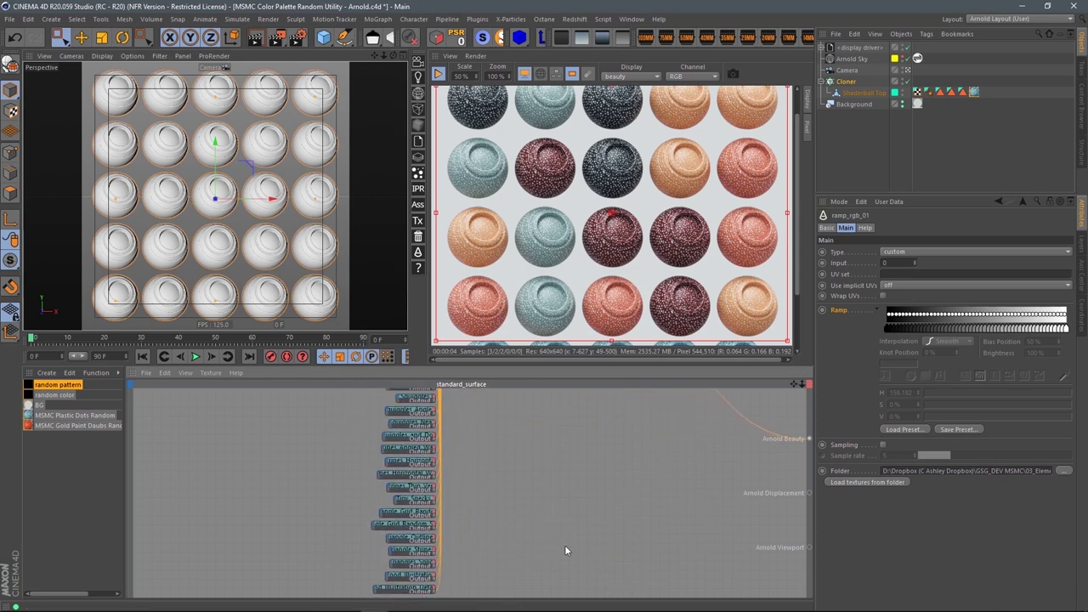
pyautogui.scroll(10, 555, 426)
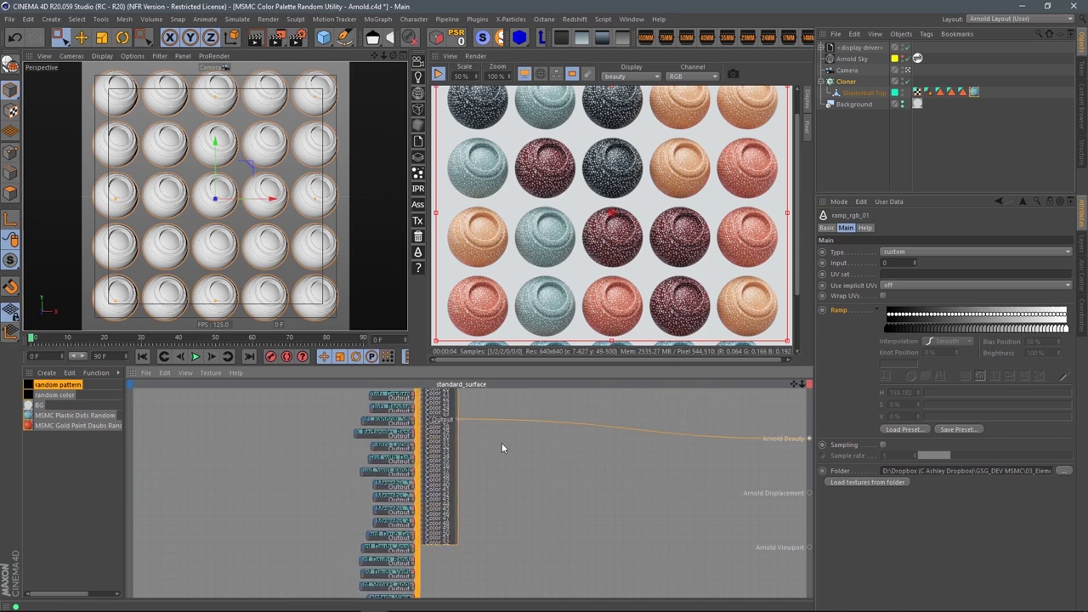
pyautogui.scroll(5, 489, 454)
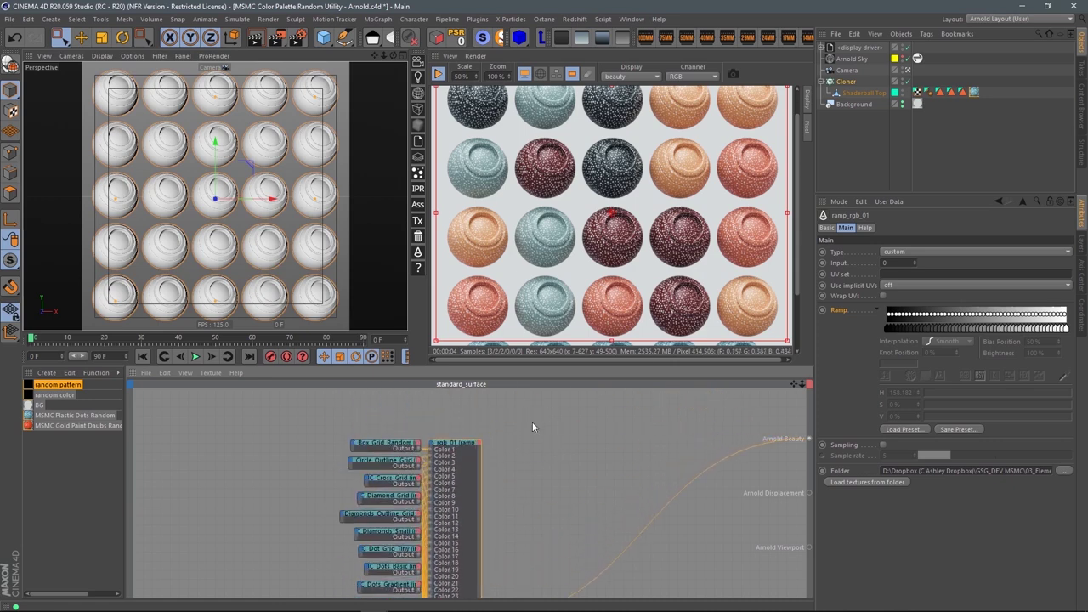
pyautogui.scroll(-2, 587, 432)
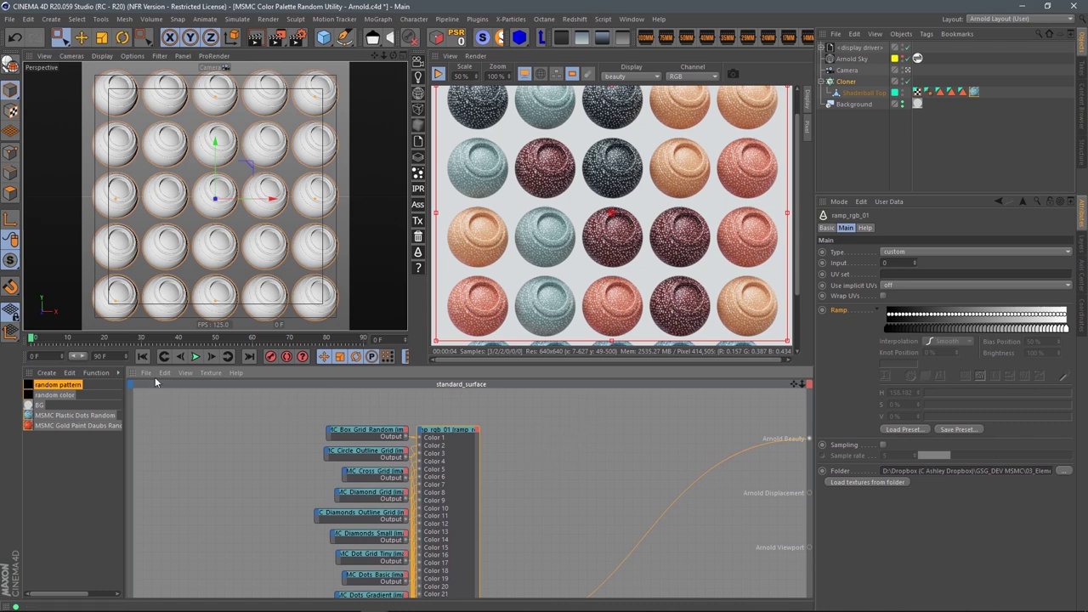
# Review the random color material's node chain as a reference, and go back to the random pattern material's network.
pyautogui.click(58, 396)
pyautogui.moveTo(221, 438); pyautogui.dragTo(313, 440)
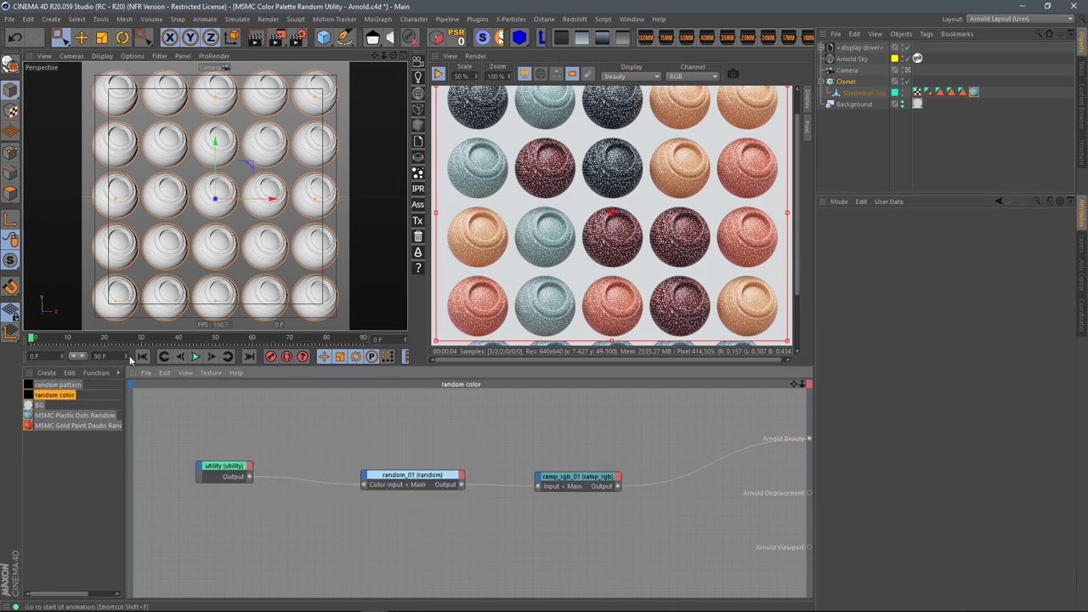
pyautogui.click(58, 386)
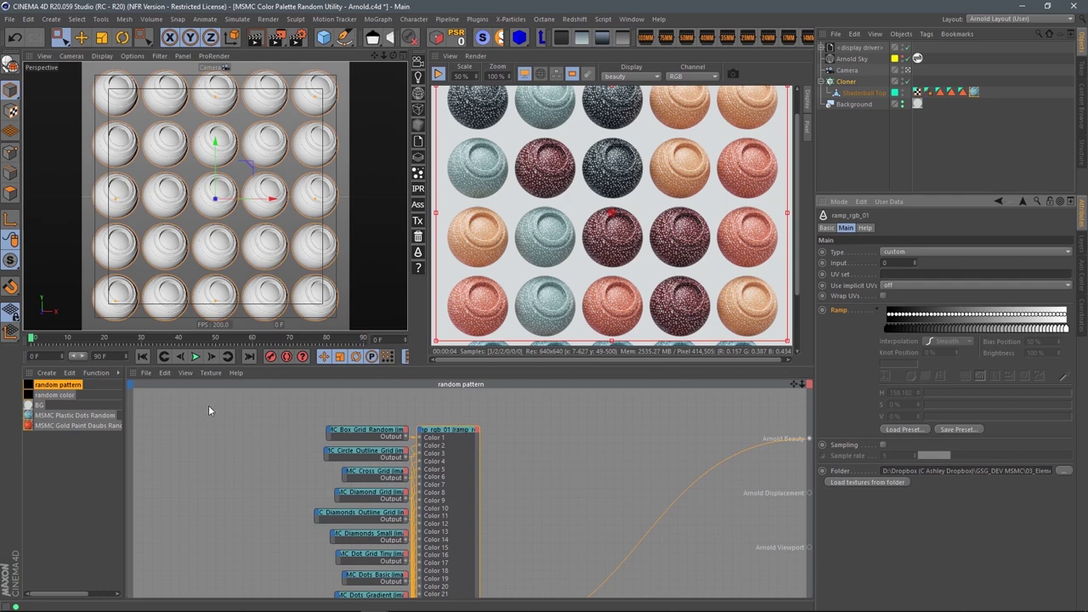
pyautogui.moveTo(207, 403); pyautogui.dragTo(222, 422)
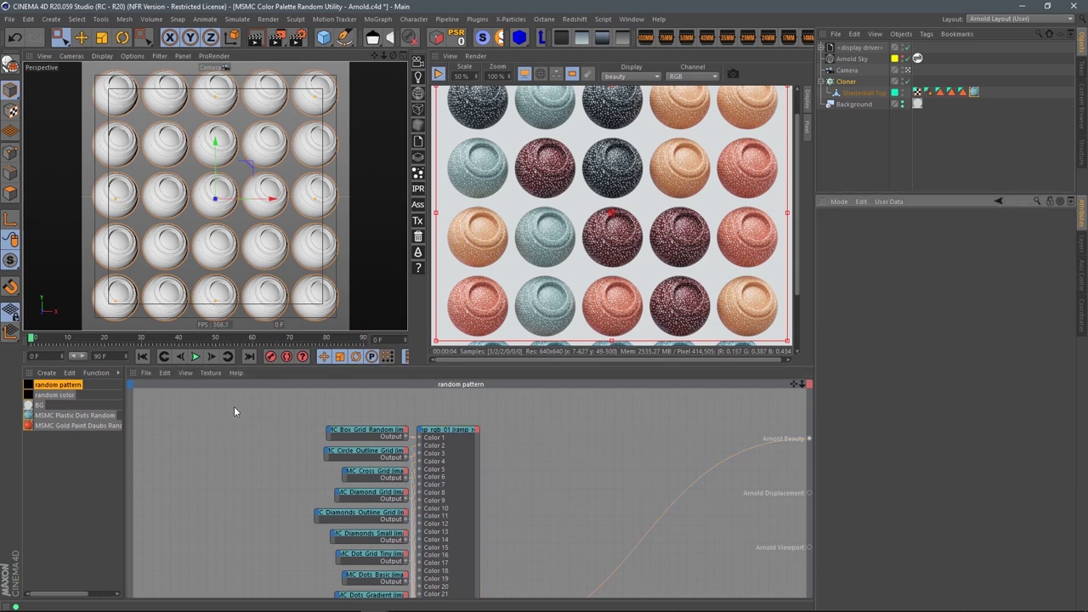
# Add a utility node to the random pattern network, with Shade mode flat and Color mode object.
pyautogui.press('Tab')
pyautogui.write('utility')
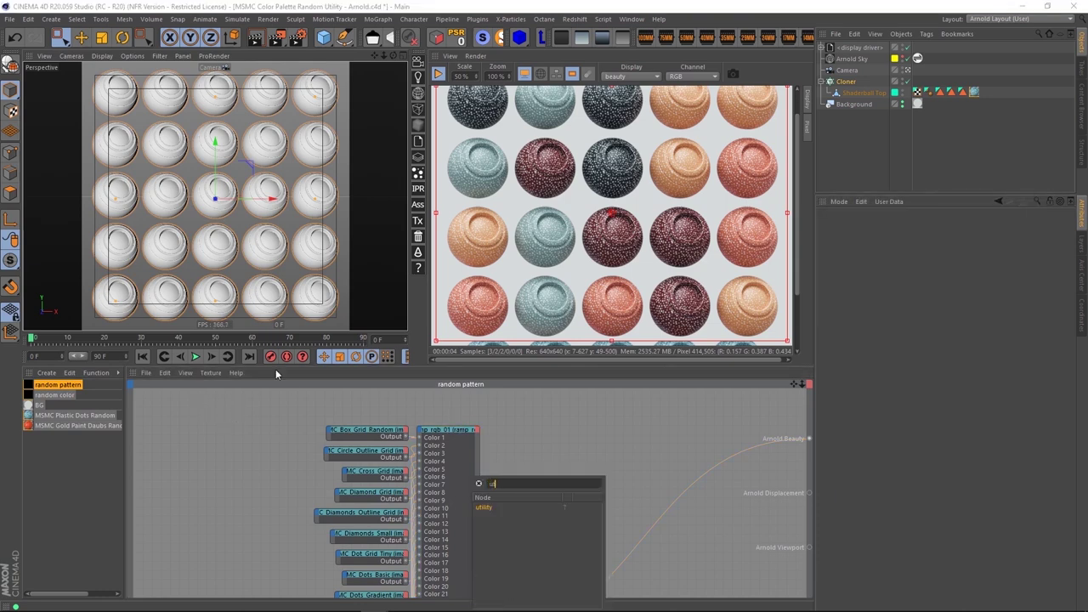
pyautogui.press('Return')
pyautogui.moveTo(444, 476); pyautogui.dragTo(207, 421)
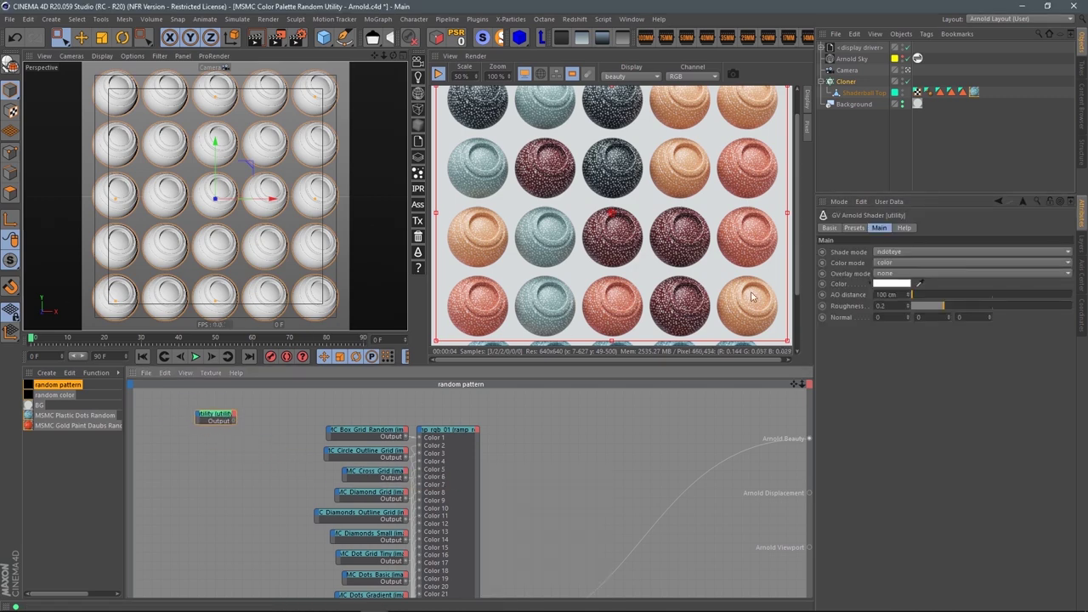
pyautogui.click(891, 252)
pyautogui.click(894, 287)
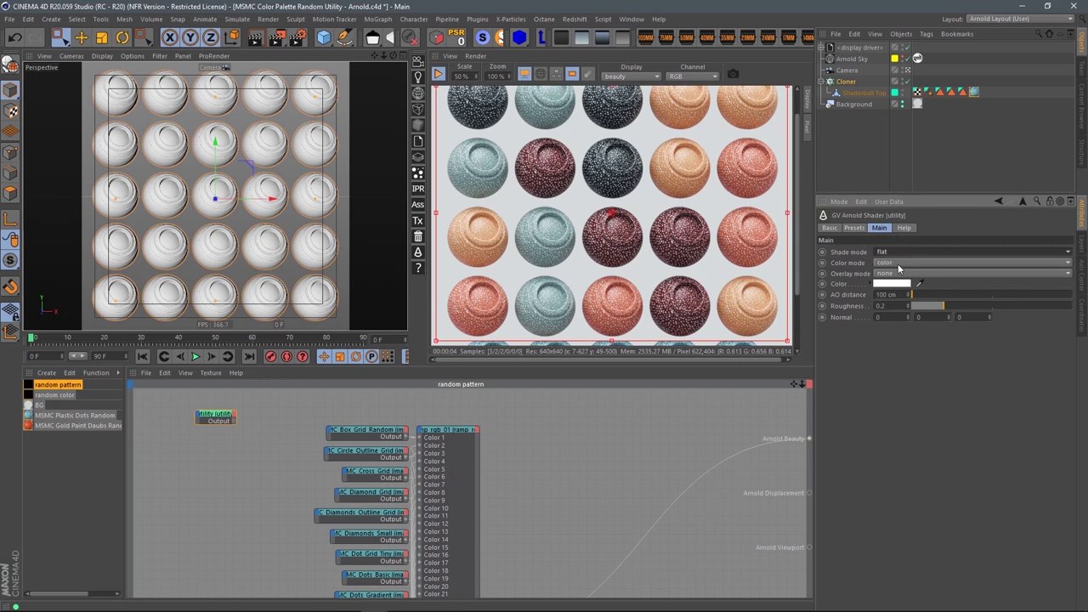
pyautogui.click(899, 264)
pyautogui.click(908, 445)
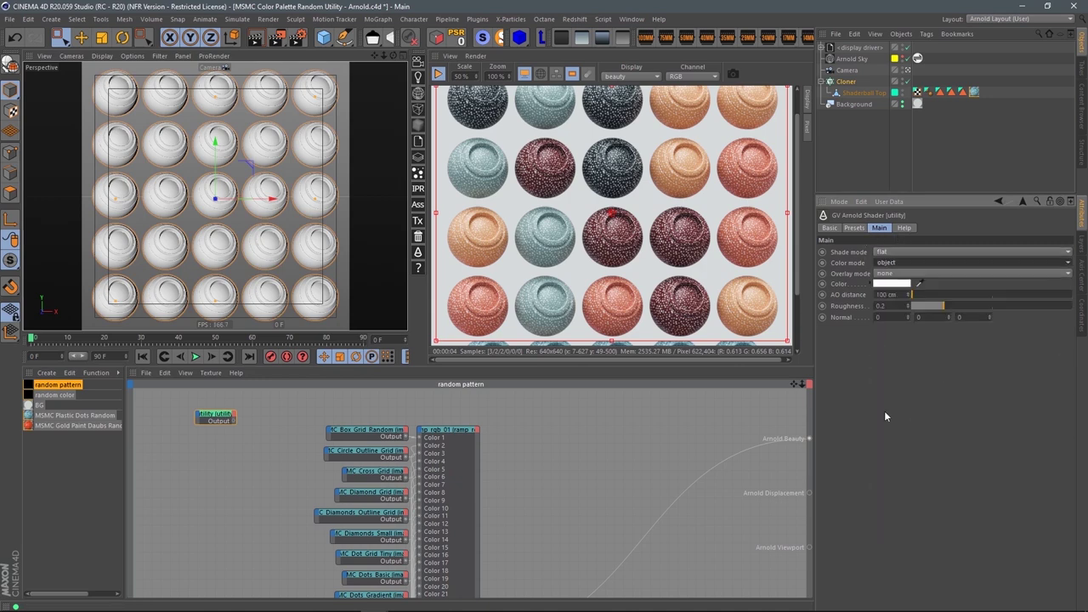
pyautogui.moveTo(218, 416); pyautogui.dragTo(198, 421)
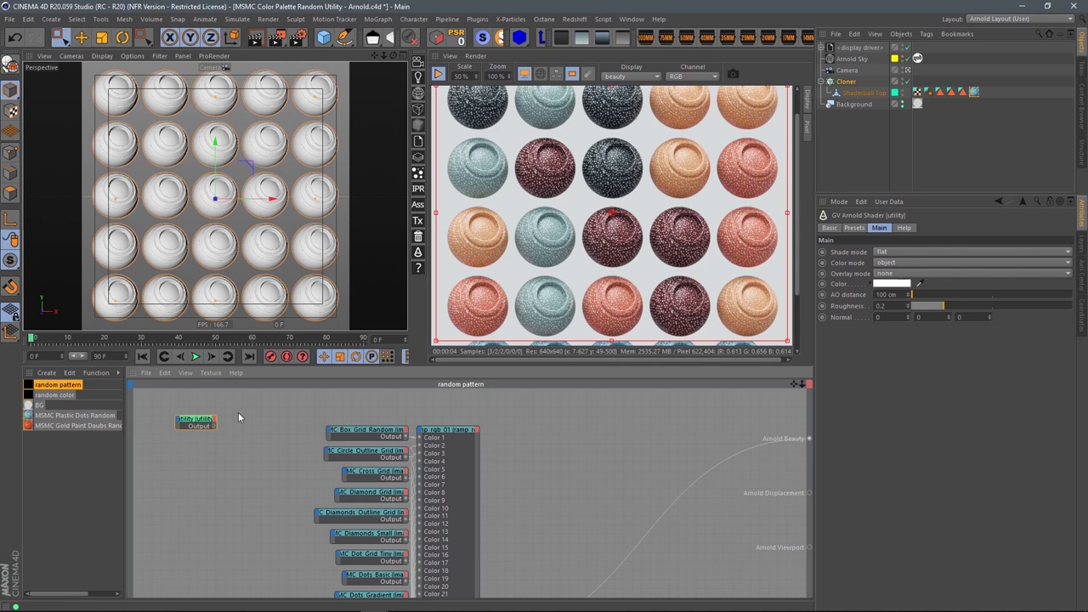
# Add a random node beside the utility node and connect the utility output to its Color Input.
pyautogui.press('Tab')
pyautogui.write('rand')
pyautogui.press('Return')
pyautogui.moveTo(472, 472); pyautogui.dragTo(251, 414)
pyautogui.click(213, 423)
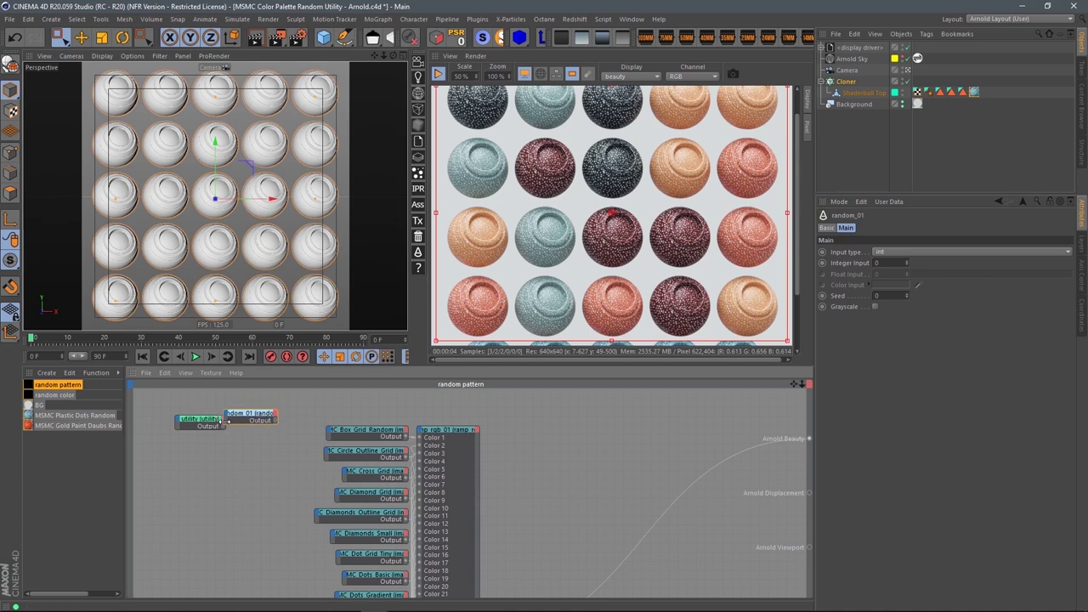
pyautogui.scroll(2, 281, 456)
pyautogui.moveTo(281, 451); pyautogui.dragTo(396, 478, button='middle')
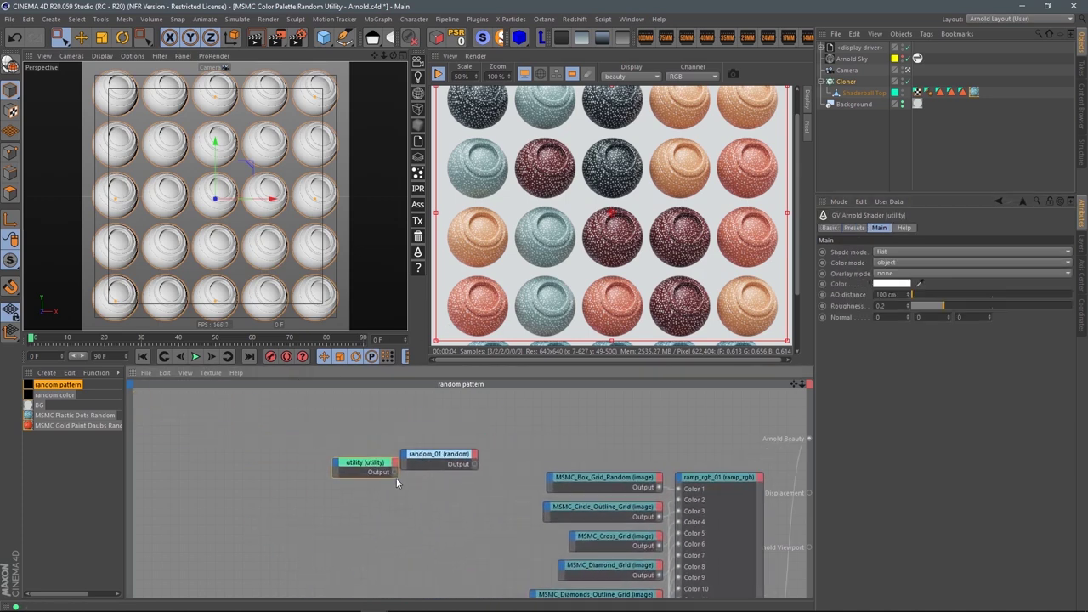
pyautogui.scroll(1, 384, 447)
pyautogui.click(419, 460)
pyautogui.moveTo(382, 469); pyautogui.dragTo(446, 464)
pyautogui.click(470, 487)
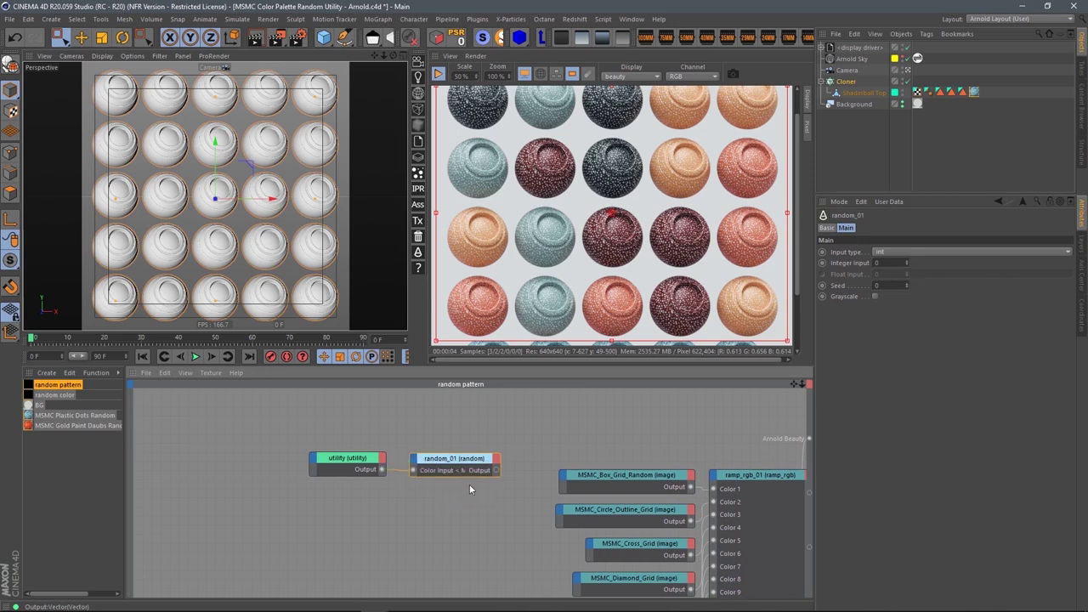
# Enable Grayscale on the random node and set its Input type to color.
pyautogui.click(873, 297)
pyautogui.moveTo(352, 407); pyautogui.dragTo(326, 451)
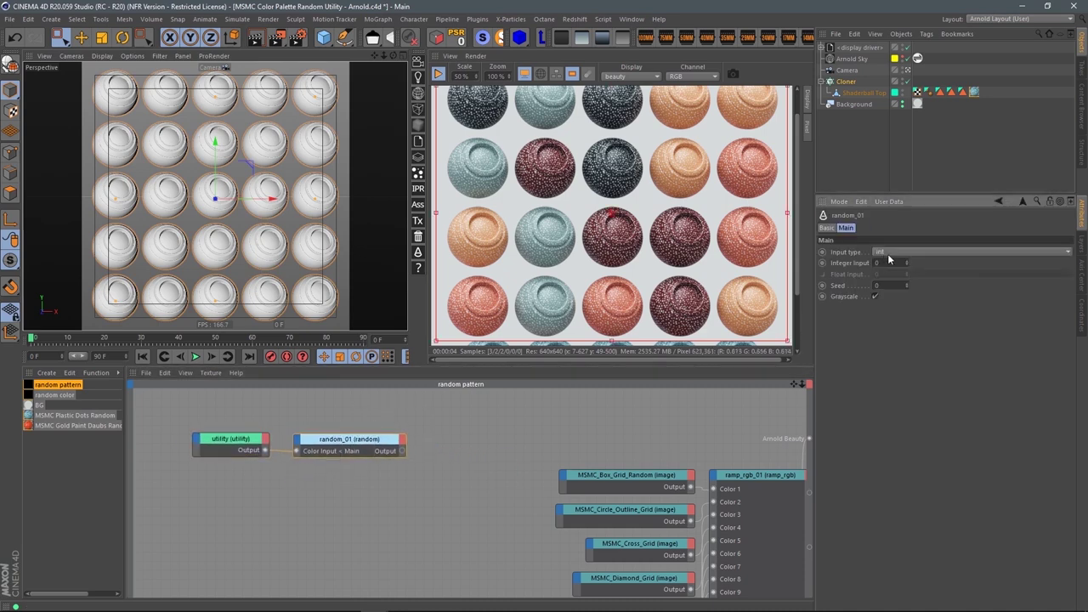
pyautogui.click(888, 253)
pyautogui.click(899, 286)
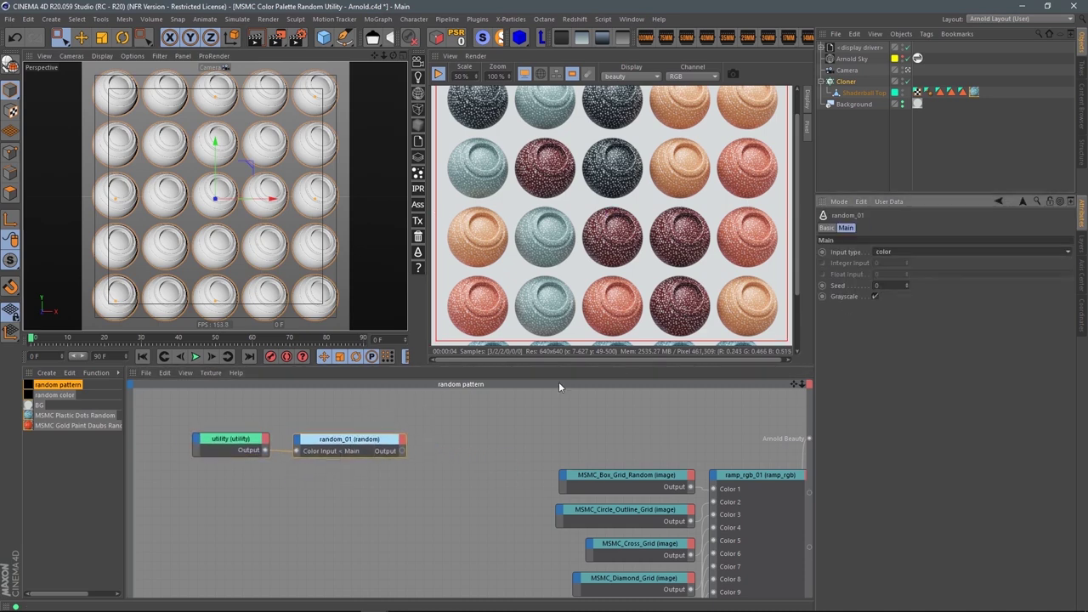
pyautogui.click(423, 417)
# Add a range node between the random node and the ramp's image nodes.
pyautogui.moveTo(428, 434); pyautogui.dragTo(371, 417, button='middle')
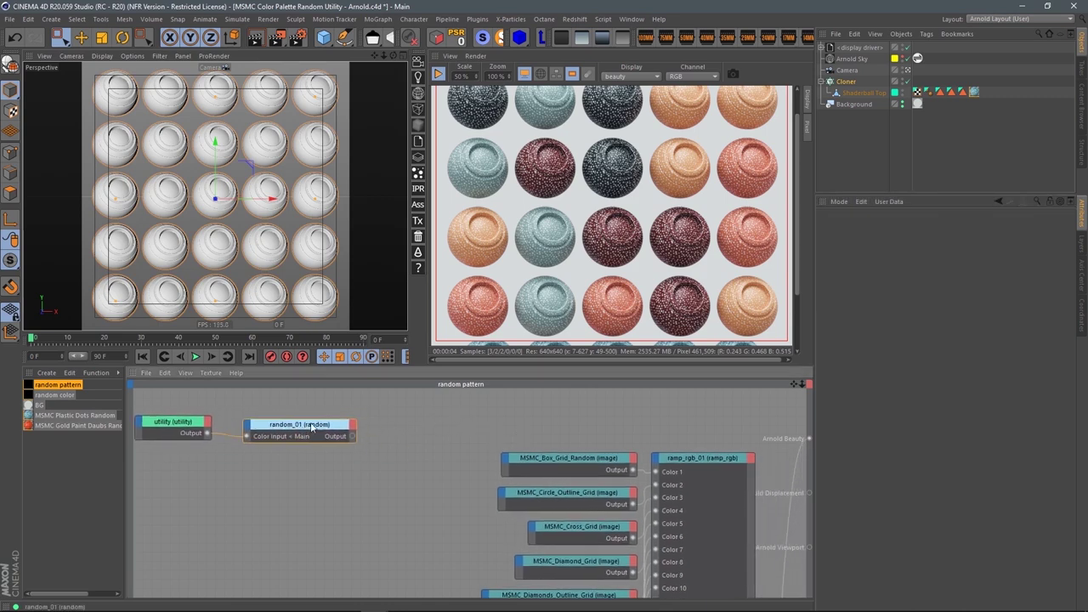
pyautogui.moveTo(311, 427); pyautogui.dragTo(321, 426)
pyautogui.press('space')
pyautogui.write('rang')
pyautogui.press('Return')
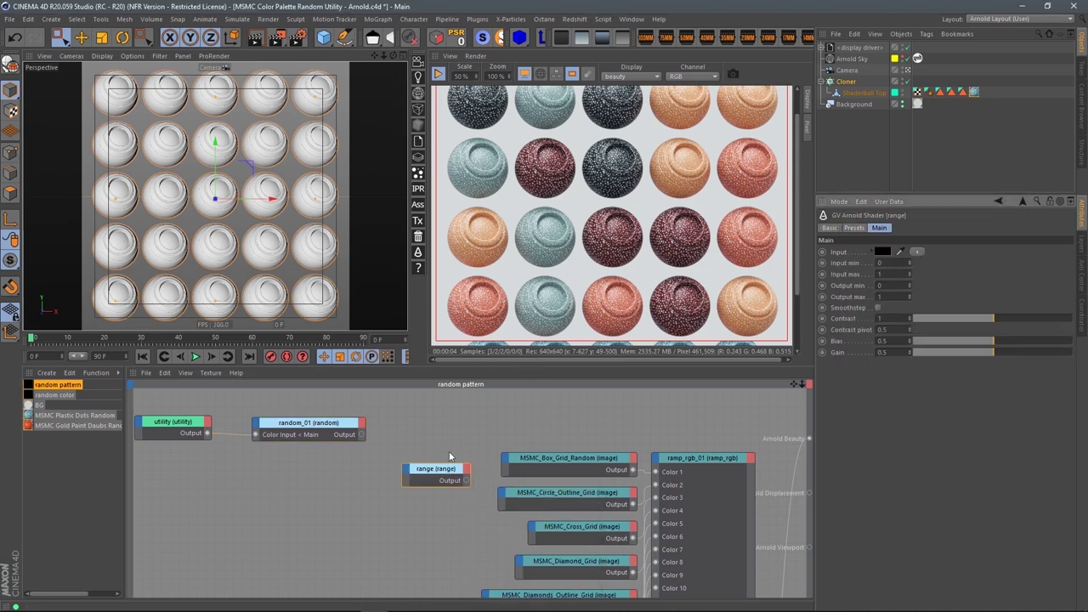
pyautogui.moveTo(444, 469); pyautogui.dragTo(429, 426)
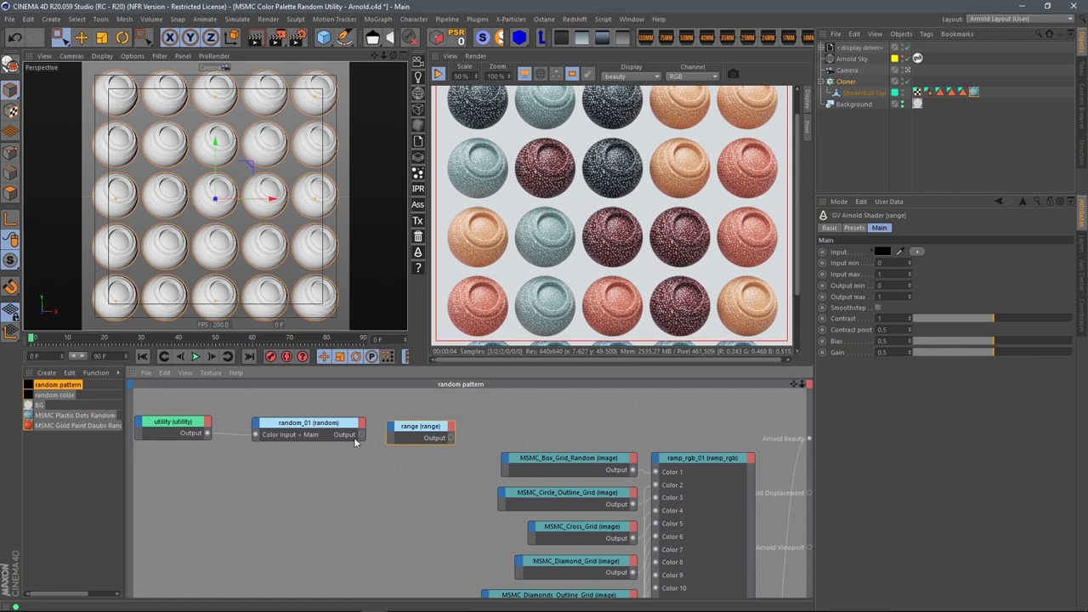
pyautogui.hotkey('ctrl', 'z')
pyautogui.click(425, 418)
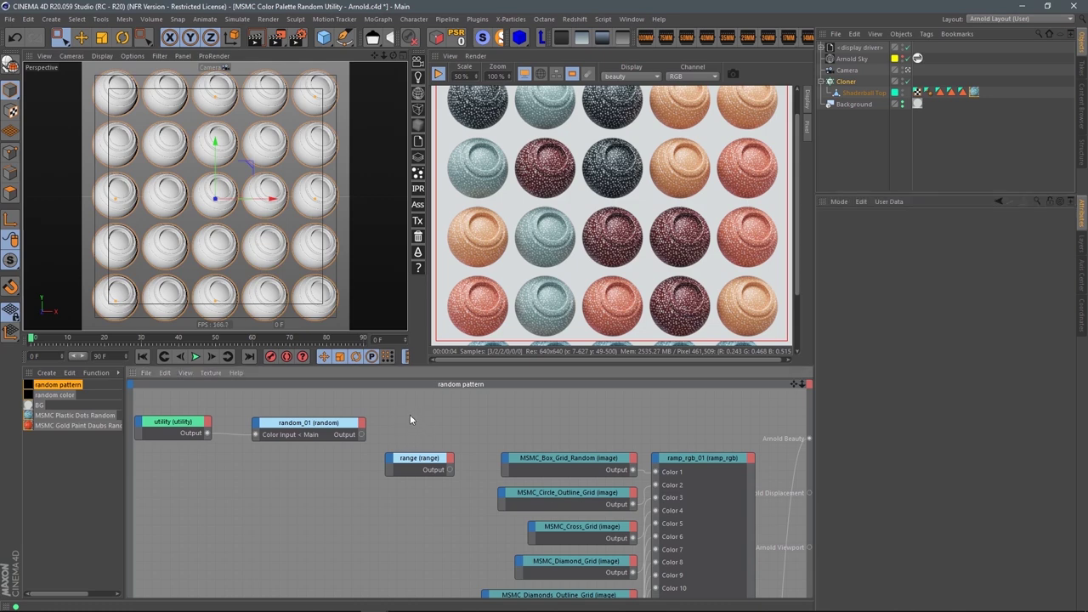
# Set the interpolation of all knots on the random pattern network's ramp_rgb_01 node to Step.
pyautogui.press('Tab')
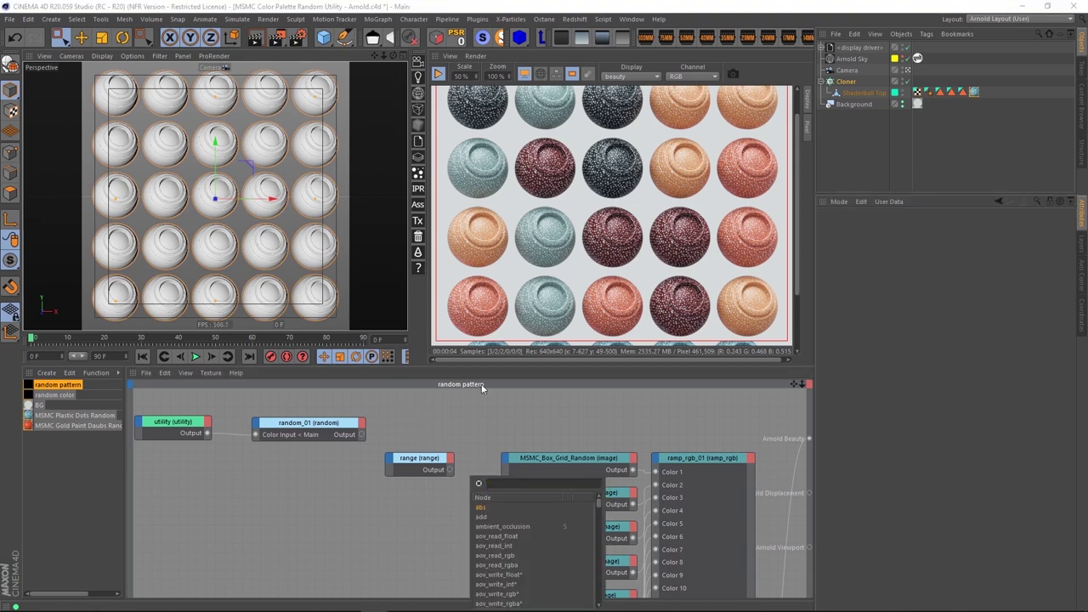
pyautogui.press('Escape')
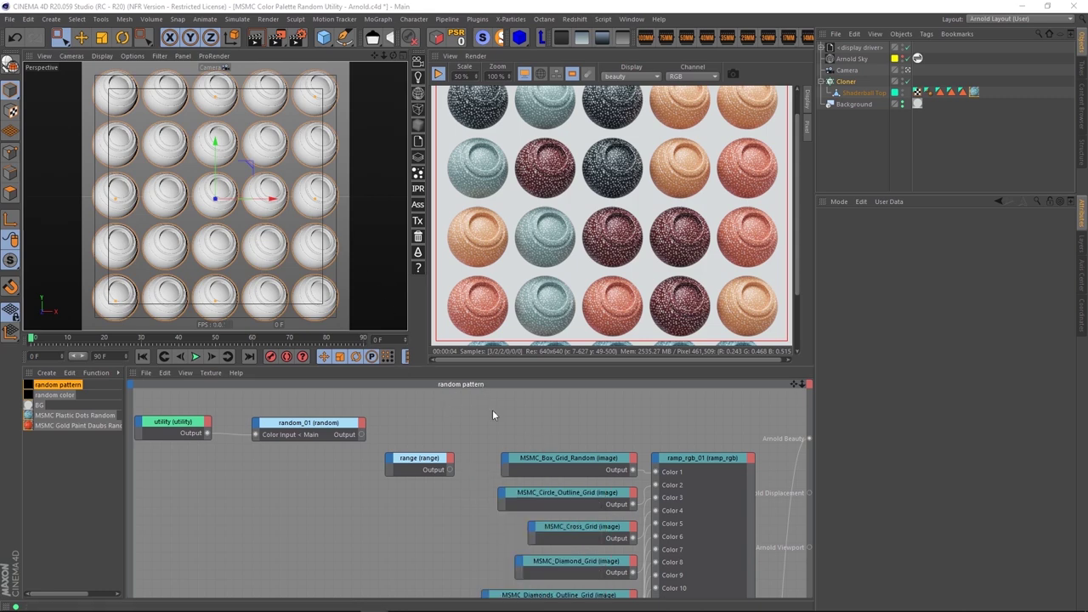
pyautogui.moveTo(343, 423); pyautogui.dragTo(348, 424)
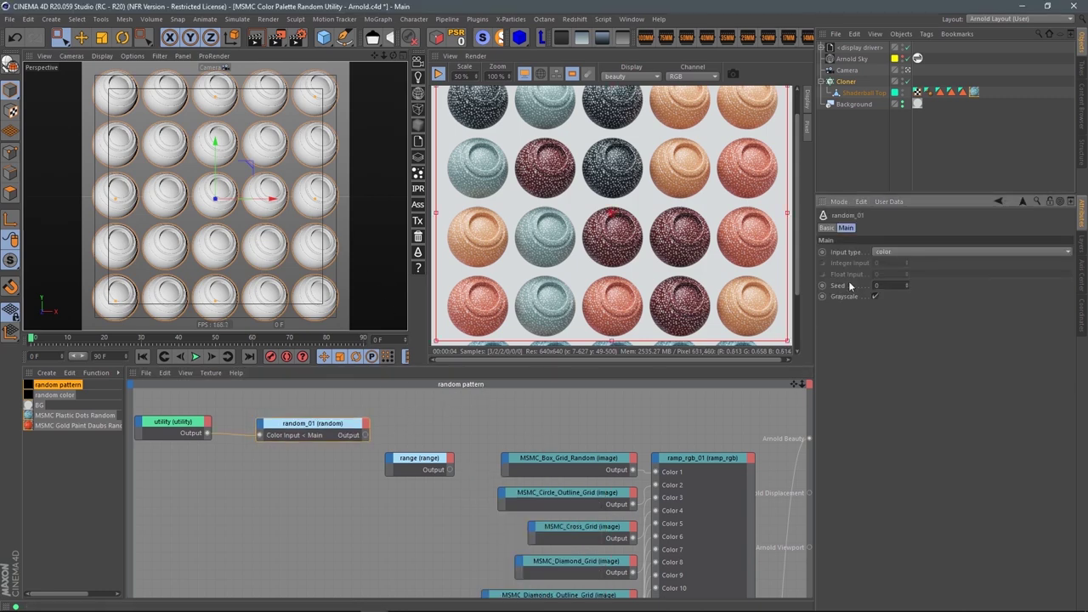
pyautogui.click(701, 483)
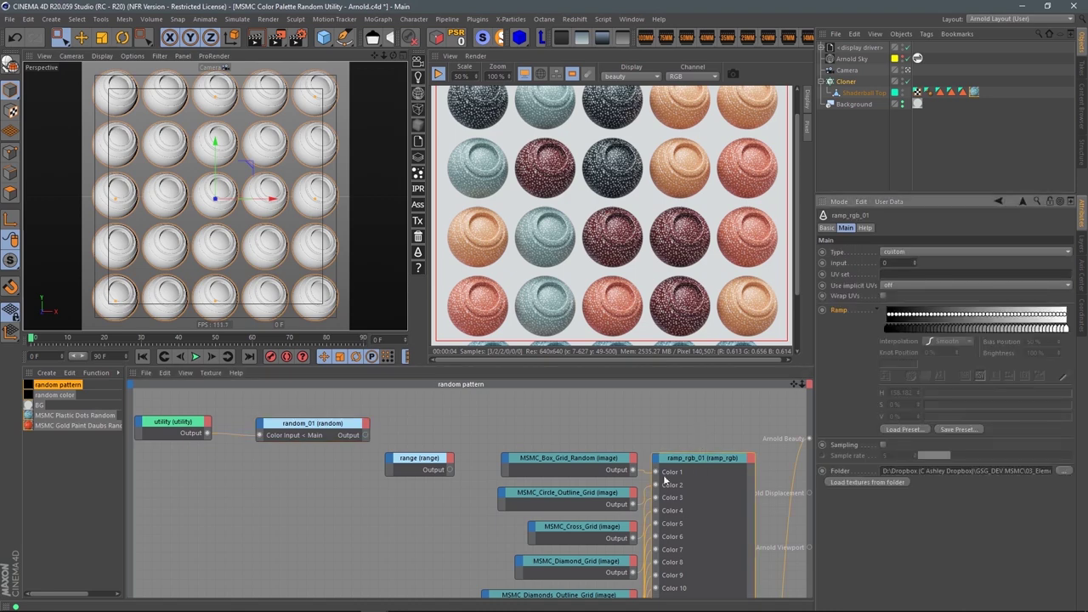
pyautogui.rightClick(926, 315)
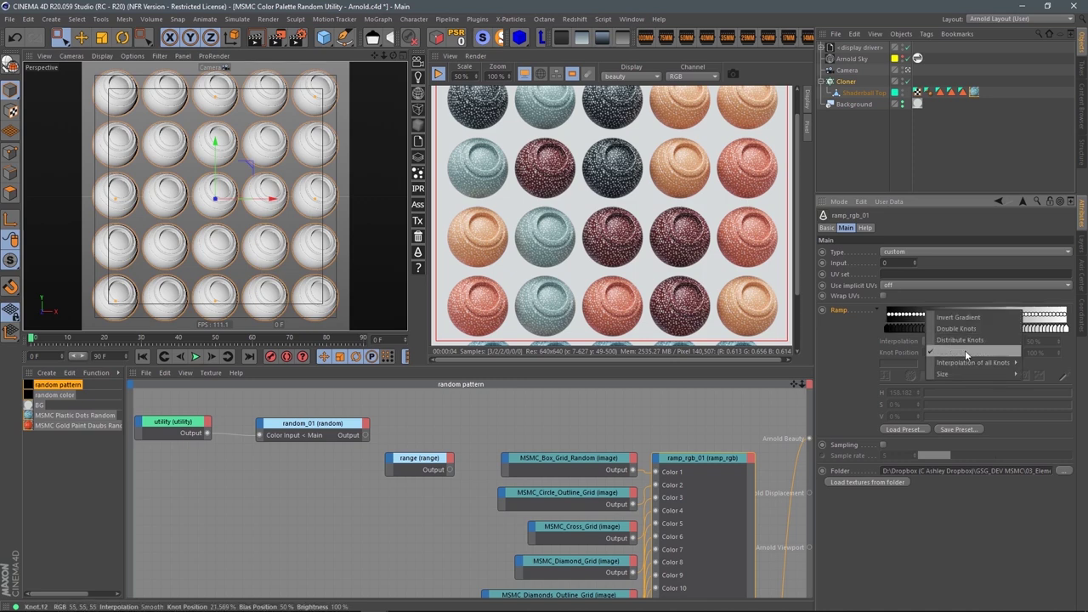
pyautogui.moveTo(981, 363)
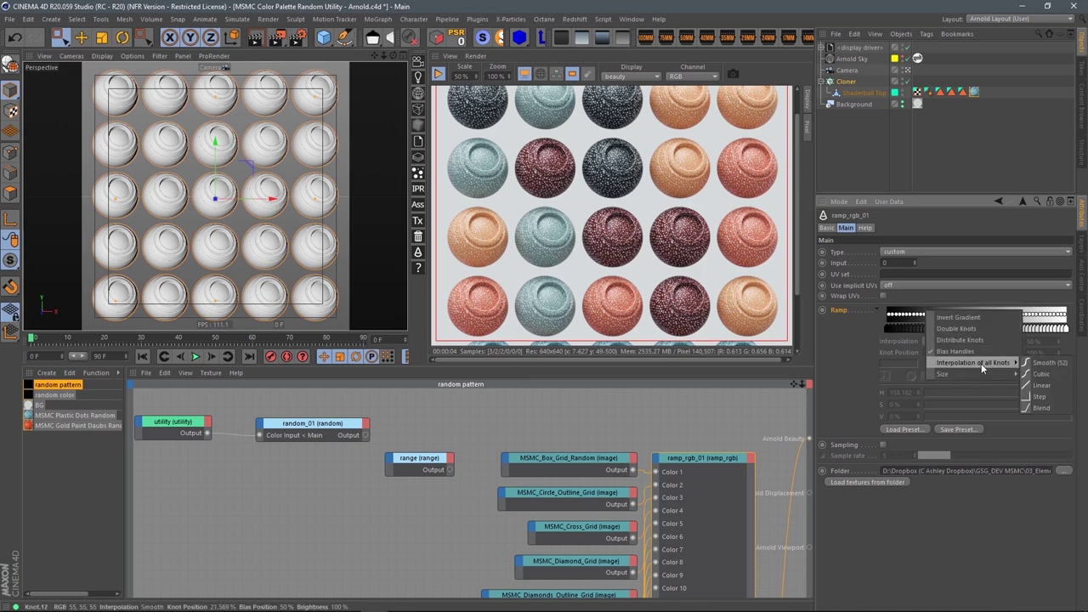
pyautogui.click(1049, 398)
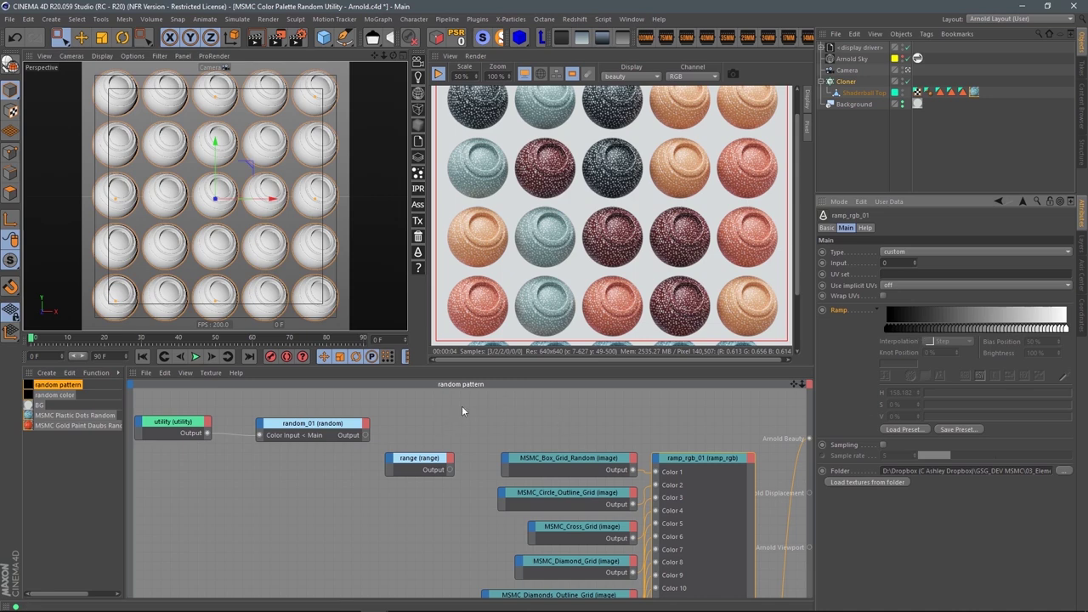
# Connect the random node's output to the ramp's main Input and assign the random pattern material to Shaderball Top.
pyautogui.moveTo(366, 435); pyautogui.dragTo(658, 462)
pyautogui.moveTo(685, 466)
pyautogui.click(739, 466)
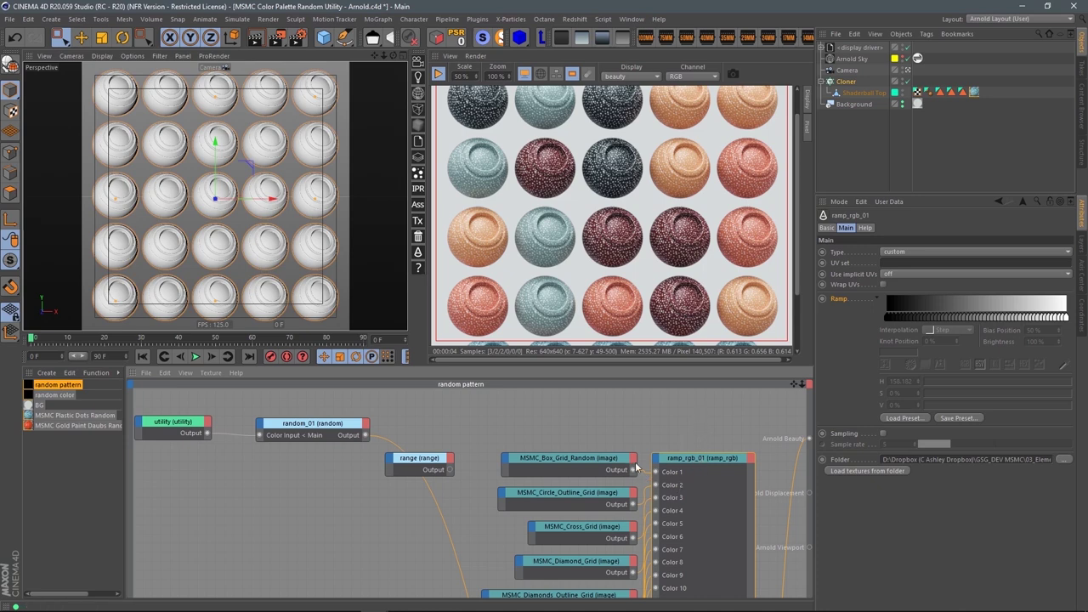
pyautogui.click(529, 416)
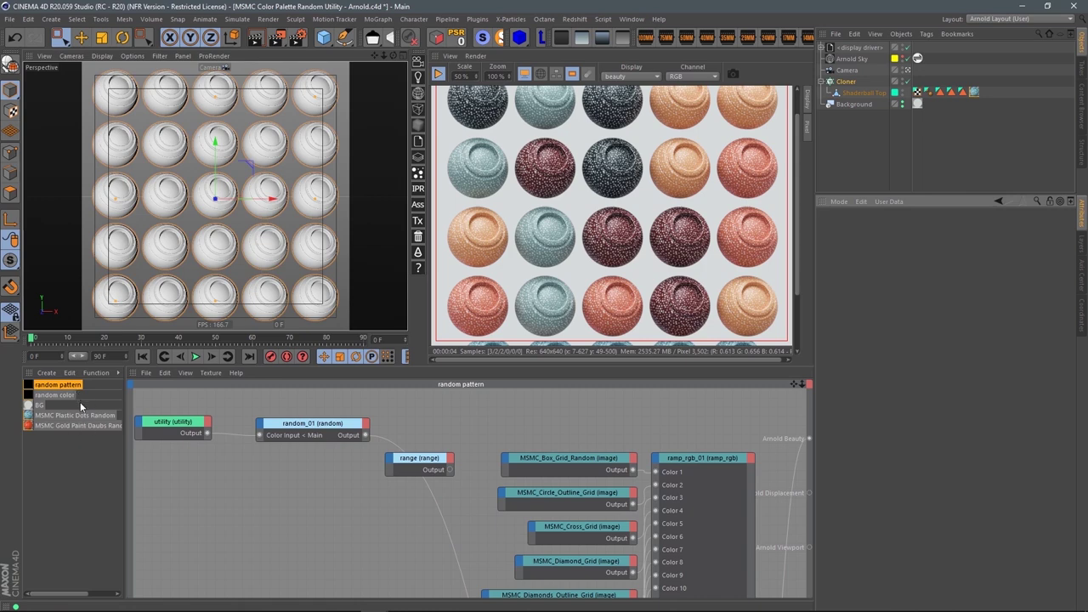
pyautogui.moveTo(72, 390); pyautogui.dragTo(875, 94)
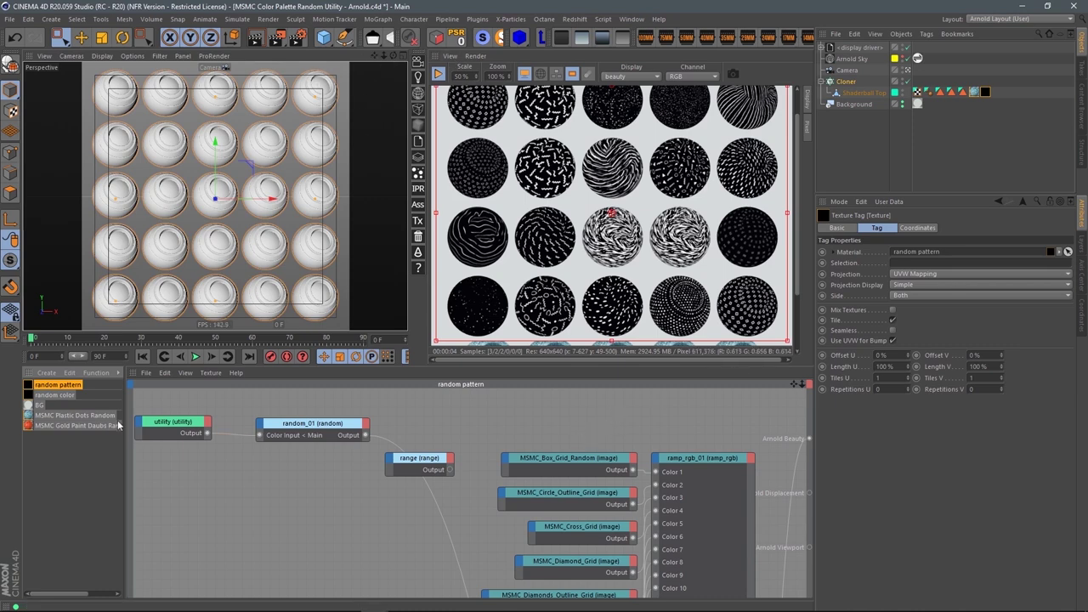
# Set the Seed of the random node in the random pattern network to 5.
pyautogui.click(312, 422)
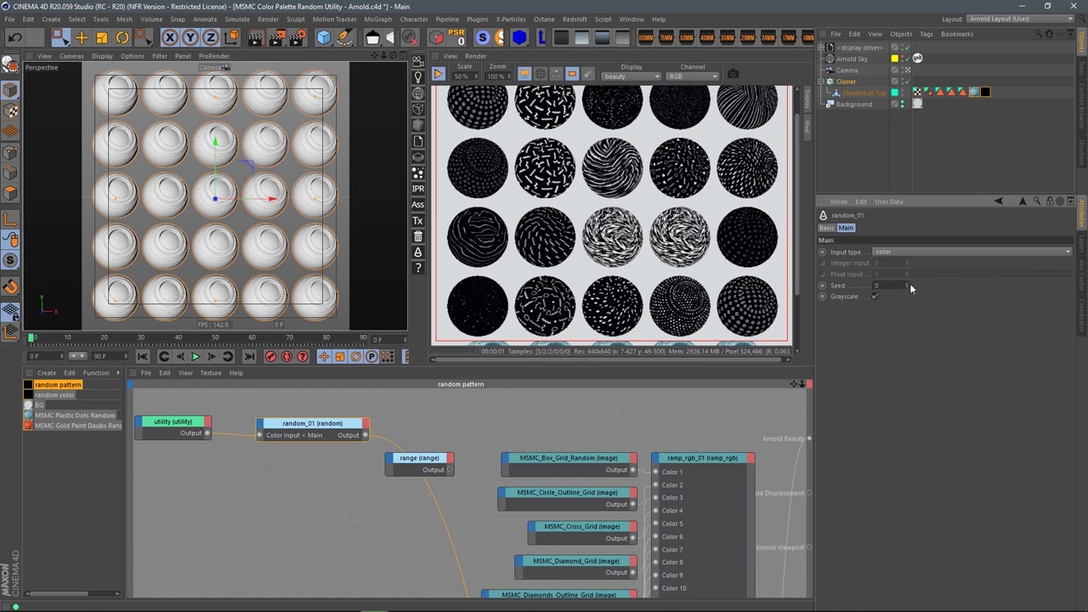
pyautogui.click(910, 284)
pyautogui.click(910, 284)
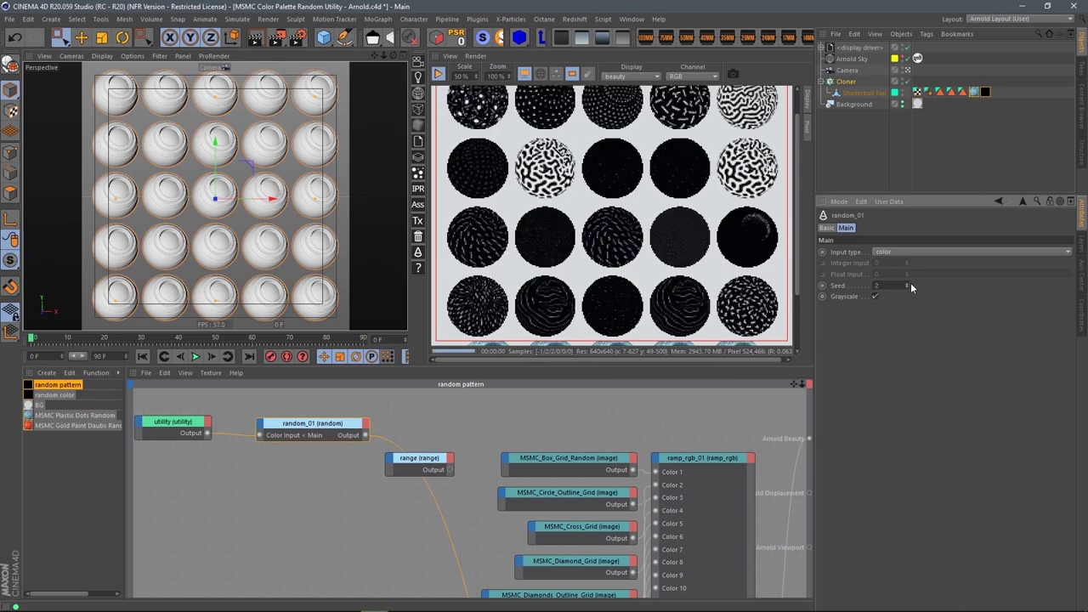
pyautogui.click(907, 284)
pyautogui.click(907, 284)
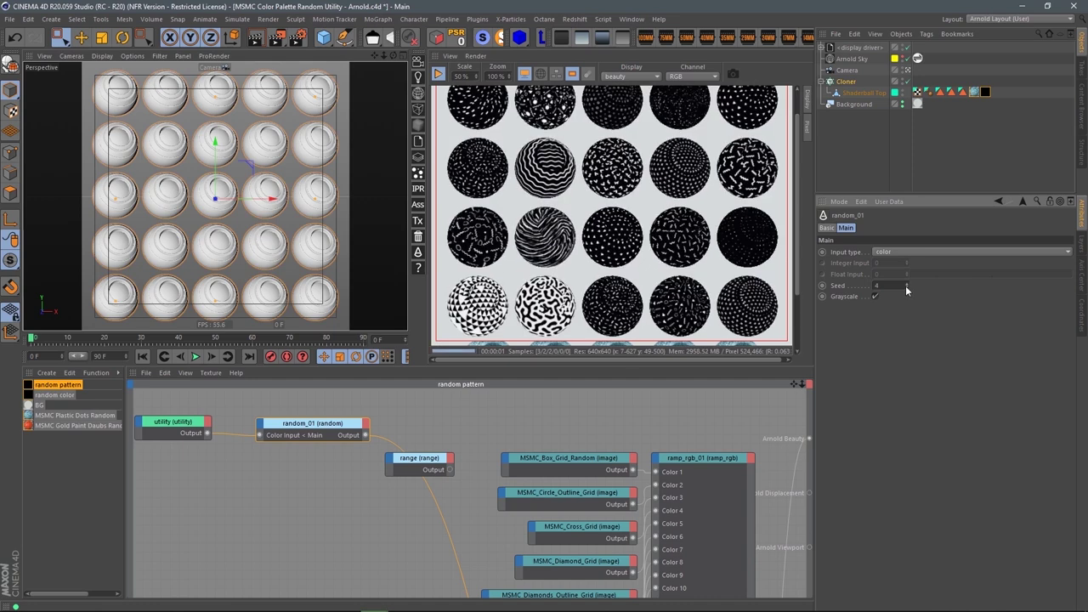
pyautogui.click(907, 284)
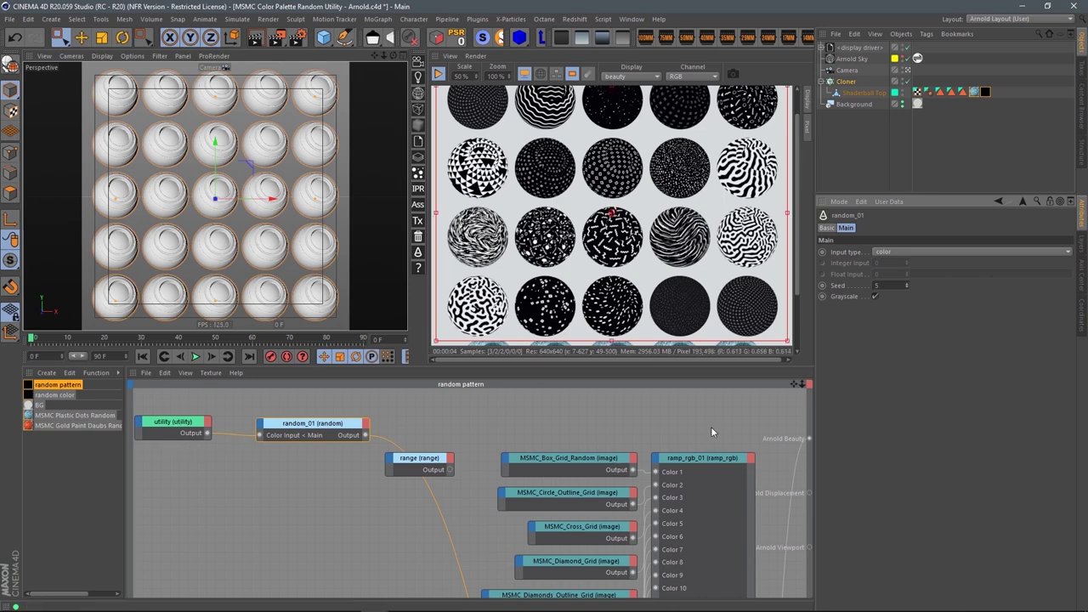
pyautogui.click(706, 458)
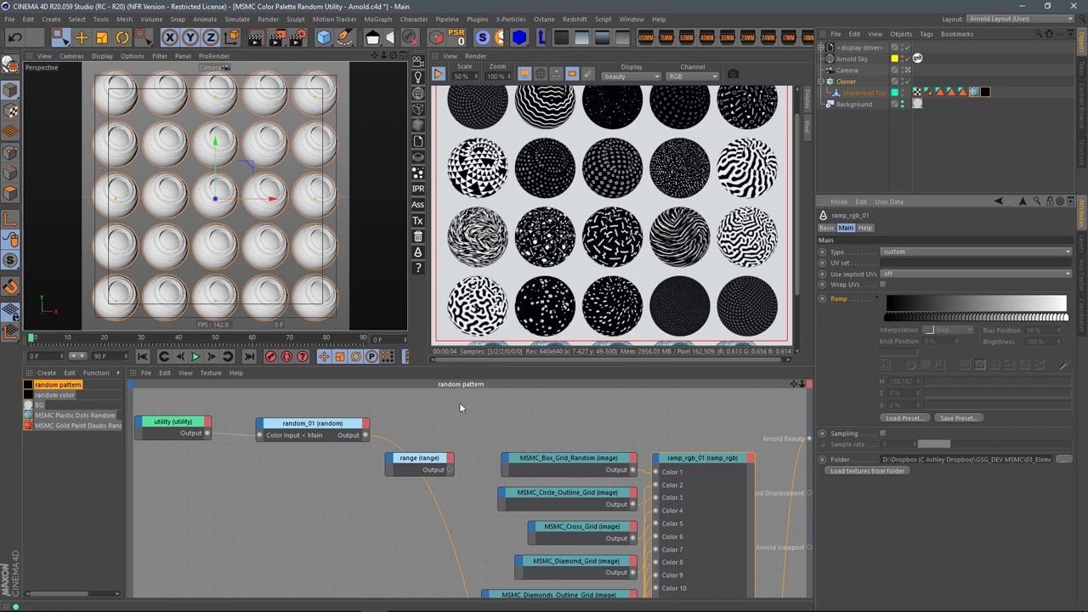
# Feed a random pattern reference into mix_rgba's Mix input in MSMC Plastic Dots Random, and make that material the only one on Shaderball Top.
pyautogui.click(80, 415)
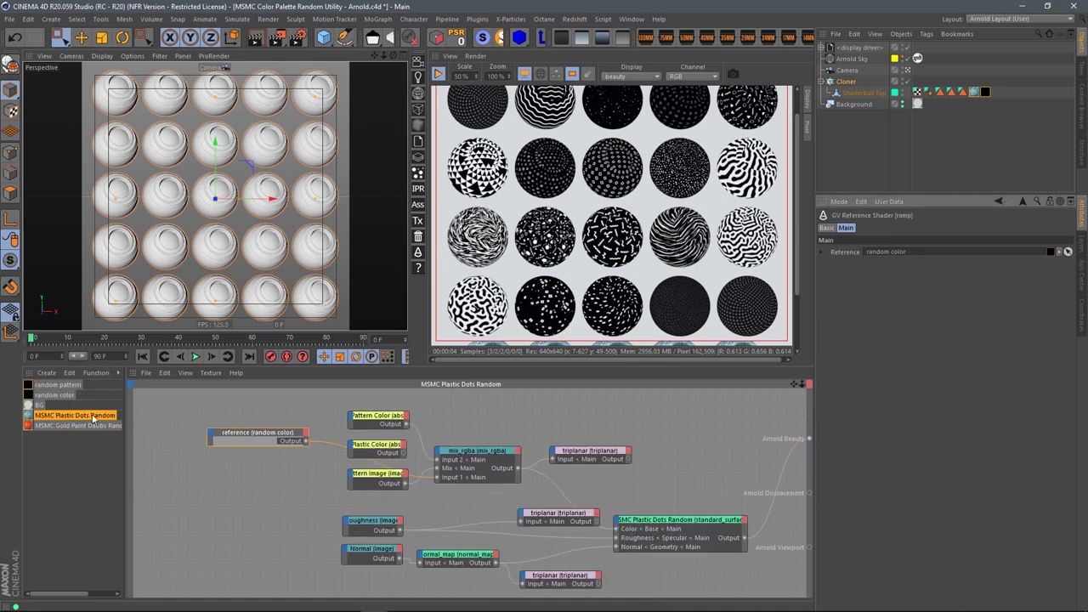
pyautogui.moveTo(66, 388); pyautogui.dragTo(236, 487)
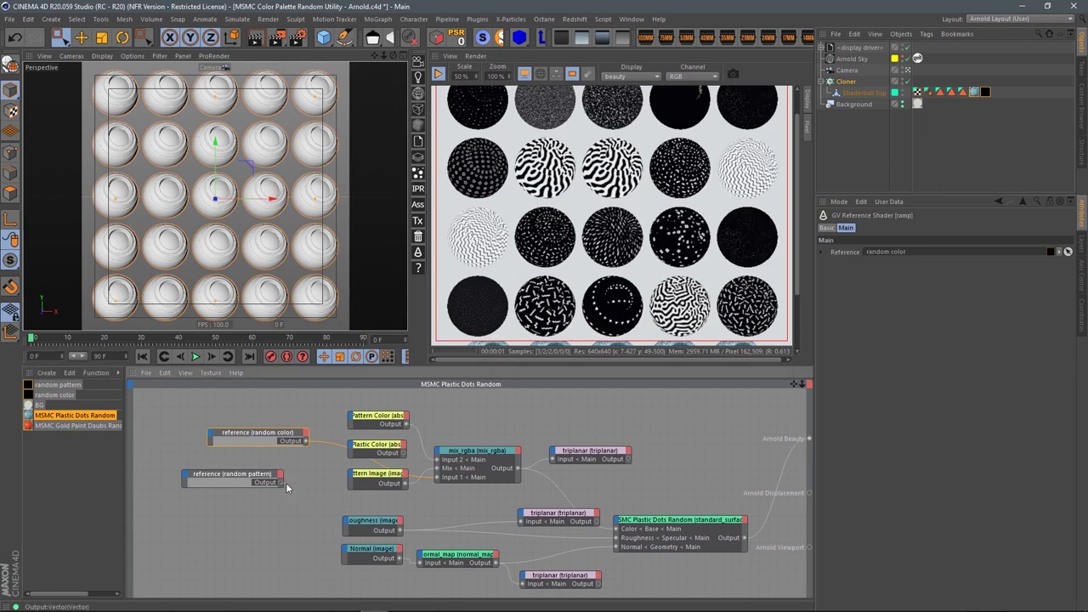
pyautogui.moveTo(299, 514); pyautogui.dragTo(439, 473)
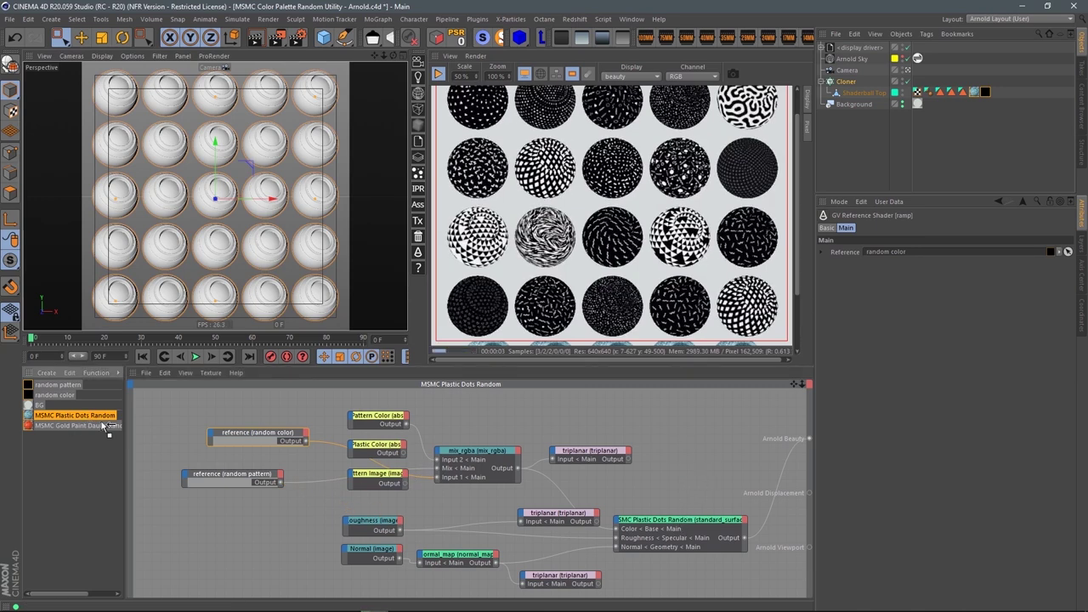
pyautogui.moveTo(913, 273); pyautogui.dragTo(868, 95)
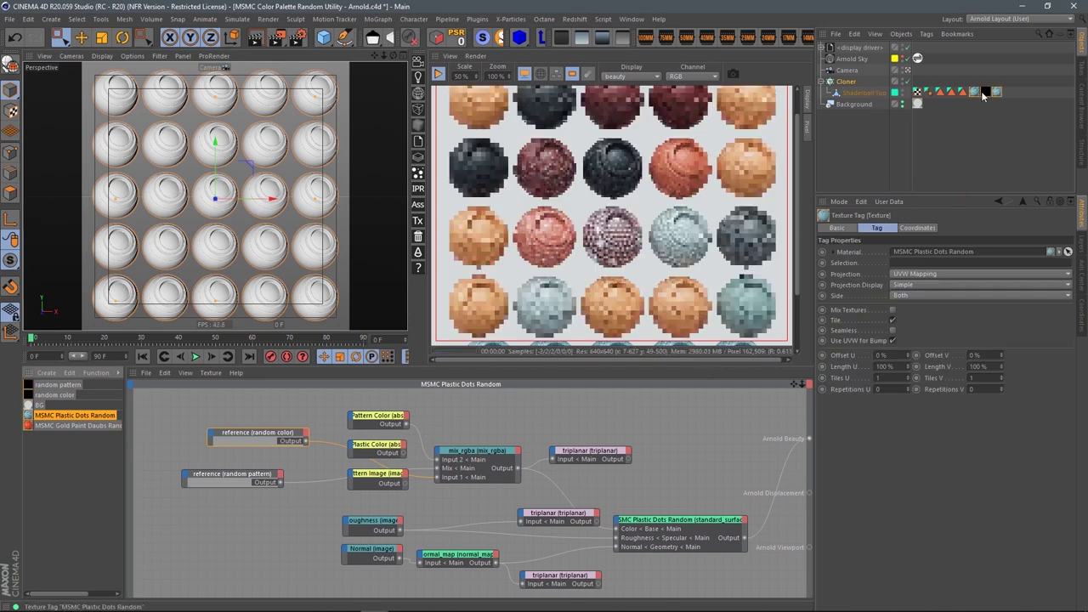
pyautogui.press('Delete')
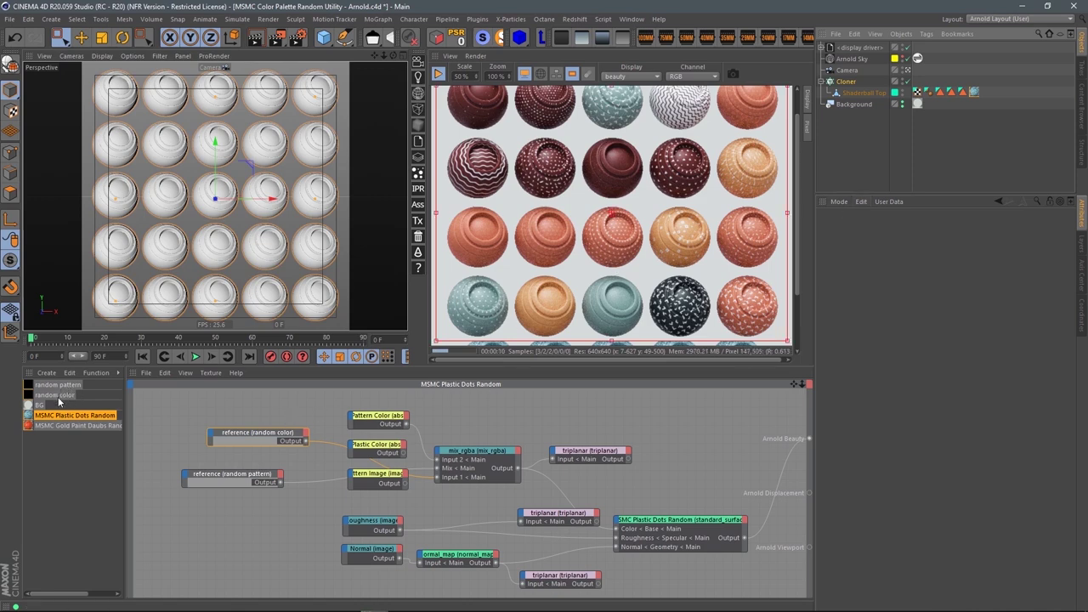
# Set the Seed of the random node in the random color network to 22.
pyautogui.moveTo(387, 56); pyautogui.dragTo(367, 83)
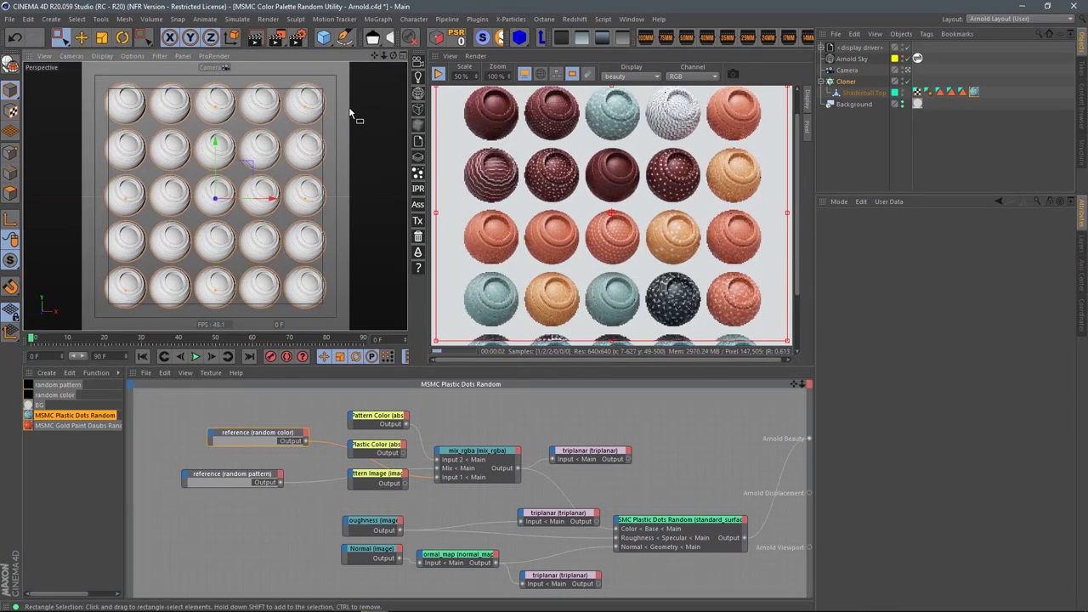
pyautogui.click(61, 397)
pyautogui.click(416, 477)
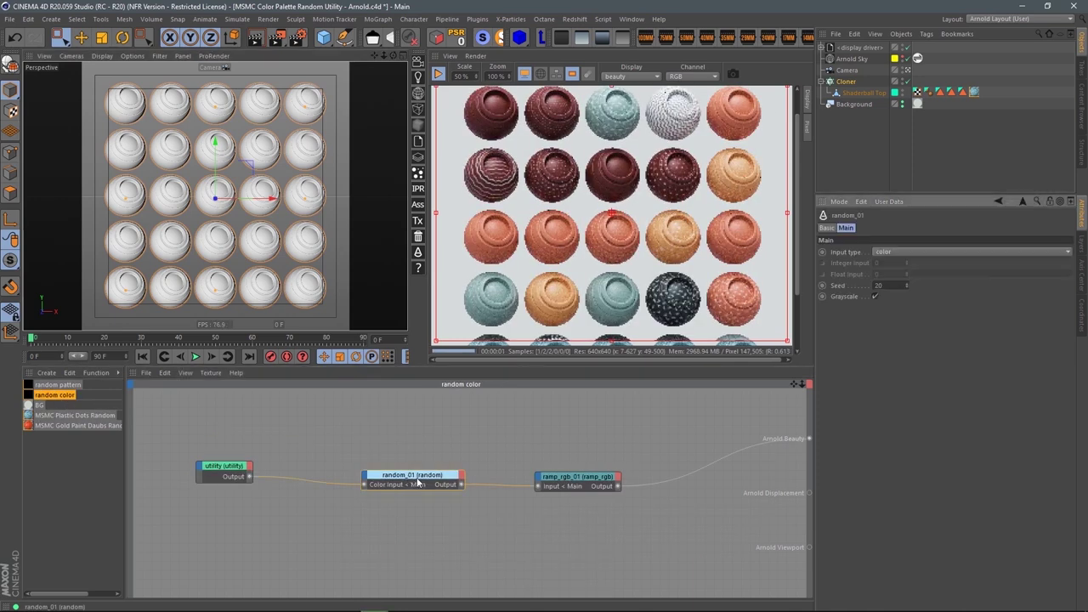
pyautogui.click(906, 283)
pyautogui.click(907, 283)
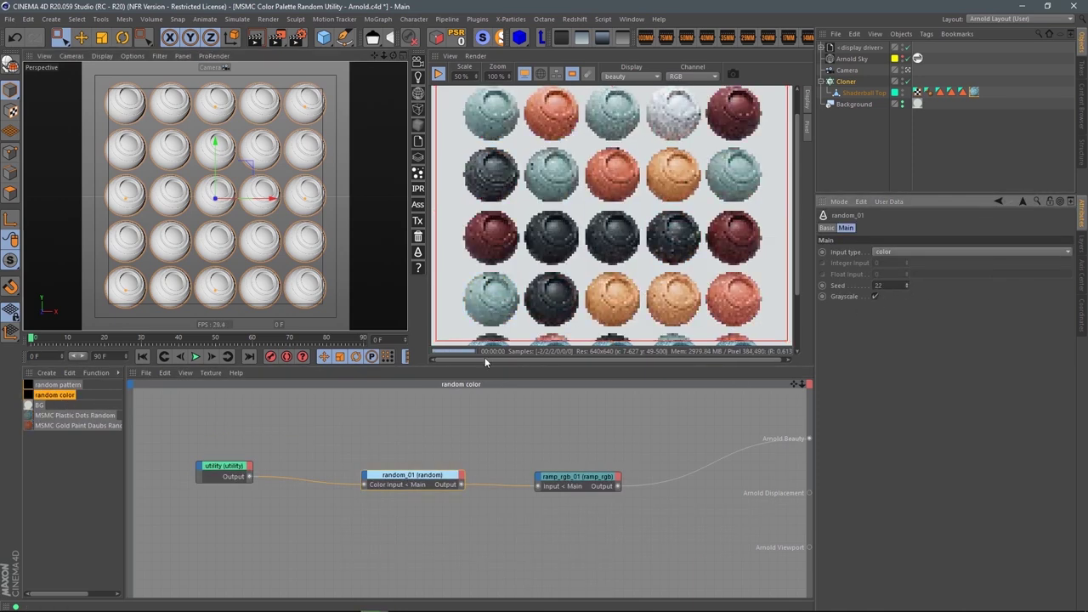
# Select the random color network's ramp node and open the _MSMC Color Swatches folder in the Content Browser.
pyautogui.click(225, 475)
pyautogui.click(583, 476)
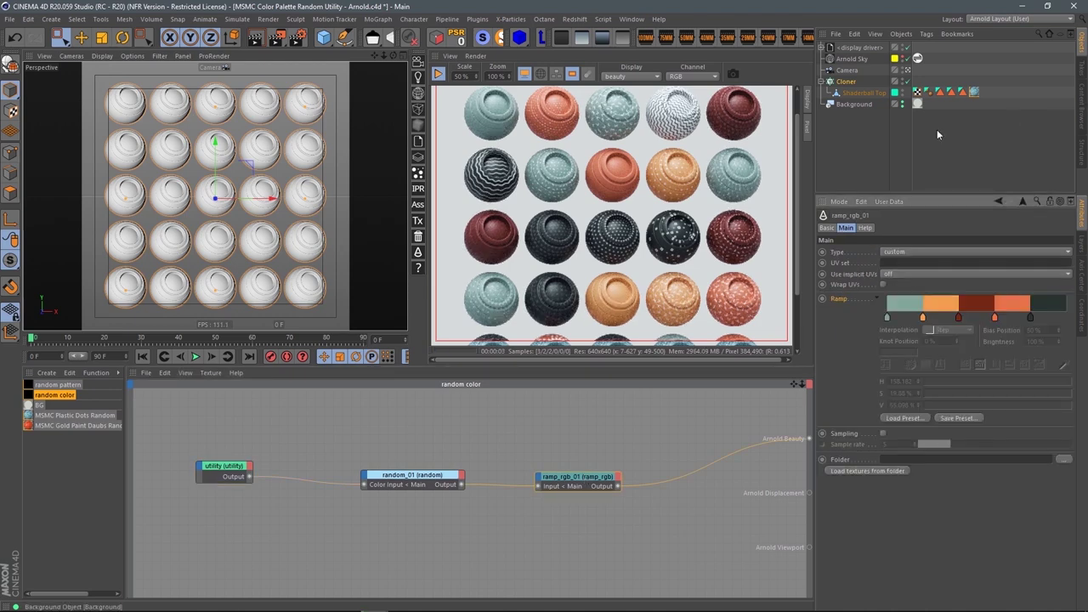
pyautogui.click(1083, 87)
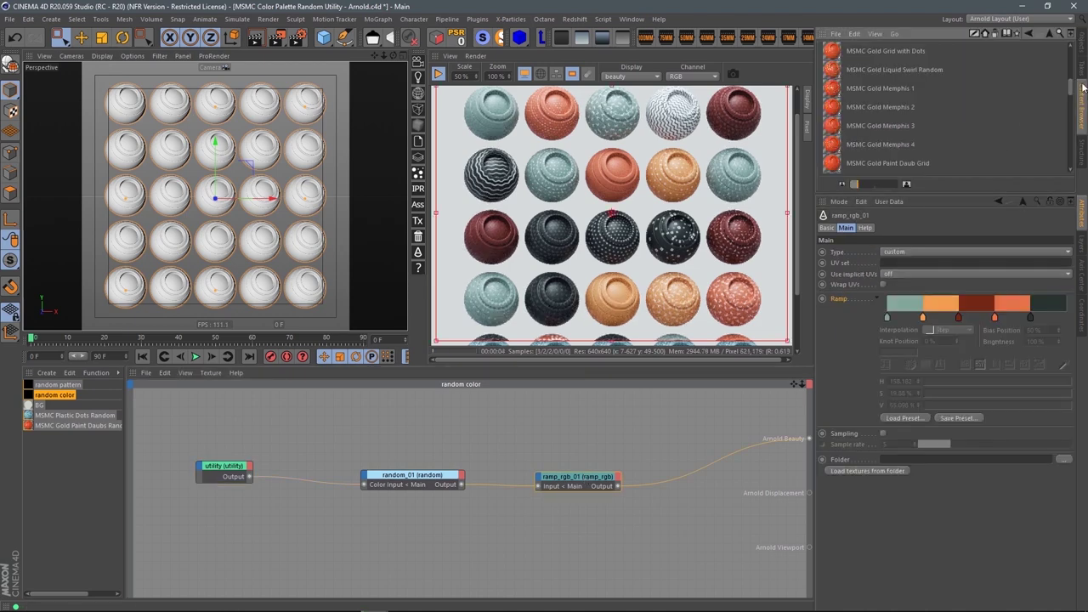
pyautogui.click(1049, 34)
pyautogui.scroll(-3, 1060, 131)
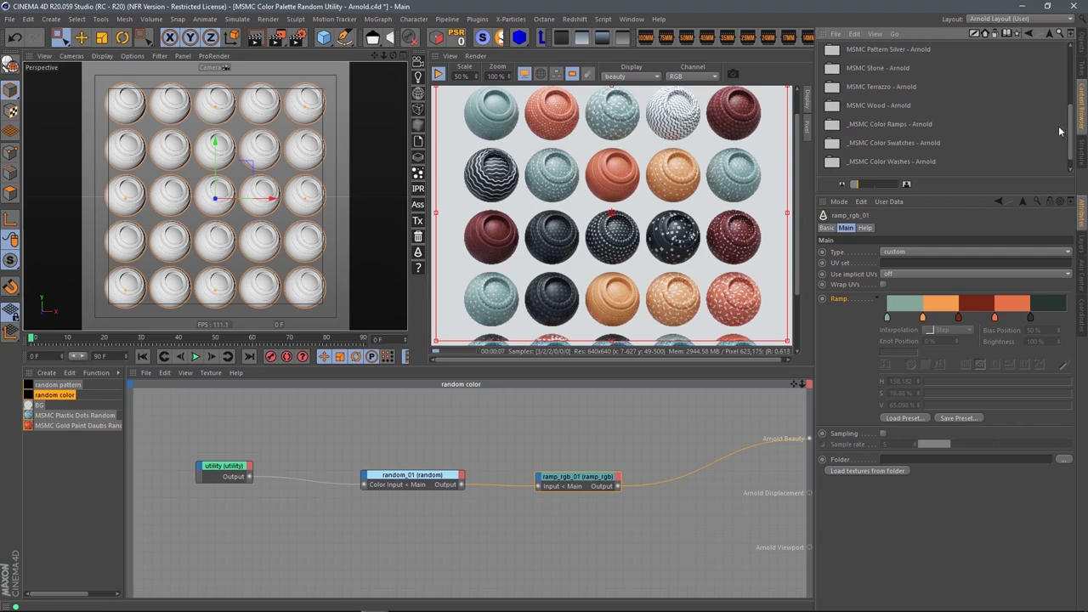
pyautogui.doubleClick(887, 142)
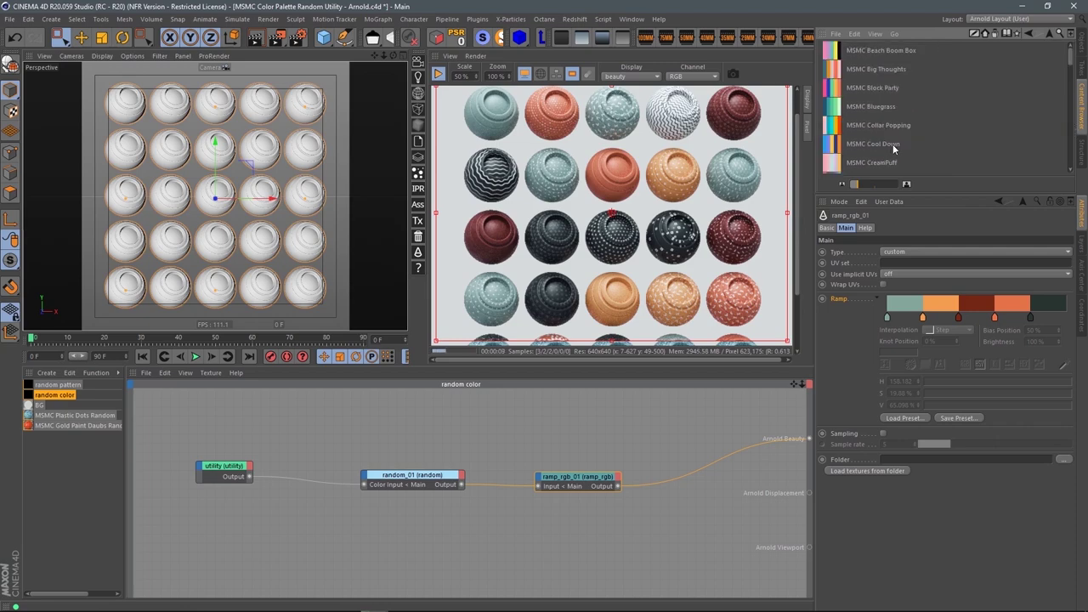
# Show the color swatches in a separate browser window and load the purple, cyan, yellow, red and dark grey swatch into the ramp.
pyautogui.click(1071, 34)
pyautogui.moveTo(656, 12); pyautogui.dragTo(280, 111)
pyautogui.moveTo(358, 202)
pyautogui.mouseDown()
pyautogui.moveTo(571, 309)
pyautogui.moveTo(922, 307)
pyautogui.mouseUp()
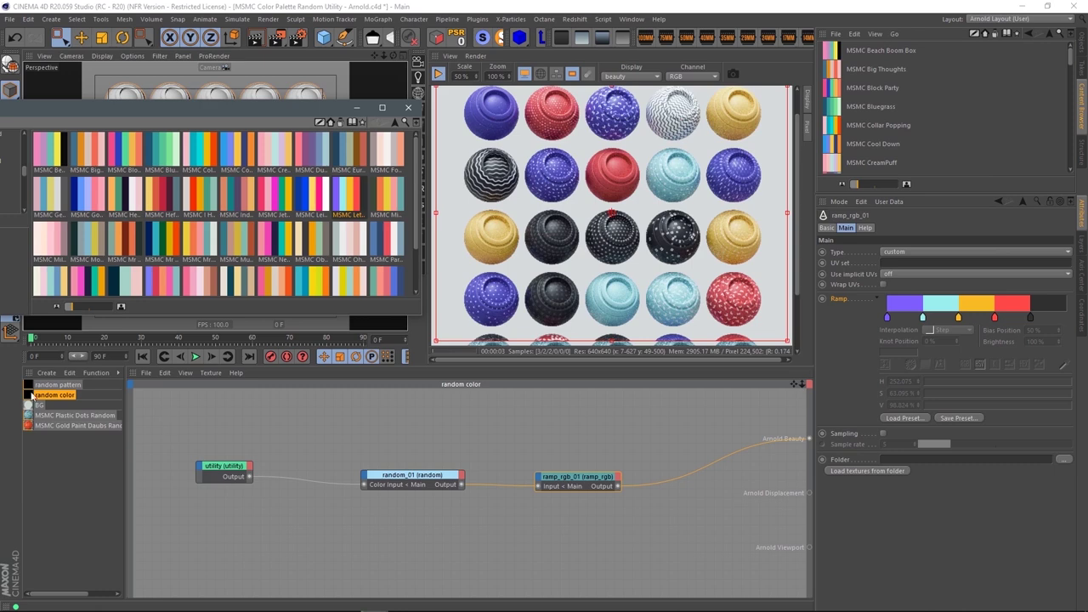
# Set the Seed of the random node in the random pattern network to 7.
pyautogui.click(60, 387)
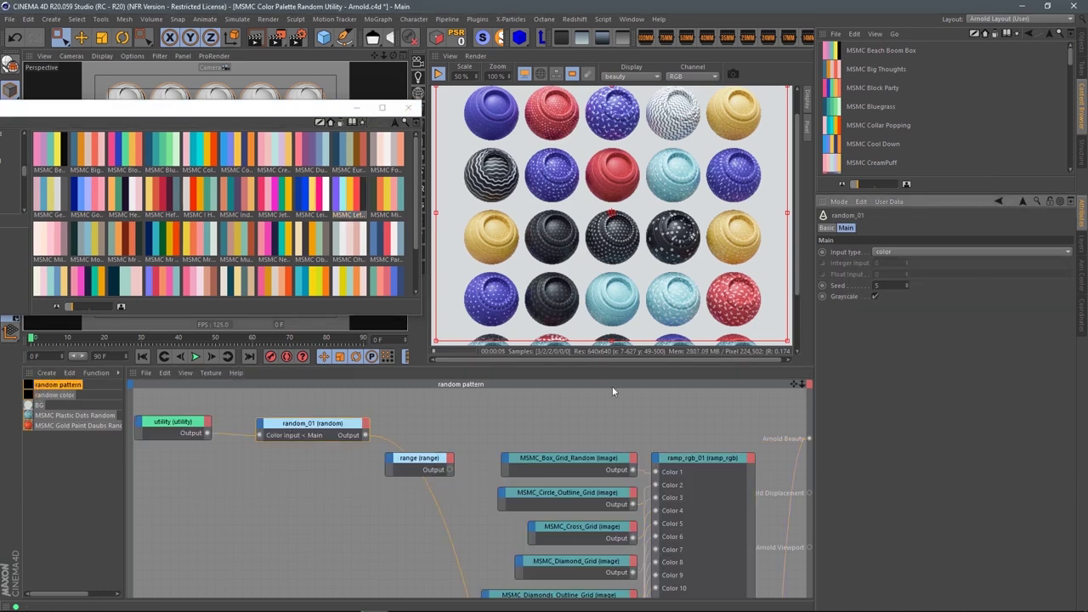
pyautogui.click(908, 283)
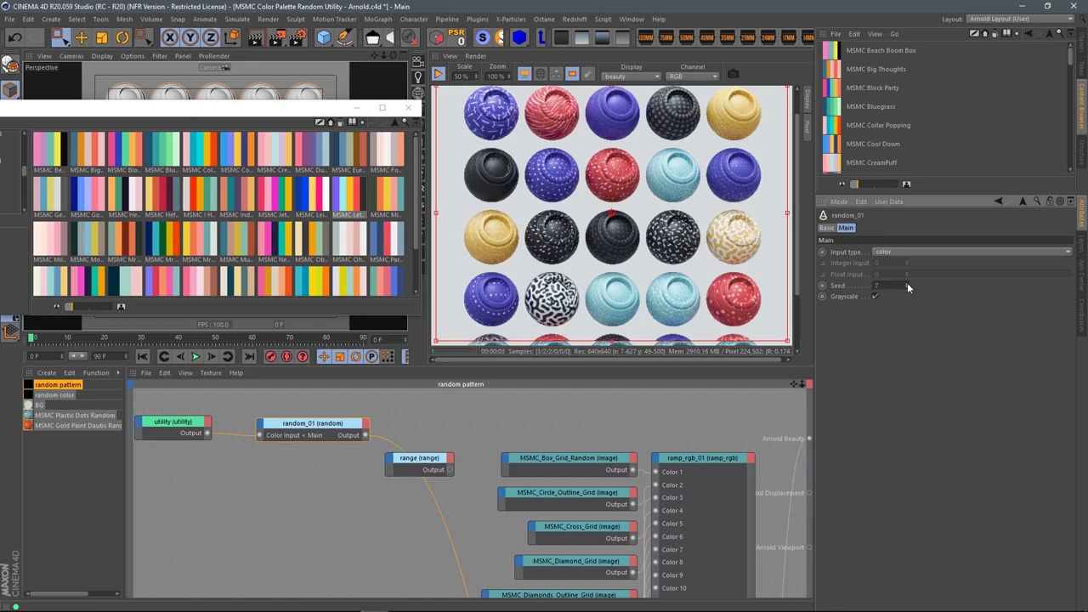
pyautogui.click(908, 285)
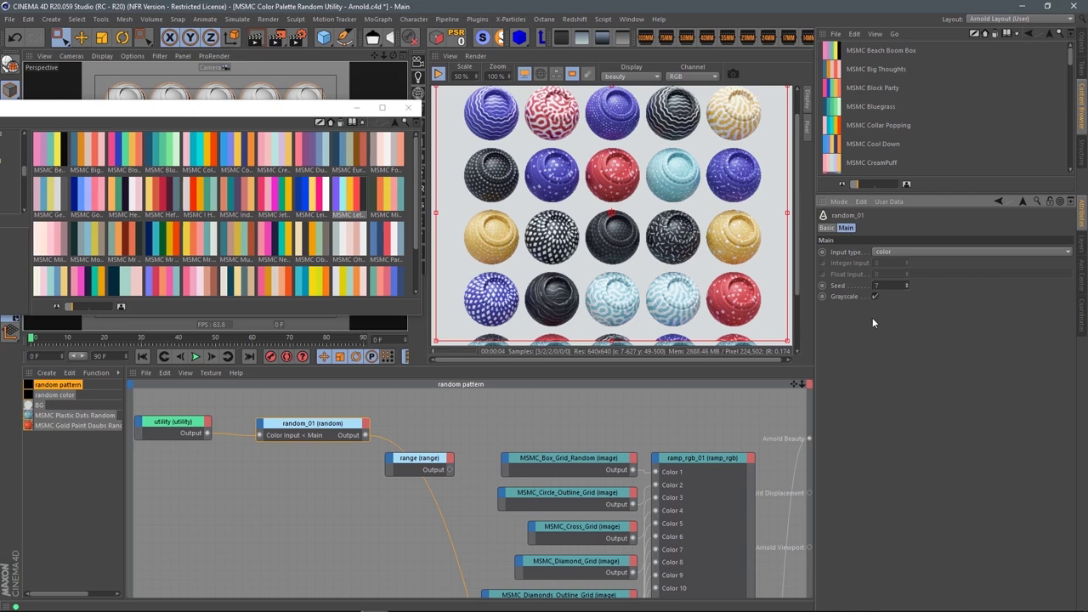
# Feed a random pattern reference into the mix shader's Mix input in MSMC Gold Paint Daubs Random, and swap Shaderball Top's material to it.
pyautogui.click(88, 427)
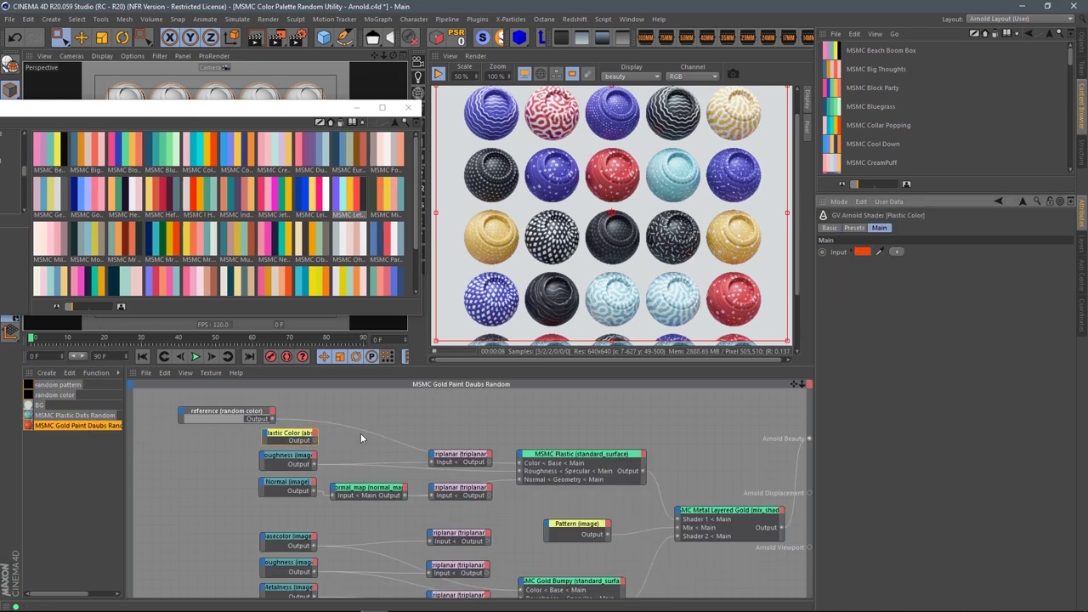
pyautogui.moveTo(65, 388); pyautogui.dragTo(679, 527)
pyautogui.moveTo(185, 459); pyautogui.dragTo(223, 446)
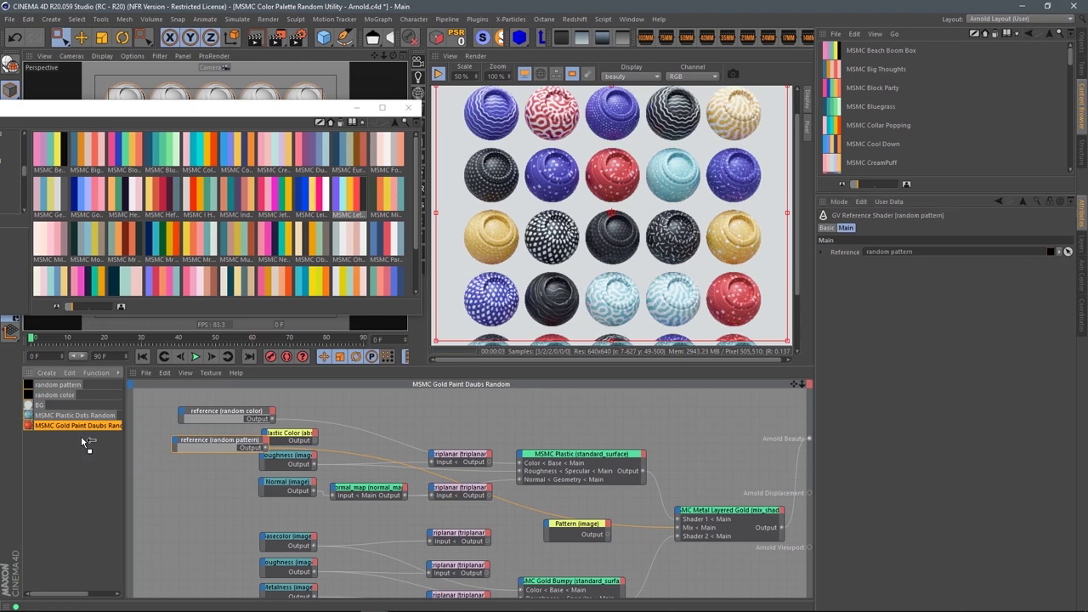
pyautogui.click(1083, 42)
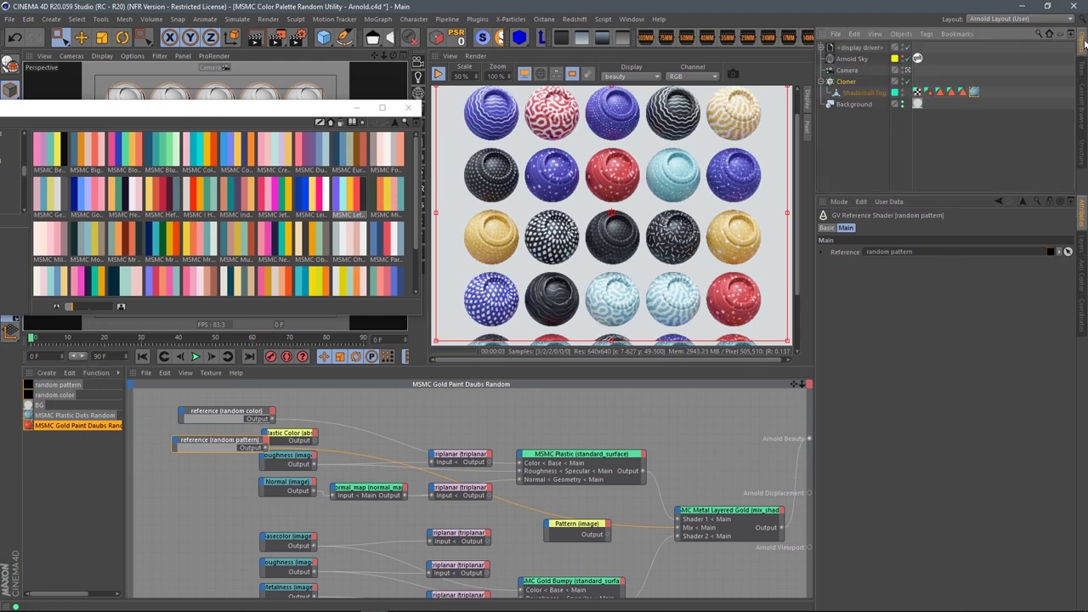
pyautogui.click(975, 92)
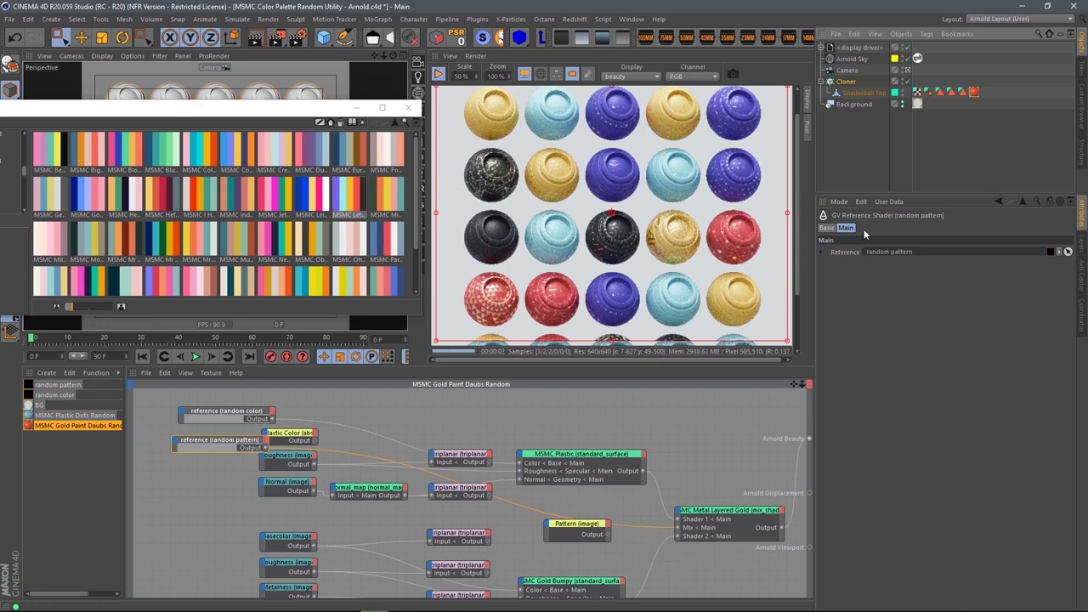
# Load the navy, blue, sage, brown and coral swatch into the random color ramp, then replace it with the pink, tan and brown swatch.
pyautogui.click(55, 396)
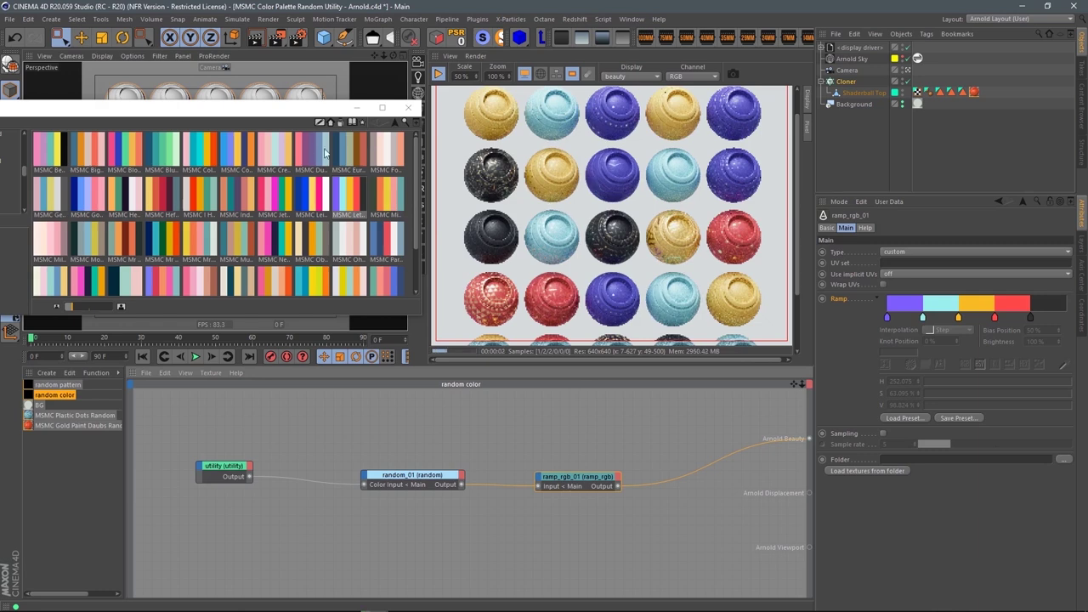
pyautogui.click(904, 318)
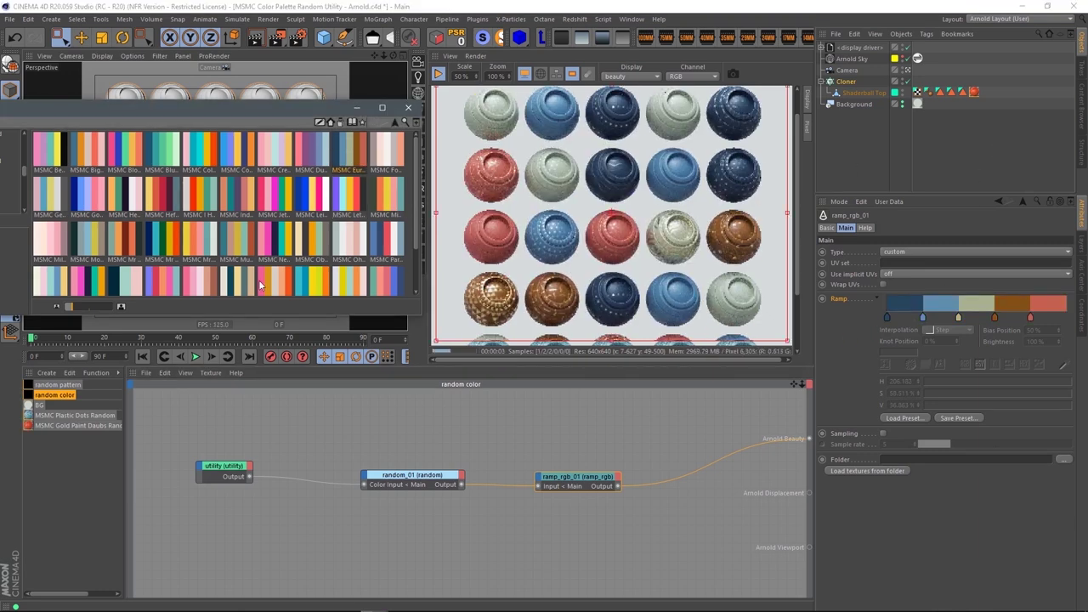
pyautogui.scroll(-2, 212, 282)
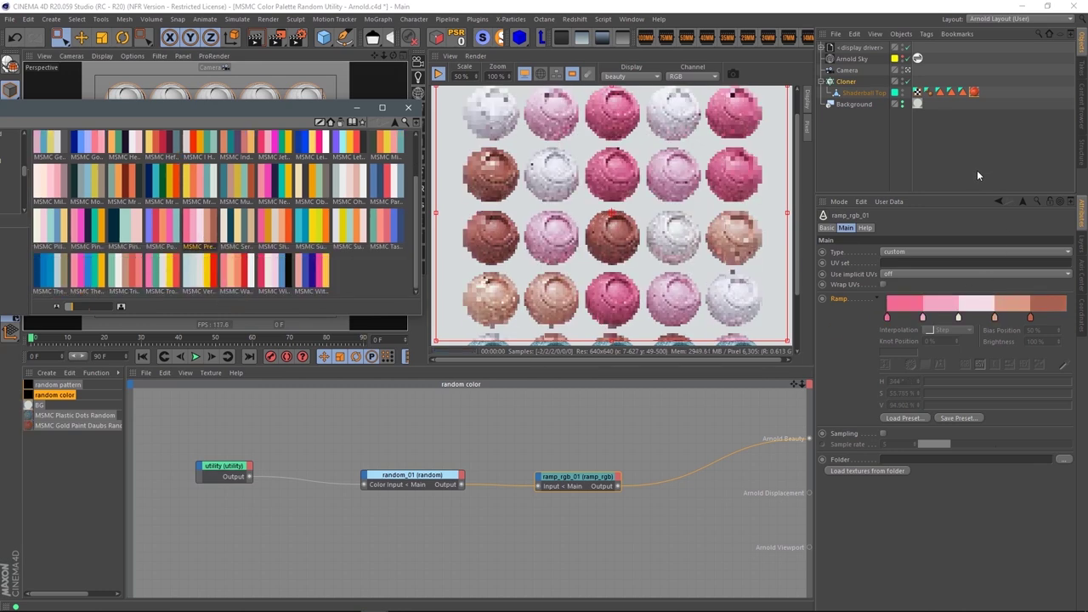
pyautogui.click(407, 5)
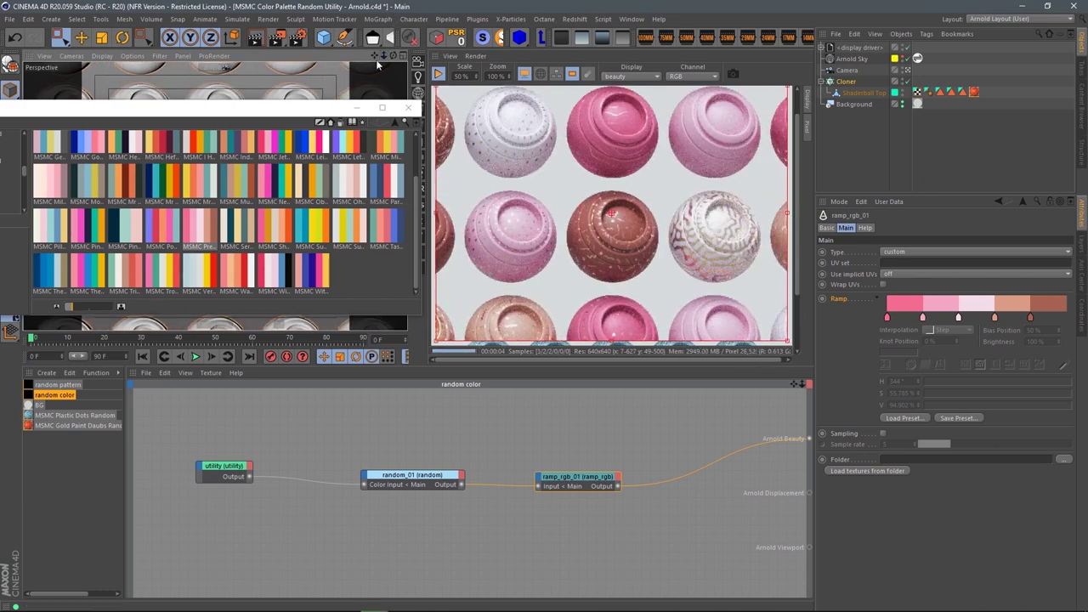
pyautogui.scroll(-5, 381, 67)
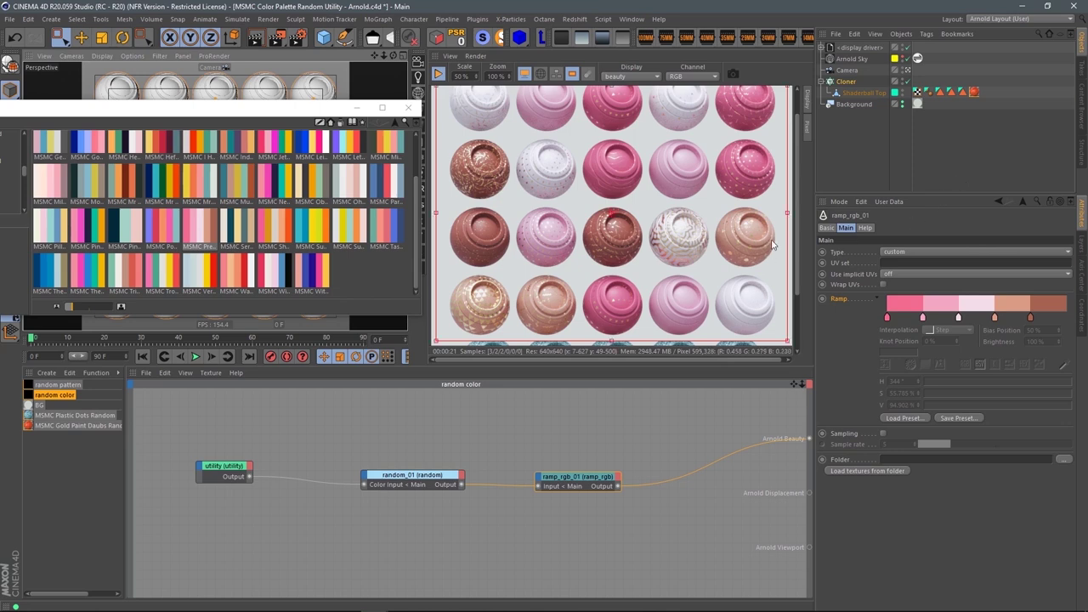
pyautogui.moveTo(792, 235)
pyautogui.mouseDown()
pyautogui.moveTo(801, 202)
pyautogui.moveTo(803, 238)
pyautogui.mouseUp()
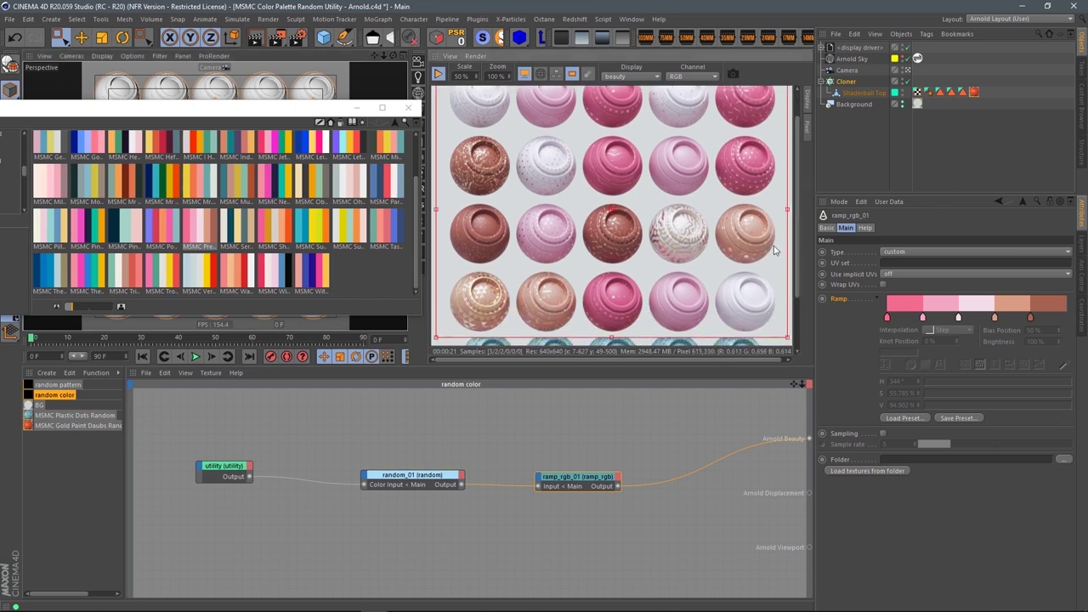
# Connect the random pattern reference's output directly to Arnold Beauty in the MSMC Gold Paint Daubs Random network.
pyautogui.click(68, 426)
pyautogui.moveTo(246, 450)
pyautogui.mouseDown()
pyautogui.moveTo(239, 446)
pyautogui.moveTo(809, 439)
pyautogui.mouseUp()
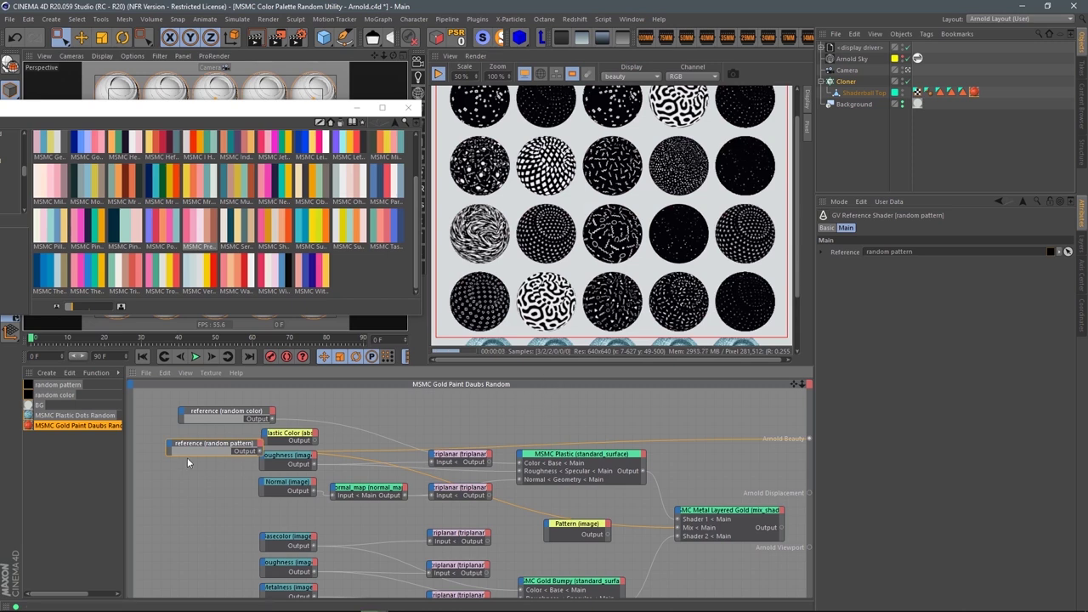
pyautogui.click(58, 387)
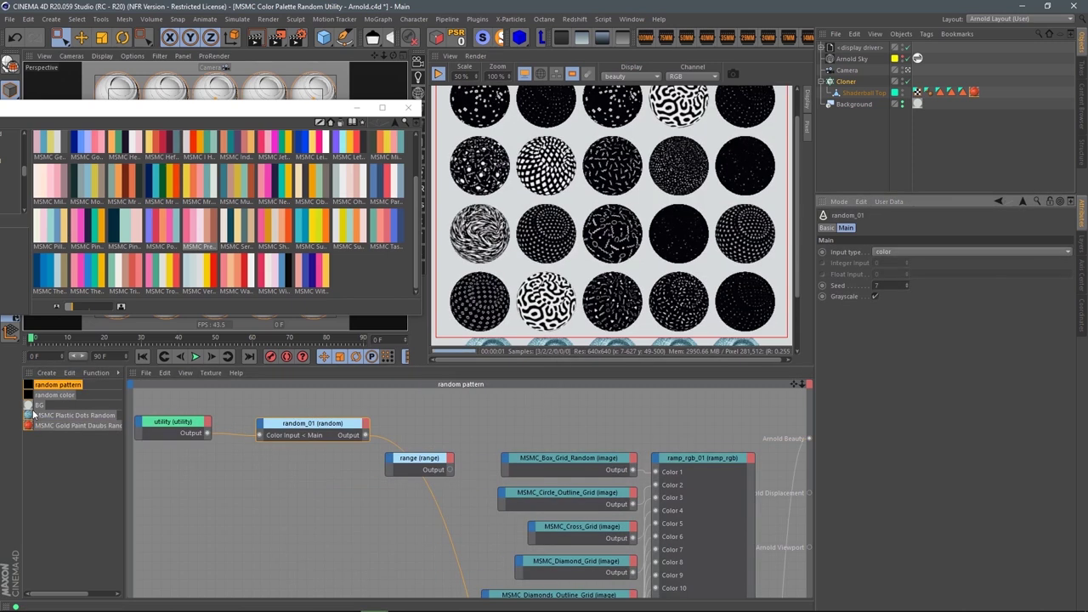
pyautogui.click(106, 428)
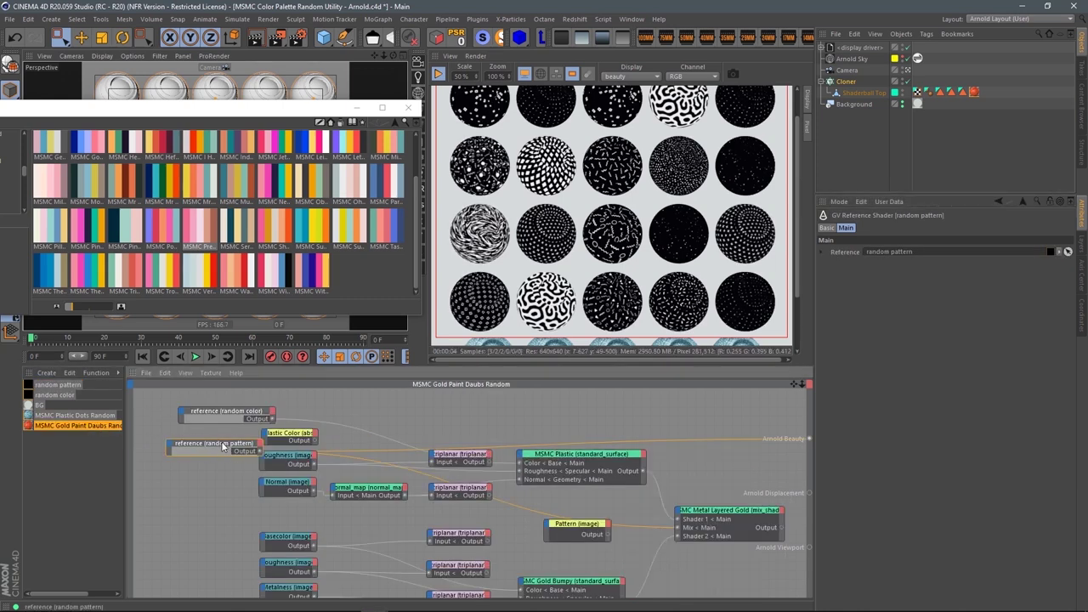
# Set the Seed of the random node in the random pattern network to 10 and deselect the node.
pyautogui.click(57, 387)
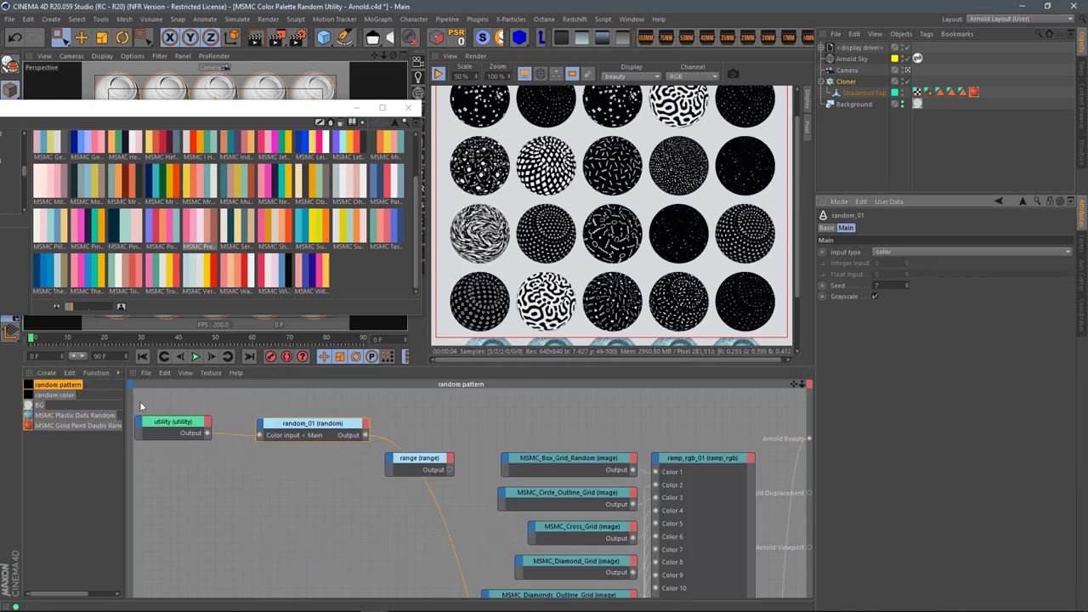
pyautogui.click(907, 283)
pyautogui.click(907, 283)
pyautogui.click(907, 283)
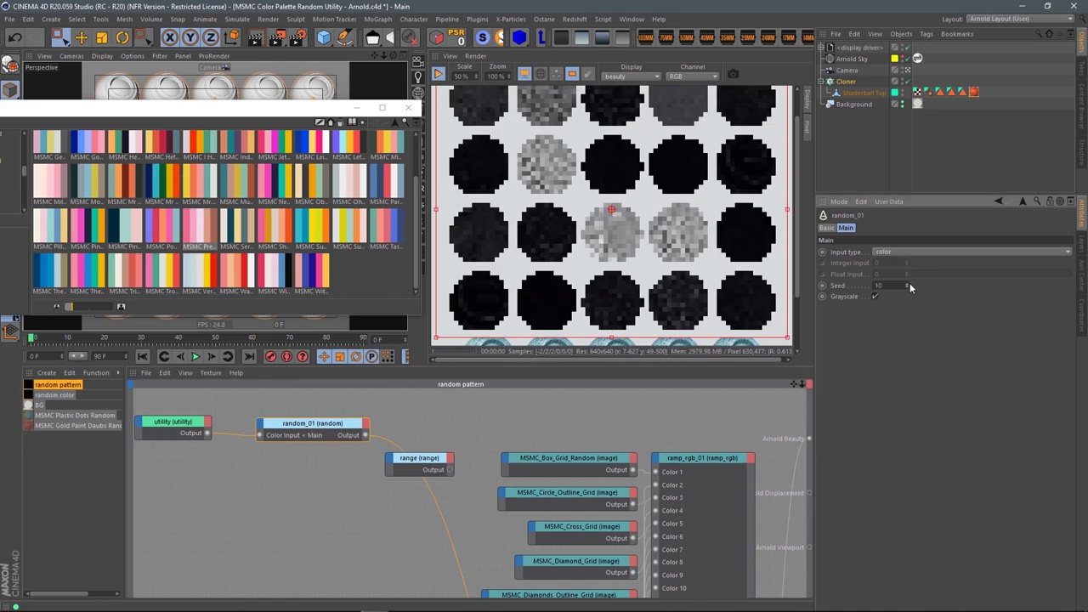
pyautogui.click(476, 413)
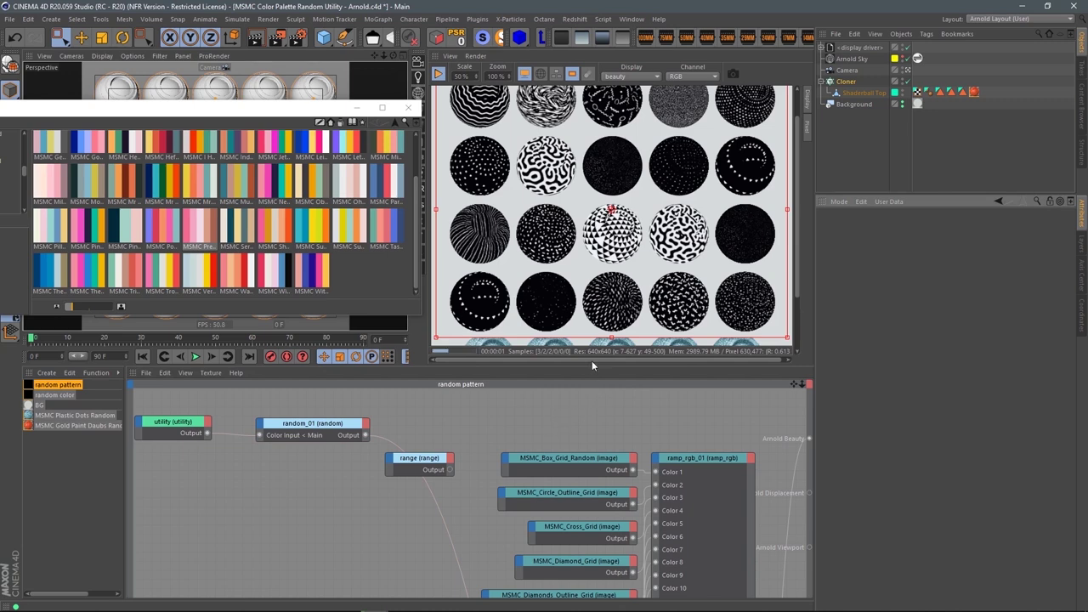